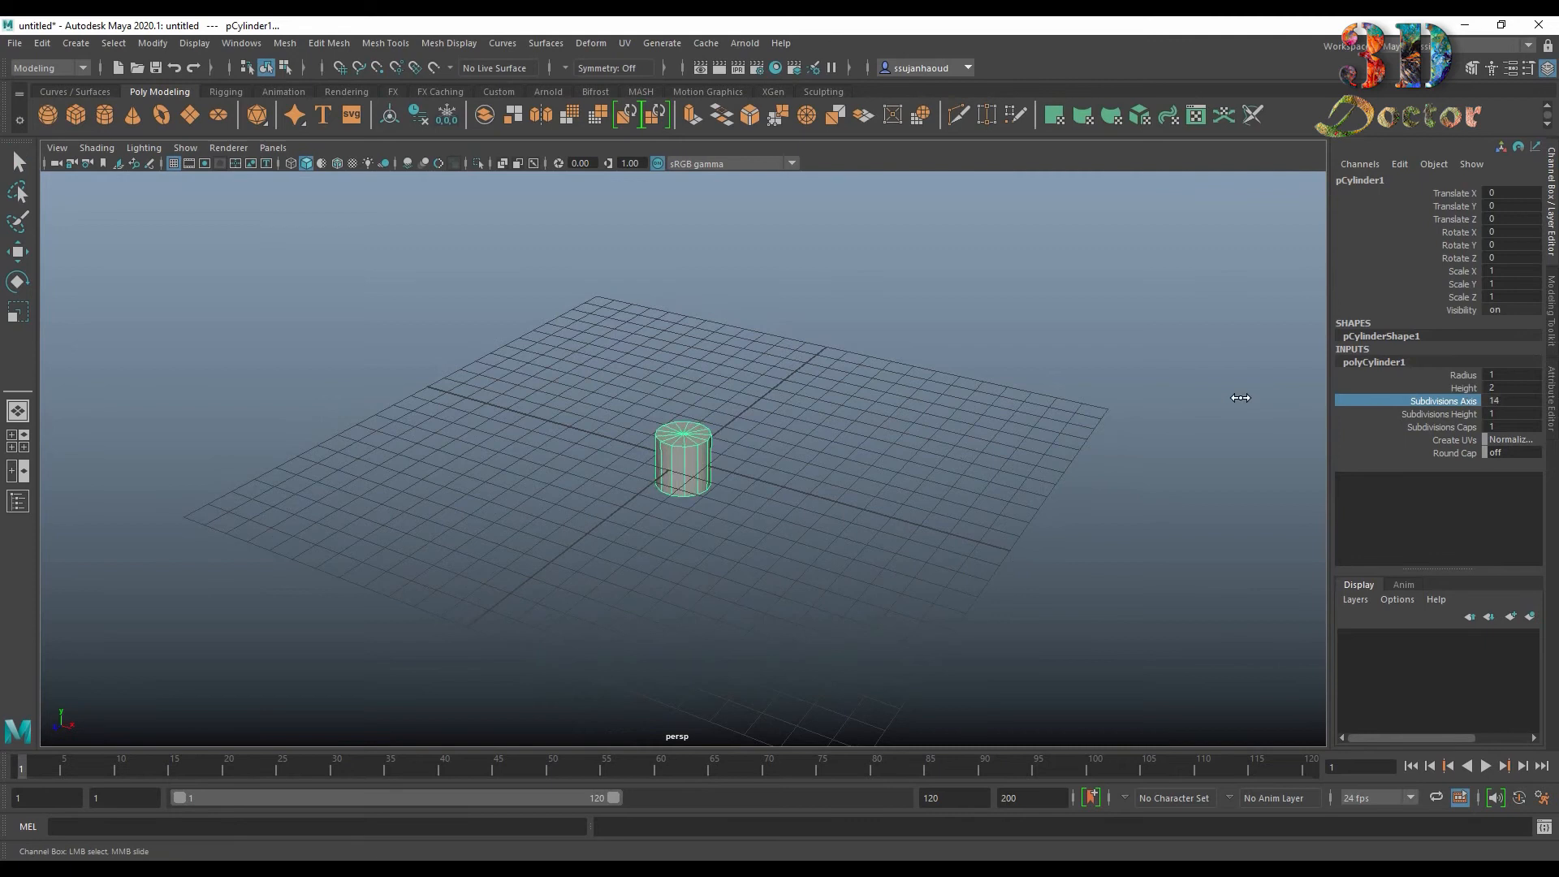
Step: Set the cylinder's axis subdivisions to 8 and delete the faces of its top cap
scroll(601, 462, up, 3)
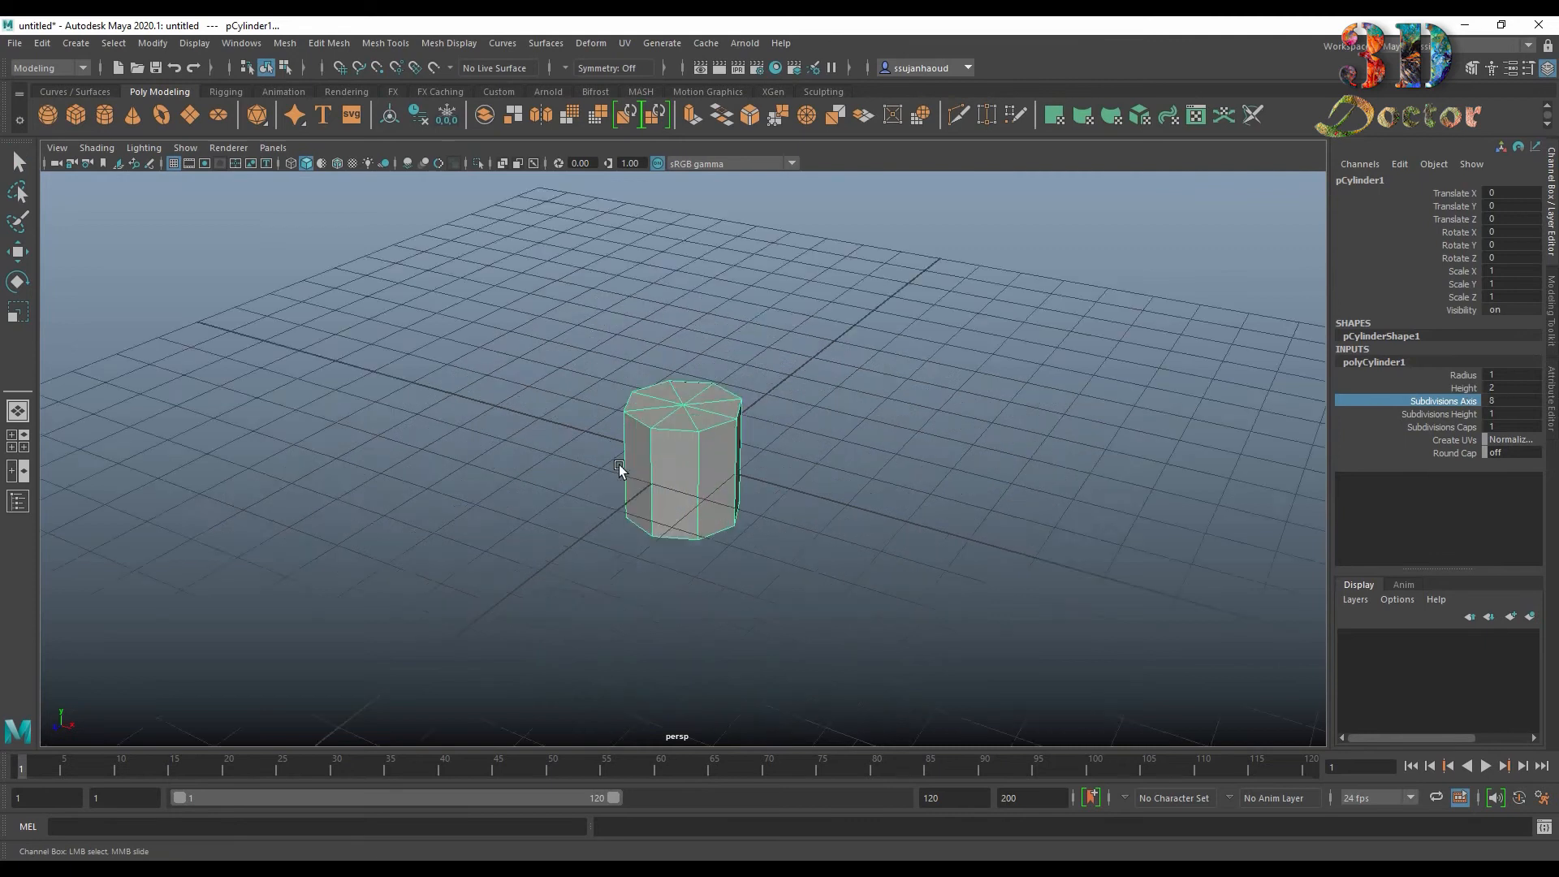
alt+drag(679, 532, 711, 494)
right_drag(703, 429, 702, 475)
click(689, 466)
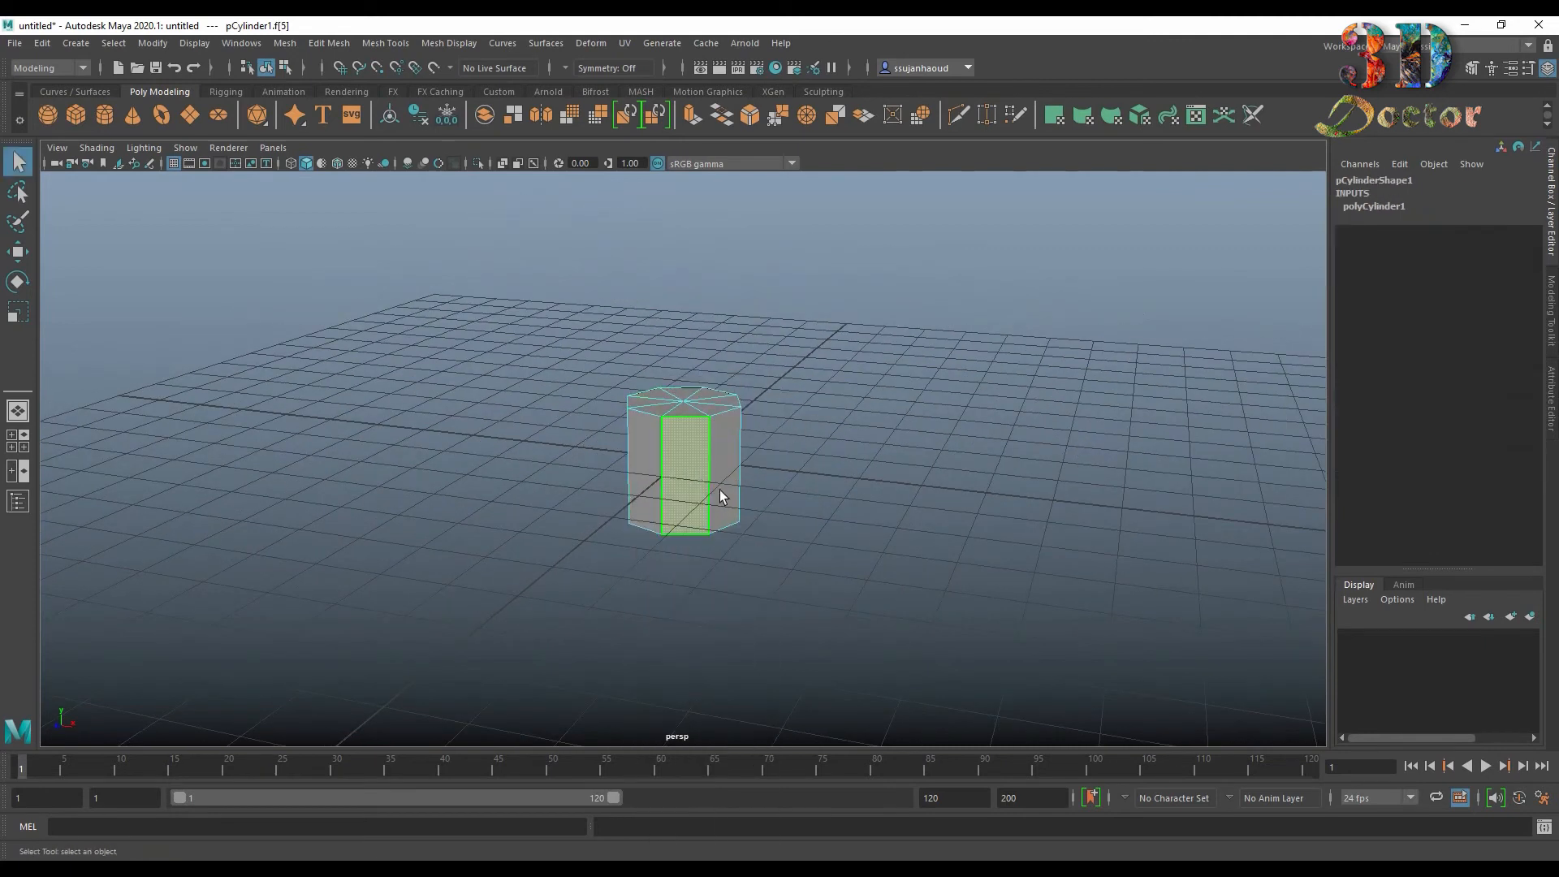
drag(515, 322, 747, 540)
alt+drag(747, 540, 885, 539)
key(Delete)
Step: Scale the open cylinder into a wide, low shape, about 5.96 in X and Z and 1.74 in Y
right_drag(714, 435, 824, 406)
key(r)
drag(693, 465, 906, 457)
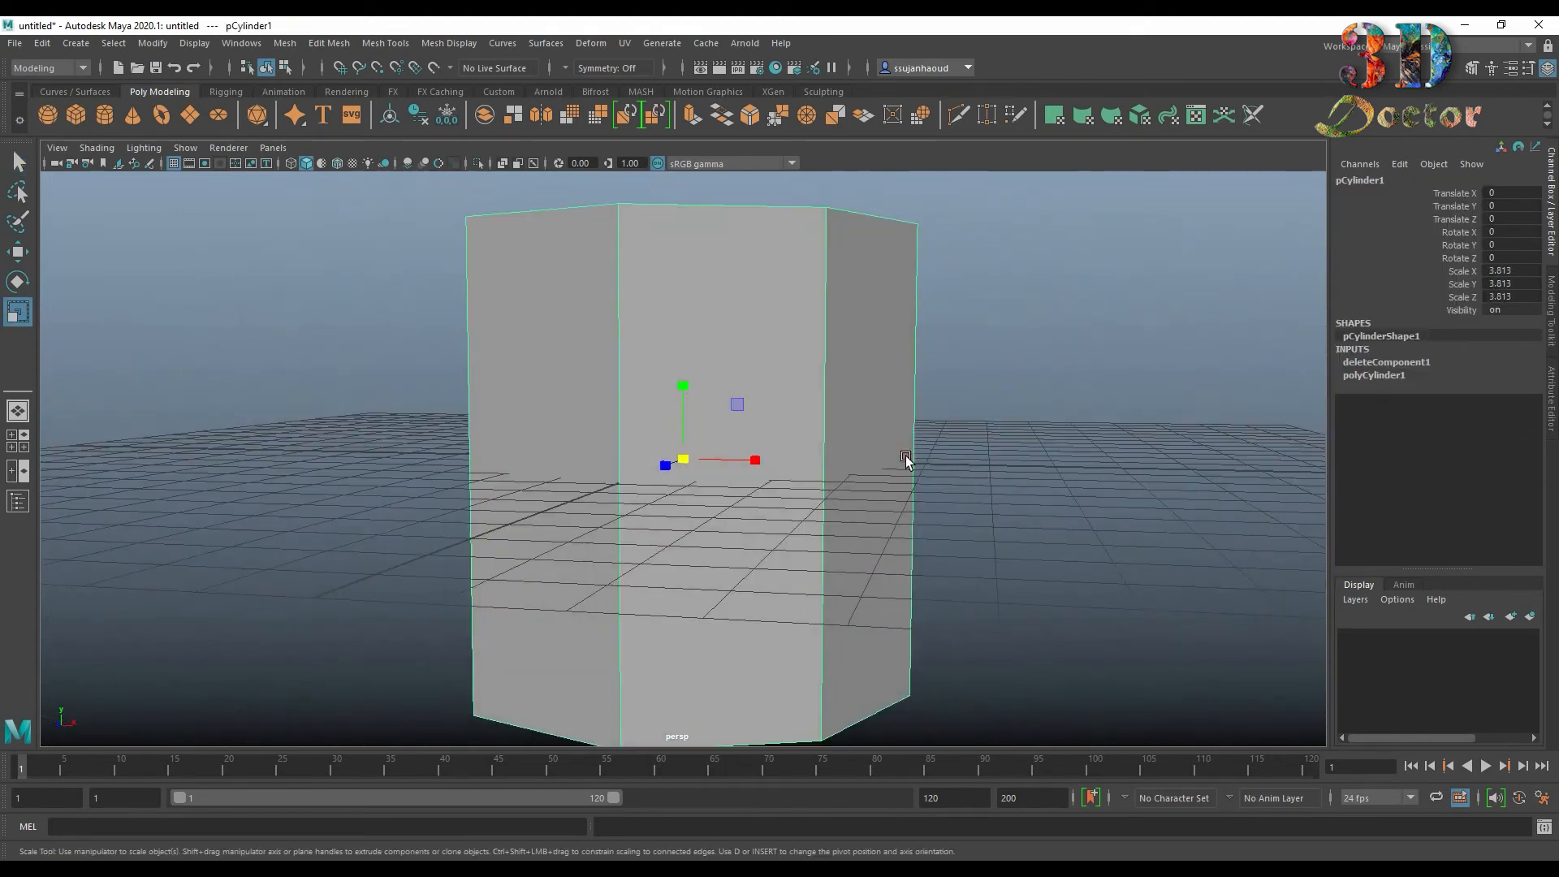
drag(683, 385, 867, 464)
Step: Raise the cylinder above the grid to a Translate Y of about 11.6
key(w)
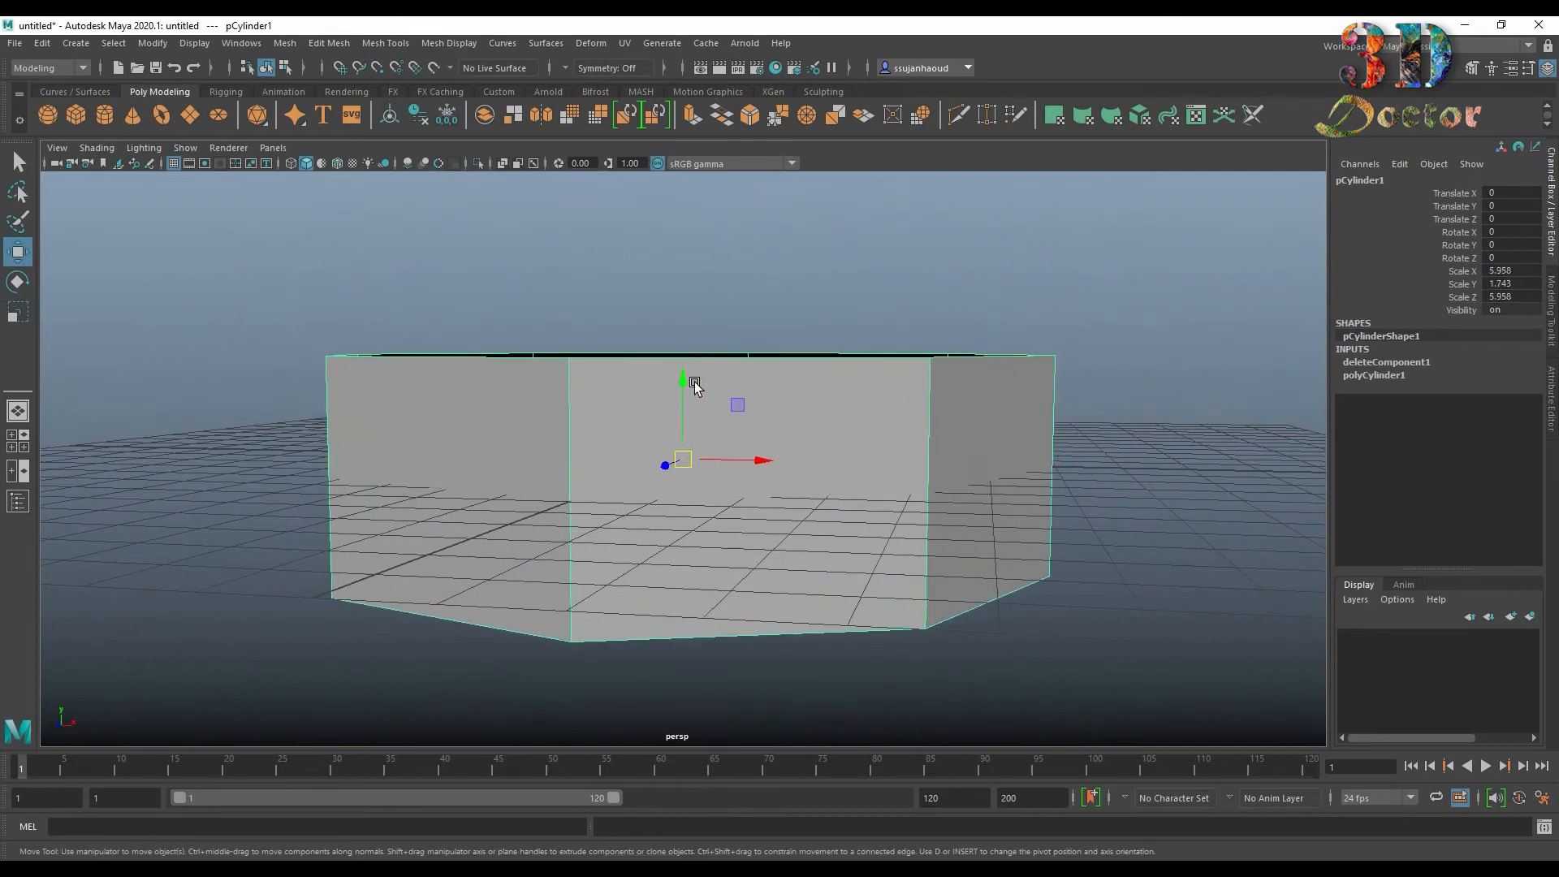
drag(683, 386, 743, 481)
scroll(771, 414, down, 5)
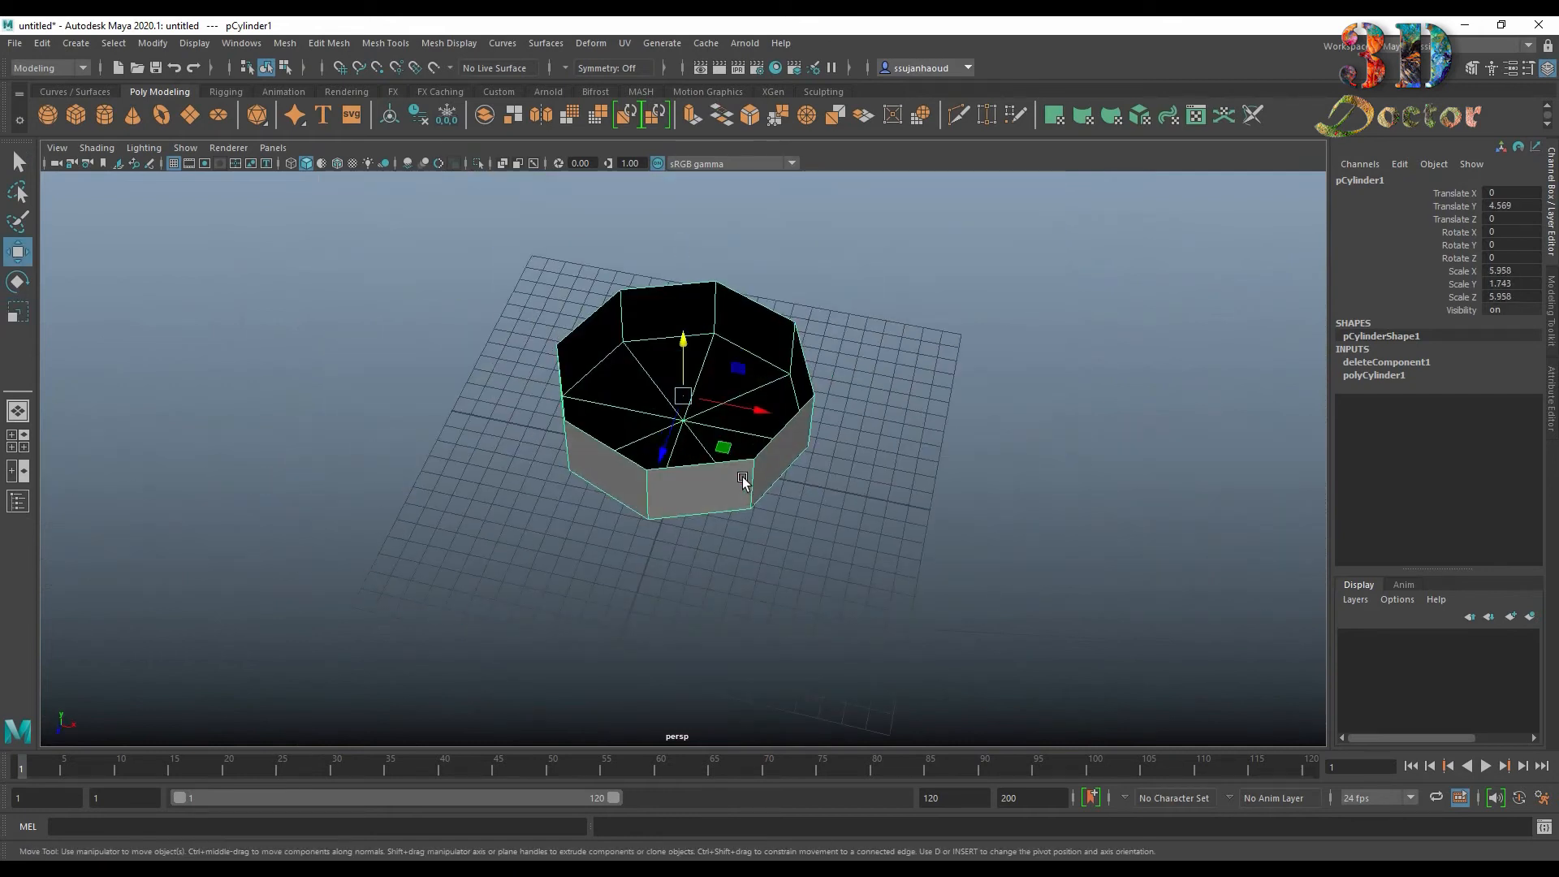
drag(686, 349, 686, 227)
key(f)
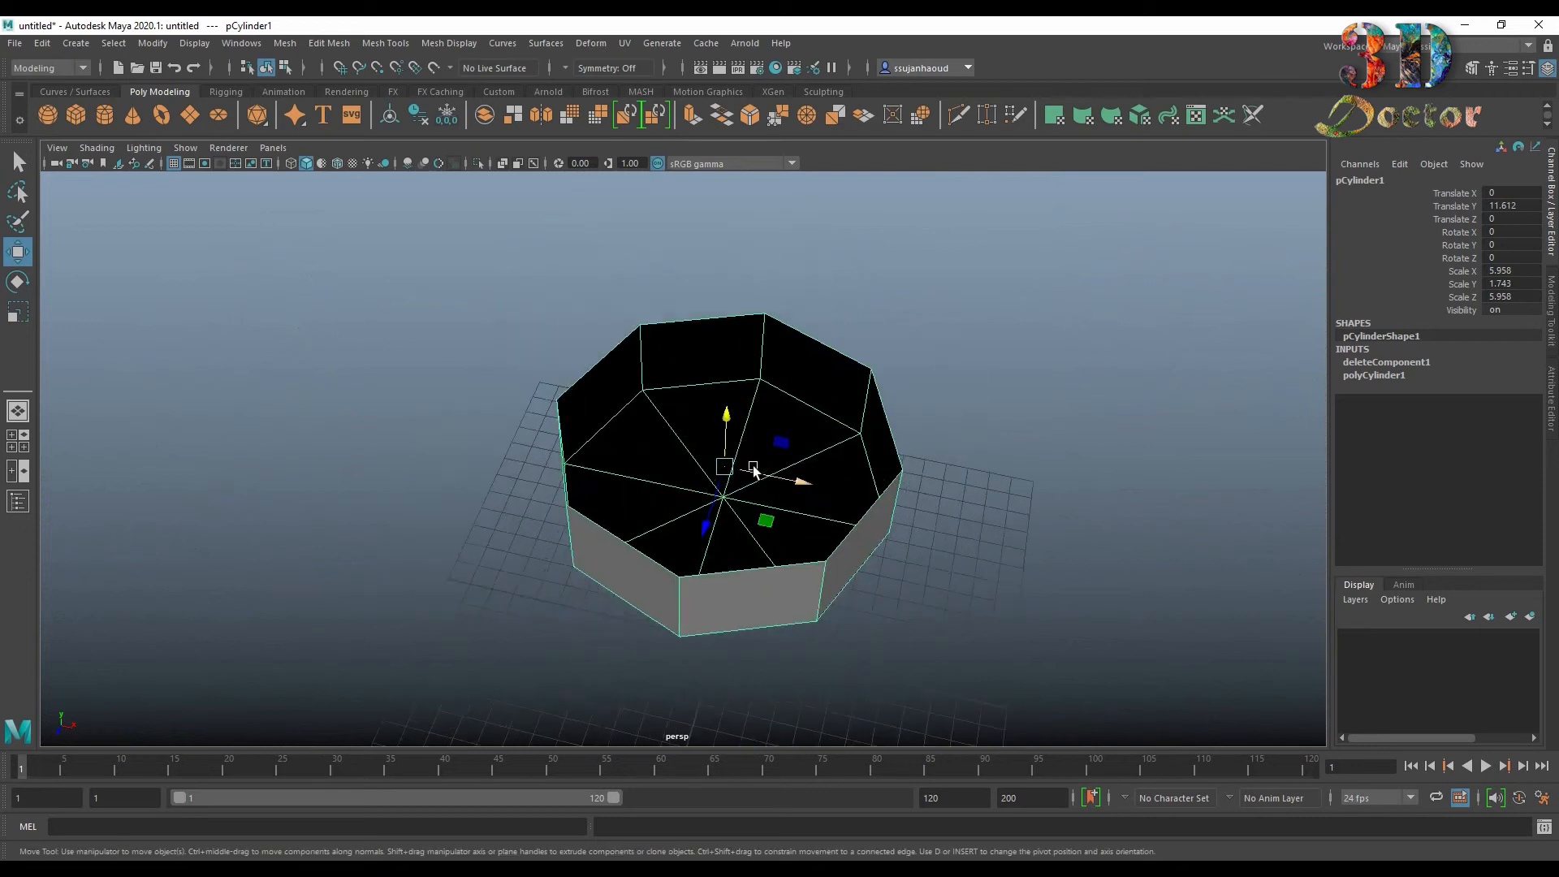
Step: Extrude the bottom cap faces and scale them inward to a small octagon around the centre
right_drag(789, 428, 777, 474)
drag(699, 472, 789, 560)
click(698, 121)
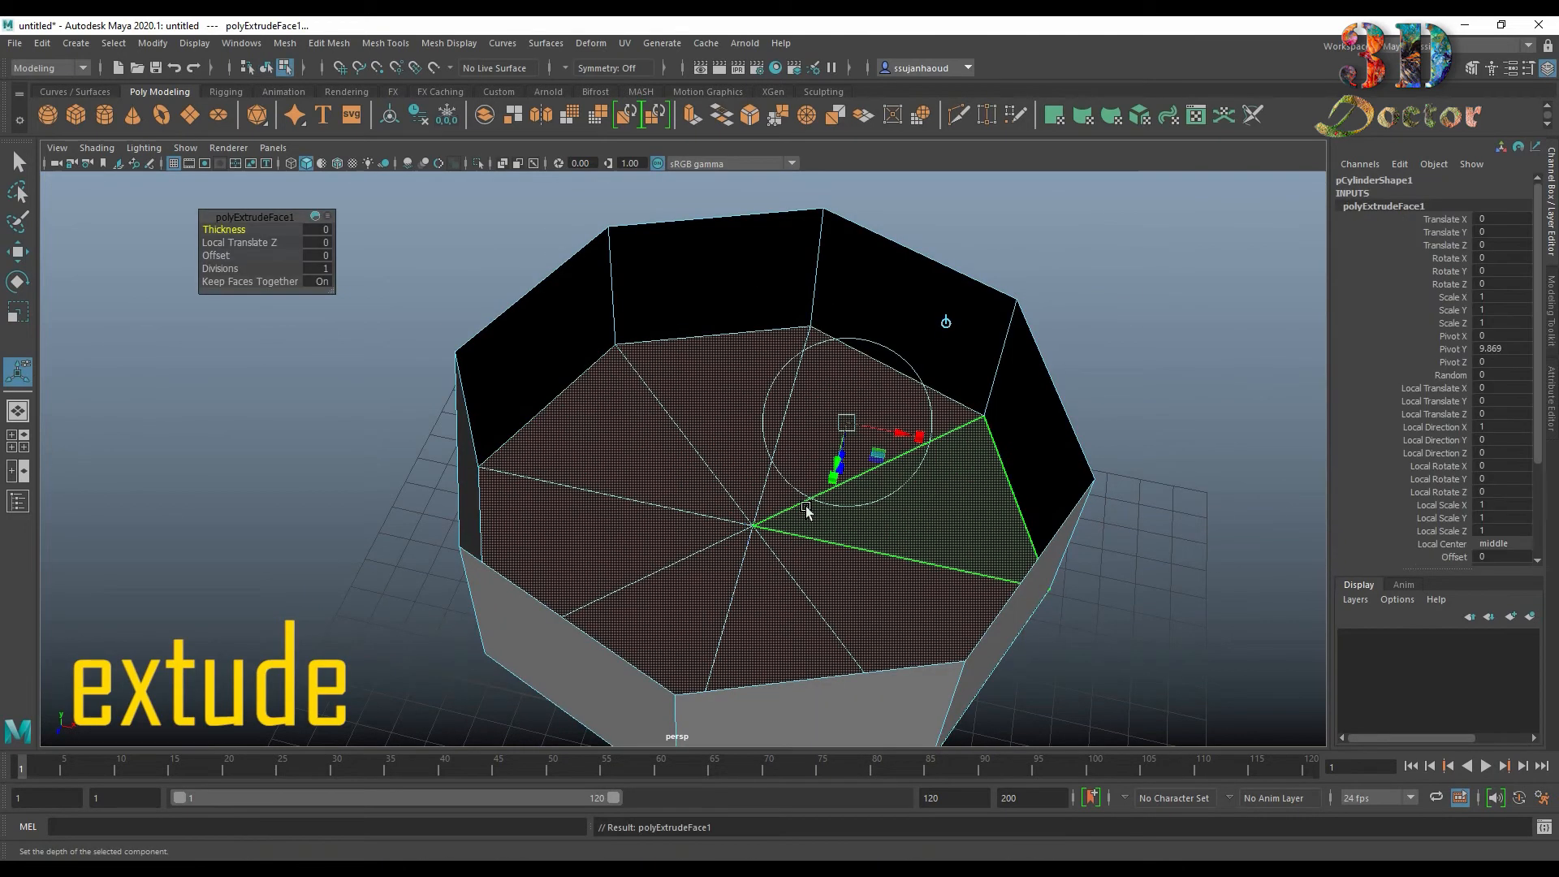
key(r)
drag(753, 527, 426, 601)
Step: Delete every other spoke edge inside the small central octagon of the bottom, leaving four quads
right_drag(792, 434, 806, 338)
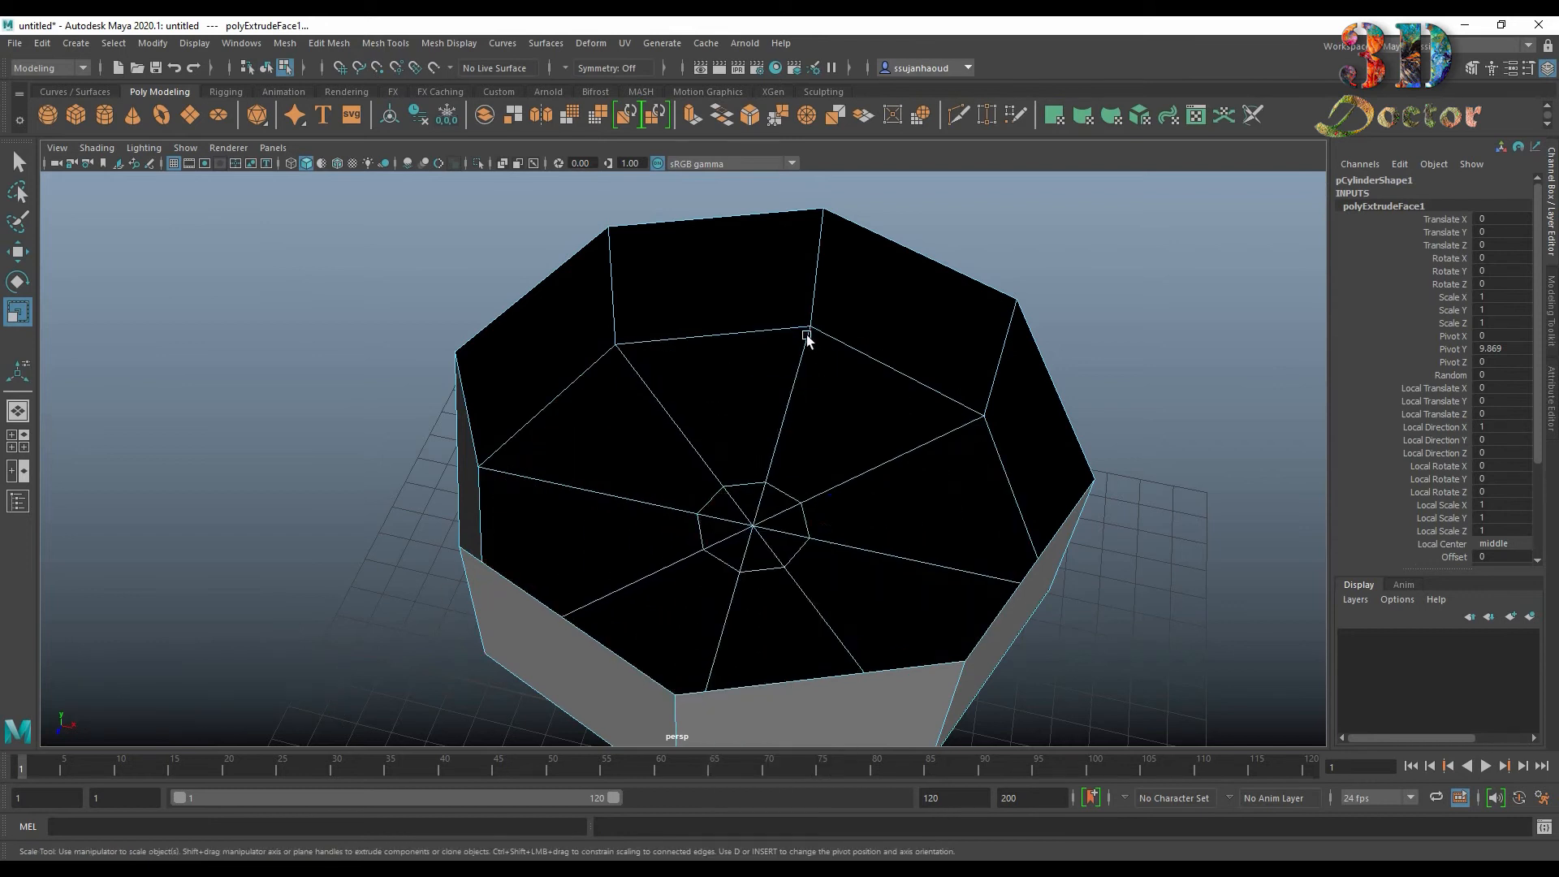
click(786, 510)
shift+click(777, 556)
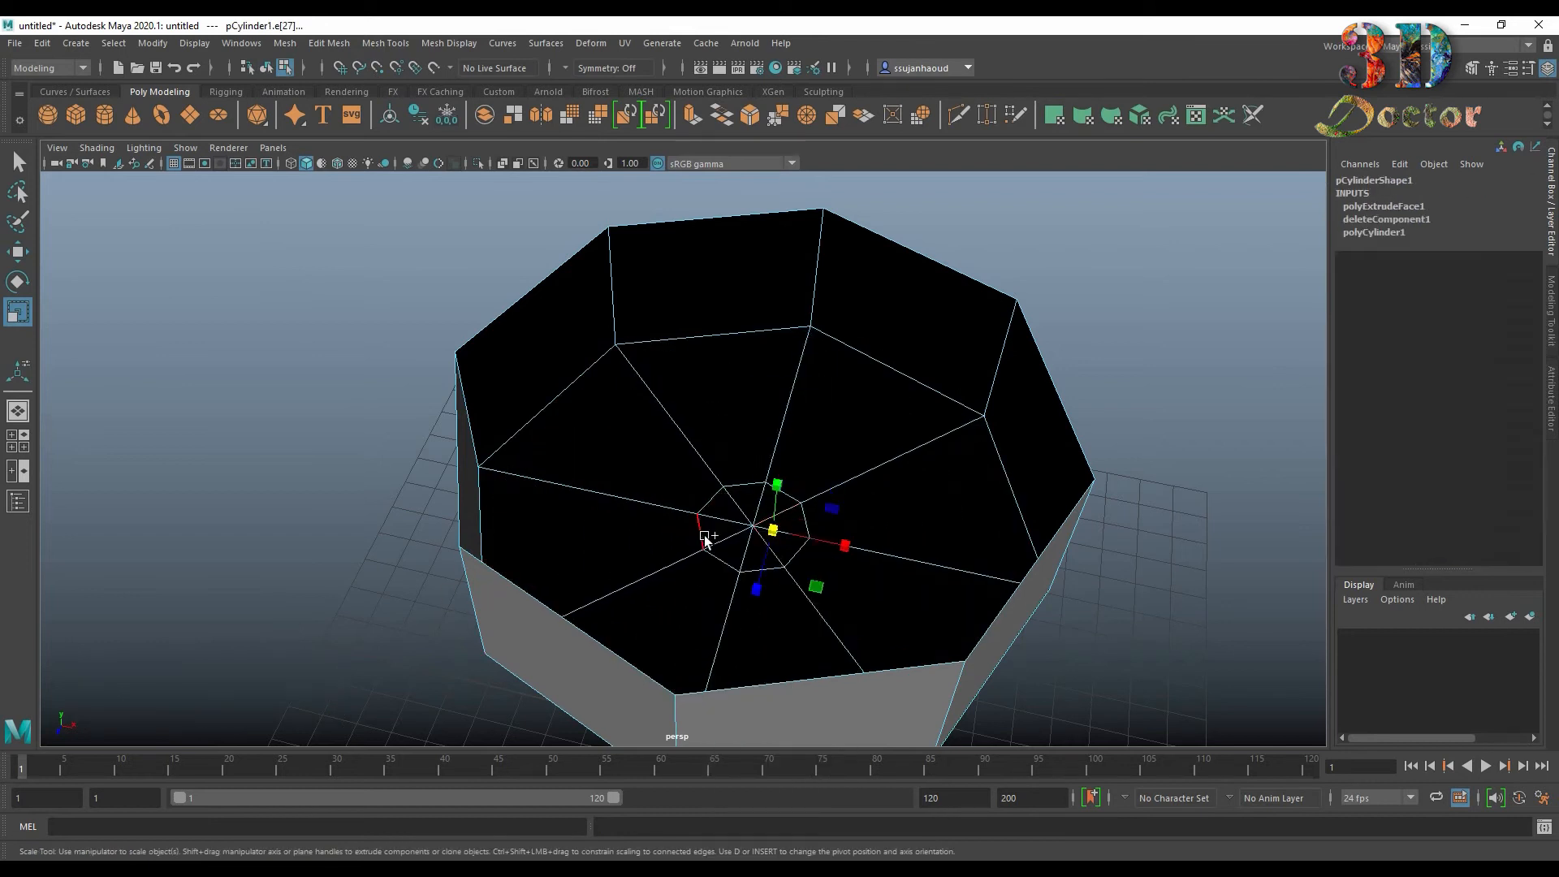
shift+click(725, 537)
click(732, 506)
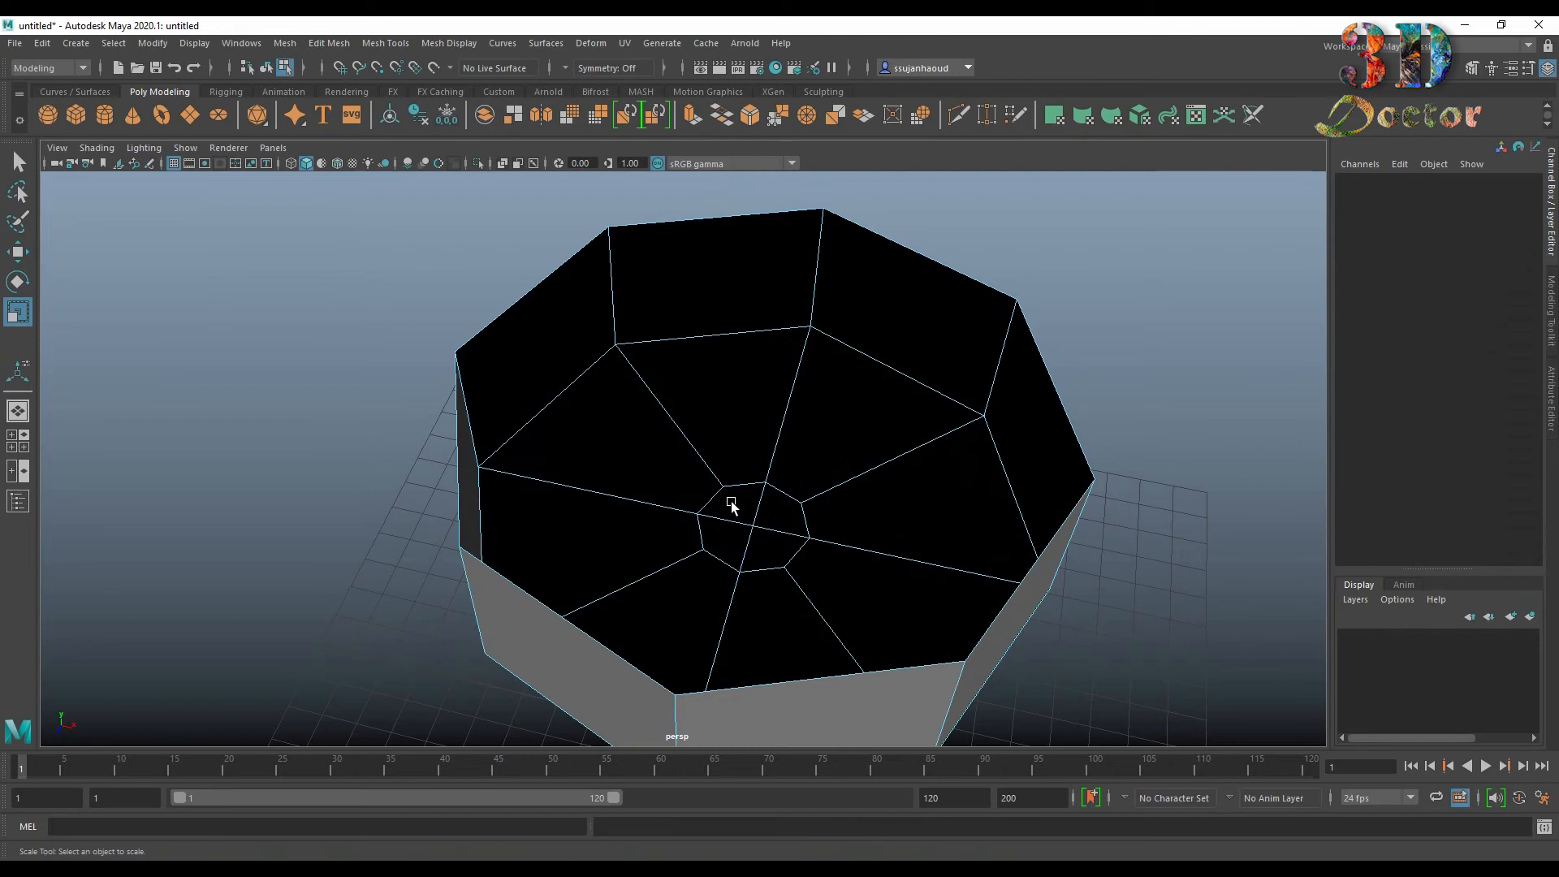
Step: Bevel the outer edge loop of the bottom with two segments and a fraction of 0.2
alt+drag(731, 507, 787, 465)
double_click(804, 382)
alt+drag(814, 376, 811, 564)
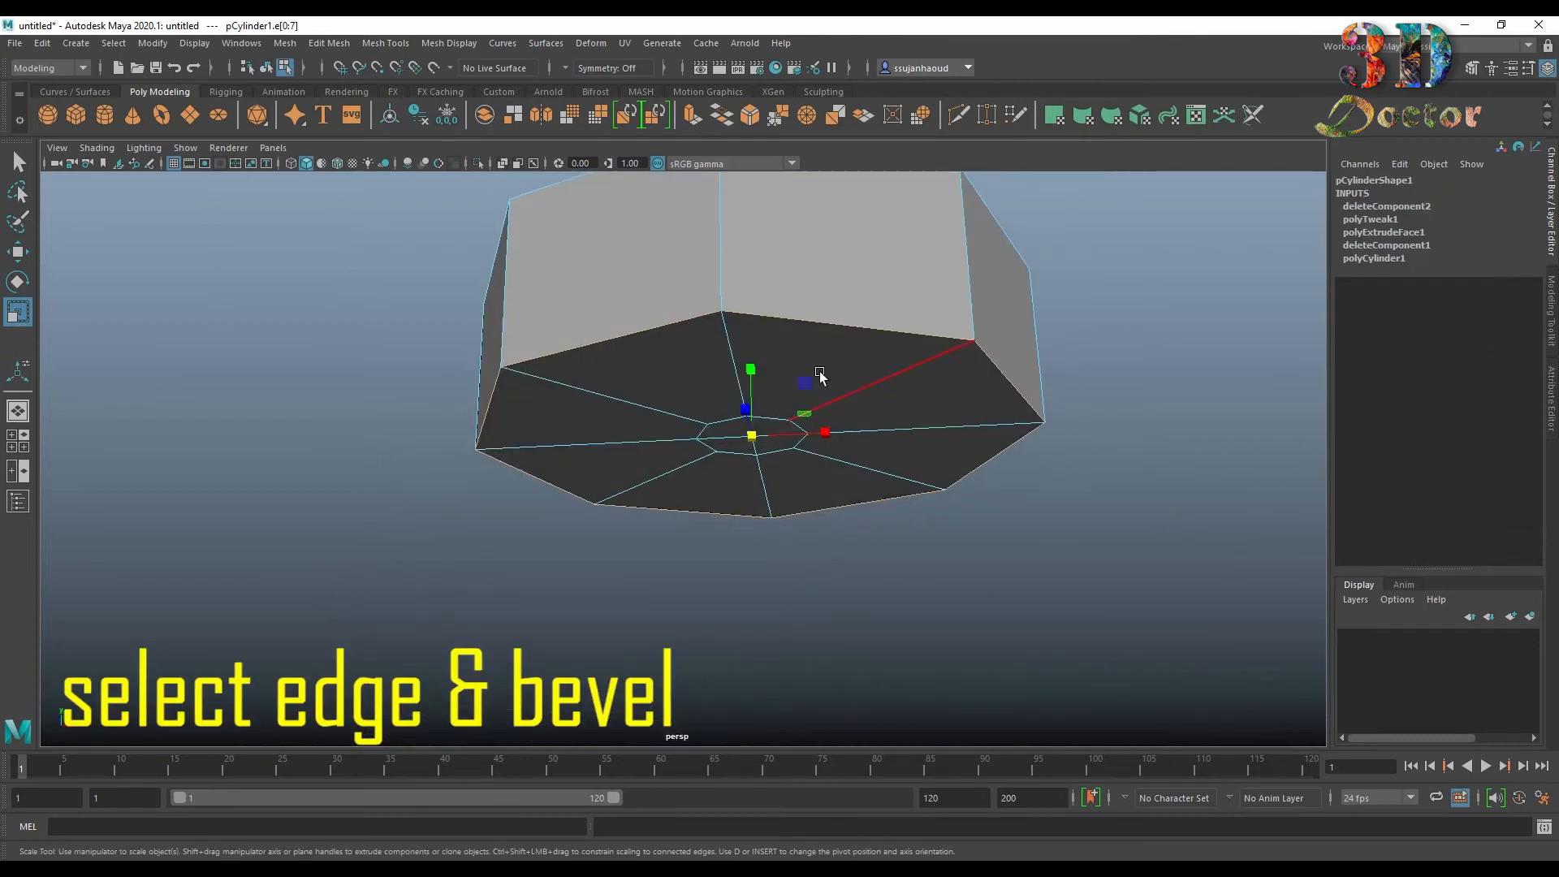
click(750, 116)
drag(225, 242, 236, 239)
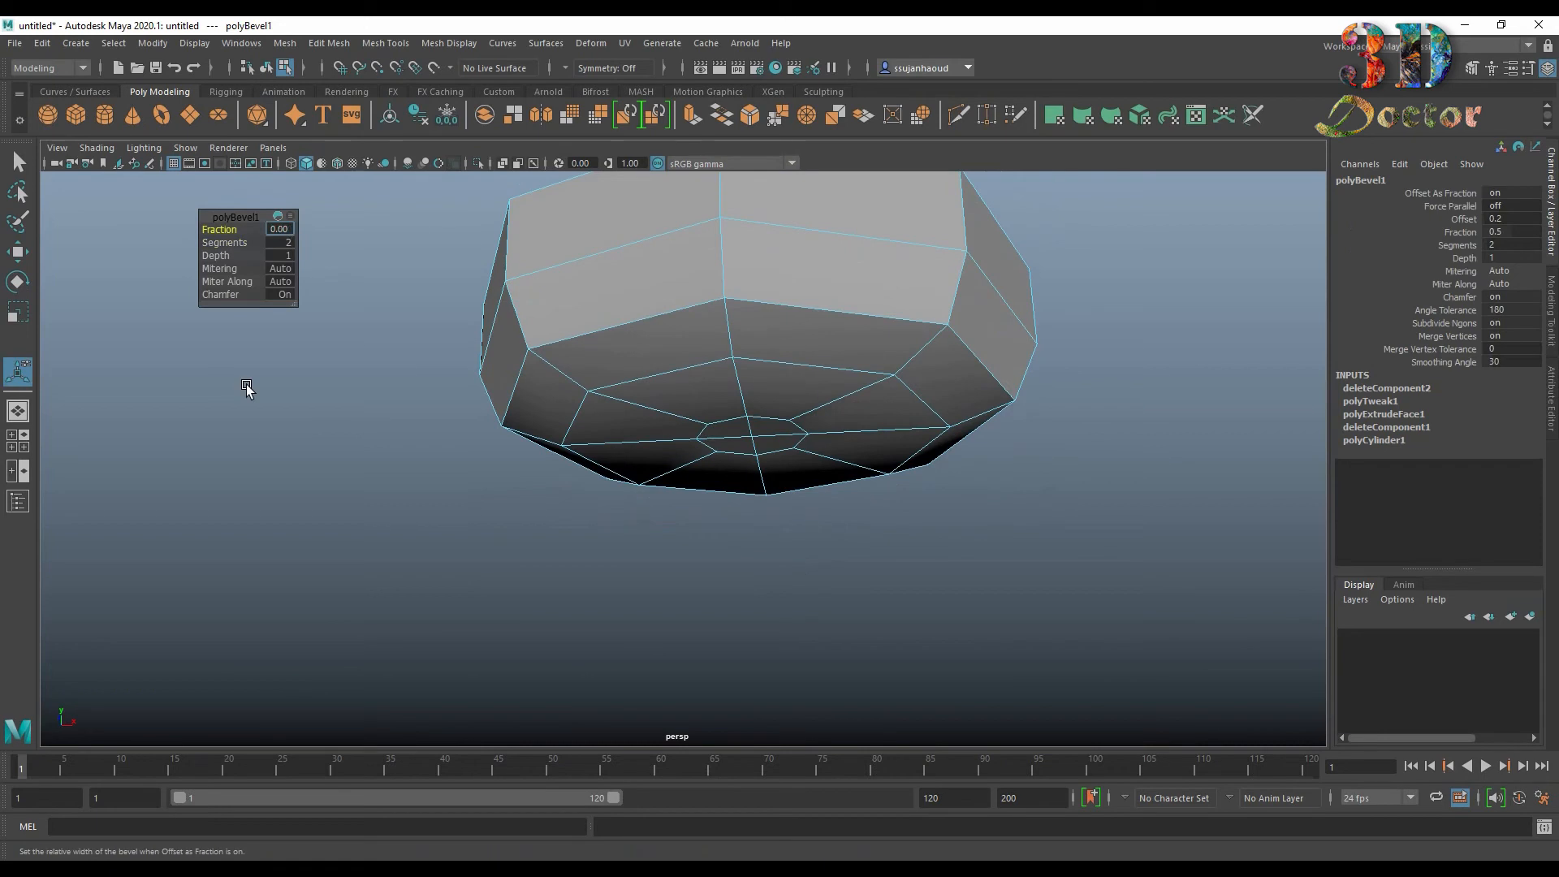
text(0.2)
key(Return)
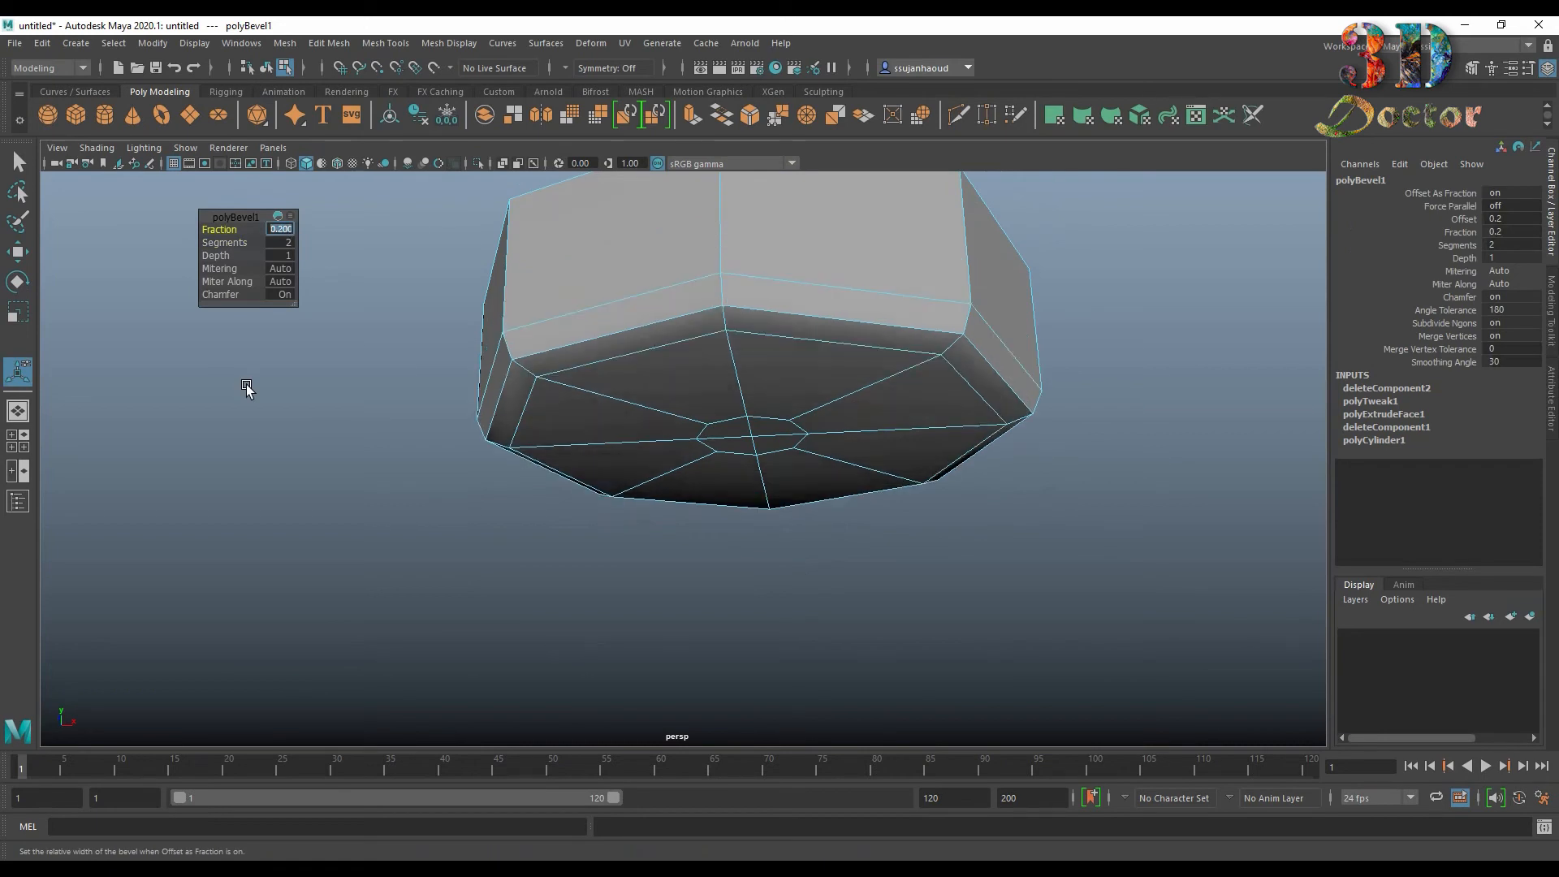
Step: Scale the open top border edge loop outward and raise it slightly to flare the bowl's walls
alt+drag(794, 390, 862, 388)
double_click(909, 293)
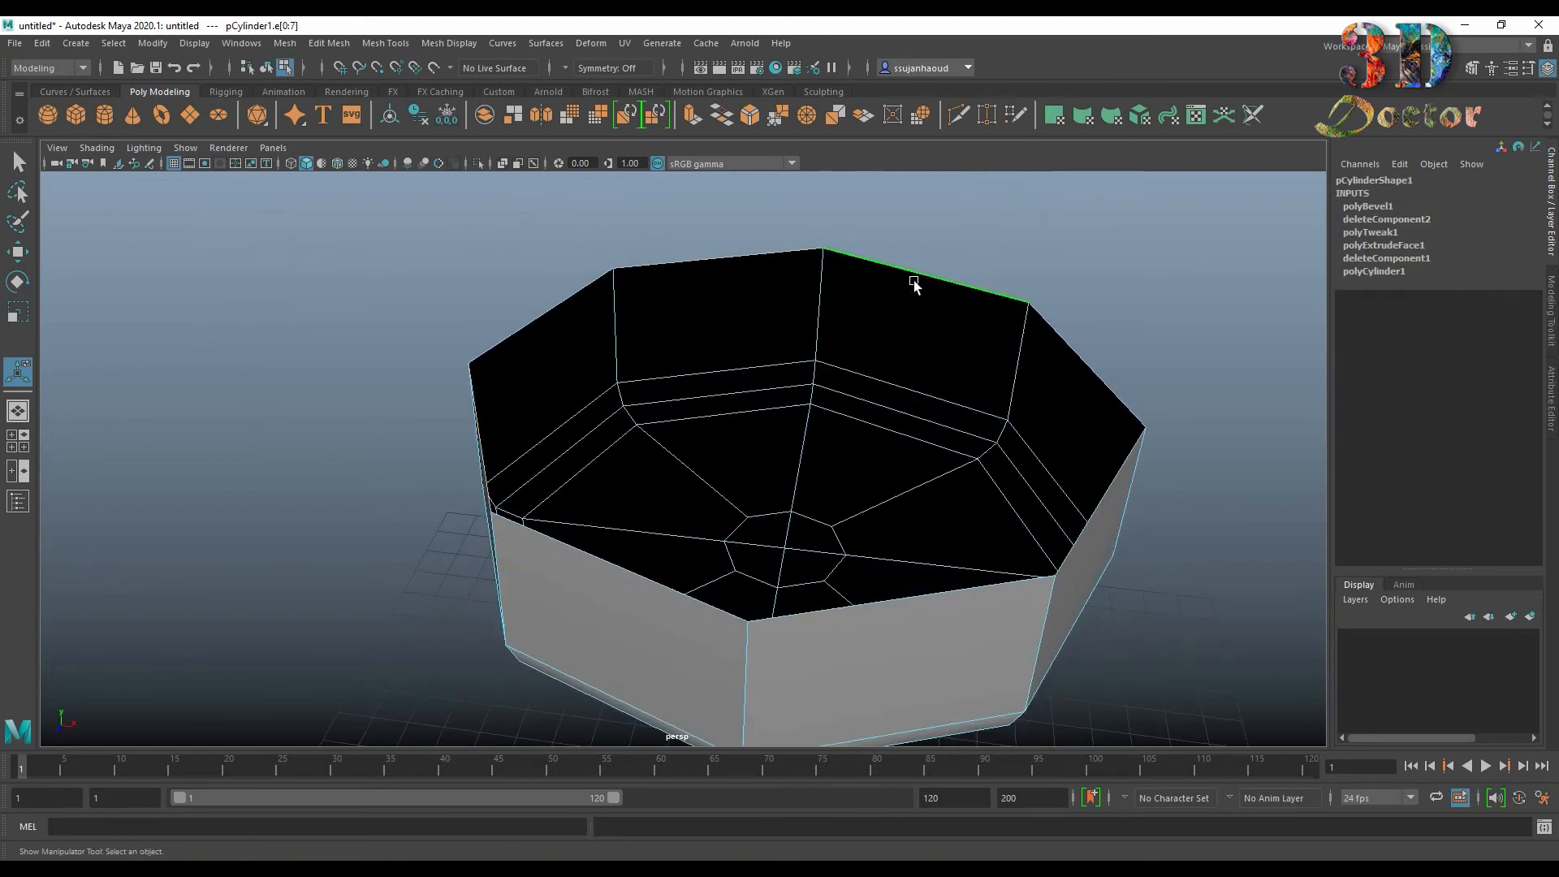
key(r)
drag(795, 398, 862, 499)
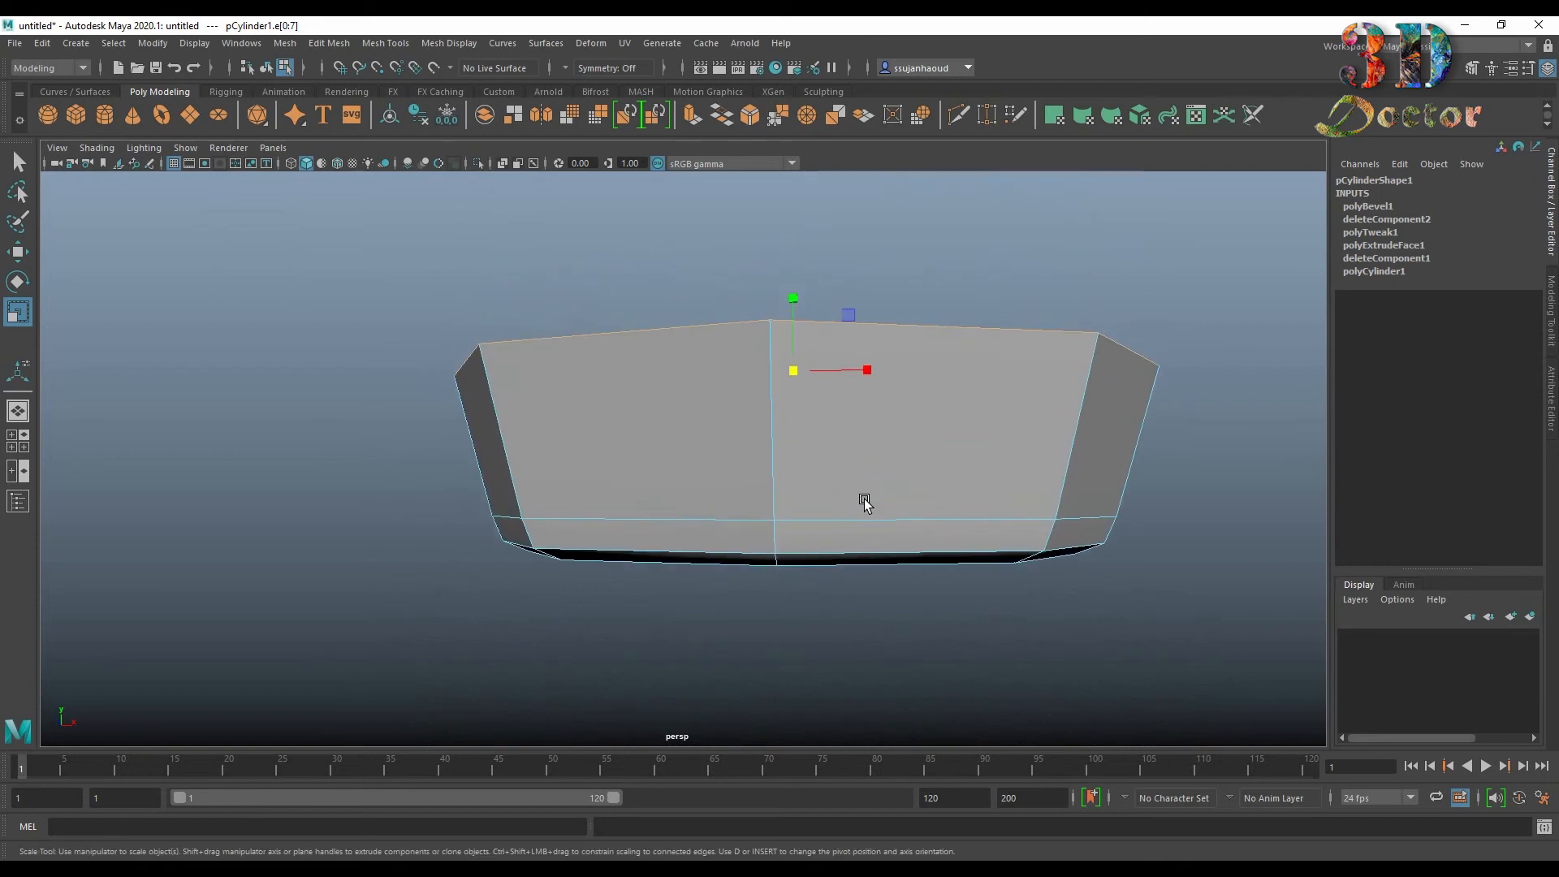
key(w)
drag(795, 313, 788, 370)
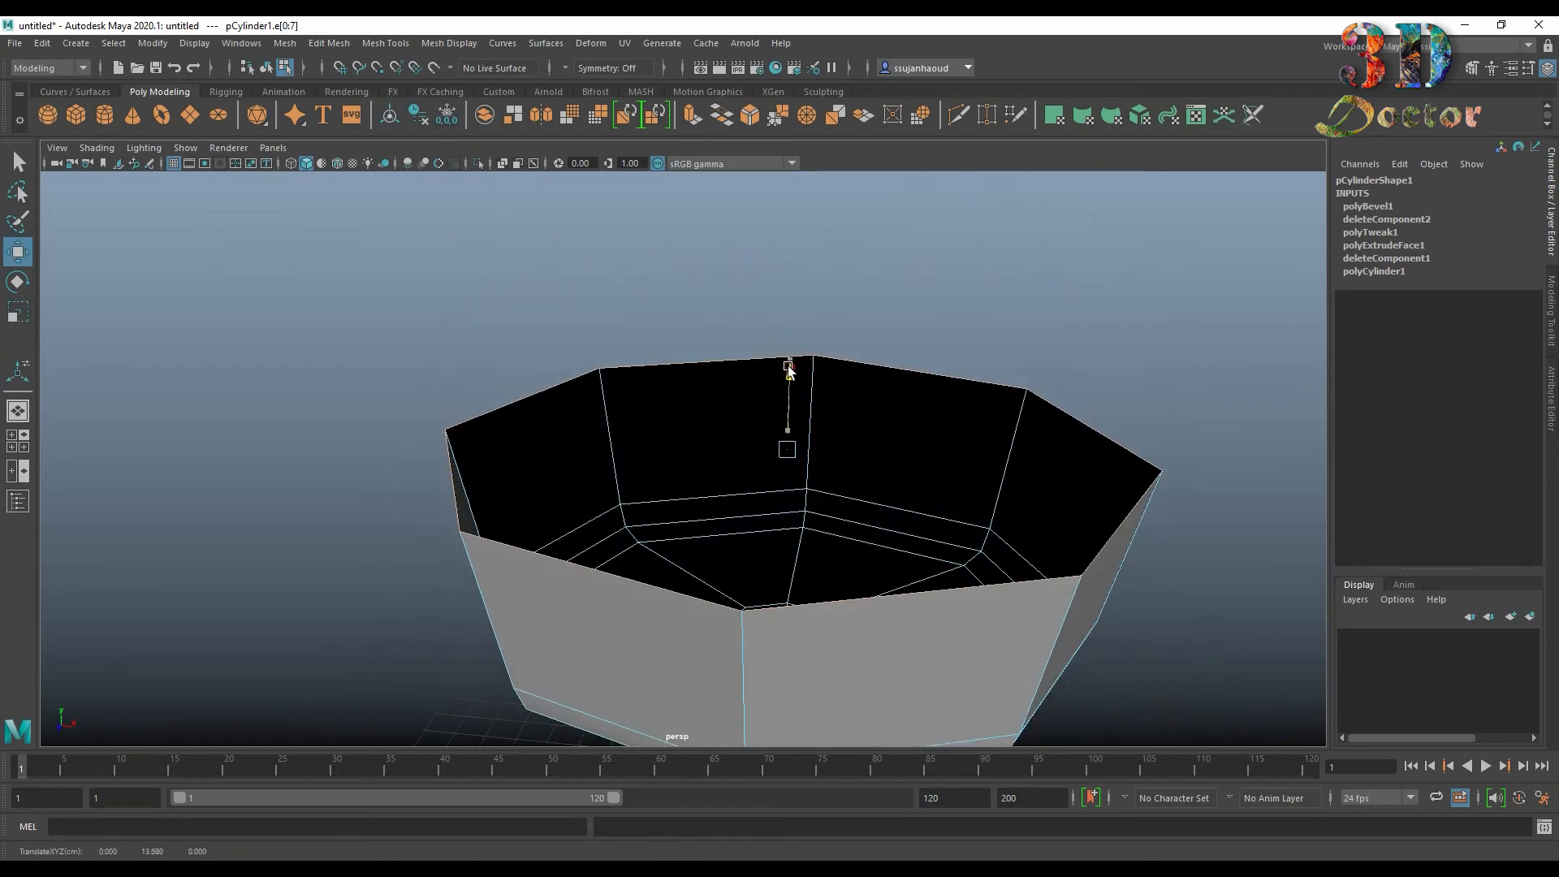
key(r)
drag(788, 450, 798, 450)
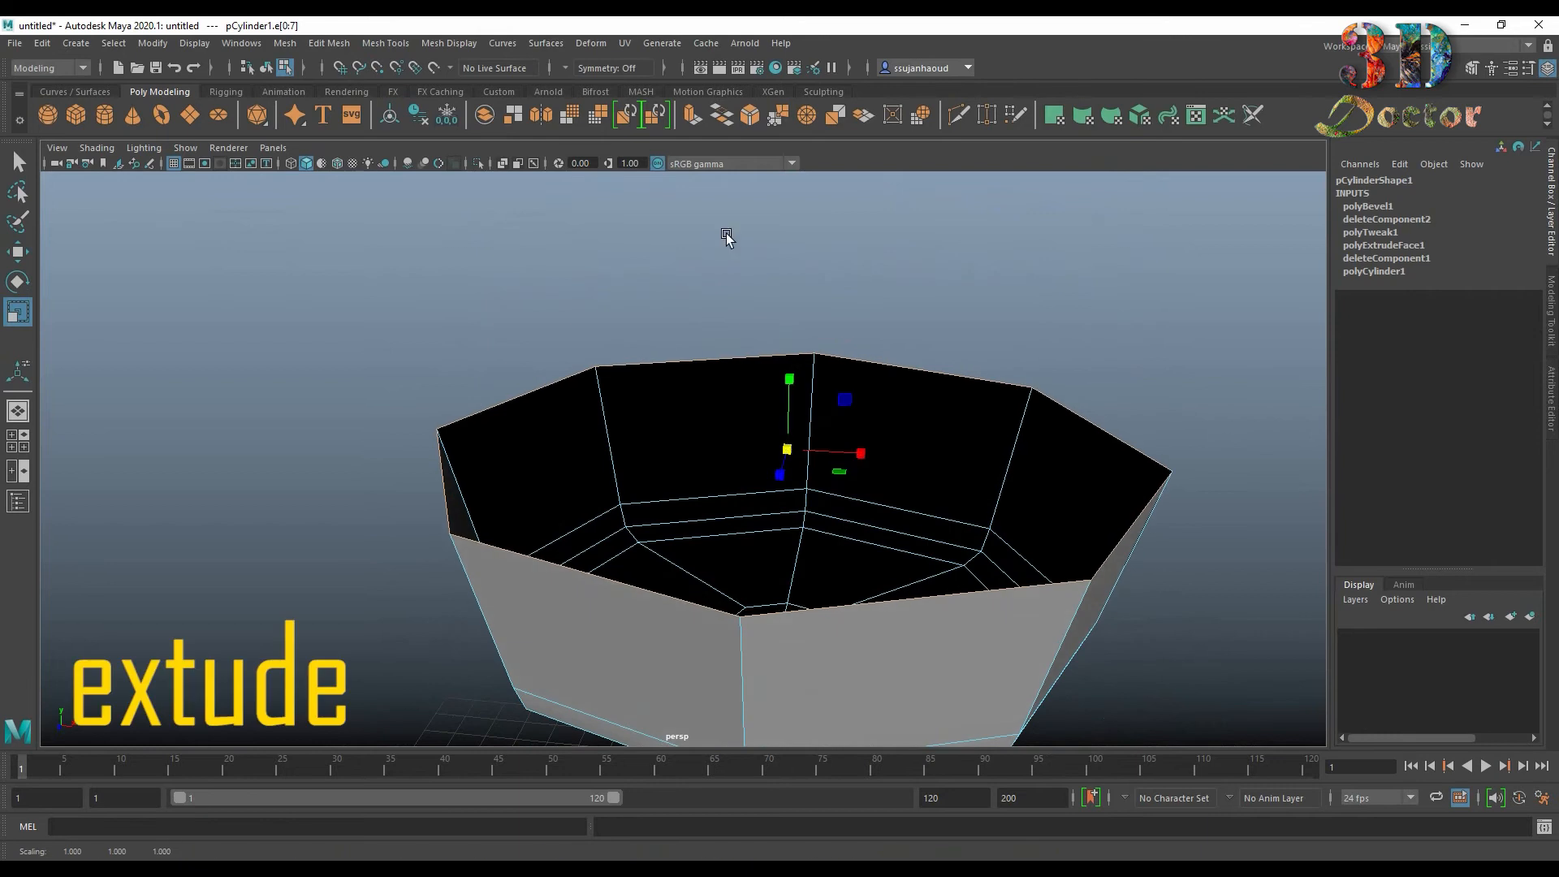
Step: Extrude the top border edges and scale them inward to about 0.89 in X and Z to form a flat rim
click(691, 116)
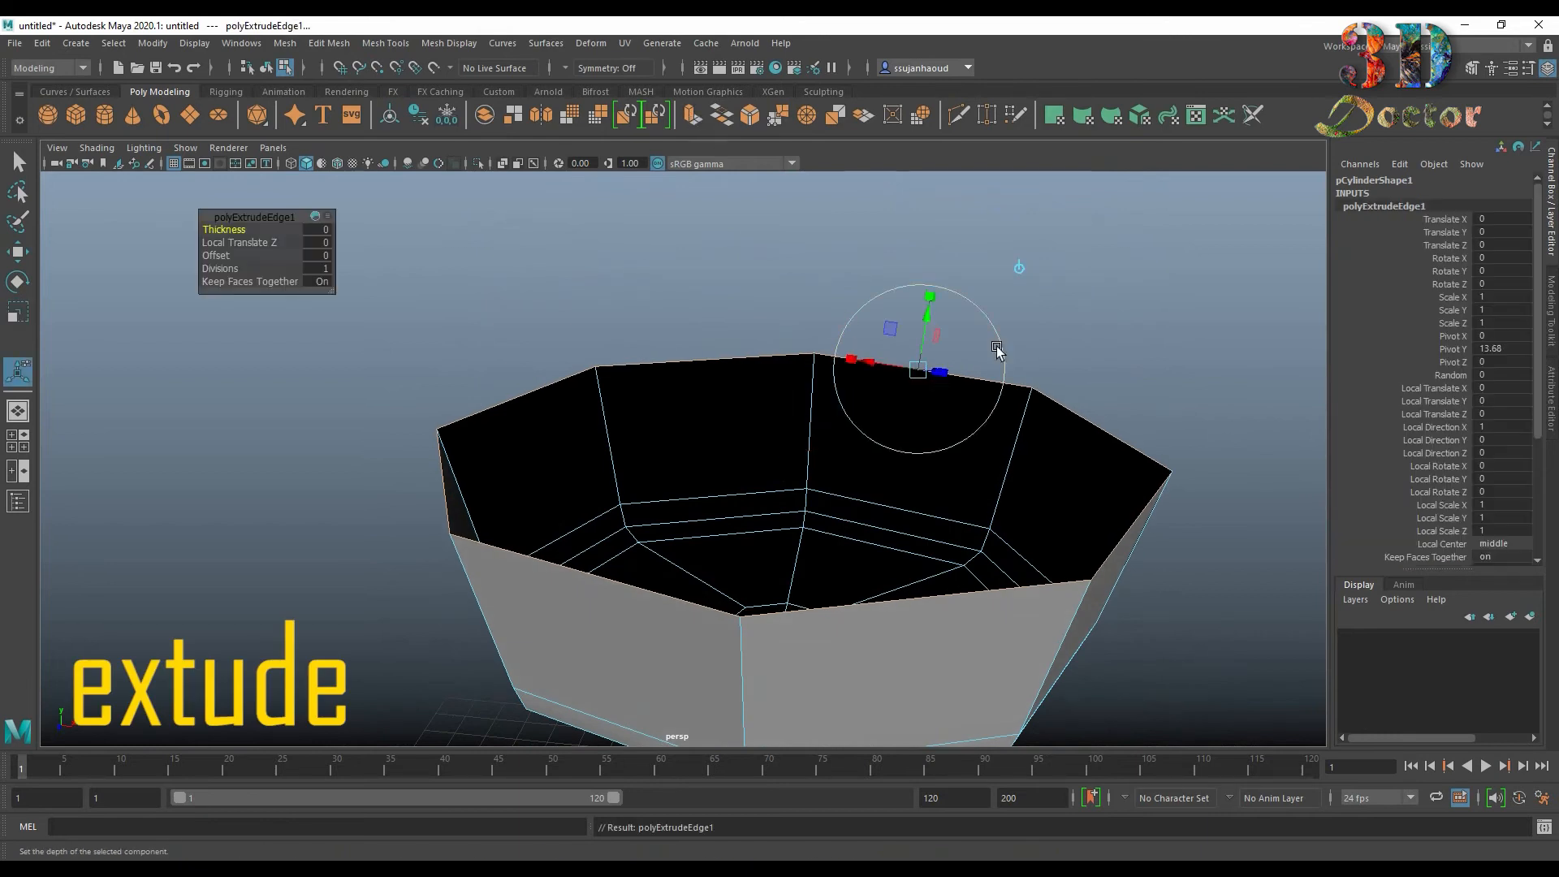
key(r)
drag(786, 451, 729, 471)
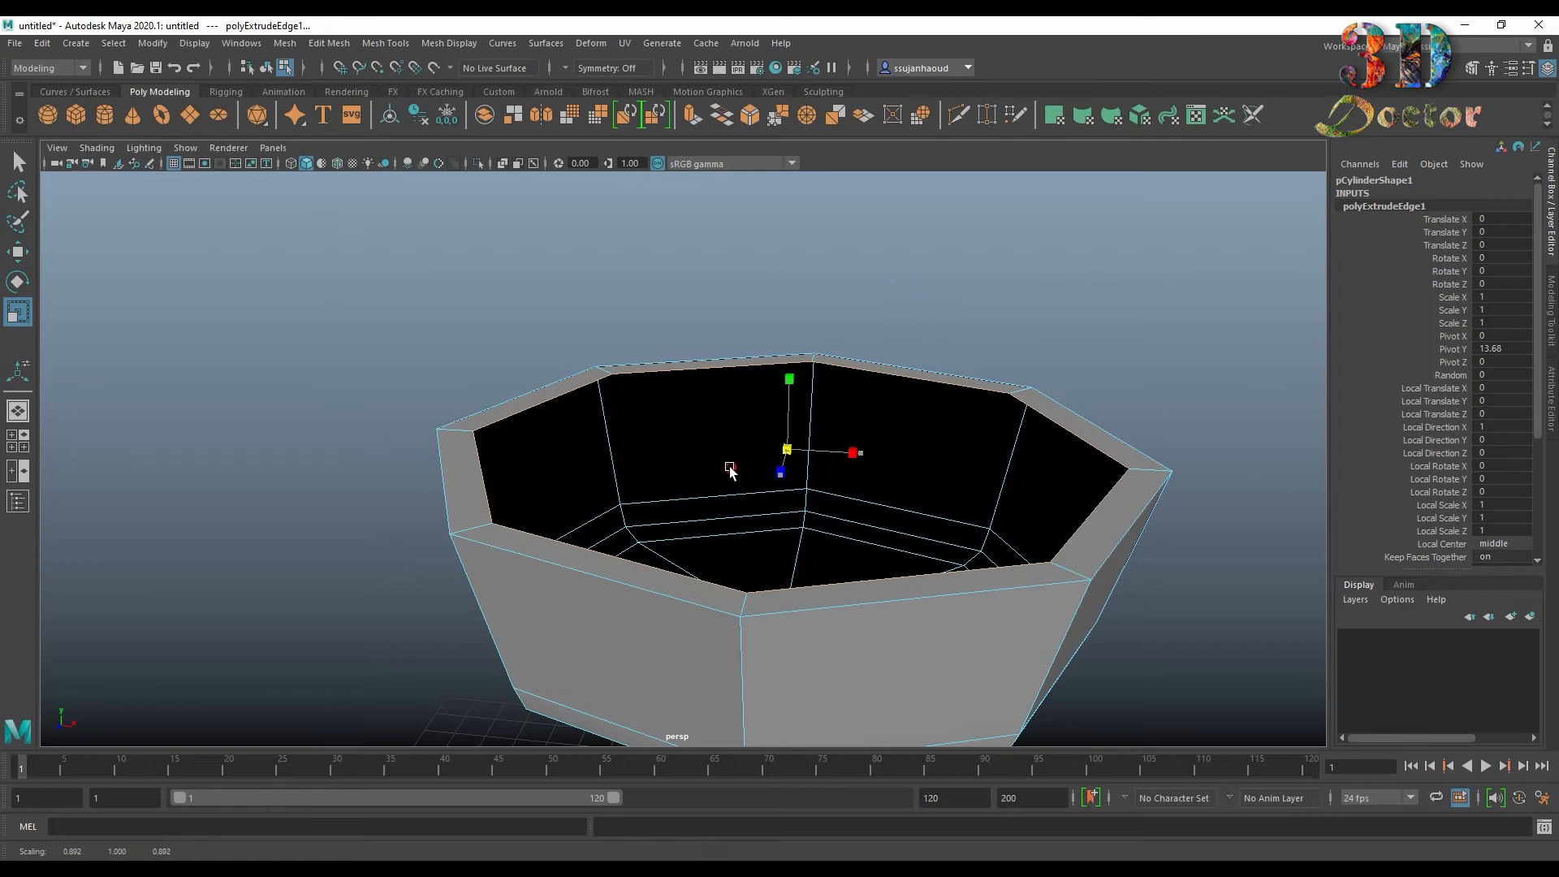
key(w)
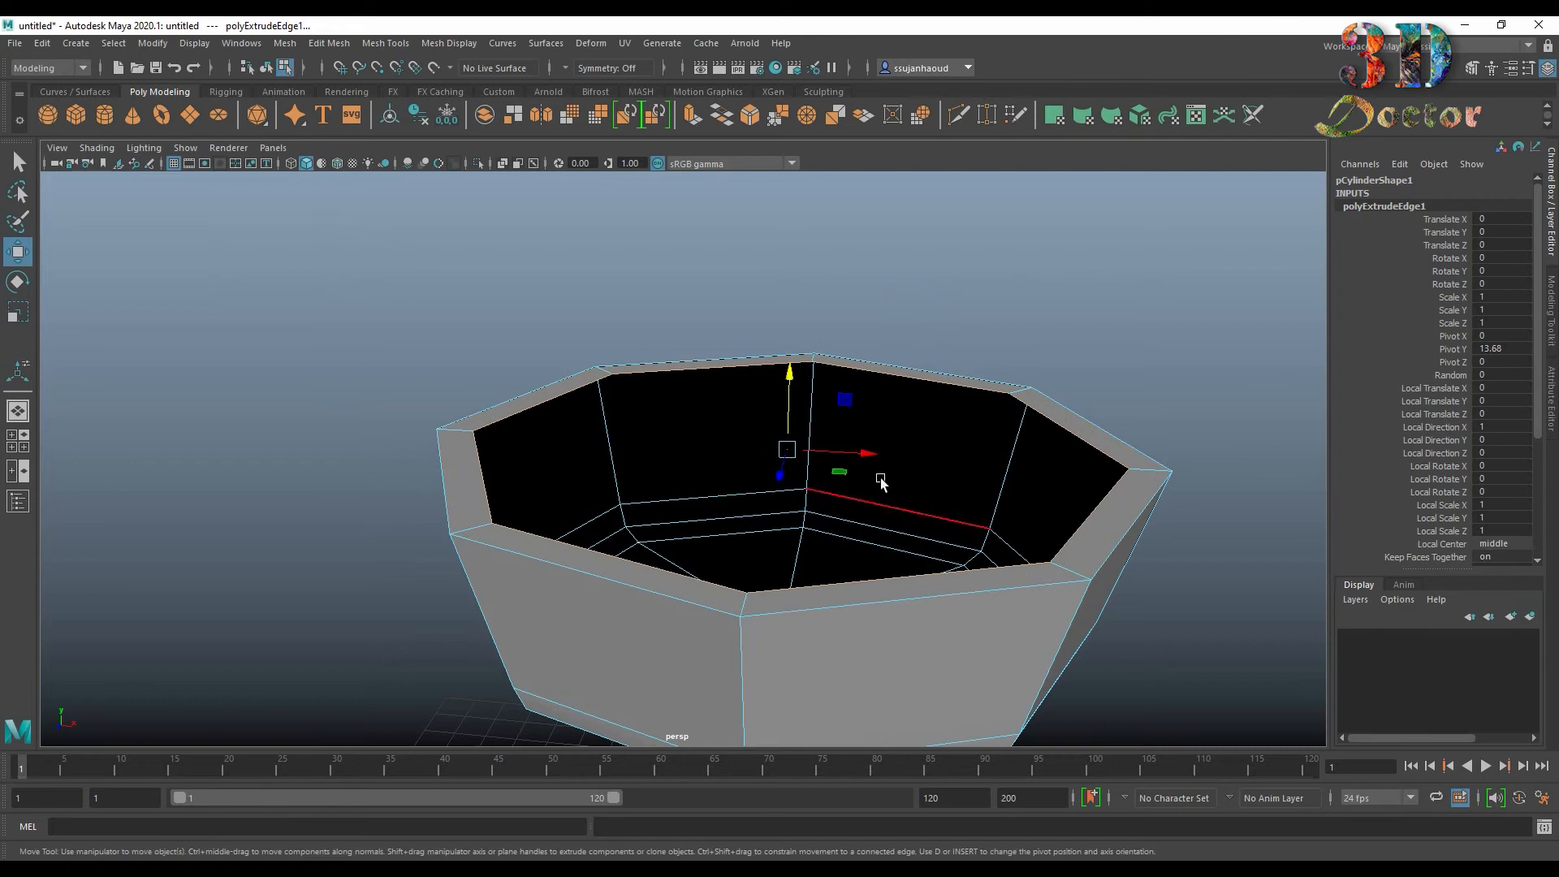
Step: Extrude the rim's inner edge loop downward with a Local Translate Z of about -2.9 for the inner wall
alt+drag(880, 480, 863, 426)
click(692, 116)
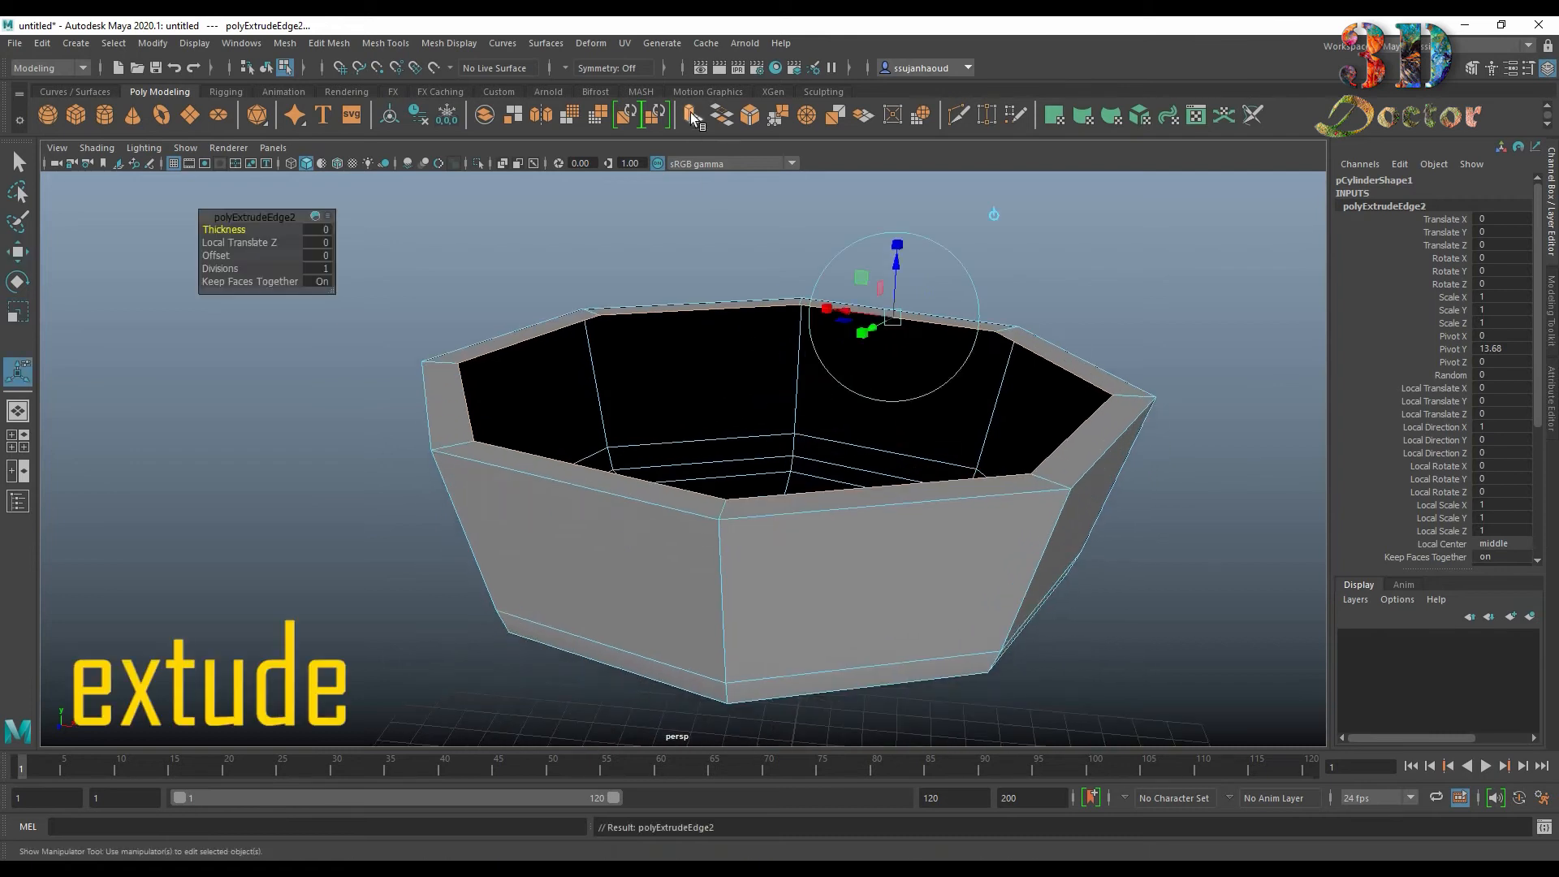
drag(893, 255, 890, 393)
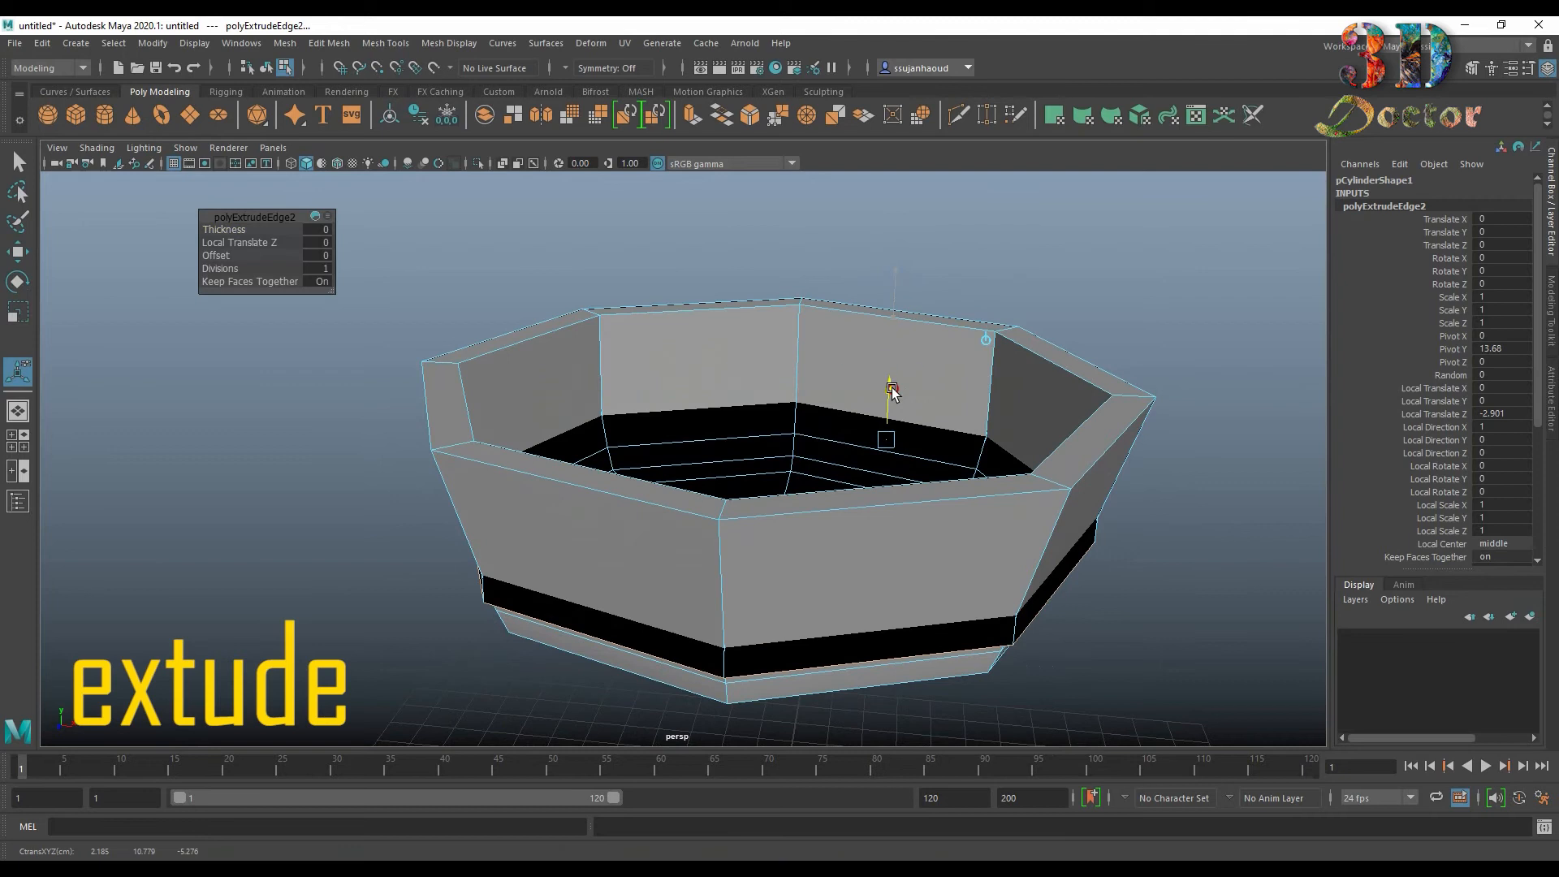
Step: In wireframe display, scale the inner wall's lower edge loop inward and lower it to fit inside the outer wall
key(4)
scroll(961, 480, up, 5)
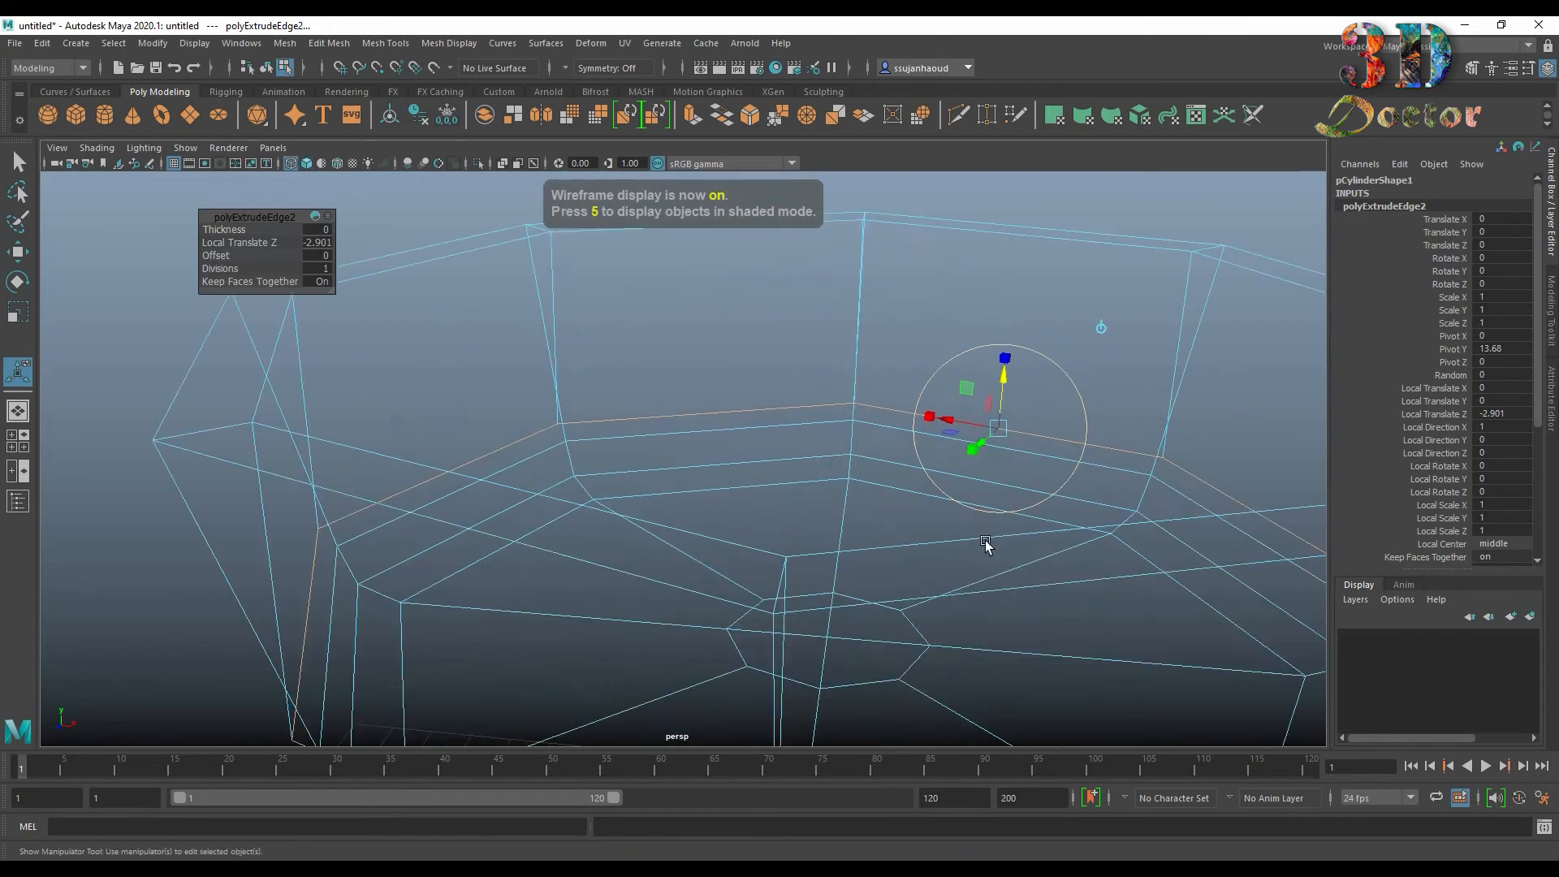
key(r)
drag(859, 500, 753, 493)
alt+drag(893, 521, 894, 490)
key(w)
drag(832, 358, 832, 378)
alt+drag(914, 406, 912, 418)
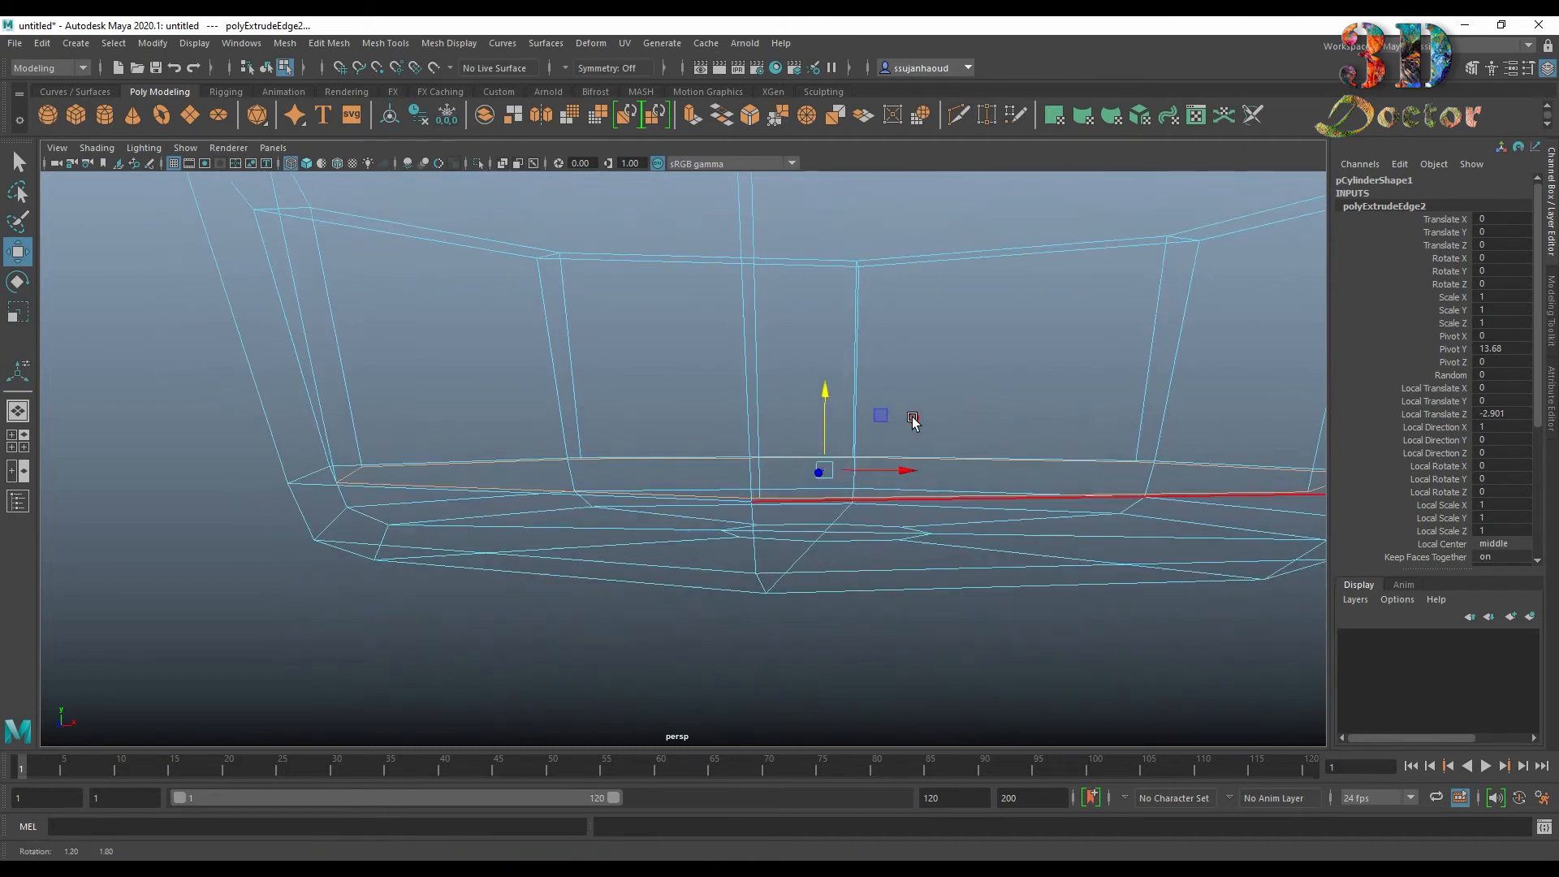
Step: Extrude the inner wall's lower edge loop downward, scale it inward, and raise it slightly above the outer bottom
click(689, 115)
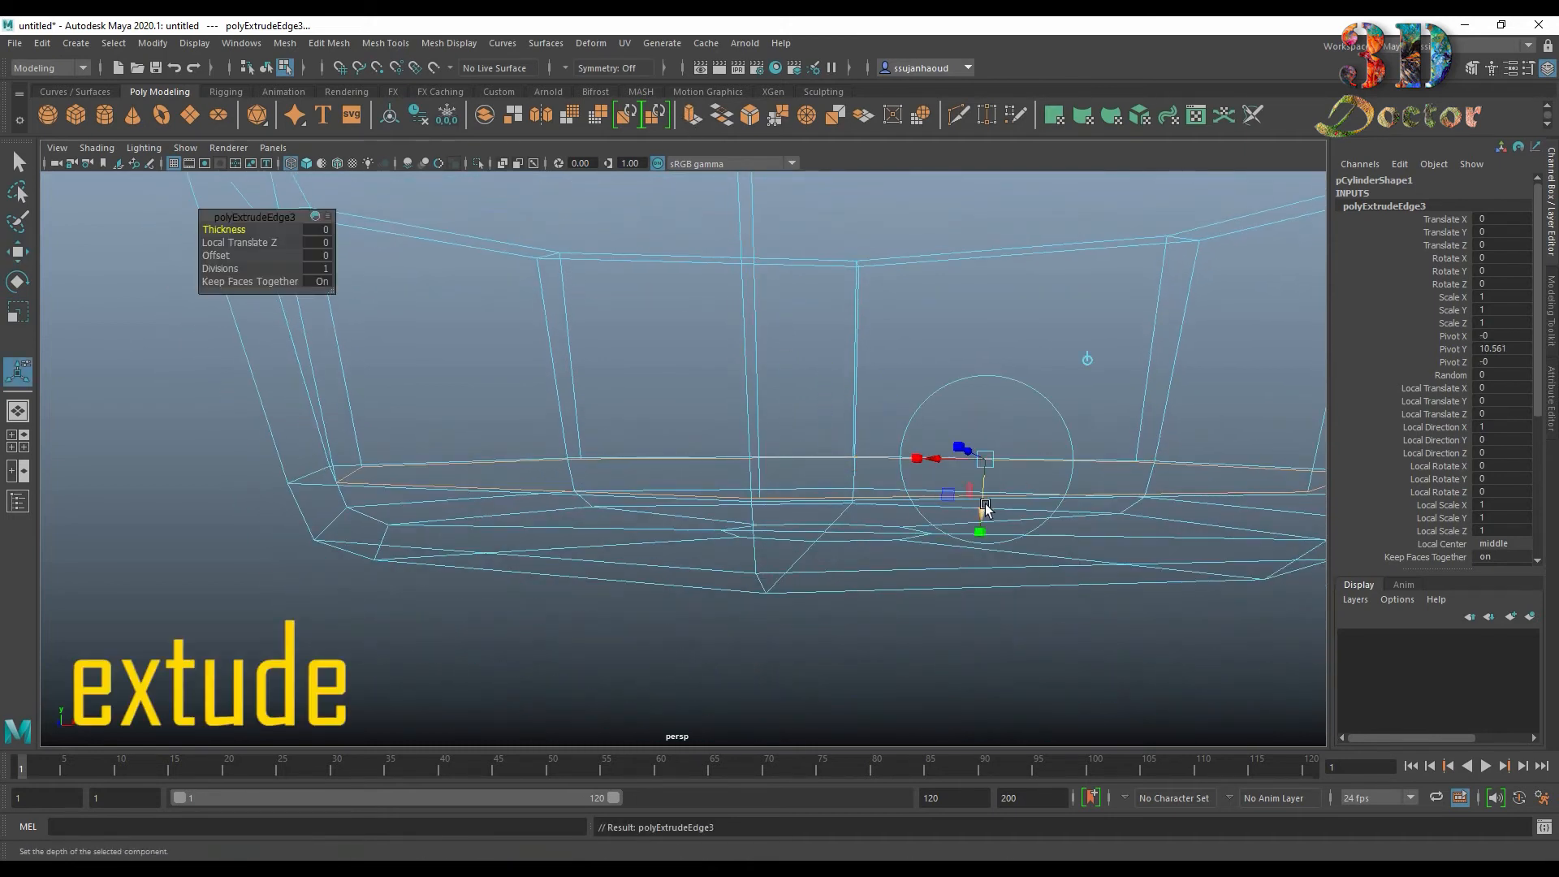
drag(981, 518, 982, 551)
key(r)
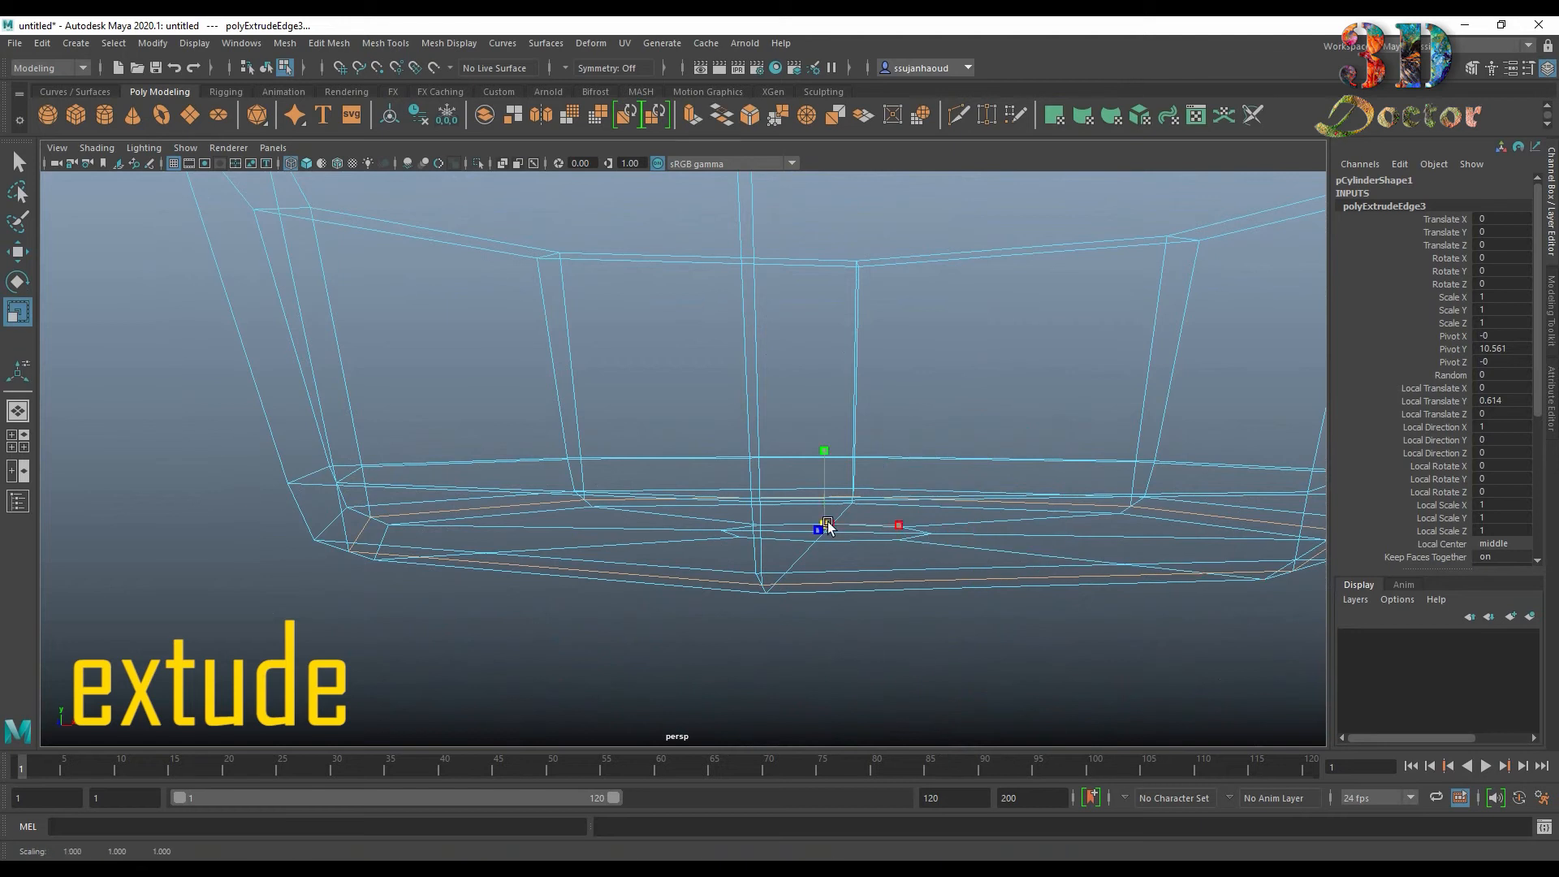
drag(823, 527, 879, 422)
key(w)
drag(800, 325, 801, 294)
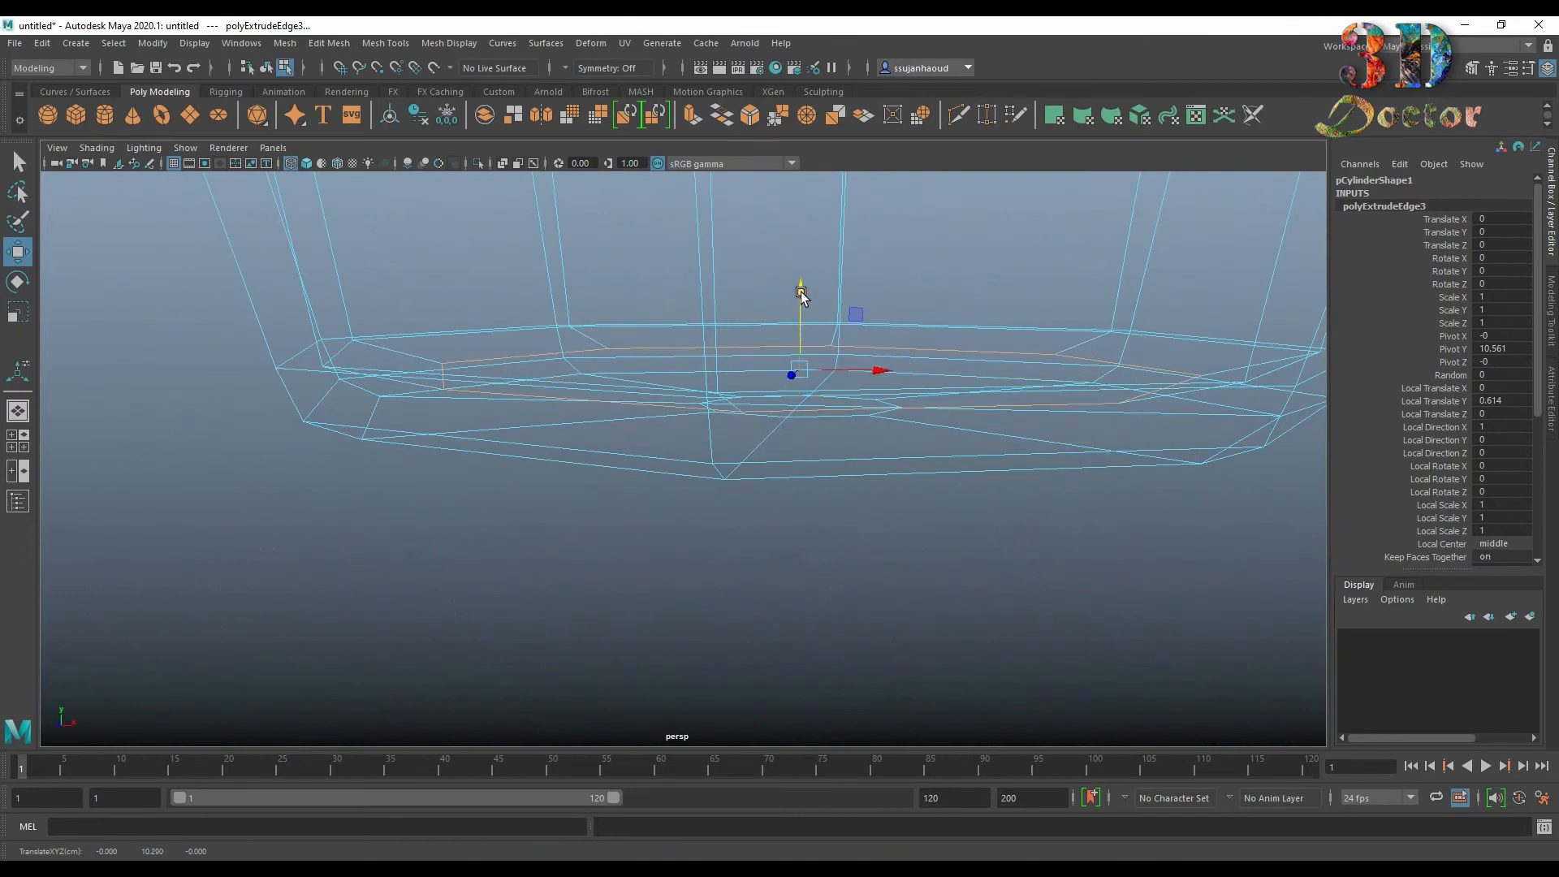
Step: Return to shaded display and fill the open hole in the bowl's inner floor
key(5)
scroll(869, 287, down, 5)
alt+drag(869, 289, 859, 389)
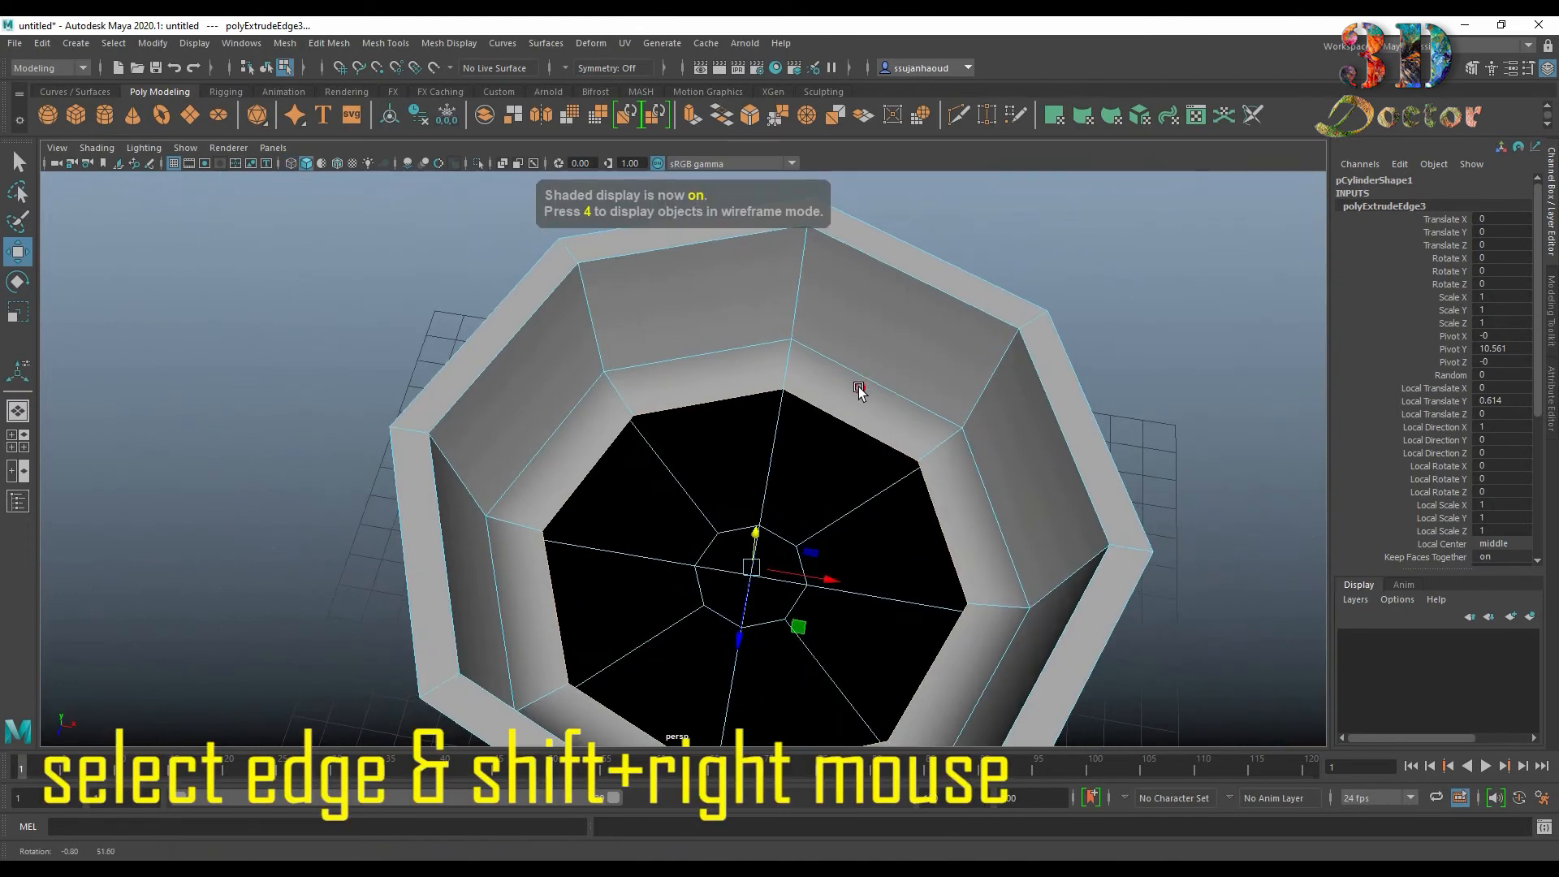
alt+middle_drag(842, 333, 837, 316)
click(836, 319)
shift+right_drag(836, 319, 820, 483)
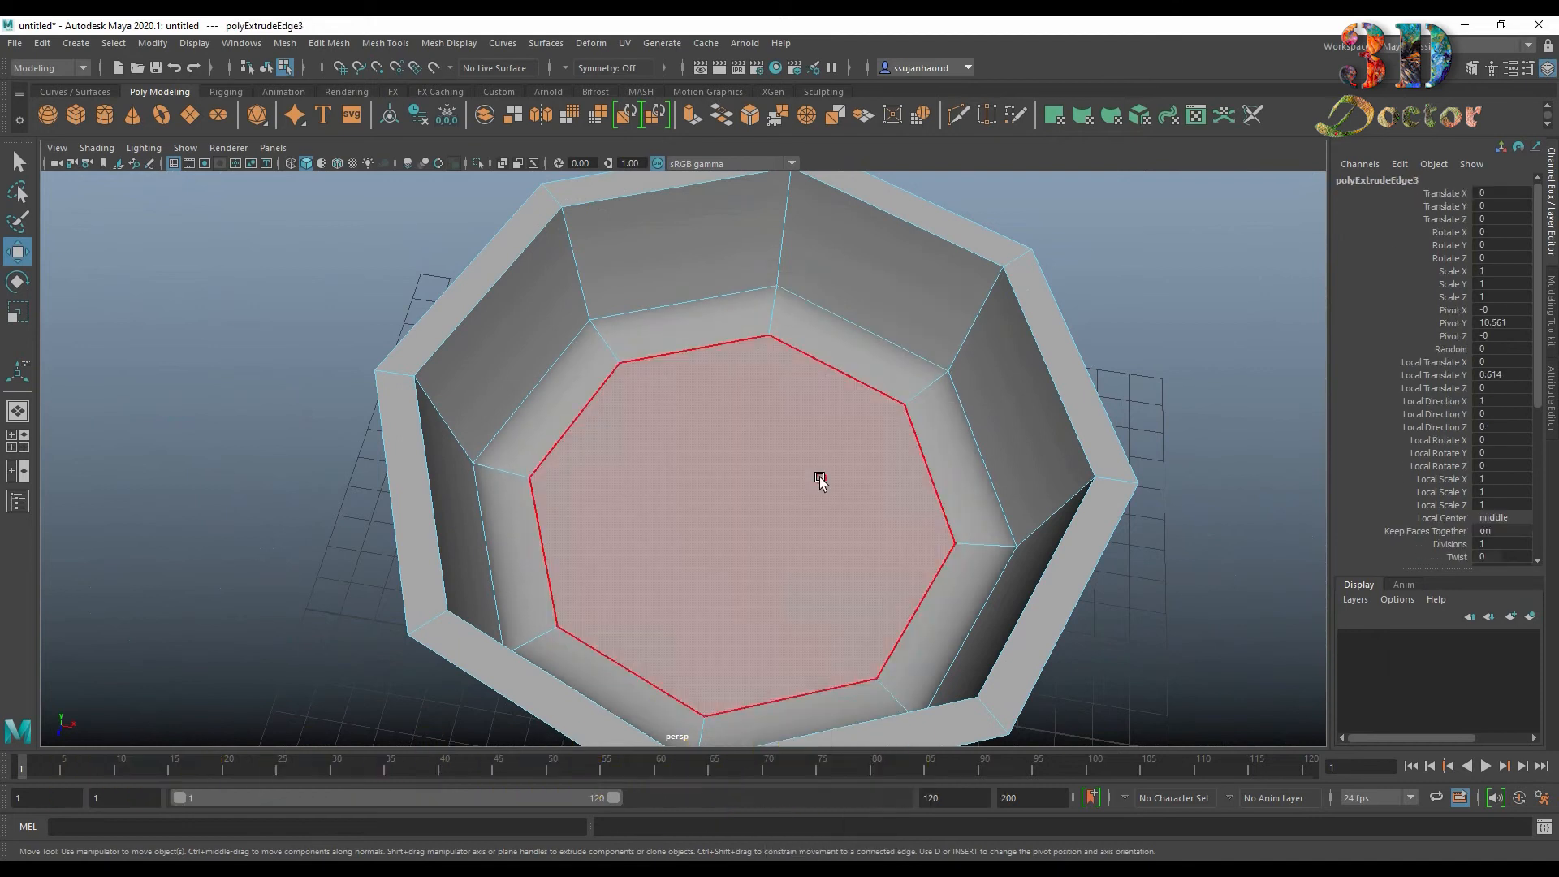
Step: Poke the inner floor face to split it into triangles meeting at the centre
click(821, 484)
click(329, 43)
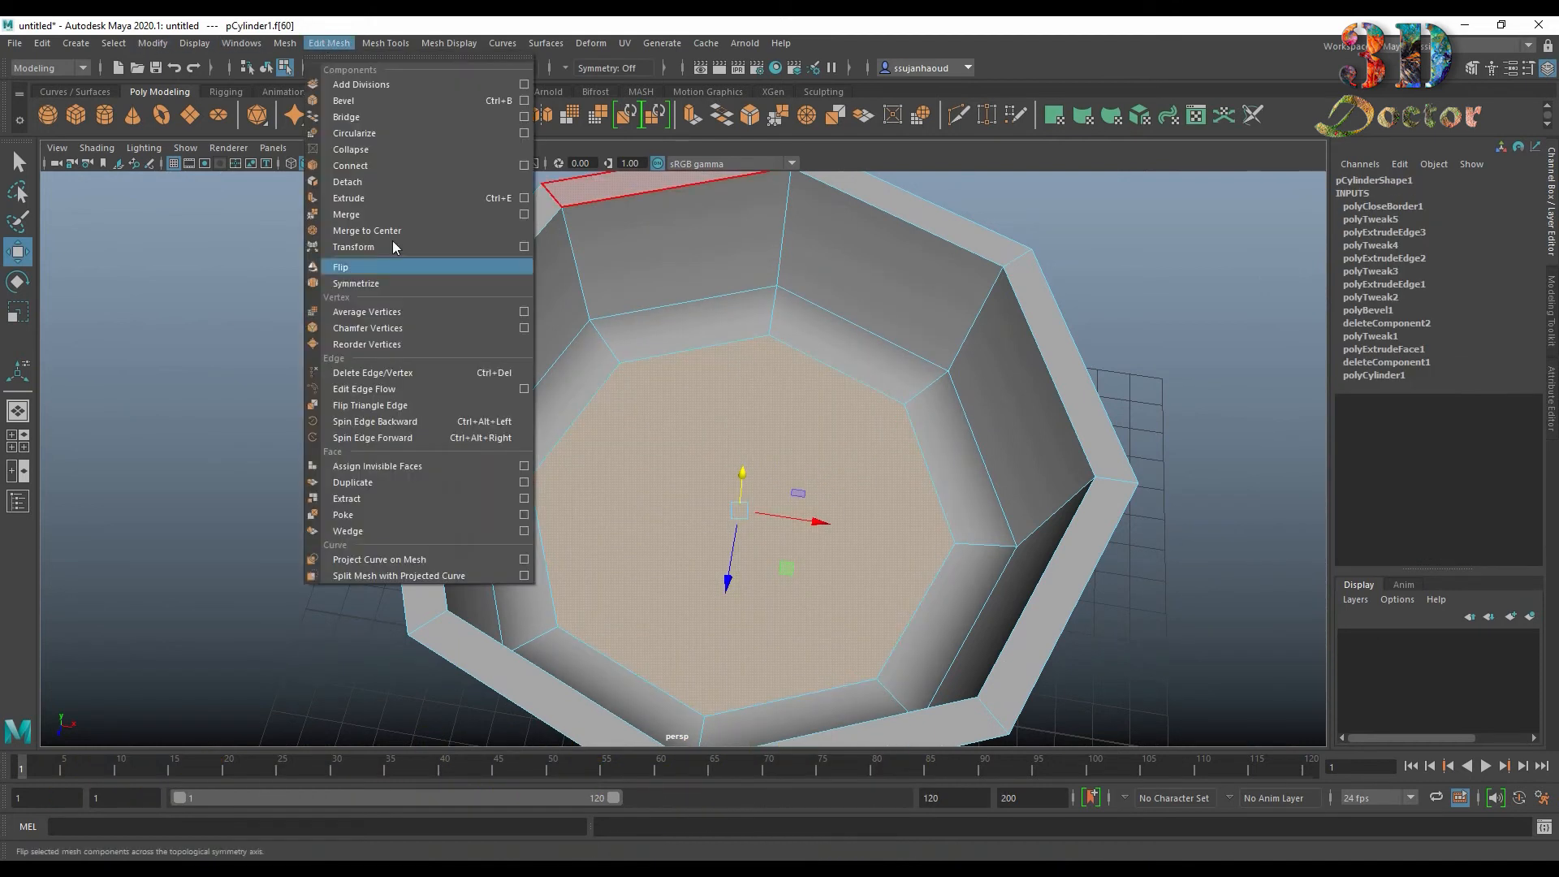
click(417, 513)
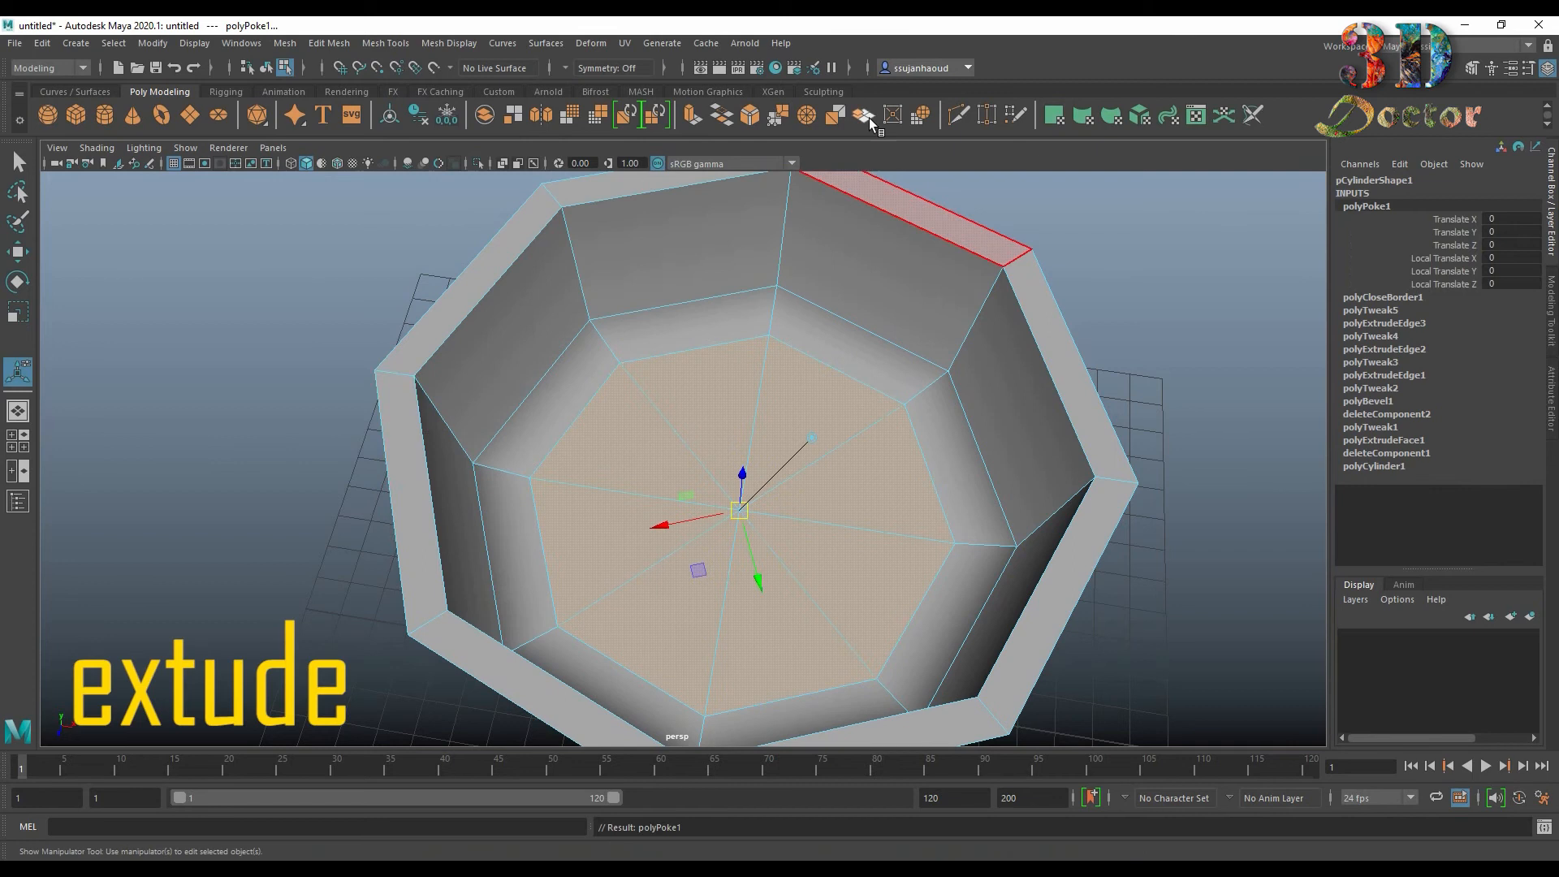
Step: Extrude the inner floor triangles and scale them inward to about 0.15 as a small central ring
click(695, 117)
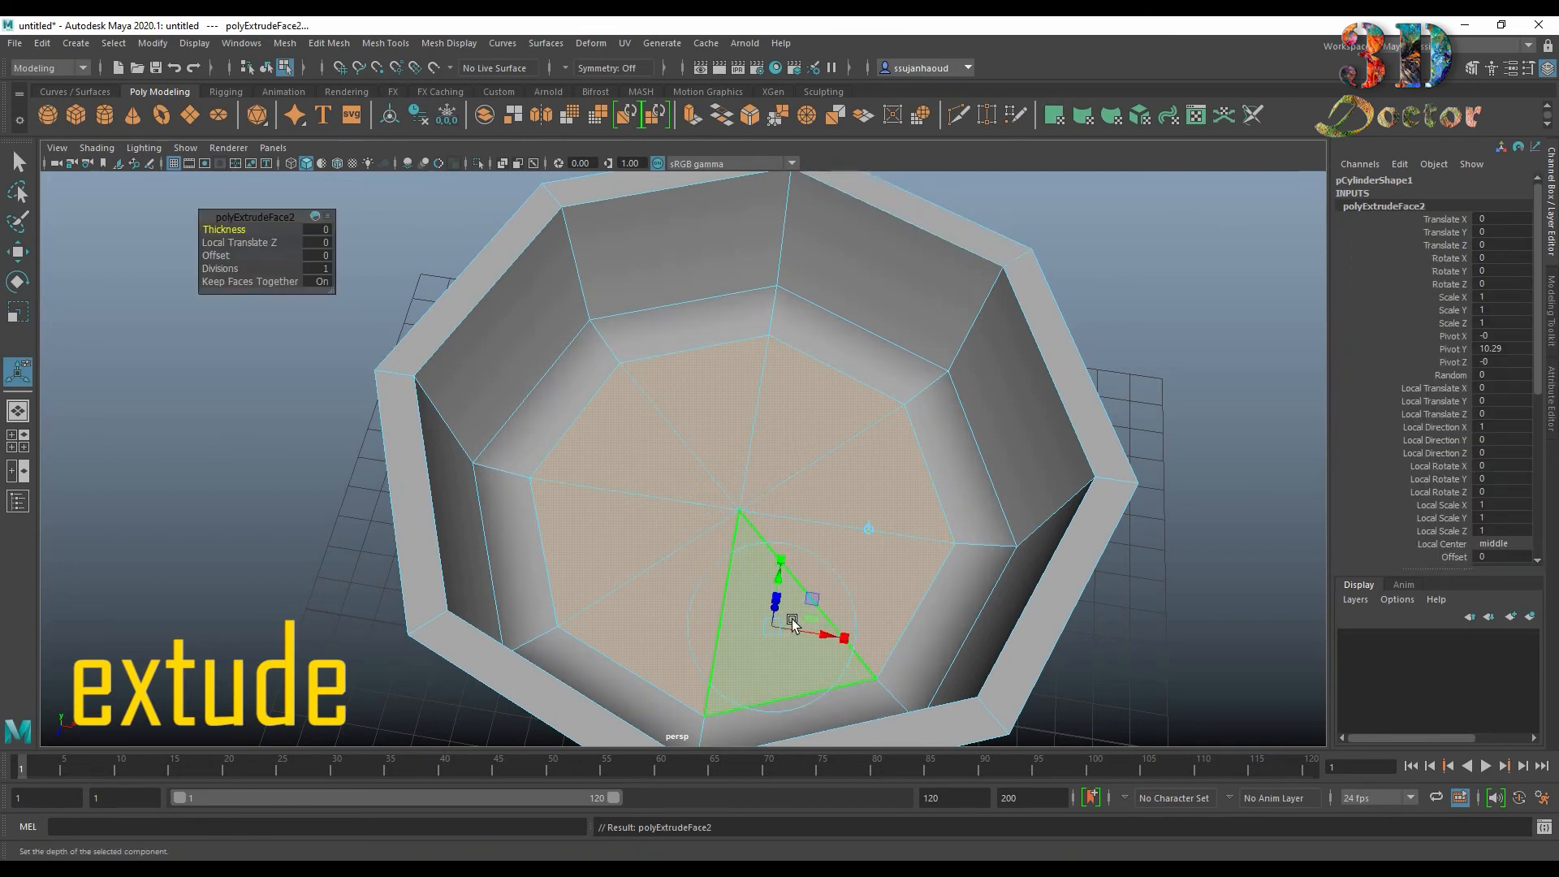
key(r)
drag(741, 514, 484, 574)
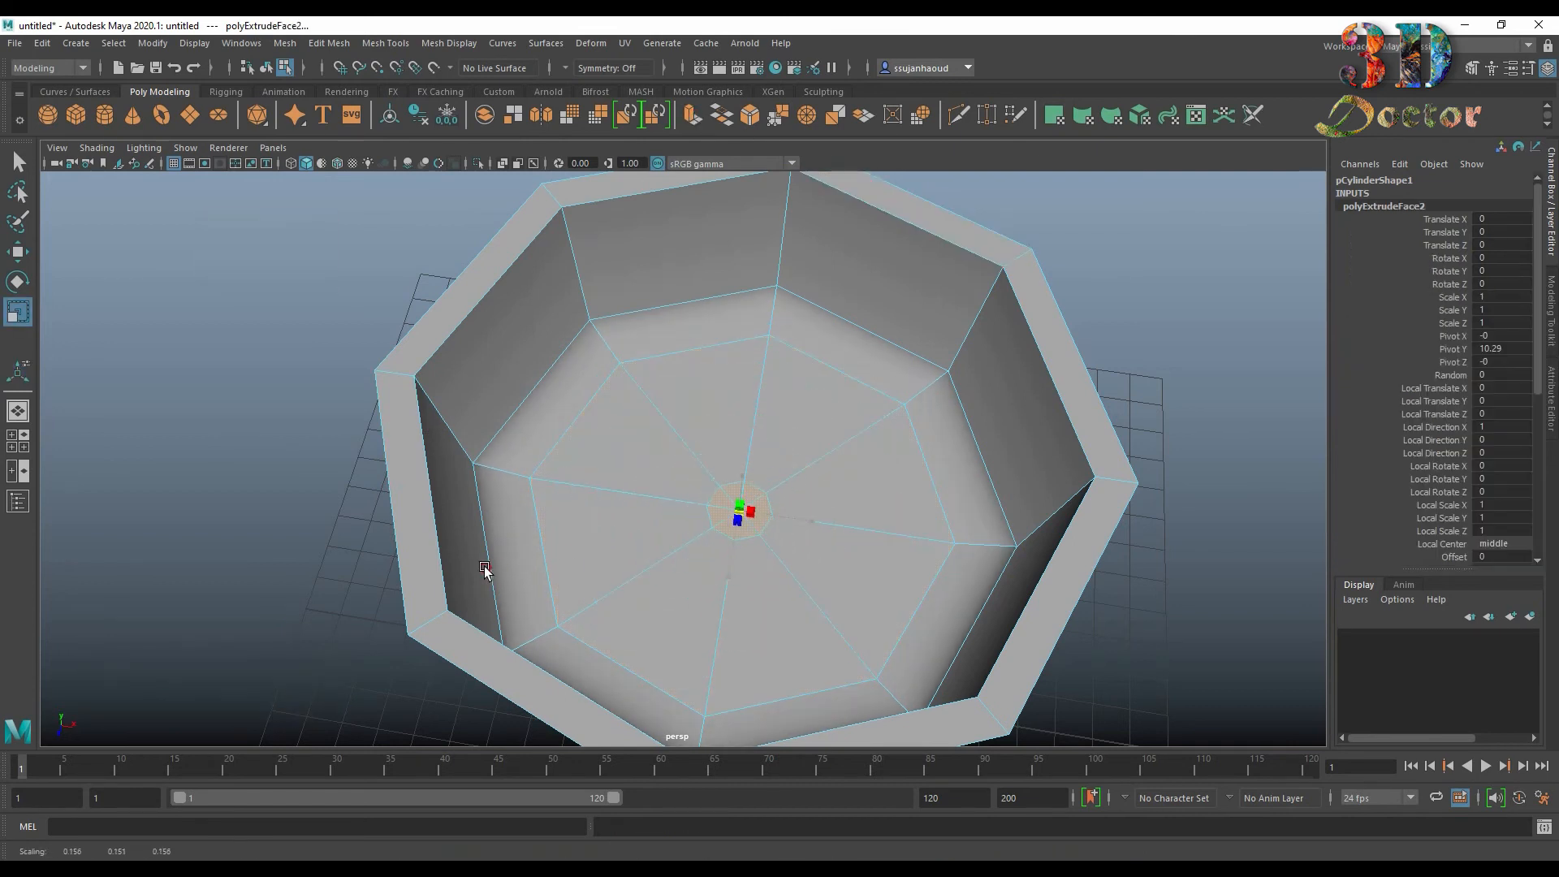
Step: Delete every other spoke edge inside the small central ring of the bowl's inner floor
scroll(848, 543, up, 5)
right_drag(848, 542, 845, 382)
click(845, 568)
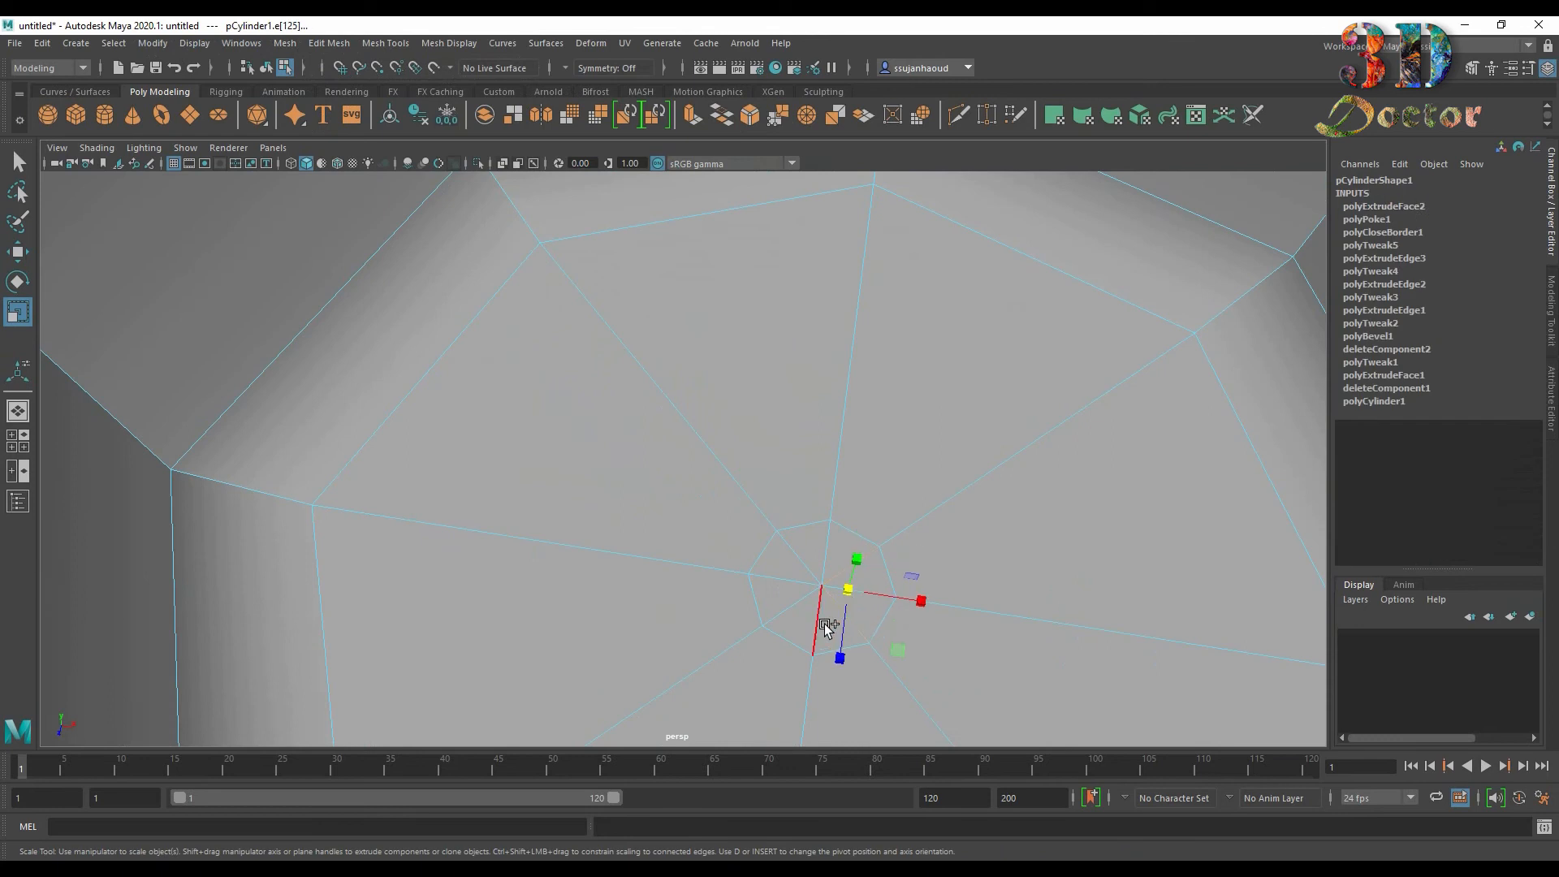
click(792, 551)
click(790, 552)
scroll(790, 548, down, 10)
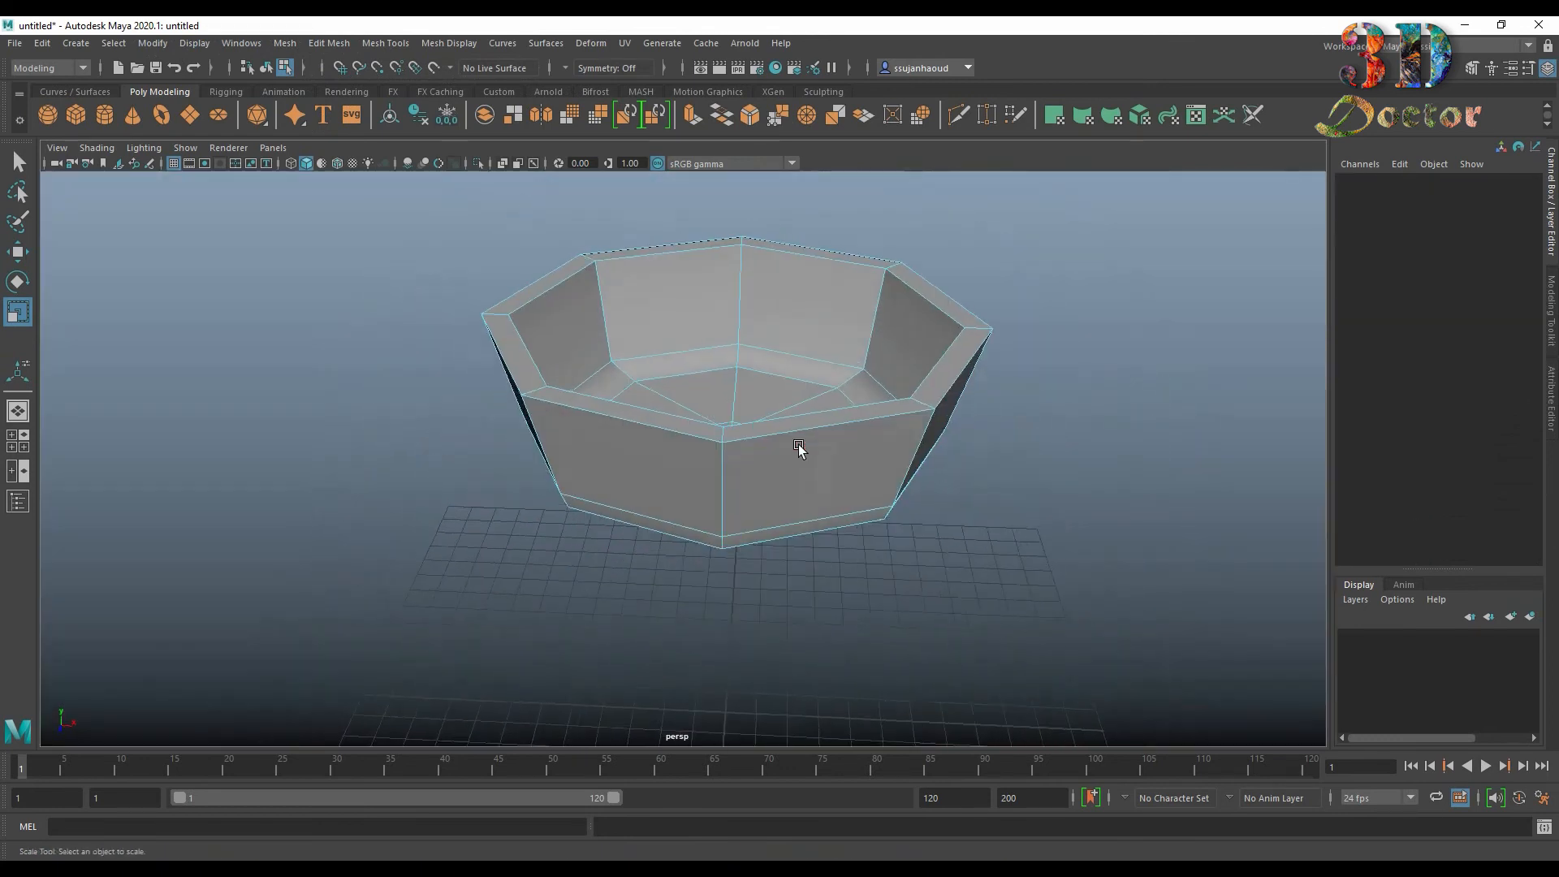
Step: Extrude the bowl's top rim faces as separate inset panels and extrude them upward about 1.044 into raised blocks
mouse_move(798, 445)
alt+mouse_down()
mouse_move(797, 488)
mouse_move(796, 464)
alt+mouse_up()
scroll(795, 464, up, 2)
key(t)
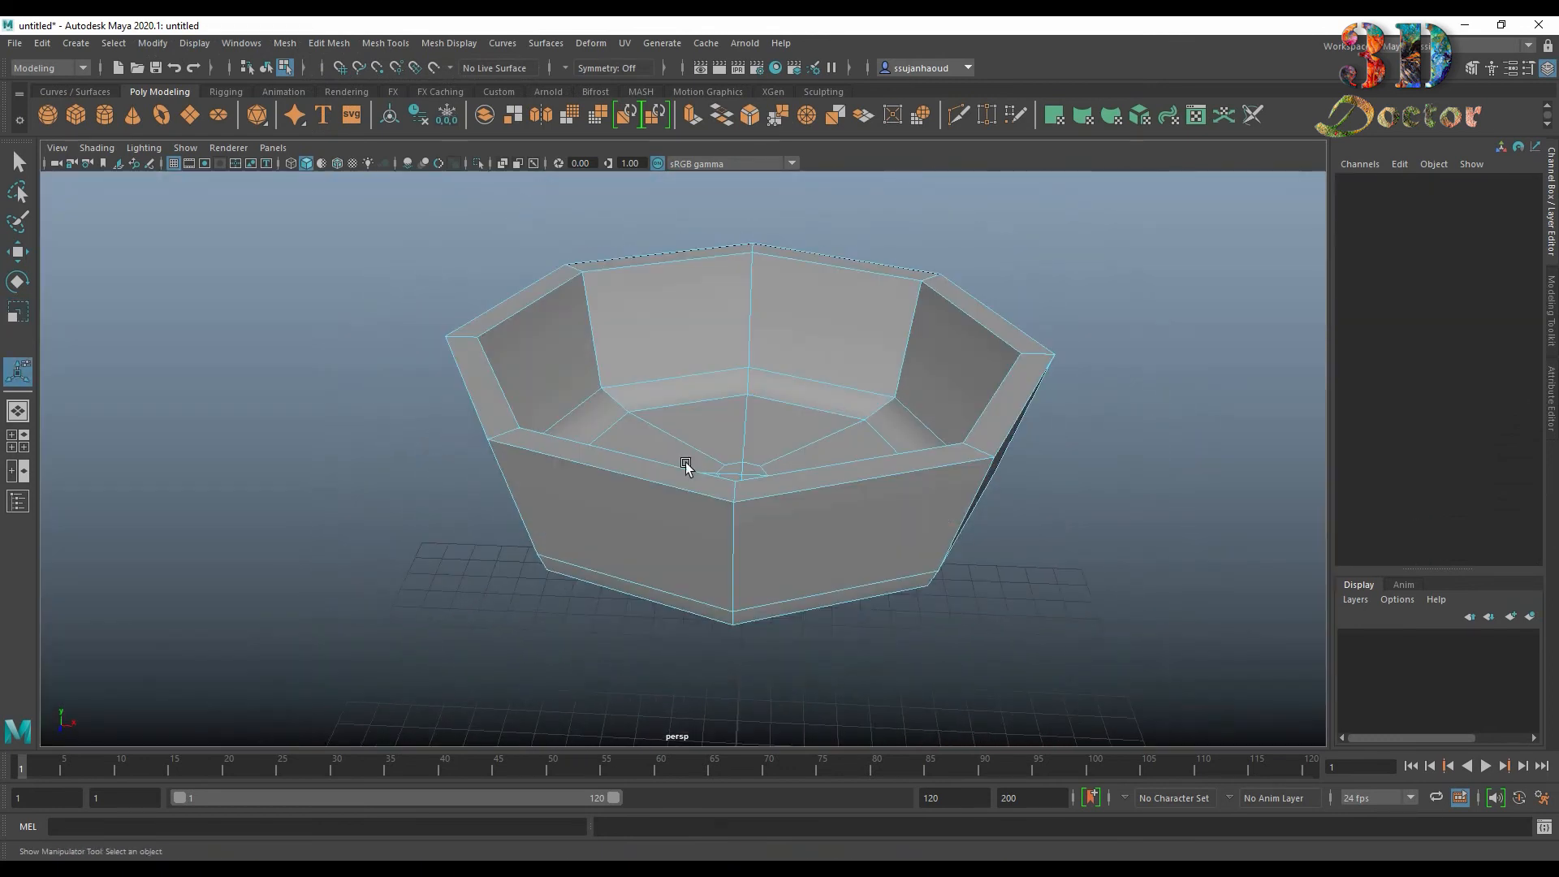
click(493, 416)
shift+double_click(577, 452)
alt+drag(818, 367, 755, 254)
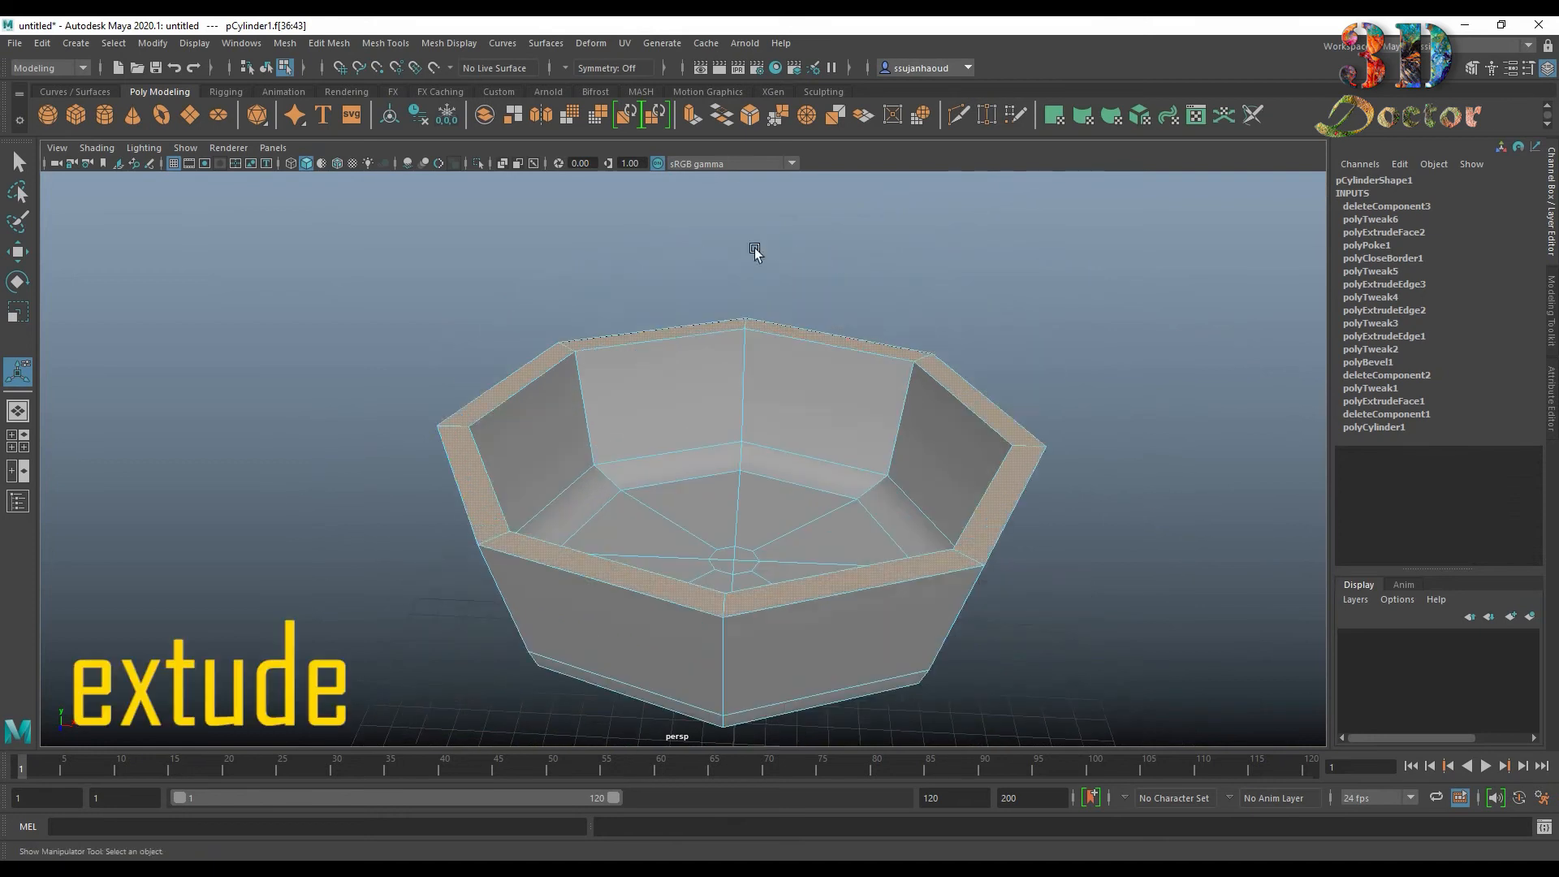
click(692, 116)
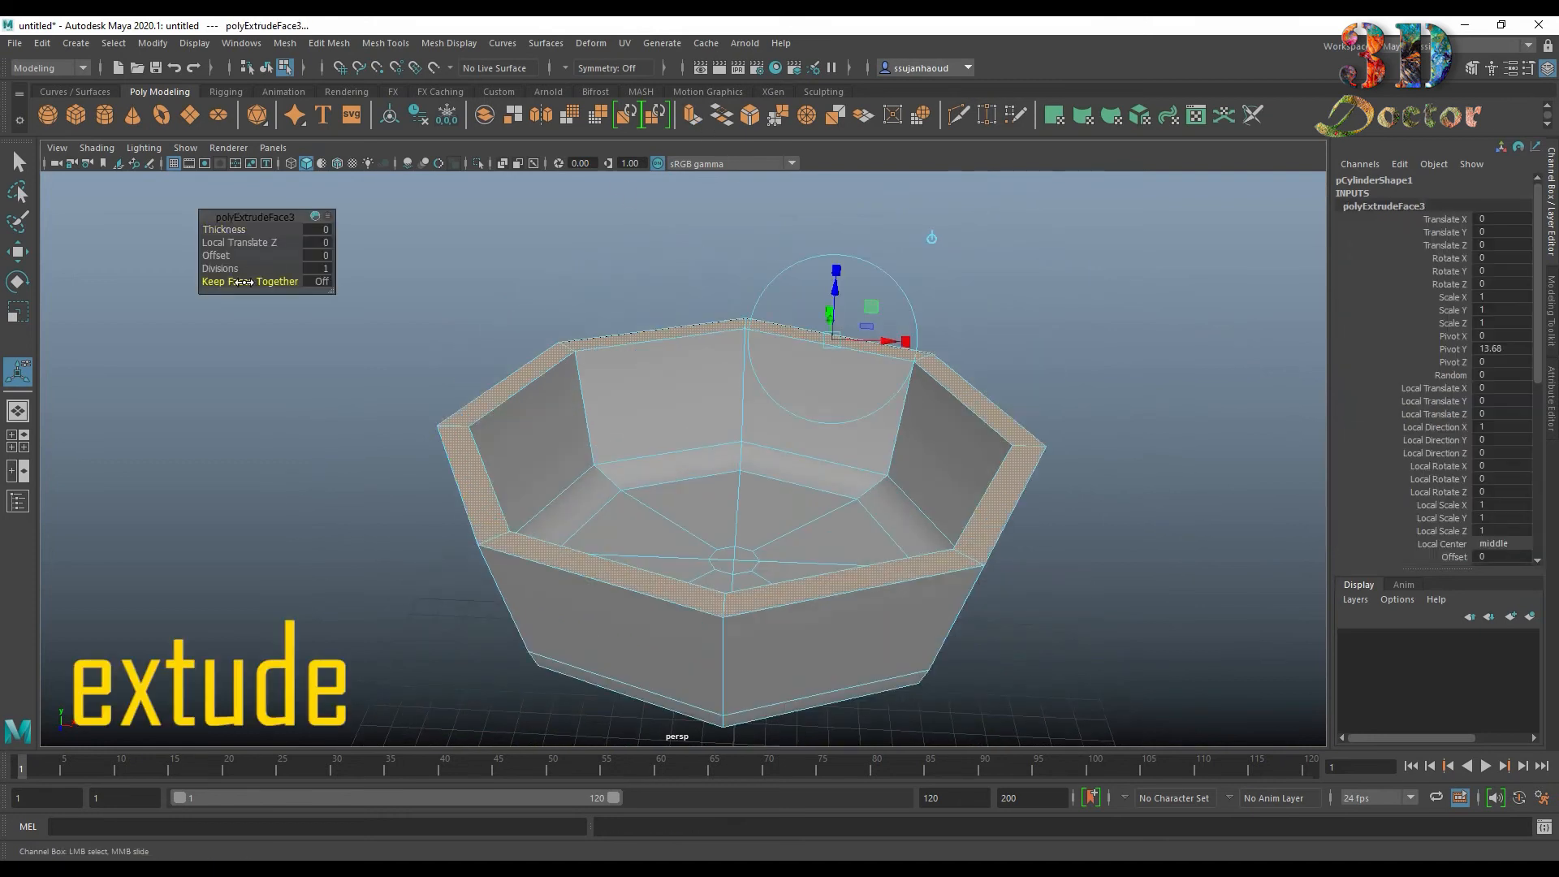
drag(832, 340, 838, 258)
click(693, 116)
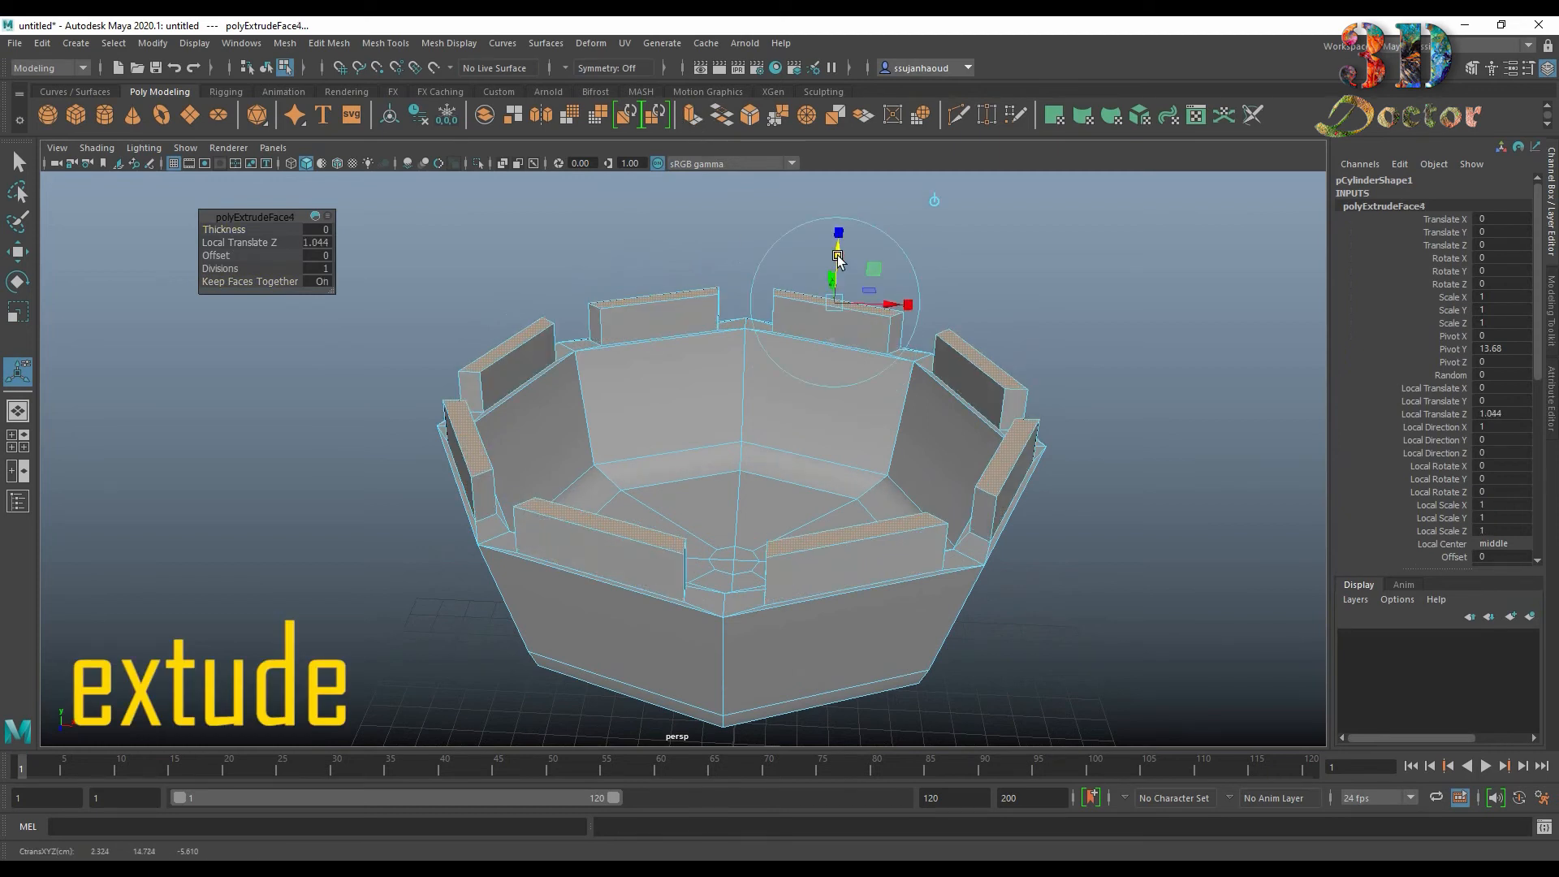
Step: Preview the bowl smoothed in object mode, inspect the raised rim blocks from several angles, and return to the unsmoothed display
scroll(896, 341, up, 2)
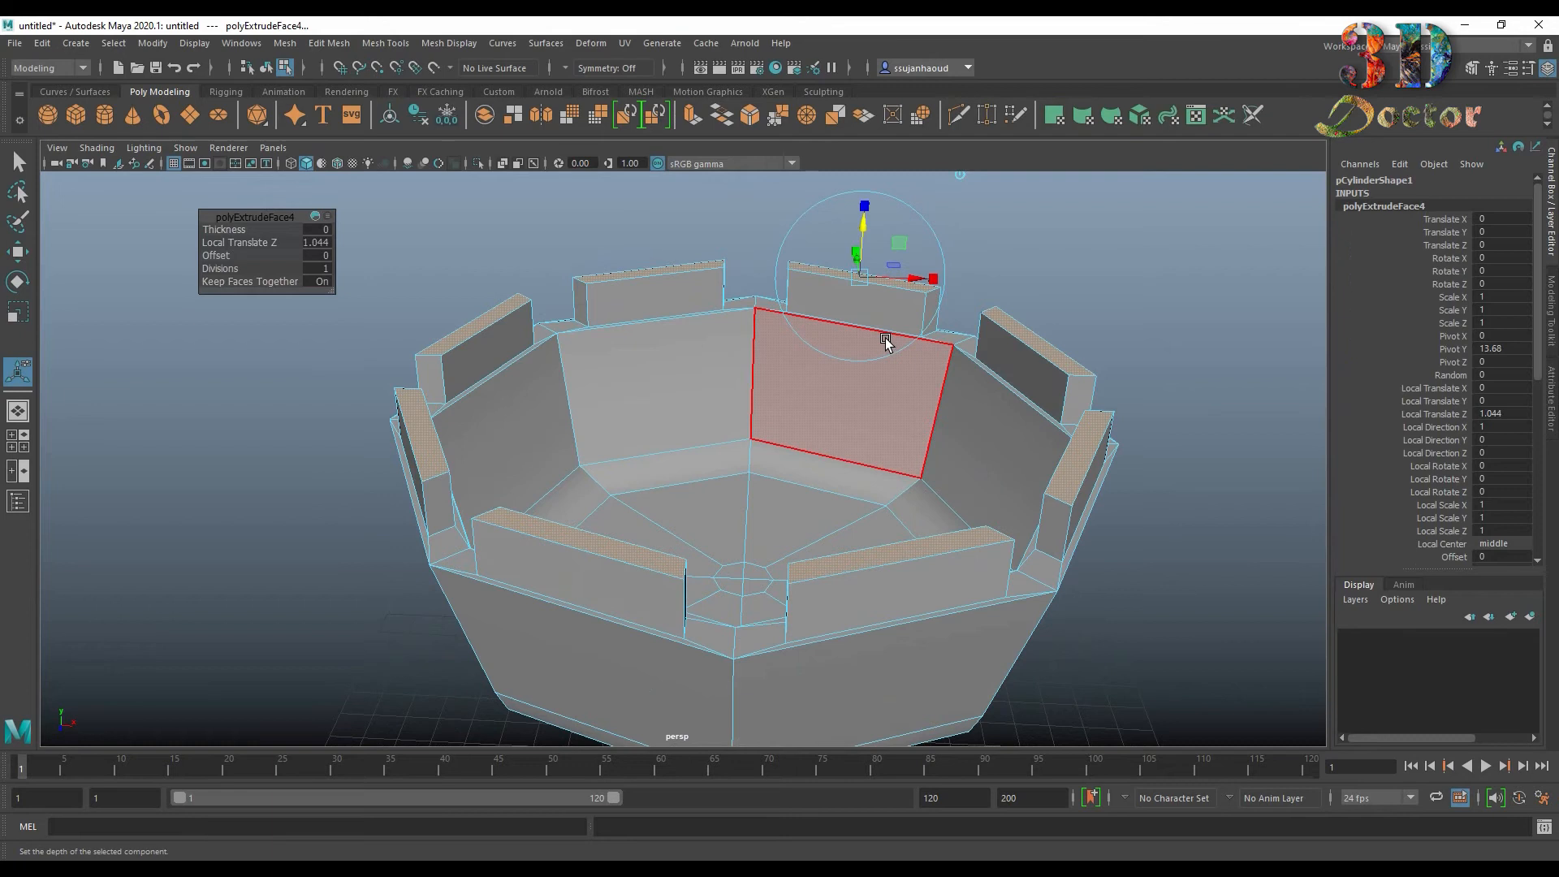
right_drag(885, 341, 1019, 262)
key(3)
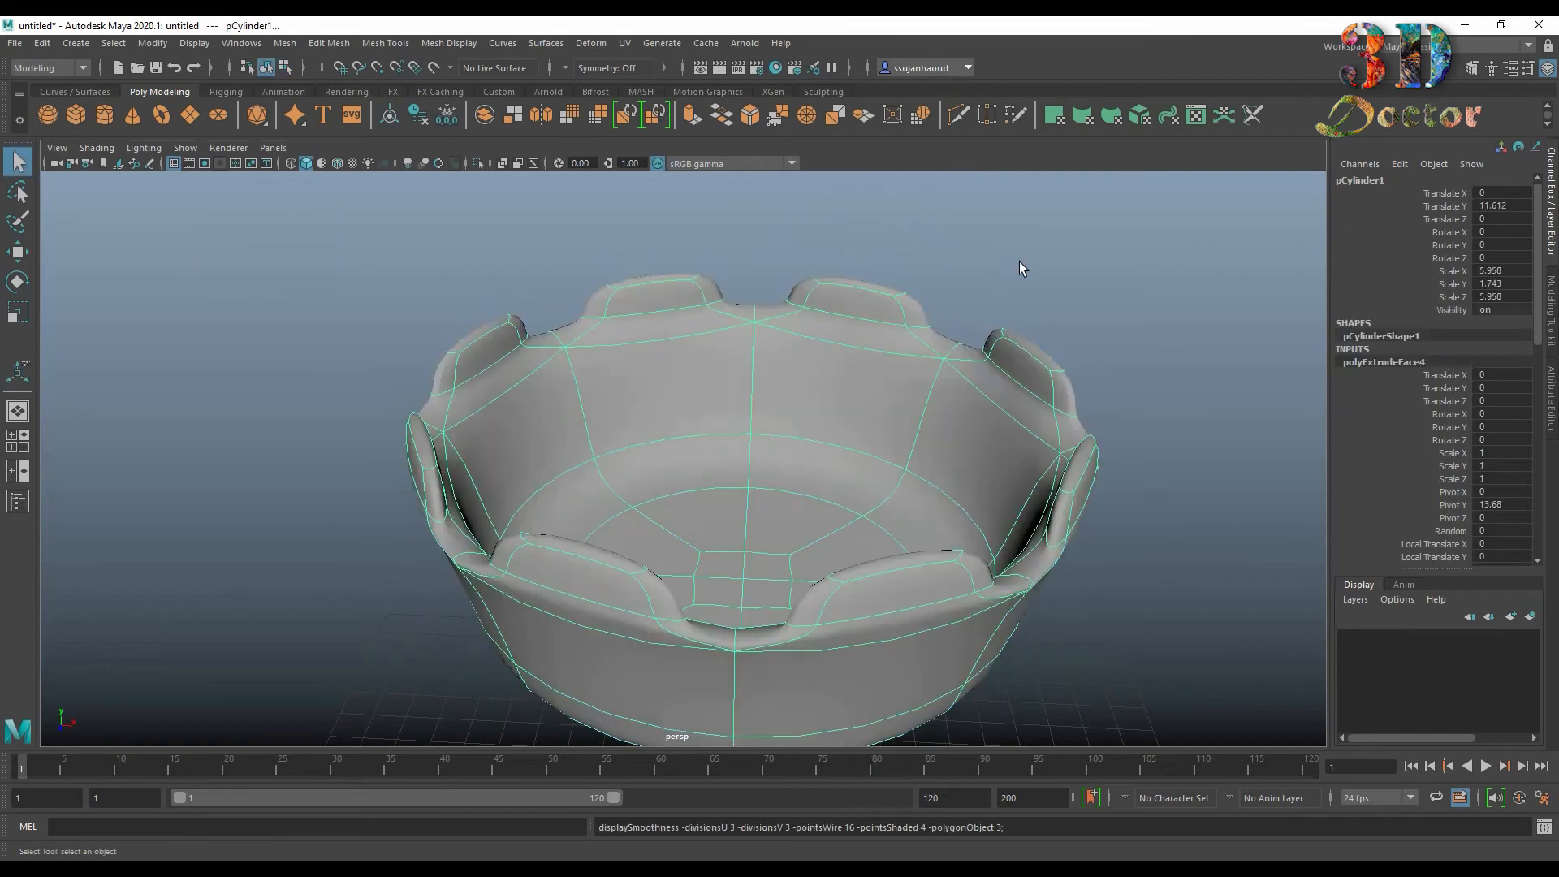
scroll(1020, 262, down, 5)
alt+drag(1085, 302, 1013, 342)
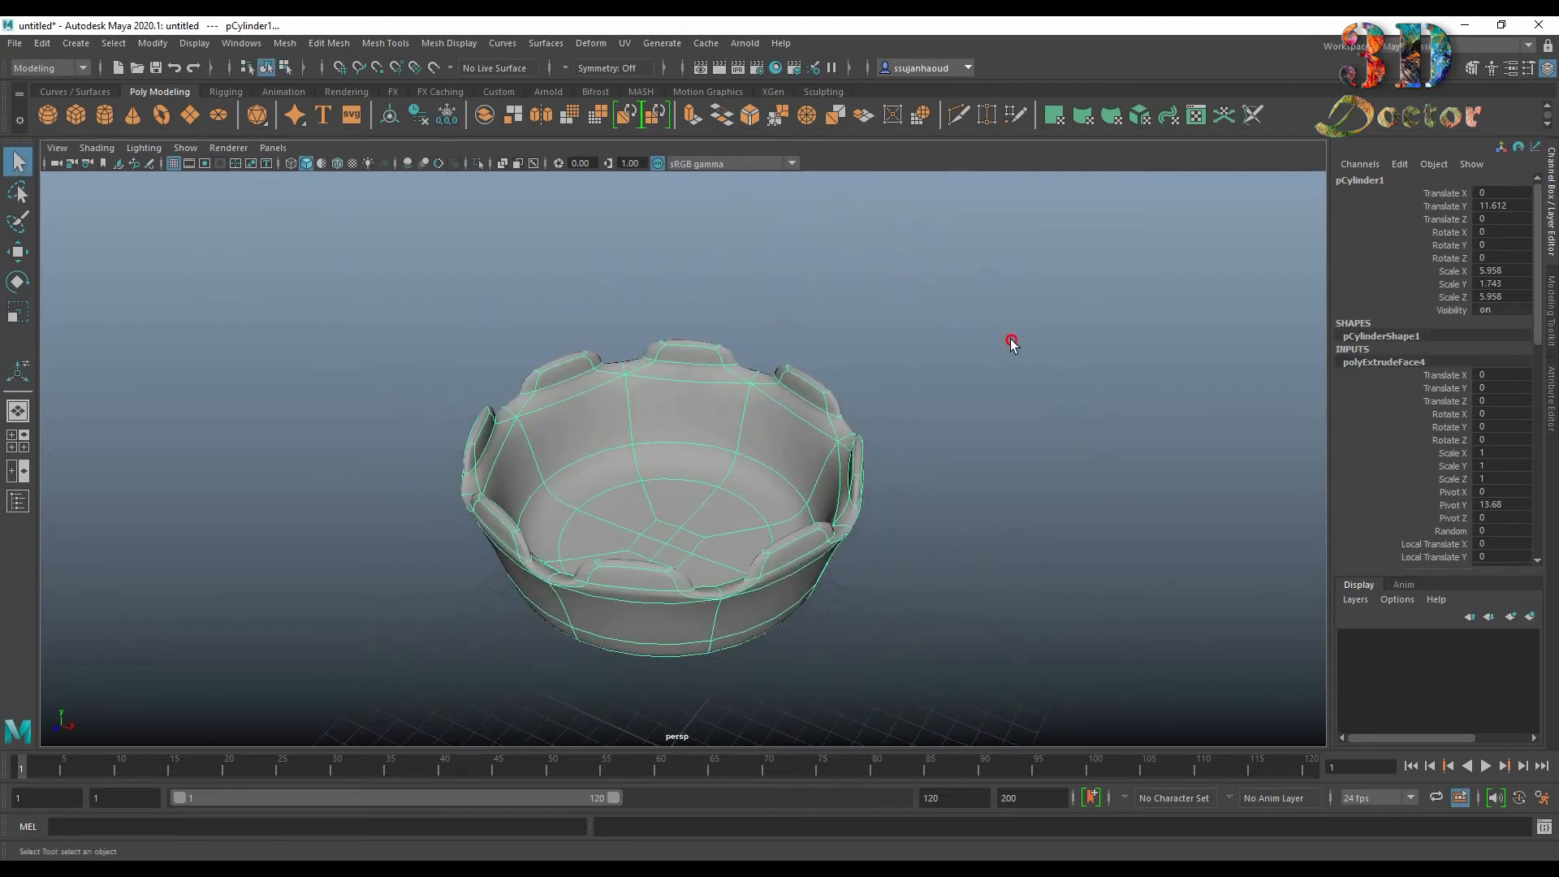
click(1005, 378)
alt+drag(986, 487, 862, 461)
click(786, 449)
key(1)
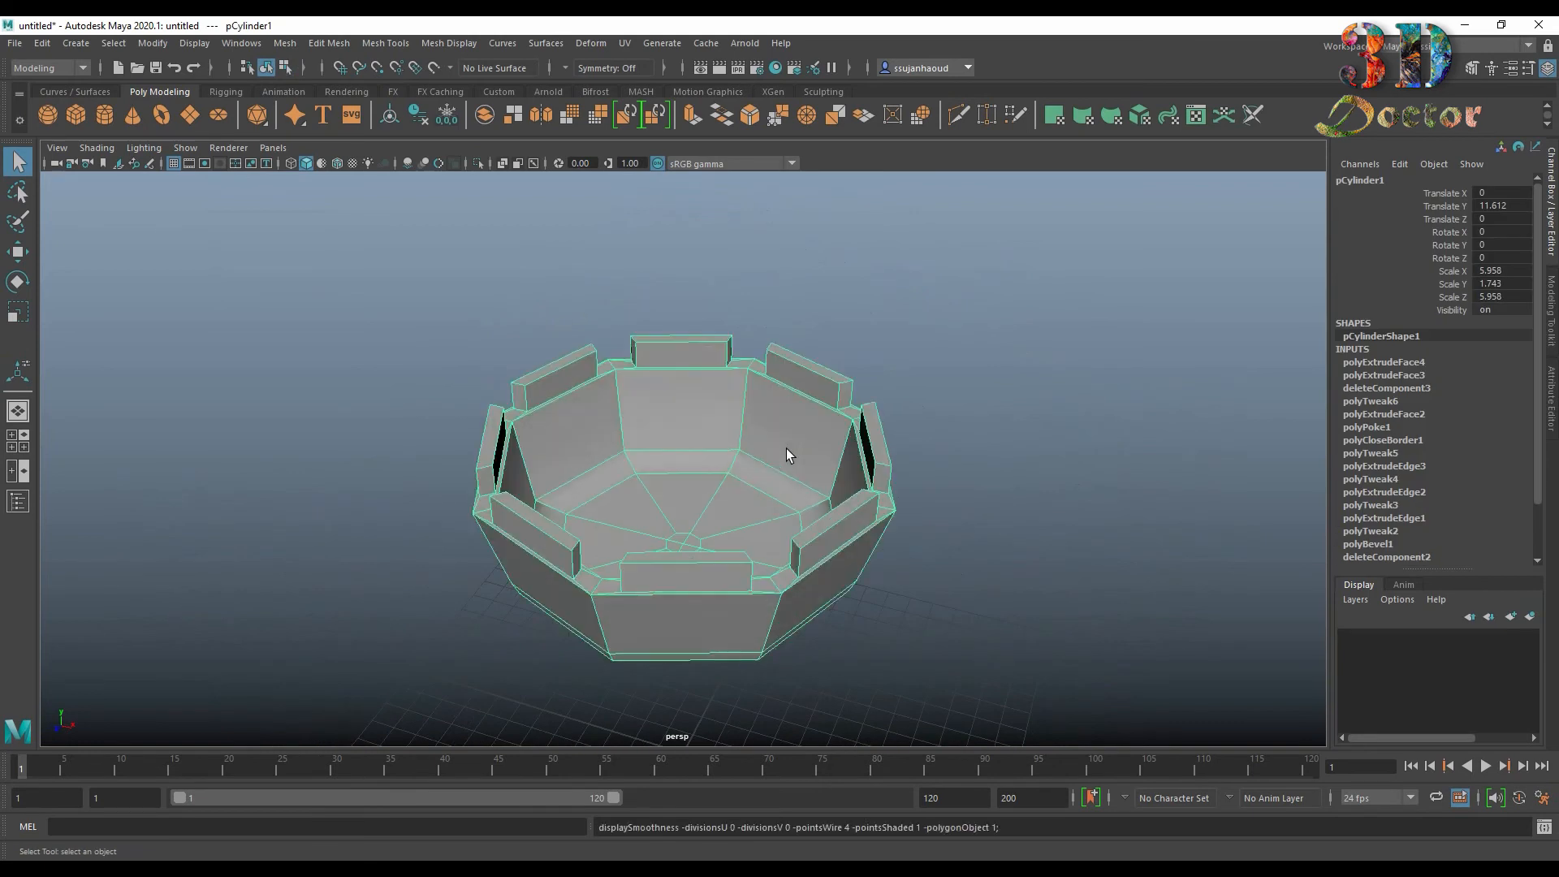
Step: Insert supporting edge loops close to the inner and outer edges of the bowl's rim with the Multi-Cut tool
scroll(786, 447, up, 5)
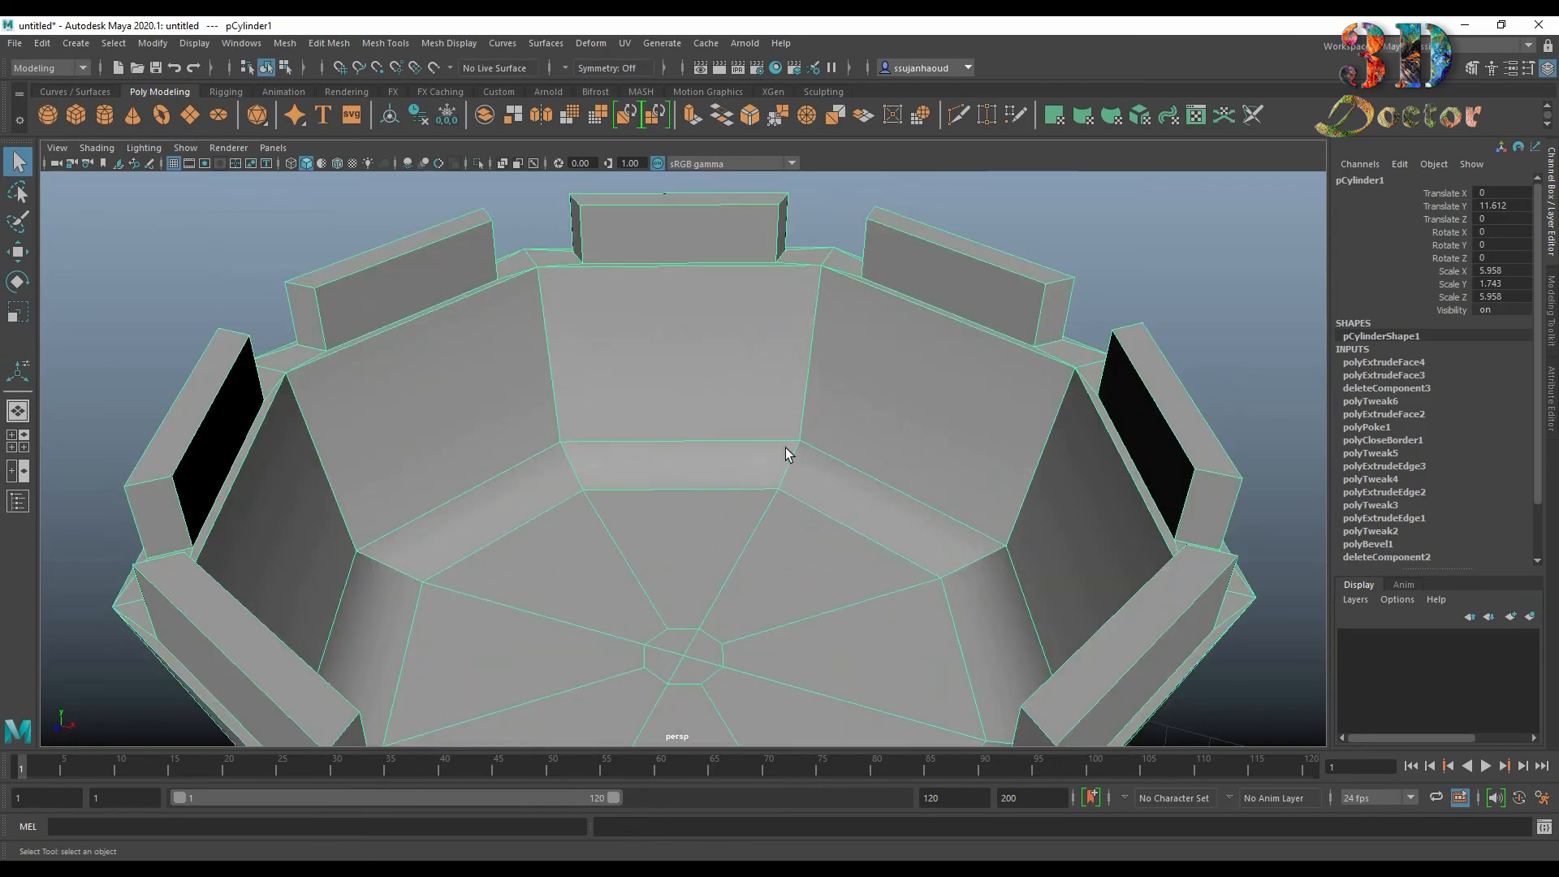
click(947, 119)
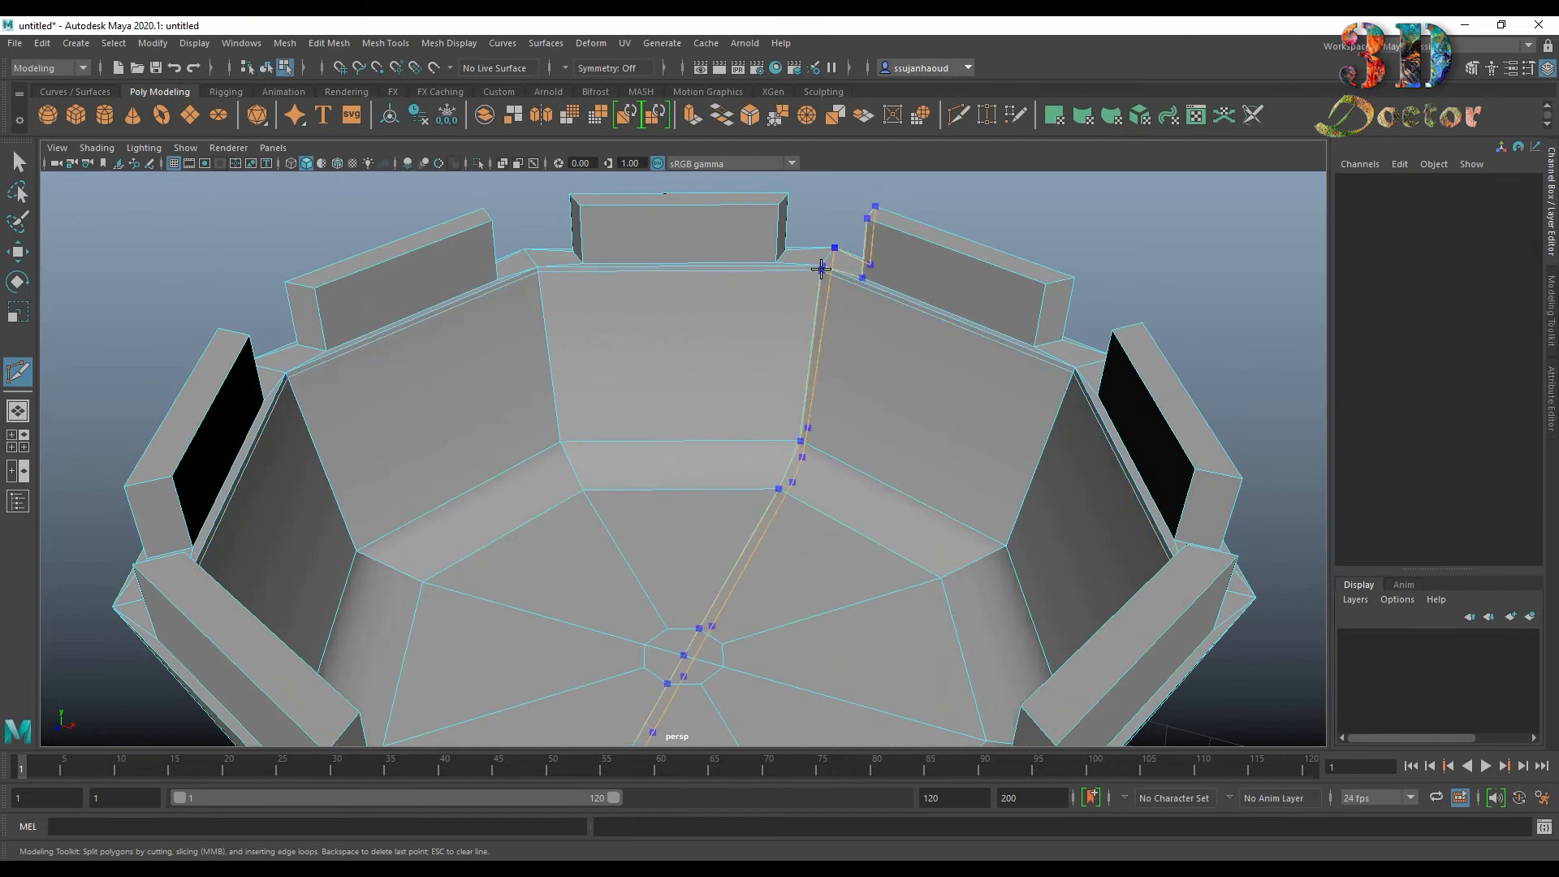
alt+drag(1210, 331, 386, 341)
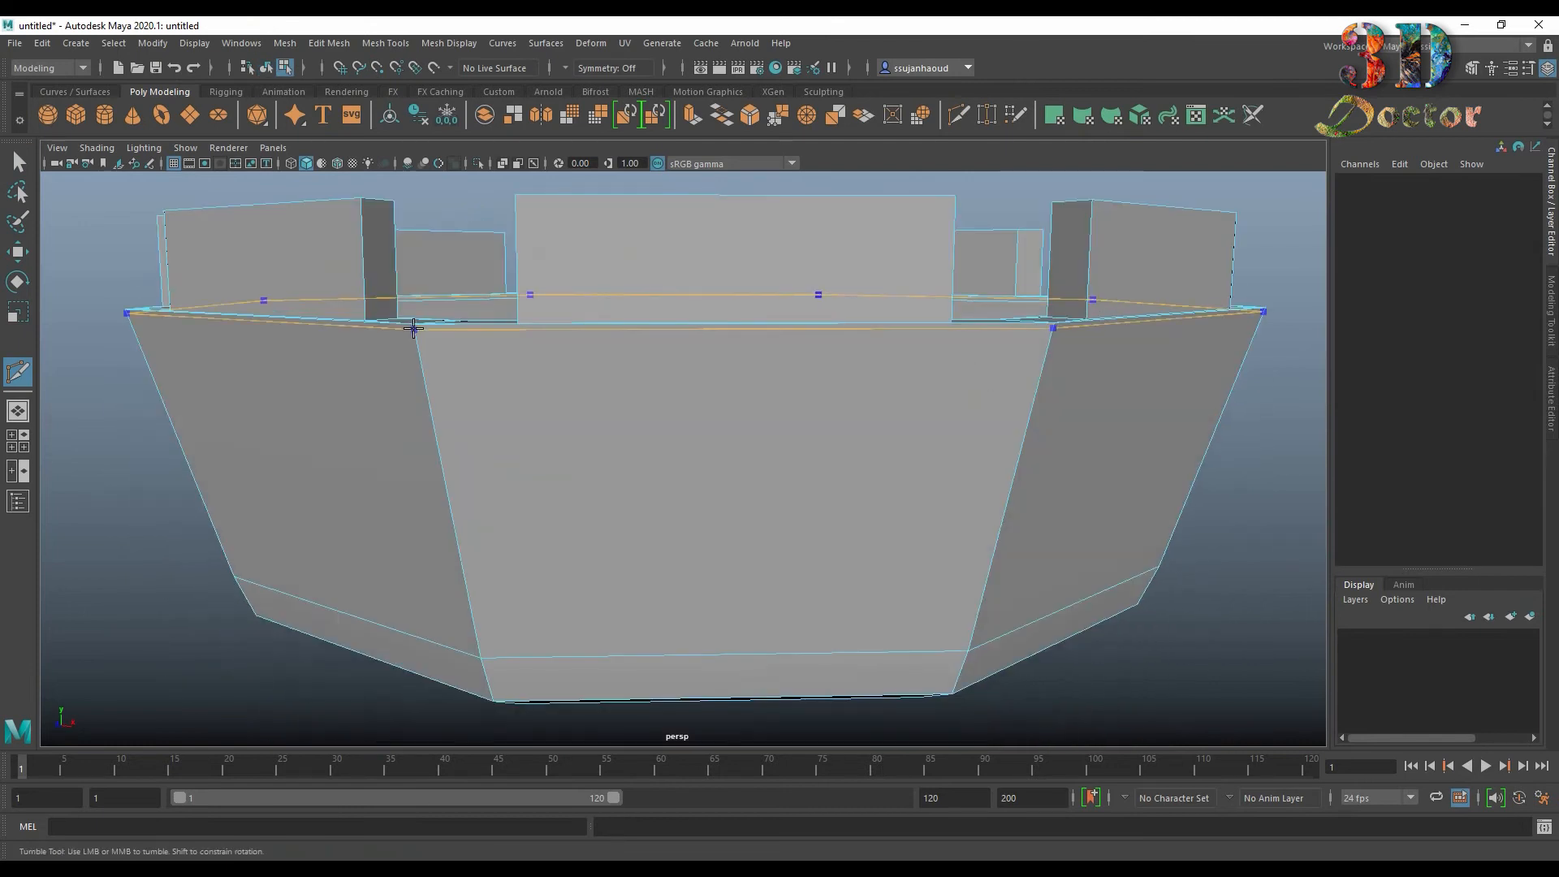
alt+drag(1061, 463, 1153, 446)
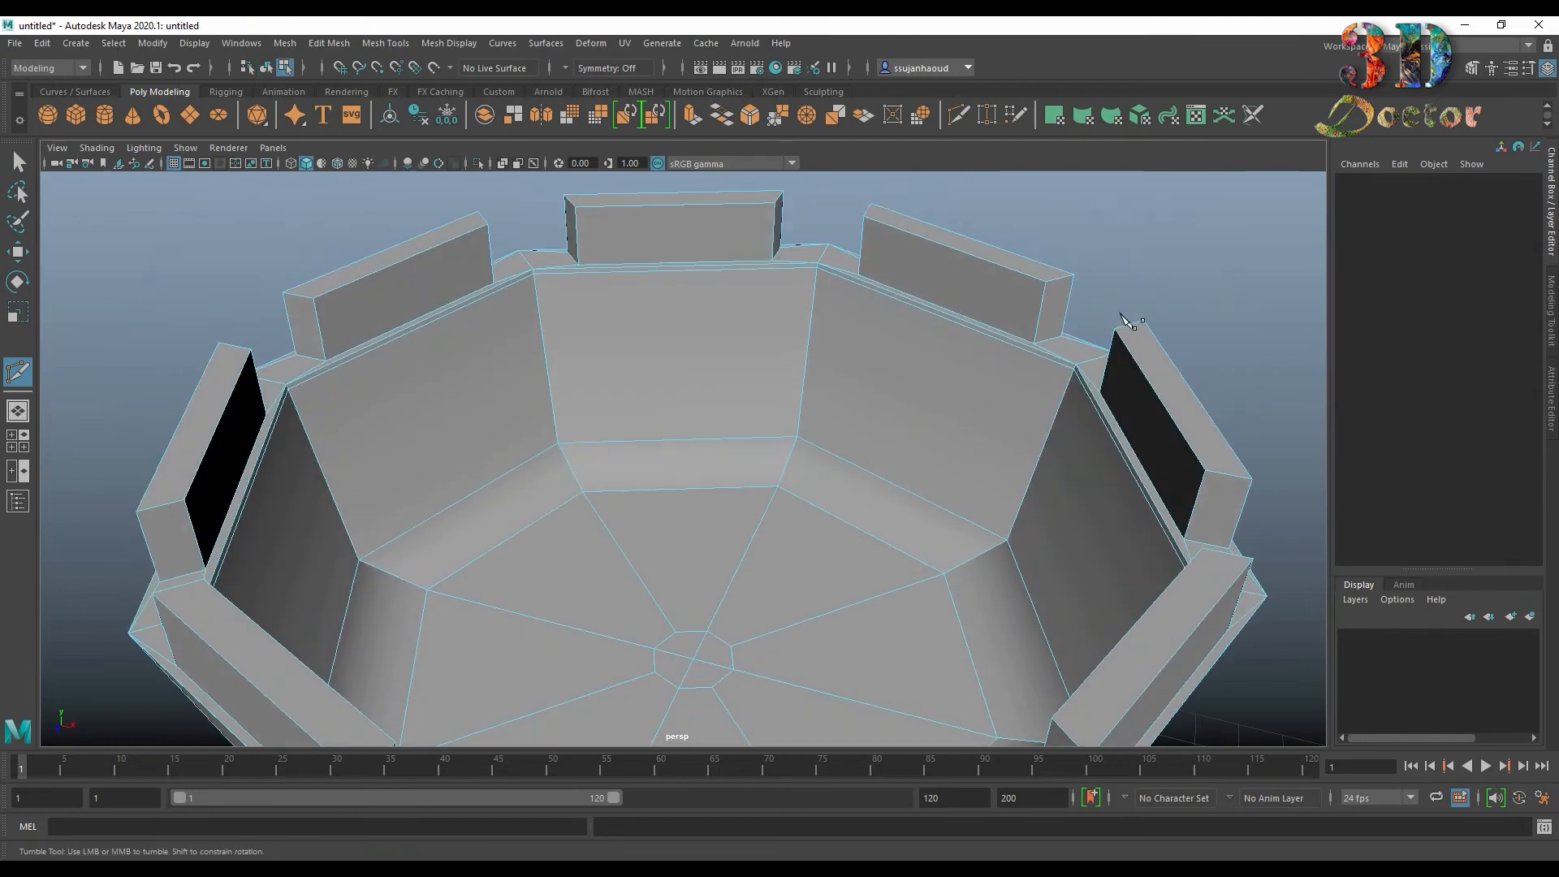
Step: Insert edge loops along the raised rim blocks, close to their long top edges, to sharpen them when smoothed
scroll(1134, 310, down, 5)
scroll(1130, 308, up, 5)
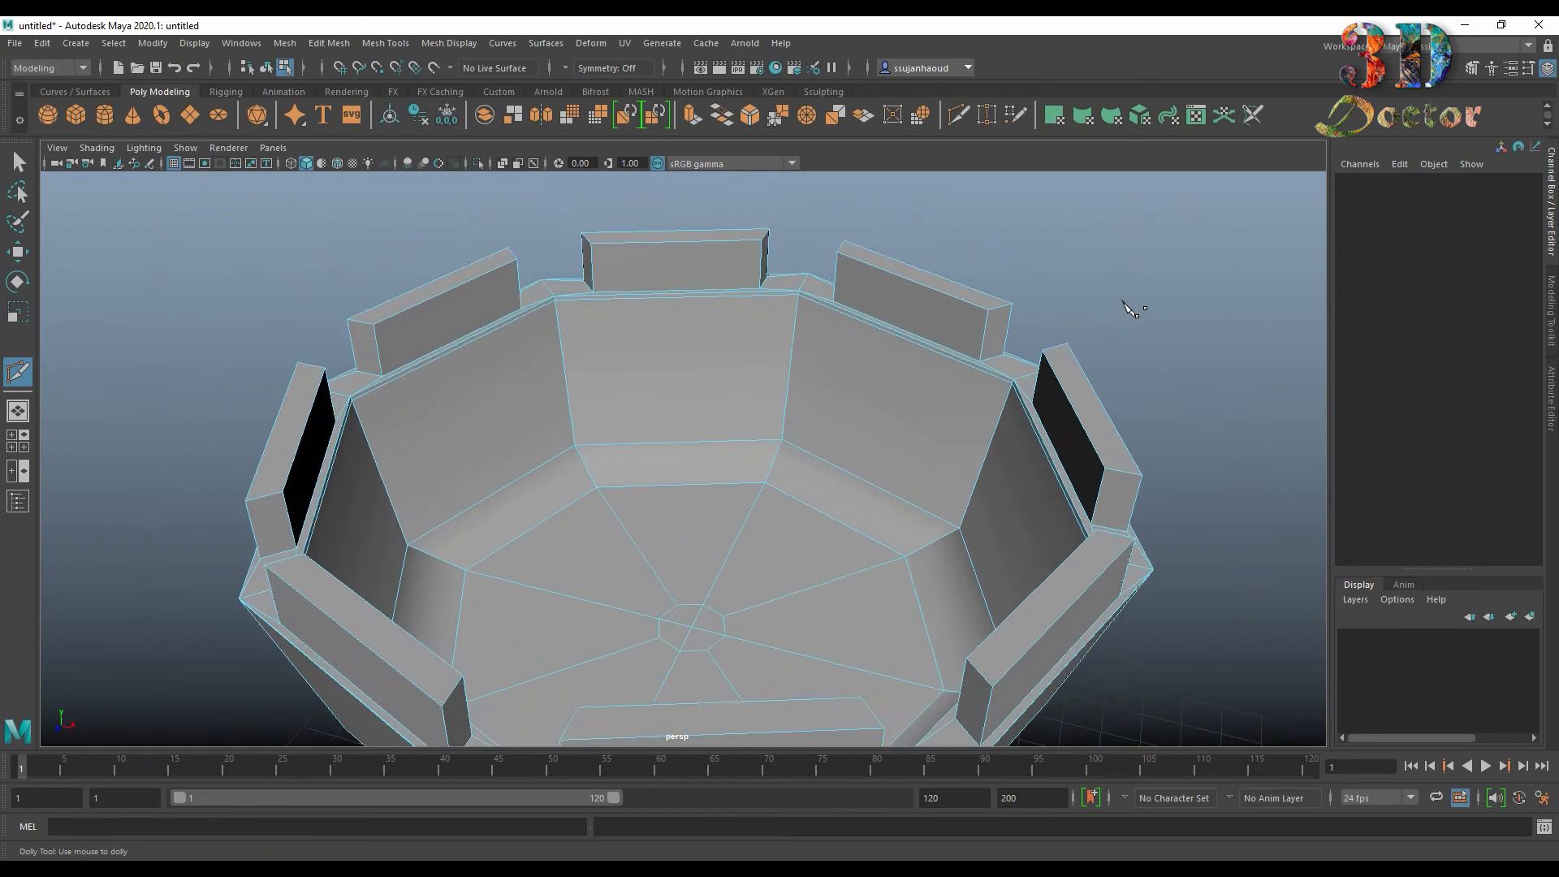
alt+drag(1120, 341, 998, 313)
click(998, 284)
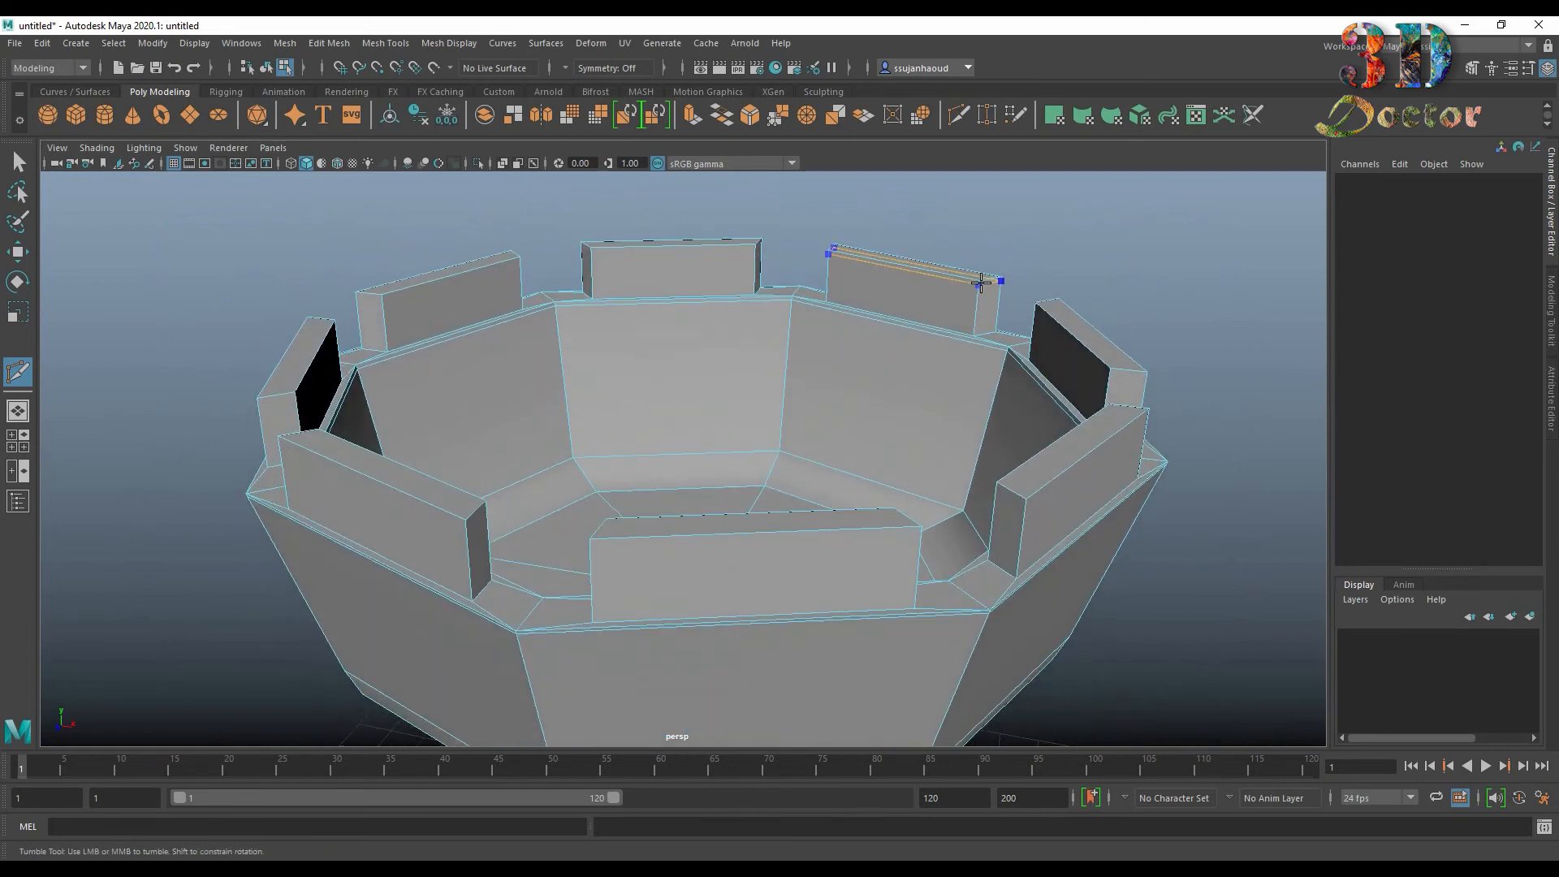
click(980, 282)
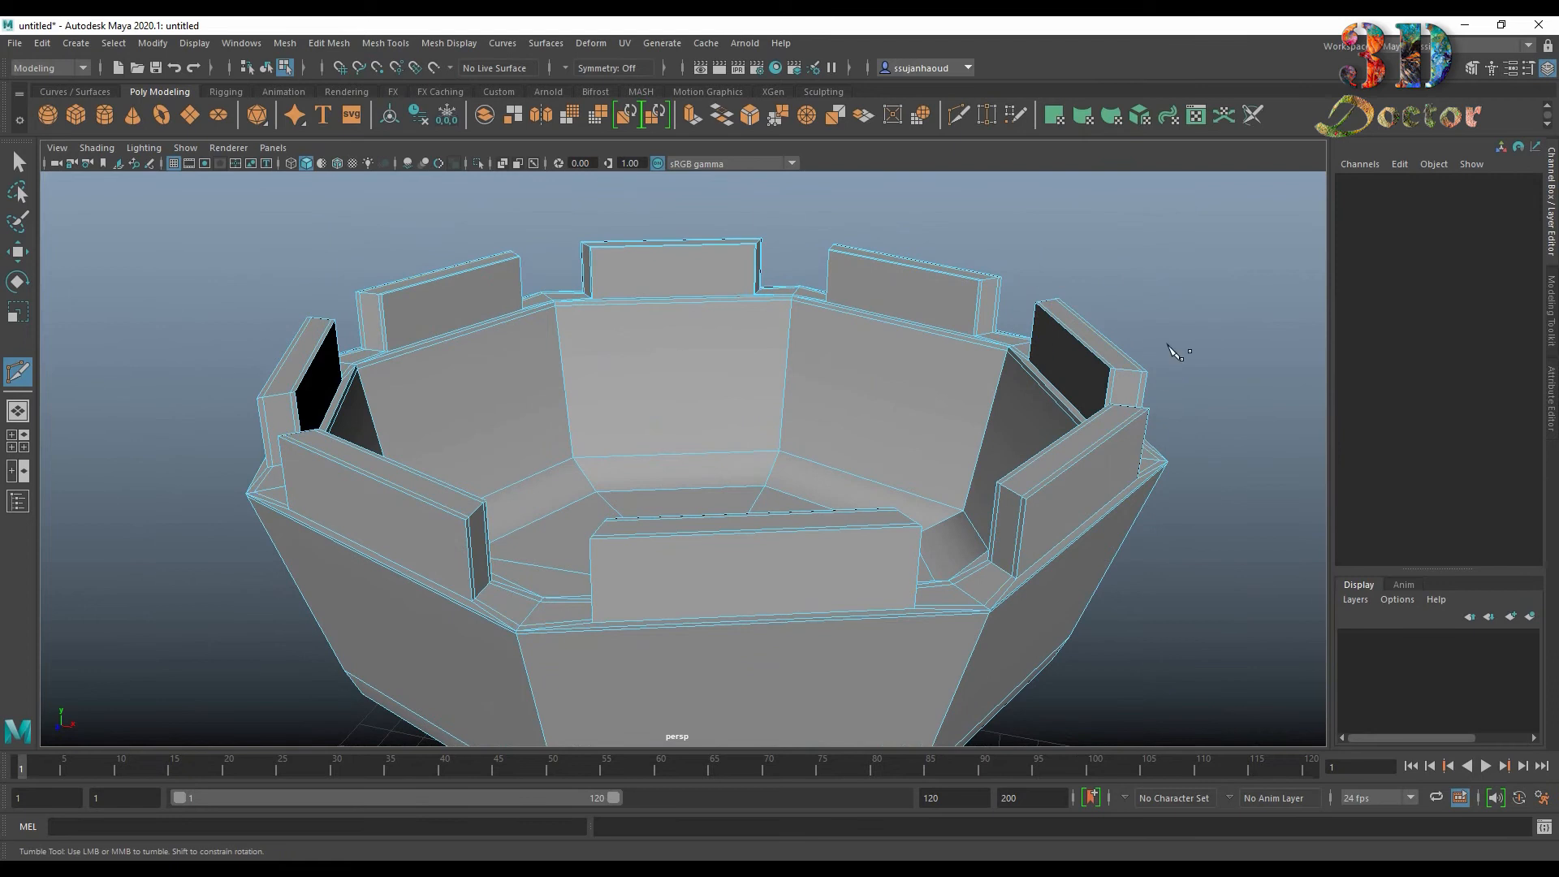
Step: Display the bowl with smooth preview, return to object mode and inspect the rounded rim from the side
key(3)
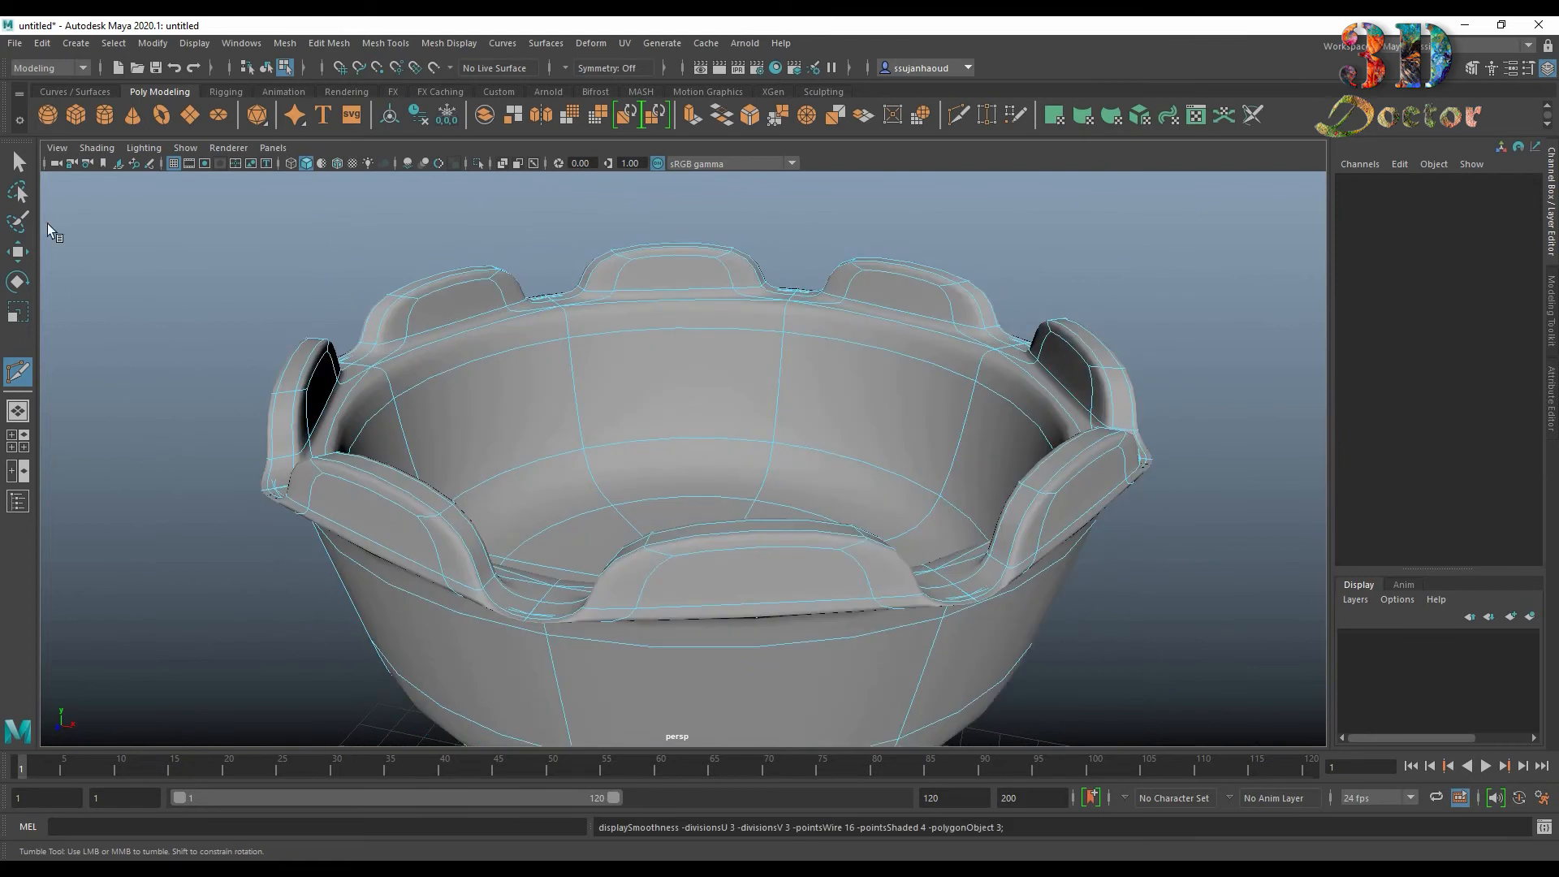
click(18, 162)
right_drag(587, 333, 714, 254)
click(1111, 229)
scroll(1110, 230, down, 4)
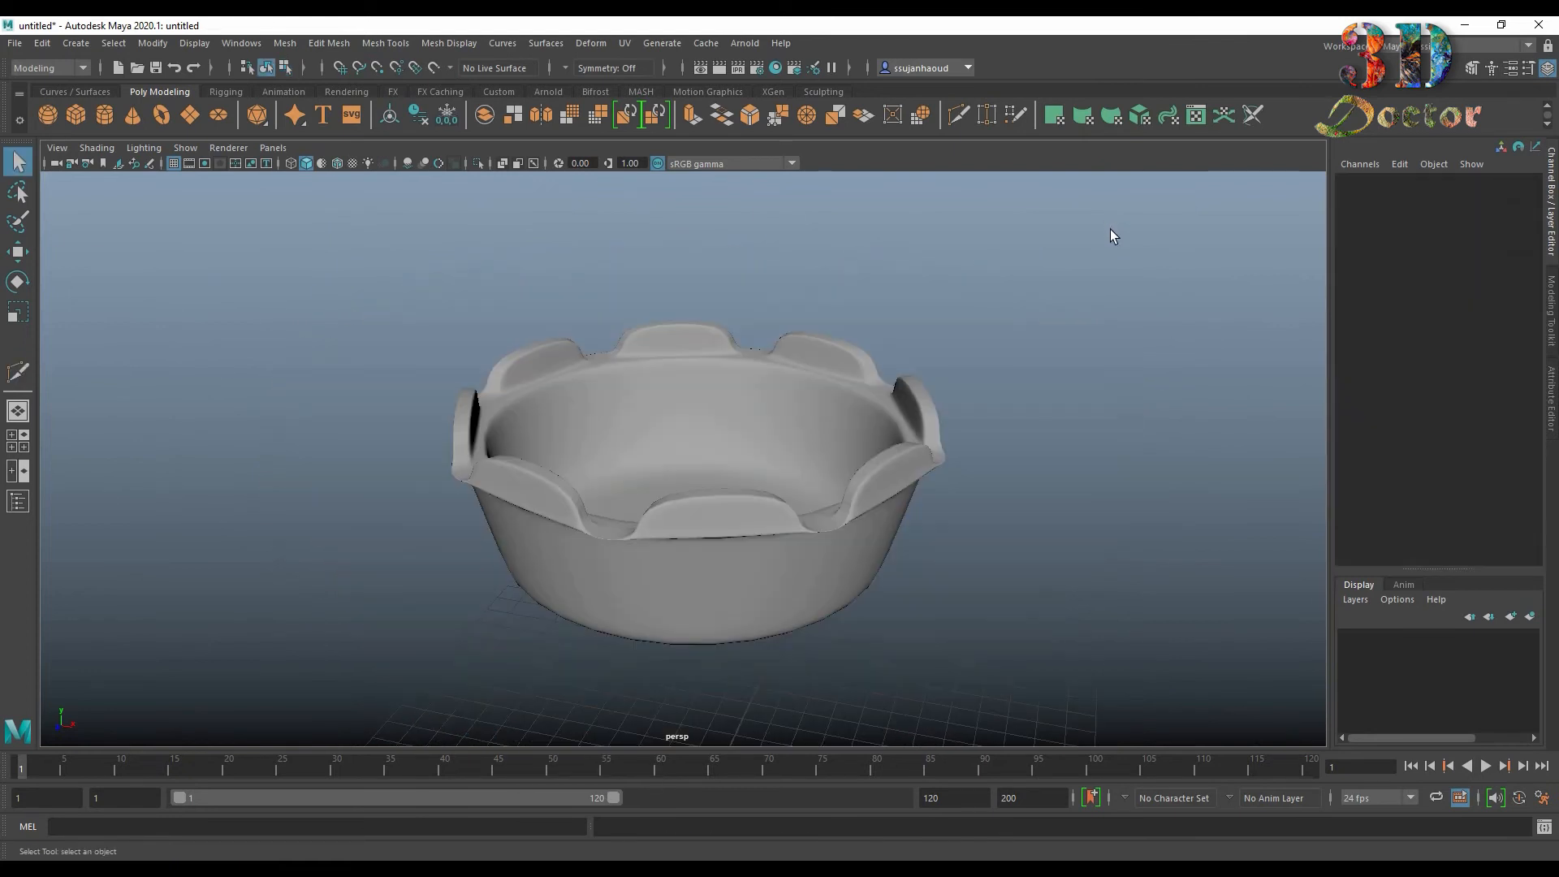
mouse_move(1110, 229)
alt+mouse_down()
mouse_move(981, 379)
mouse_move(1092, 351)
alt+mouse_up()
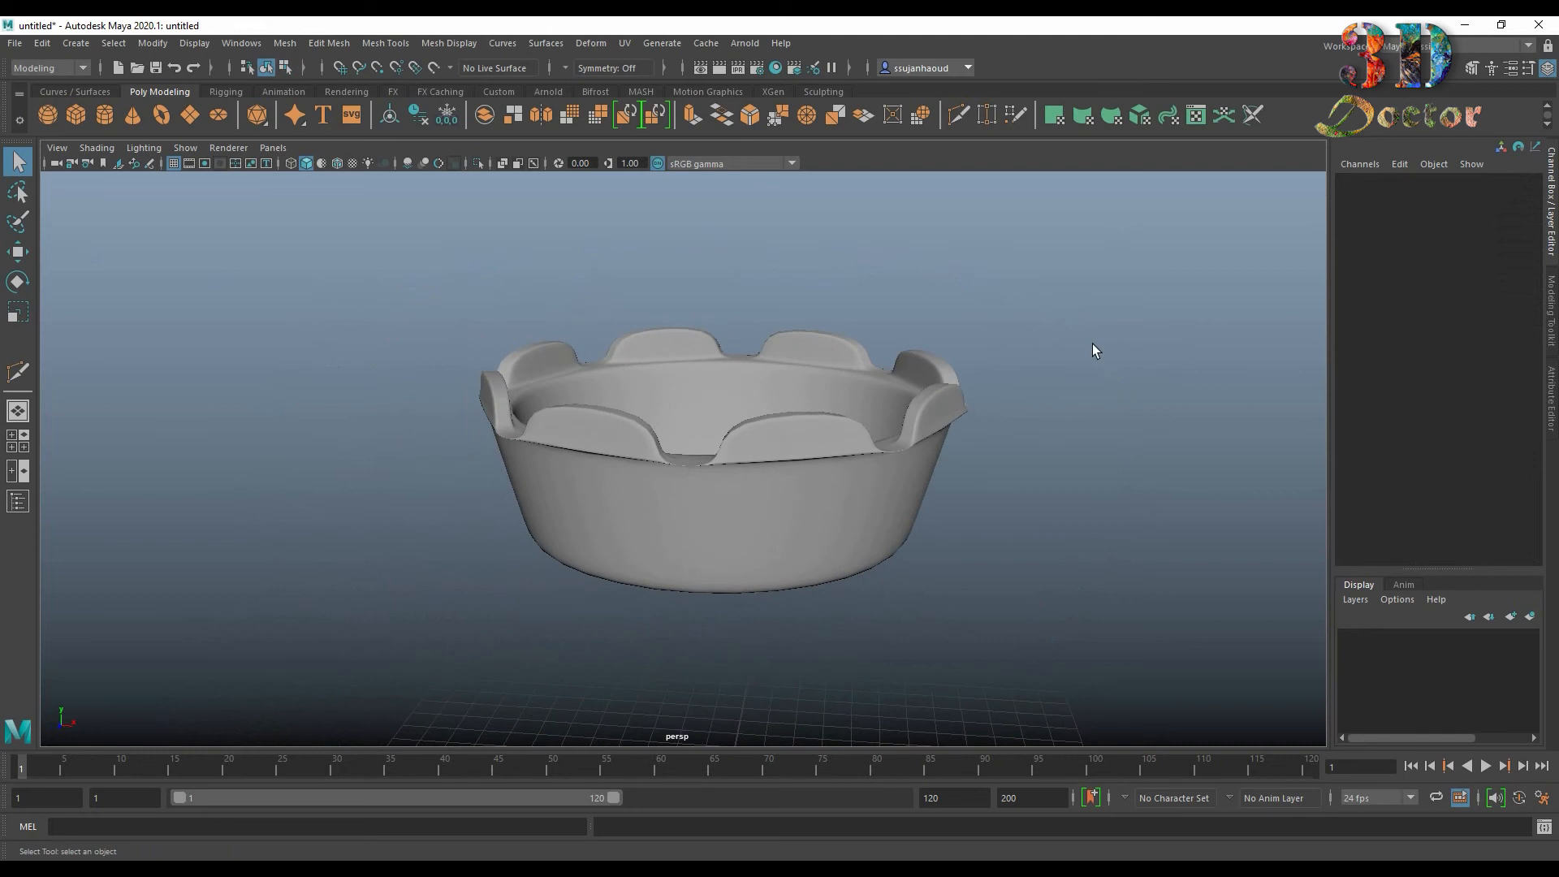
Step: Create a polygon cylinder for a leg and set its axis subdivisions to 8
scroll(1093, 351, down, 3)
click(104, 114)
click(1380, 362)
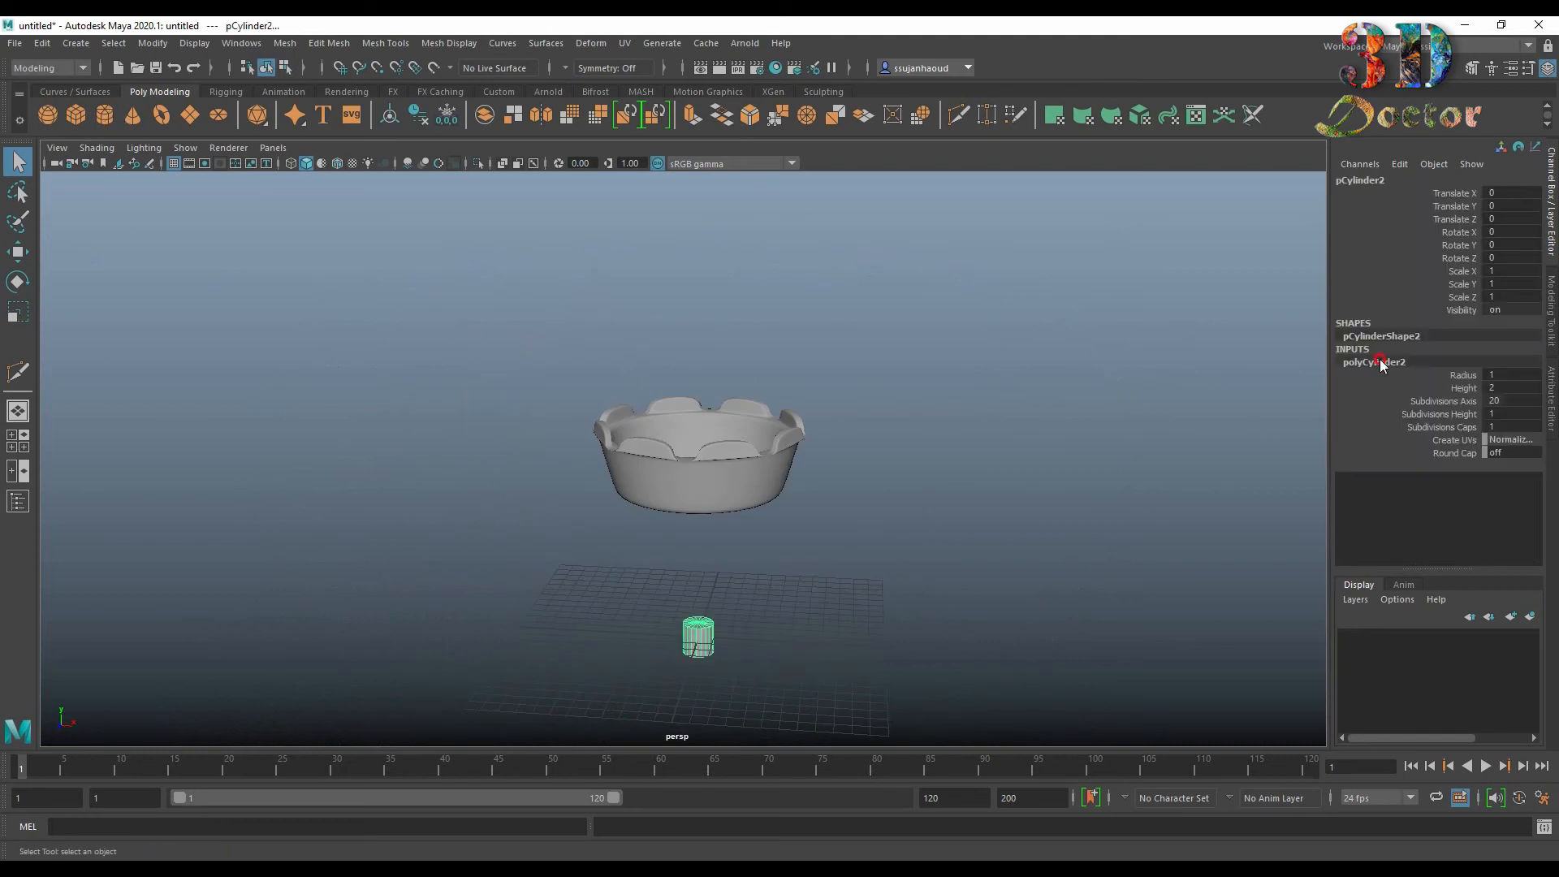
click(1471, 398)
middle_drag(1472, 402, 1129, 430)
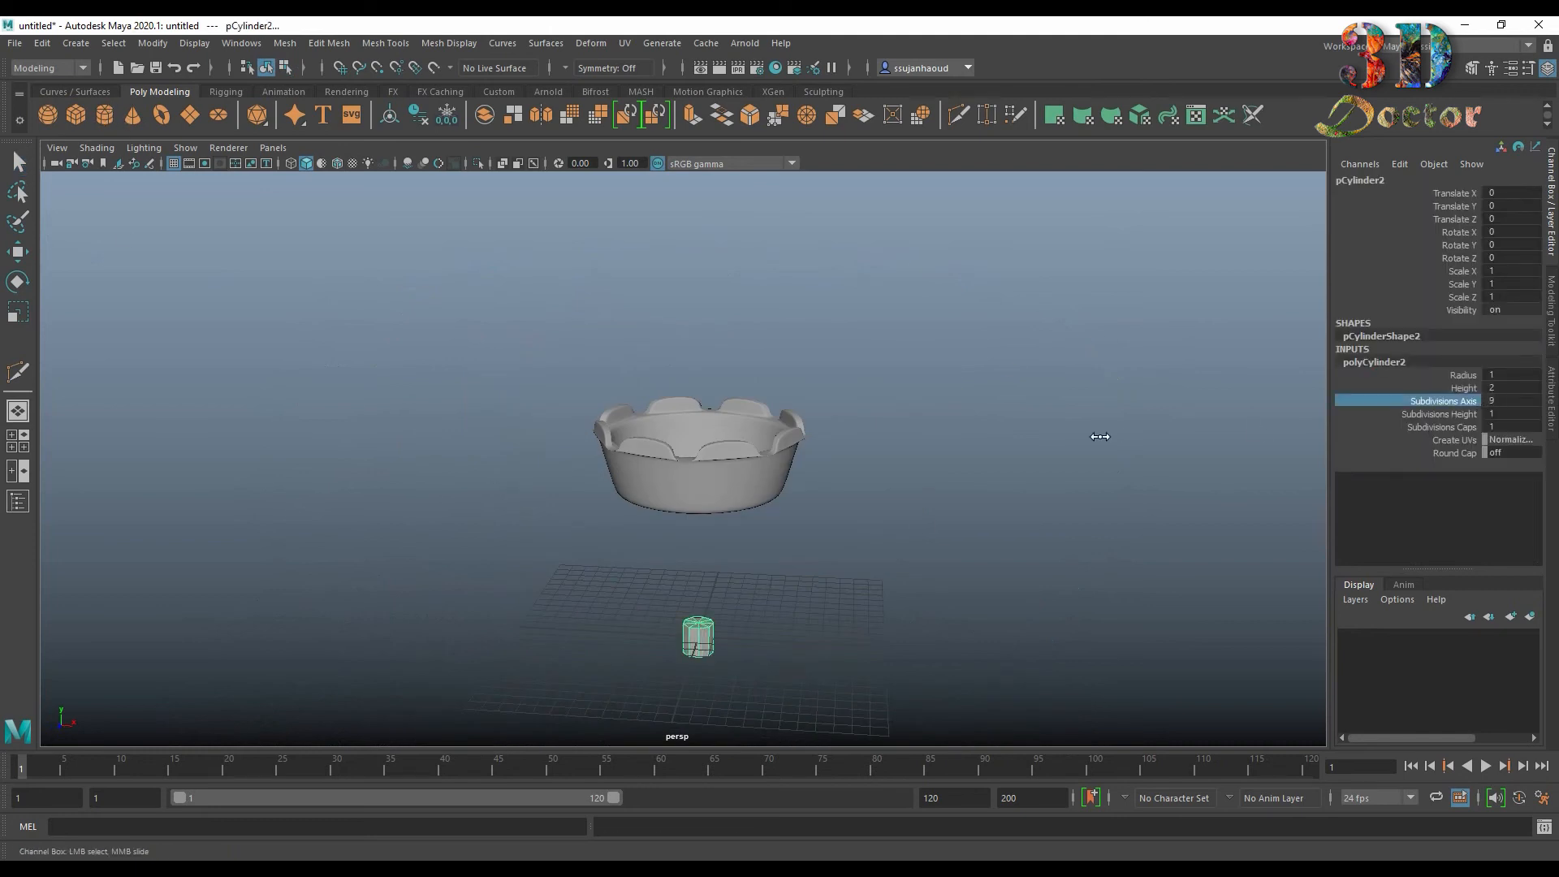
Step: Scale the new cylinder into a thin leg, about 0.327 on X and Z and 4.715 on Y
key(r)
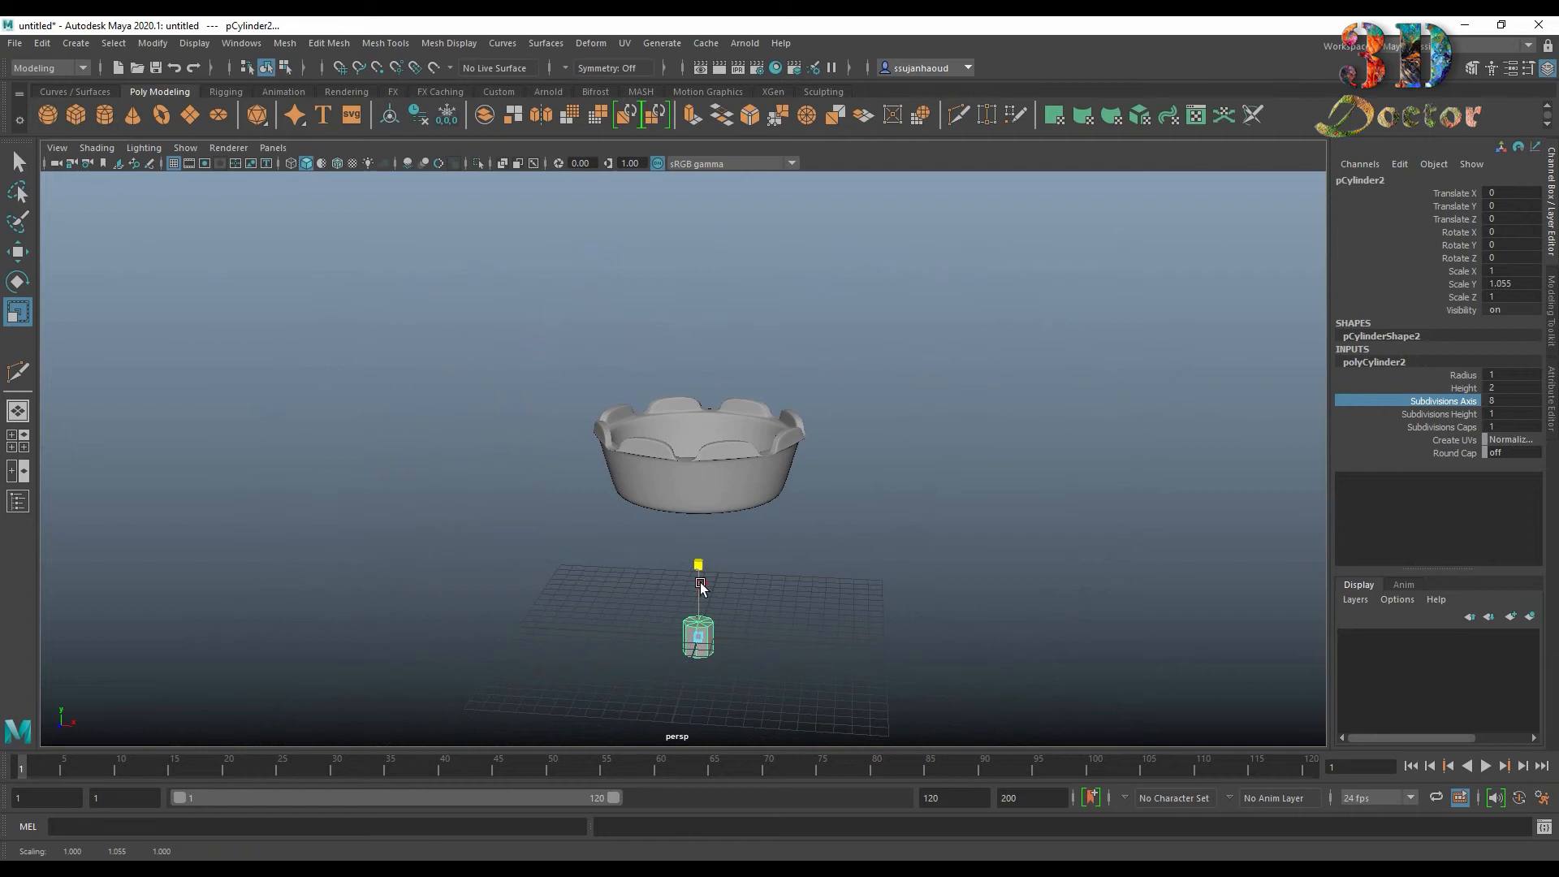
drag(700, 582, 745, 260)
alt+middle_drag(773, 636, 847, 505)
drag(775, 450, 785, 394)
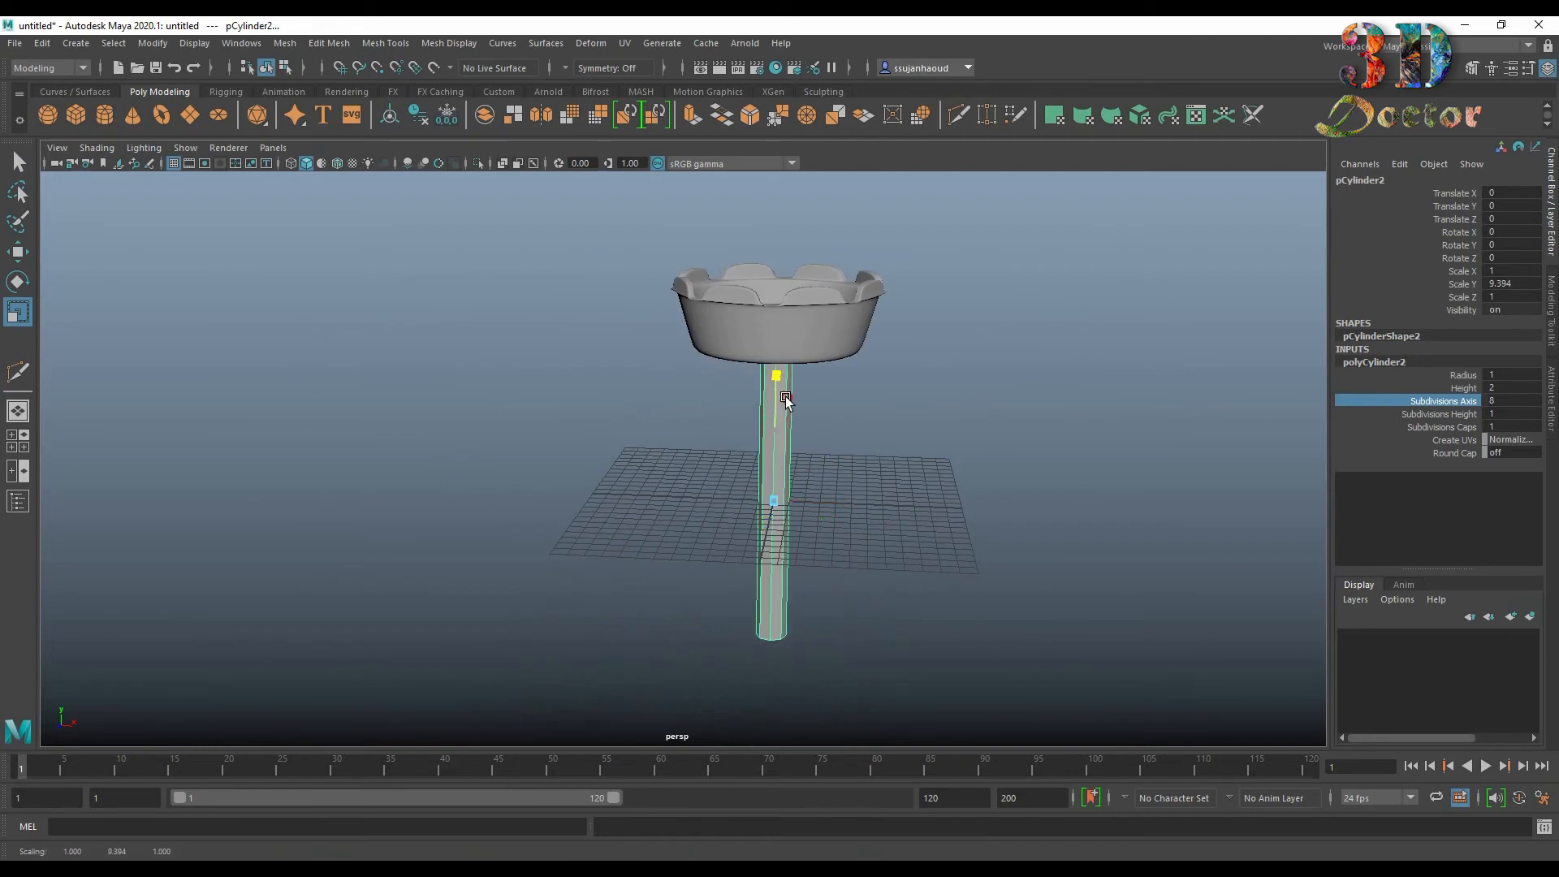
drag(773, 502, 675, 506)
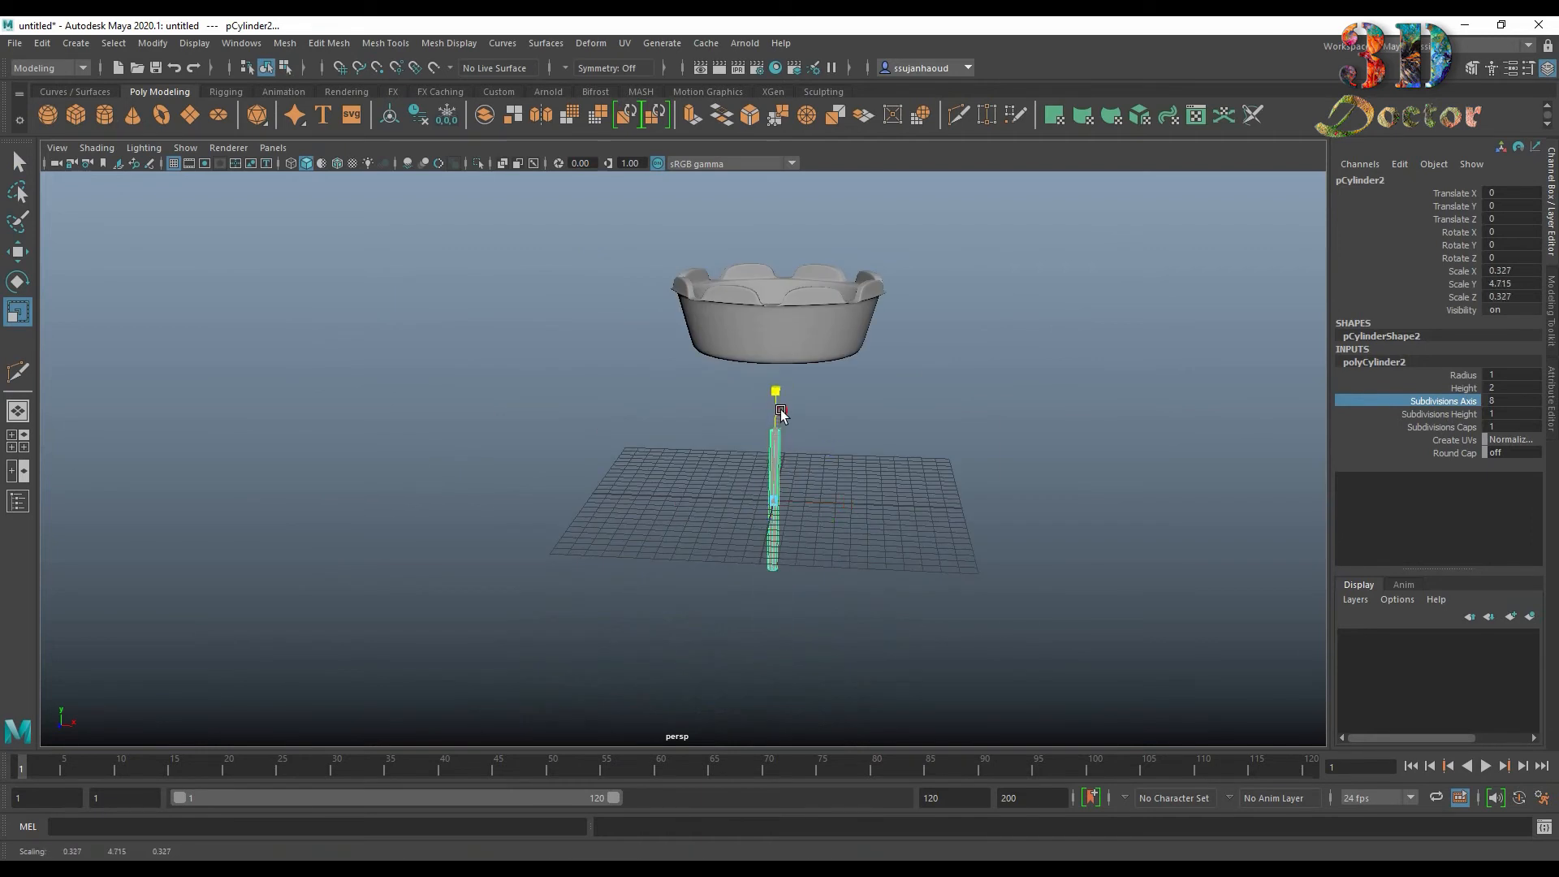
Step: Switch to the side view and raise the leg to just below the bowl, about 4.911 on Y
key(space)
key(space)
scroll(926, 577, down, 5)
alt+middle_drag(753, 406, 790, 522)
key(w)
drag(714, 494, 719, 386)
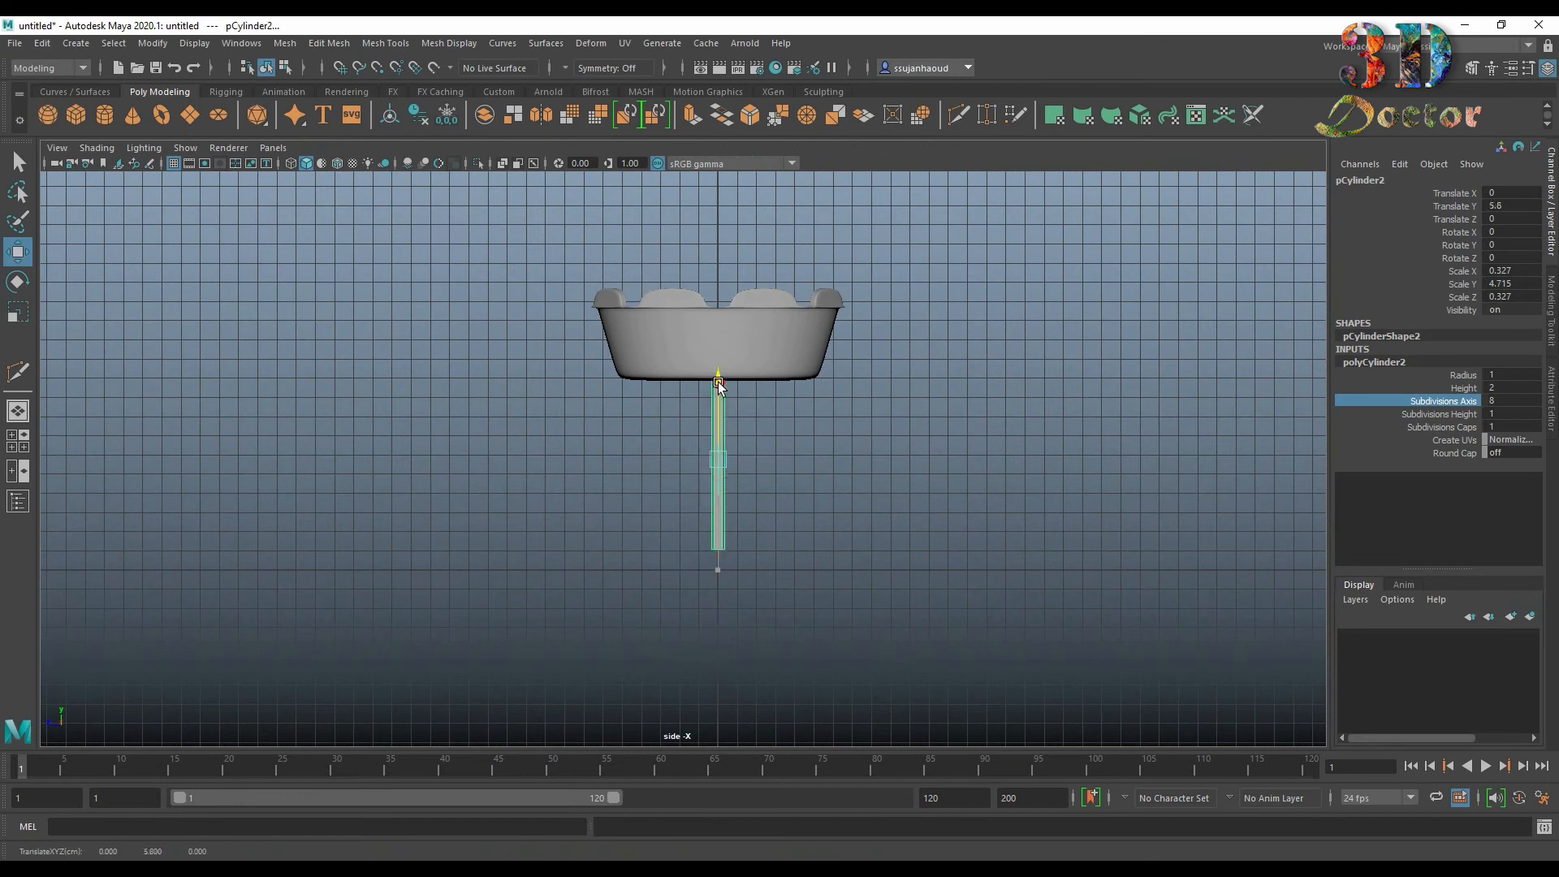
Step: Delete the top and bottom cap faces of the leg cylinder, keeping its side faces
scroll(738, 445, up, 4)
right_drag(739, 445, 748, 490)
drag(602, 320, 1043, 713)
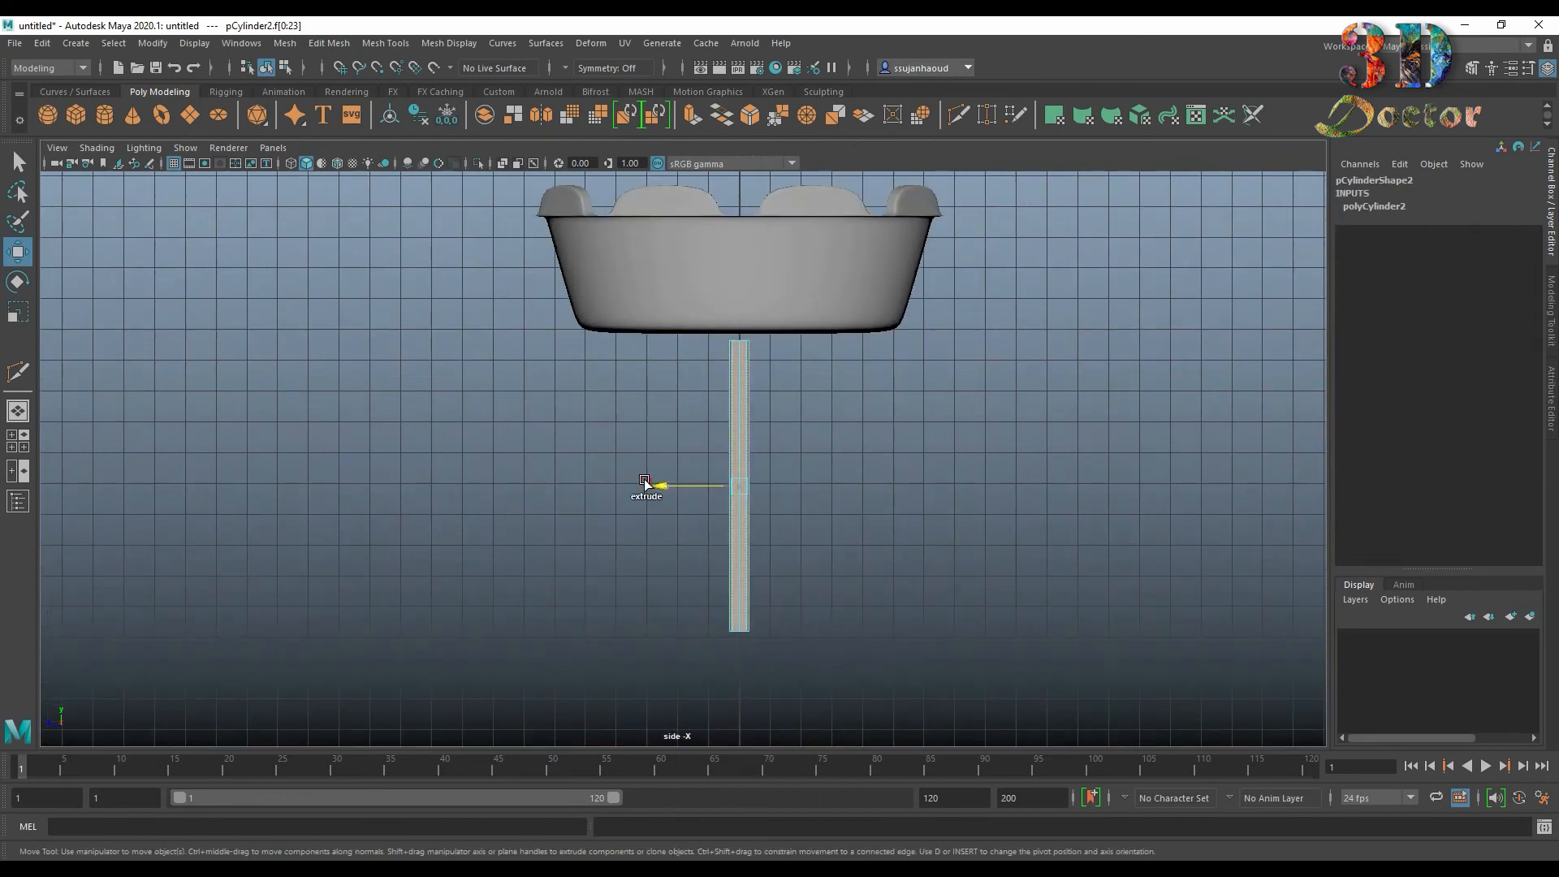
shift+drag(650, 485, 745, 522)
key(ctrl+z)
click(689, 524)
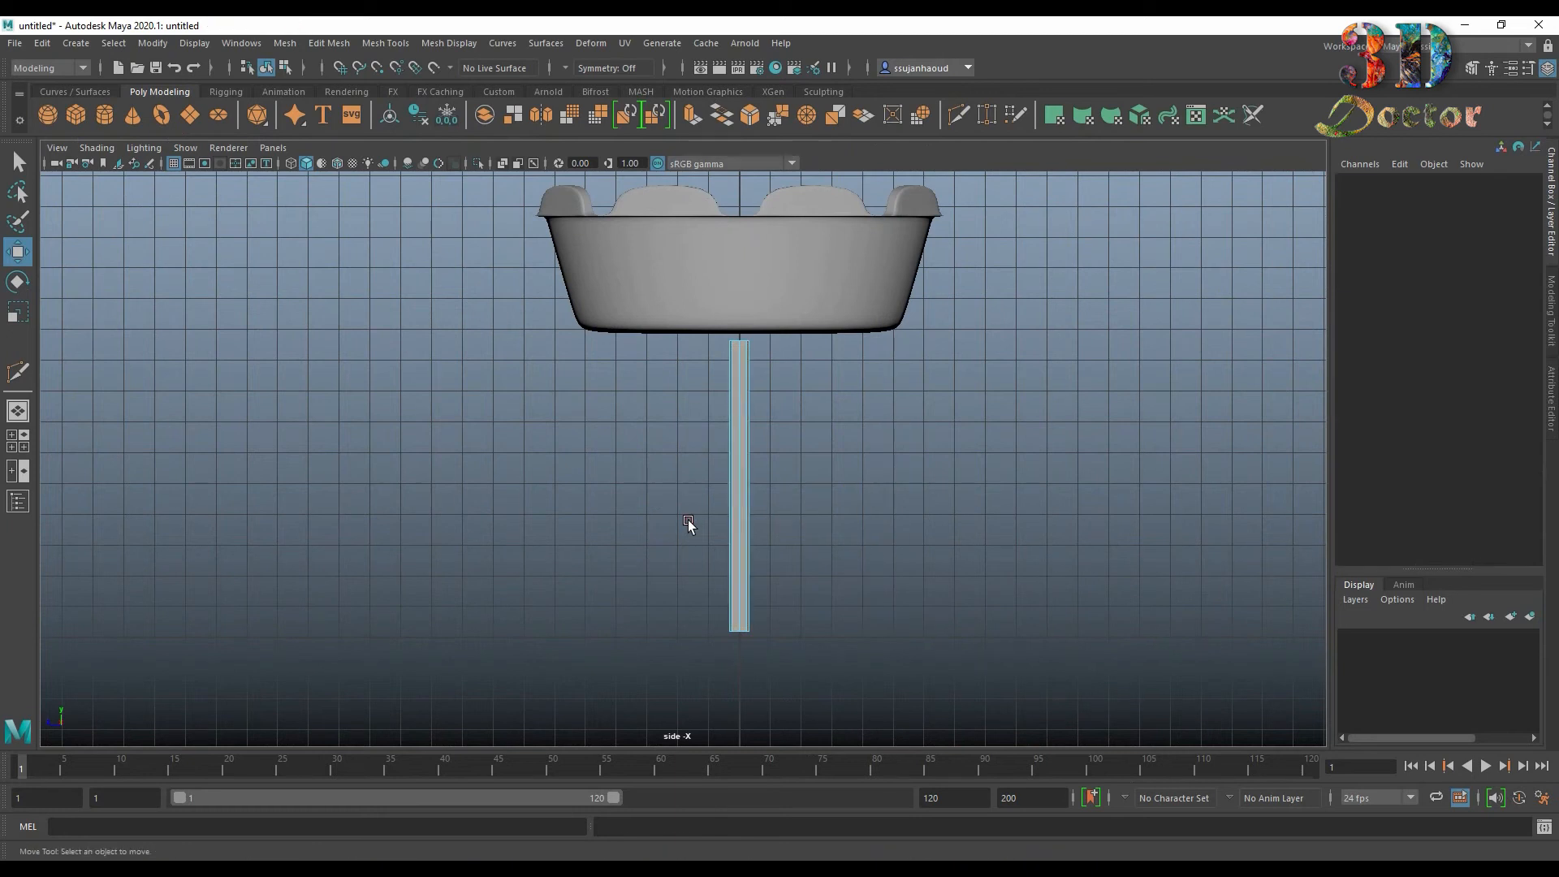
Step: Move the leg off-centre to about 2.928 on Z and tilt it about -21 degrees around X
right_drag(725, 479, 807, 406)
drag(671, 487, 585, 485)
click(640, 503)
click(620, 530)
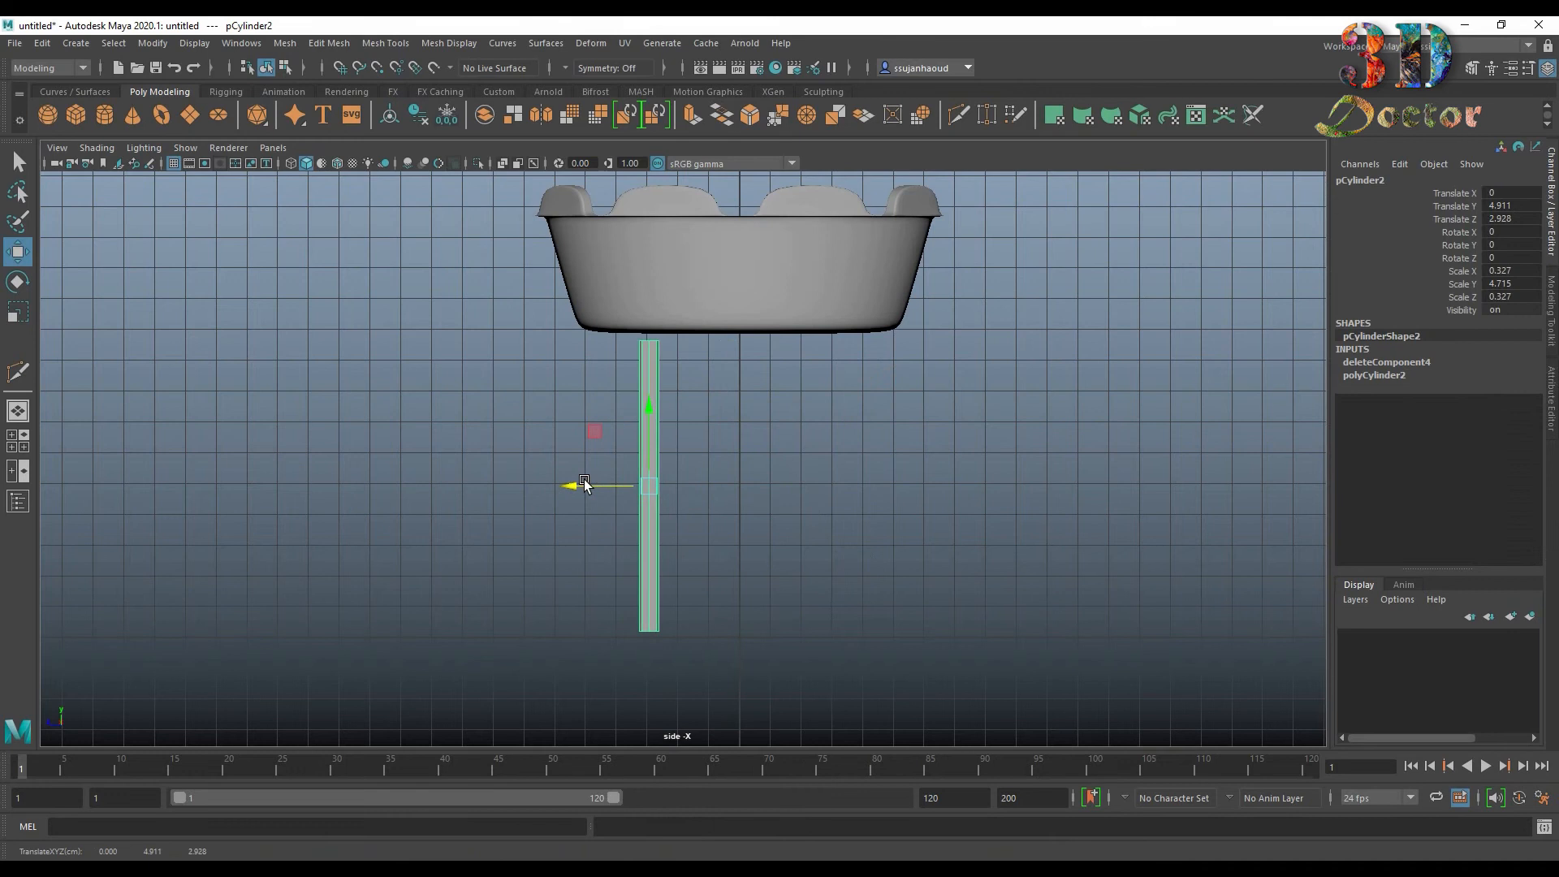
scroll(584, 485, up, 2)
key(e)
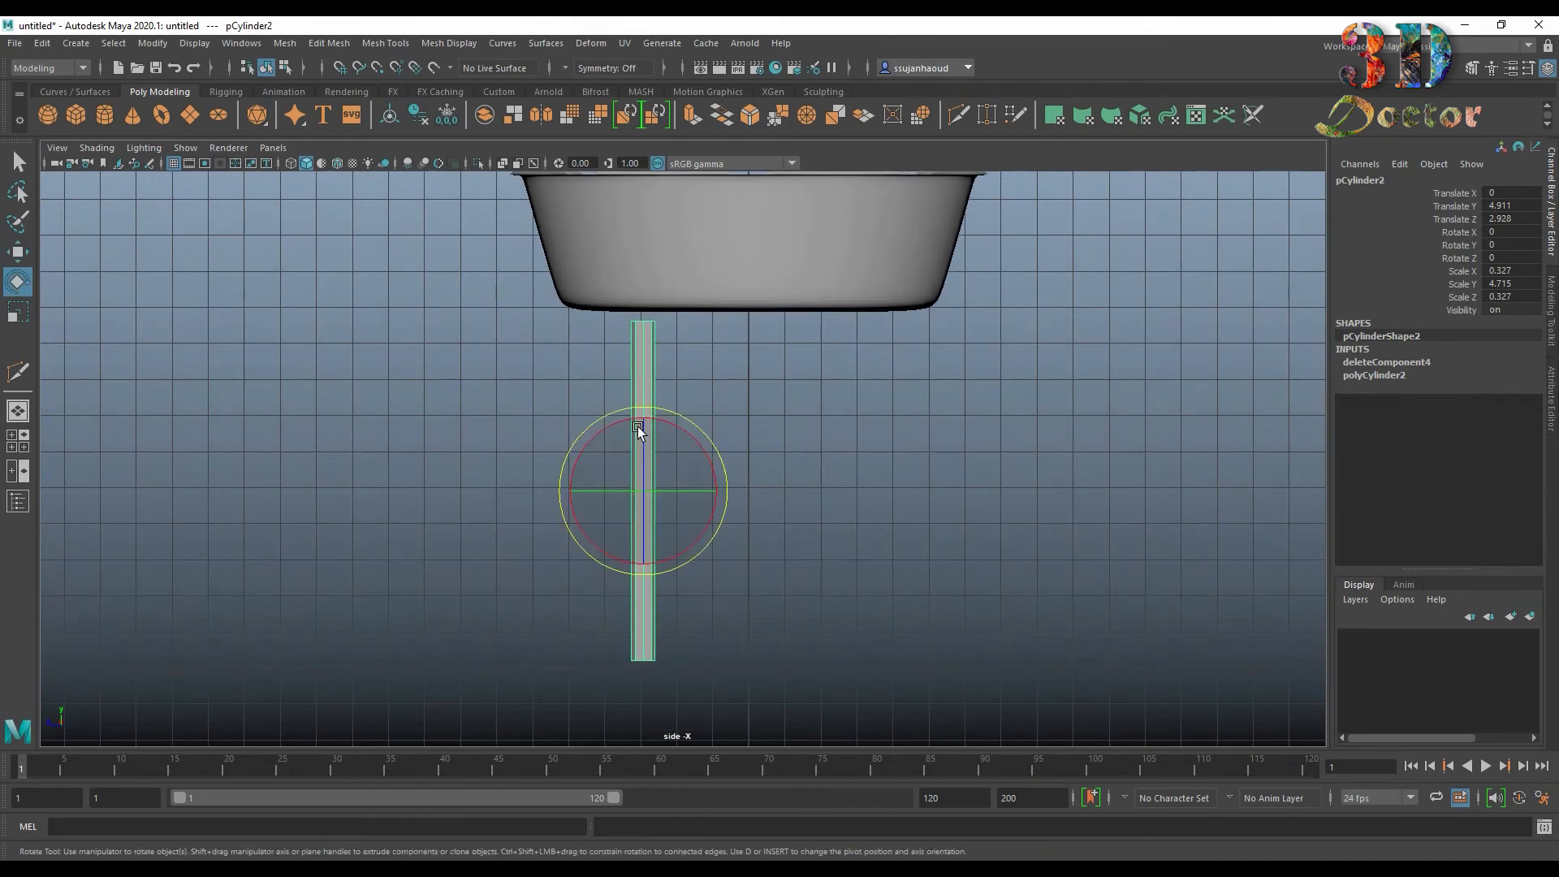
drag(641, 428, 686, 436)
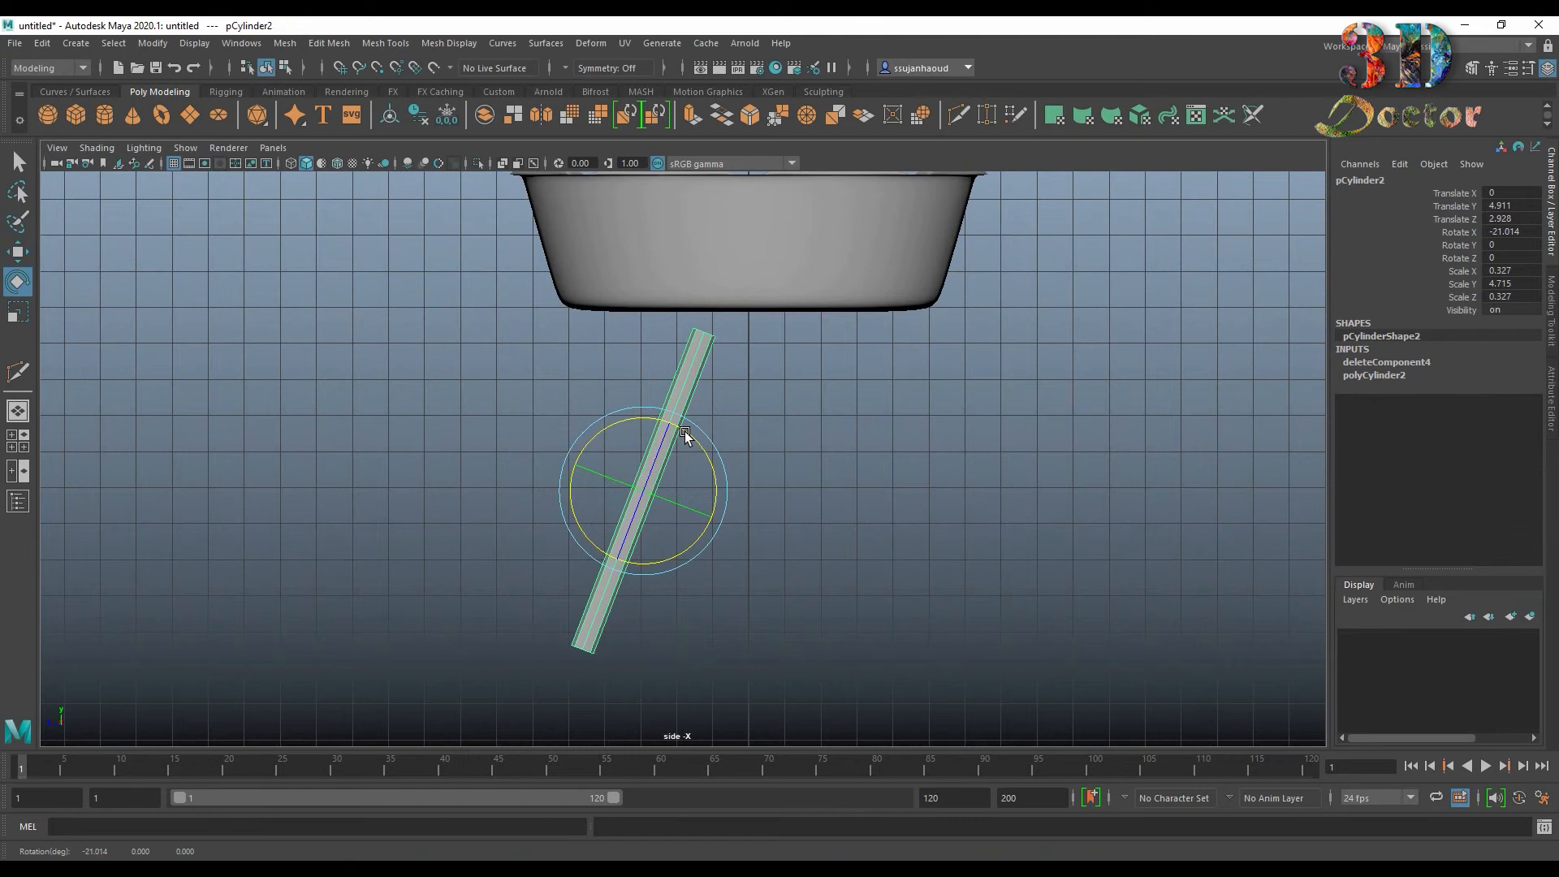
Step: Lengthen the tilted leg to about 5.509 on Y so it reaches the underside of the bowl
alt+middle_drag(773, 390, 841, 415)
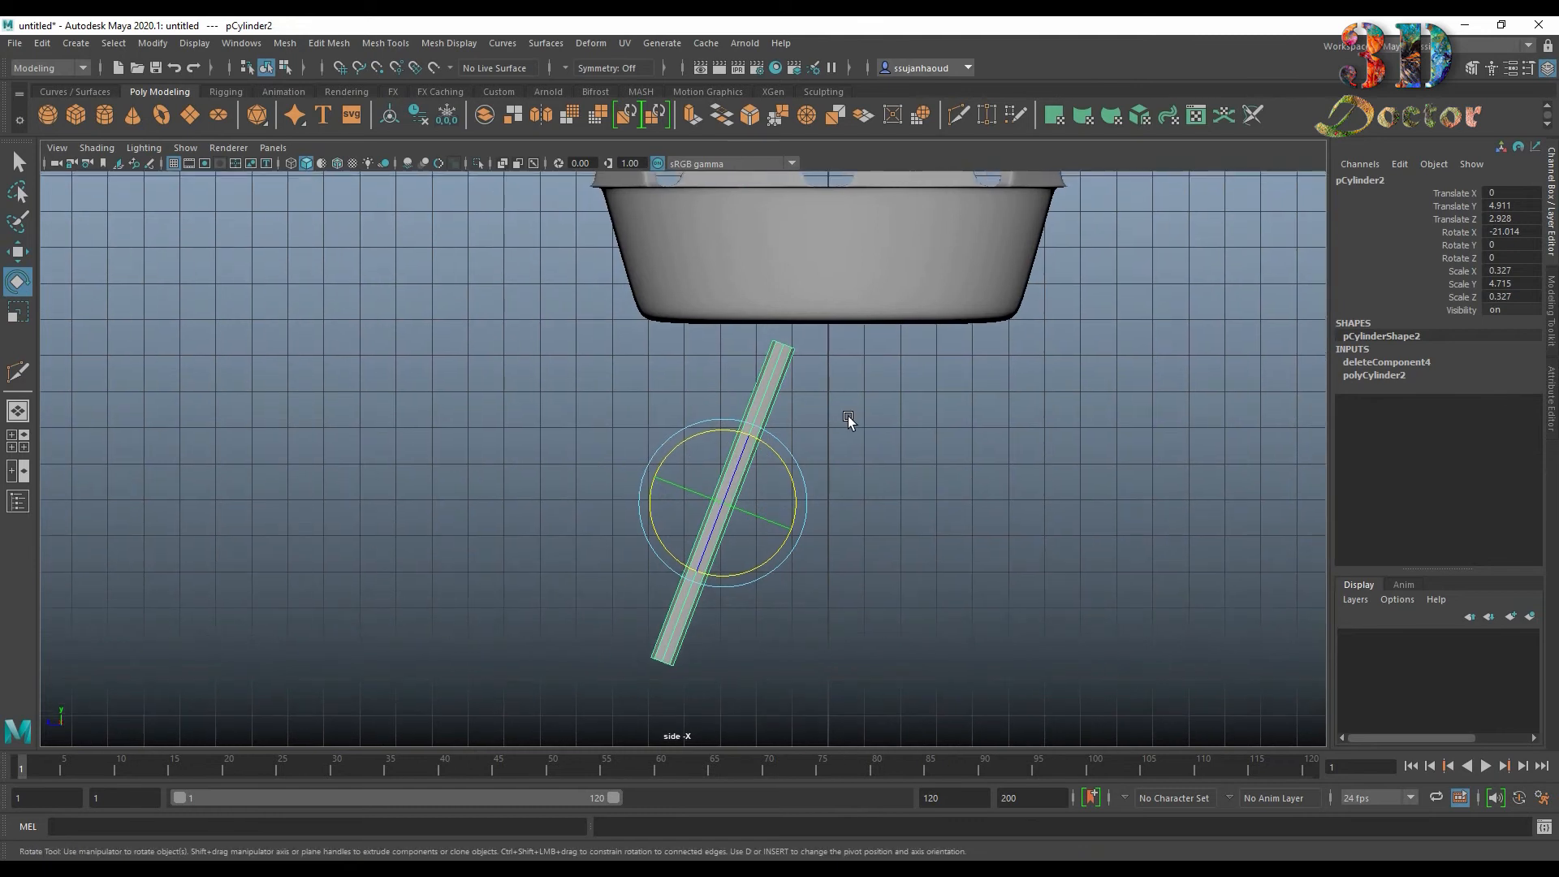
key(r)
drag(746, 447, 753, 435)
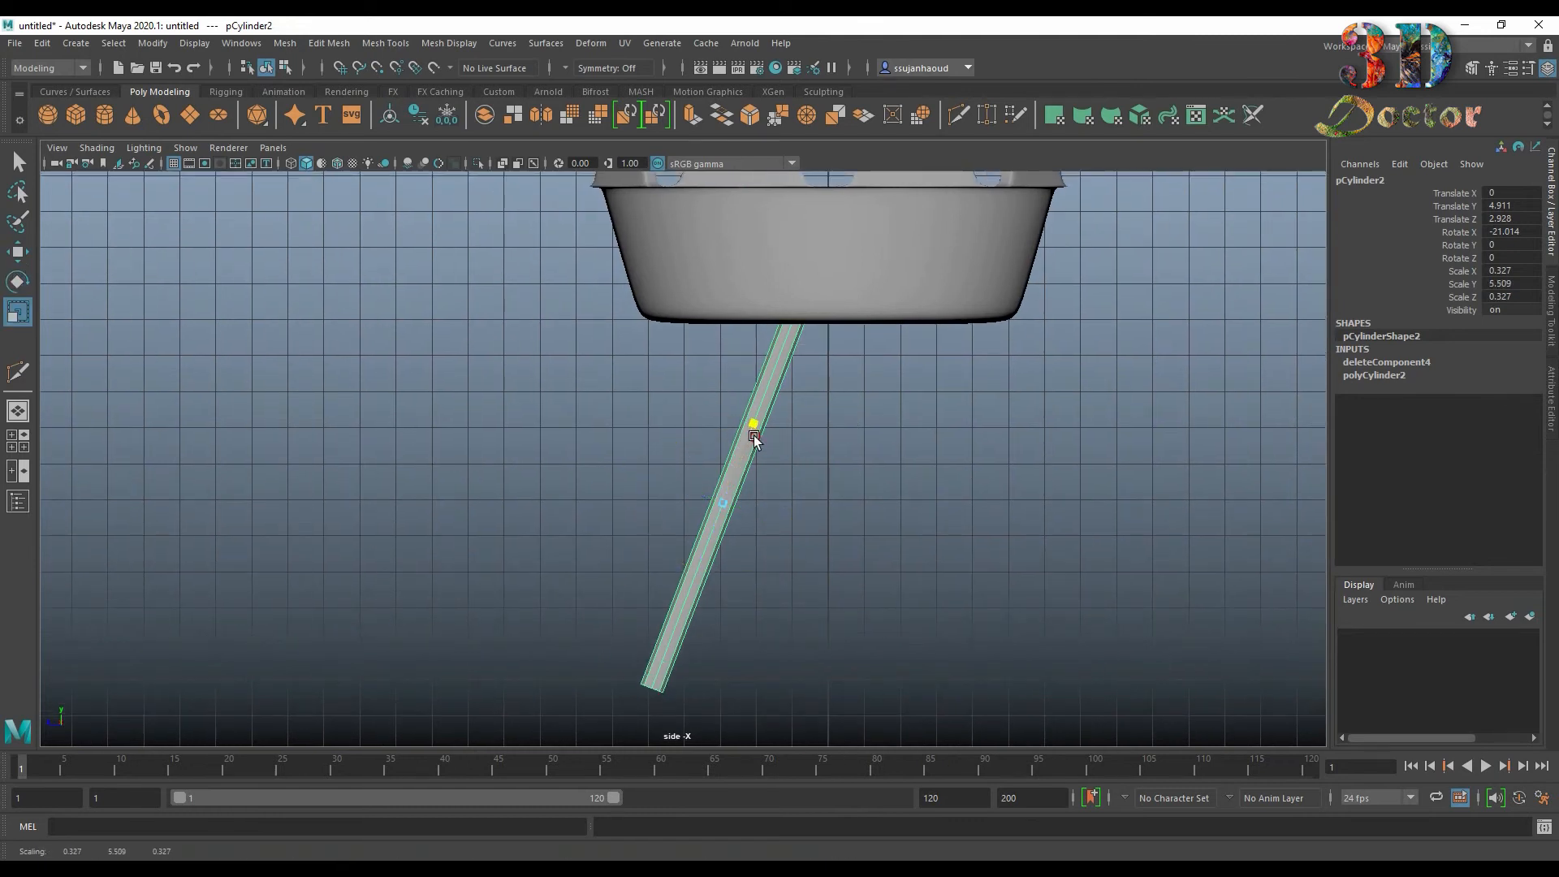
Step: Show the scene in wireframe and move the leg under the bowl's outer base, to about 5.294 on Z and 5.142 on Y
alt+middle_drag(811, 383, 840, 459)
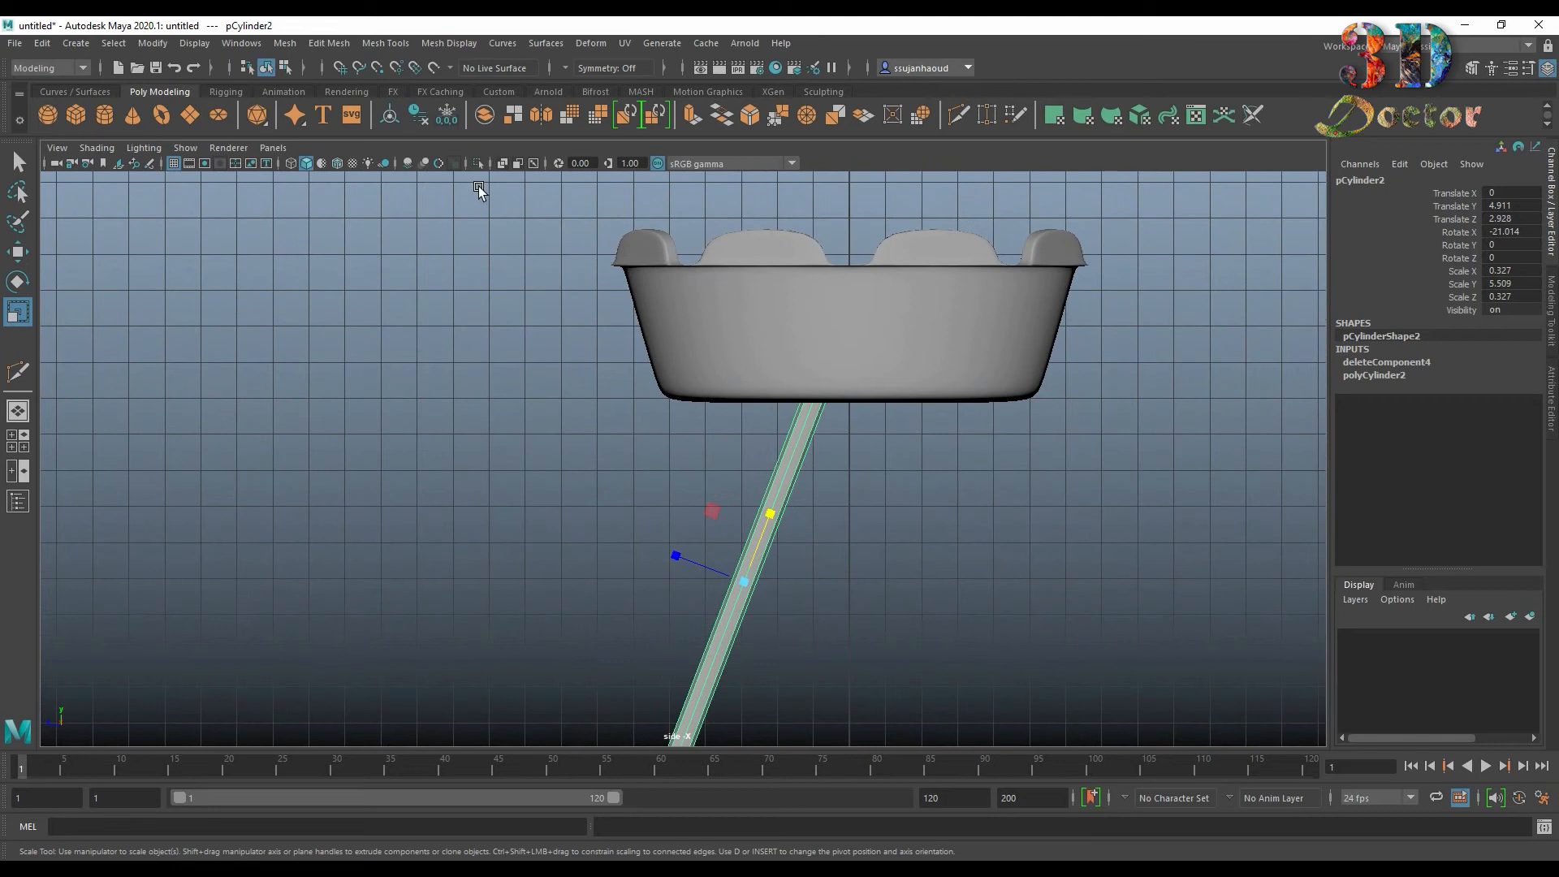
click(289, 163)
alt+middle_drag(883, 539, 871, 416)
key(w)
drag(668, 494, 581, 492)
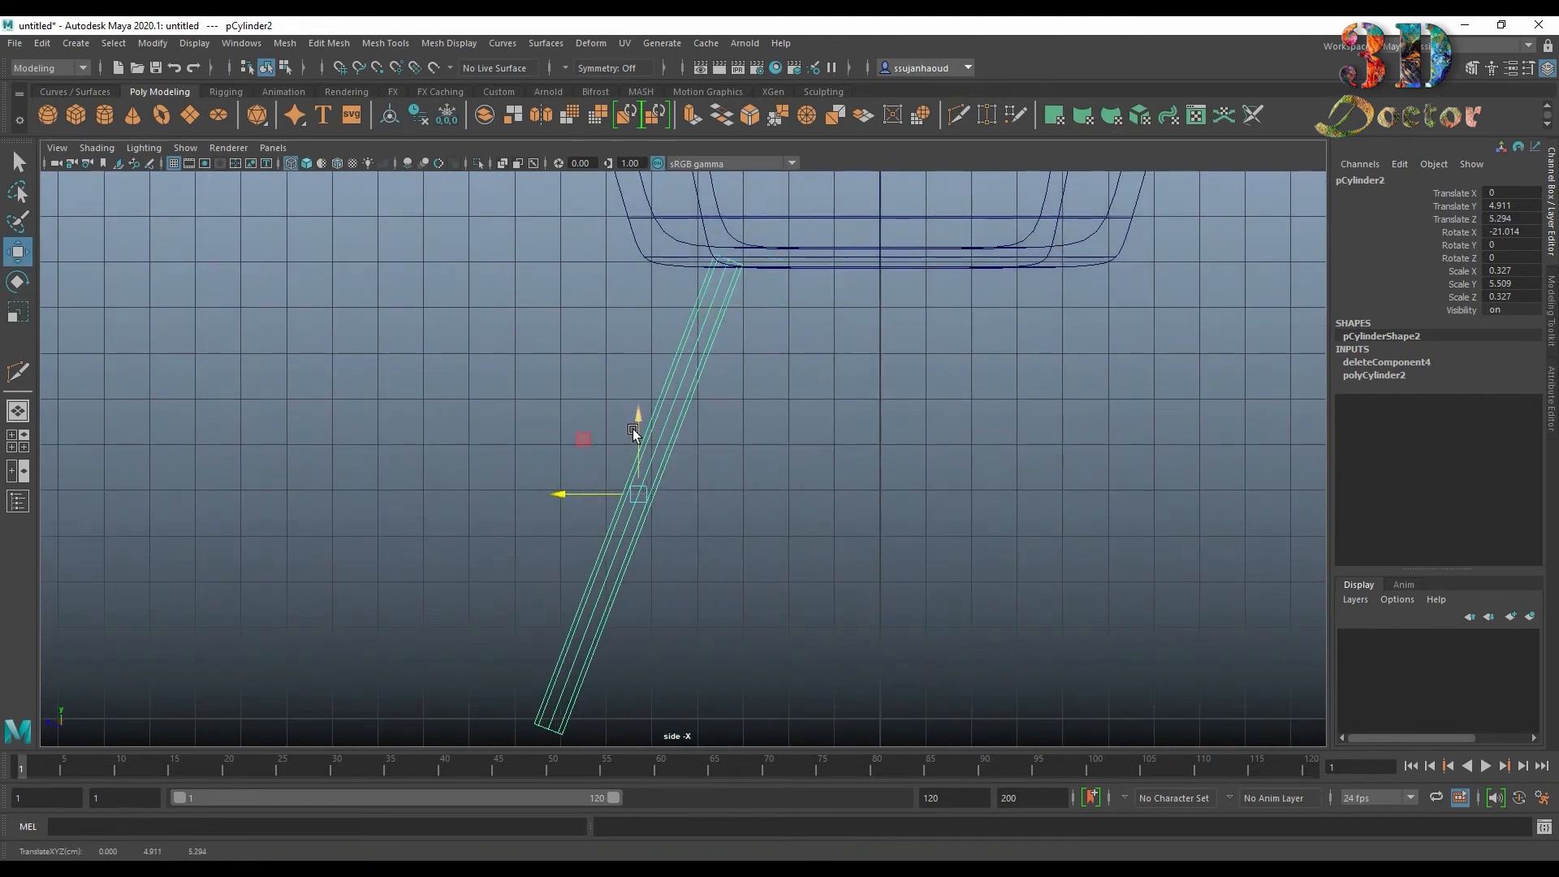
drag(634, 430, 634, 421)
Step: Lower the leg's top ring of vertices slightly within the bowl base and rotate it towards horizontal
scroll(767, 375, up, 2)
alt+middle_drag(818, 289, 820, 400)
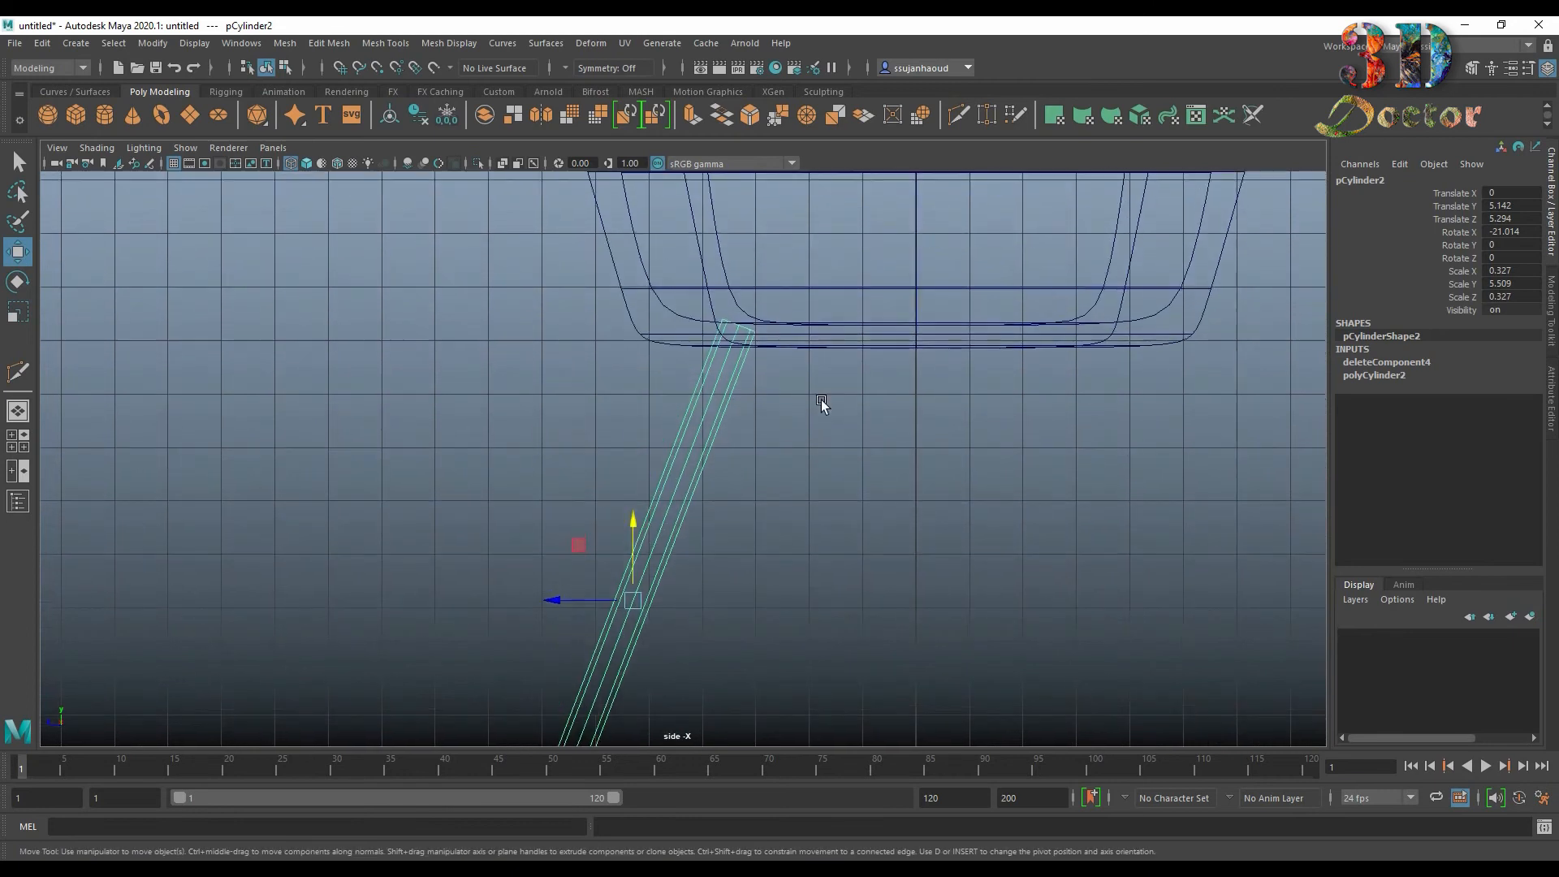
right_drag(717, 389, 634, 399)
drag(674, 296, 787, 373)
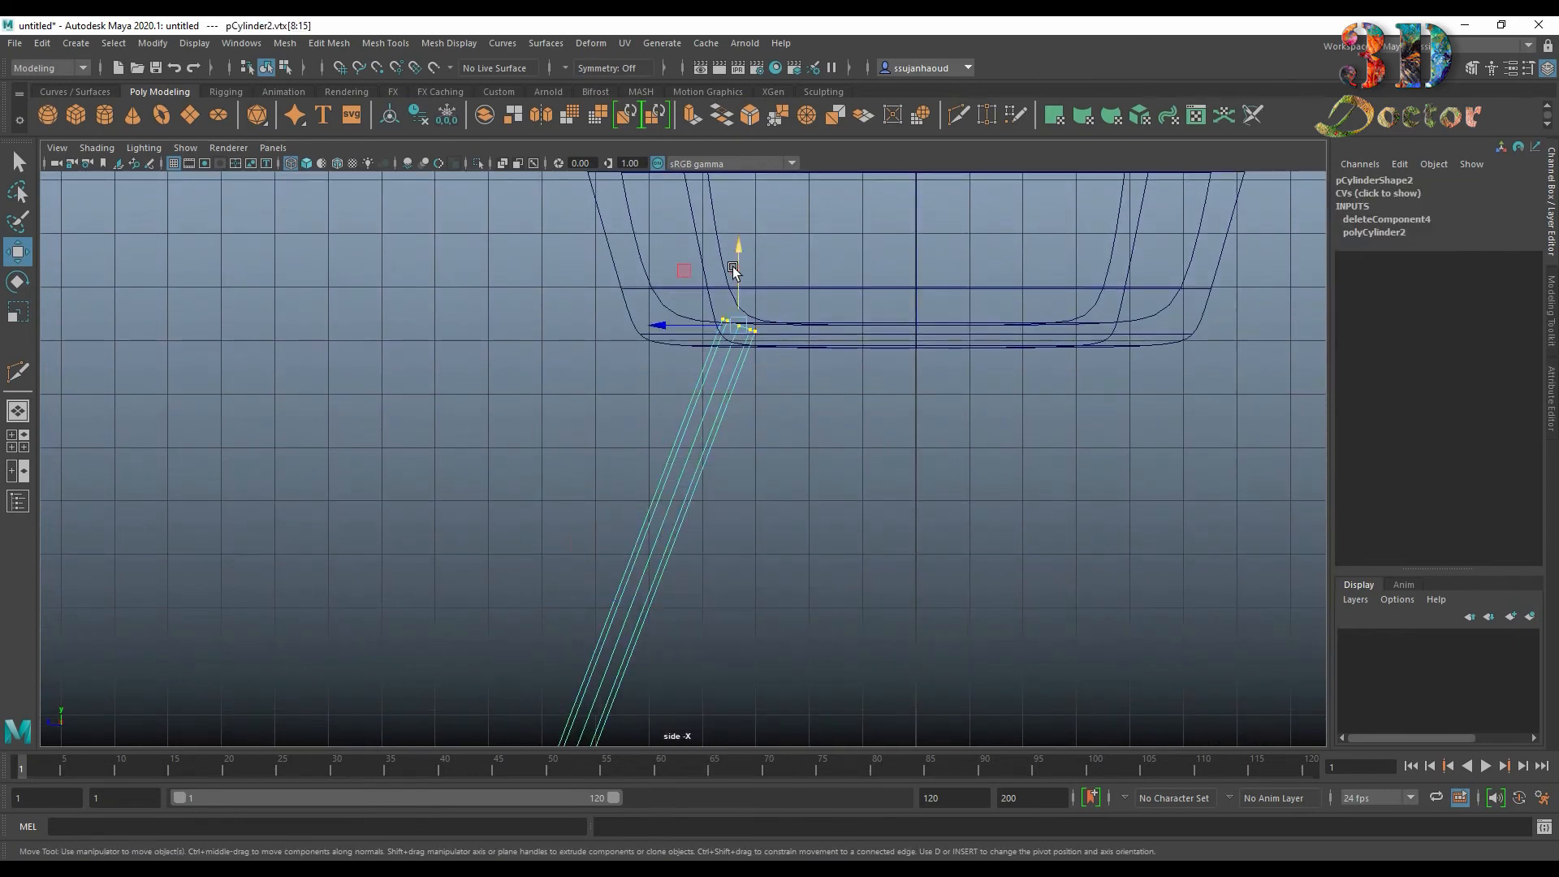
drag(733, 273, 731, 273)
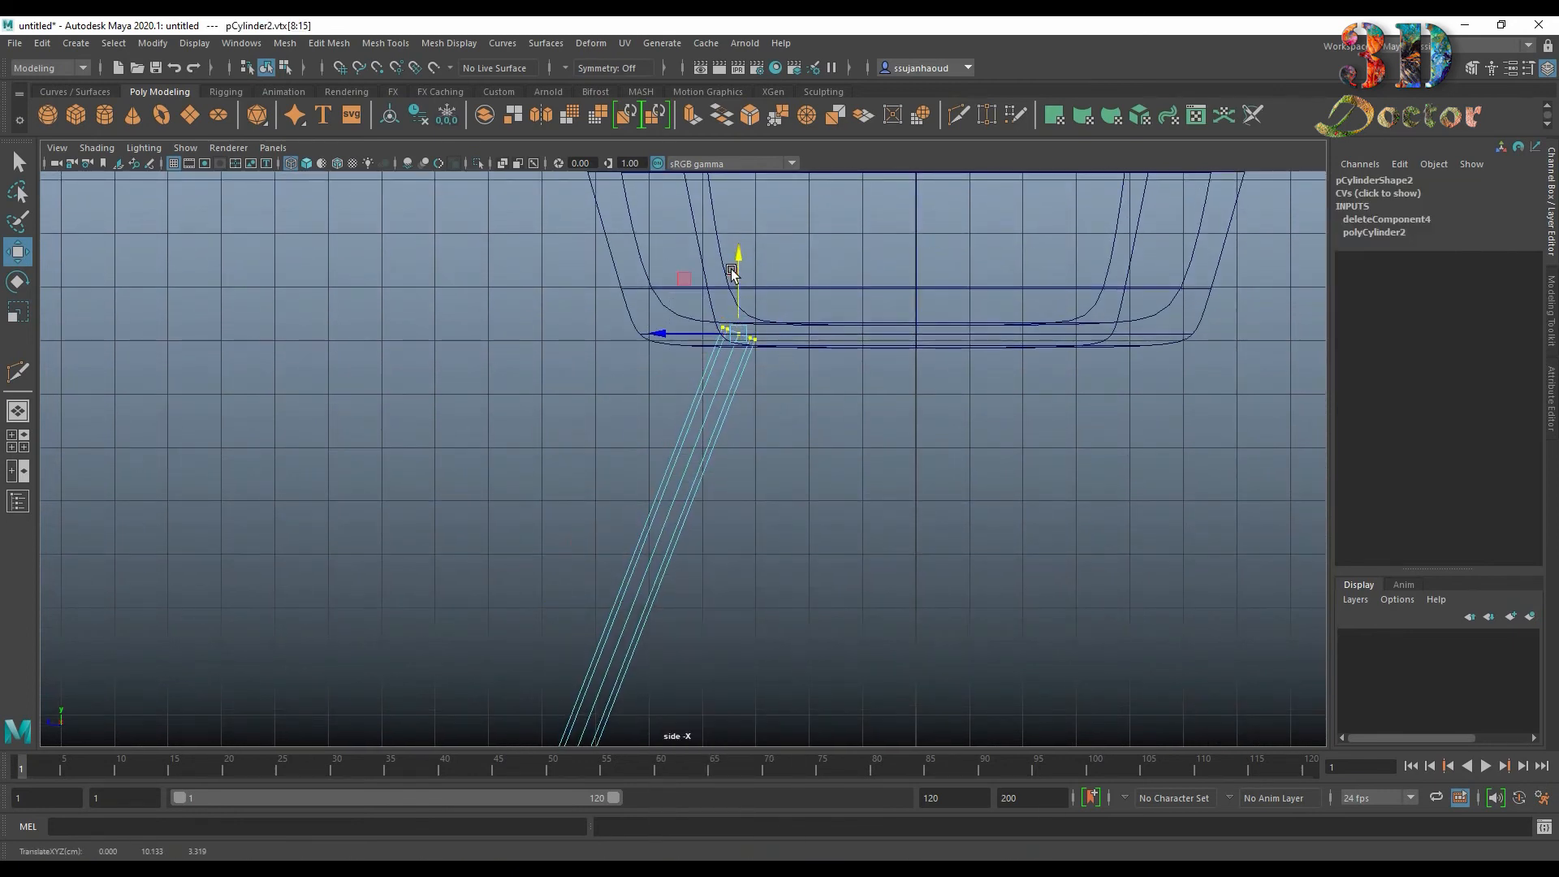
key(e)
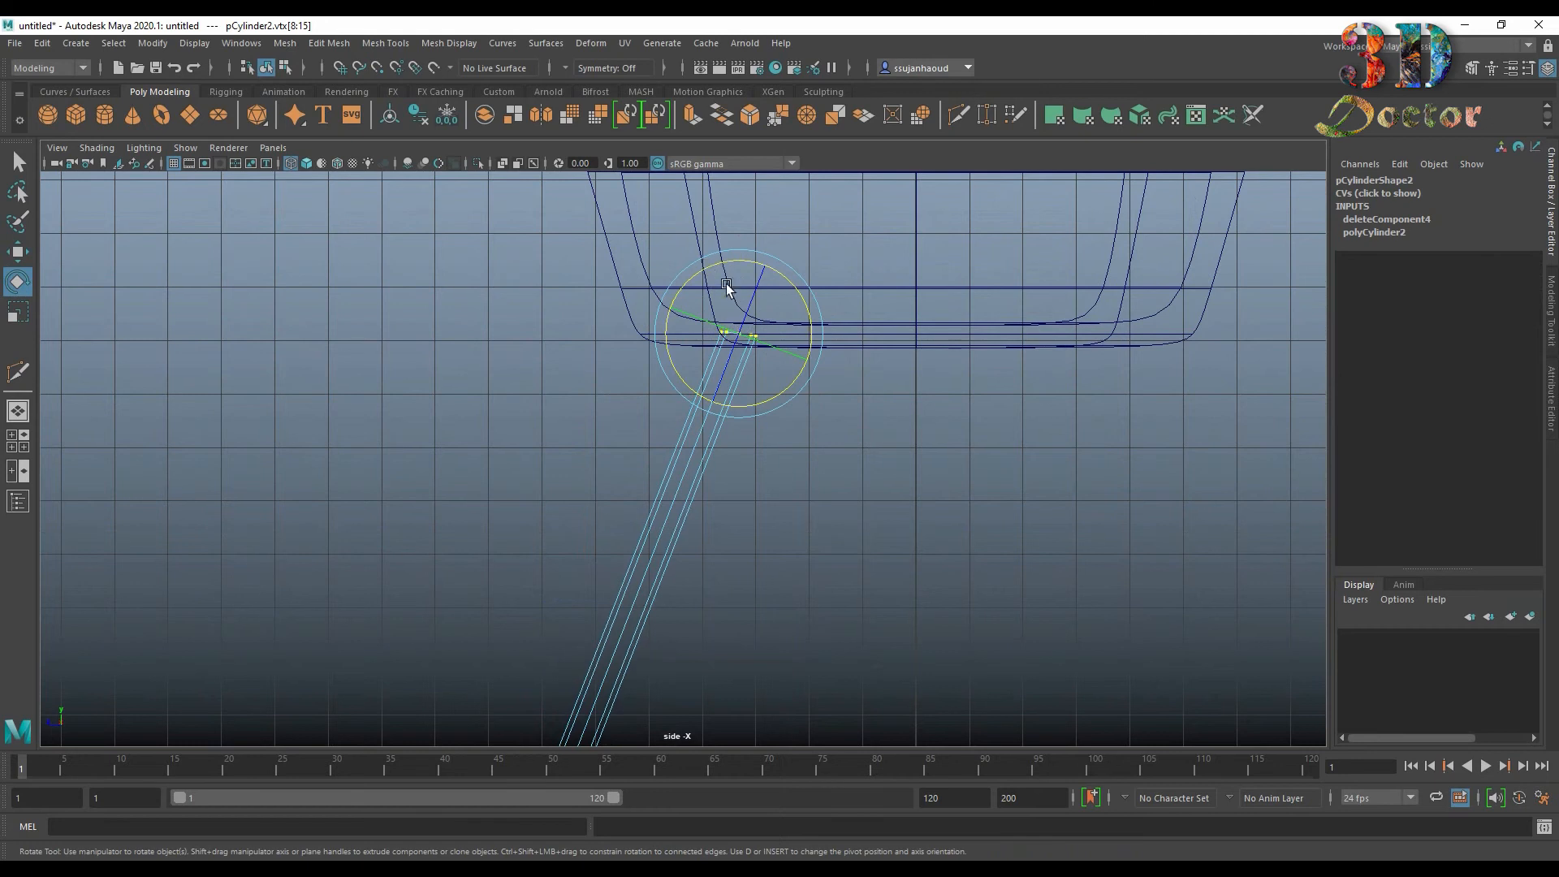
Step: Rotate the leg's bottom ring of vertices so the foot lies flat on the ground plane
alt+middle_drag(720, 279, 504, 634)
drag(505, 634, 662, 682)
alt+middle_drag(662, 682, 771, 422)
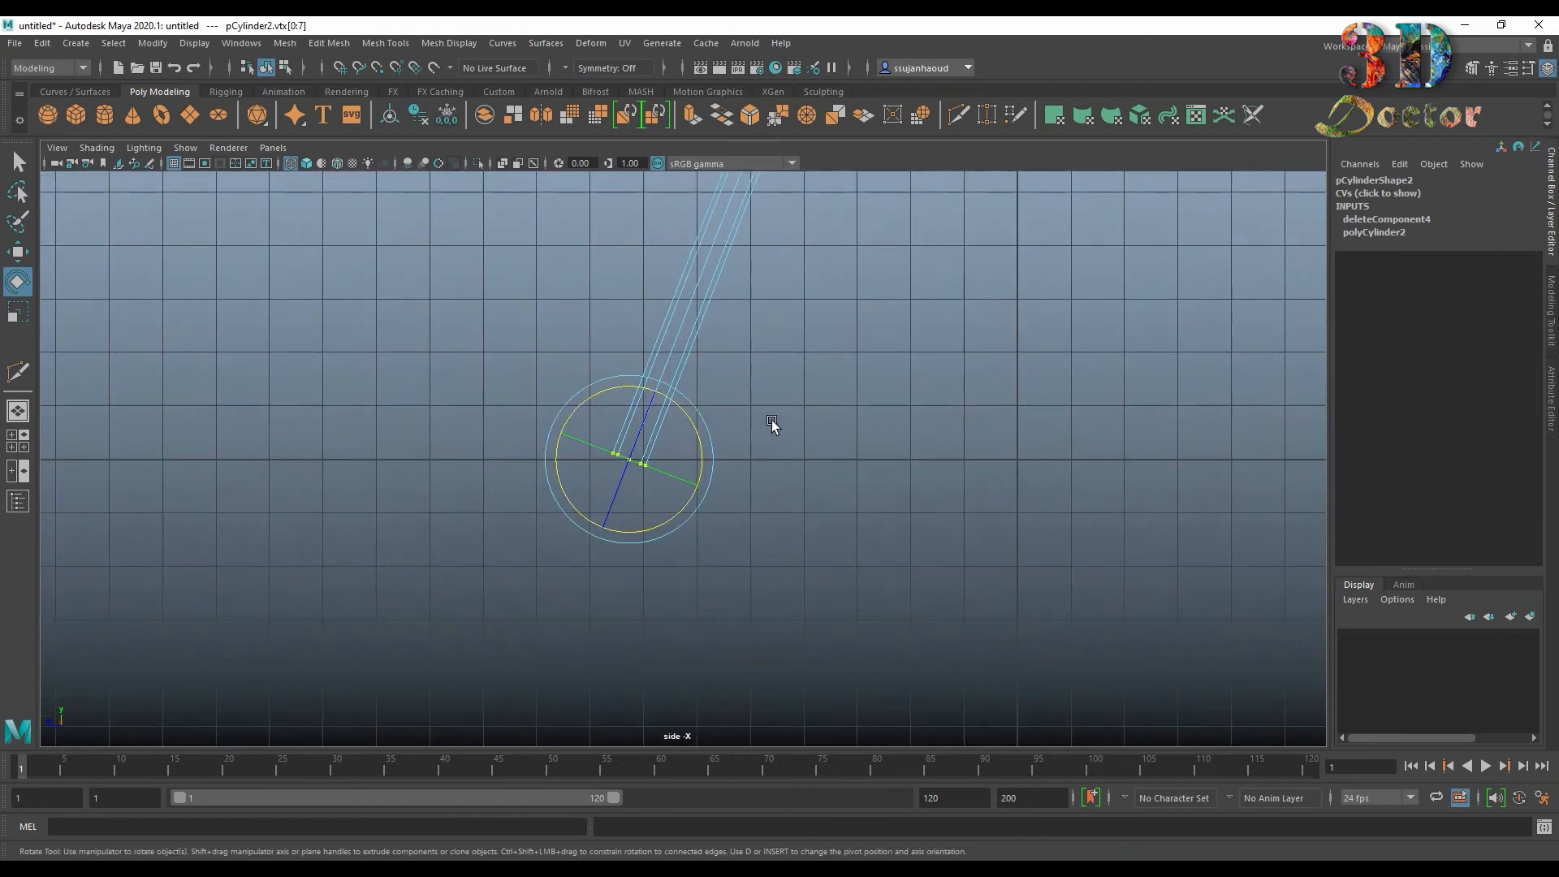
drag(703, 439, 692, 417)
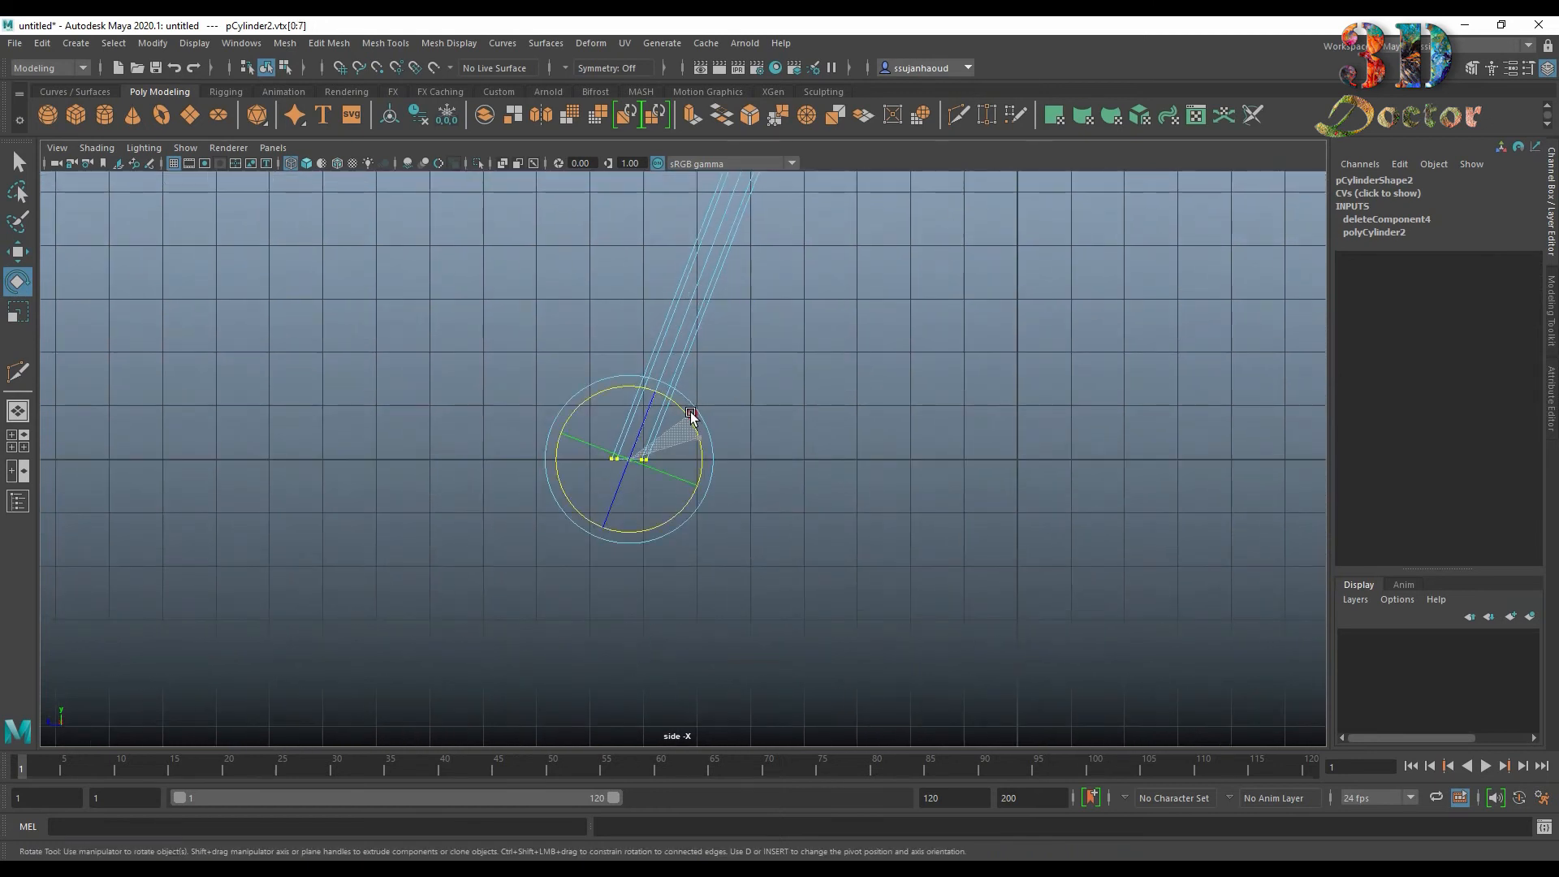
alt+middle_drag(849, 357, 793, 574)
alt+right_drag(793, 574, 835, 337)
alt+middle_drag(836, 338, 804, 543)
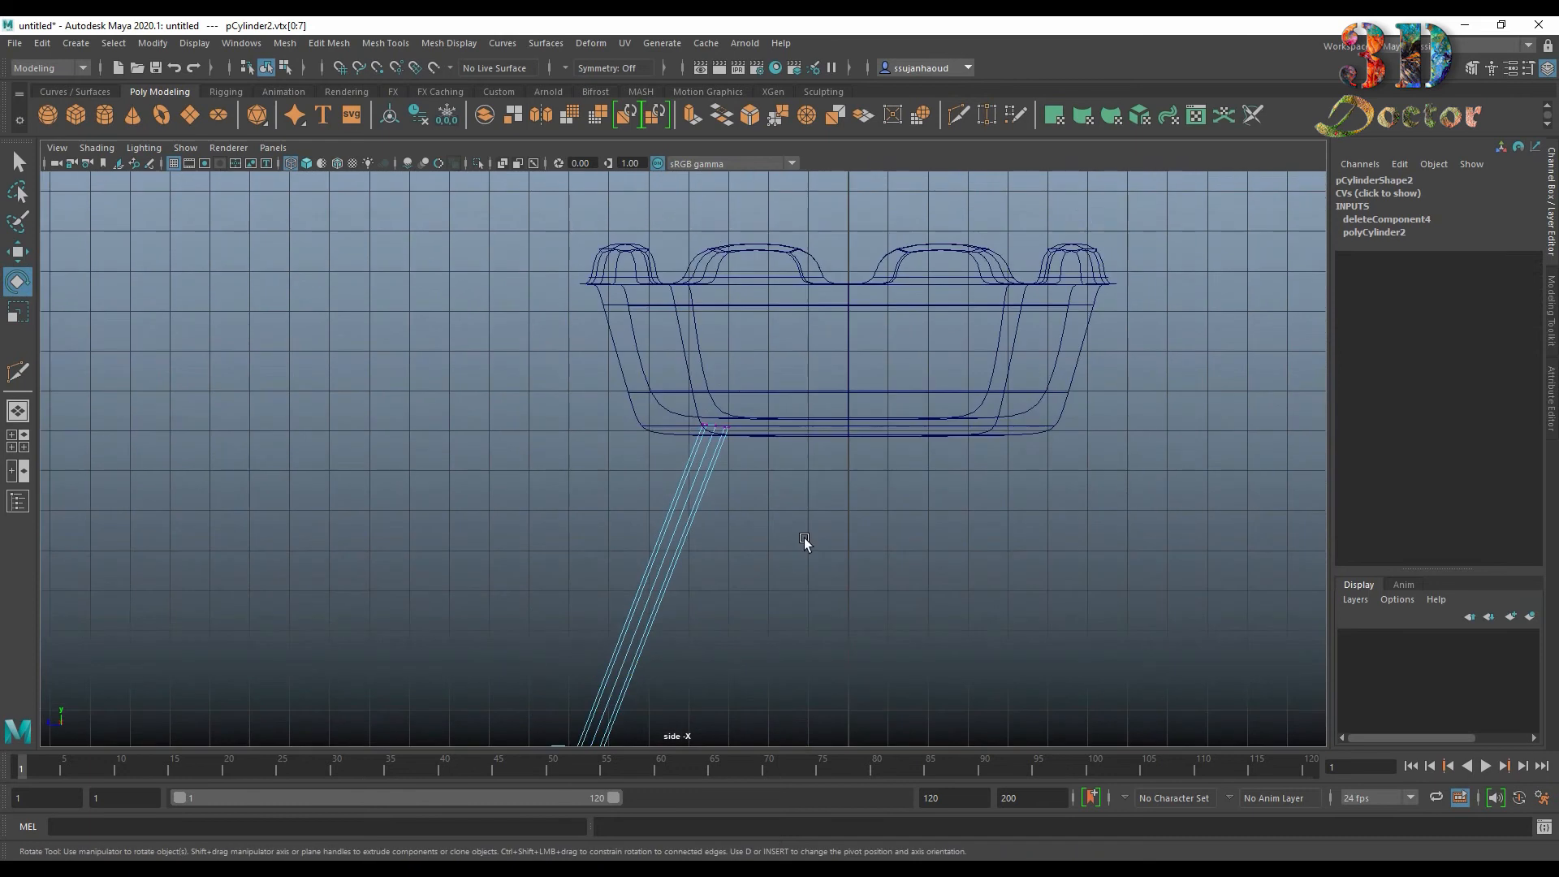
Step: Shade the side view, then show the top view in wireframe and select the leg as a whole object
click(294, 170)
click(306, 163)
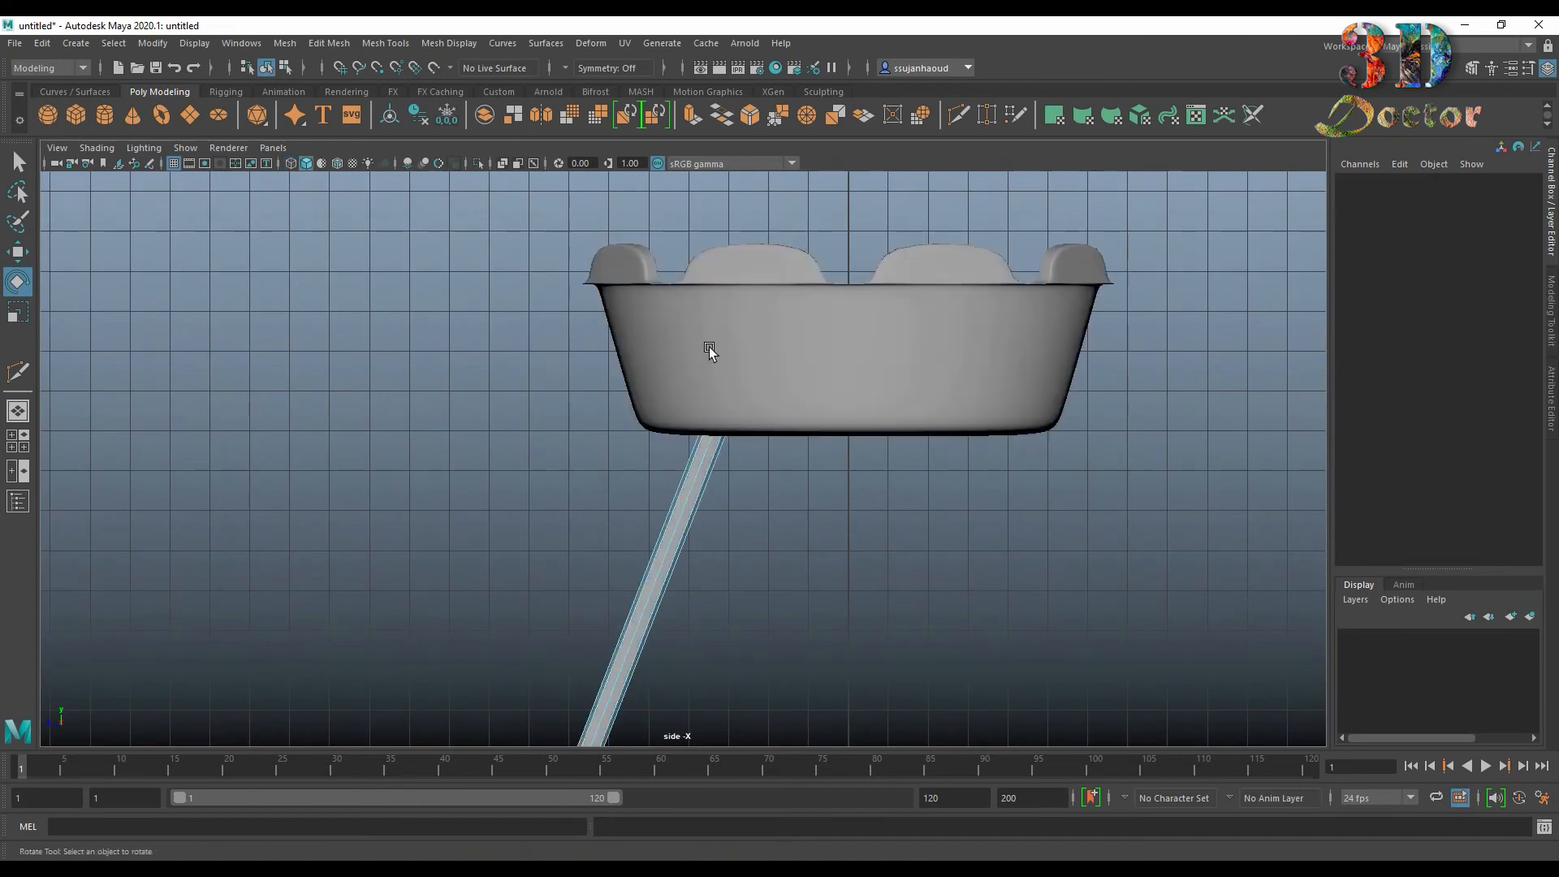
scroll(825, 490, down, 2)
alt+drag(825, 490, 802, 527)
key(space)
key(space)
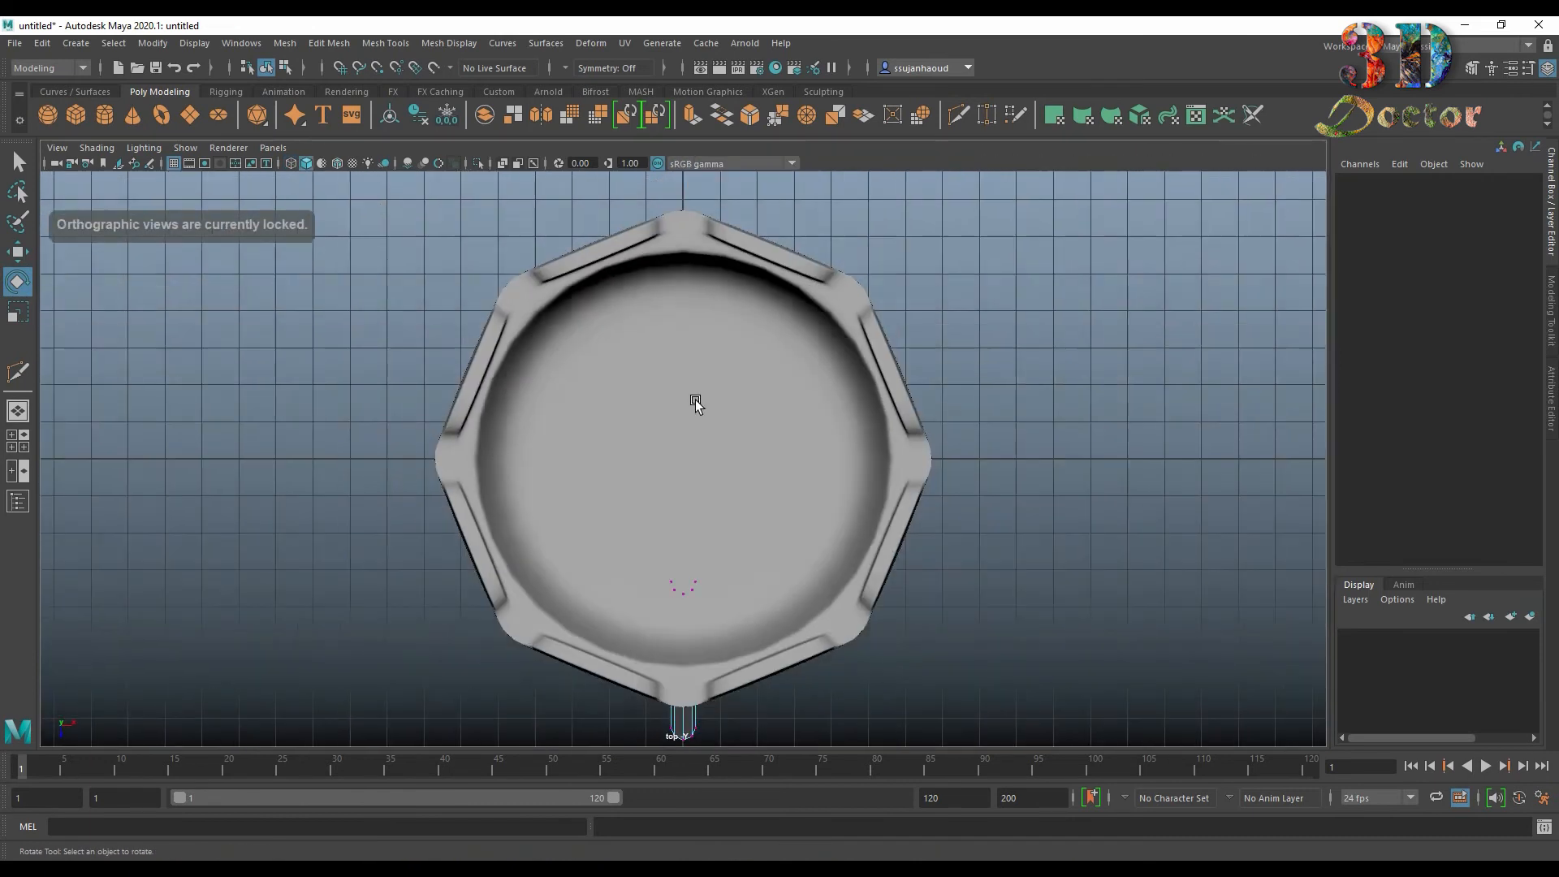
scroll(695, 400, down, 2)
key(4)
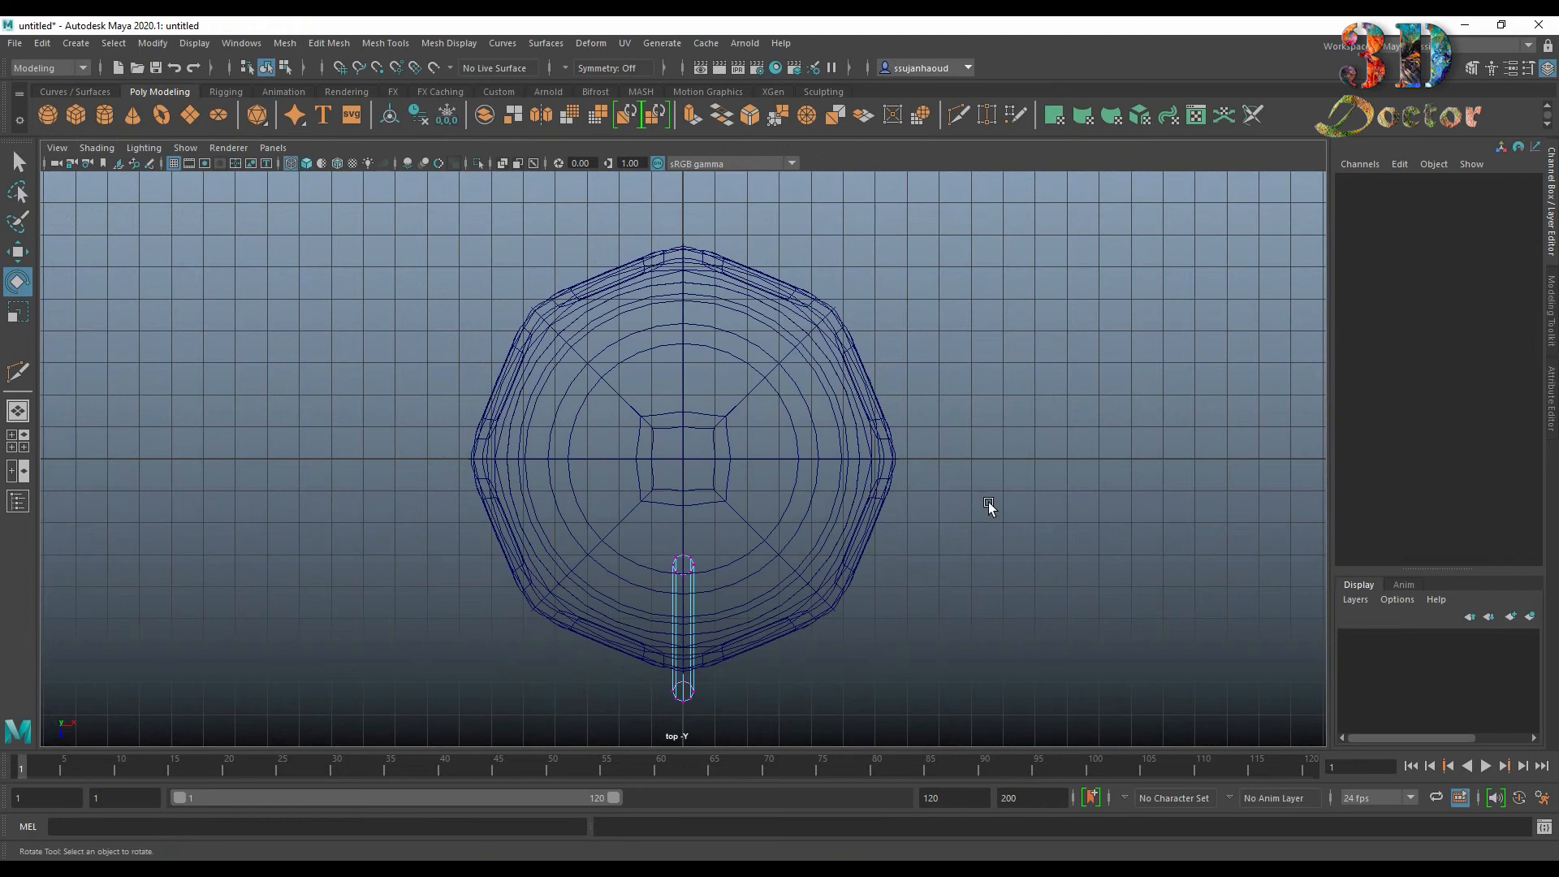
alt+drag(1033, 531, 1032, 479)
alt+middle_drag(1031, 479, 1030, 334)
right_drag(682, 542, 767, 404)
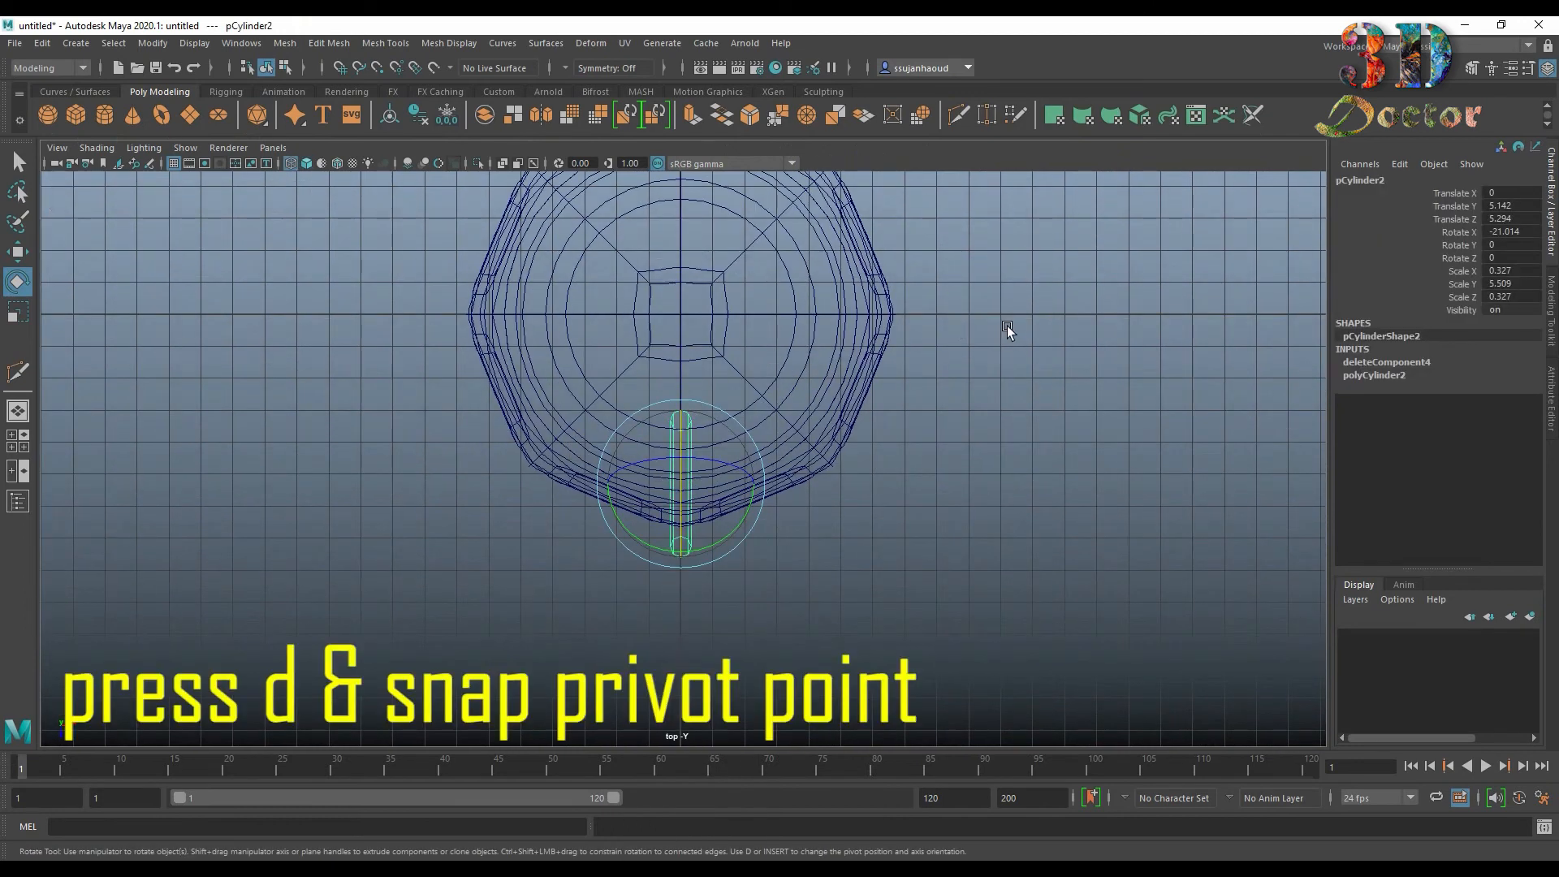
Step: Move the leg's pivot point to the centre of the bowl, using grid snapping
key(d)
drag(680, 563, 679, 309)
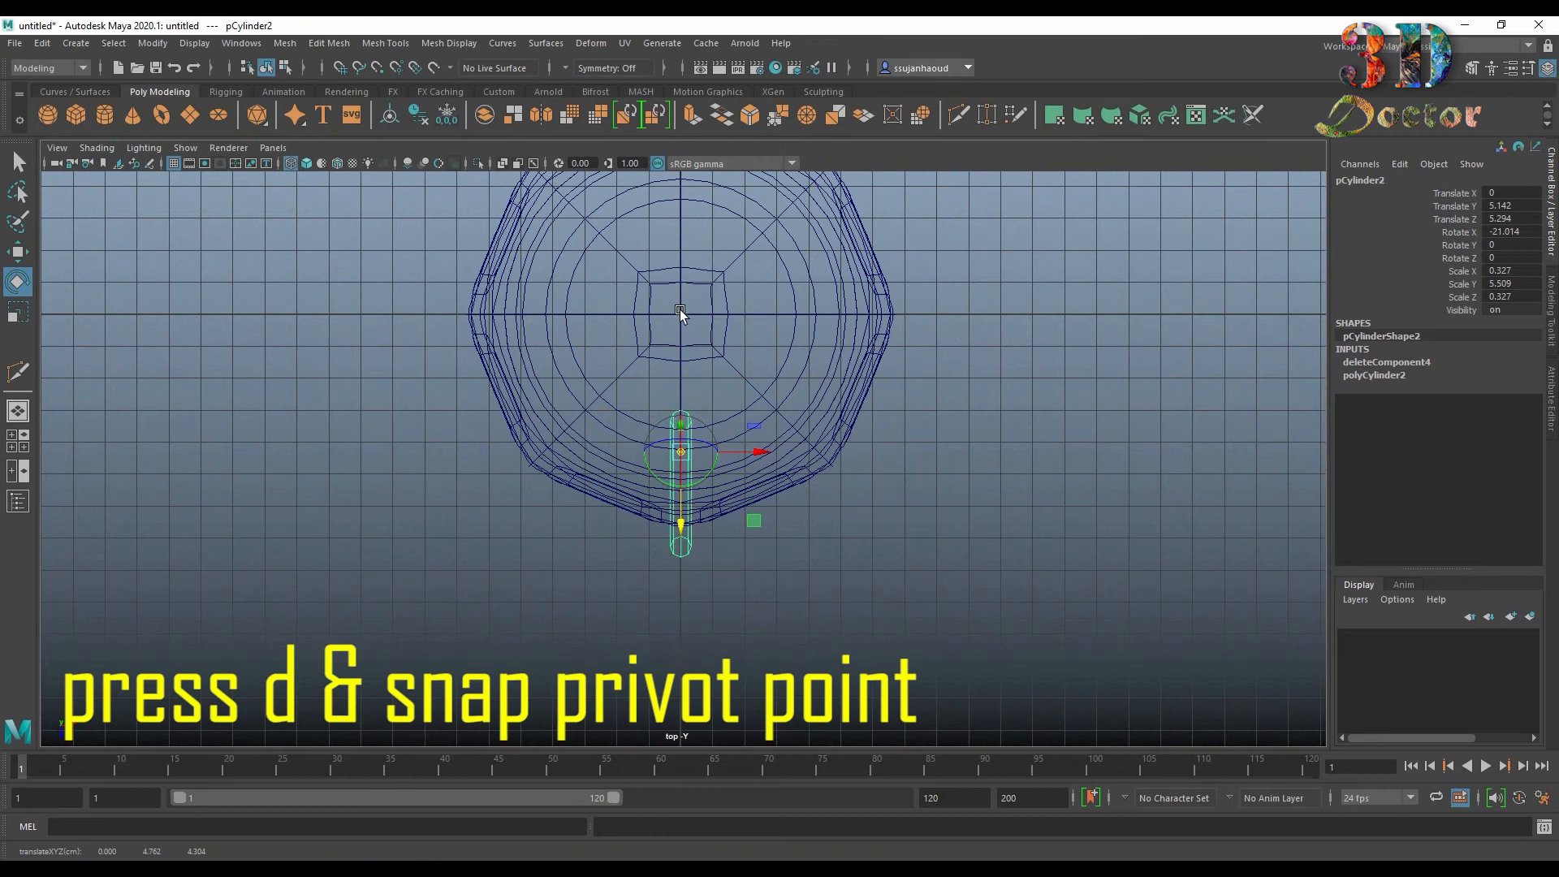
key(x)
middle_click(681, 313)
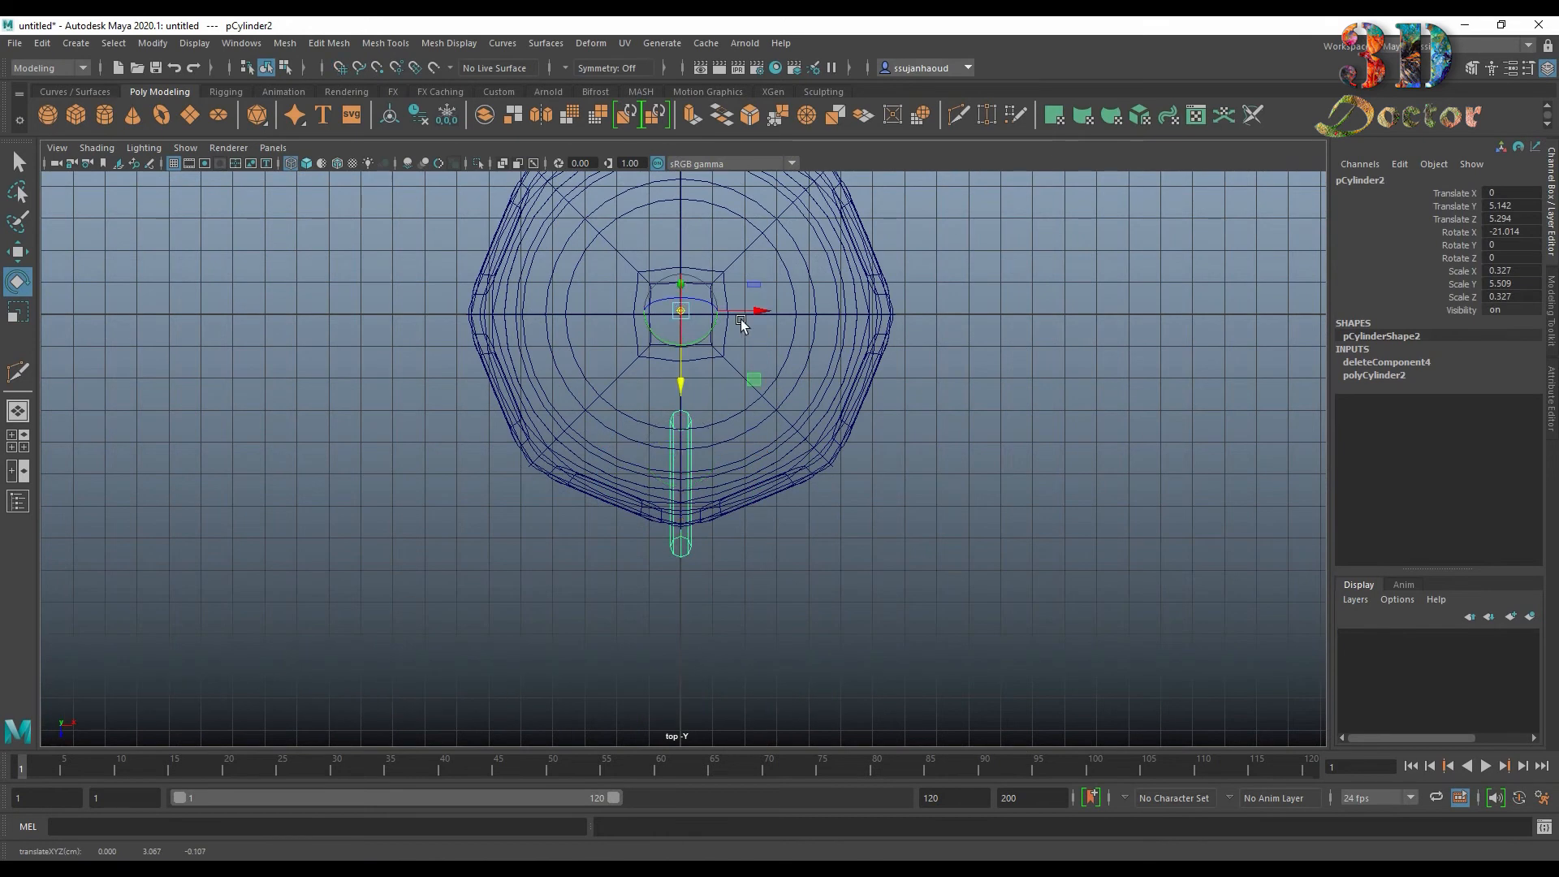
key(d)
alt+middle_drag(919, 301, 920, 396)
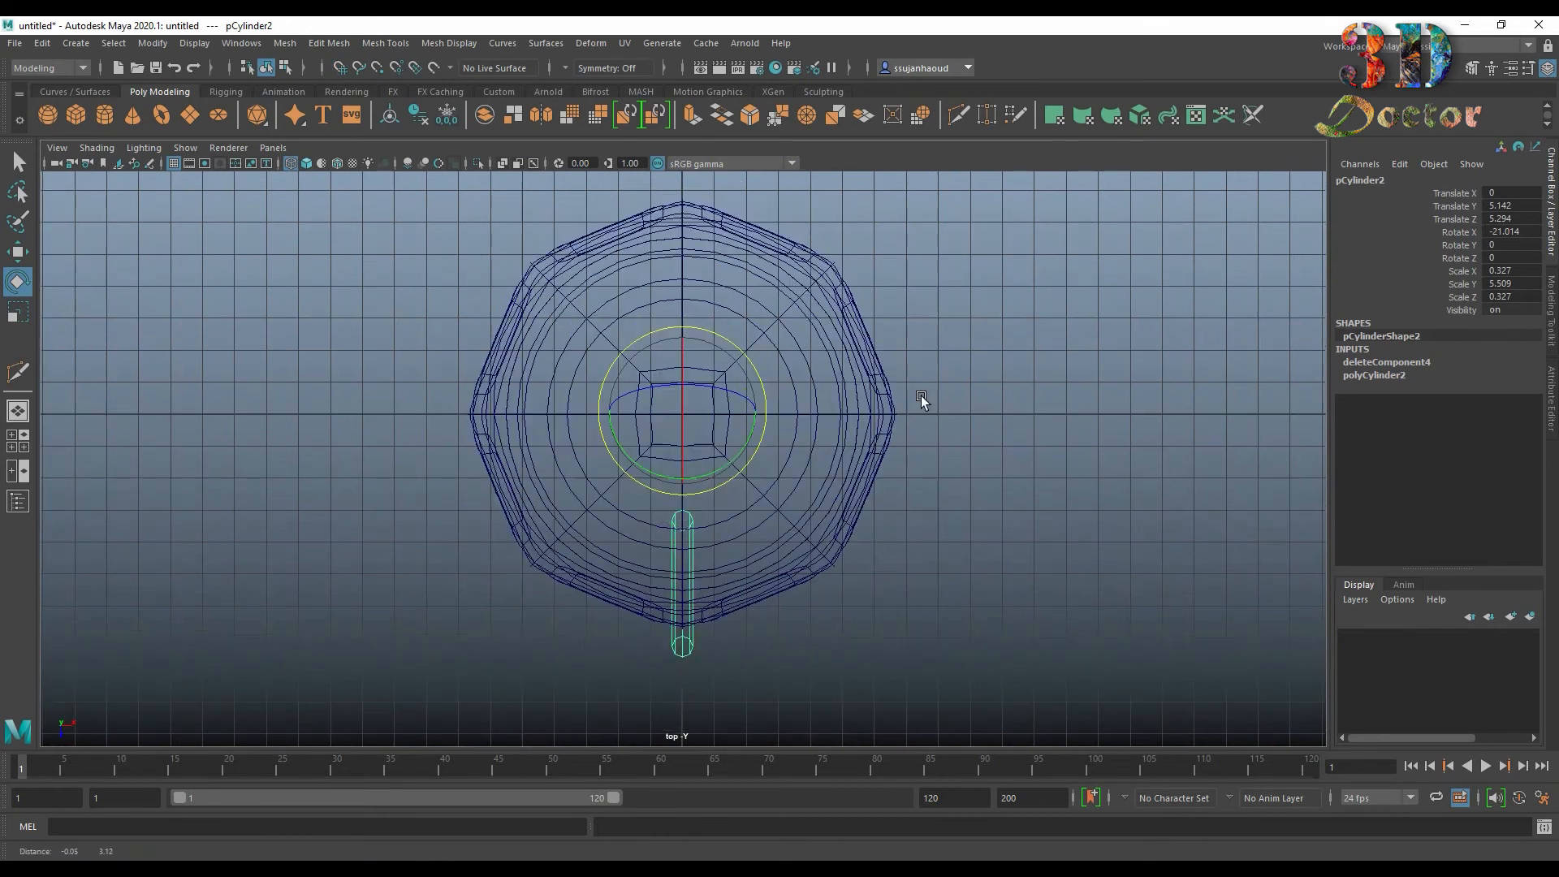
Step: Duplicate the leg rotated -90 degrees around Y and repeat the duplication twice to get four legs around the bowl
key(ctrl+d)
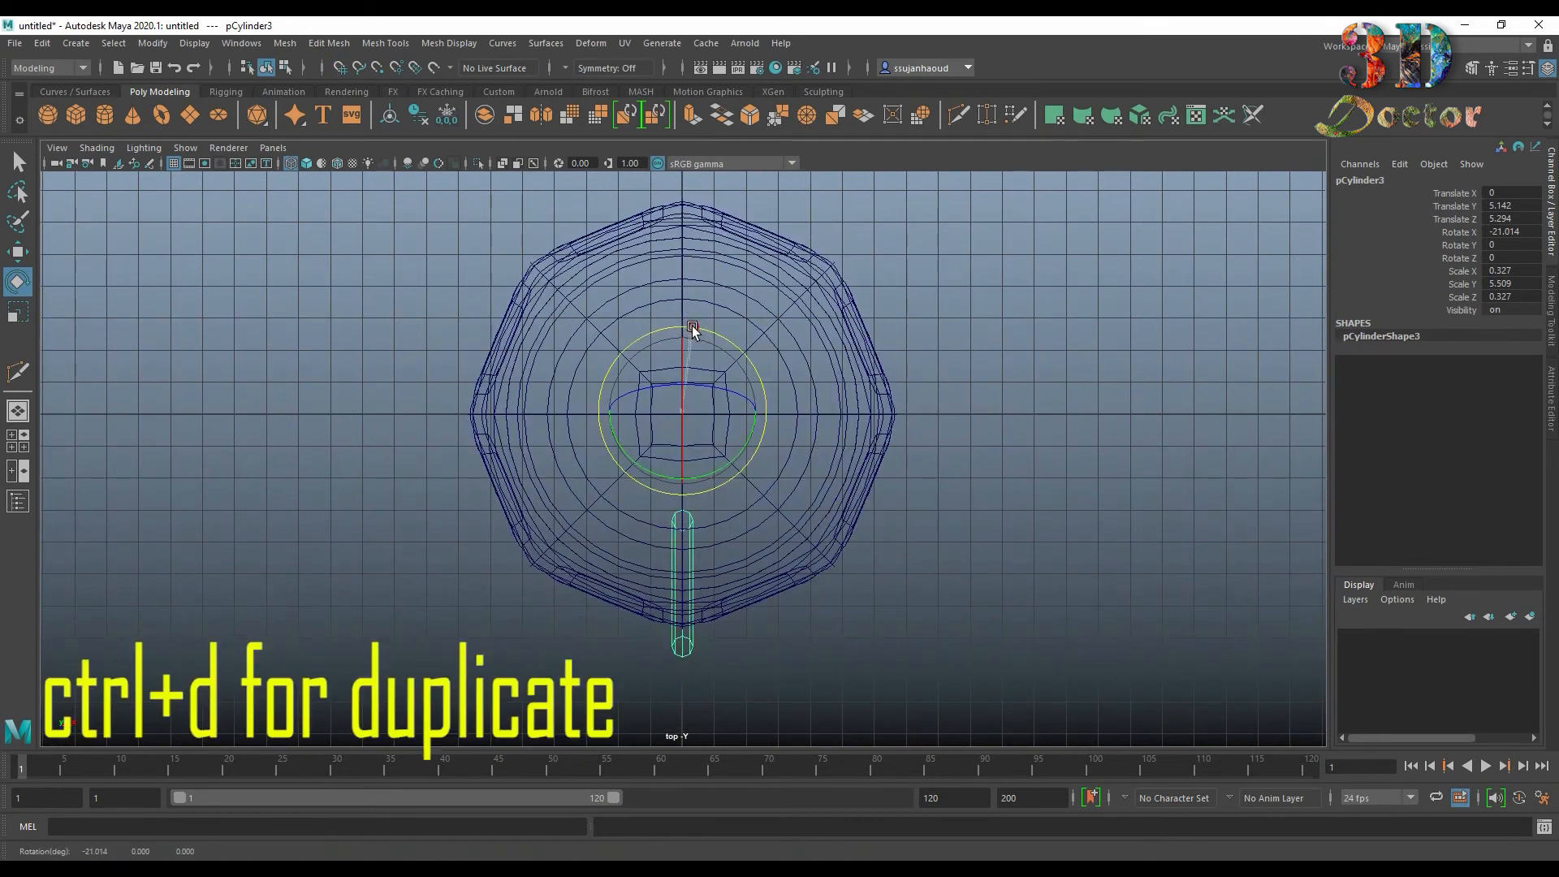
drag(684, 327, 767, 382)
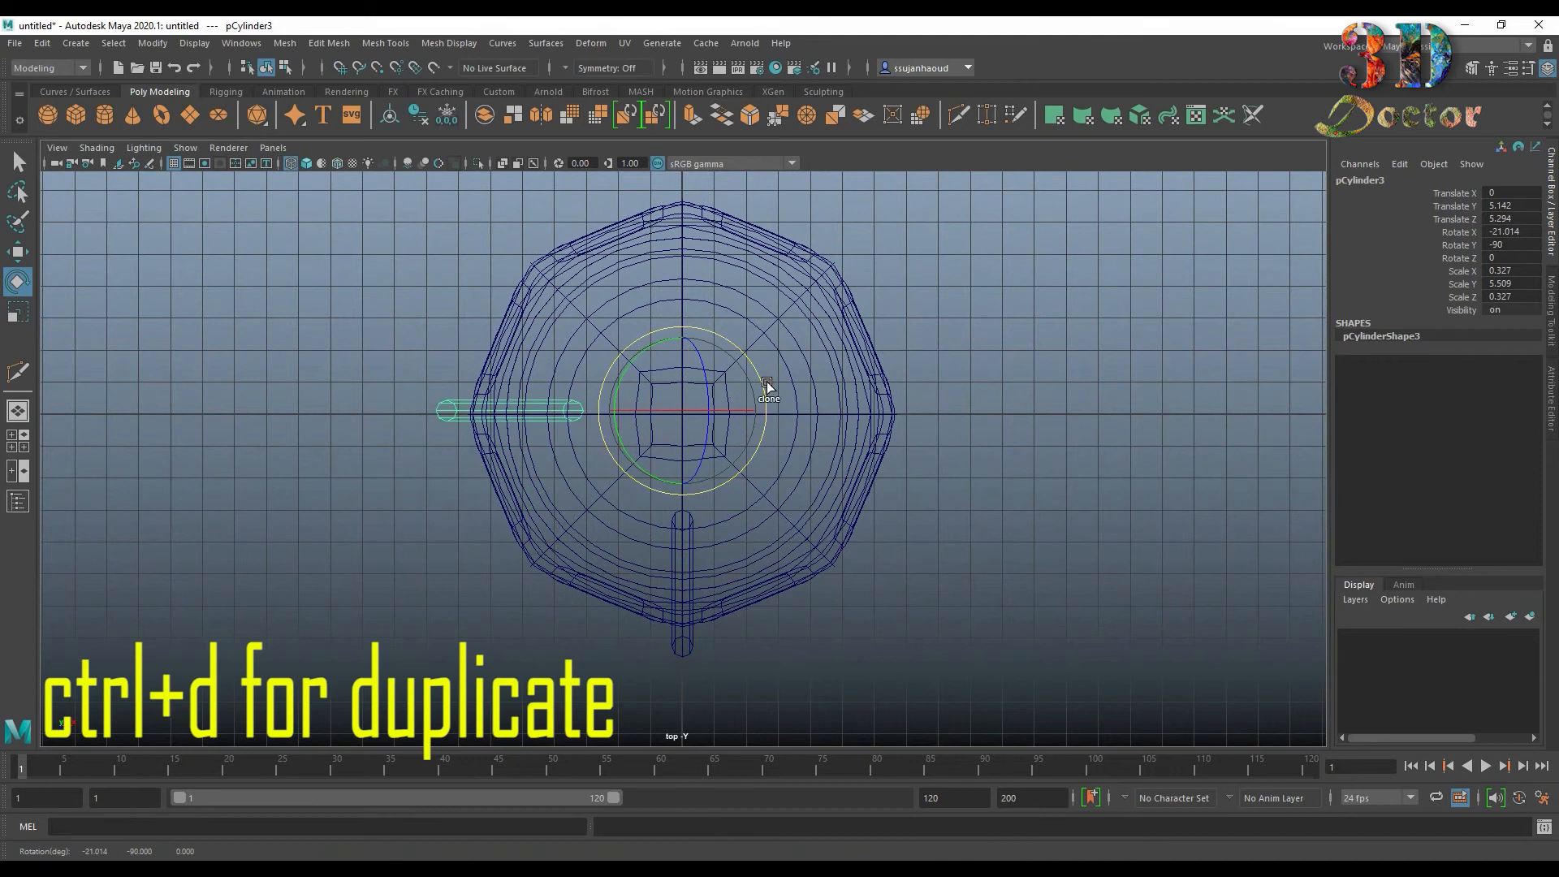
key(shift+d)
key(shift+d)
key(space)
key(space)
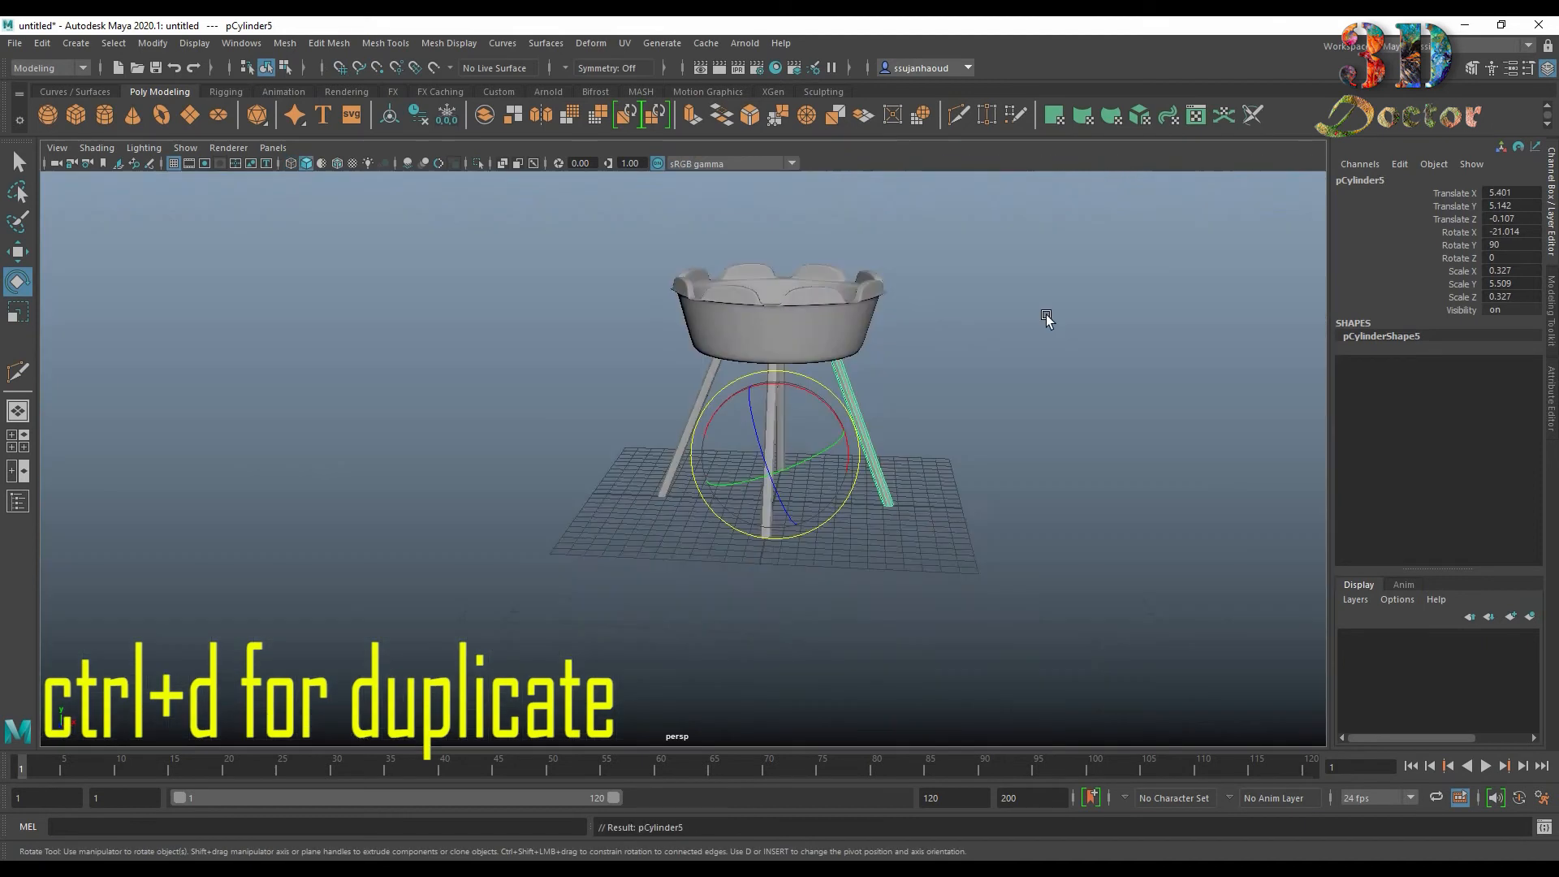
Step: Select all four legs and turn on their smooth mesh preview
scroll(1025, 327, up, 4)
alt+middle_drag(1007, 344, 930, 464)
alt+drag(930, 465, 942, 397)
drag(452, 463, 889, 532)
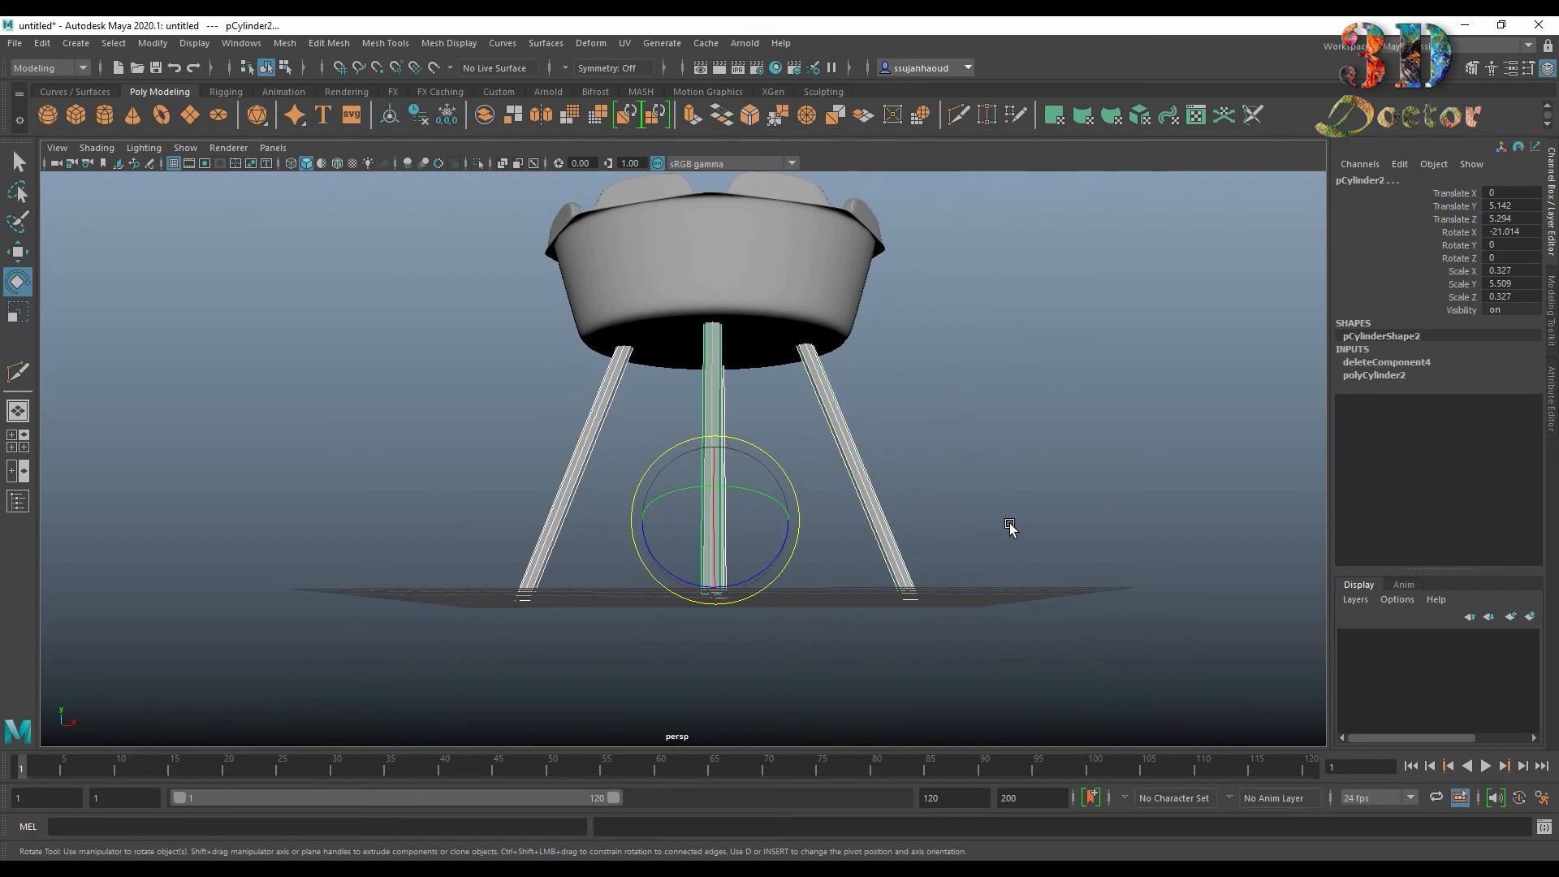
key(3)
key(q)
click(1012, 362)
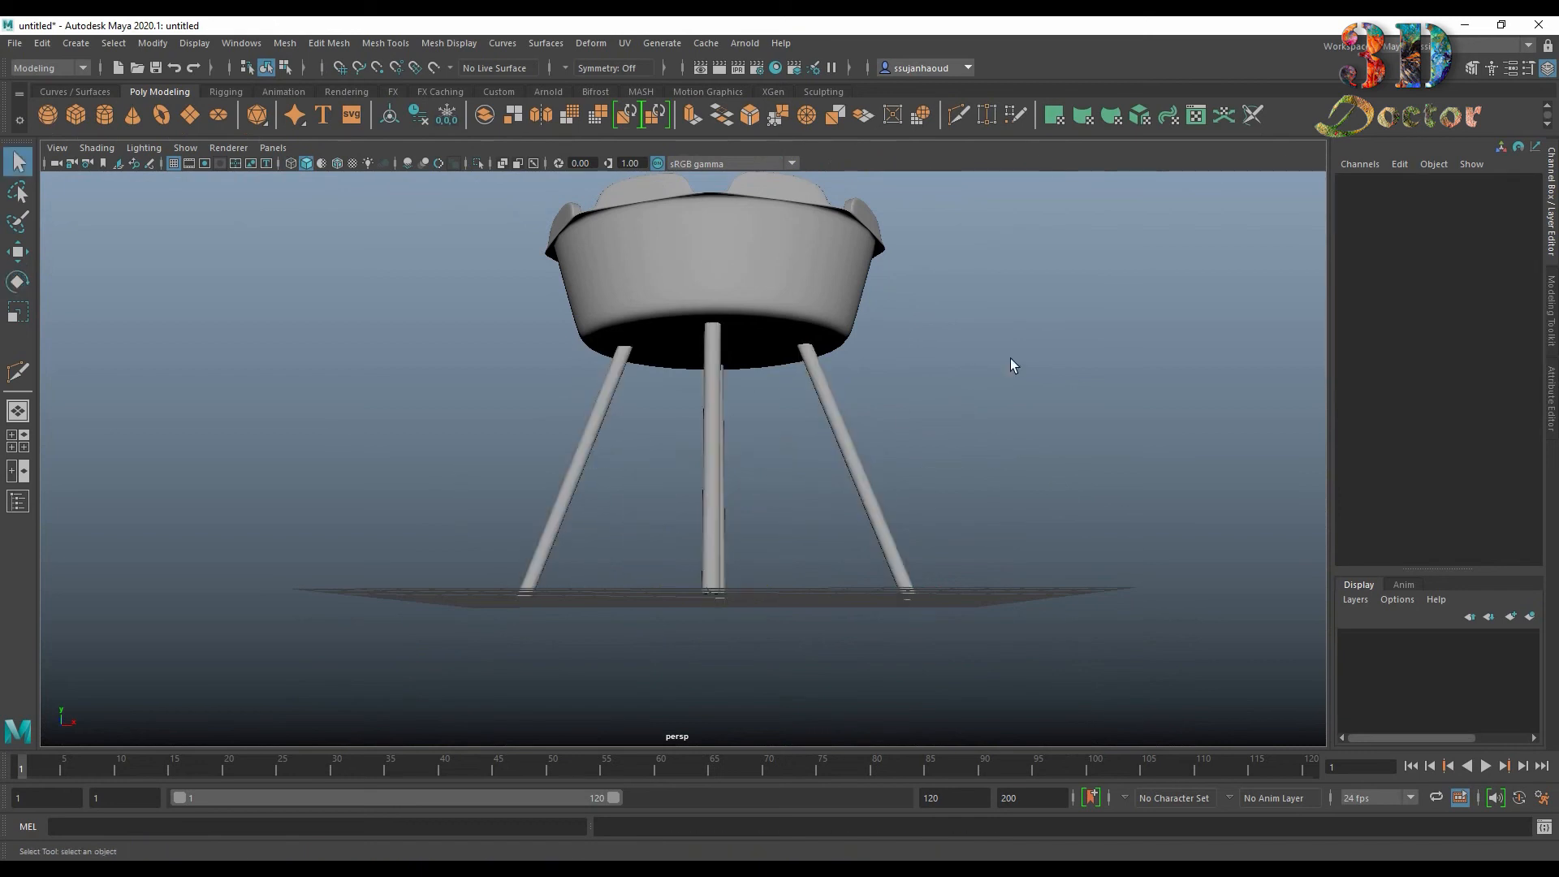
alt+drag(1012, 362, 972, 391)
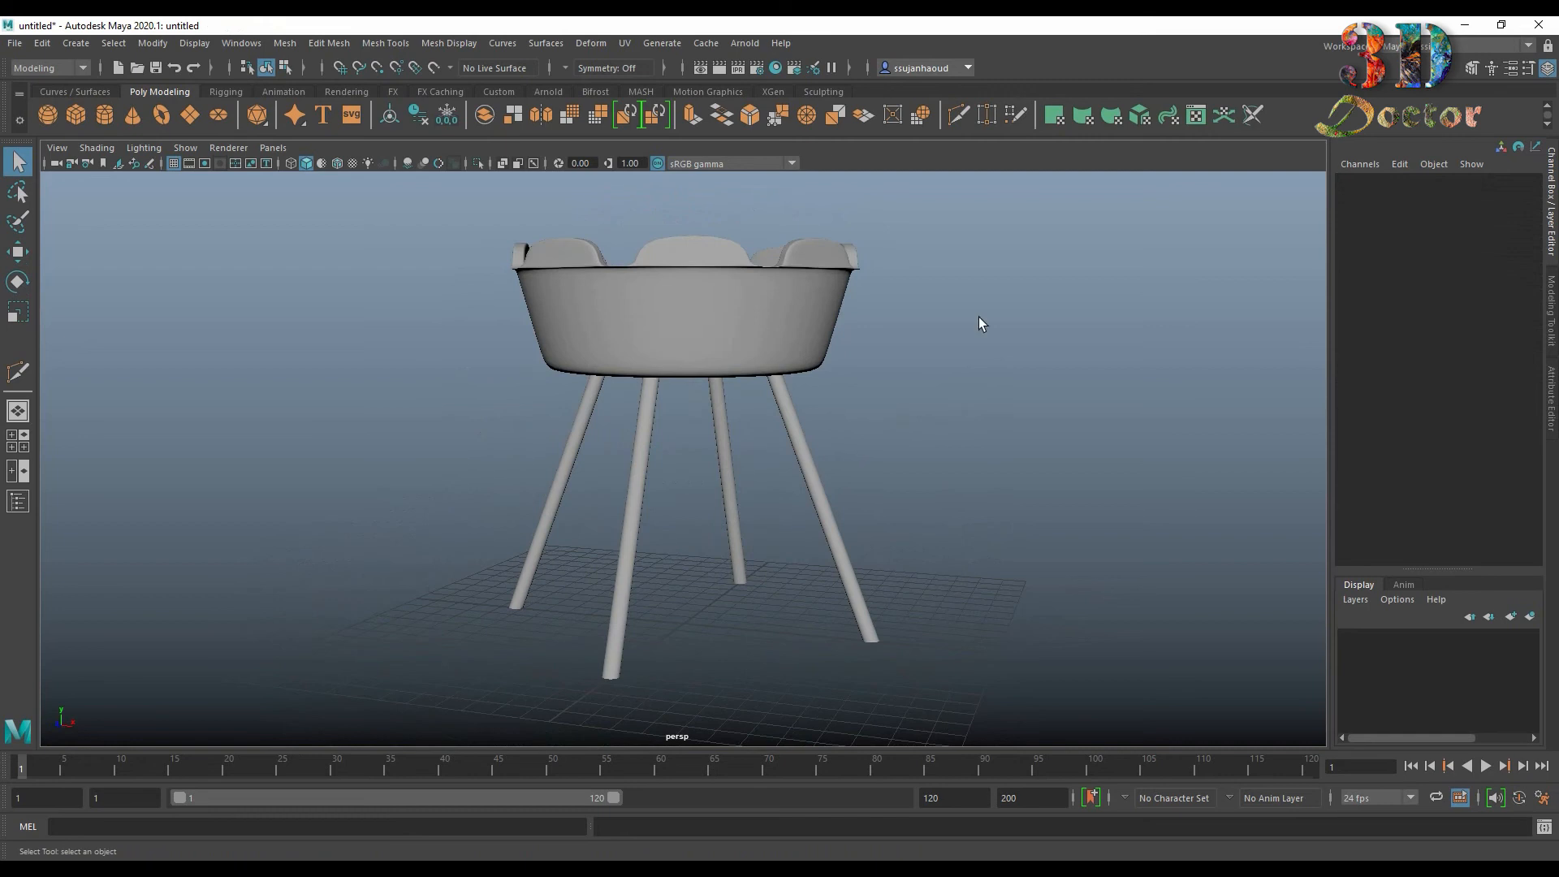
Step: Create a polygon torus with 8 axis subdivisions and 8 height subdivisions
click(162, 116)
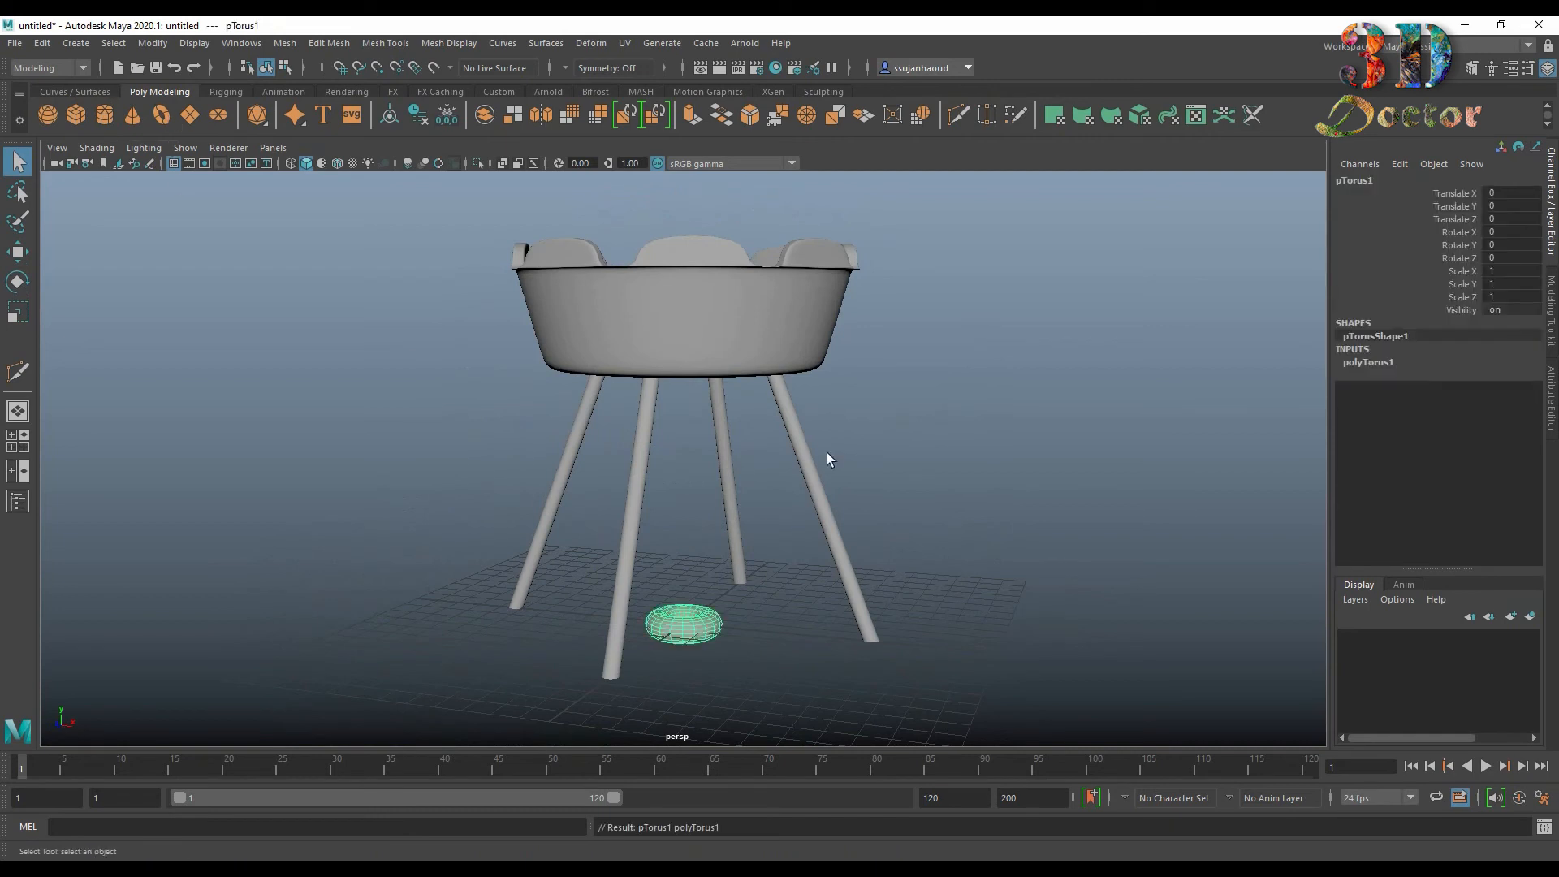
click(1367, 362)
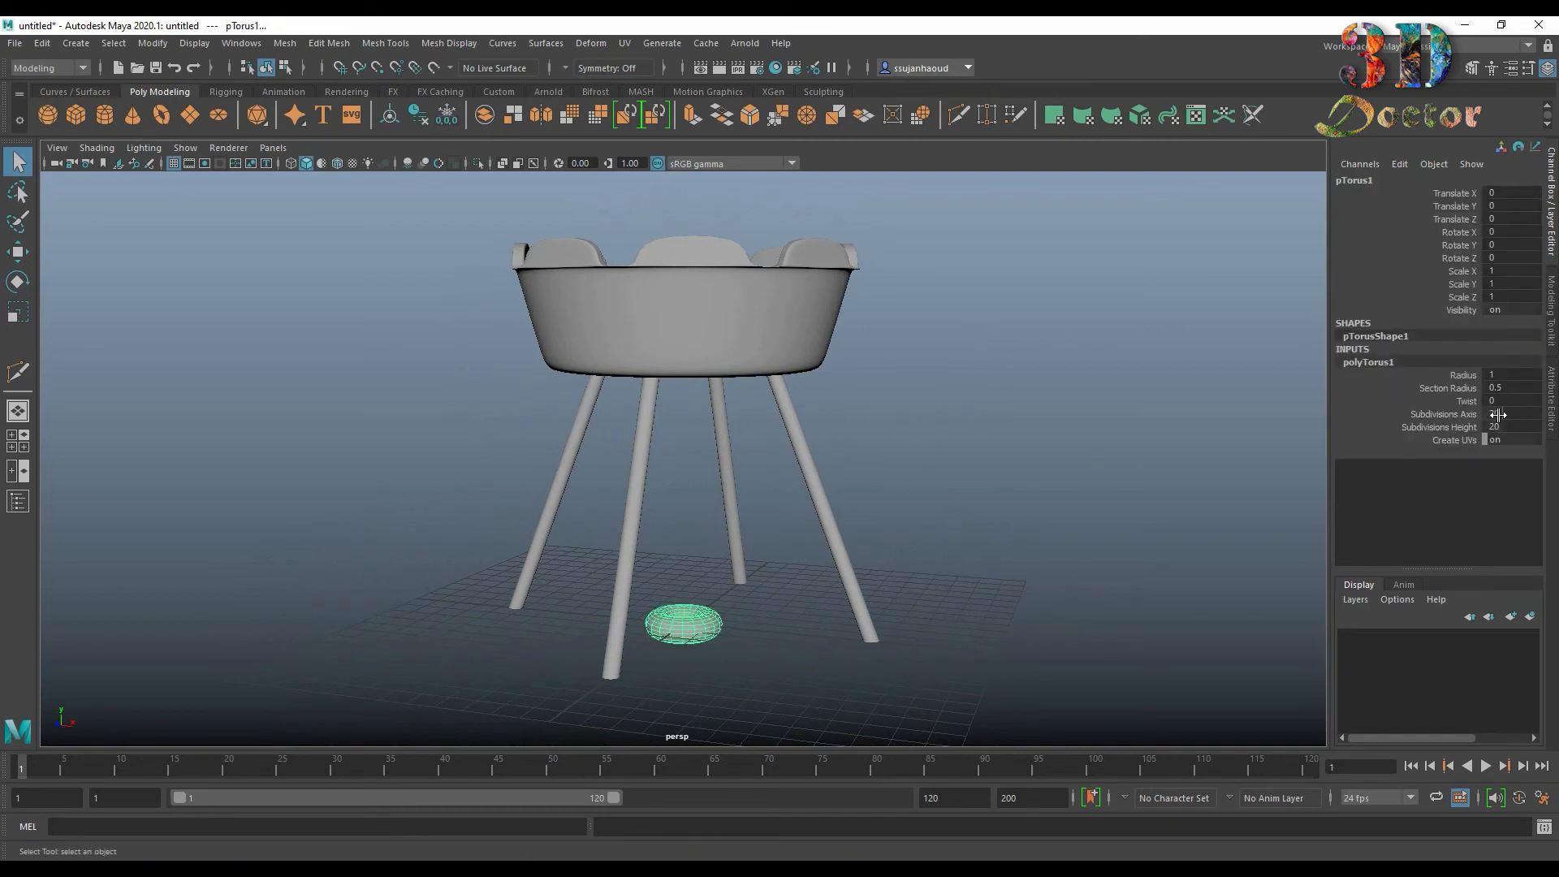
drag(1492, 414, 1505, 431)
key(Return)
click(996, 447)
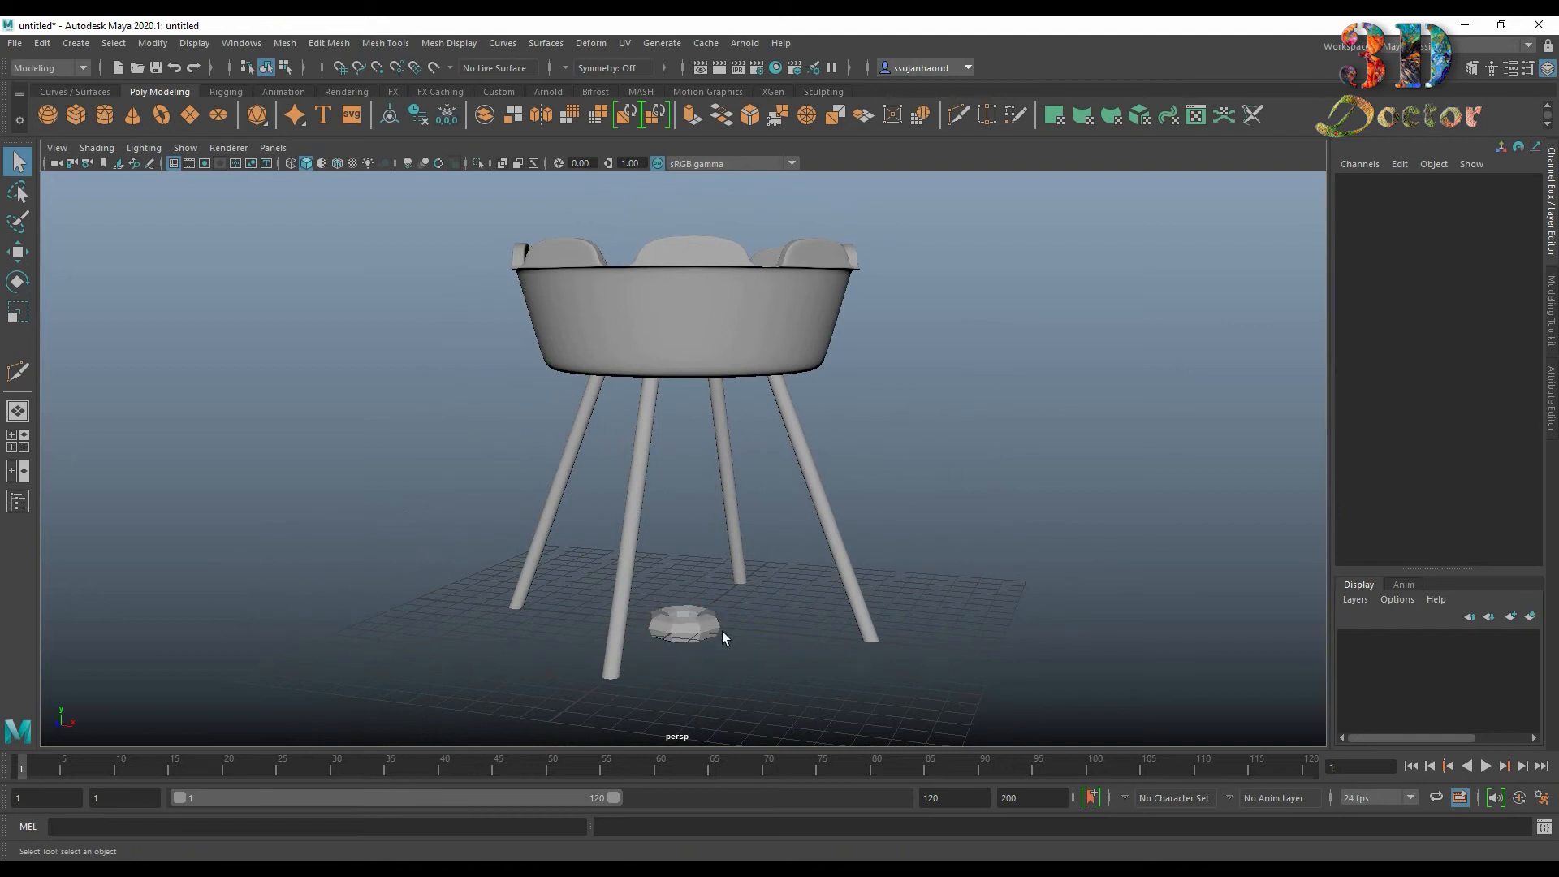
Step: Scale the torus uniformly to about 6.438 and set its section radius to 0.05
click(714, 631)
key(r)
drag(688, 625, 992, 605)
click(1425, 364)
click(1515, 390)
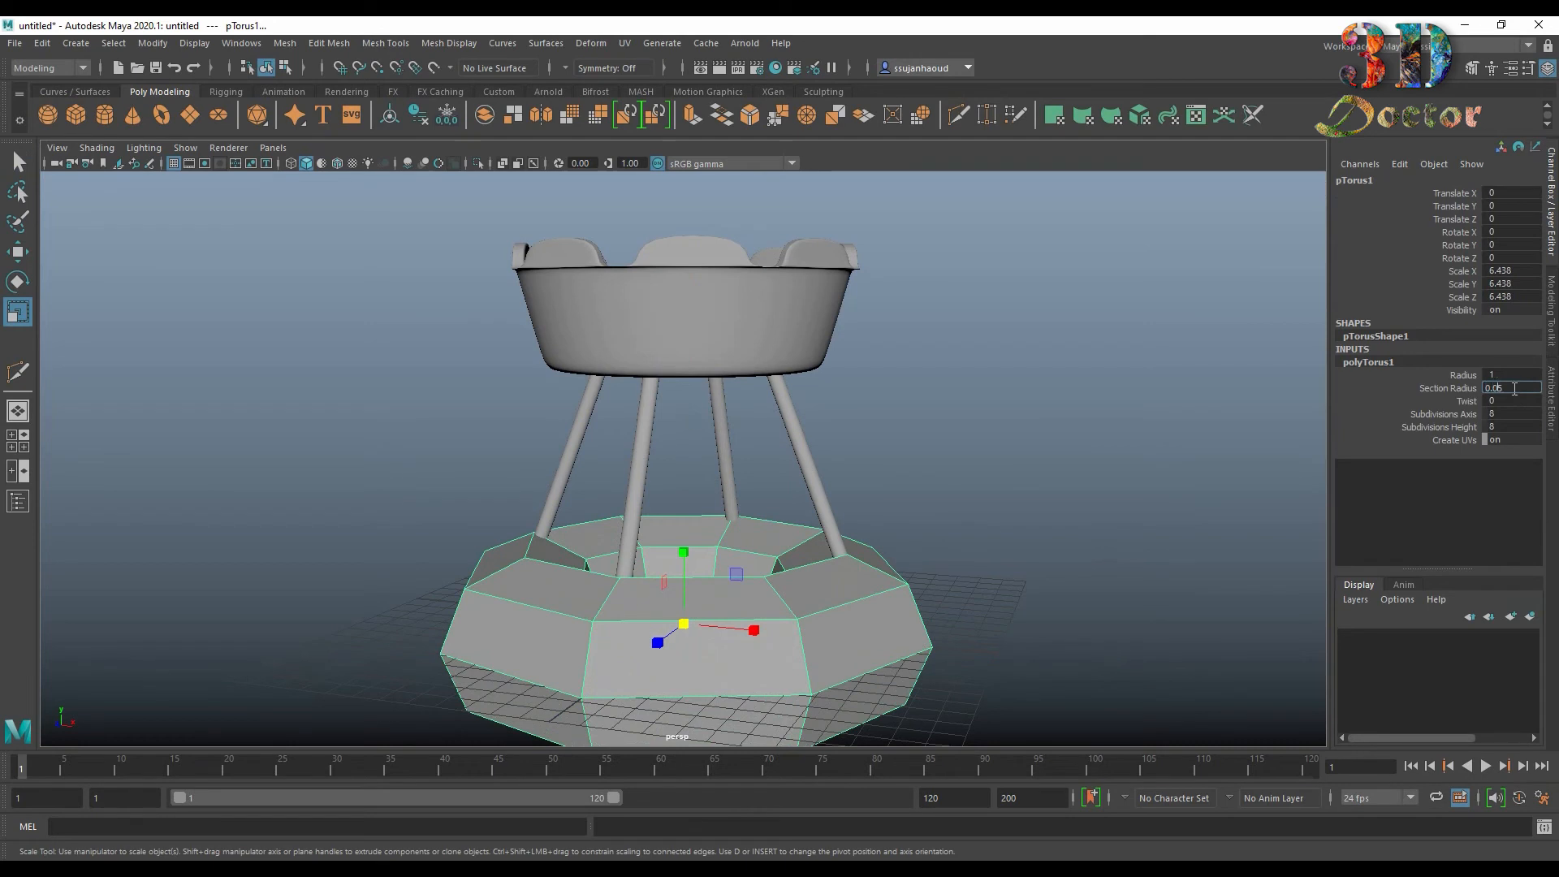
text(0.05)
key(Return)
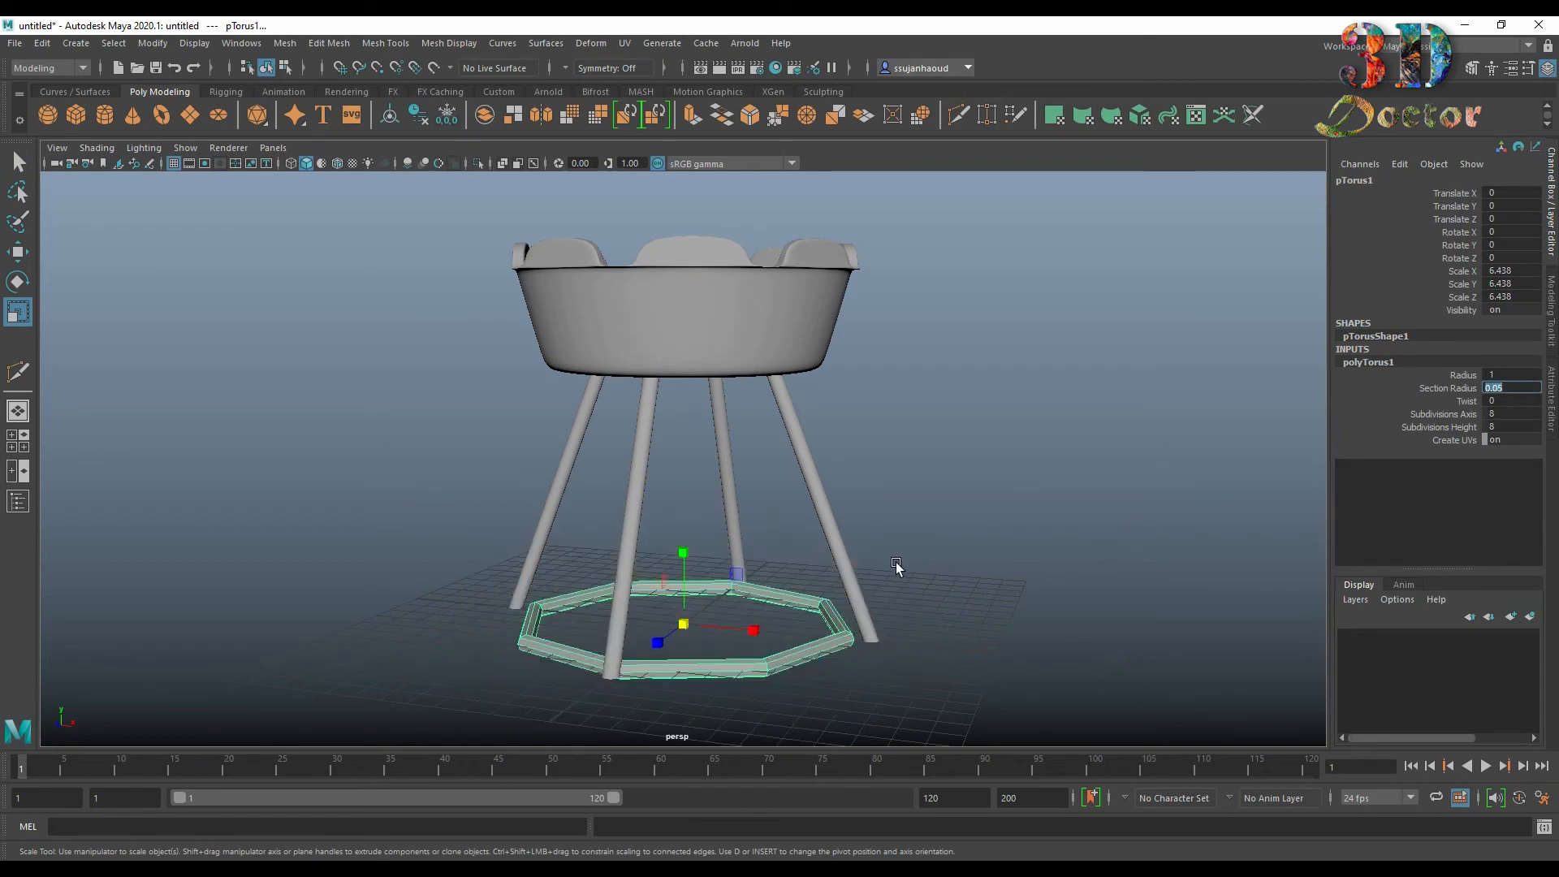
Step: Raise the torus to about 3.915 on Y between the legs and turn on its smooth preview
text(w)
click(809, 689)
click(792, 668)
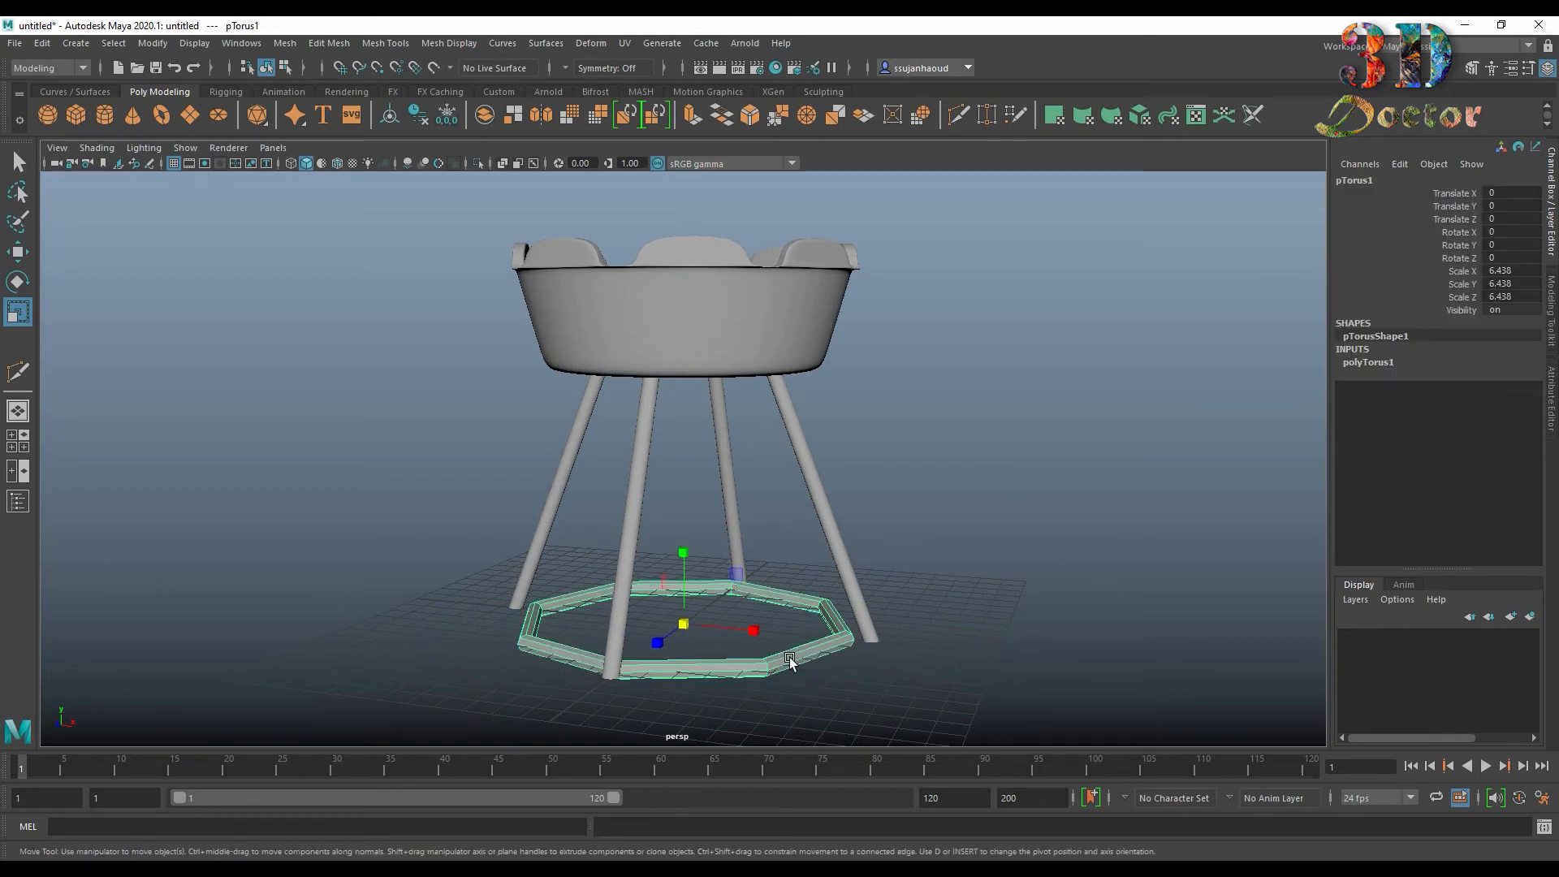
key(w)
drag(685, 557, 691, 460)
key(3)
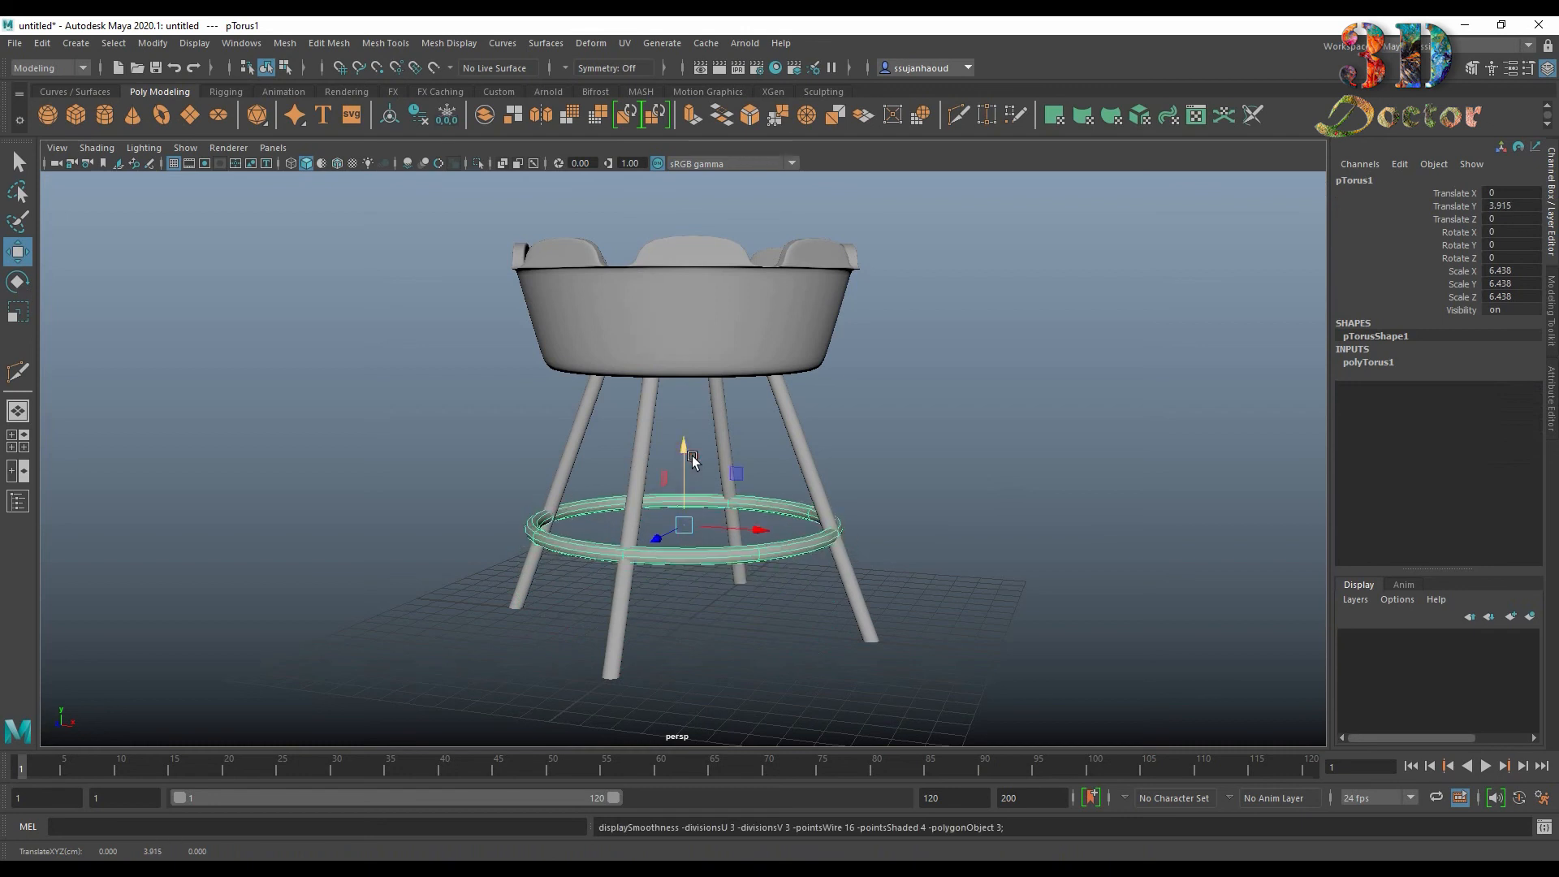
Step: Scale the ring up uniformly so it wraps around the outside of the four legs
alt+right_drag(750, 507, 738, 591)
alt+middle_drag(738, 592, 769, 463)
alt+drag(769, 463, 761, 493)
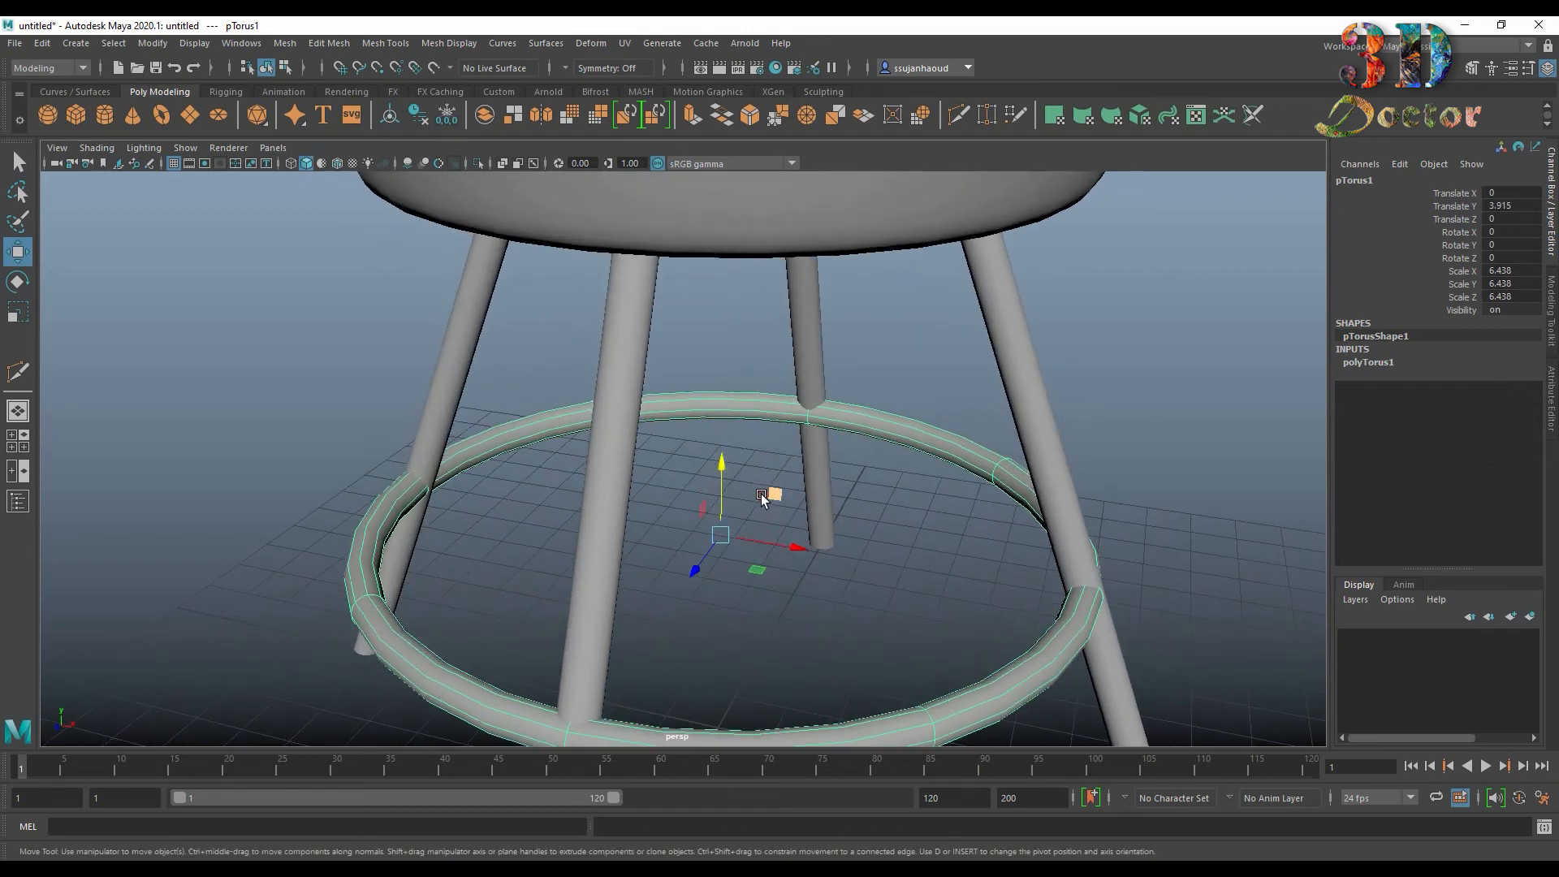
key(r)
mouse_move(759, 529)
middle_down()
mouse_move(734, 536)
mouse_move(785, 539)
middle_up()
alt+drag(845, 546, 876, 536)
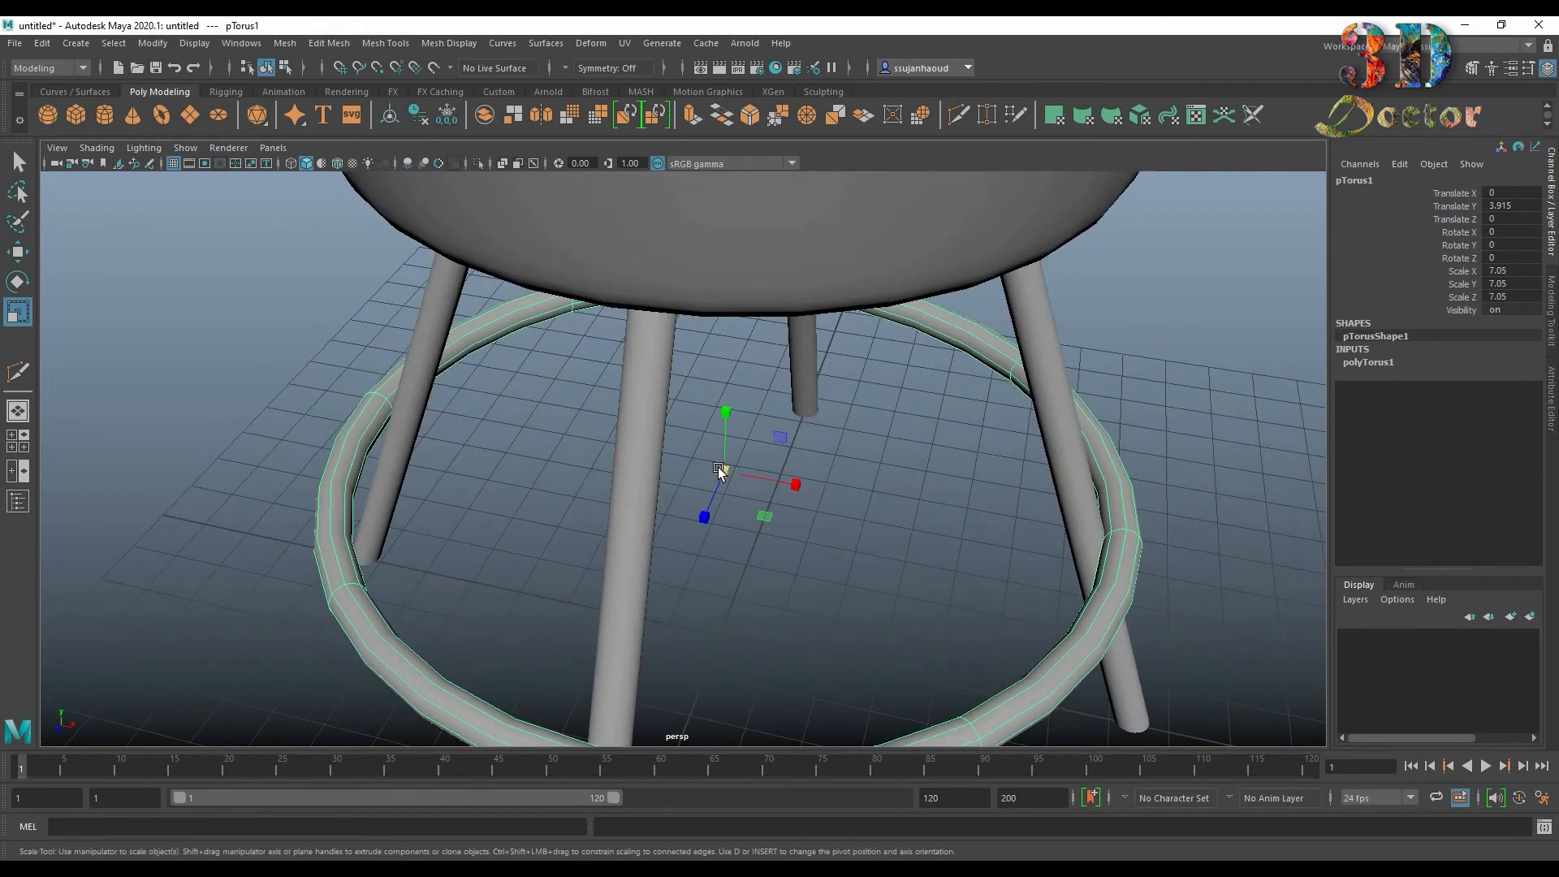
drag(725, 469, 782, 596)
click(1086, 448)
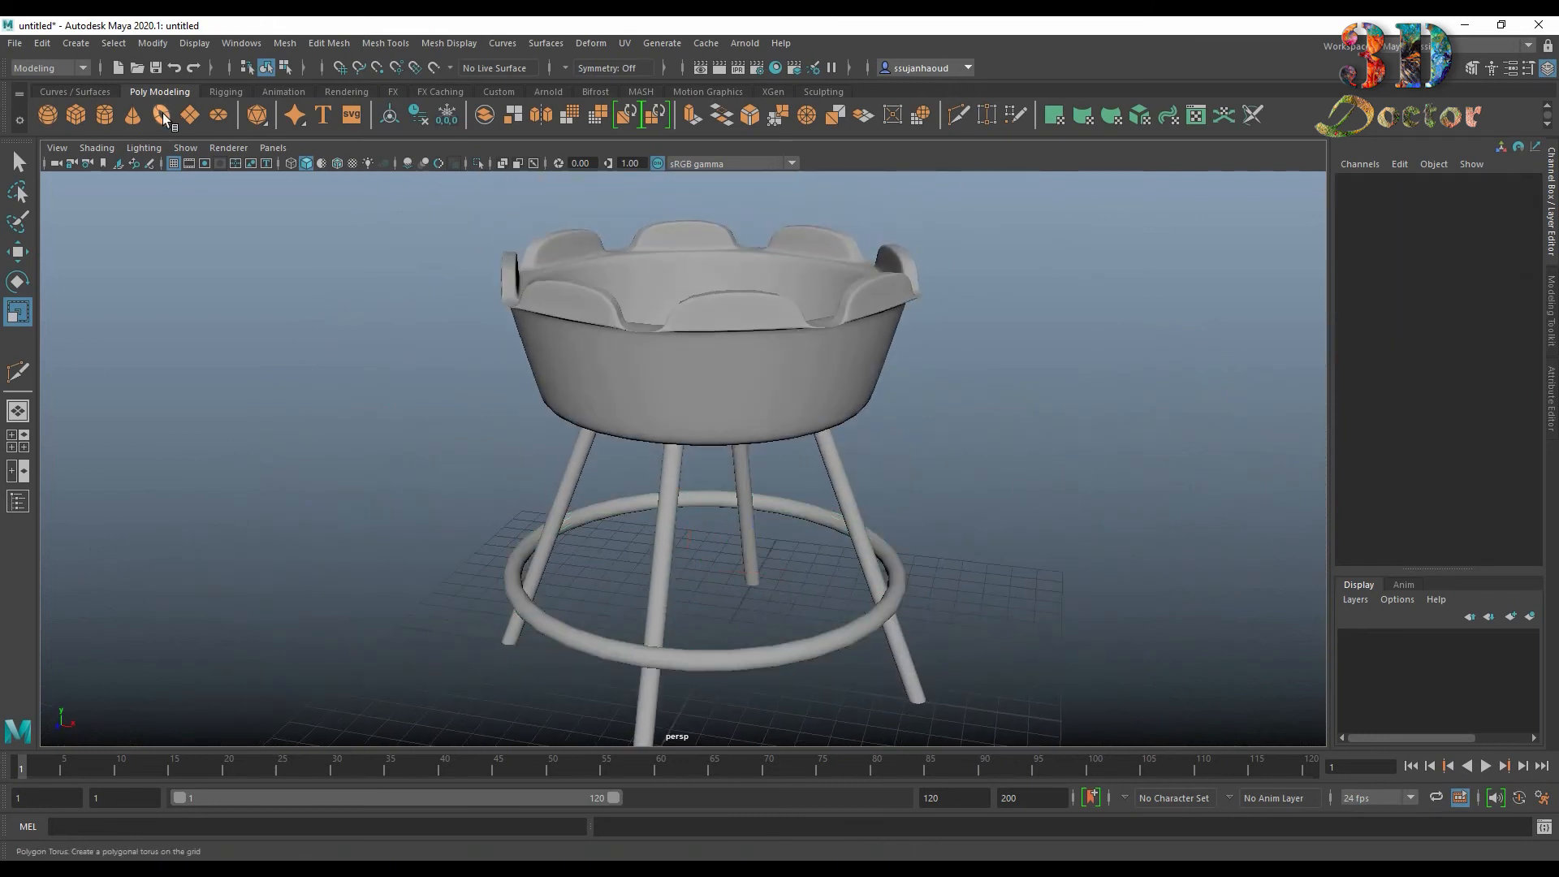
Step: Create a second polygon torus with 8 axis and 8 height subdivisions and a thin section radius
click(162, 114)
click(1382, 362)
text(8)
key(Return)
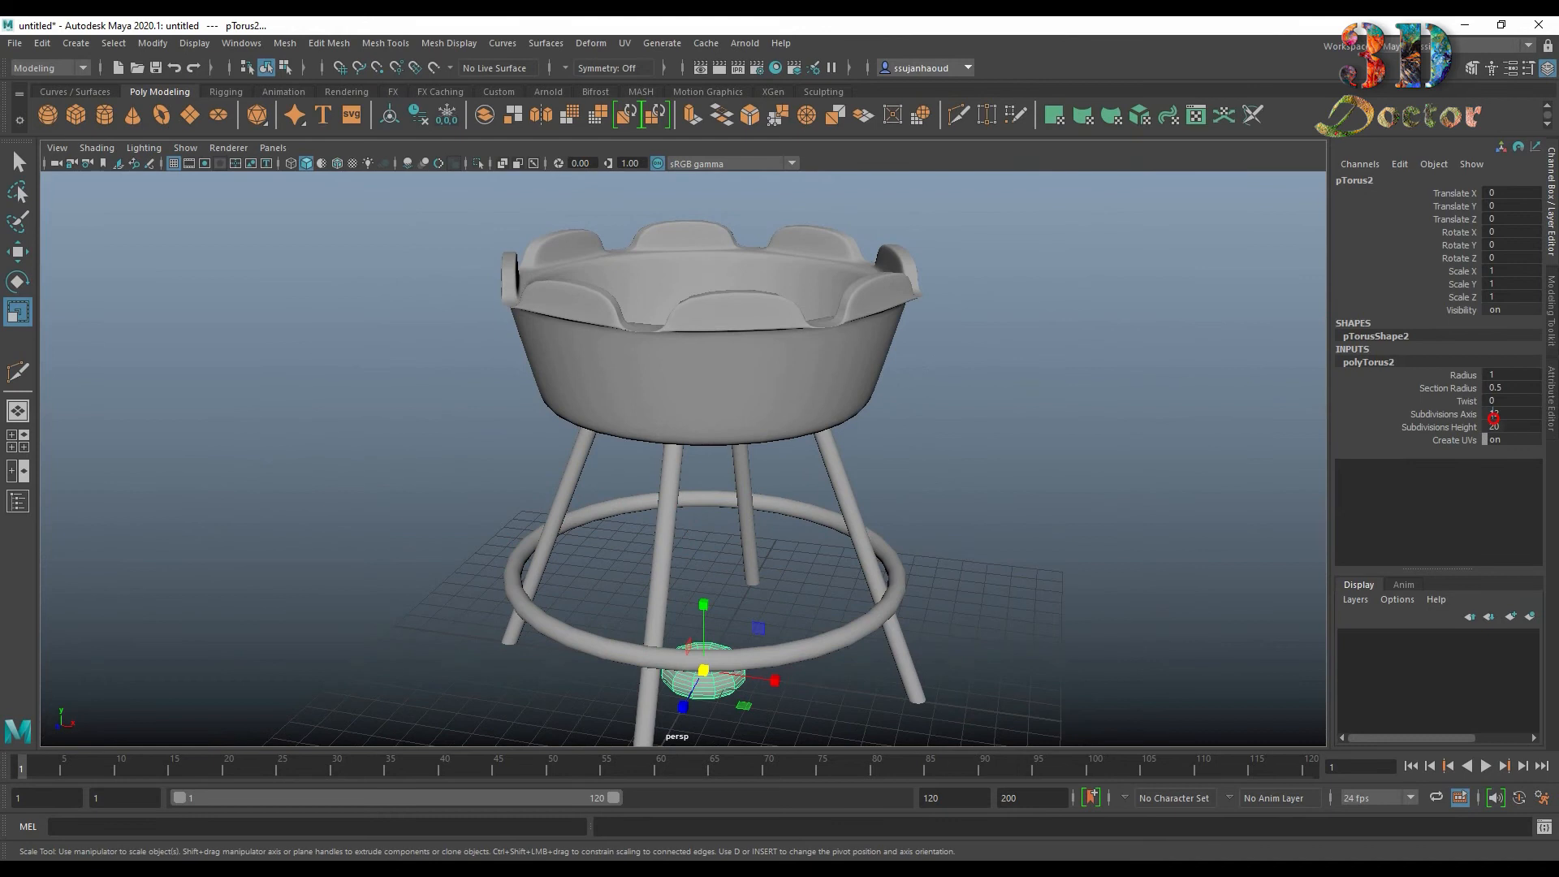
click(1506, 423)
click(1514, 387)
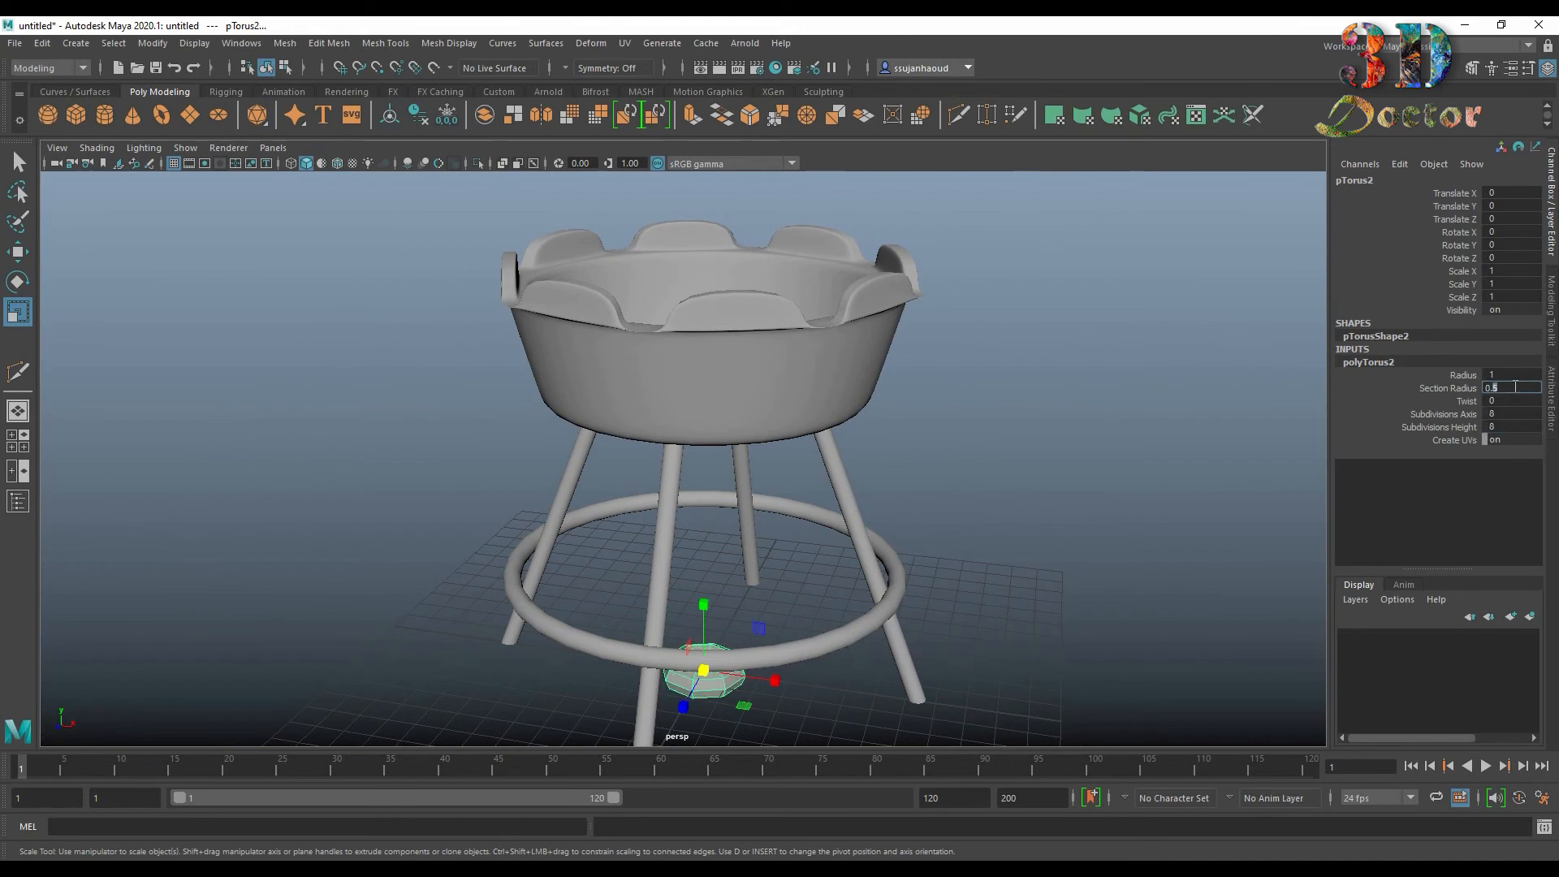
key(Return)
click(1080, 495)
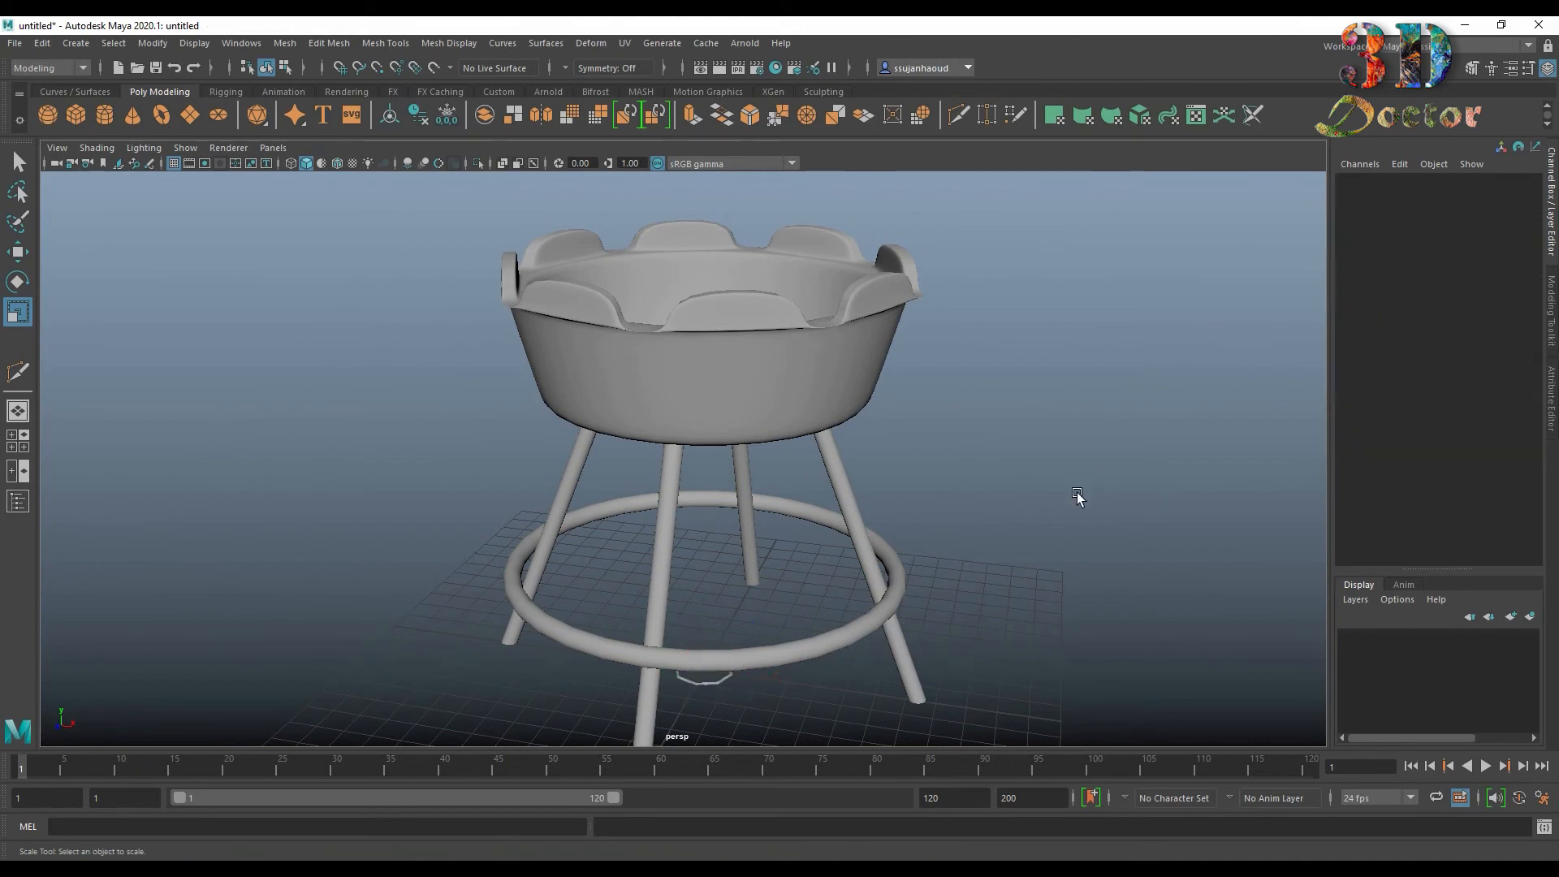
Step: Scale the second torus uniformly to about 4.514 and raise it to about 3.786 on Y inside the outer ring
click(715, 682)
drag(703, 670, 852, 675)
key(w)
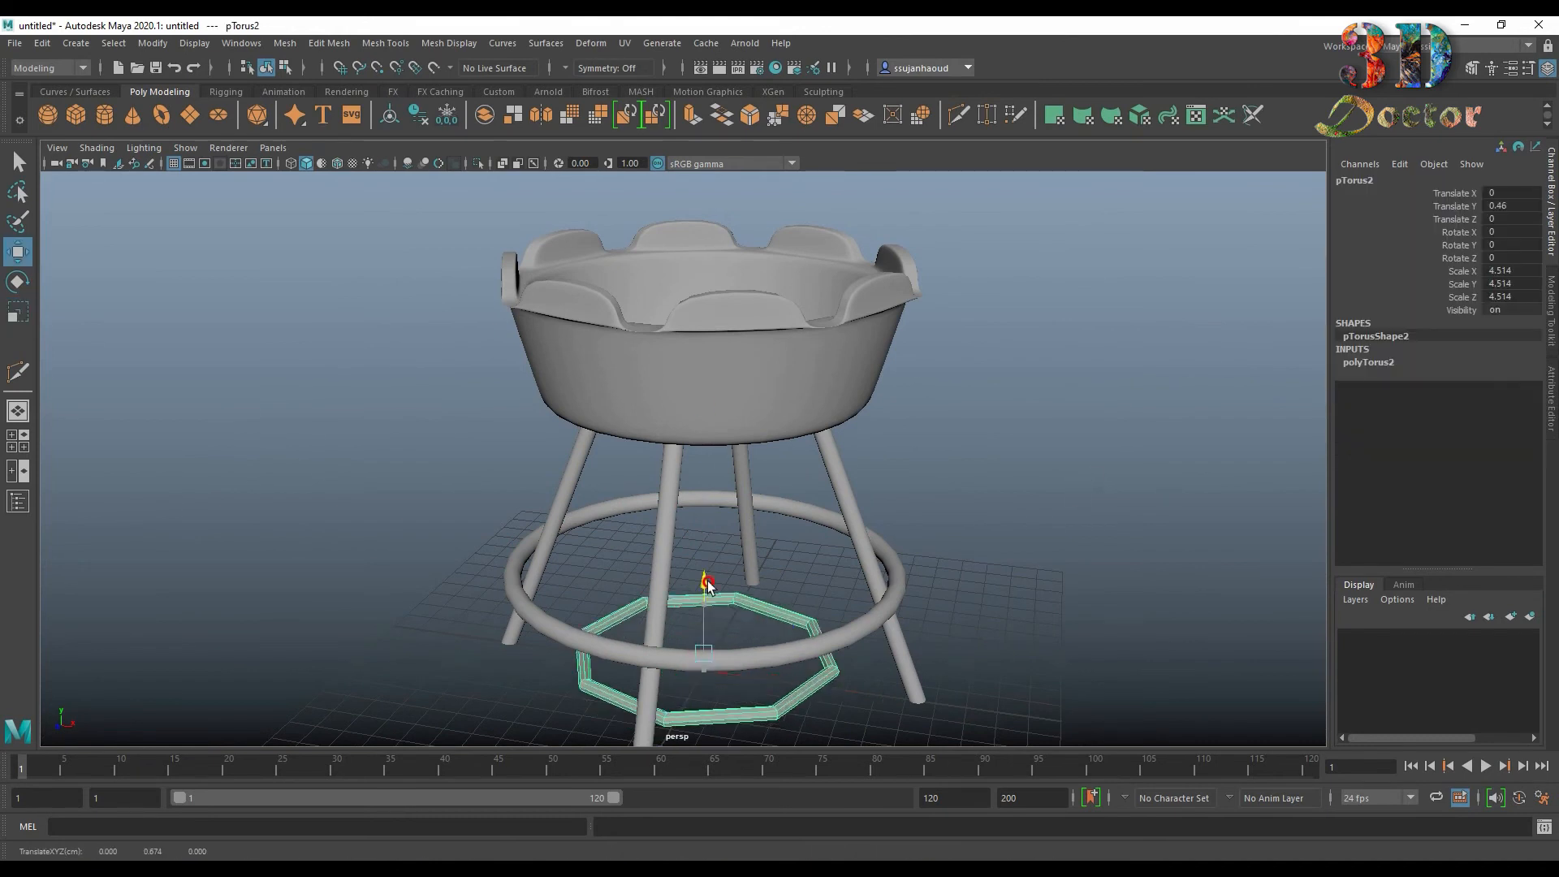
drag(704, 601, 724, 455)
scroll(724, 520, up, 4)
drag(724, 527, 725, 515)
key(space)
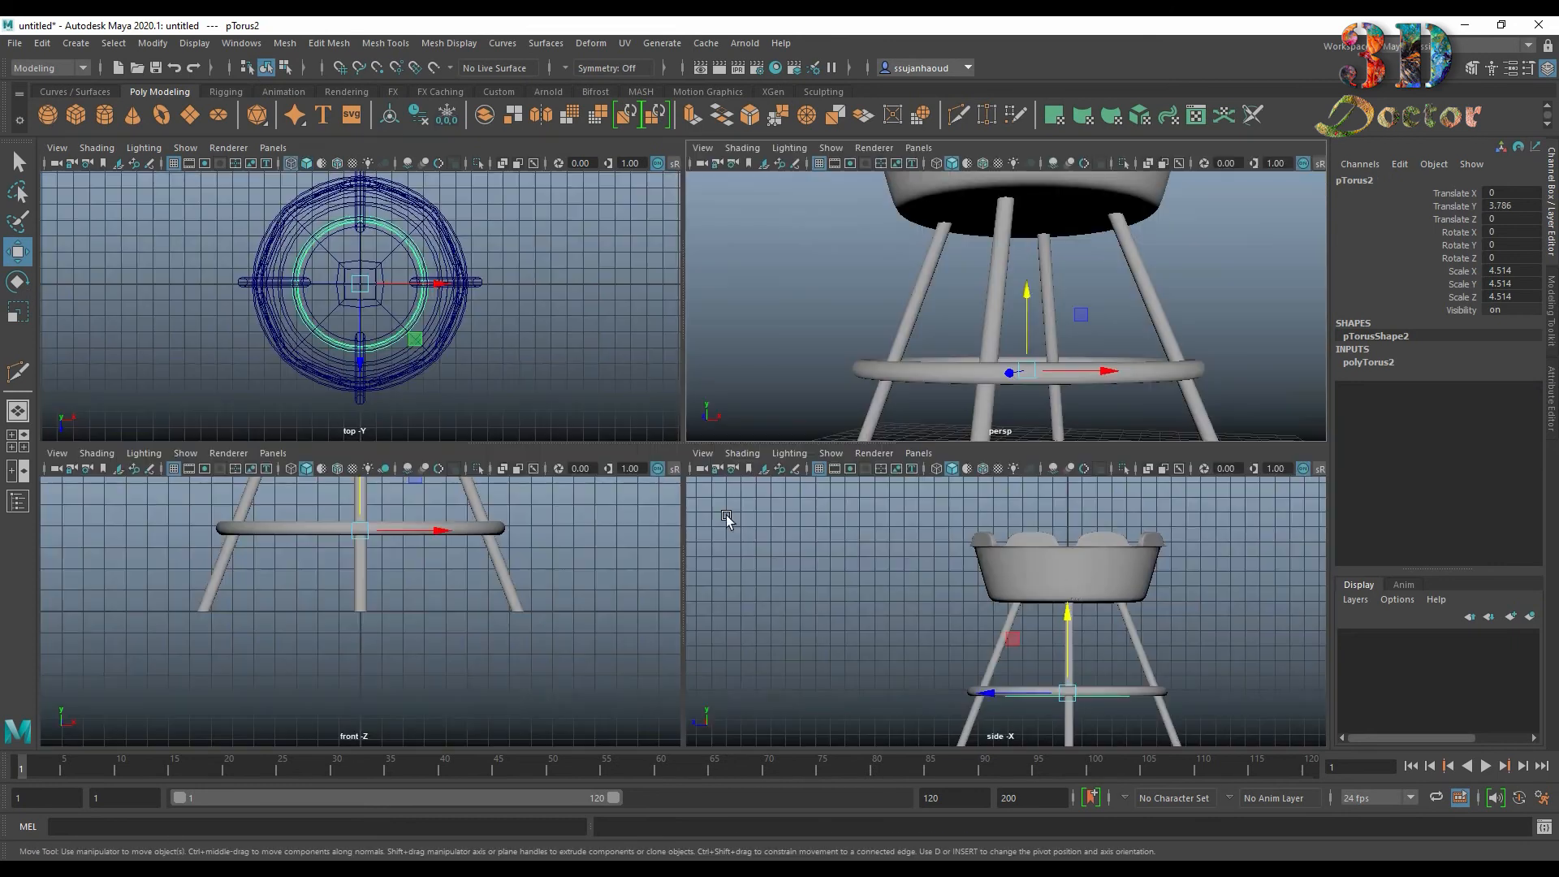
Step: Raise the second torus to about 3.915 on Y so it sits level with the outer ring
key(space)
scroll(1042, 609, up, 2)
drag(841, 597, 841, 595)
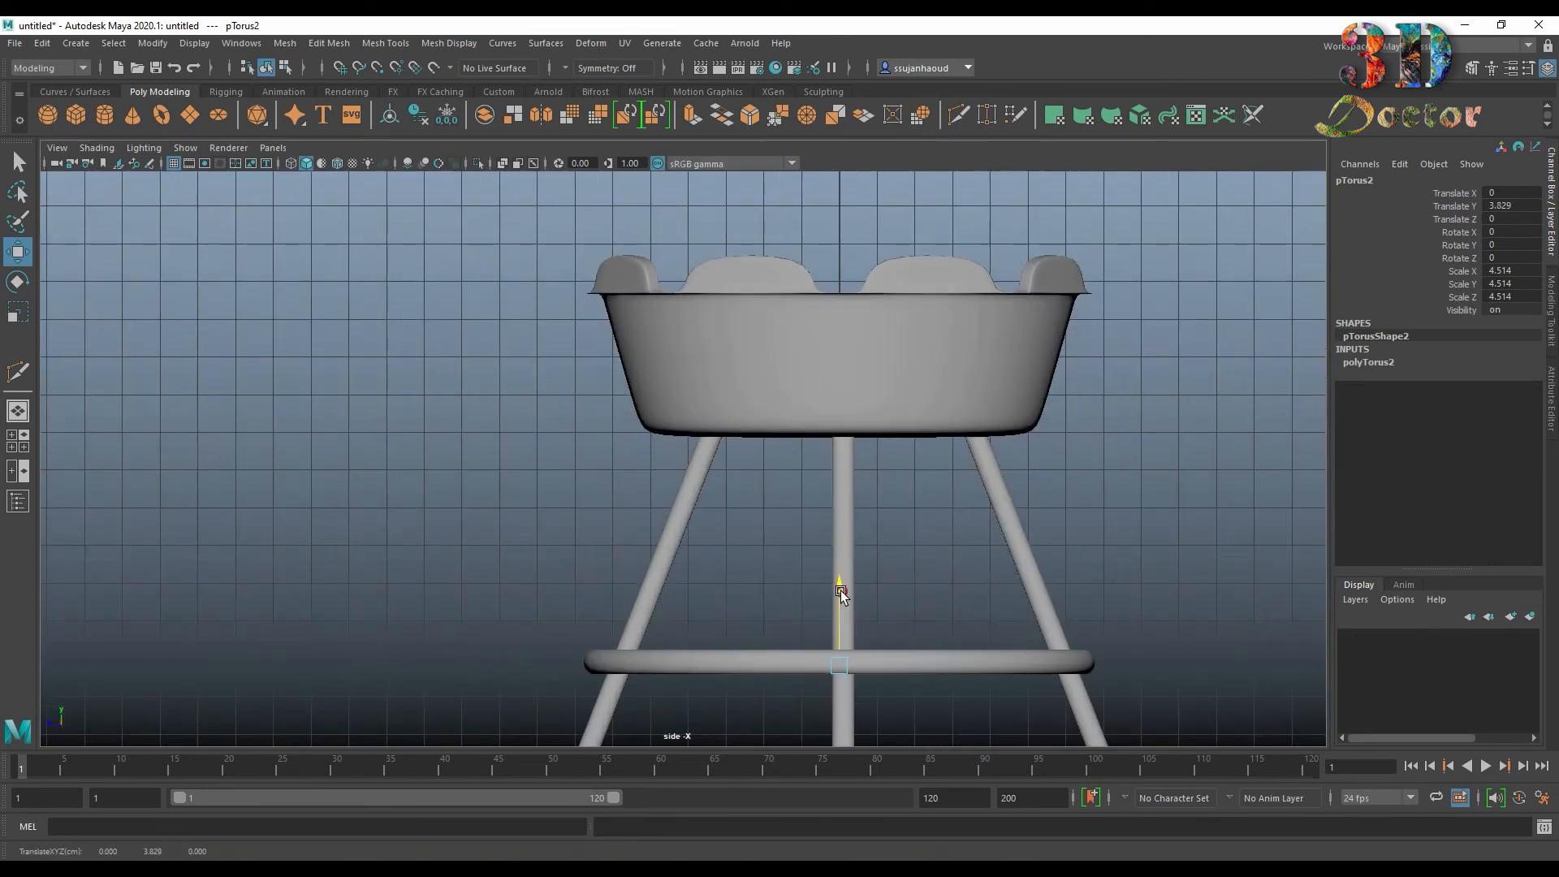
click(289, 162)
scroll(799, 469, up, 2)
scroll(785, 464, up, 2)
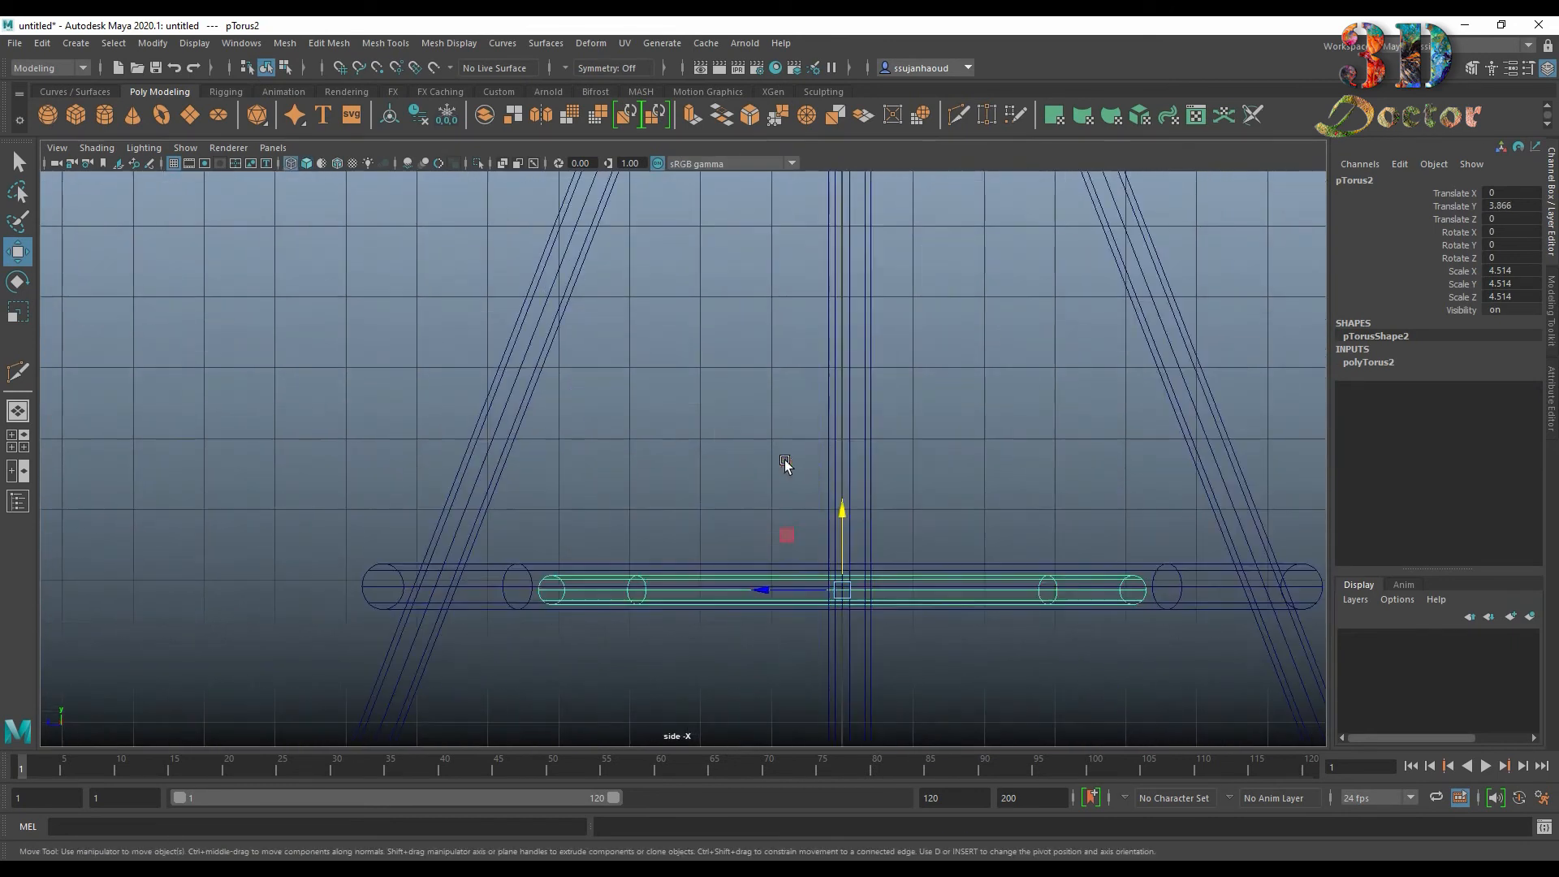
drag(842, 524, 842, 511)
key(space)
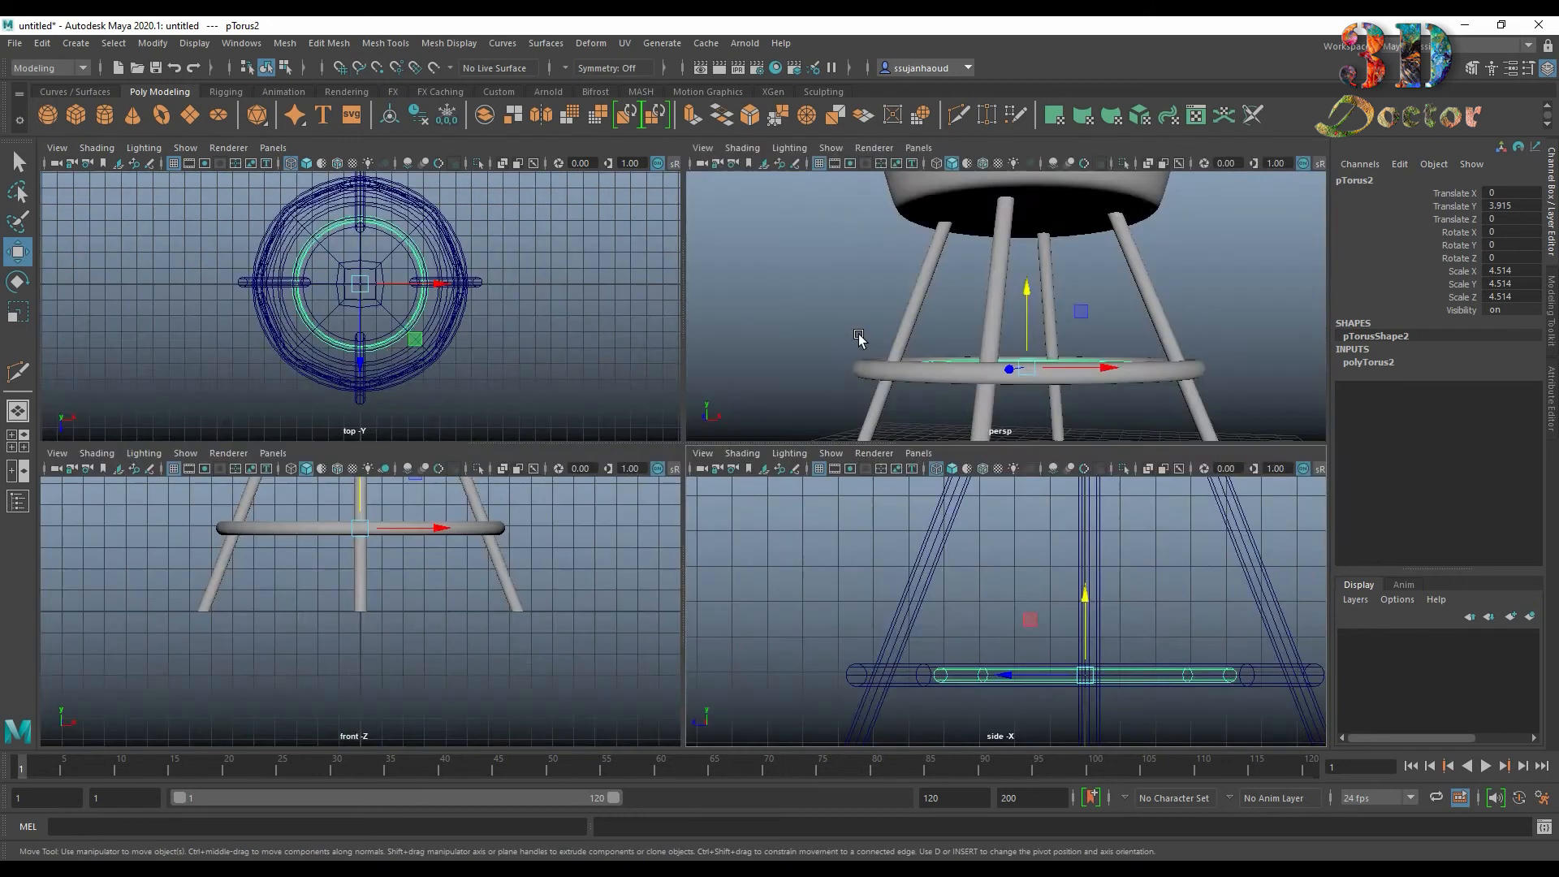
Step: Scale the second torus uniformly to about 5.877 so it reaches the inner side of the four legs
key(space)
alt+drag(828, 422, 786, 550)
alt+middle_drag(786, 550, 784, 395)
key(r)
drag(707, 464, 811, 469)
scroll(811, 470, up, 4)
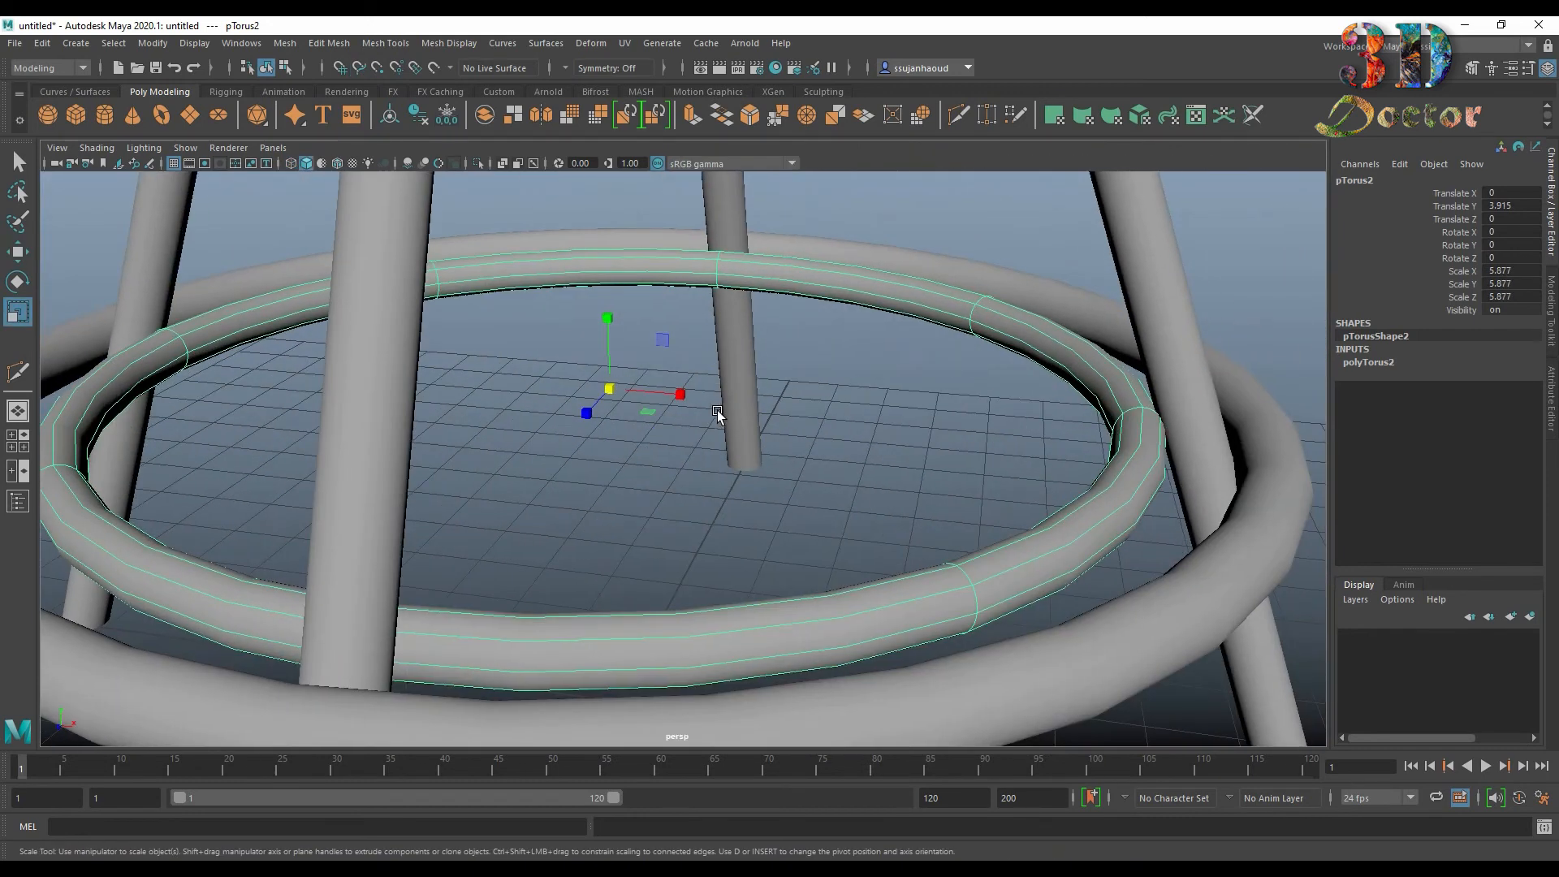
Step: Set the second torus's section radius to 0.06
click(1368, 362)
double_click(1517, 388)
text(0.0)
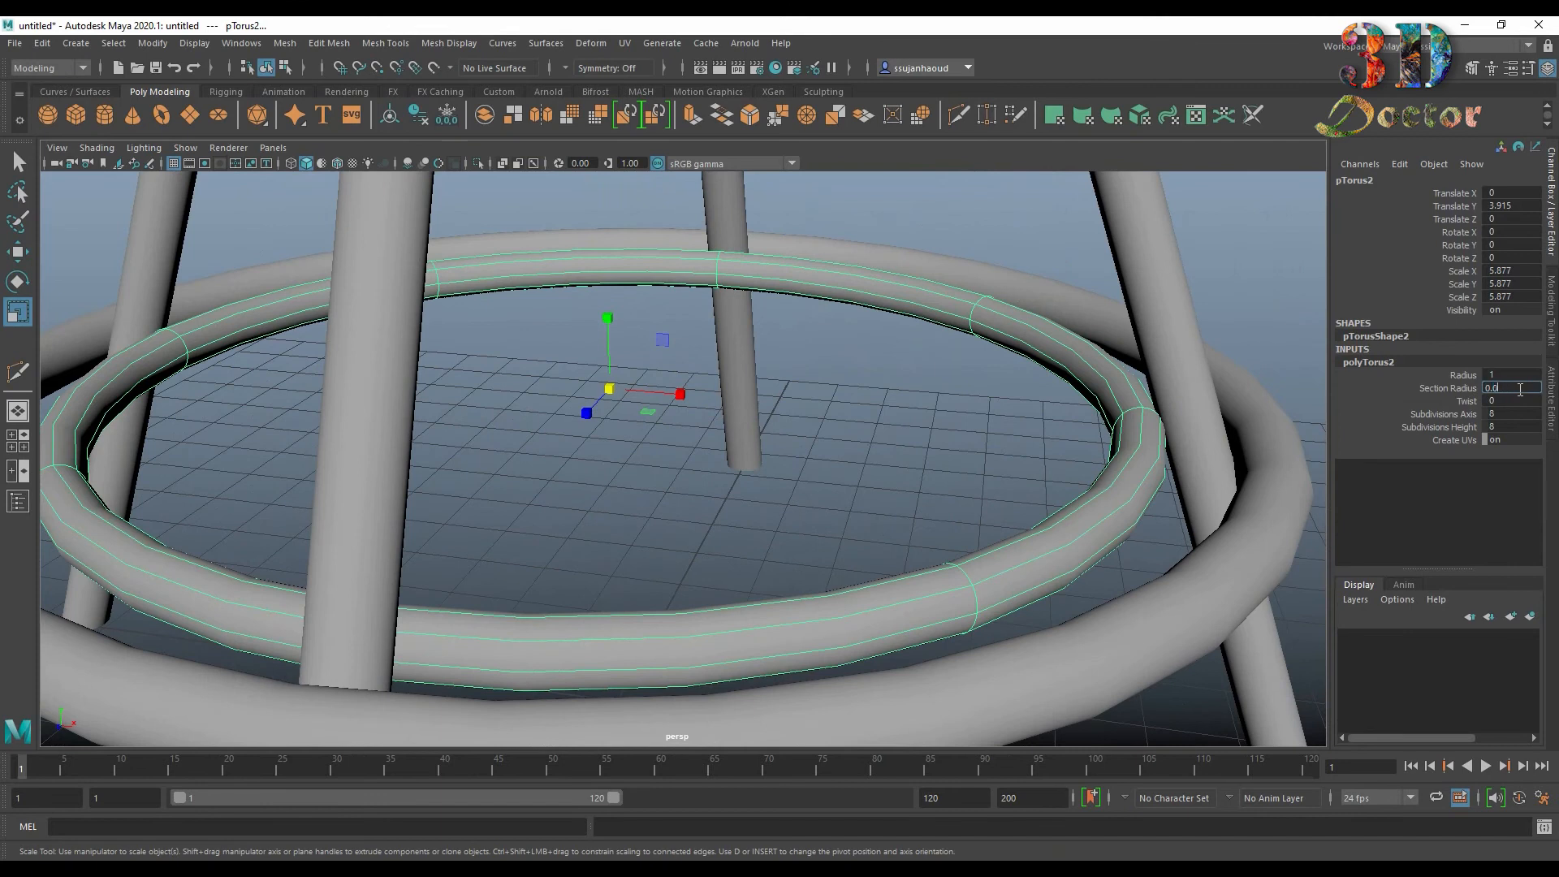
text(6)
key(Return)
Step: Scale the second torus uniformly down to about 5.774 inside the outer ring and deselect it
click(903, 462)
click(1011, 529)
drag(610, 390, 595, 390)
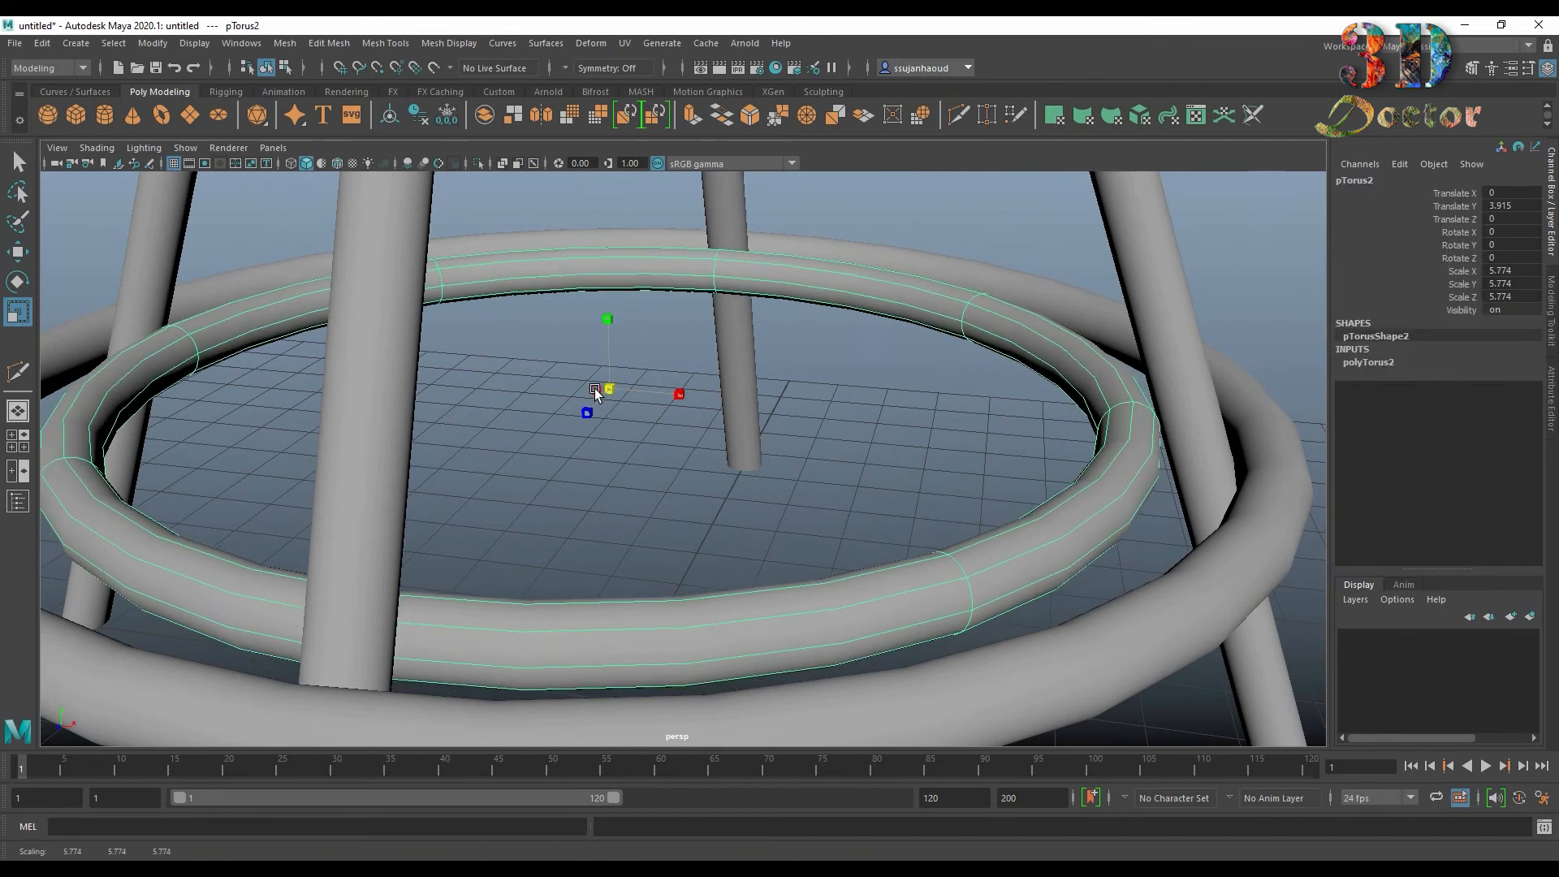
scroll(630, 420, down, 8)
click(701, 412)
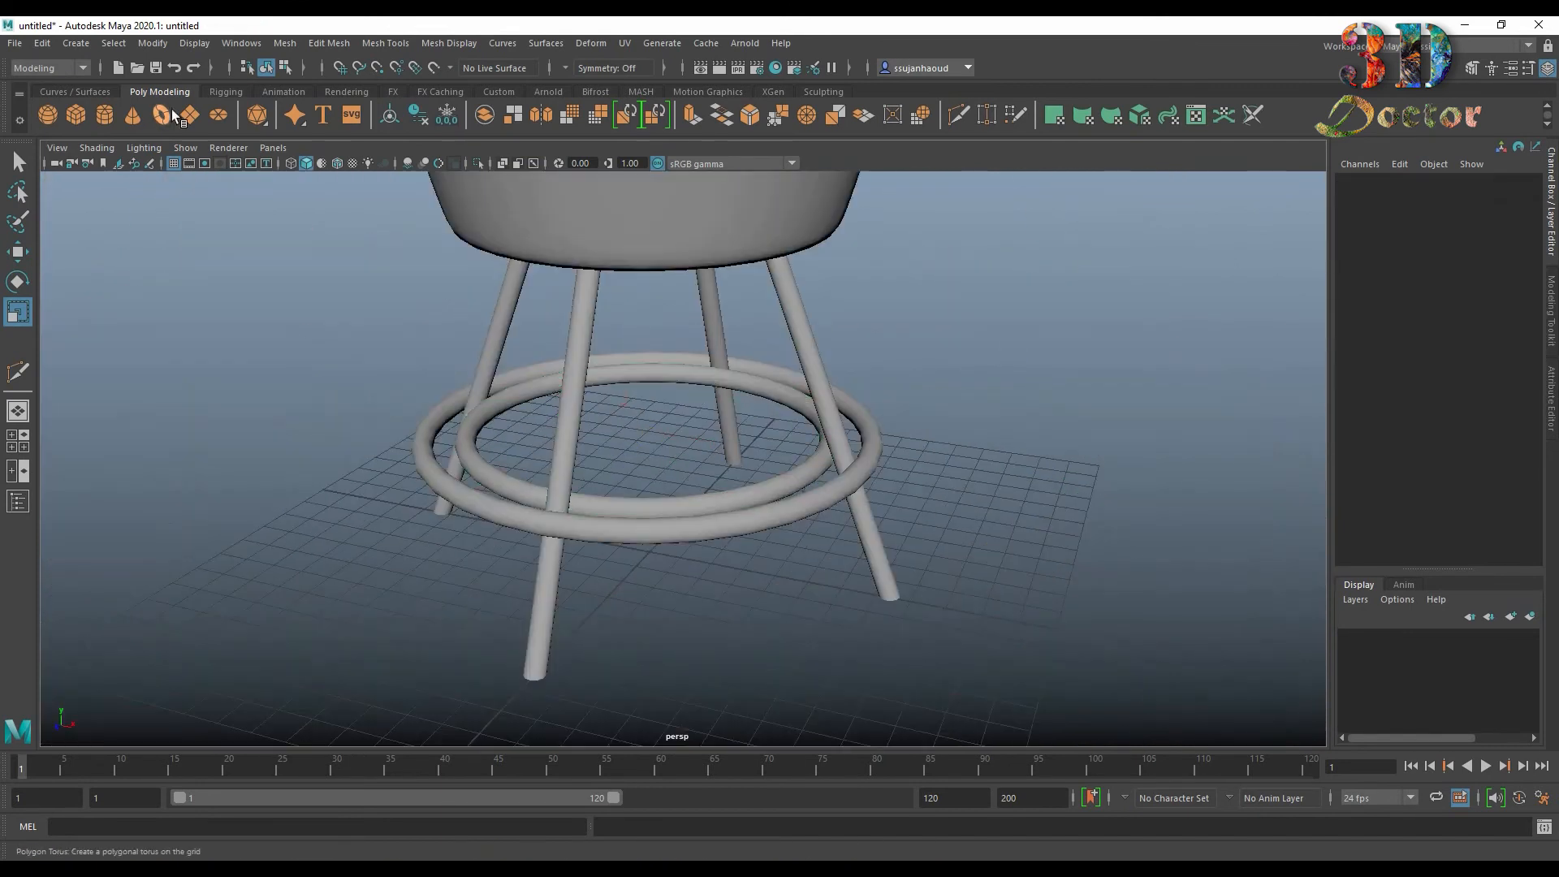
Step: Create a third polygon torus with 8 axis and 8 height subdivisions and a section radius of 0.07
click(171, 112)
click(1368, 362)
drag(1502, 414, 1500, 427)
text(8)
key(Return)
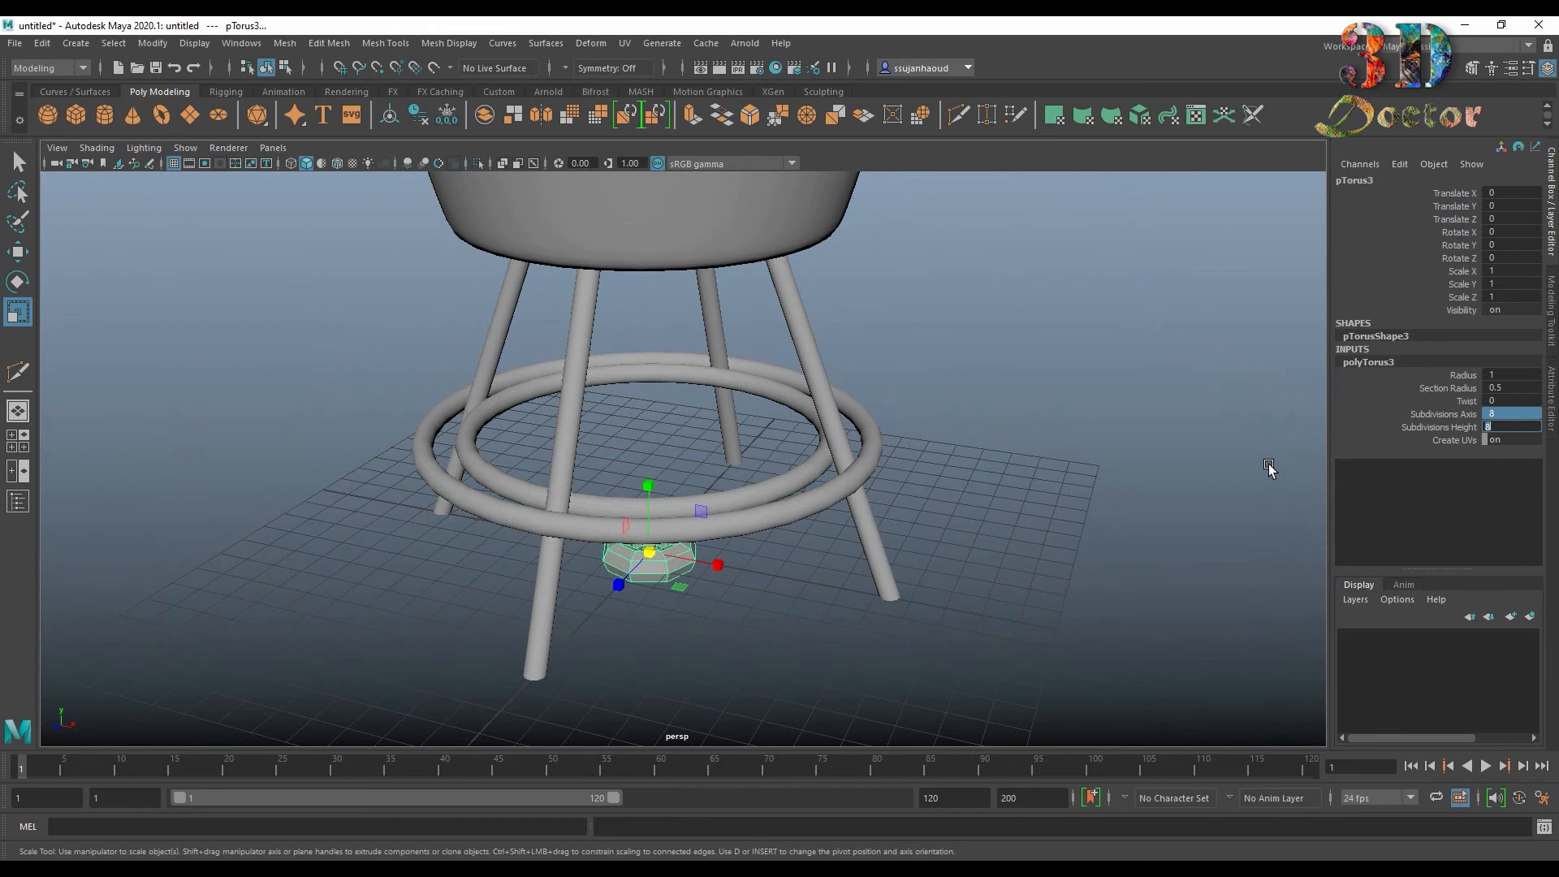
double_click(1523, 387)
key(Return)
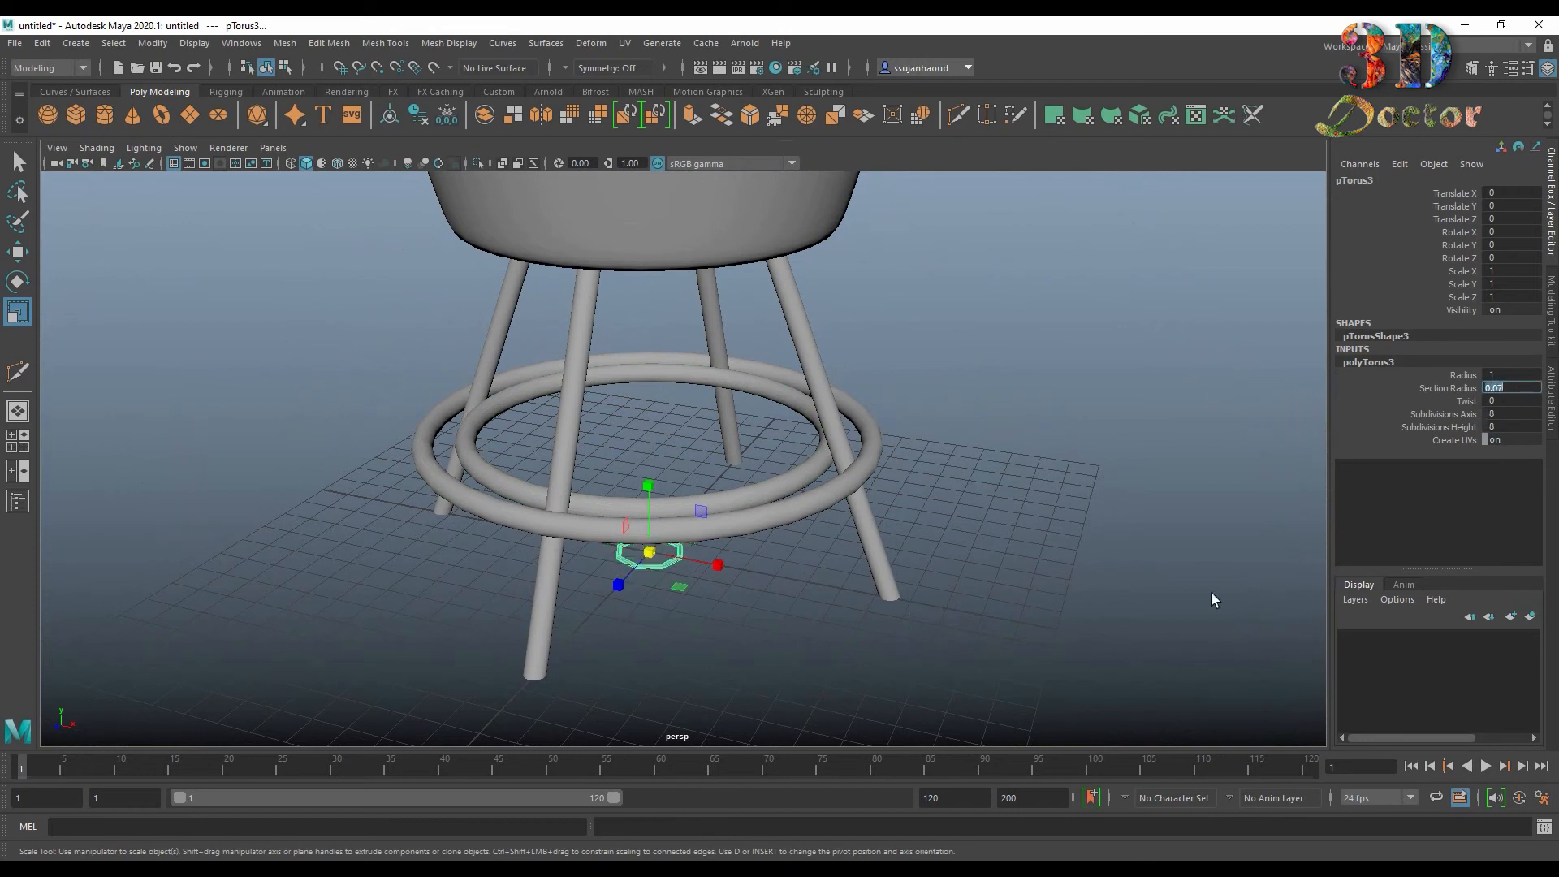
Step: Scale the third torus uniformly to about 3.765
click(1209, 593)
click(662, 561)
drag(651, 553, 777, 557)
Step: Raise the third torus and snap it to the height of the other rings, 3.915 on Y
key(w)
drag(649, 480, 653, 424)
key(space)
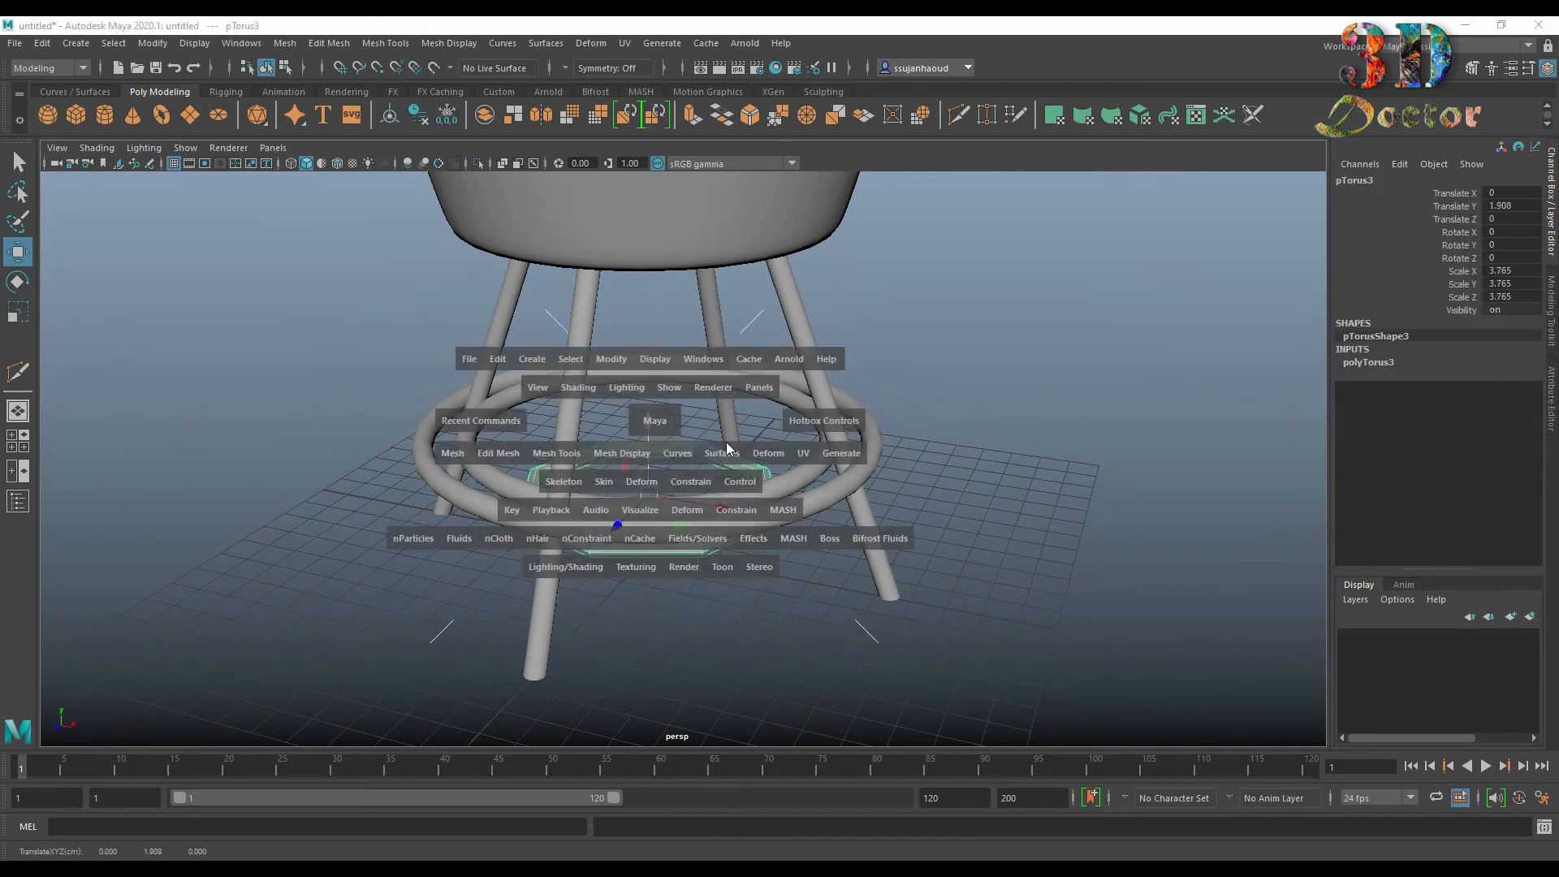
key(space)
drag(841, 648, 841, 625)
middle_click(767, 586)
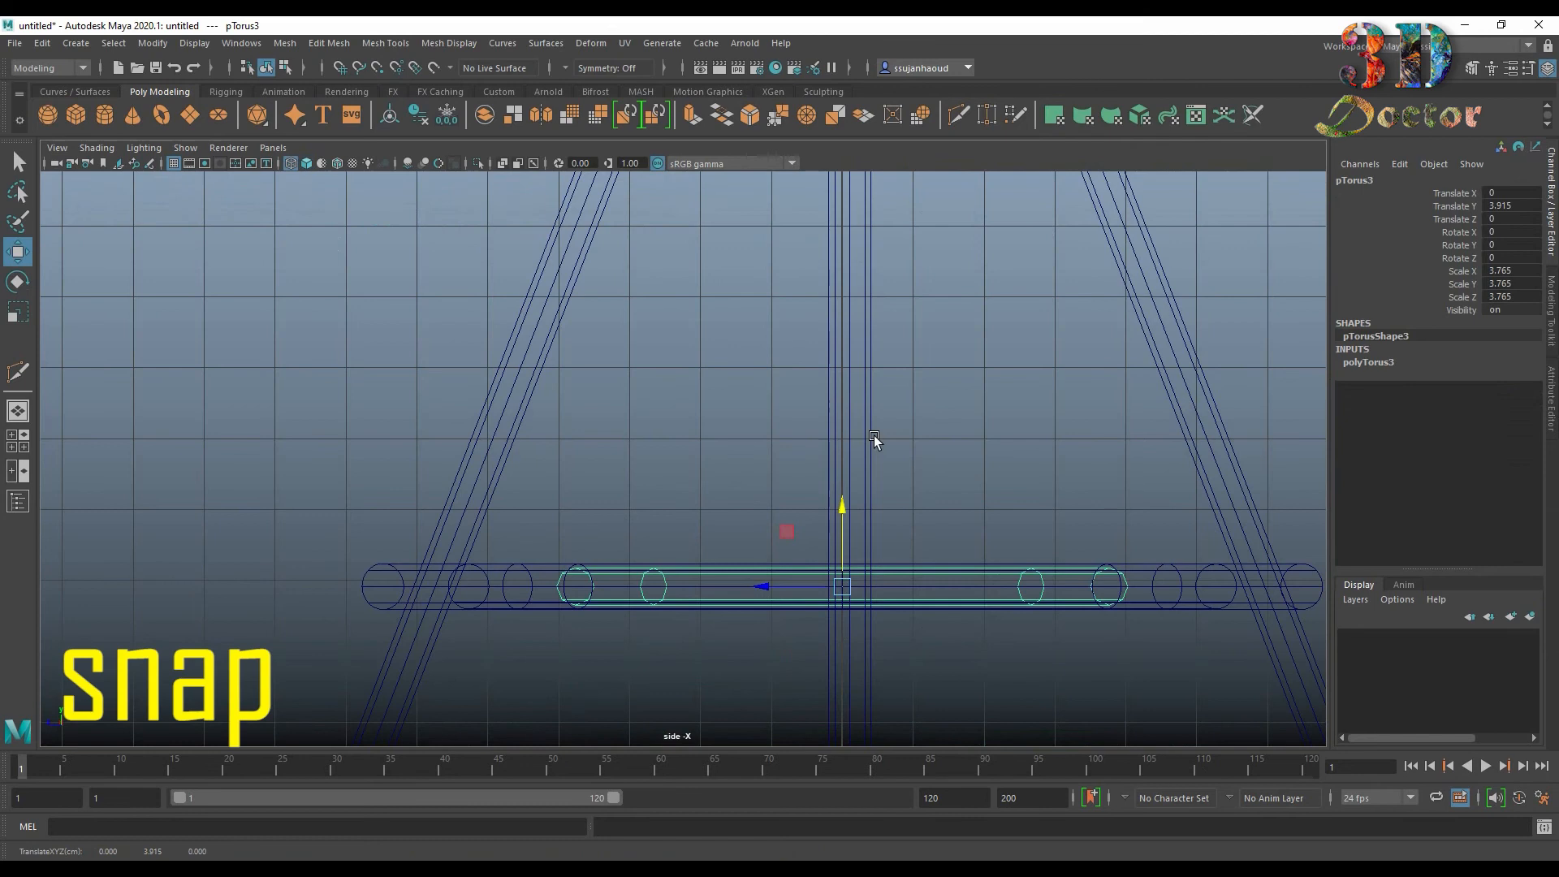
Step: Turn on smooth preview for the third torus and scale it uniformly to about 4.118
key(space)
key(space)
alt+drag(898, 324, 894, 375)
key(3)
key(r)
drag(626, 435, 693, 419)
scroll(695, 422, down, 5)
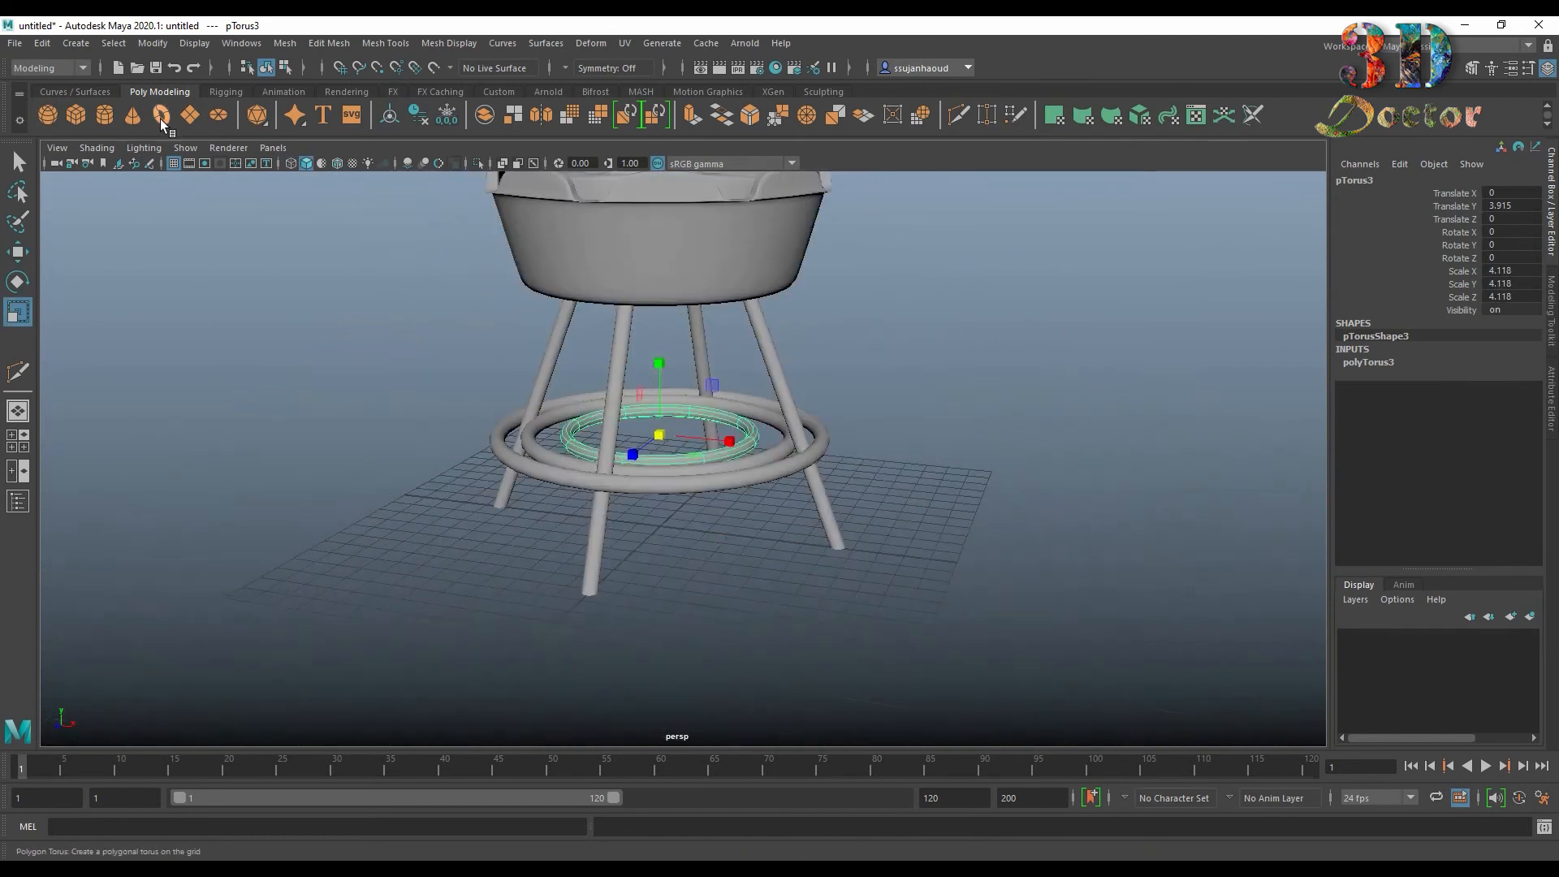
Step: Create a fourth polygon torus with 8 axis and 8 height subdivisions and a section radius of 0.07
click(161, 117)
click(1373, 361)
drag(1490, 412, 1492, 440)
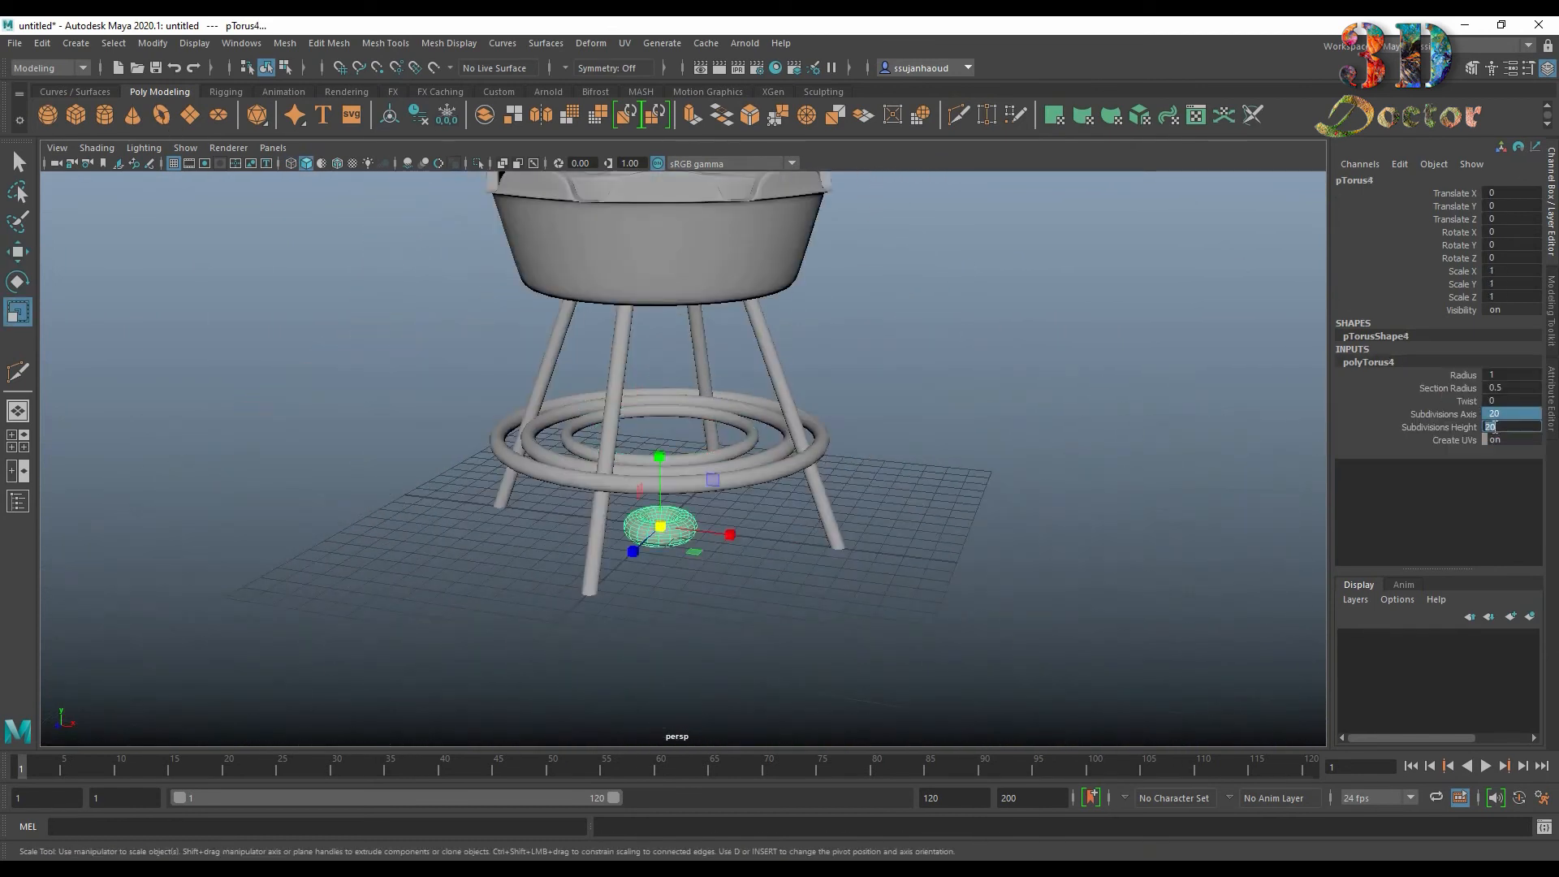
text(8)
key(Return)
click(1516, 386)
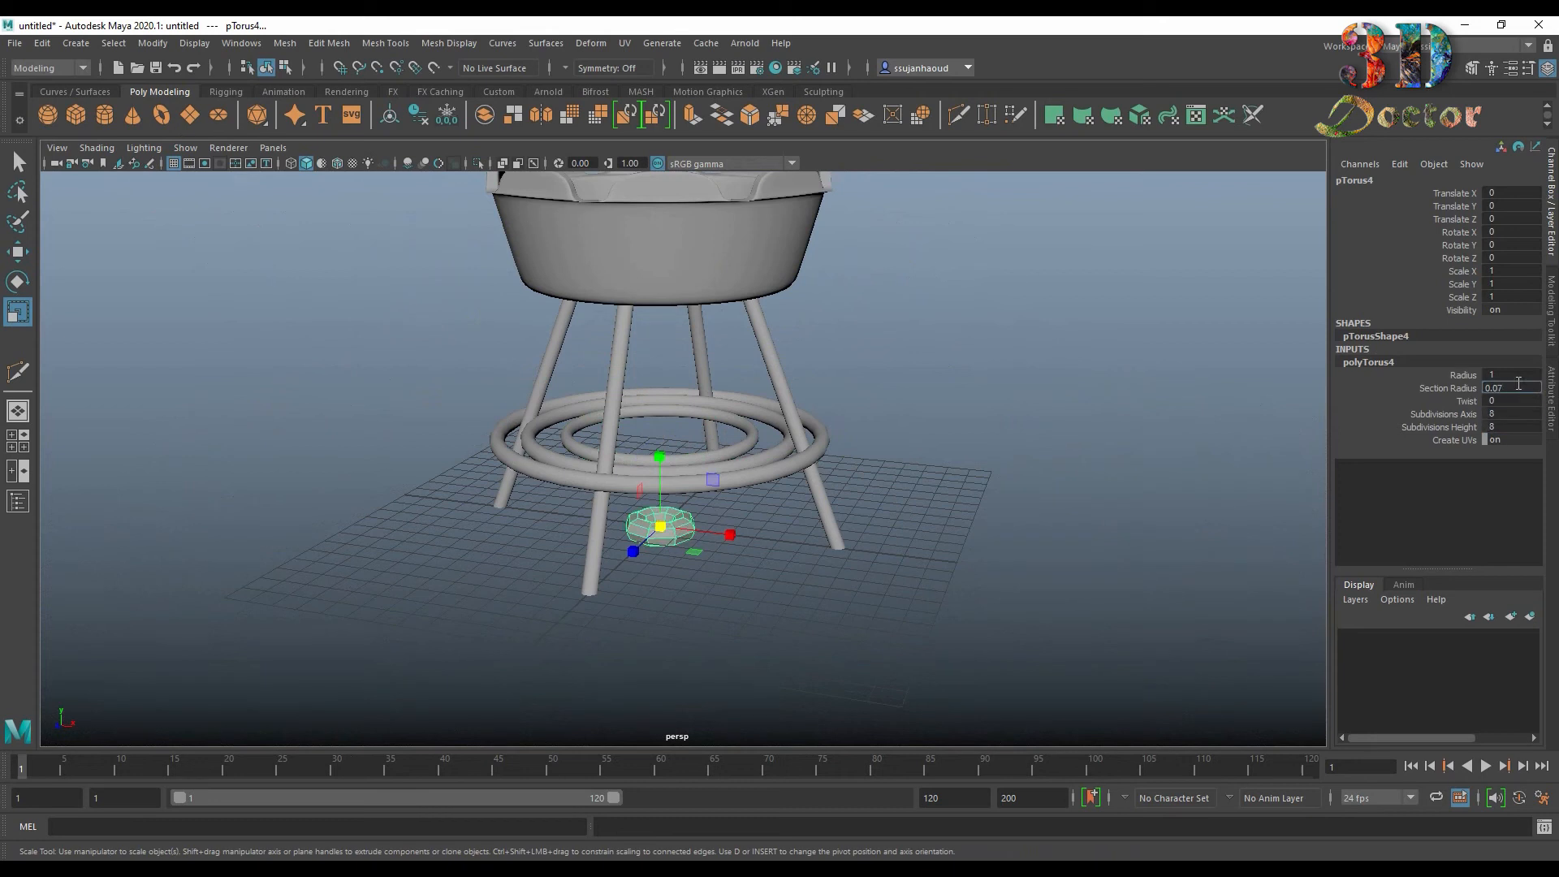
key(Return)
Step: Scale the fourth torus uniformly to about 3.417 and lift it partway toward the existing rings
drag(660, 526, 755, 528)
key(w)
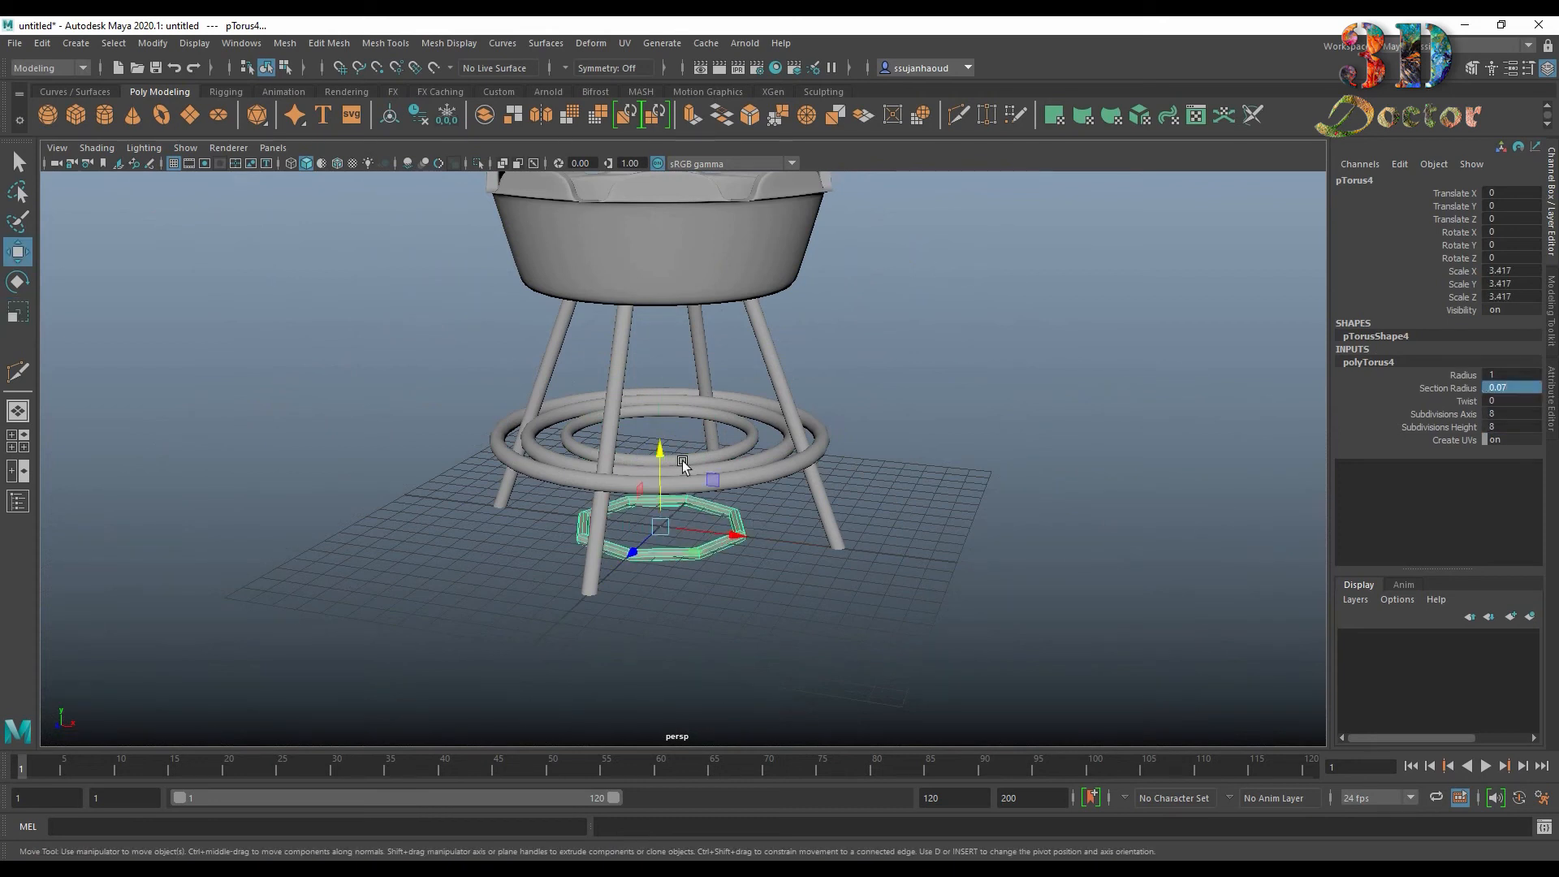
drag(660, 453, 661, 422)
Step: Raise the fourth torus to 3.915 on Y, level with the other rings
key(space)
click(1031, 598)
key(space)
scroll(994, 597, down, 8)
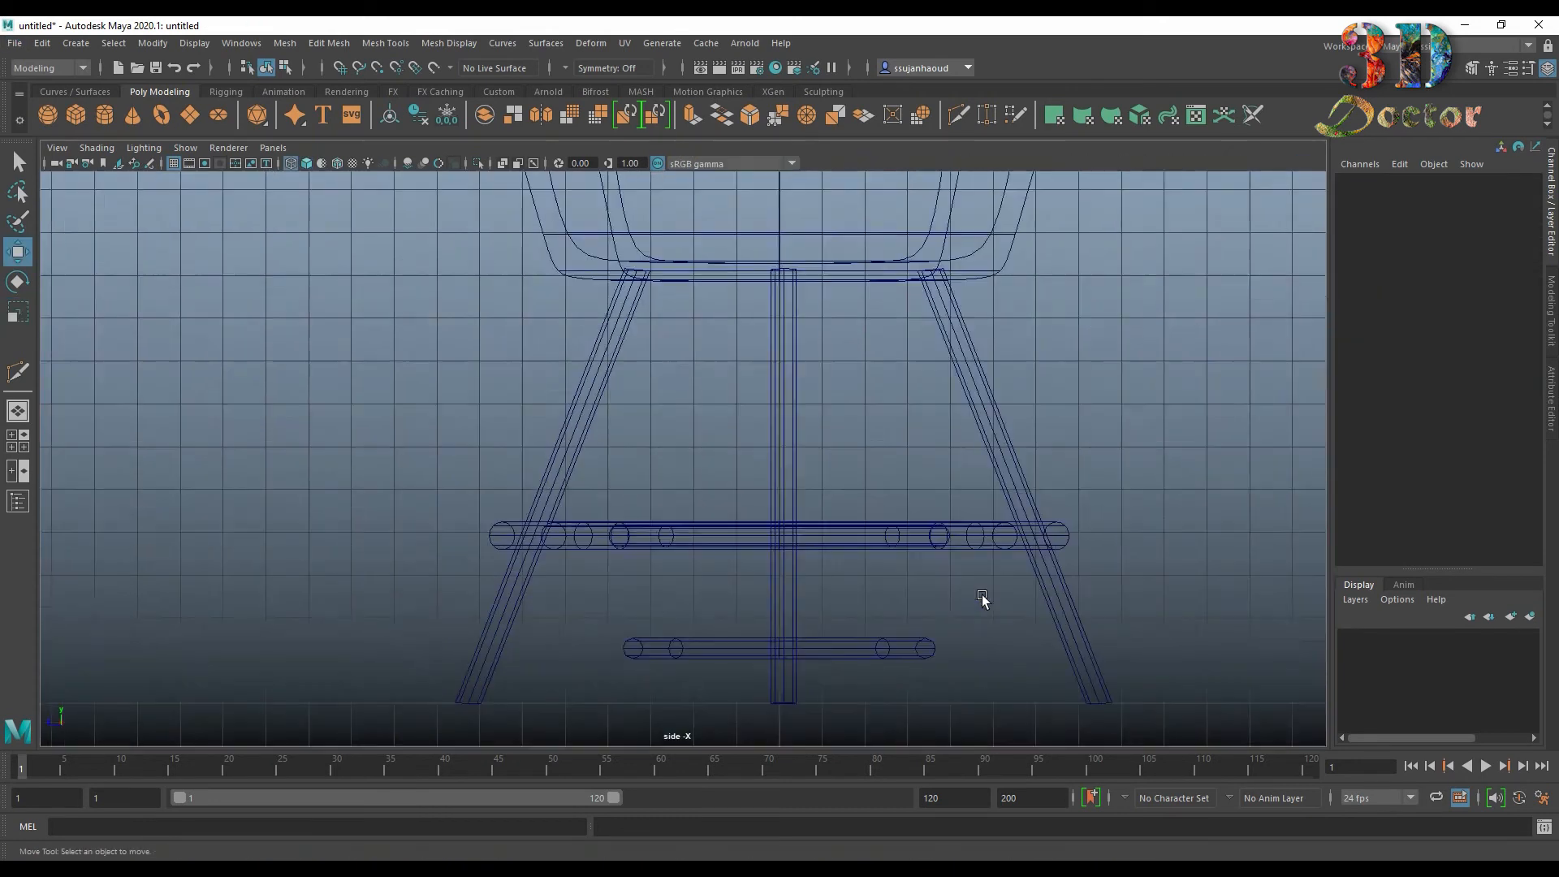
click(847, 608)
drag(755, 531, 755, 473)
scroll(487, 583, up, 5)
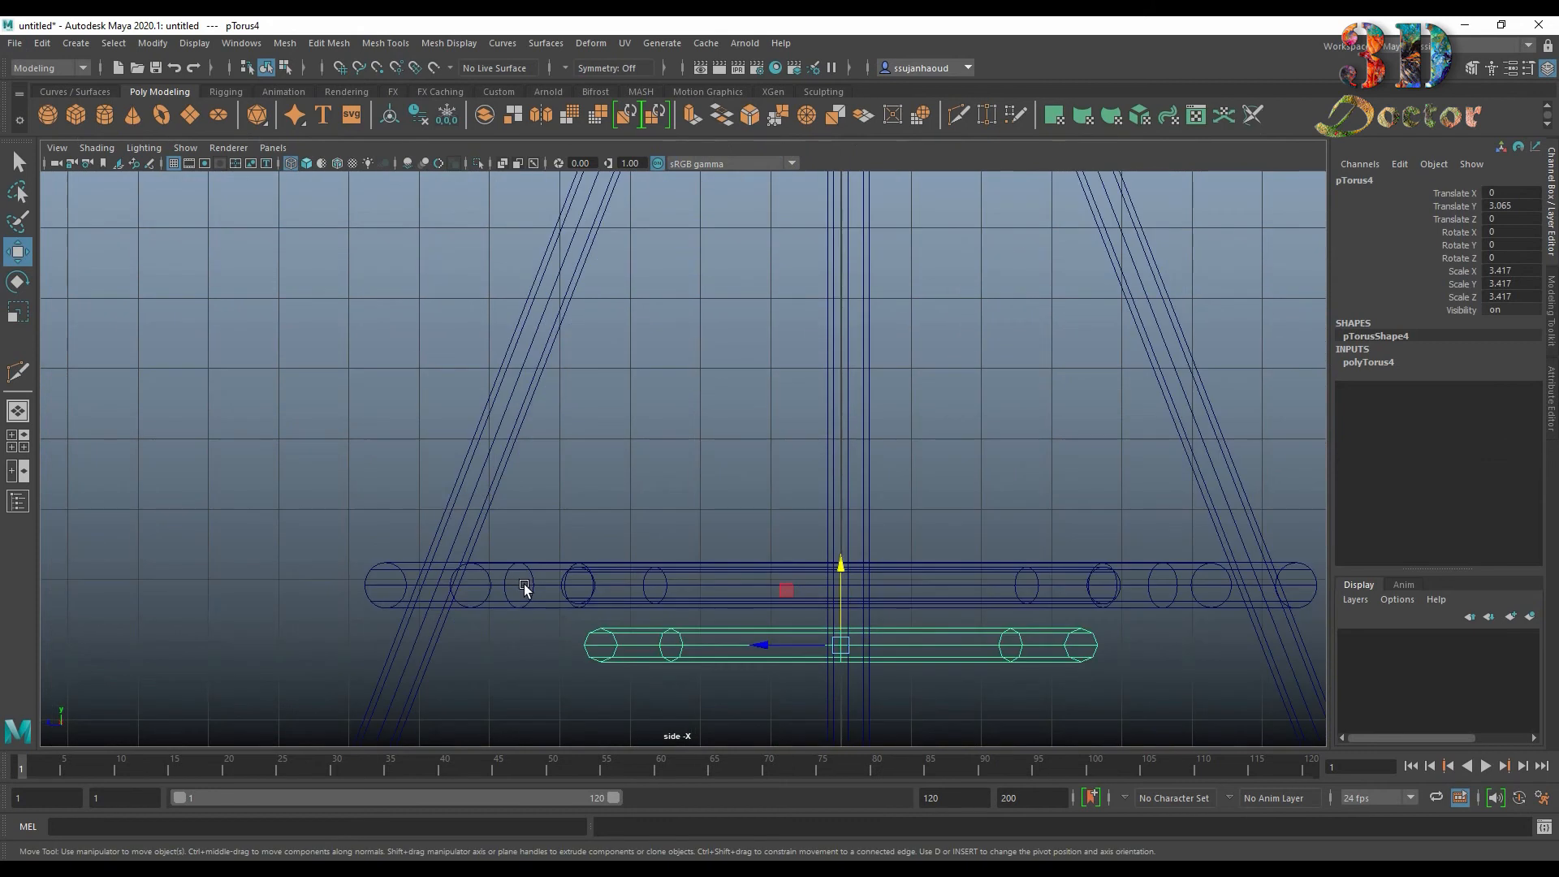
drag(841, 569, 841, 509)
Step: Turn on smooth preview for the fourth torus and scale it uniformly down to about 2.799
key(space)
key(space)
scroll(765, 439, up, 5)
alt+drag(765, 439, 766, 470)
key(3)
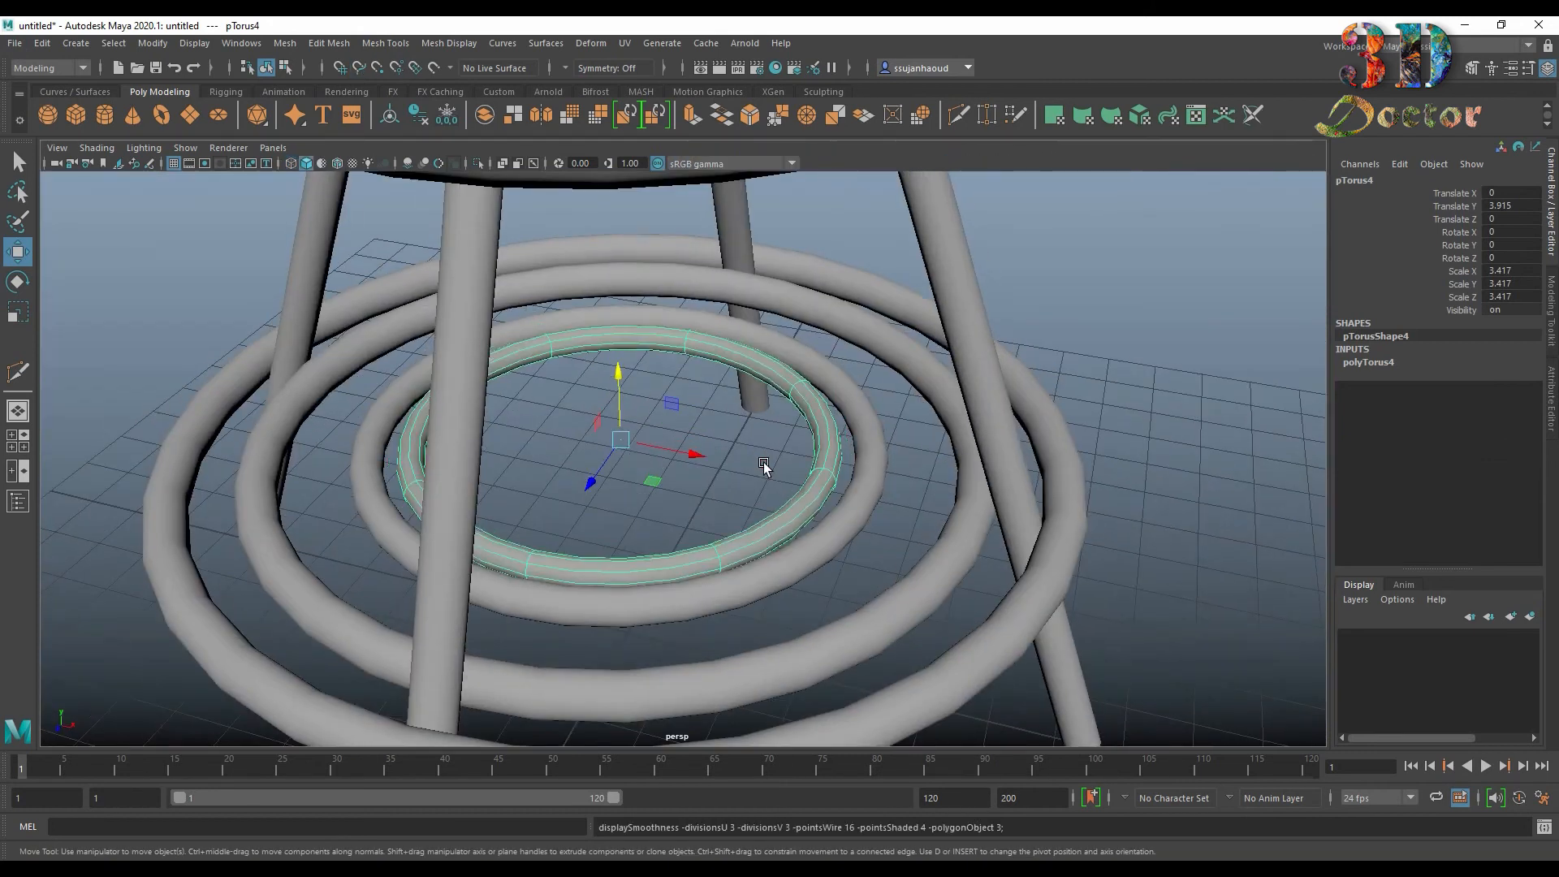
key(r)
drag(620, 440, 557, 453)
Step: Set the fourth torus's section radius to 0.08, scale the ring down slightly and deselect it
click(1375, 362)
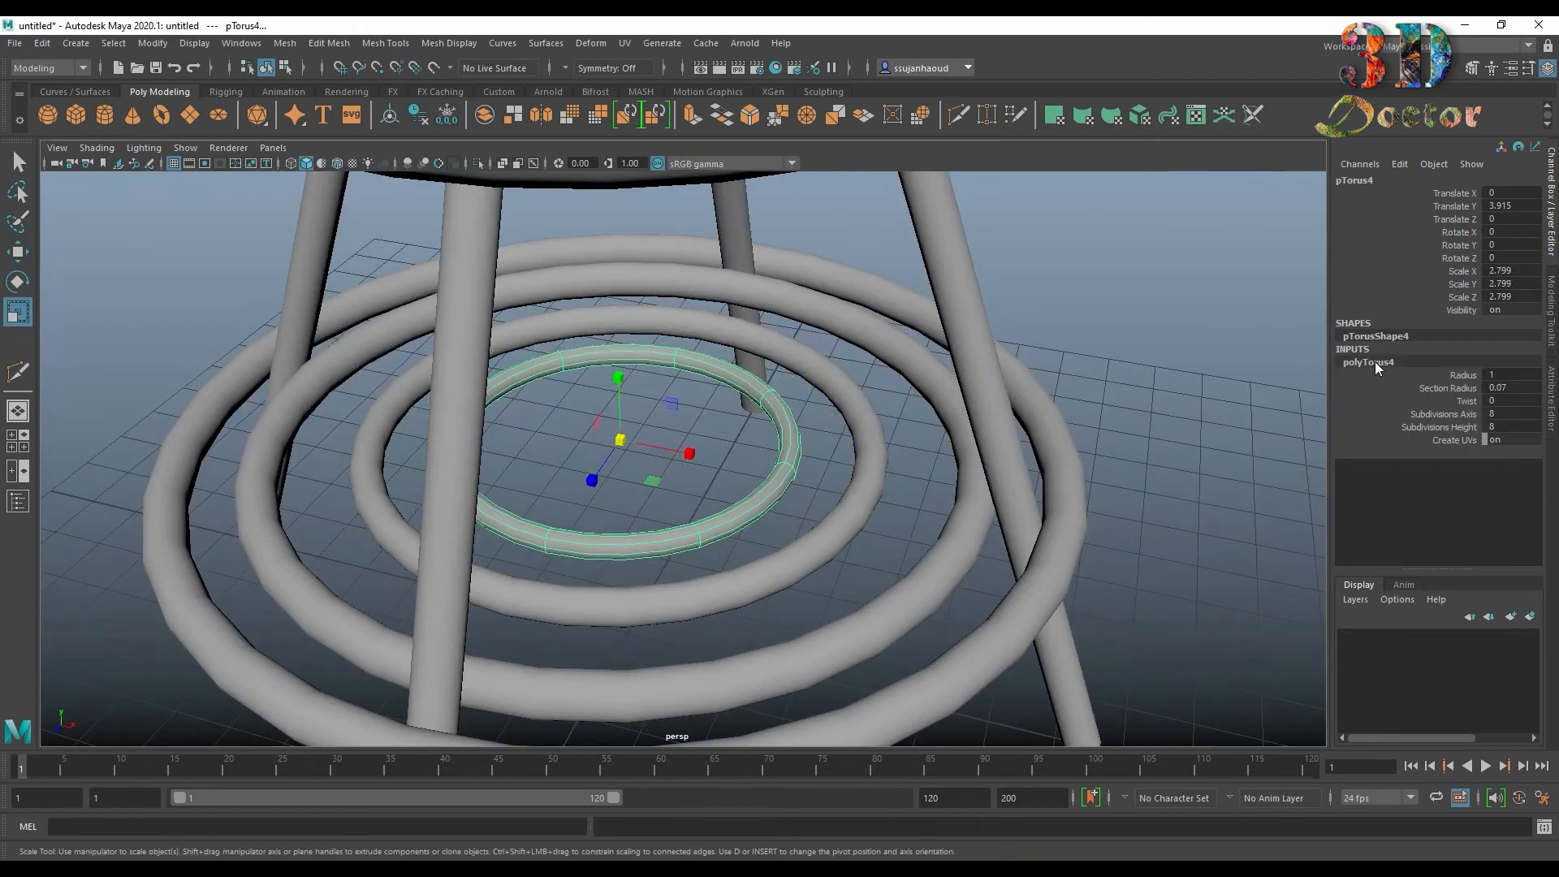
double_click(1514, 387)
text(0.08)
key(Return)
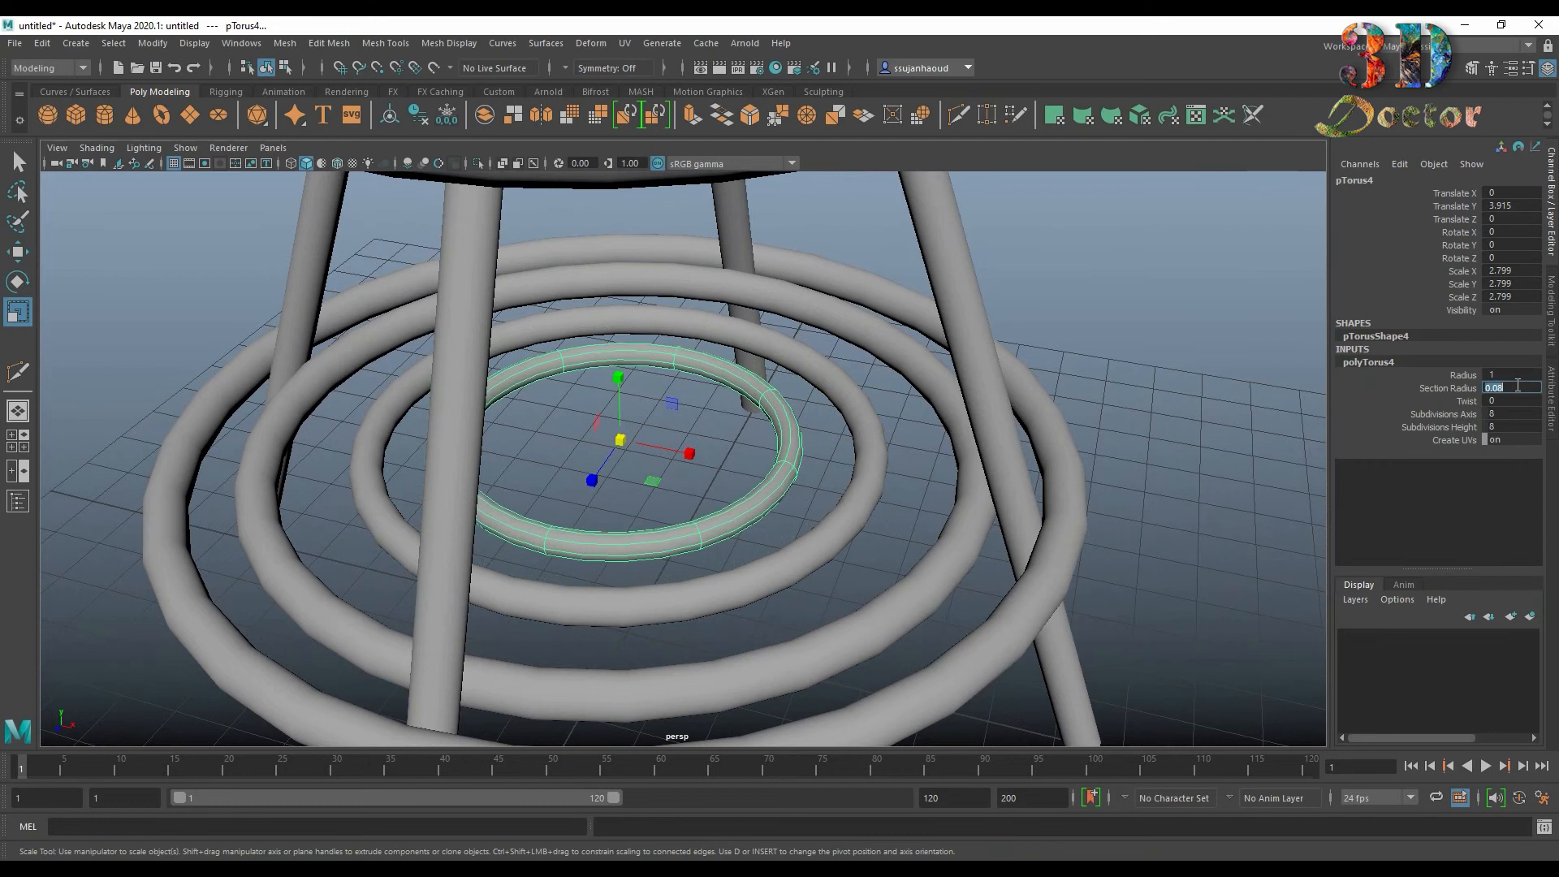
drag(629, 444, 606, 449)
scroll(626, 479, up, 5)
alt+drag(626, 512, 751, 497)
scroll(650, 527, down, 6)
click(822, 634)
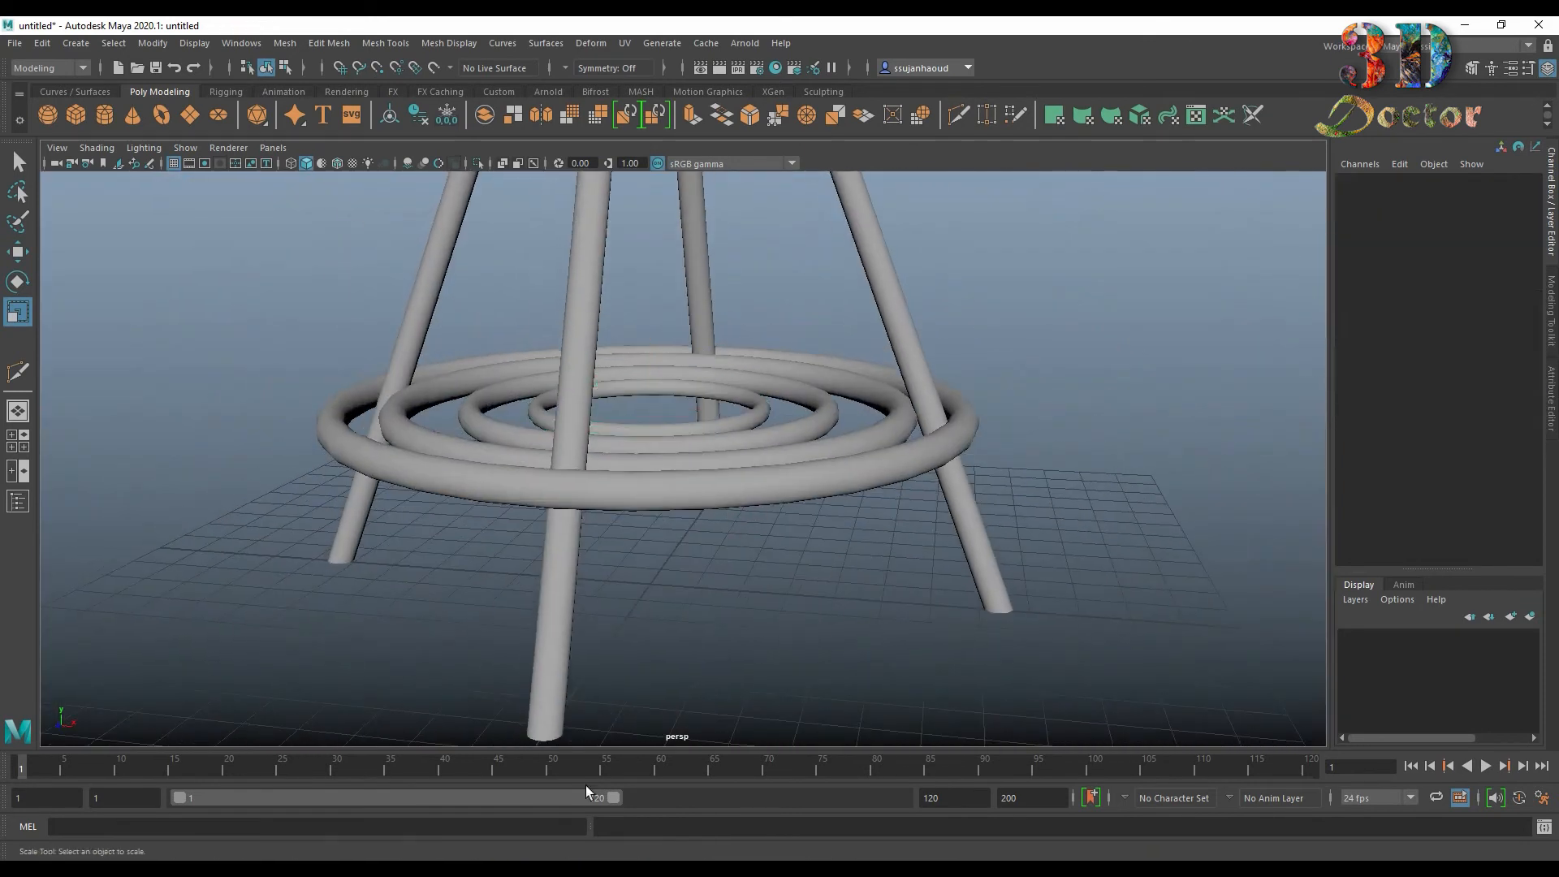
Step: Create a fifth polygon torus with 8 axis and 8 height subdivisions and a section radius of 0.09
click(157, 111)
drag(1492, 411, 1493, 428)
text(8)
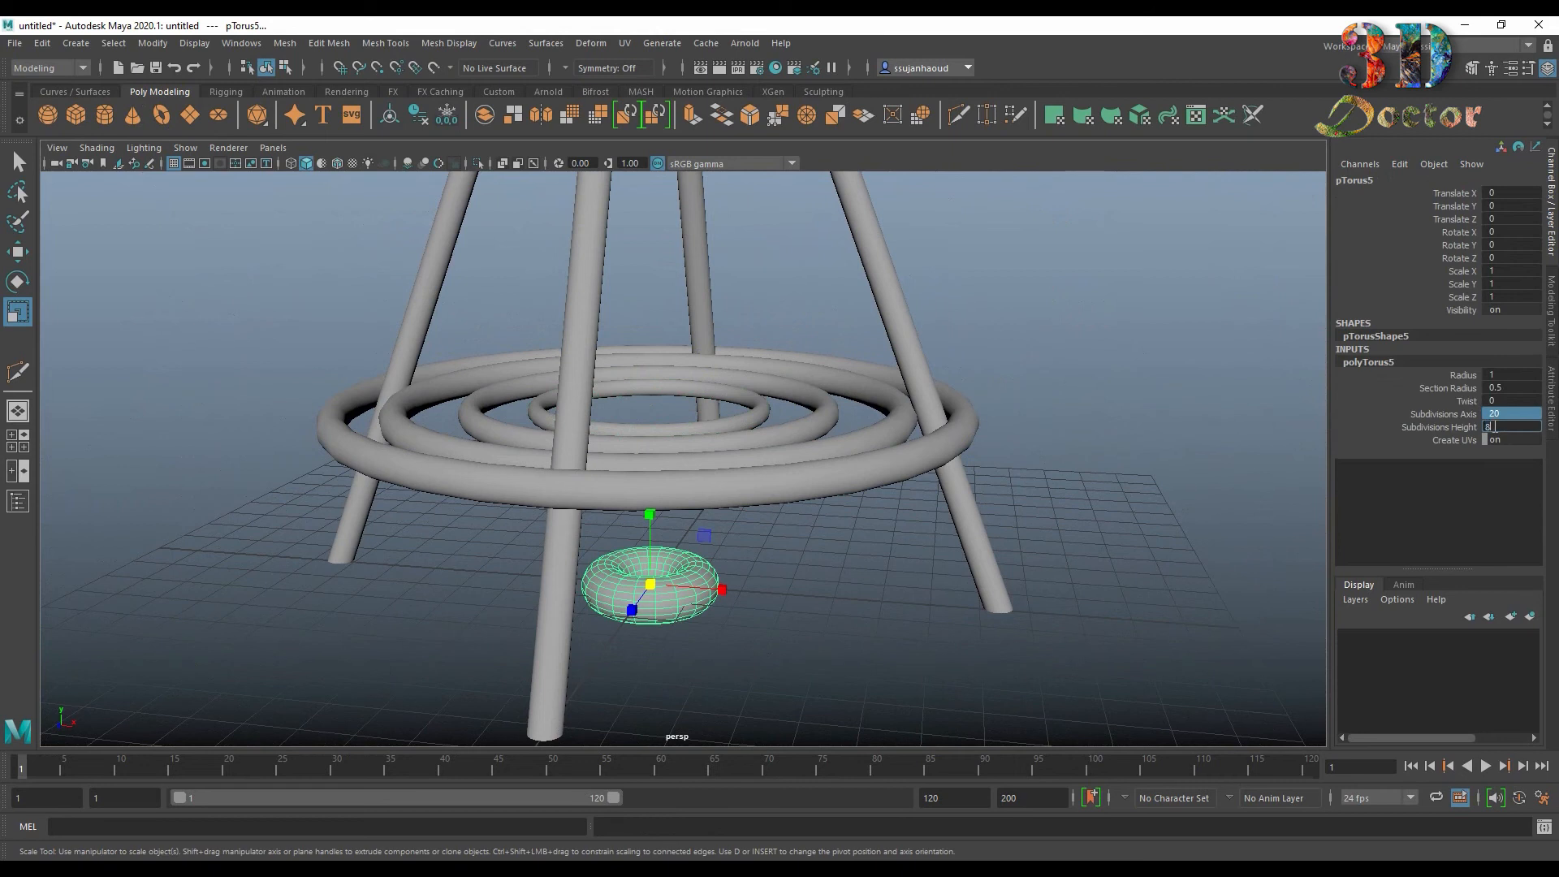
key(Return)
click(1517, 388)
text(0.1)
key(Return)
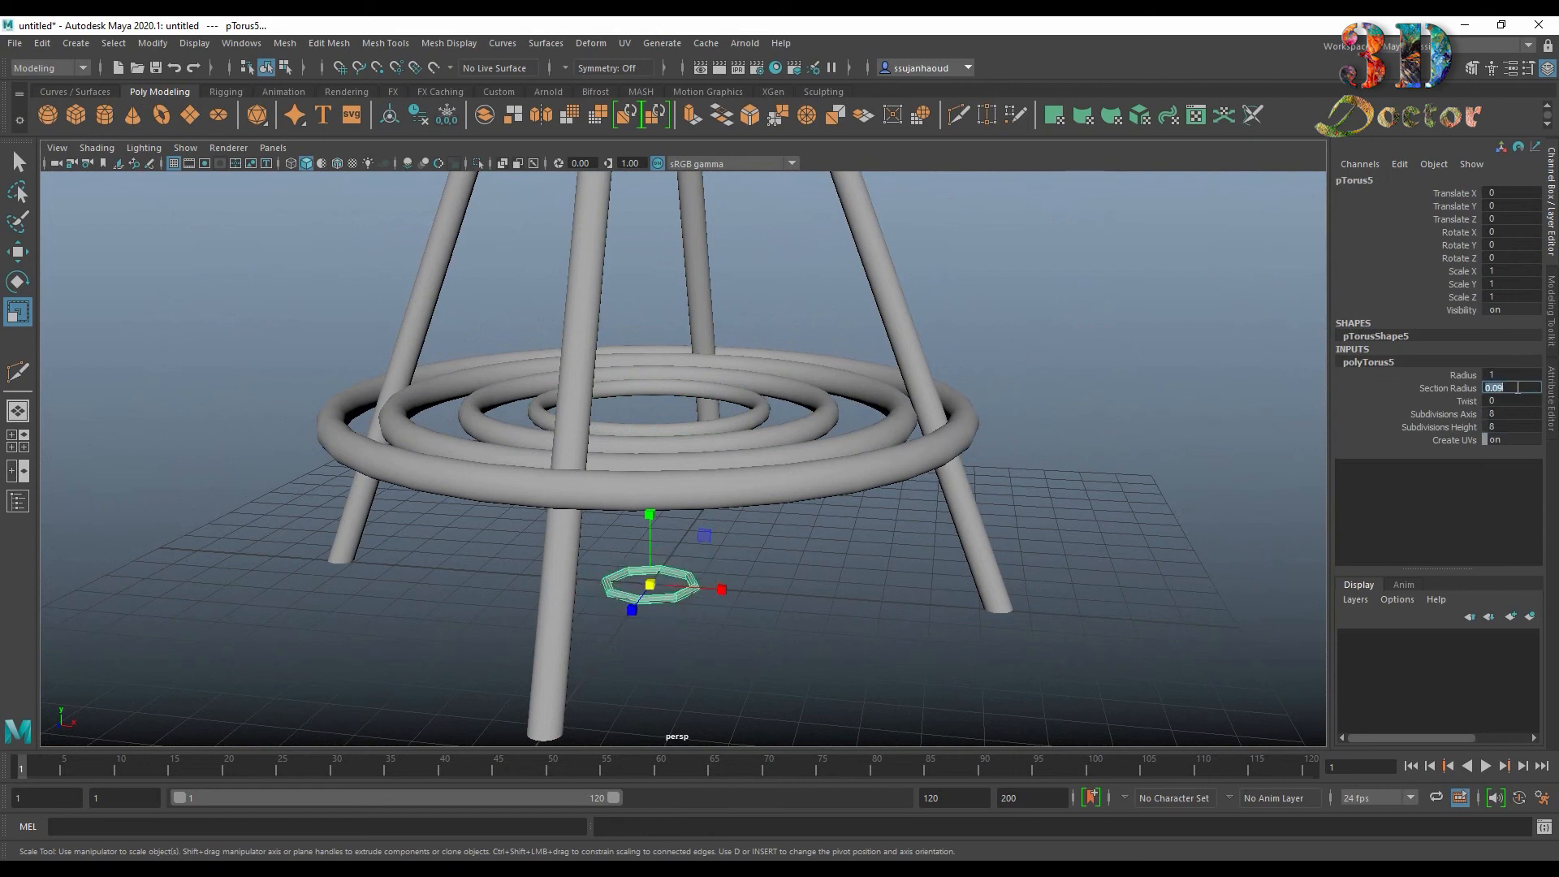
Step: Raise the fifth torus to the centre of the rings and snap it to 3.915 on Y
click(997, 603)
click(684, 592)
key(w)
drag(648, 510, 648, 344)
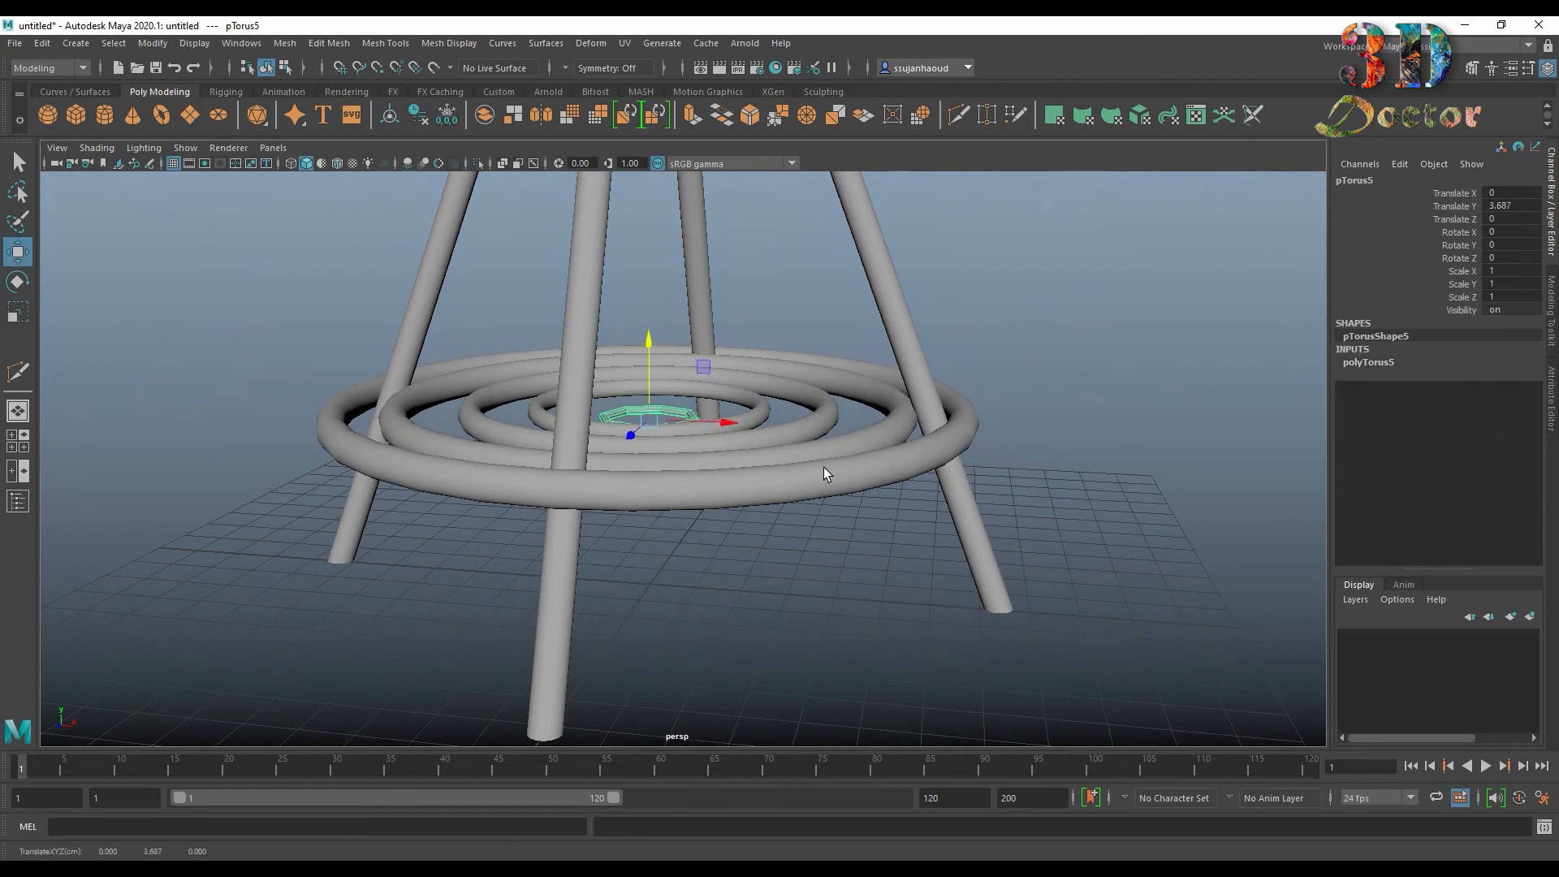
key(space)
key(space)
drag(845, 557, 651, 583)
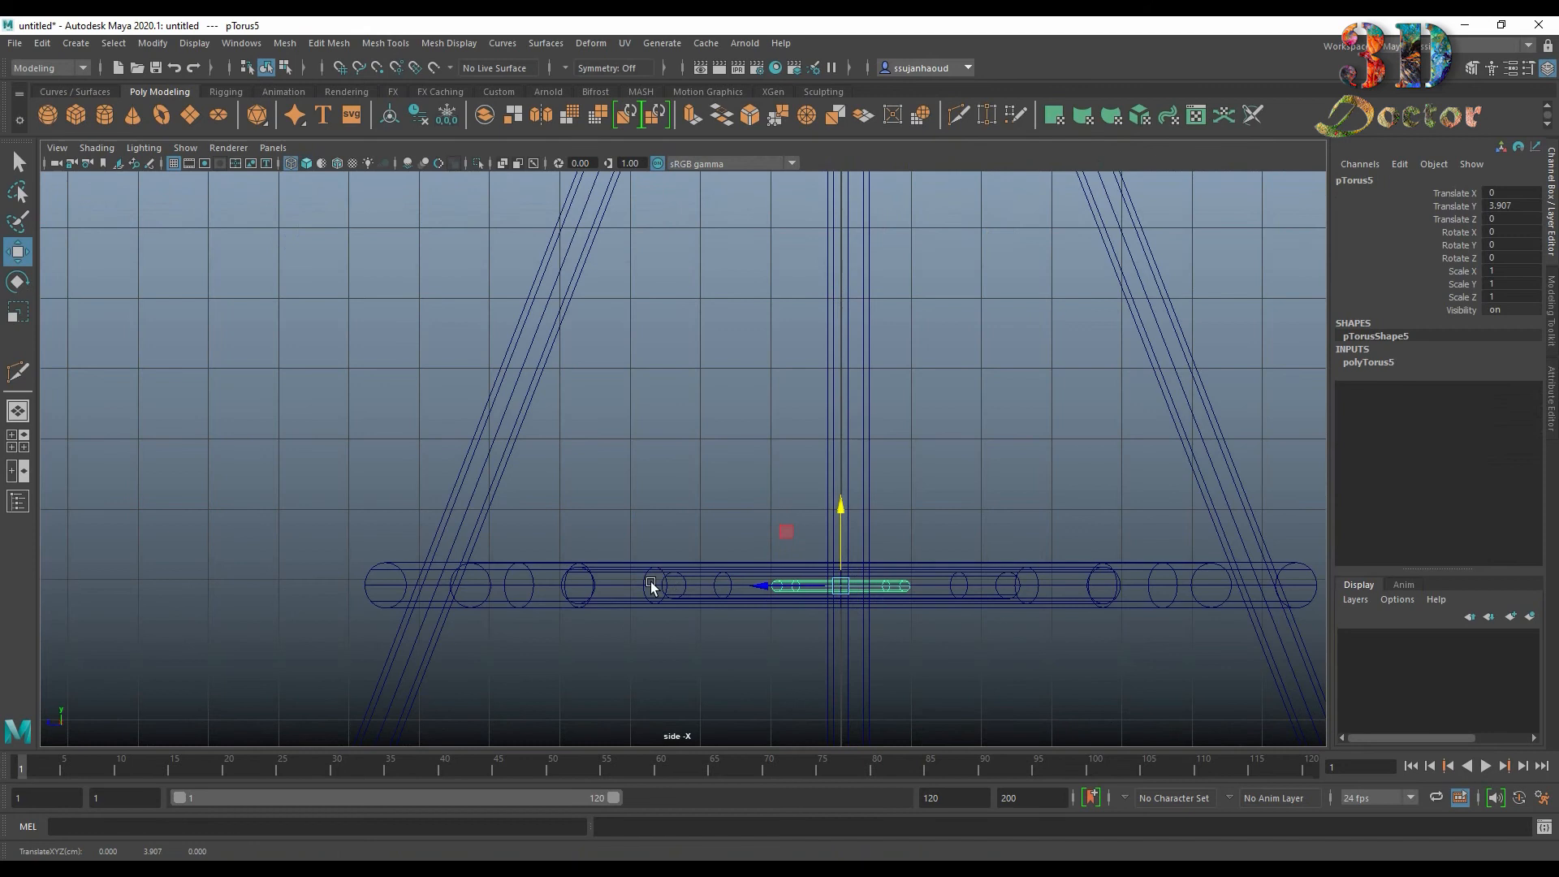
key(c)
middle_drag(617, 584, 614, 591)
Step: Scale the fifth torus uniformly to about 1.674 inside the fourth ring
key(space)
key(space)
scroll(764, 375, up, 5)
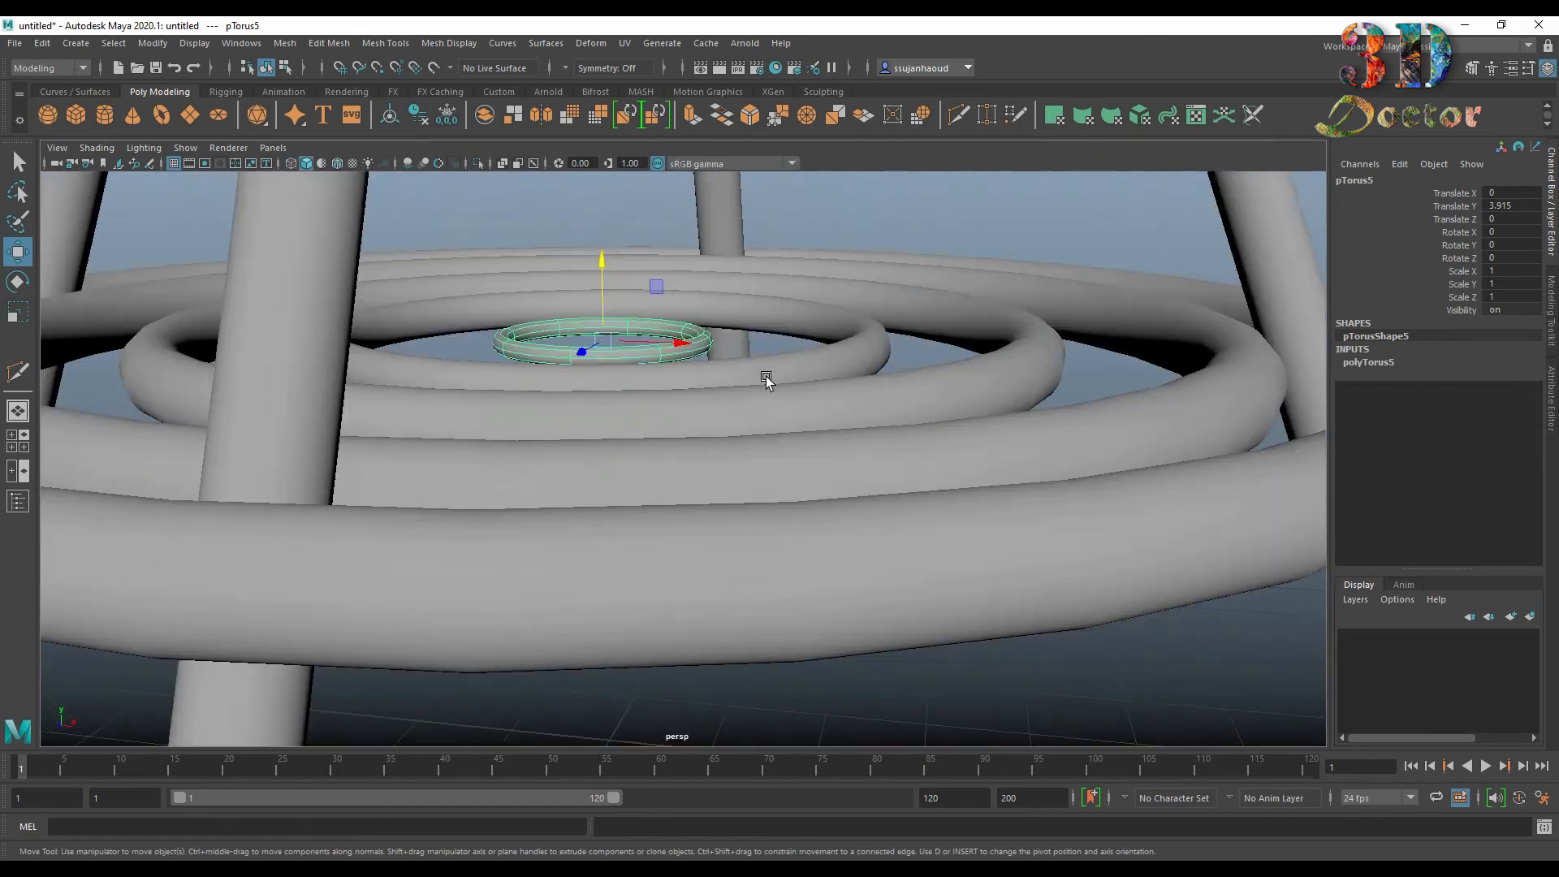
alt+drag(764, 375, 637, 455)
key(r)
mouse_move(534, 487)
mouse_down()
mouse_move(695, 482)
mouse_move(540, 489)
mouse_up()
scroll(617, 523, down, 4)
alt+drag(659, 552, 657, 505)
Step: Adjust the section radius of the innermost ring and deselect it
click(1368, 362)
click(1520, 388)
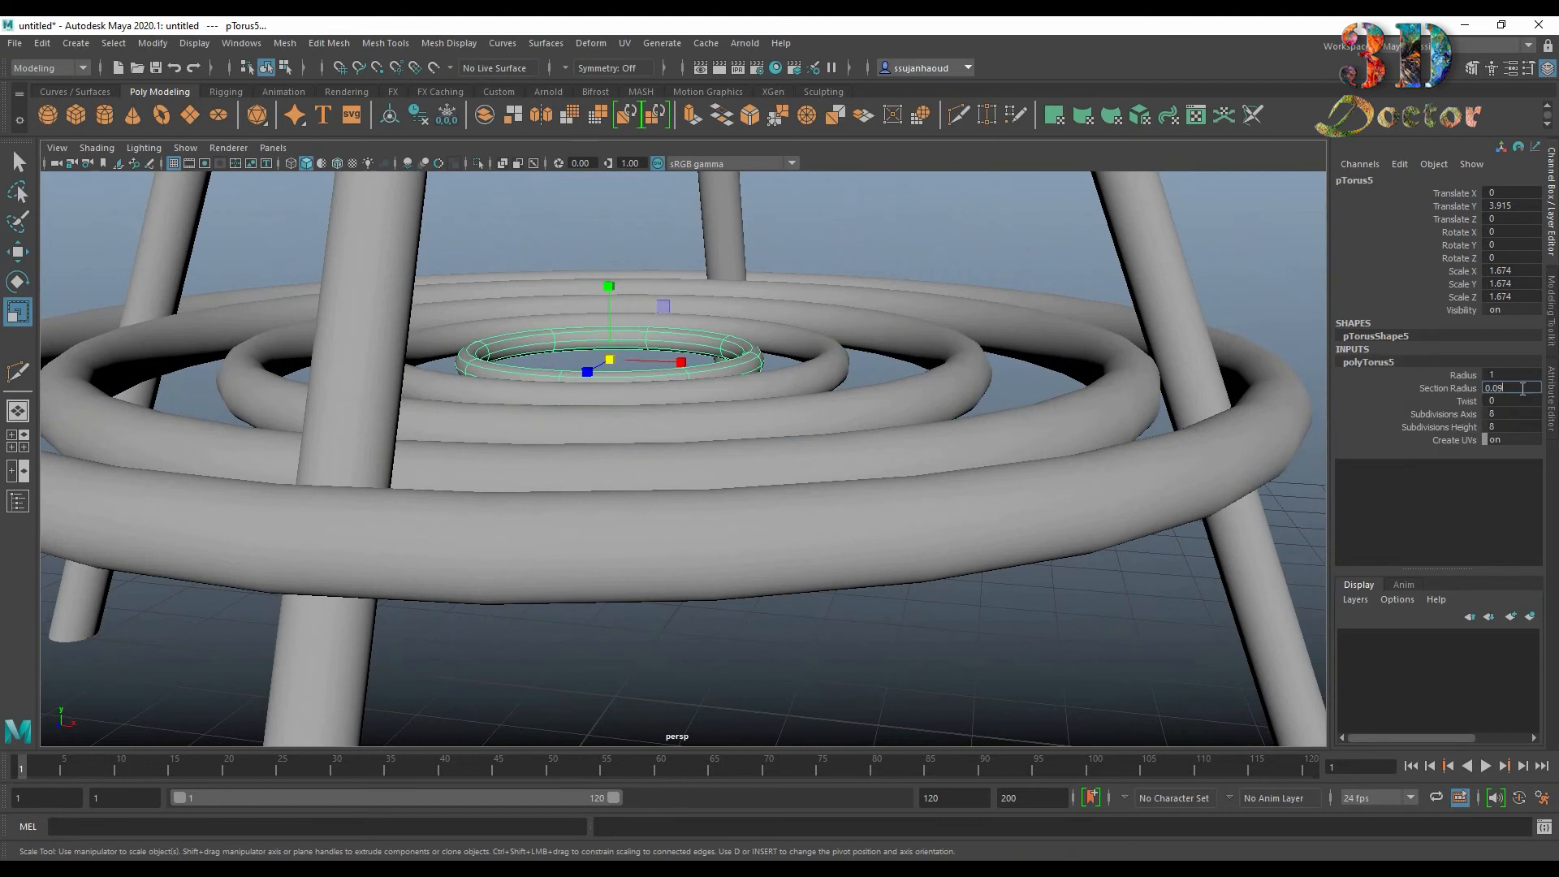
key(Return)
alt+drag(664, 403, 632, 413)
click(1154, 339)
scroll(1055, 357, down, 5)
alt+drag(905, 384, 755, 463)
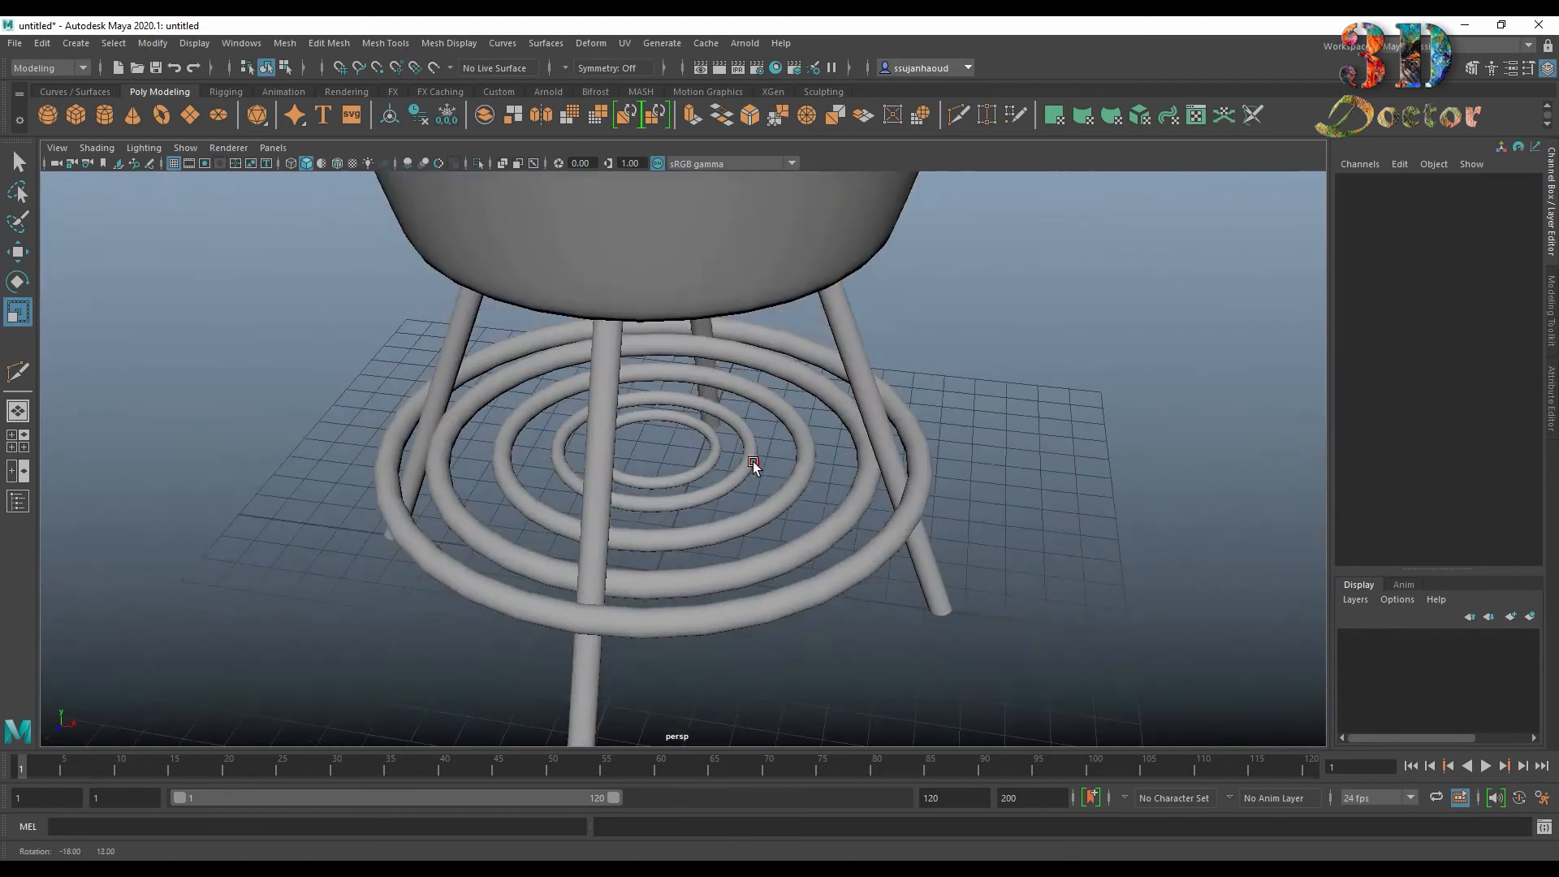
Step: Combine the five torus rings into a single mesh
scroll(755, 462, down, 4)
alt+drag(877, 454, 980, 397)
alt+drag(880, 526, 734, 495)
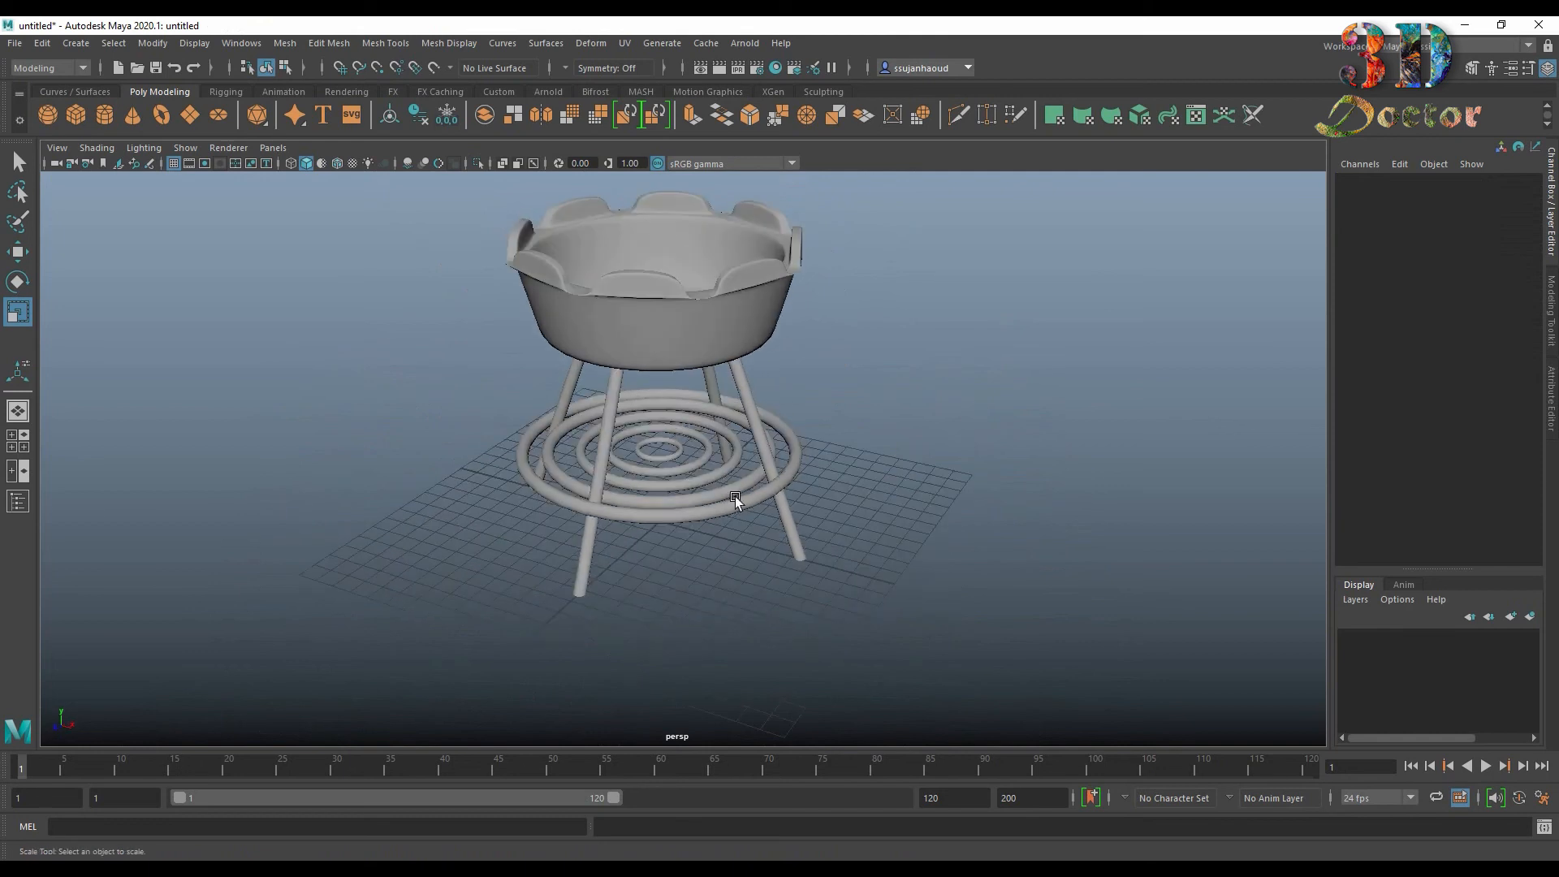
drag(672, 581, 674, 586)
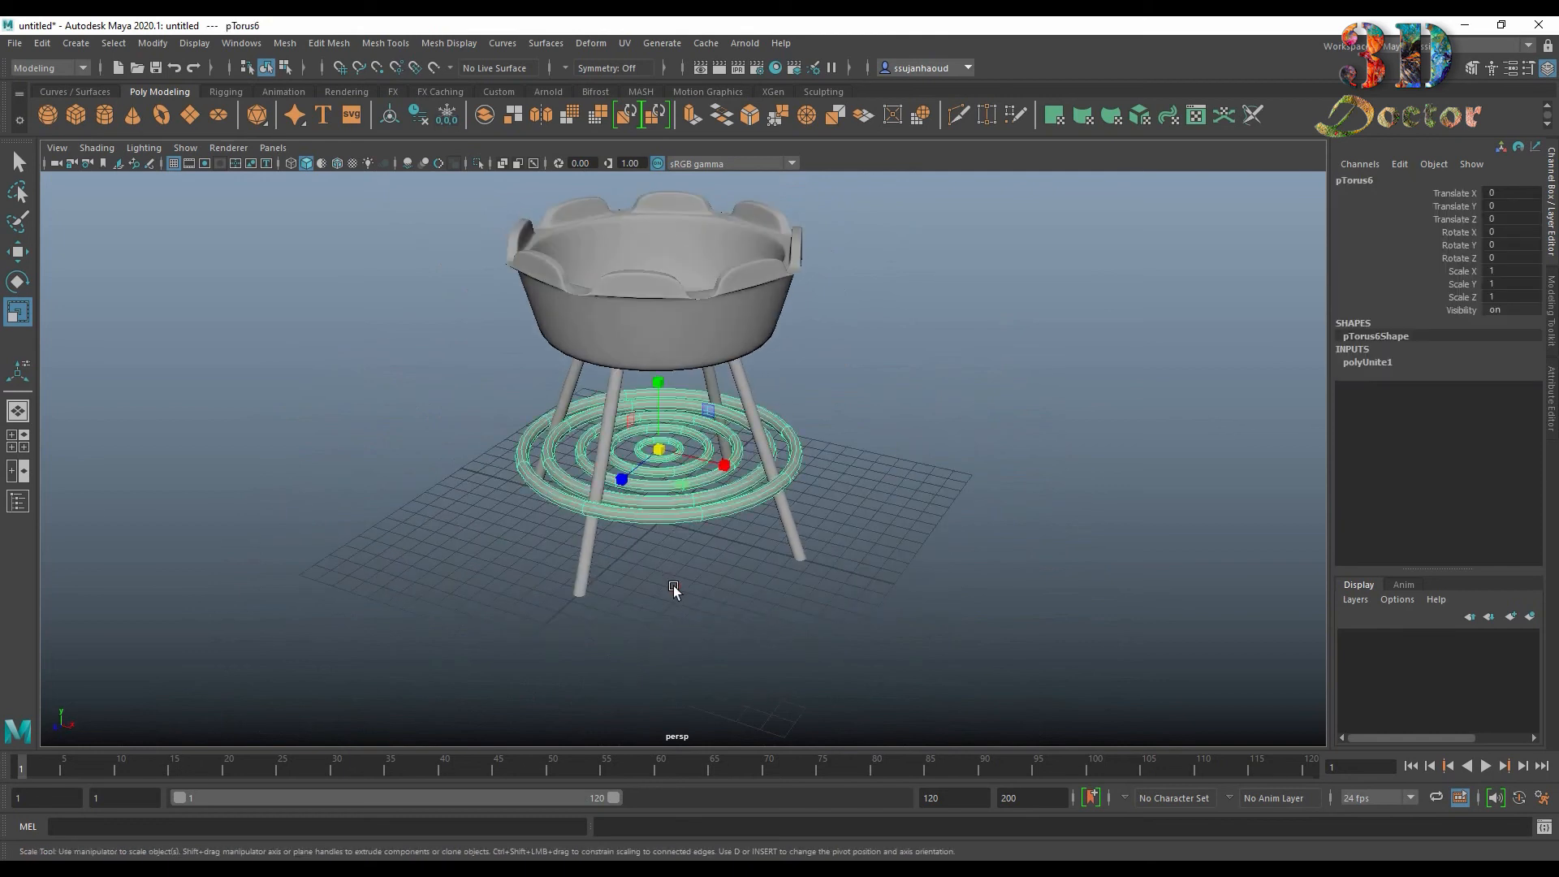
Step: Isolate the combined rings in the top view and deselect them
key(space)
key(space)
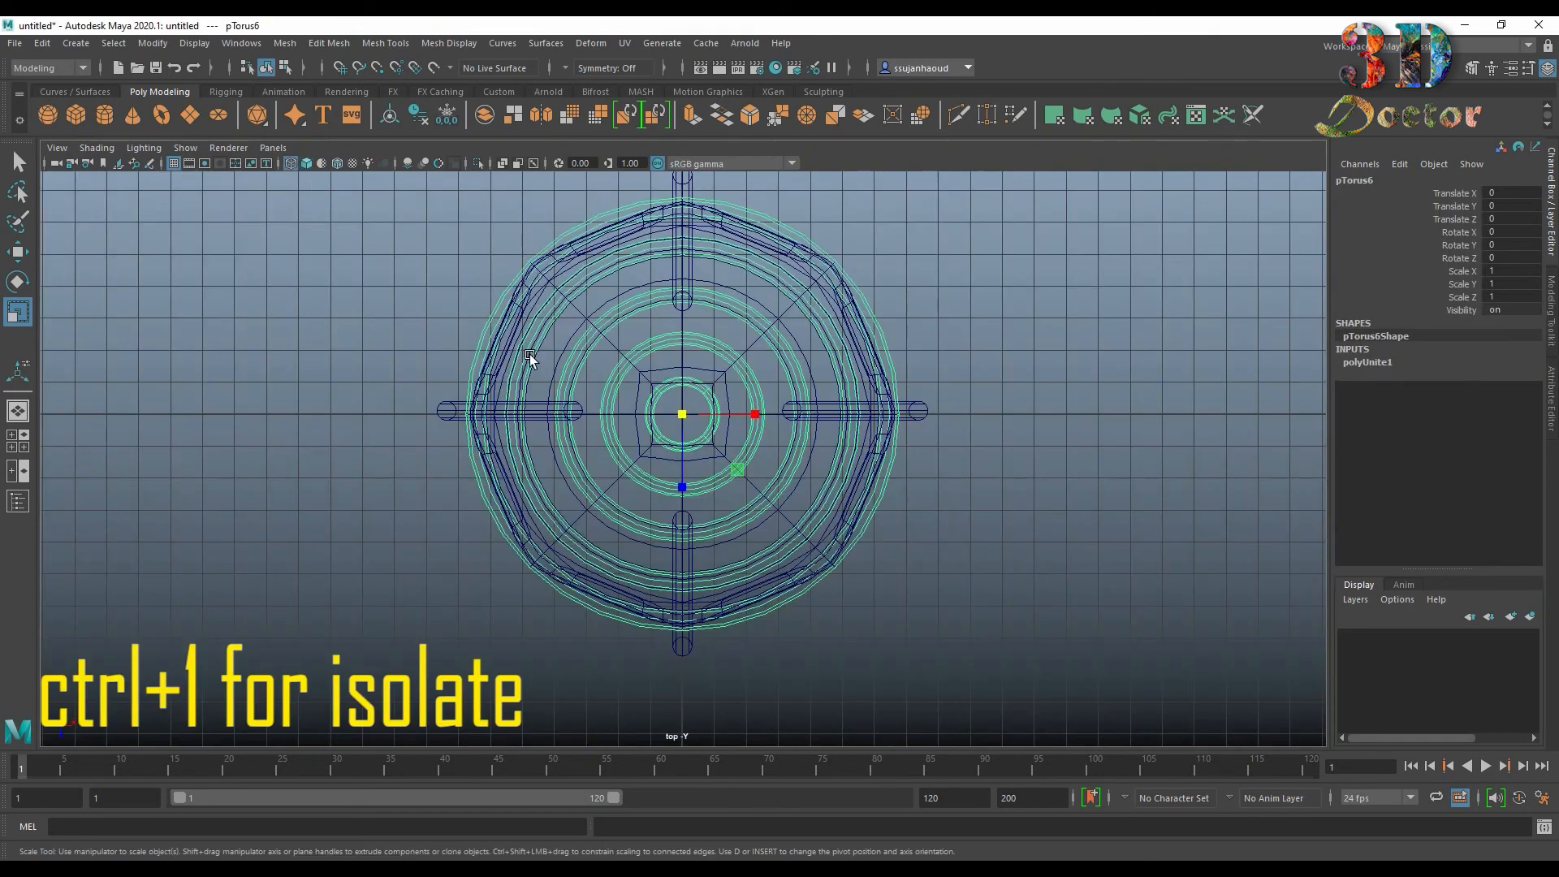
key(ctrl+1)
scroll(992, 290, up, 3)
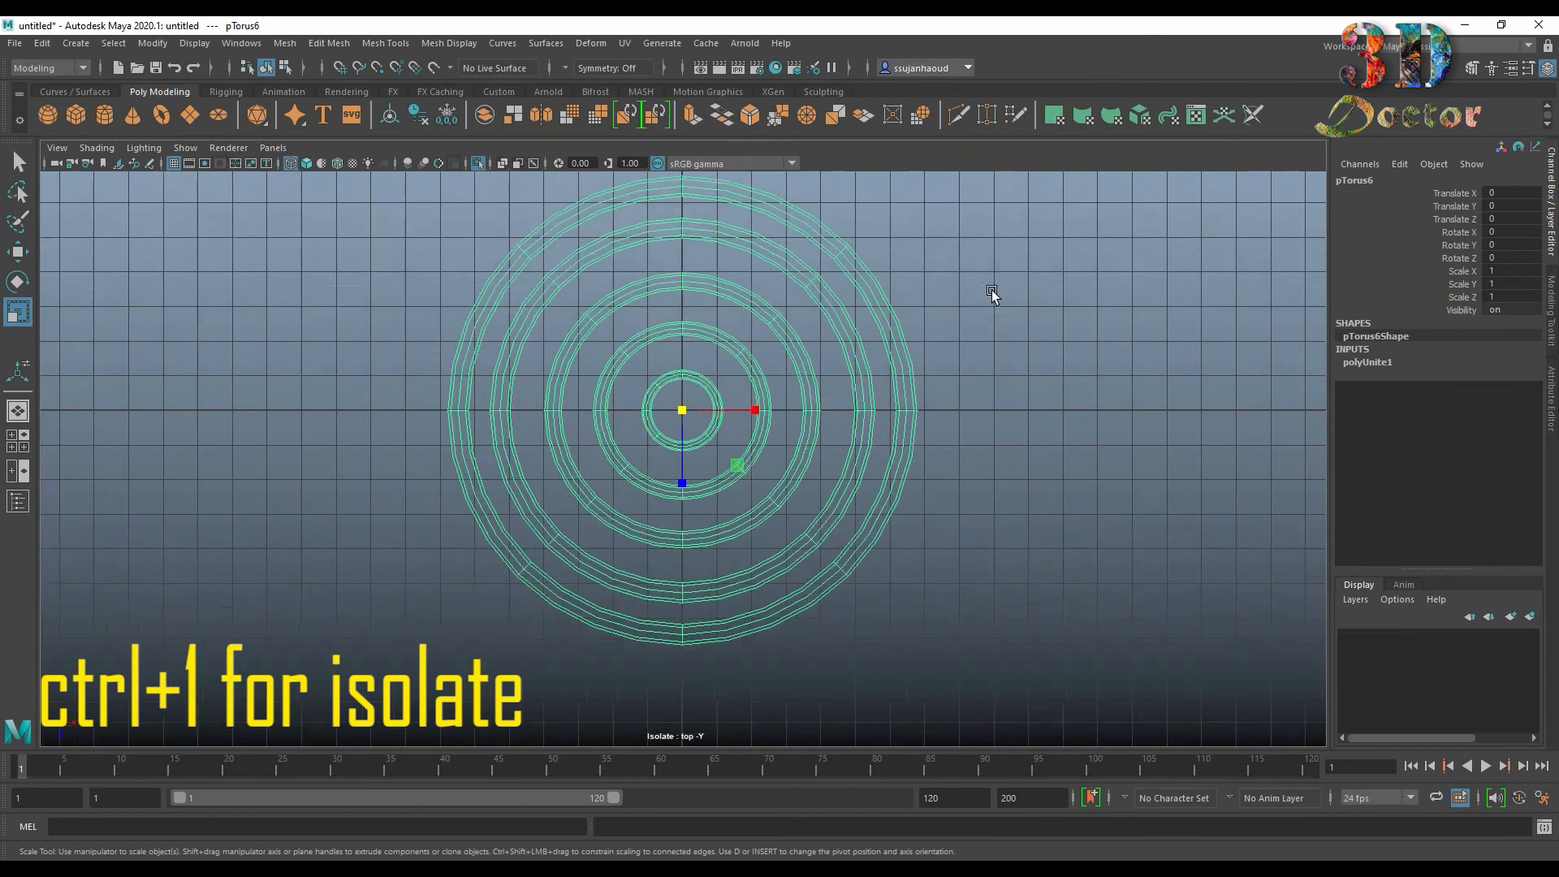
click(1040, 290)
alt+middle_drag(1054, 271, 1006, 310)
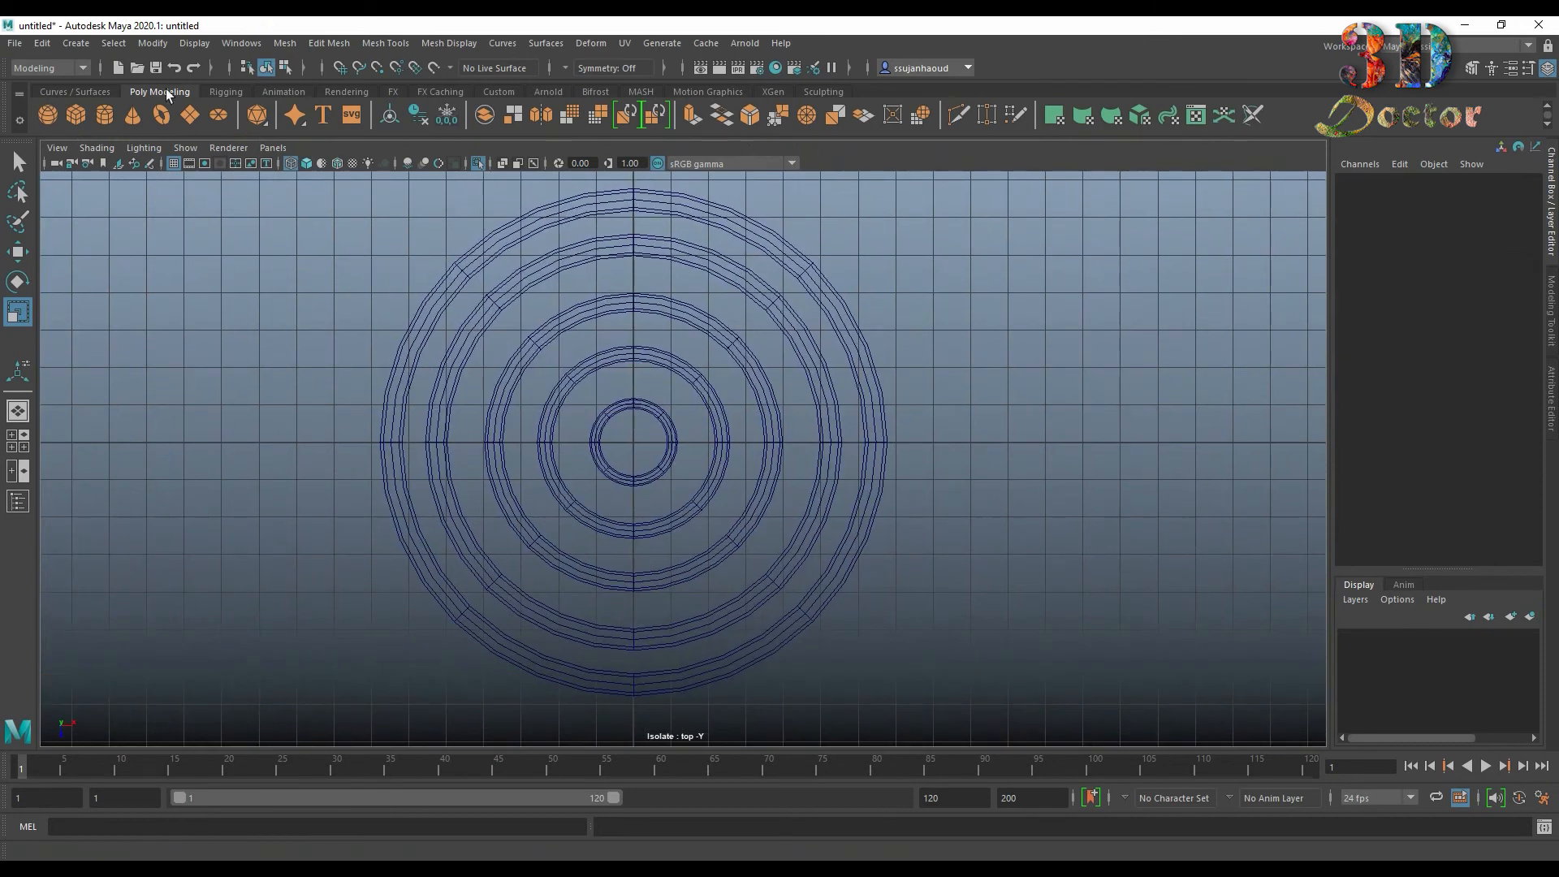
Step: Draw an EP curve along the rings' front diagonals, bending at the centre and ending just outside the outer ring on both sides
click(75, 43)
mouse_move(162, 168)
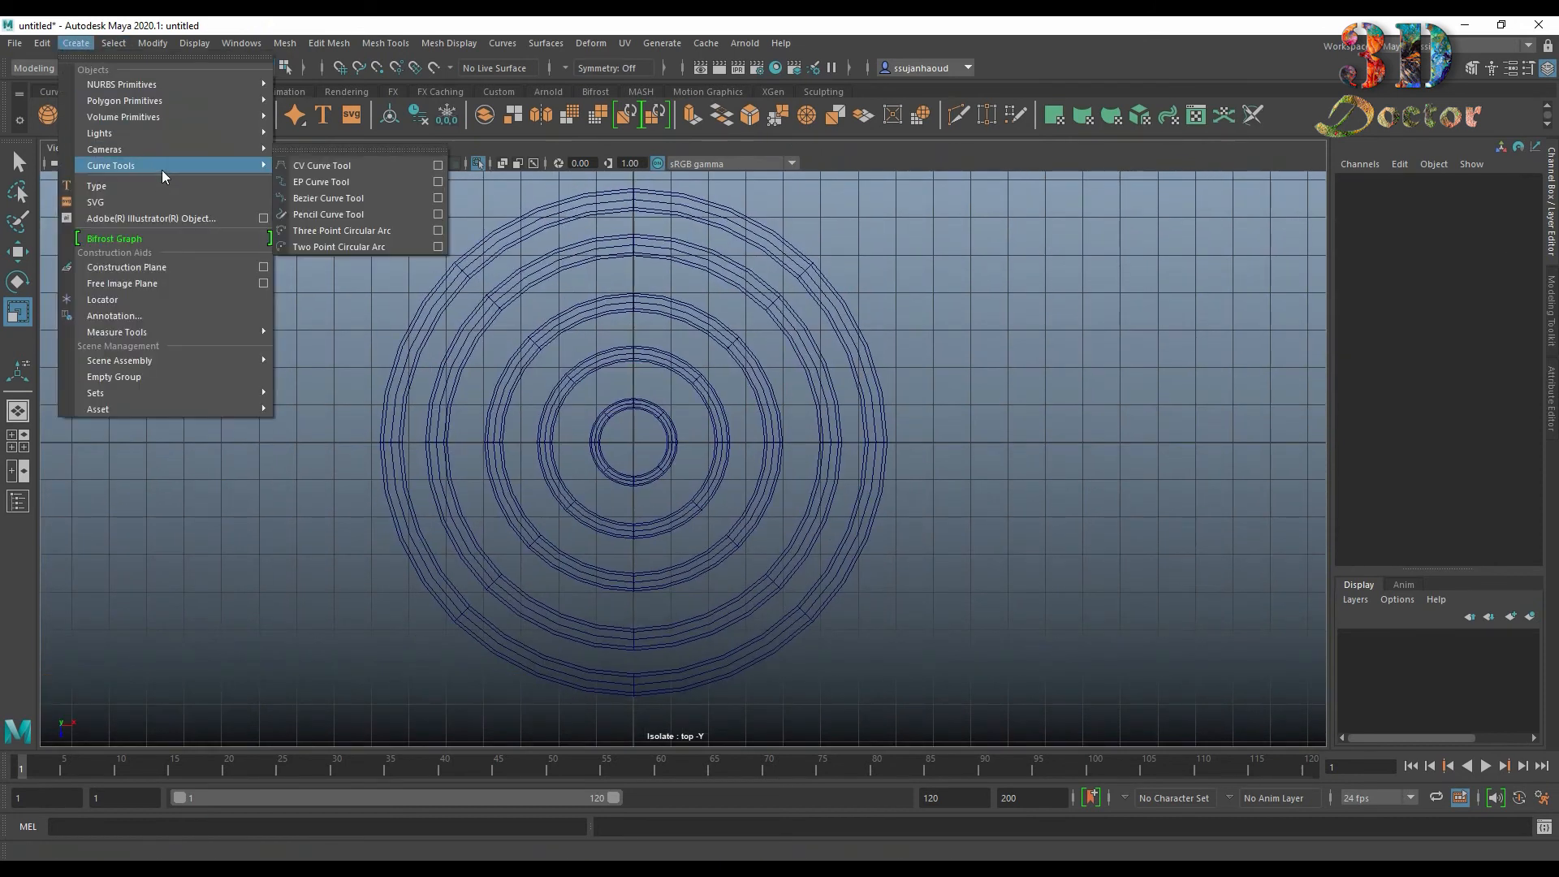
click(321, 182)
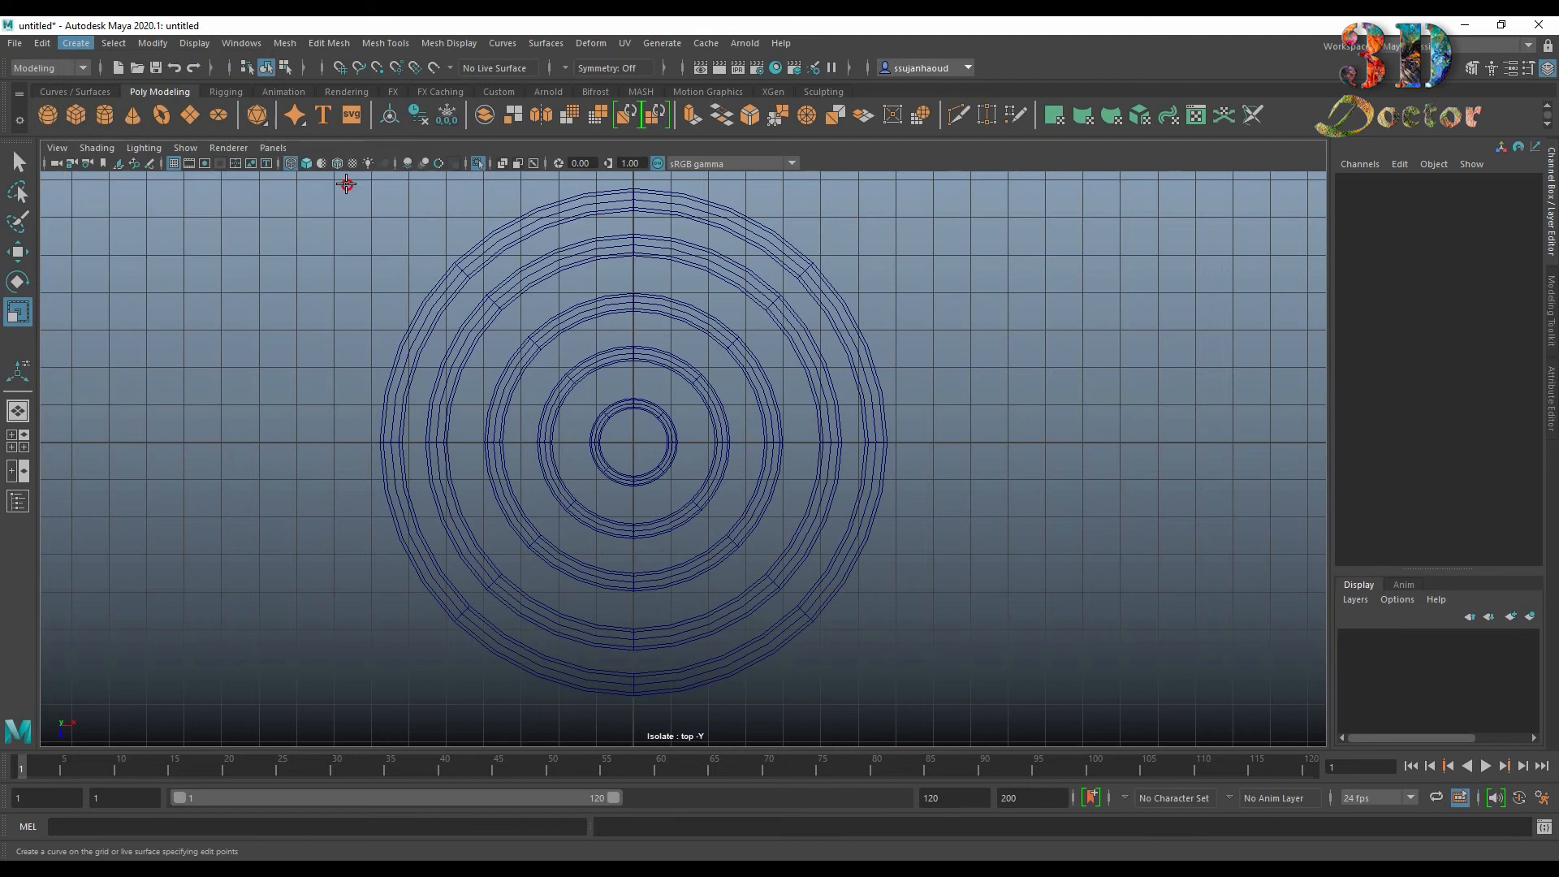
scroll(423, 533, up, 3)
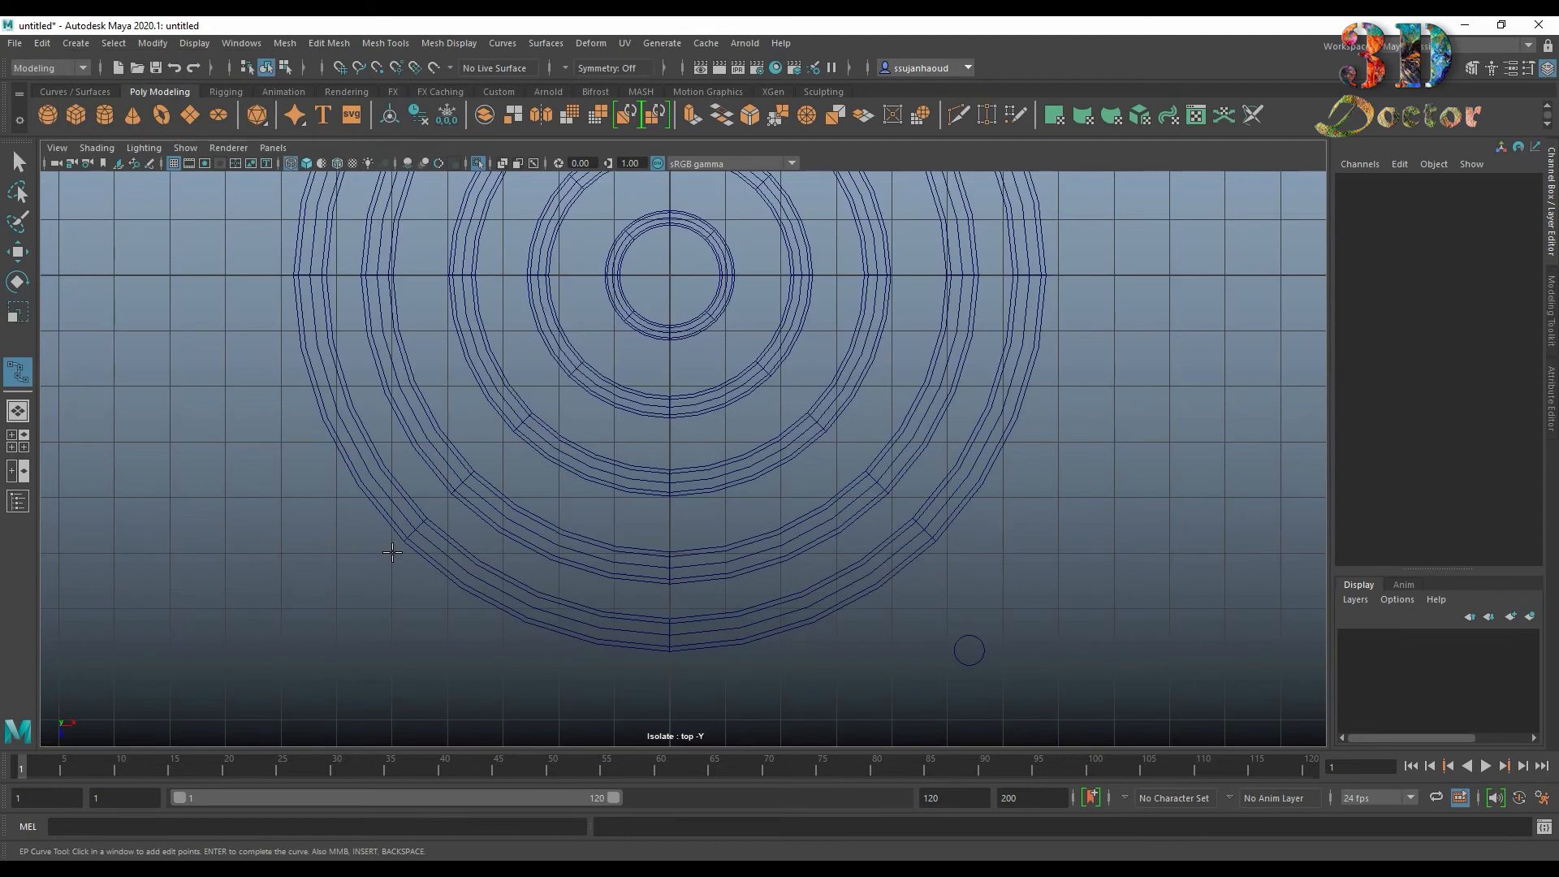
click(391, 551)
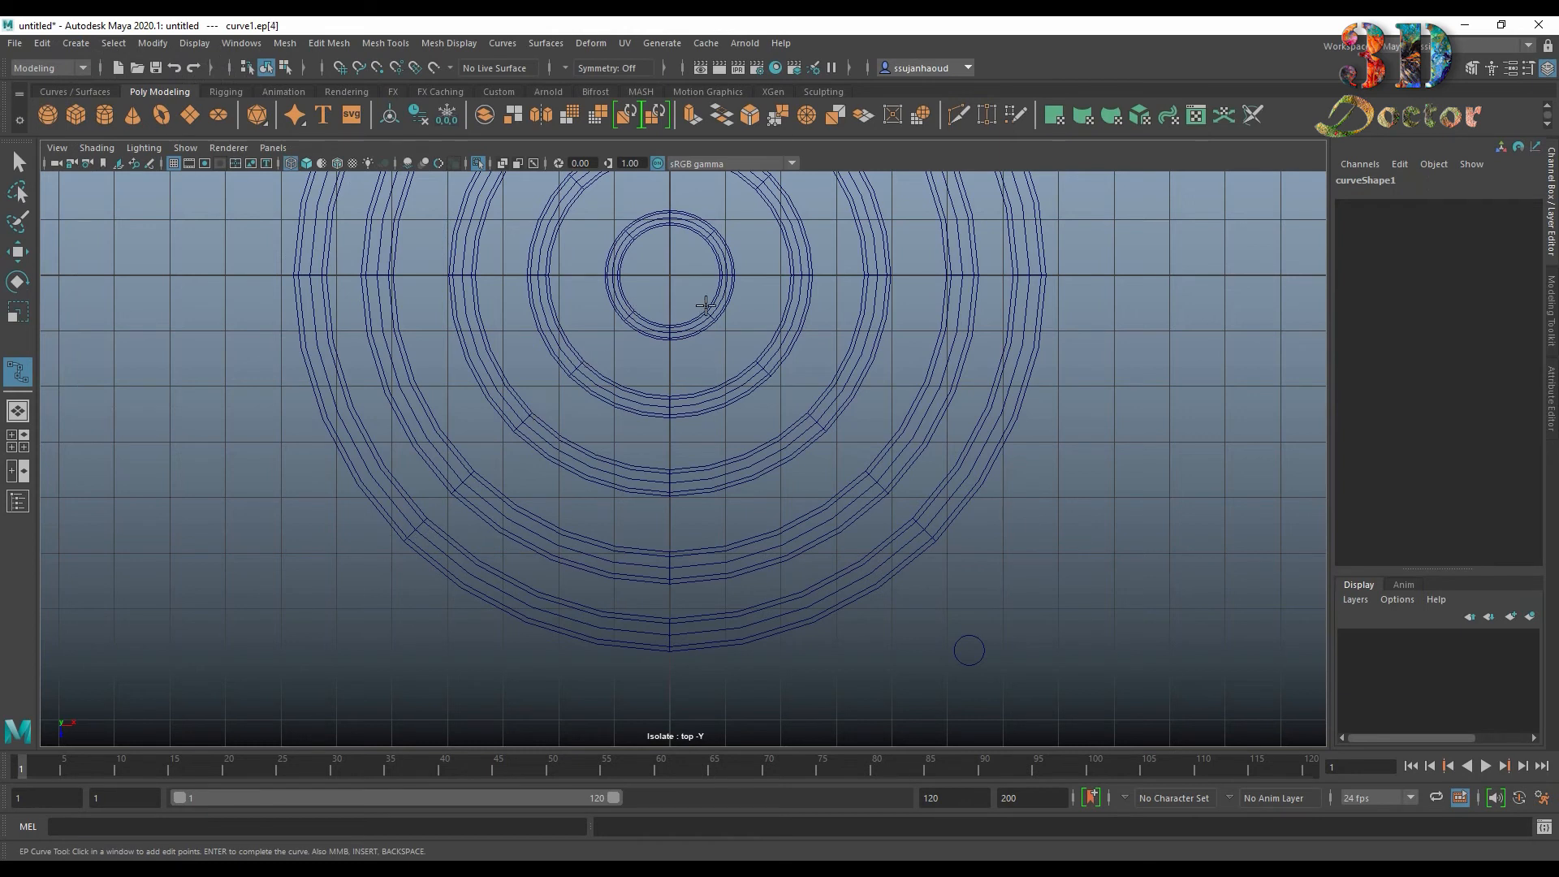
click(754, 355)
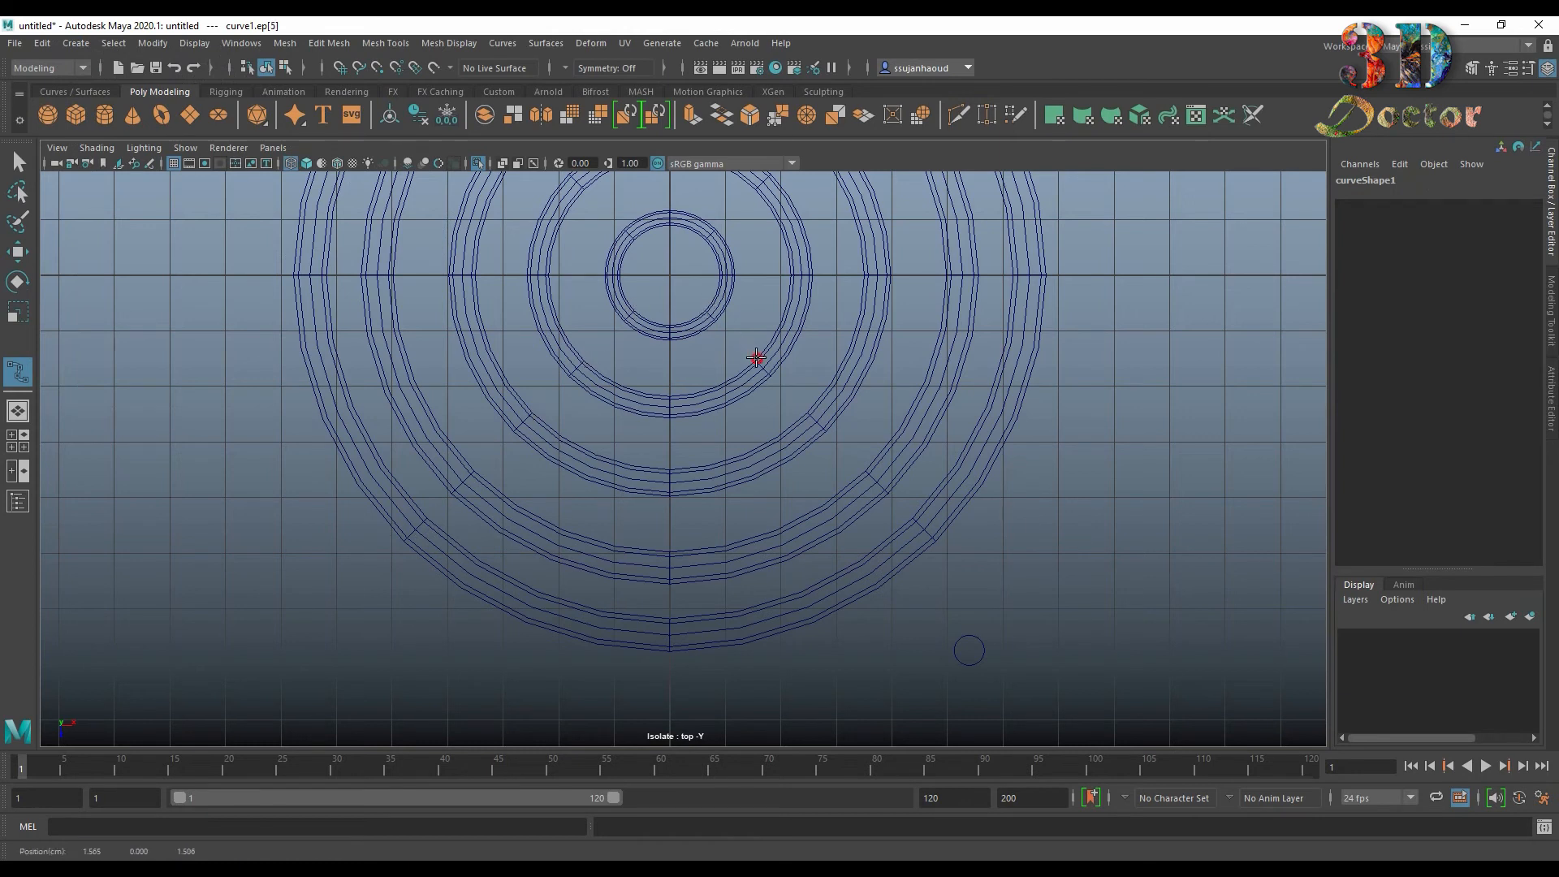
click(889, 494)
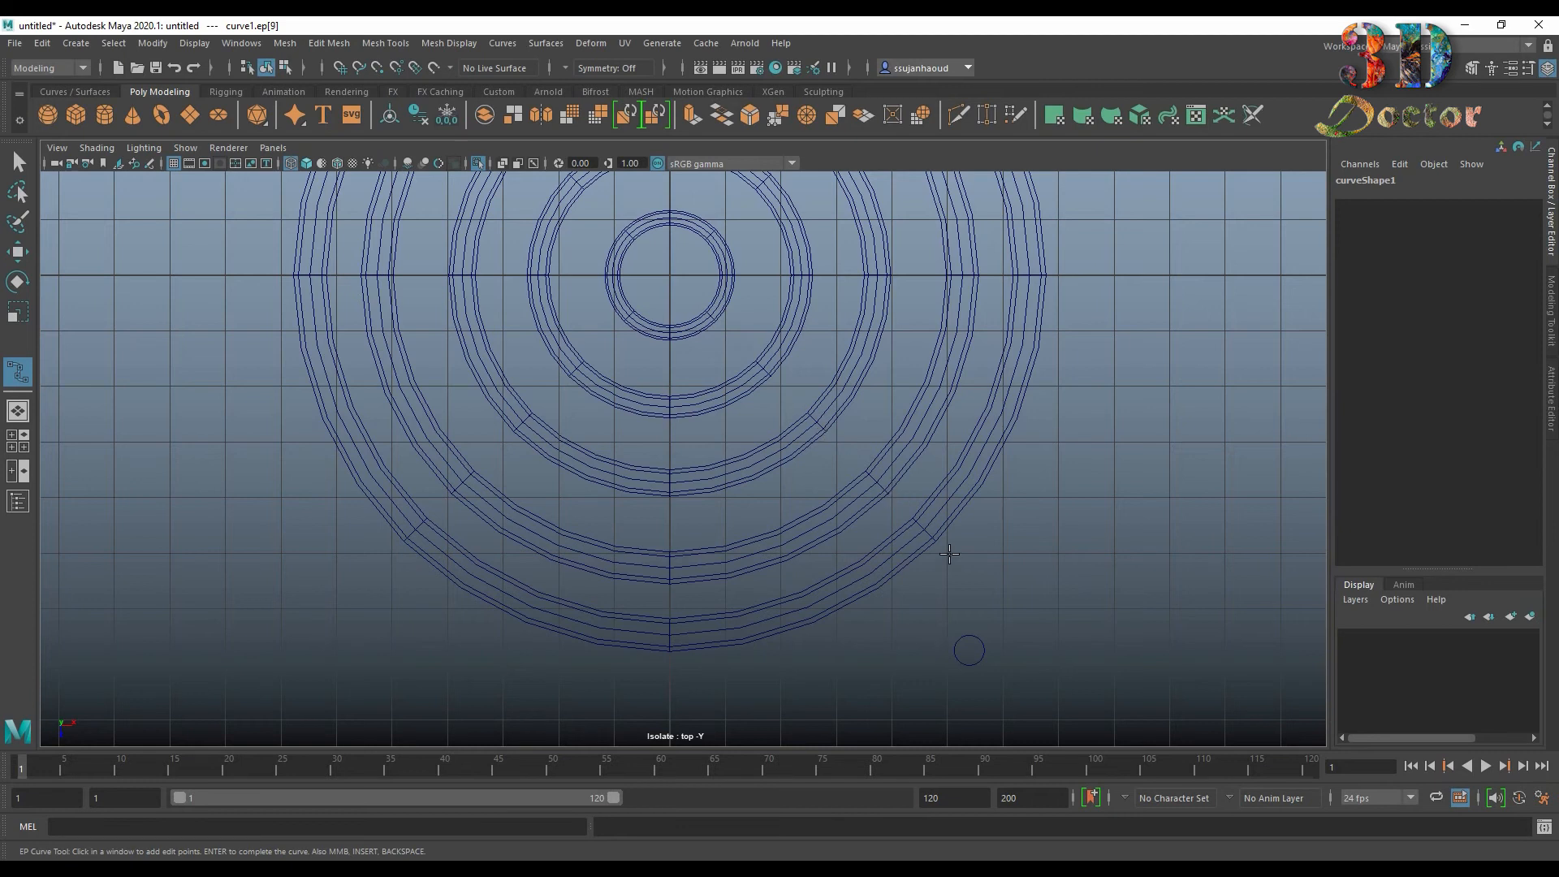
key(Return)
Step: Raise the V-shaped curve to the height of the concentric rings, with Translate Y at about 4.638
key(r)
key(space)
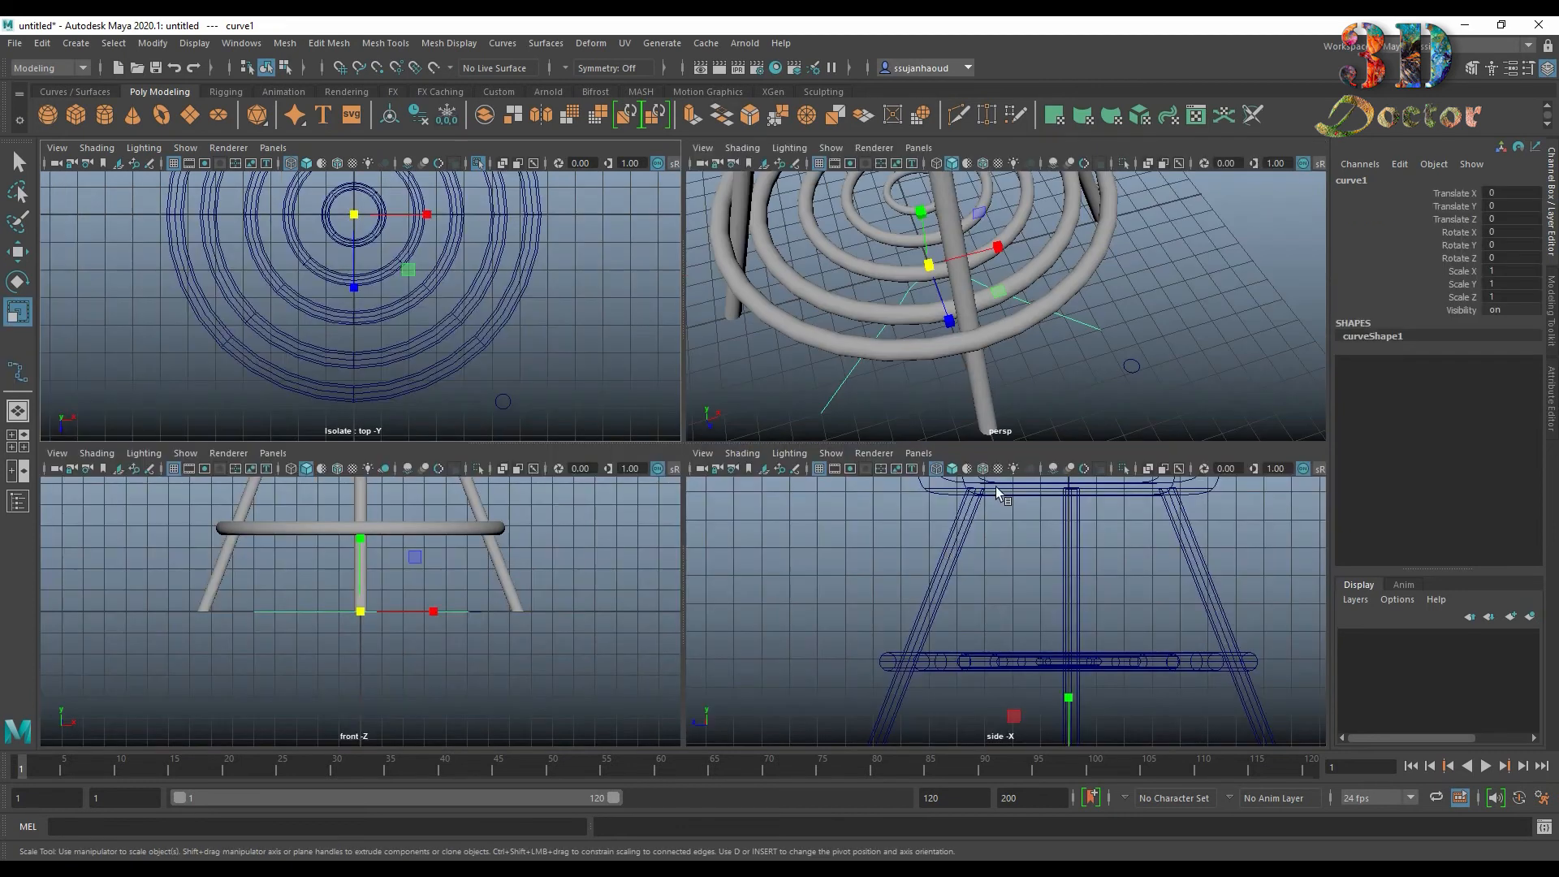
key(space)
alt+drag(1086, 313, 863, 508)
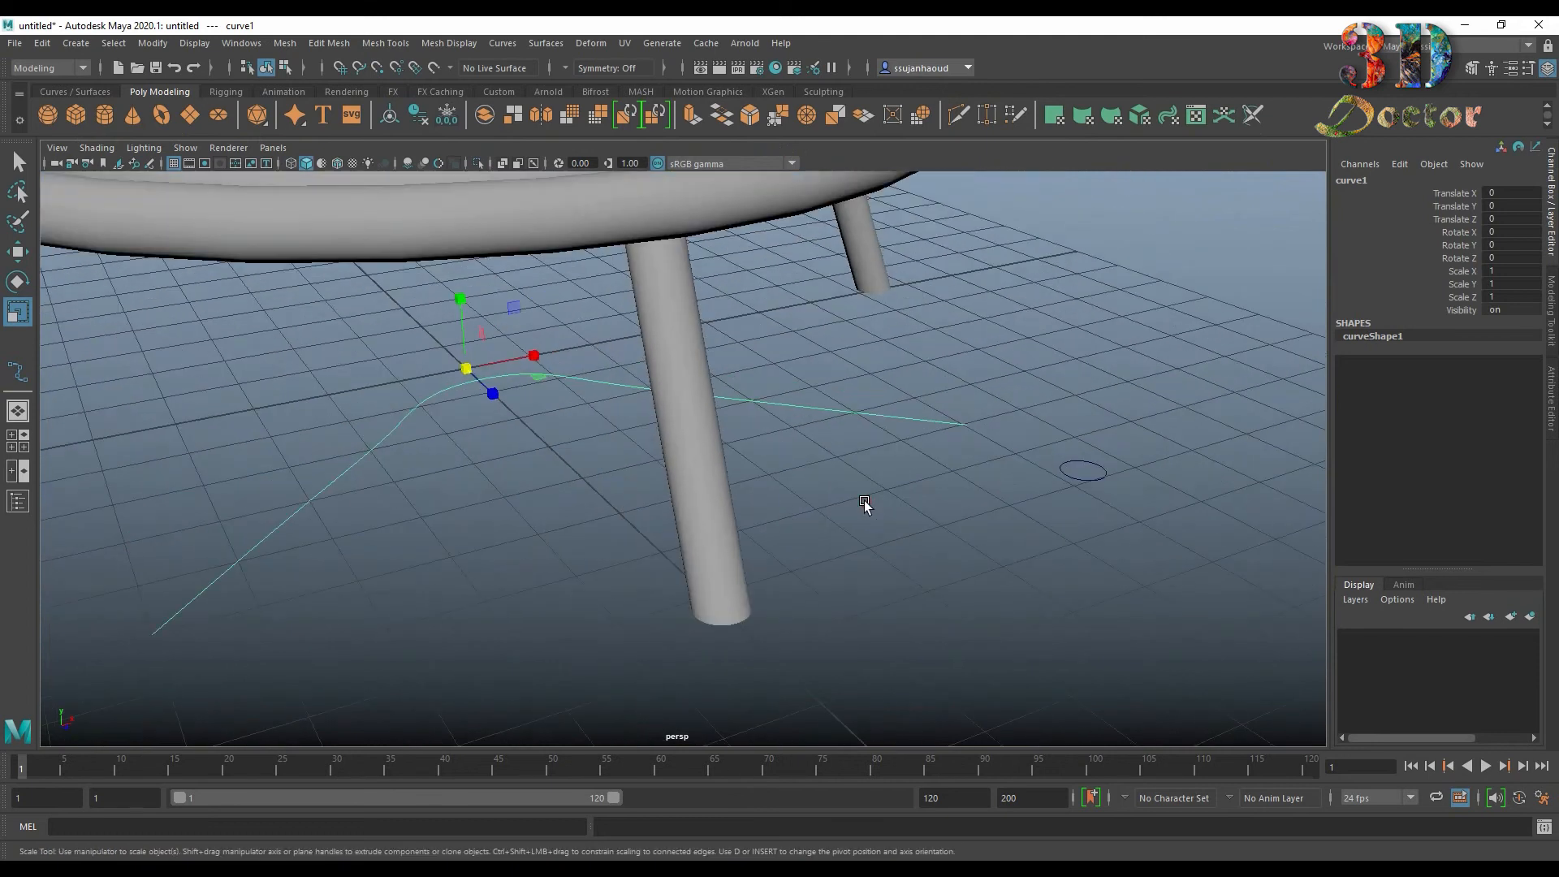
key(e)
key(w)
drag(459, 290, 488, 77)
scroll(765, 512, down, 7)
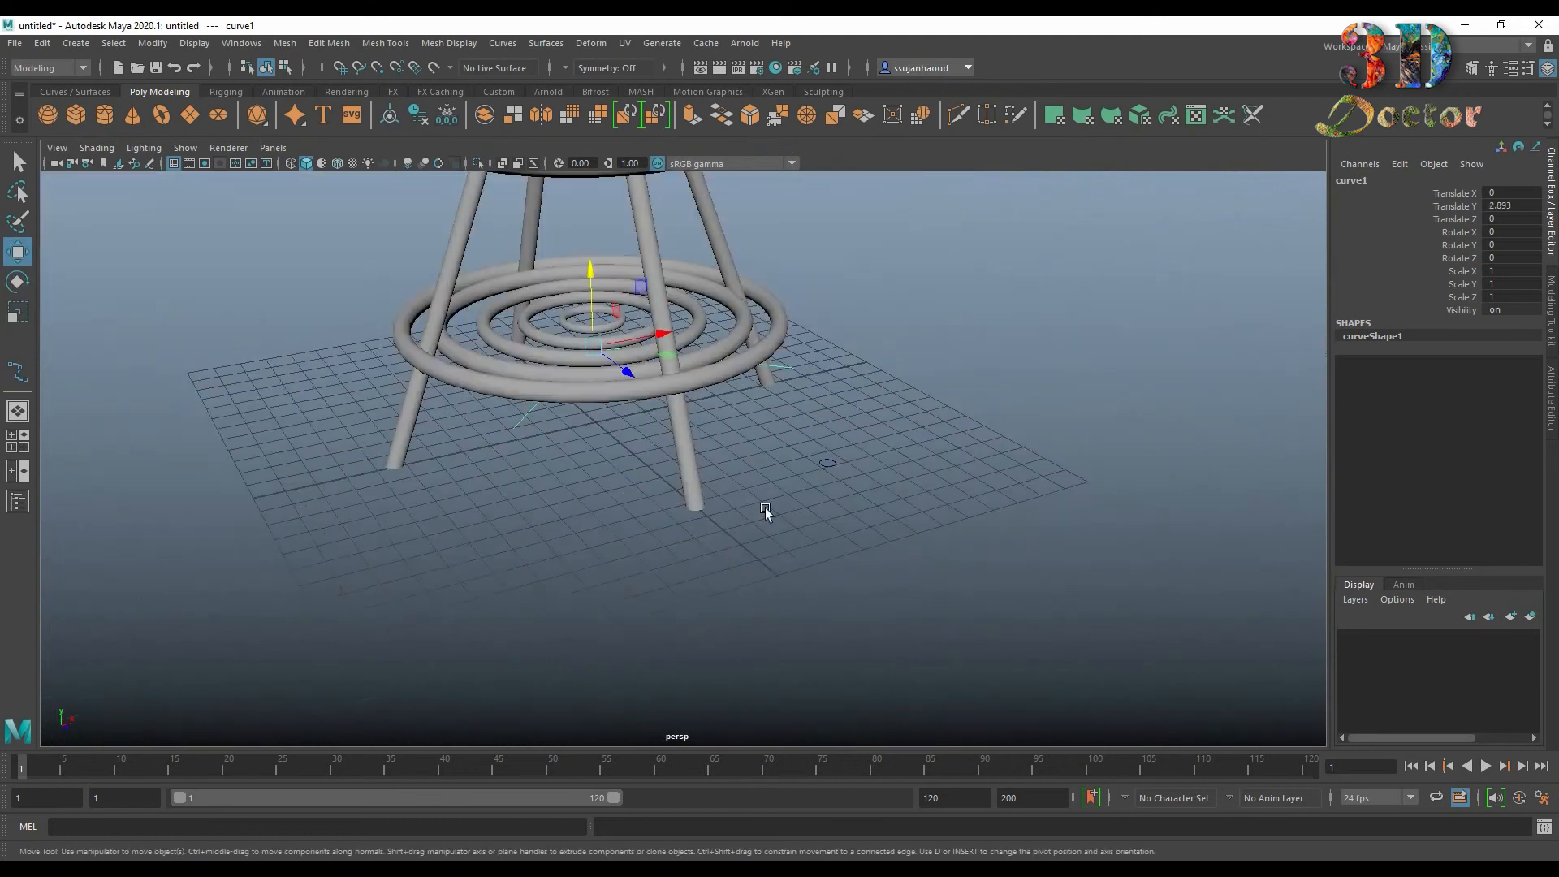
alt+middle_drag(766, 511, 784, 604)
drag(608, 363, 611, 320)
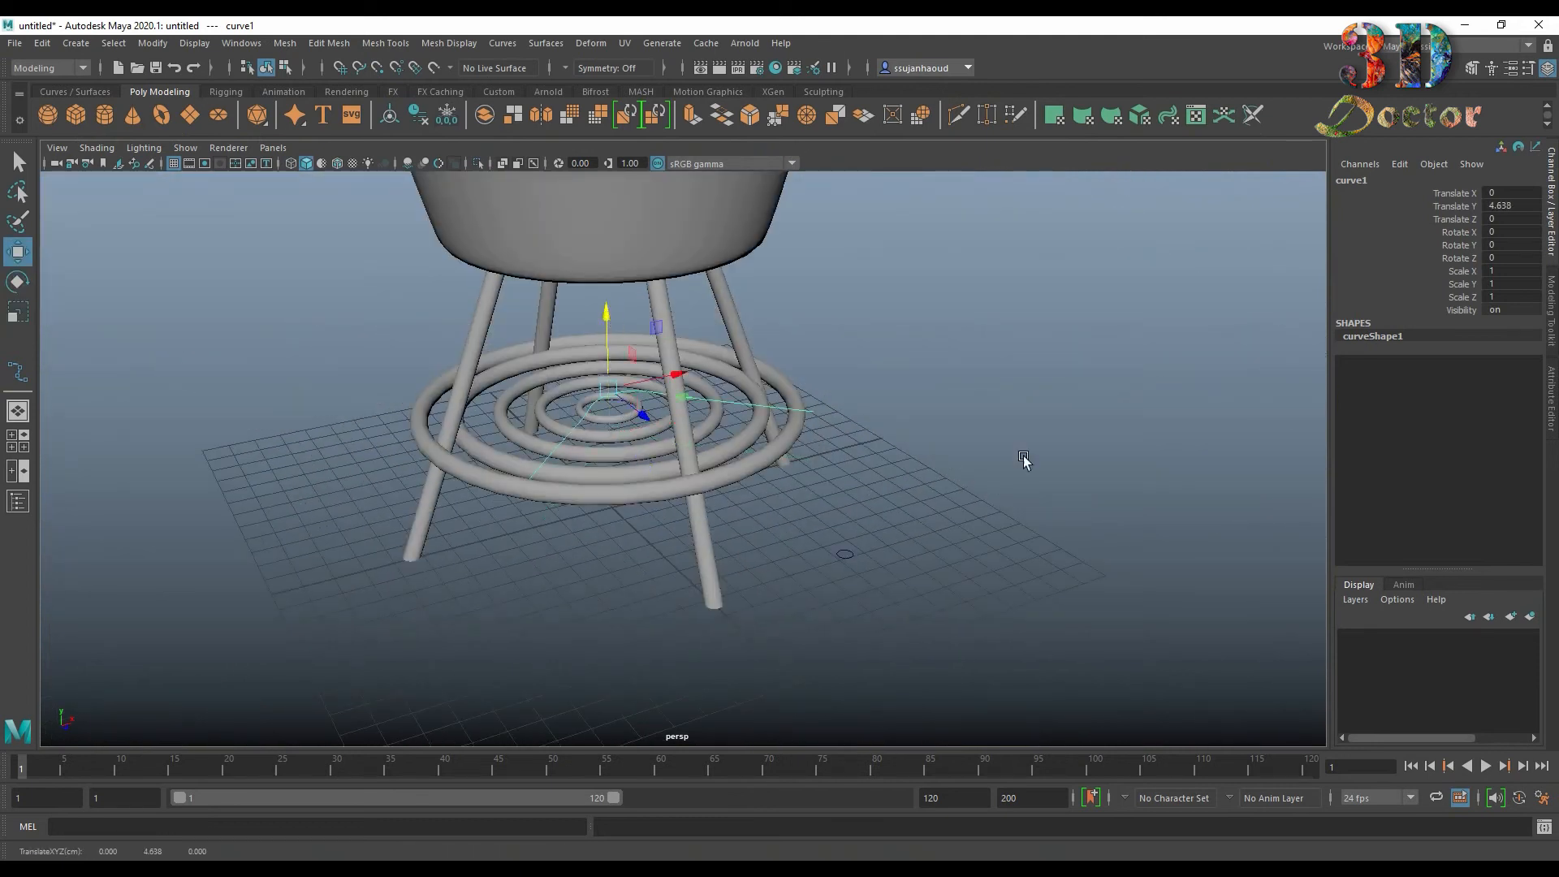
Step: Extrude the small NURBS circle along the V-shaped curve to form a tube across the rings
scroll(1023, 461, up, 5)
click(841, 667)
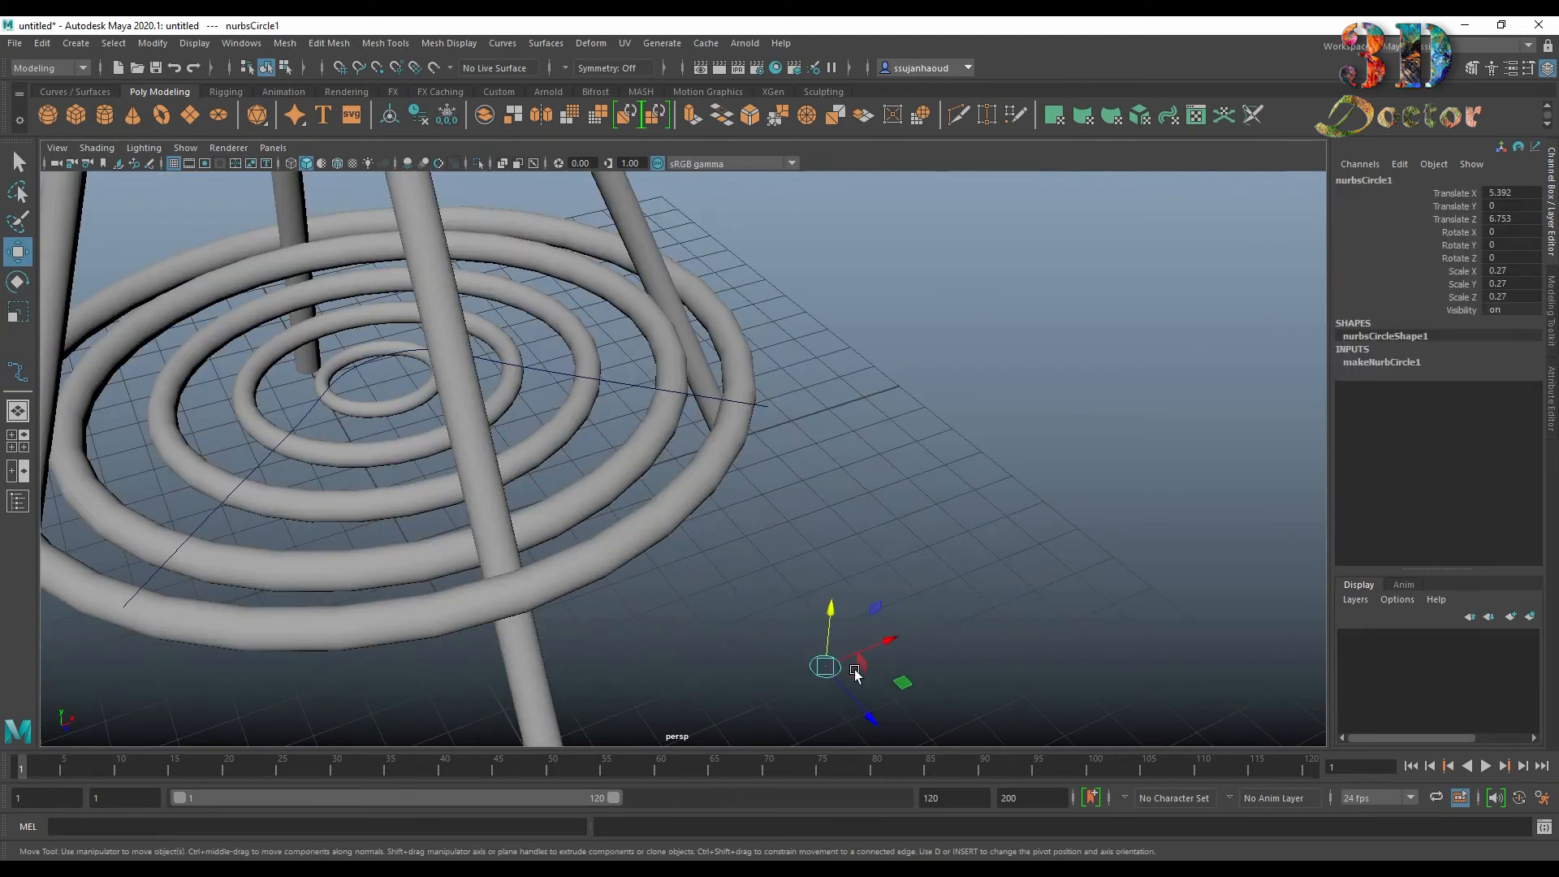
shift+click(769, 414)
click(546, 43)
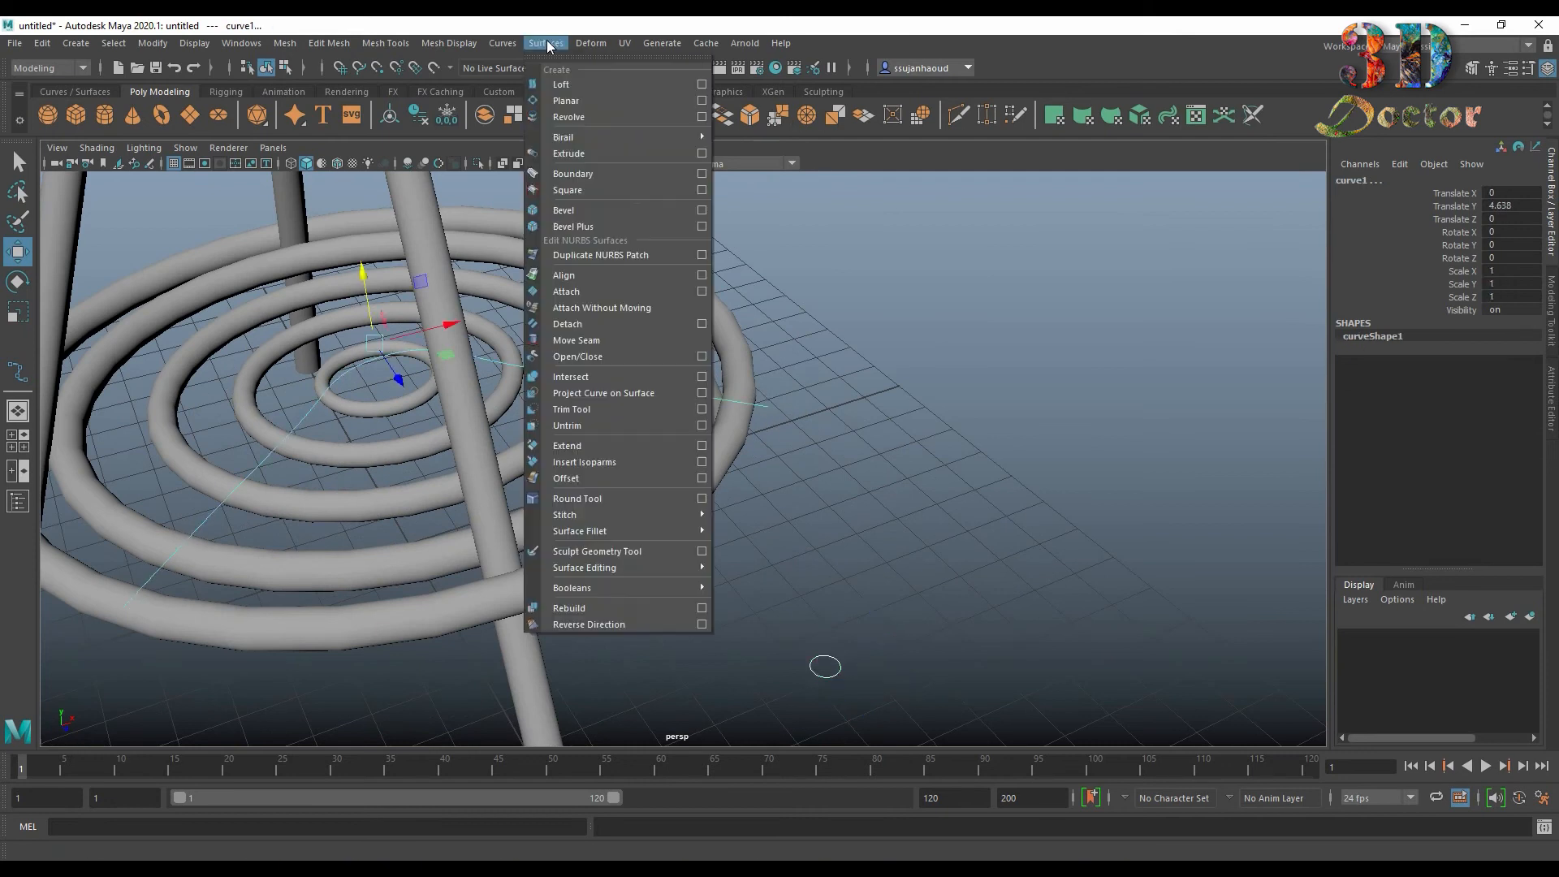
click(633, 154)
scroll(1000, 294, up, 3)
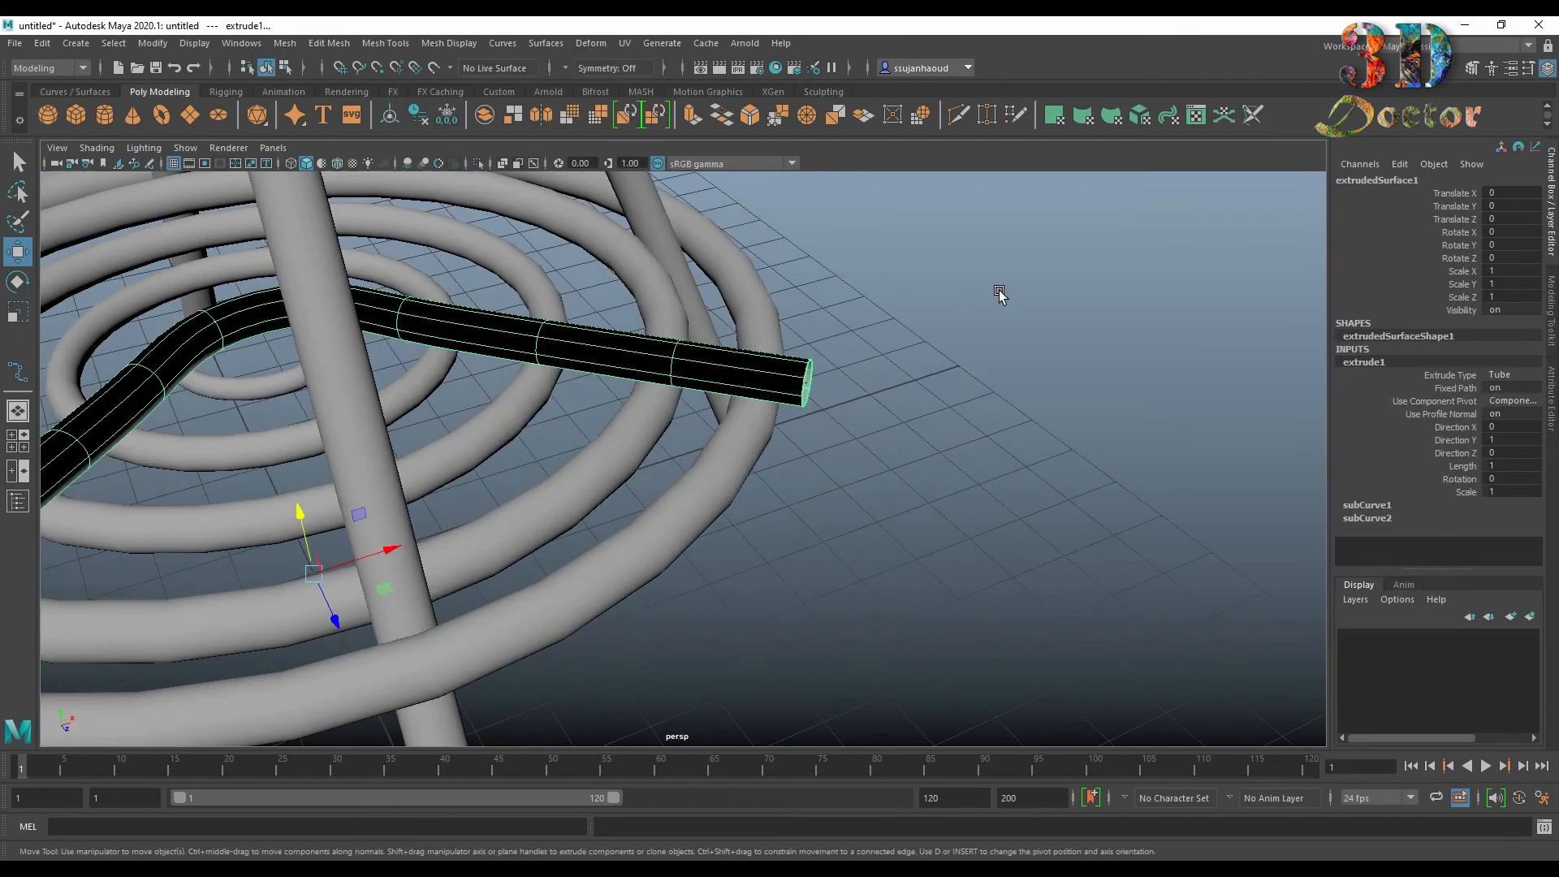
alt+drag(1097, 339, 978, 477)
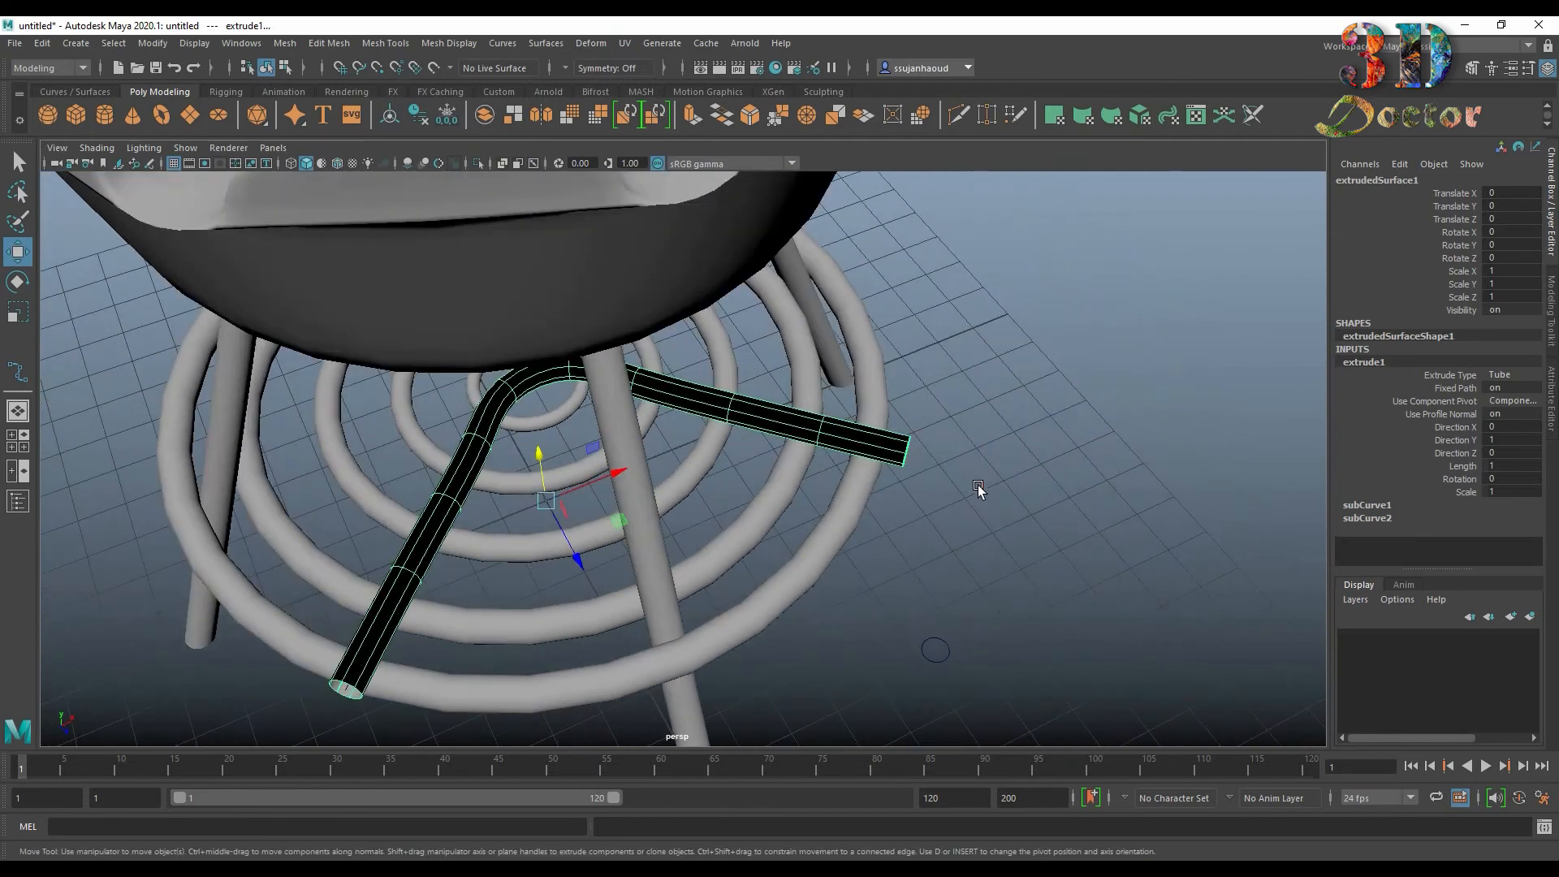
Step: Reverse the tube's surface direction and thin it by scaling the profile circle uniformly to 0.2
click(545, 43)
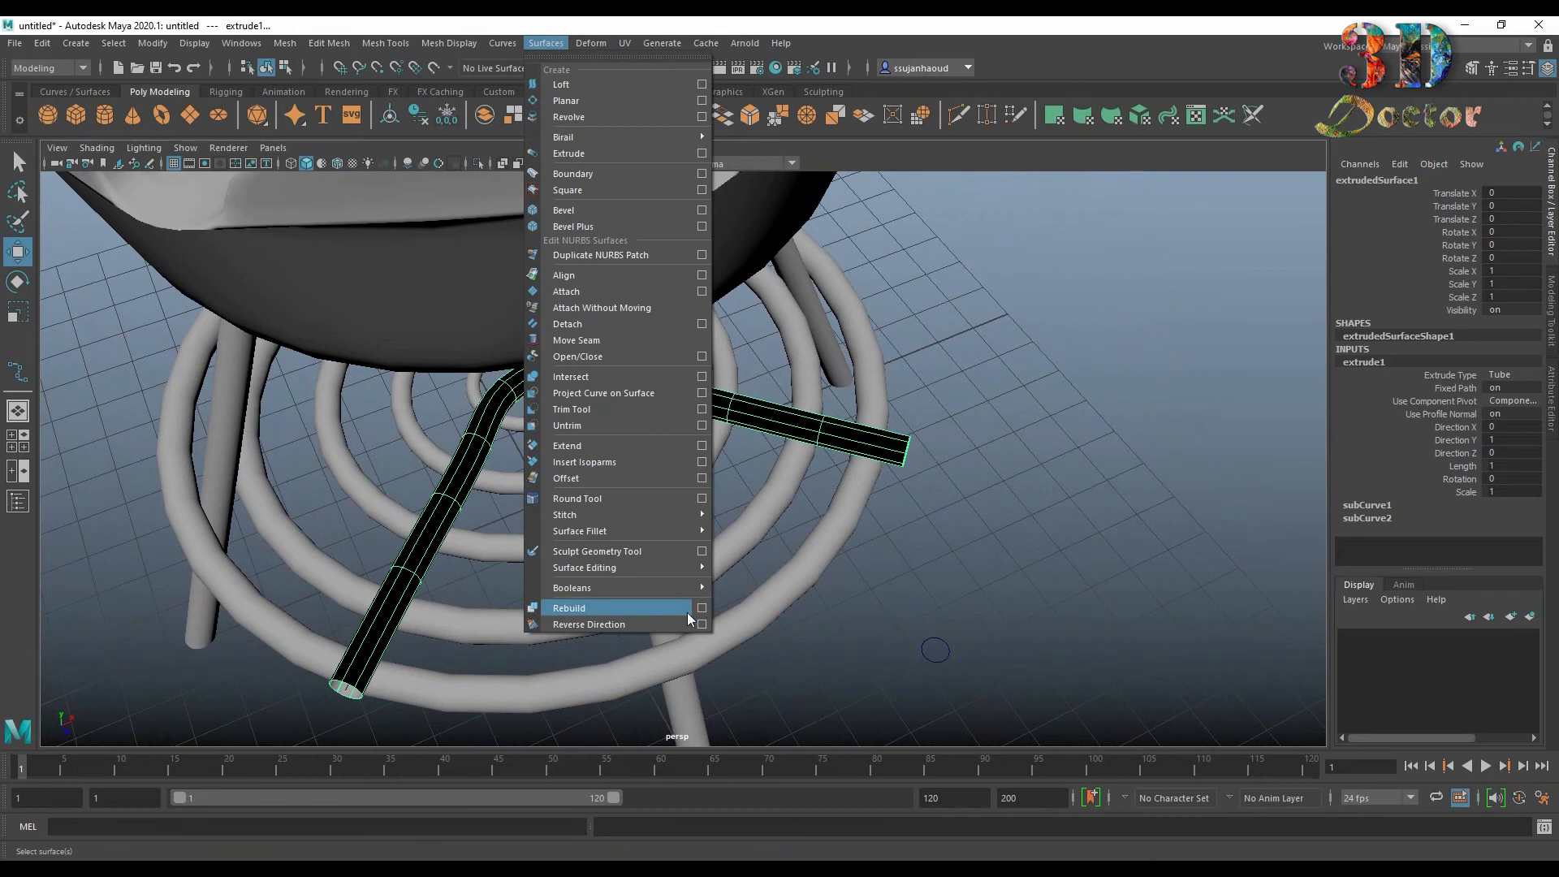
click(641, 622)
alt+drag(945, 509, 918, 607)
click(923, 606)
key(r)
alt+drag(961, 365, 970, 435)
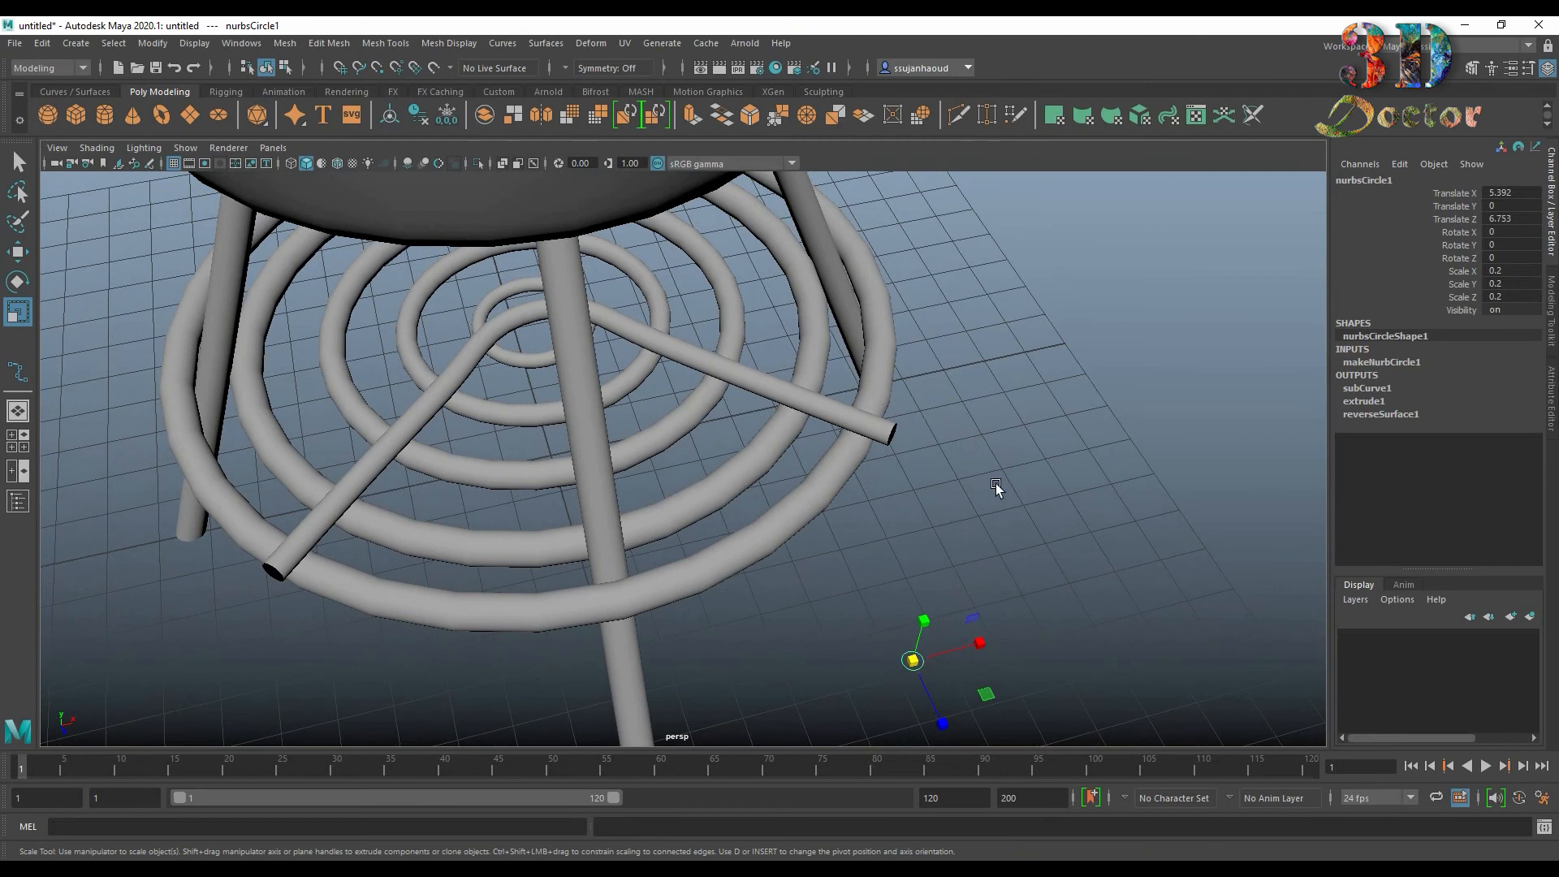
click(1020, 456)
Step: Delete the tube's construction history and remove the leftover profile circle beside the rings
scroll(1021, 456, up, 3)
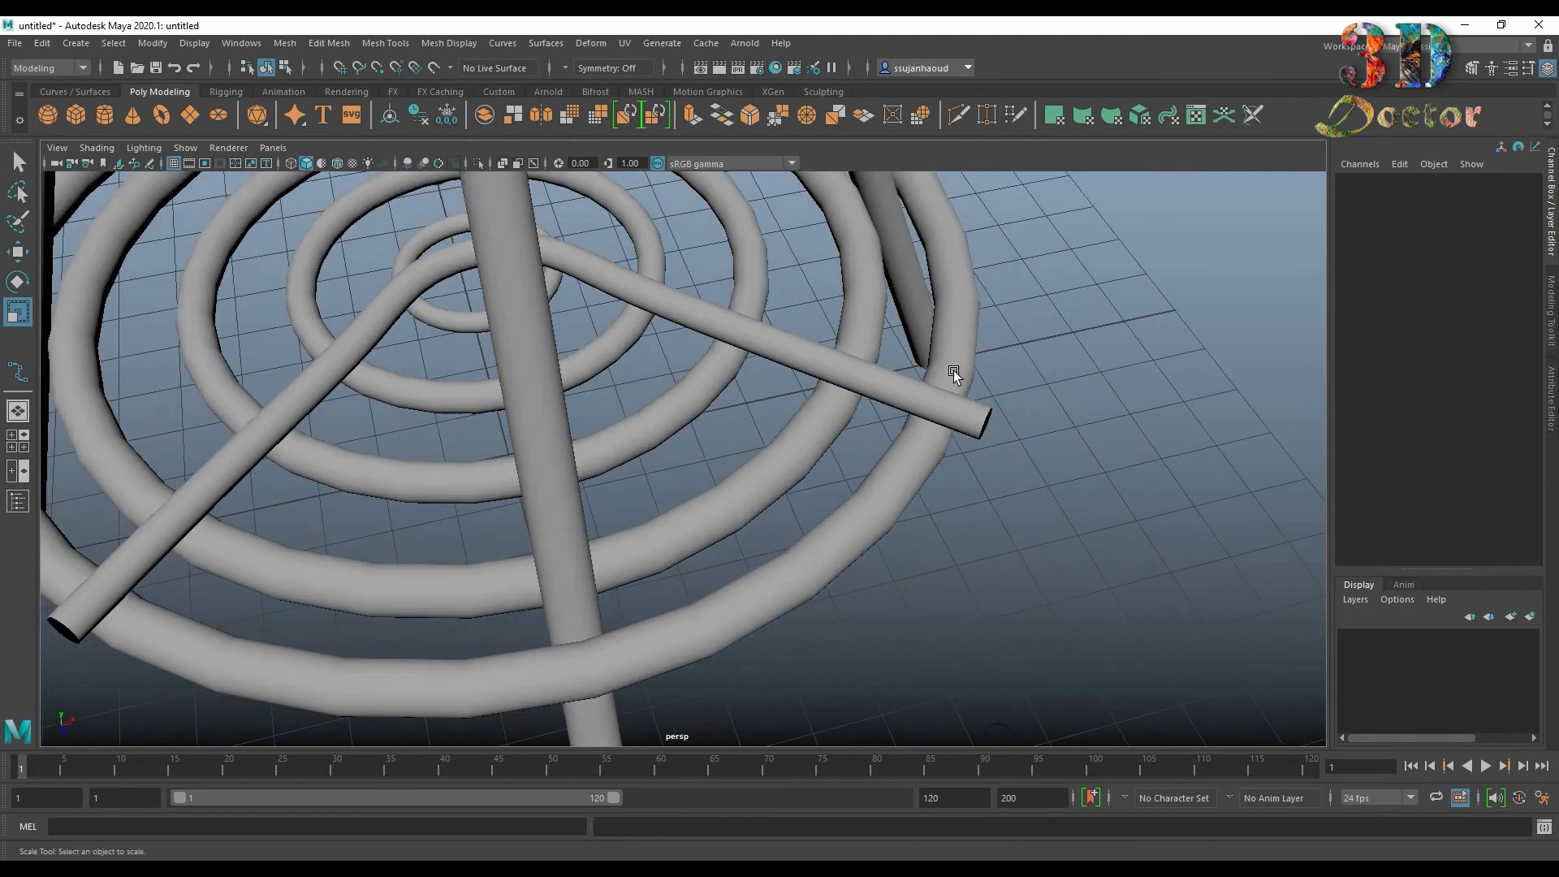
click(882, 406)
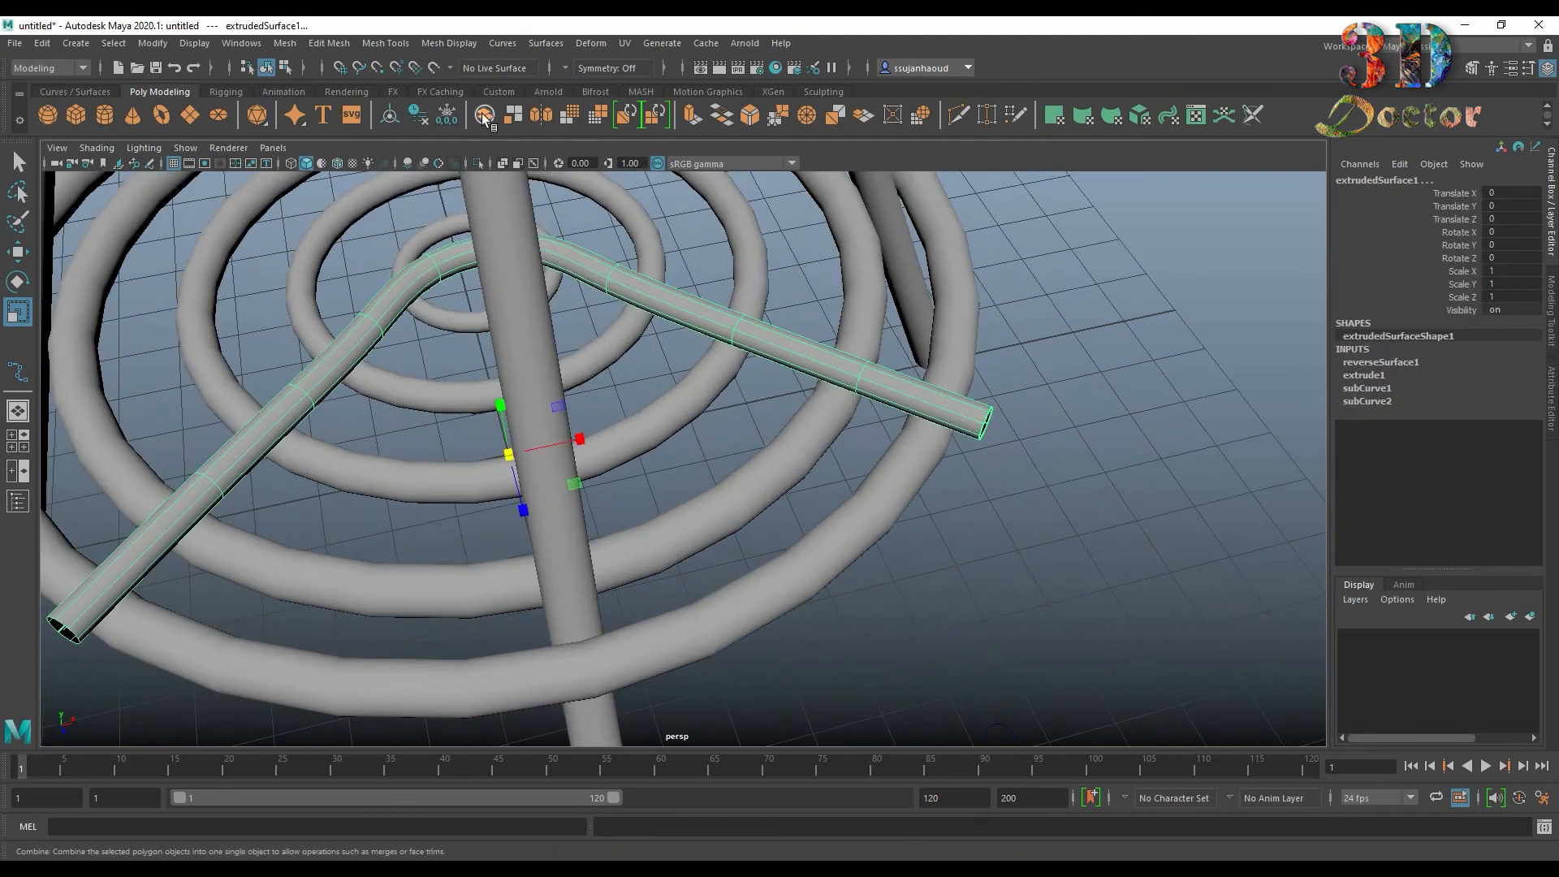
click(42, 44)
mouse_move(143, 234)
click(355, 234)
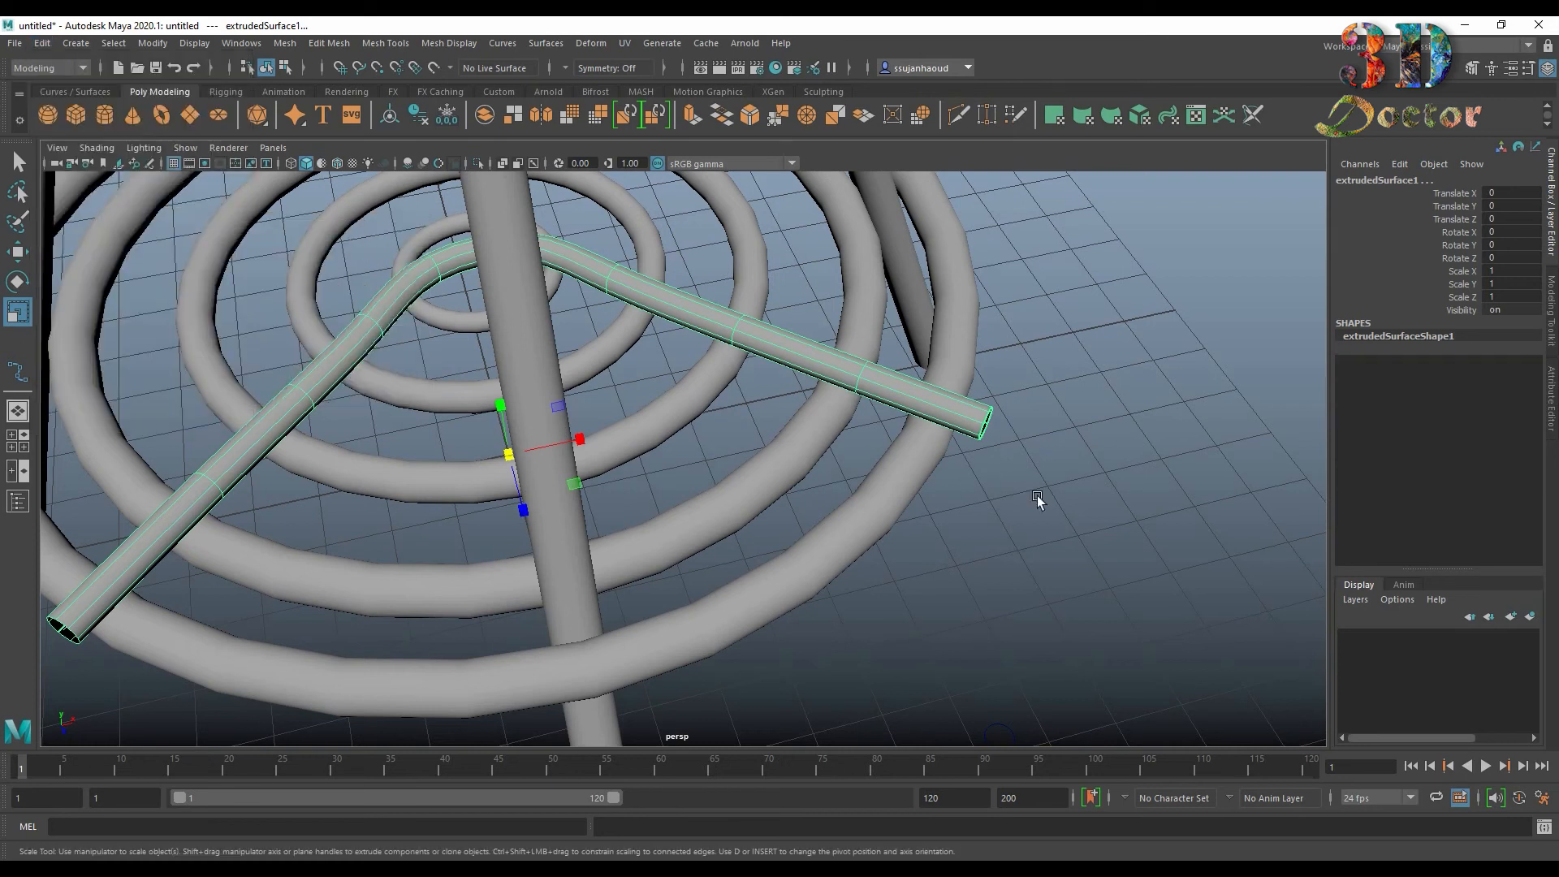
scroll(1039, 499, down, 3)
drag(903, 621, 948, 691)
click(1031, 644)
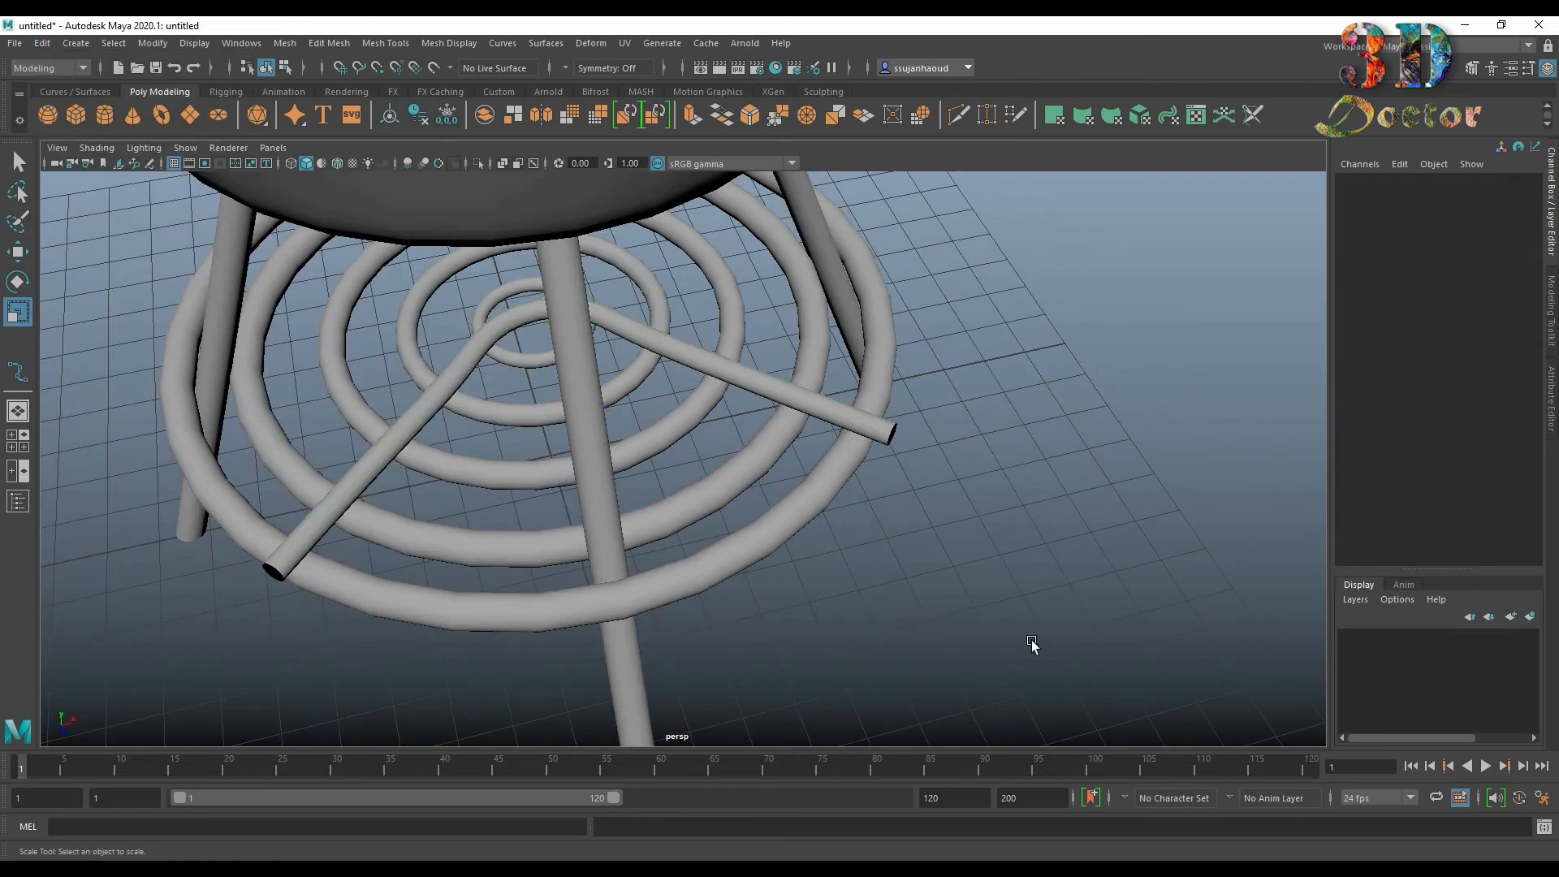
Step: Convert the V-shaped NURBS tube to a polygon mesh
click(821, 412)
click(152, 43)
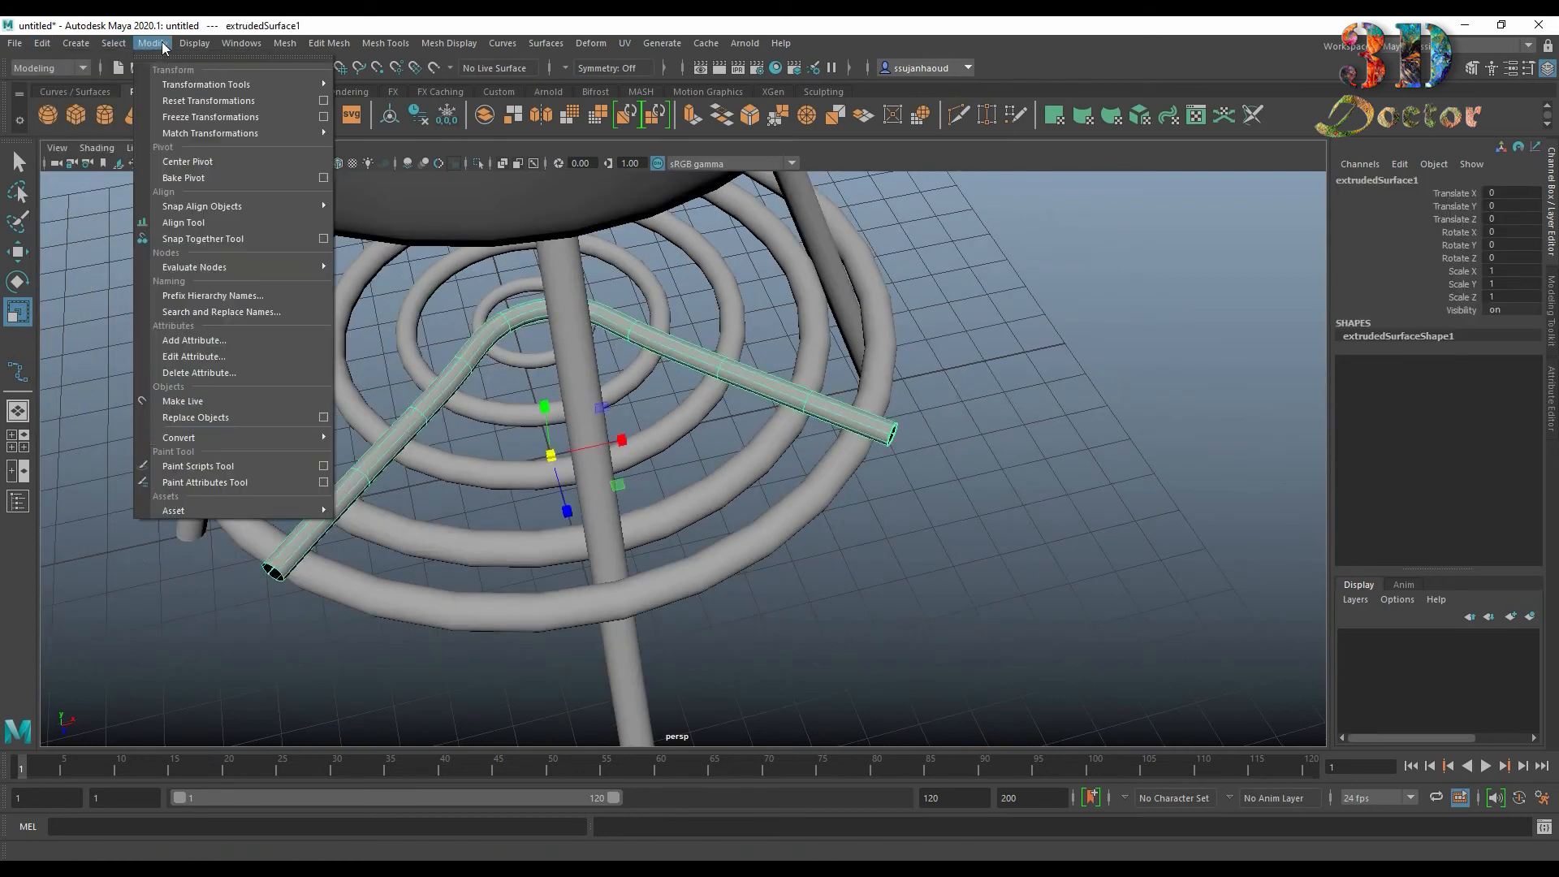
mouse_move(276, 437)
click(397, 436)
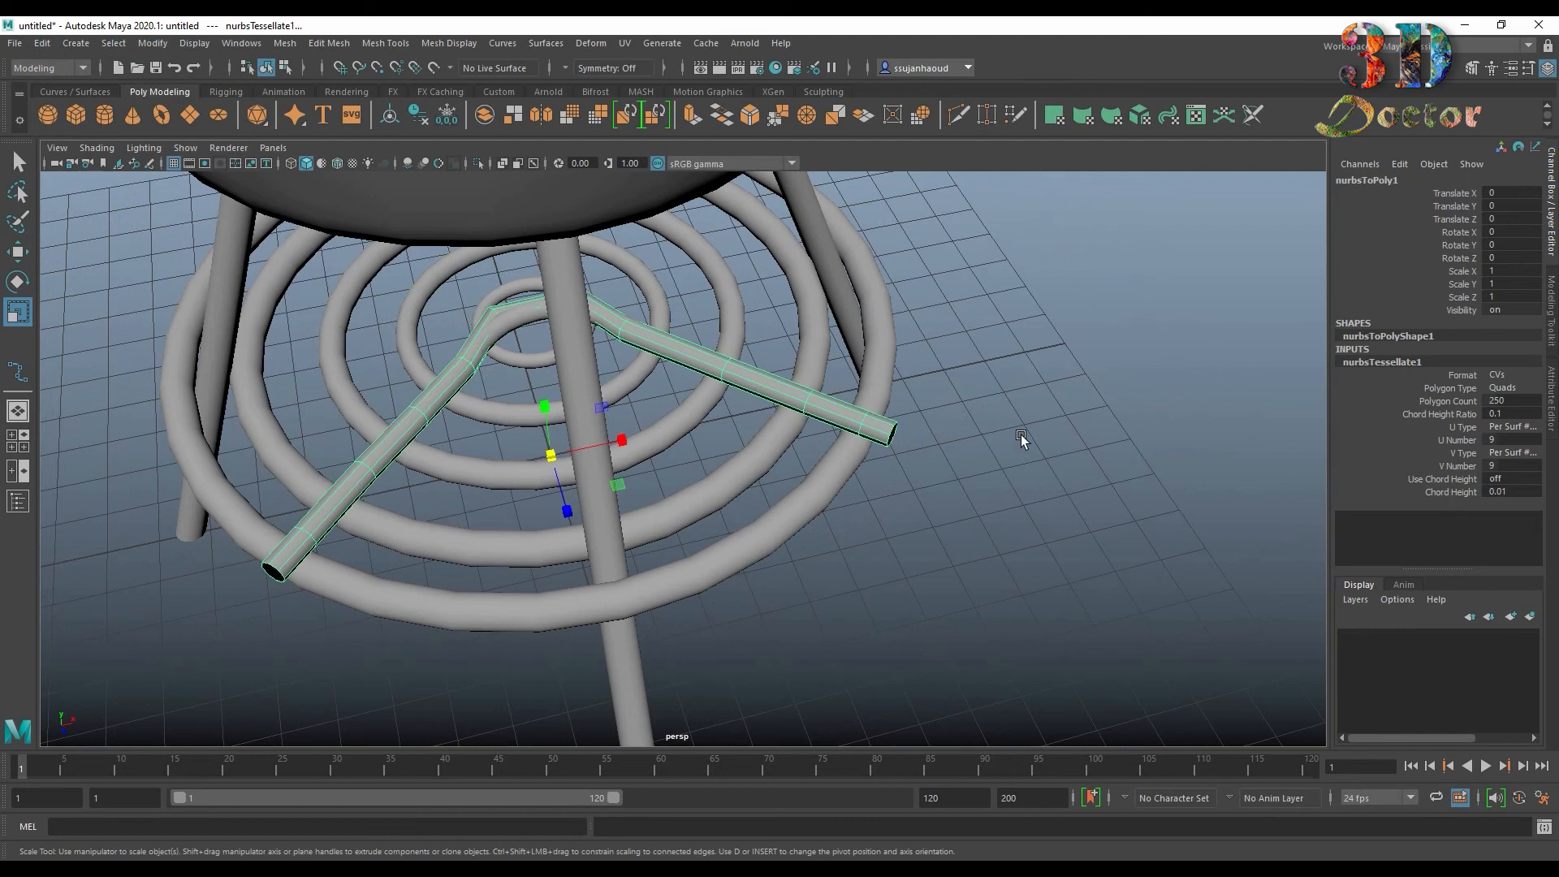
Step: Delete the original NURBS tube and its curve, keeping the polygon version, and turn on smooth preview for it
scroll(1021, 436, up, 4)
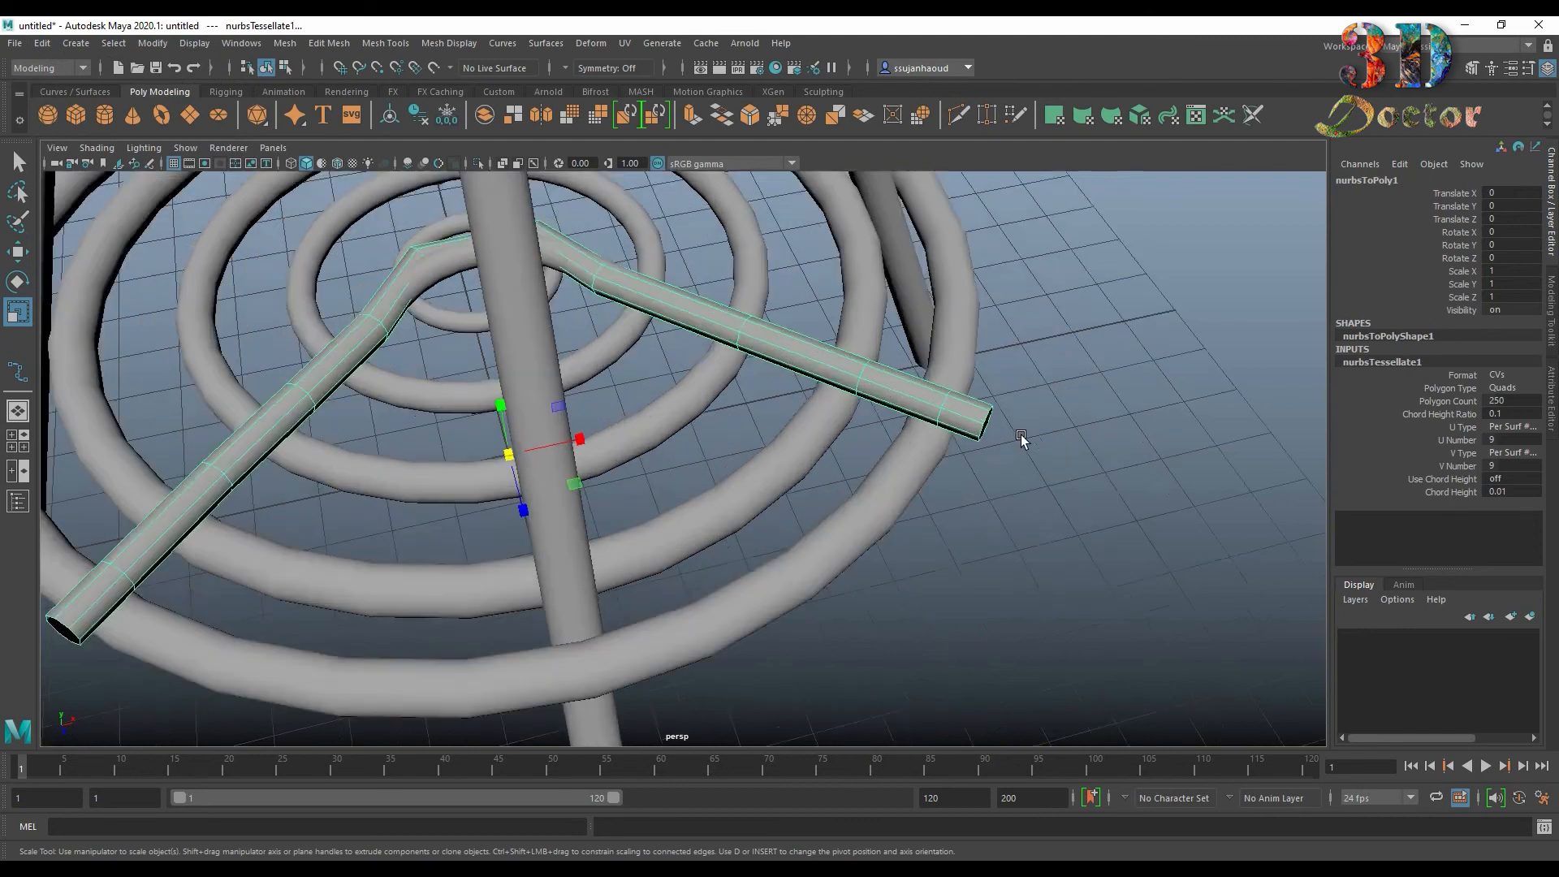
alt+middle_drag(1020, 436, 1091, 560)
alt+drag(387, 476, 538, 431)
drag(538, 430, 517, 398)
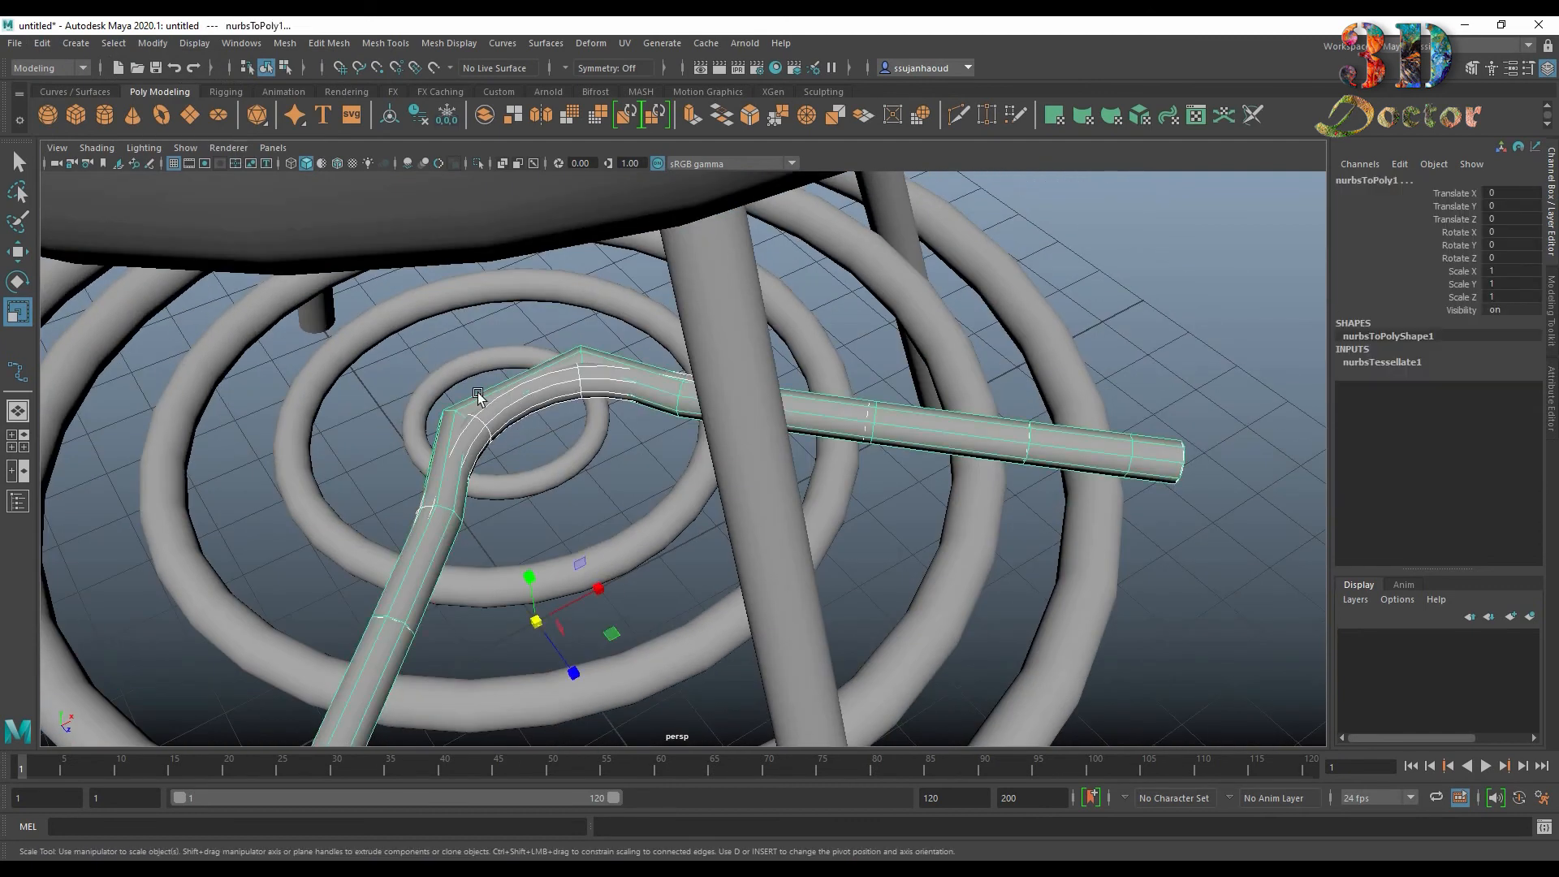
key(Delete)
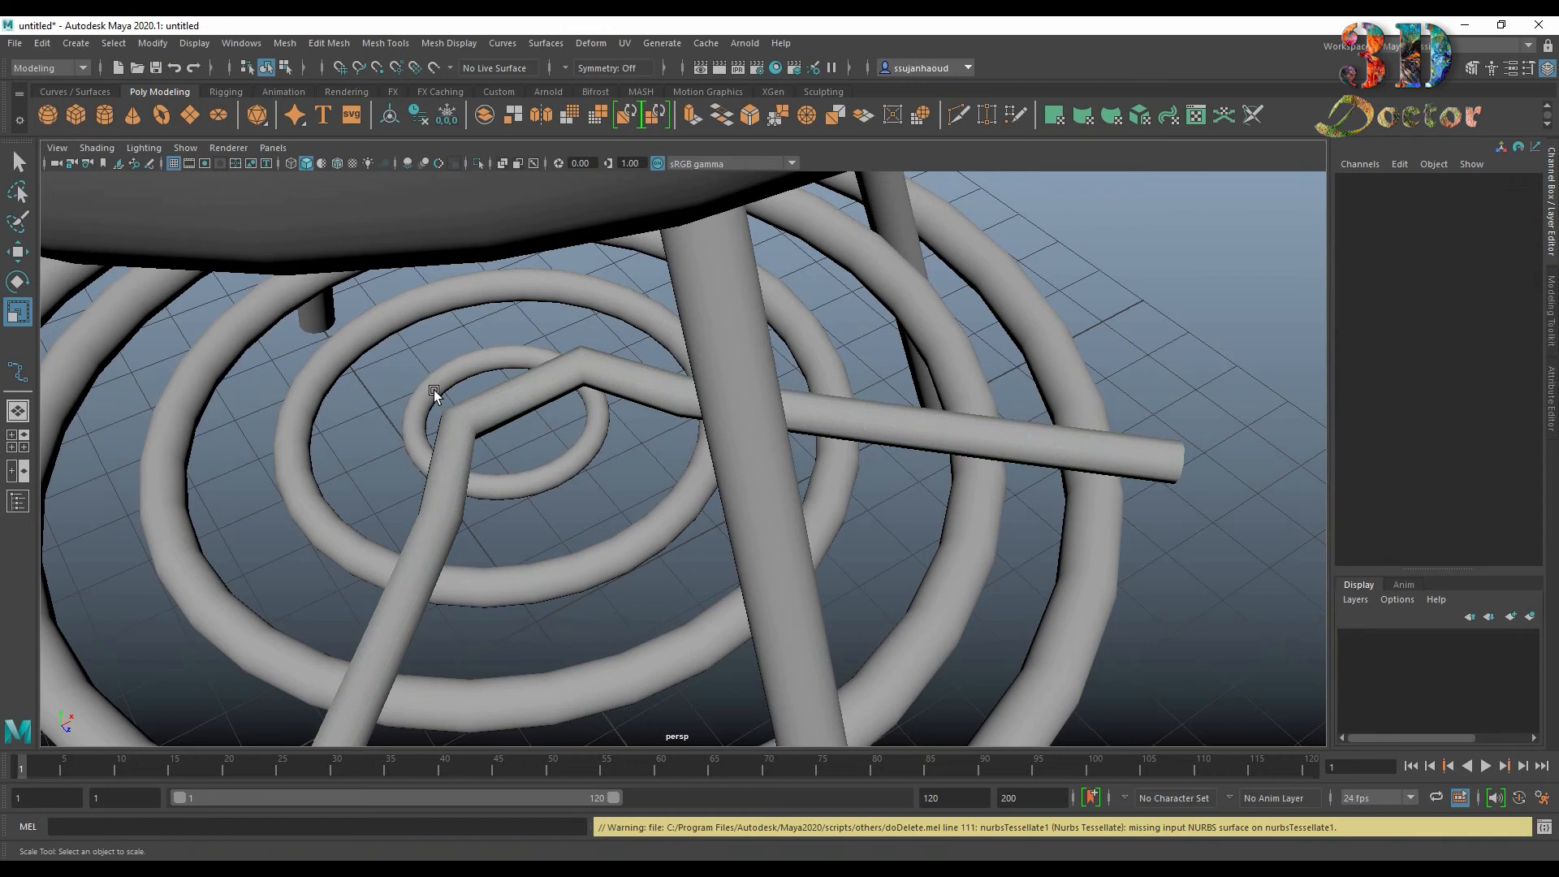
click(499, 406)
key(3)
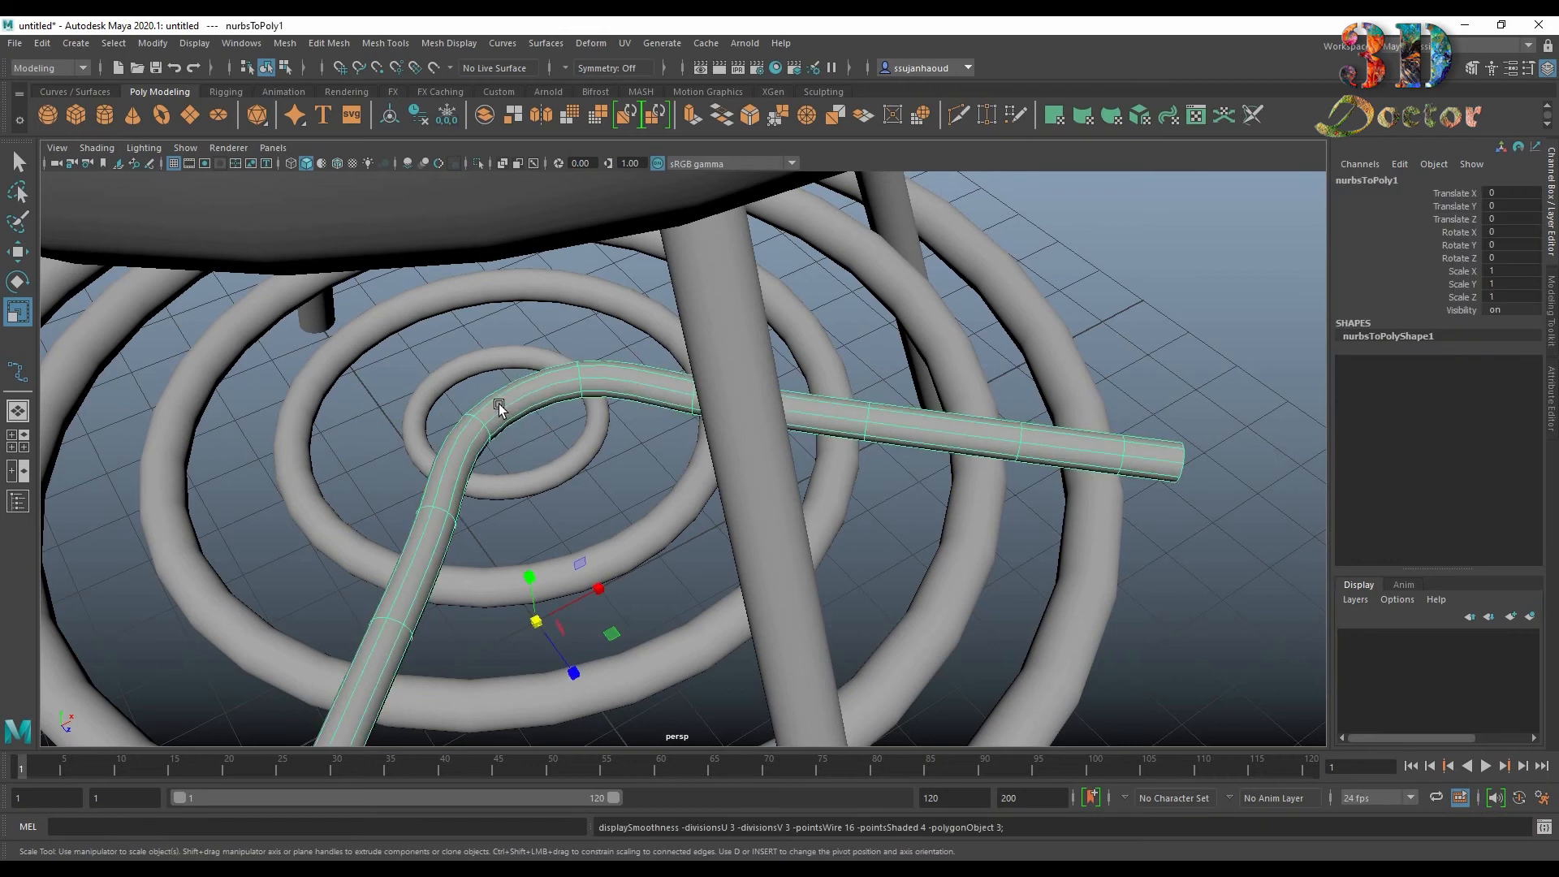
Step: Fill the hole at the front open end of the polygon tube and turn off its smooth preview
scroll(500, 406, down, 5)
alt+drag(745, 569, 787, 528)
scroll(757, 562, up, 4)
alt+middle_drag(756, 563, 758, 430)
scroll(747, 447, up, 3)
right_drag(410, 421, 411, 378)
double_click(410, 568)
shift+right_drag(411, 573, 428, 778)
key(1)
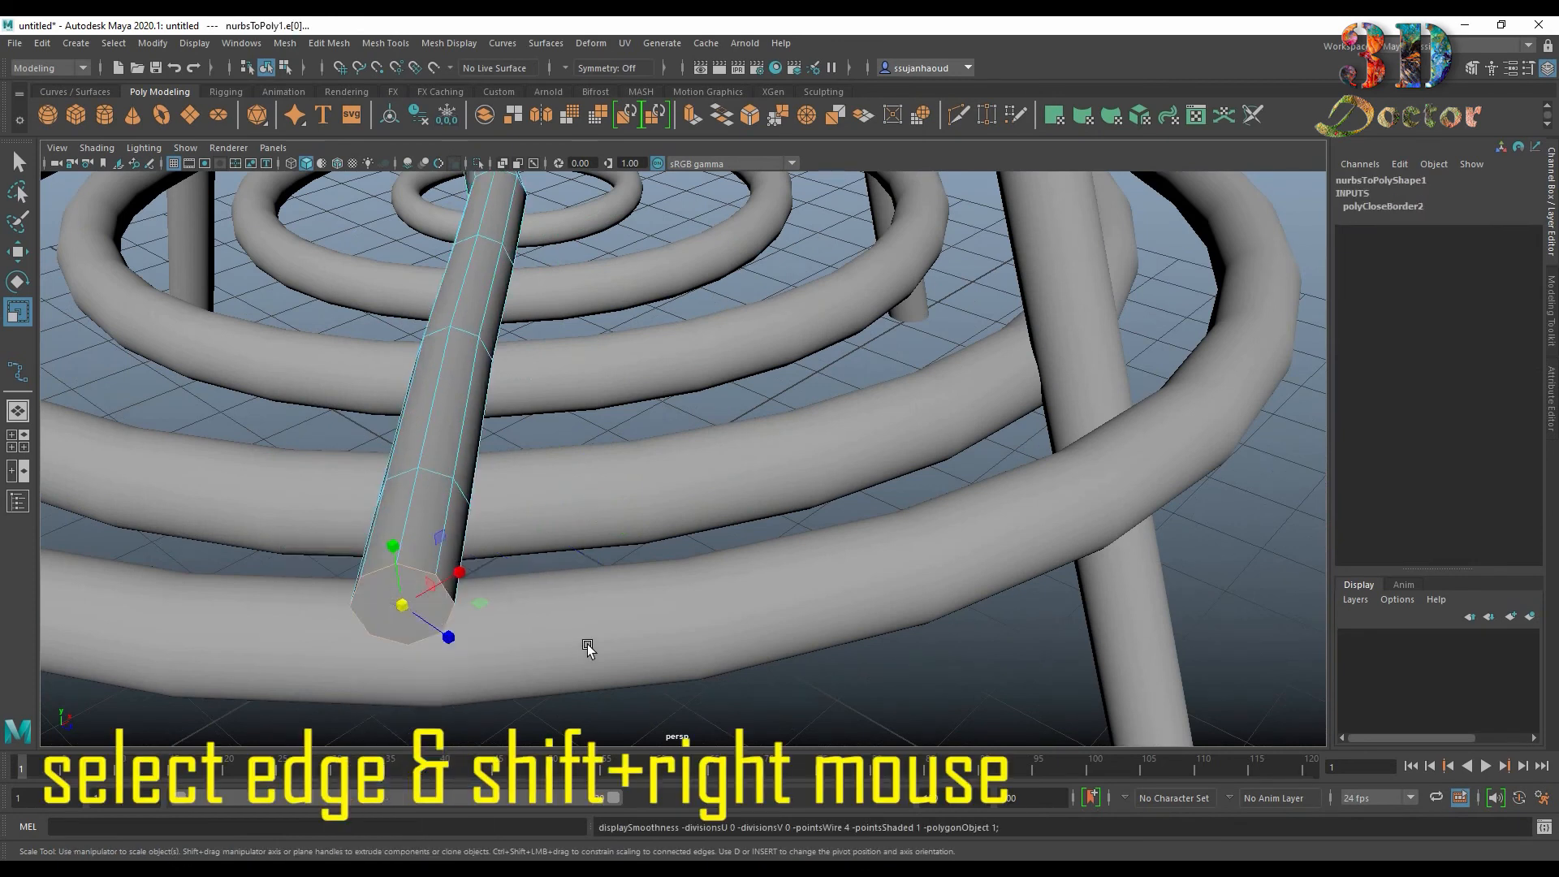
Step: Poke the cap face at the tube's end to split it into triangles around a centre vertex
scroll(587, 646, up, 4)
alt+middle_drag(572, 627, 695, 531)
alt+drag(695, 531, 726, 592)
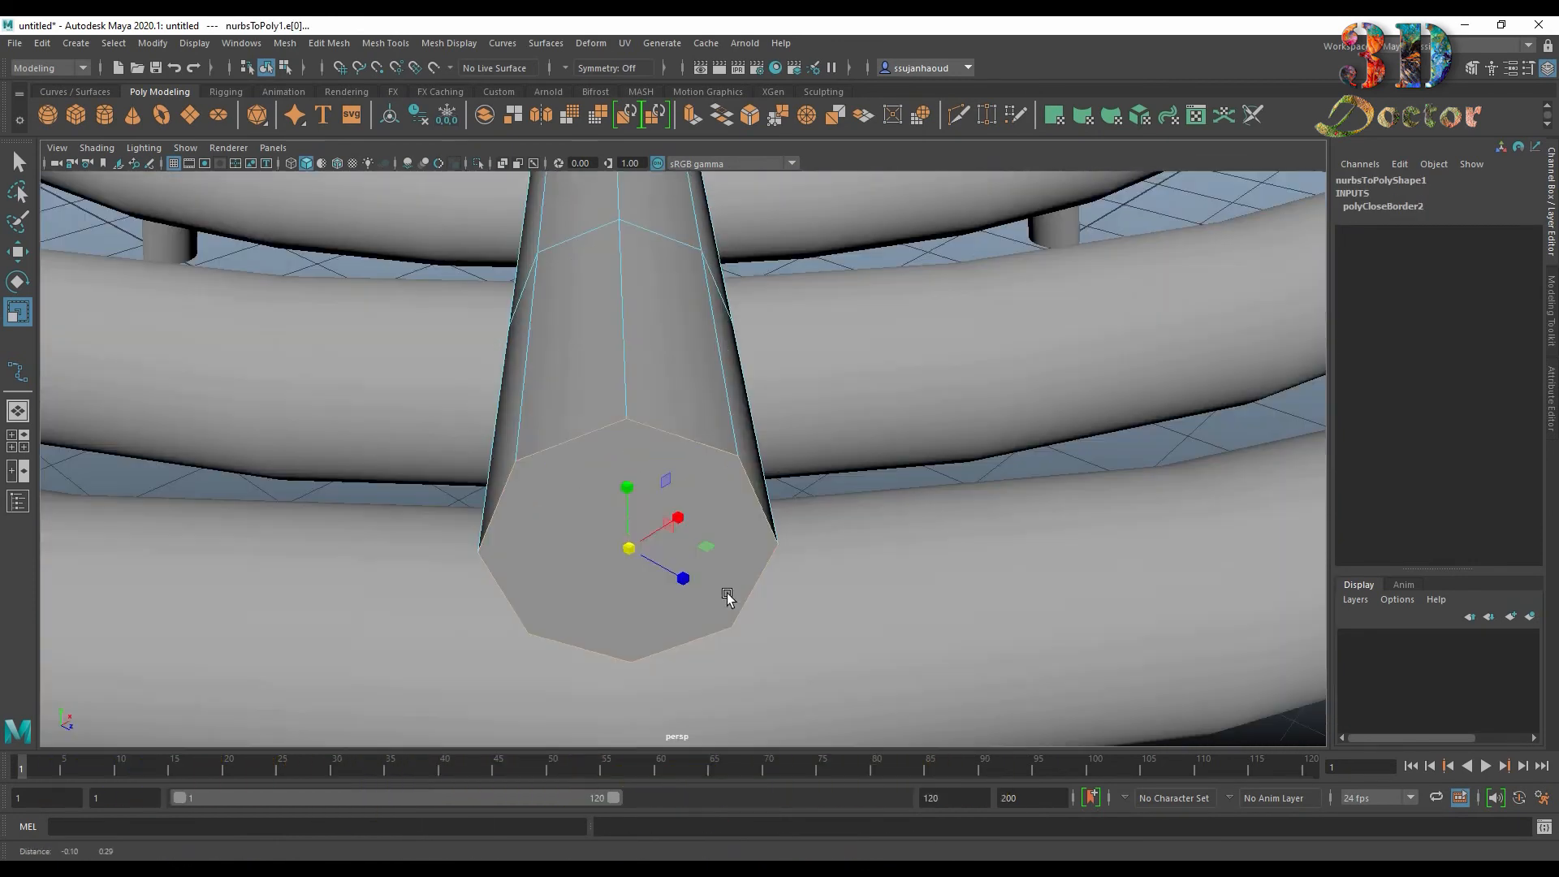
right_drag(612, 428, 611, 507)
click(609, 555)
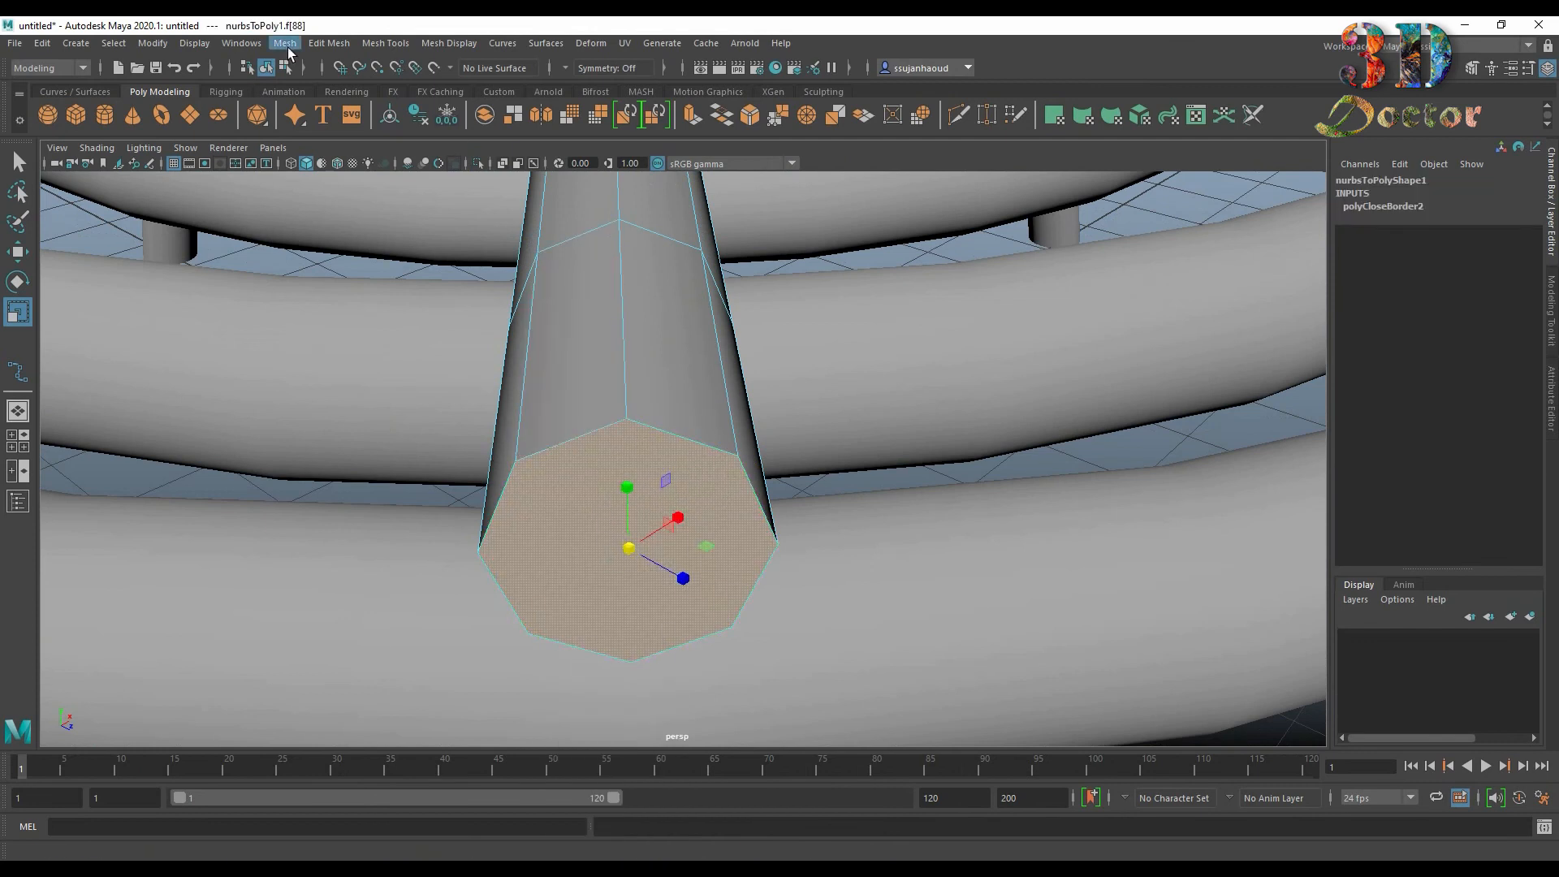
click(328, 43)
click(426, 518)
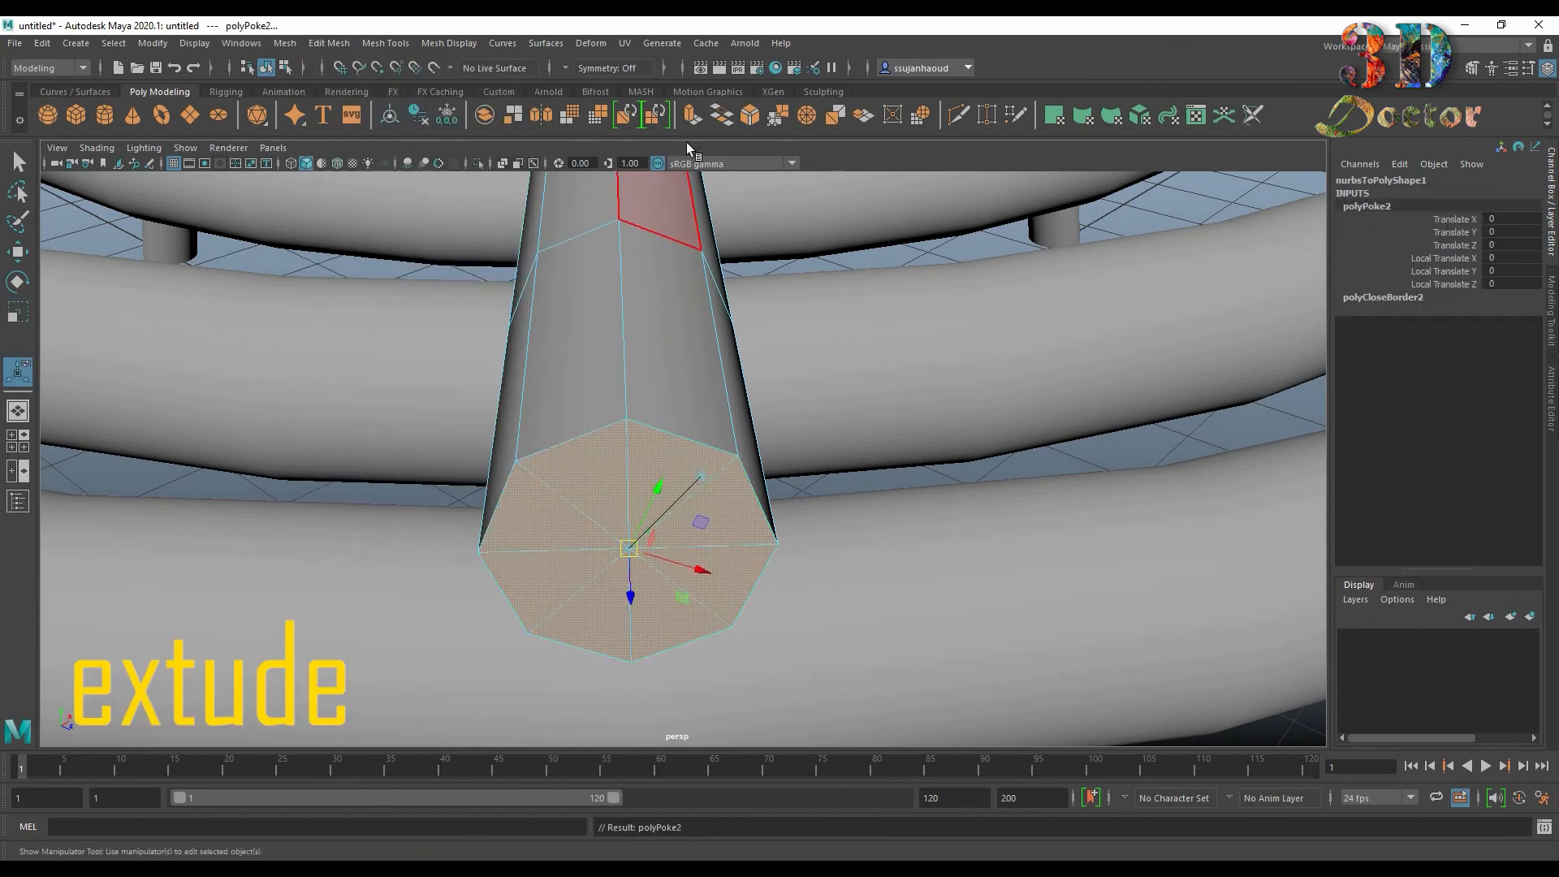
Step: Extrude the cap faces inward to a small inner ring and delete alternate spoke edges inside it to leave quads
click(691, 116)
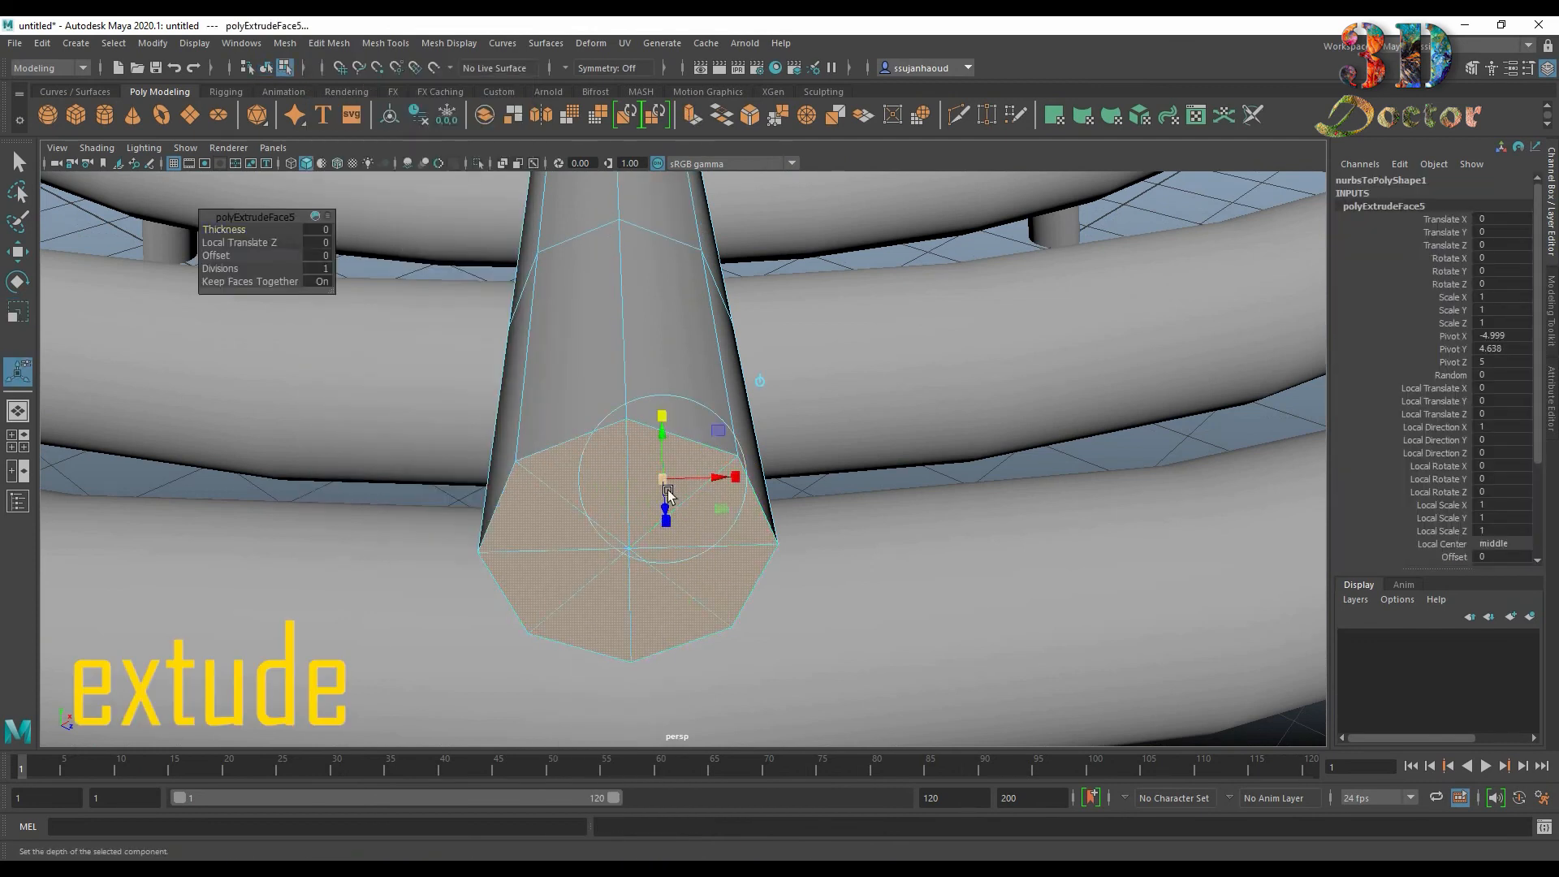
drag(662, 479, 586, 567)
right_drag(626, 438, 630, 381)
click(645, 559)
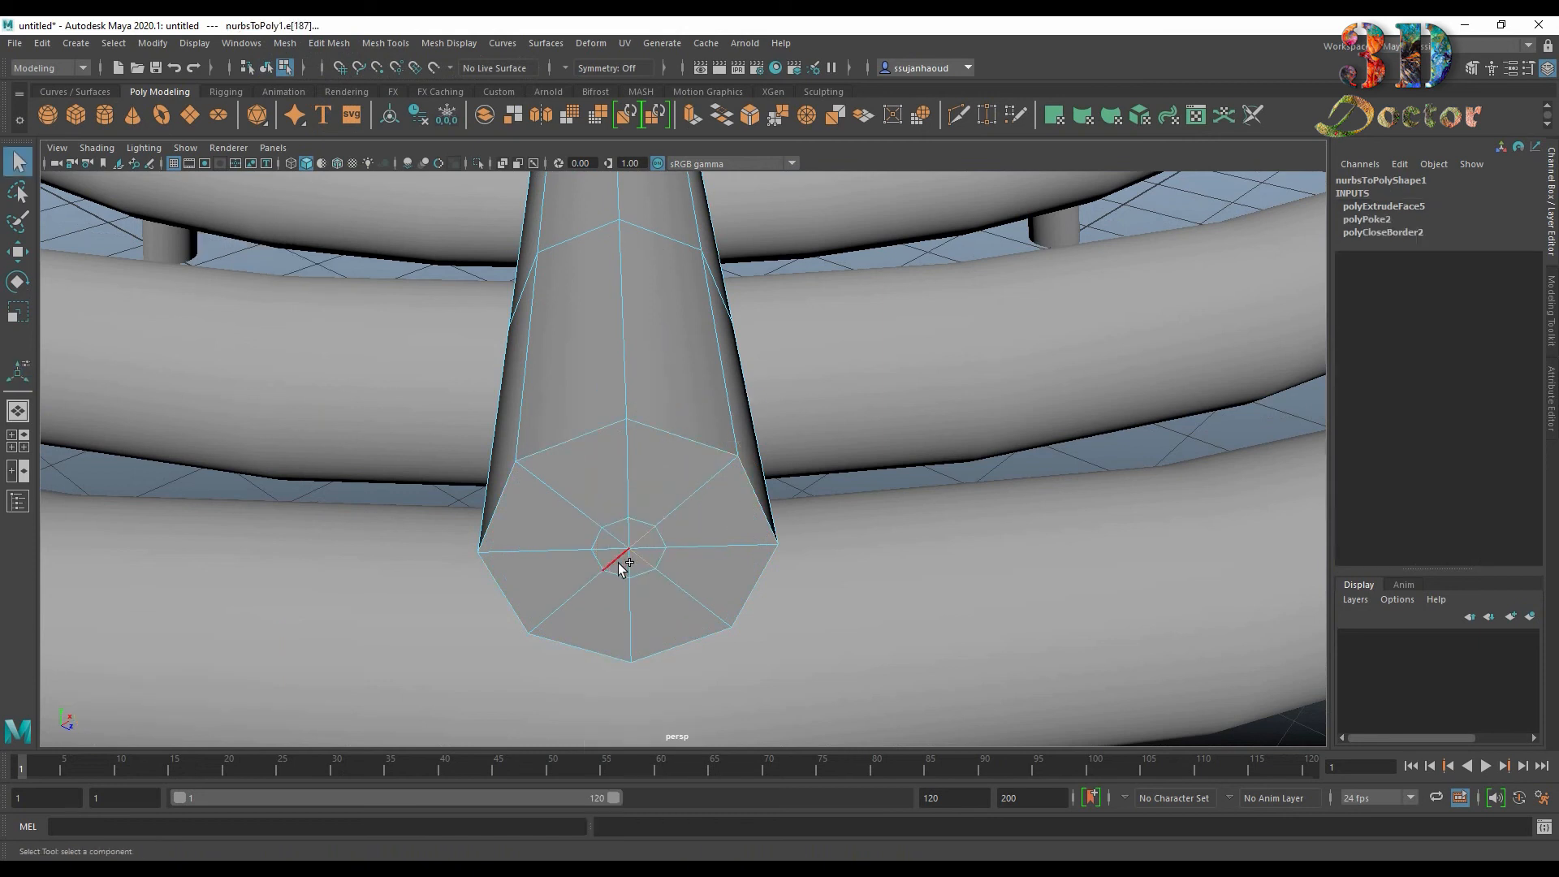
key(Delete)
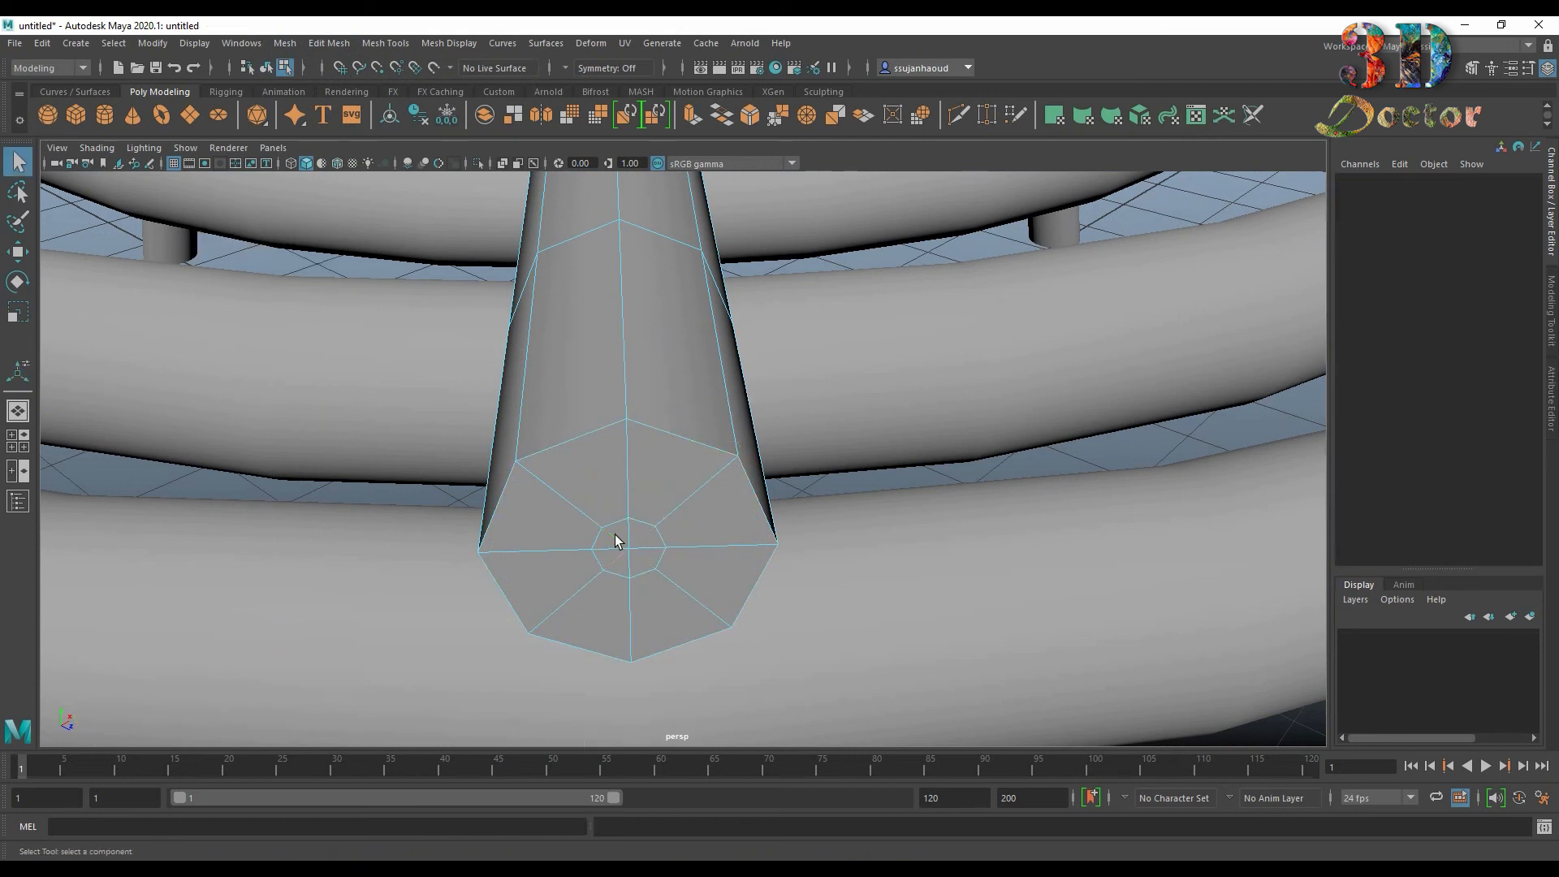
Step: Bevel the rim edge loop around the tube's capped front end with 2 segments and a fraction of 0.2
click(564, 437)
click(749, 115)
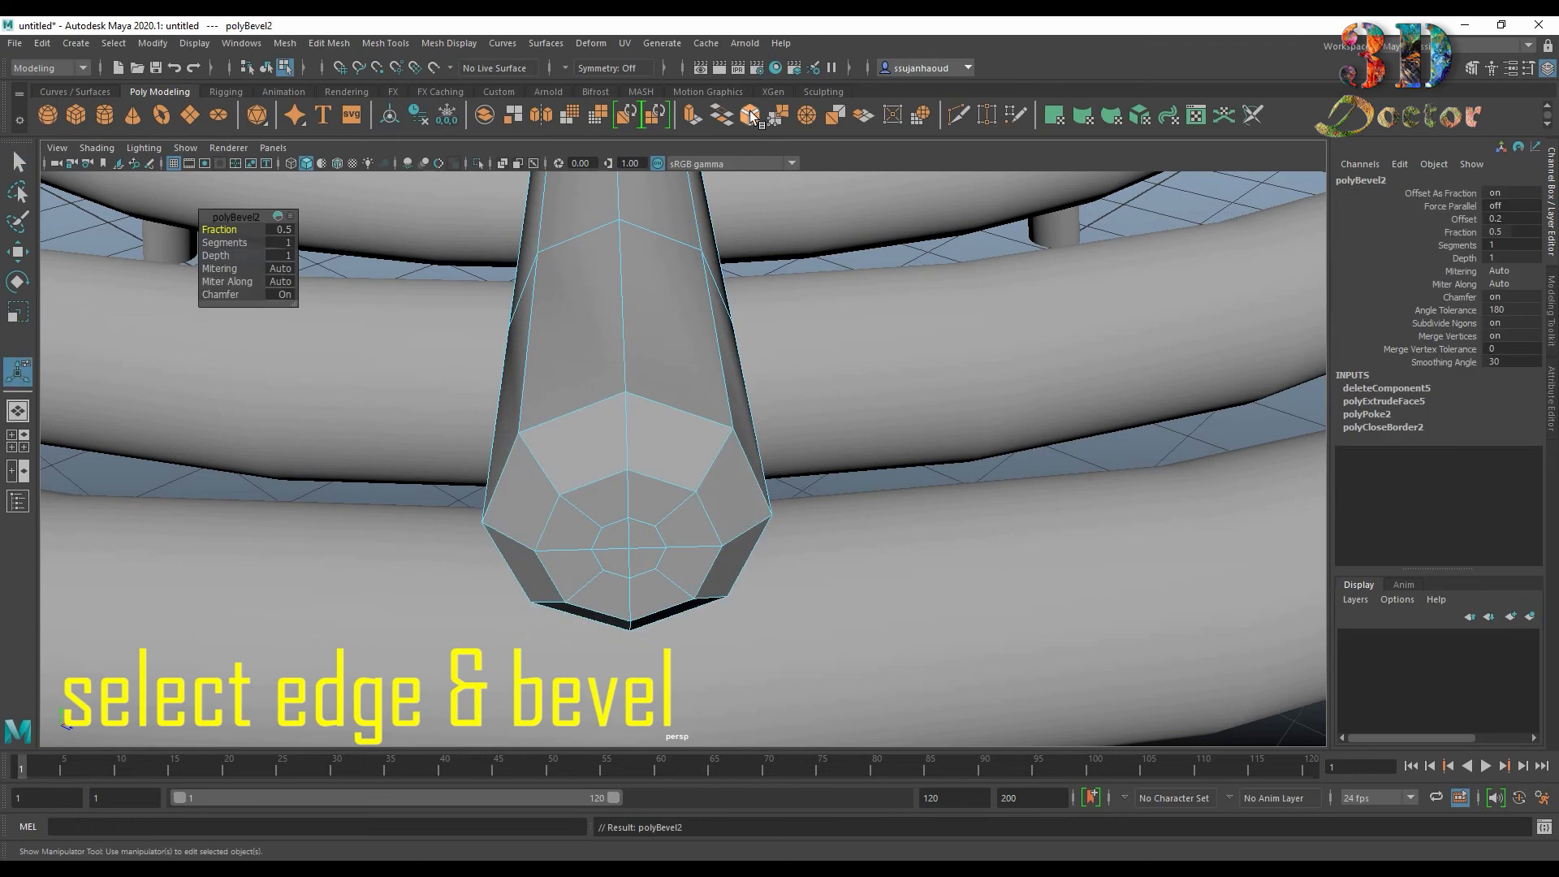
drag(213, 243, 223, 244)
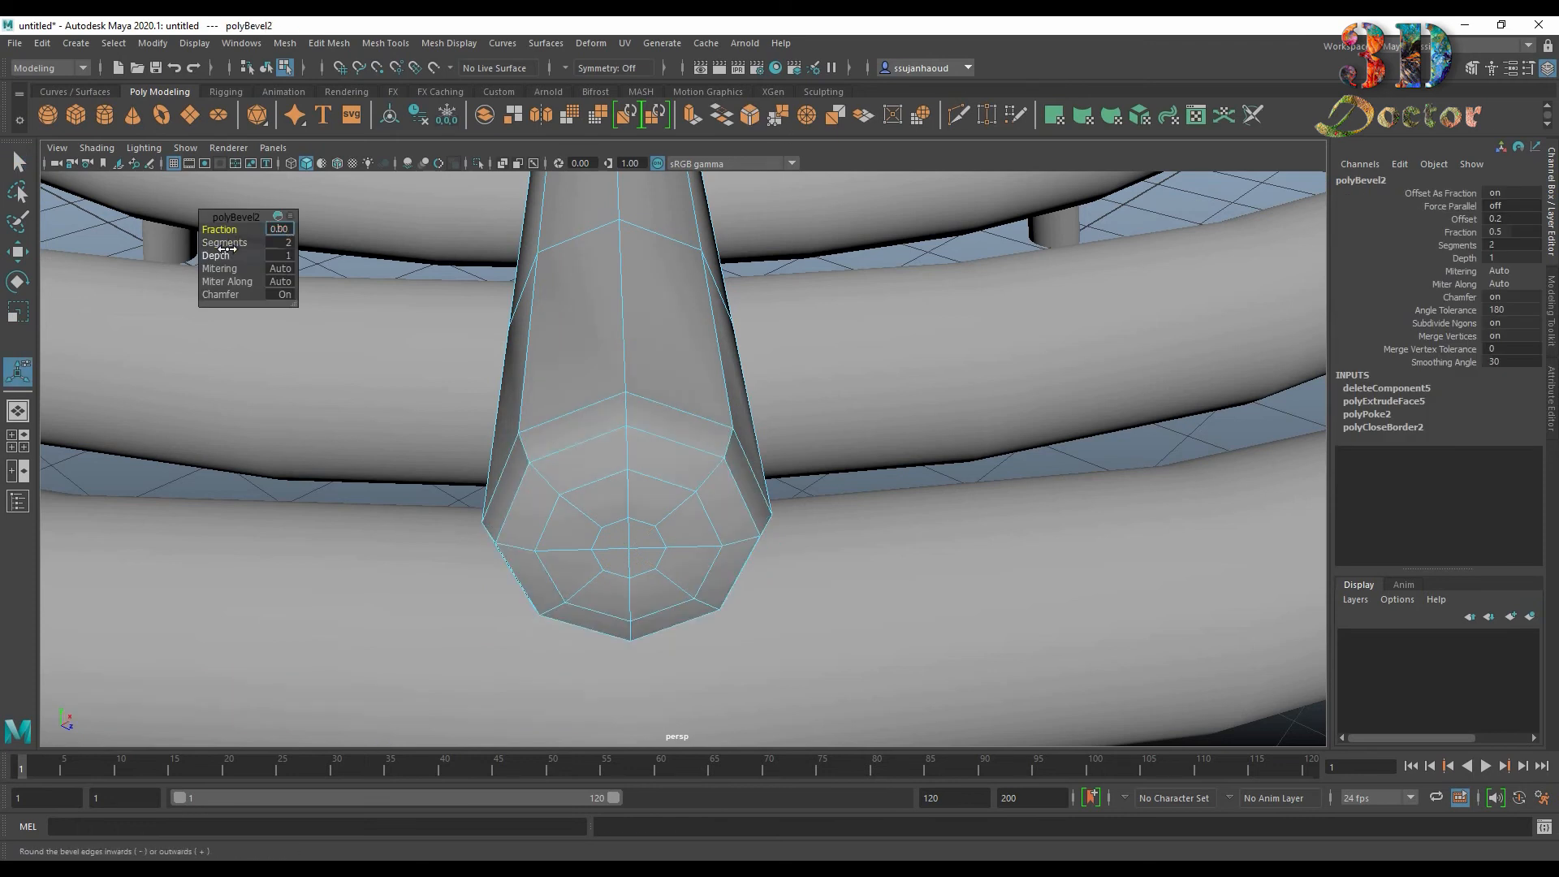
key(Return)
Step: Select the border edge loop at the tube's opposite open end and fill the hole
scroll(969, 251, down, 8)
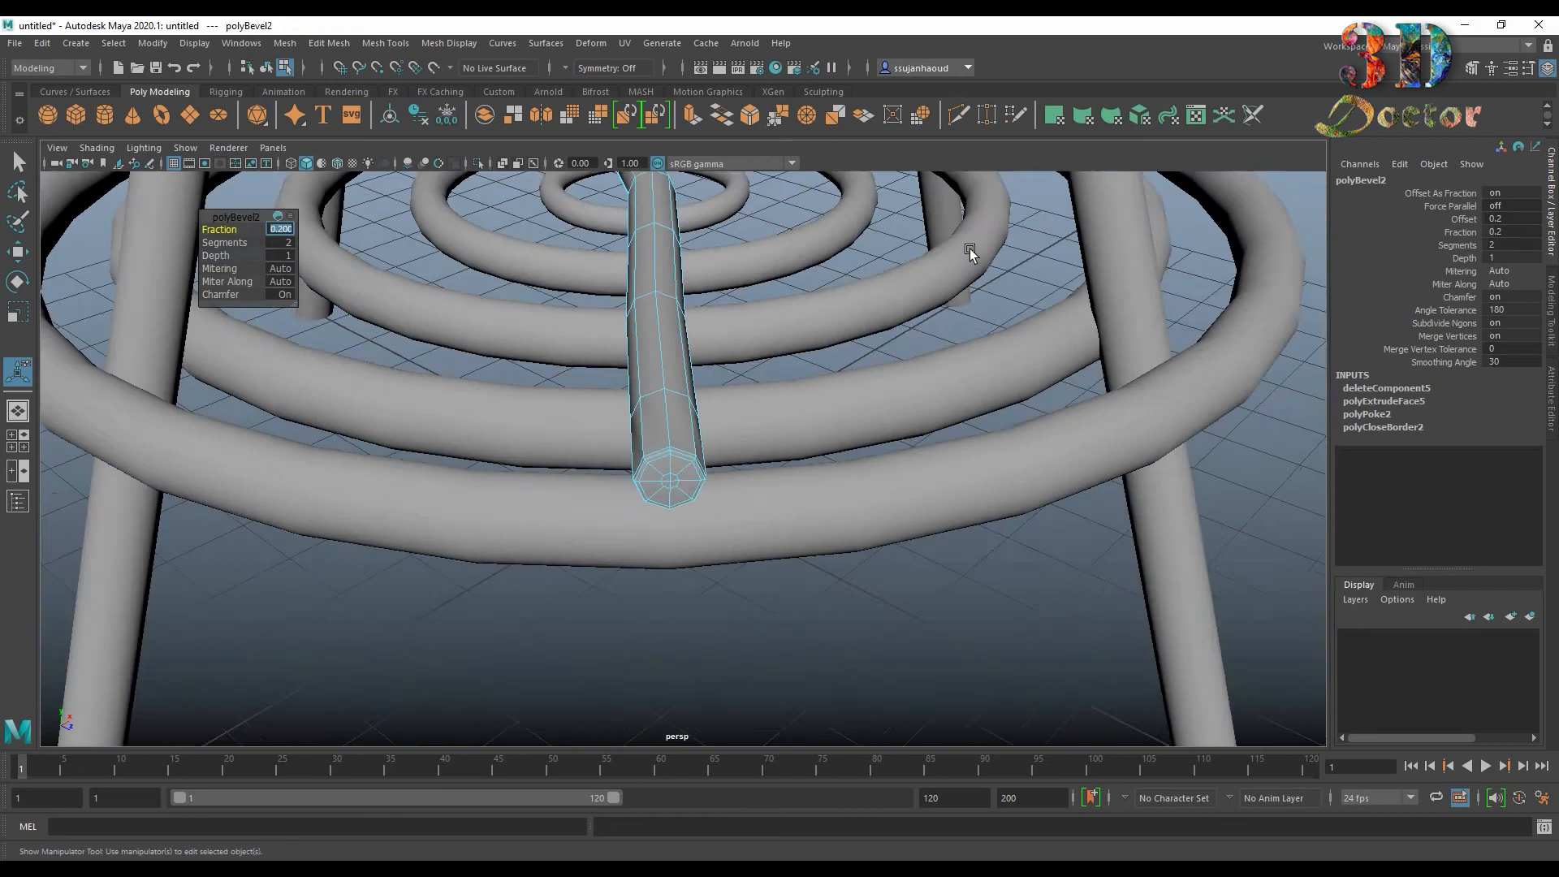
alt+drag(971, 251, 592, 390)
alt+middle_drag(593, 390, 842, 324)
alt+drag(842, 323, 781, 410)
scroll(781, 410, up, 6)
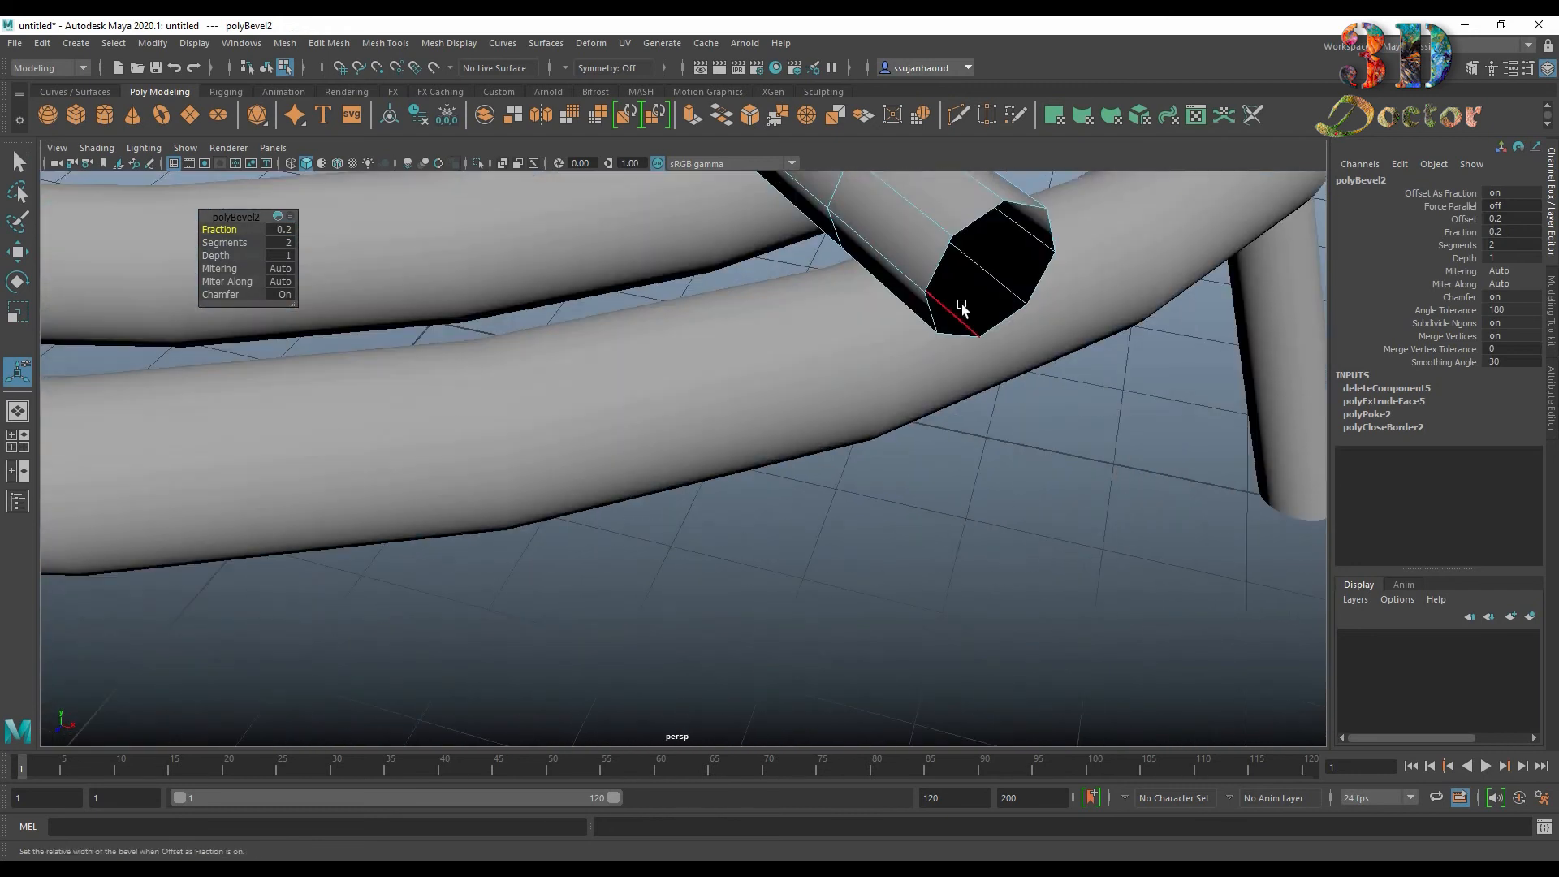
double_click(992, 328)
alt+drag(993, 328, 898, 429)
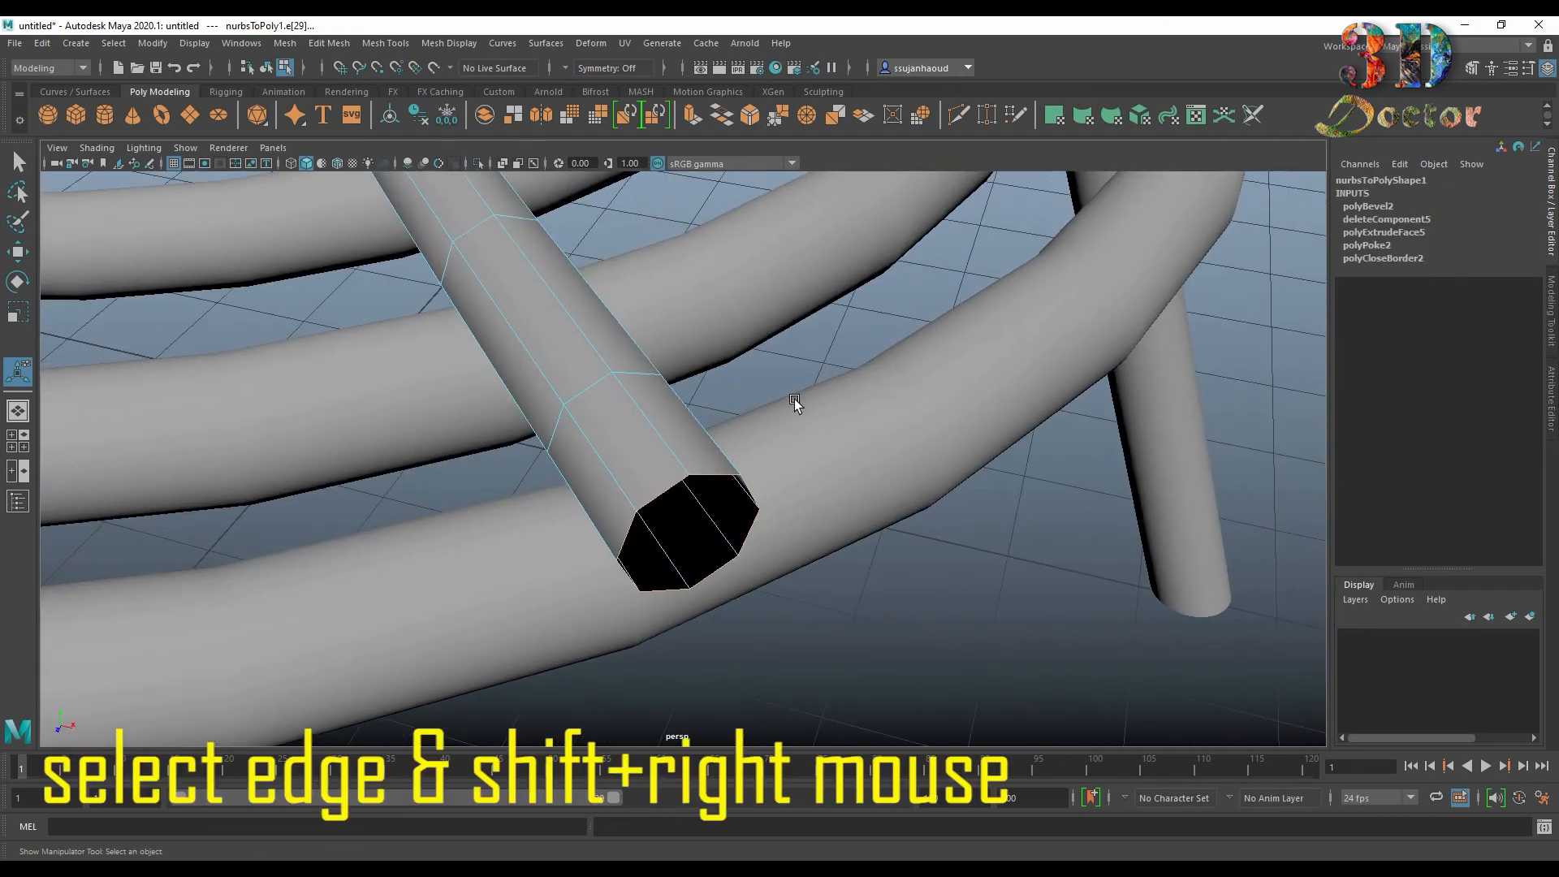
shift+right_drag(794, 403, 794, 620)
Step: Poke the new cap face at this end to split it into triangles around a centre vertex
right_drag(675, 428, 674, 474)
click(714, 529)
click(318, 44)
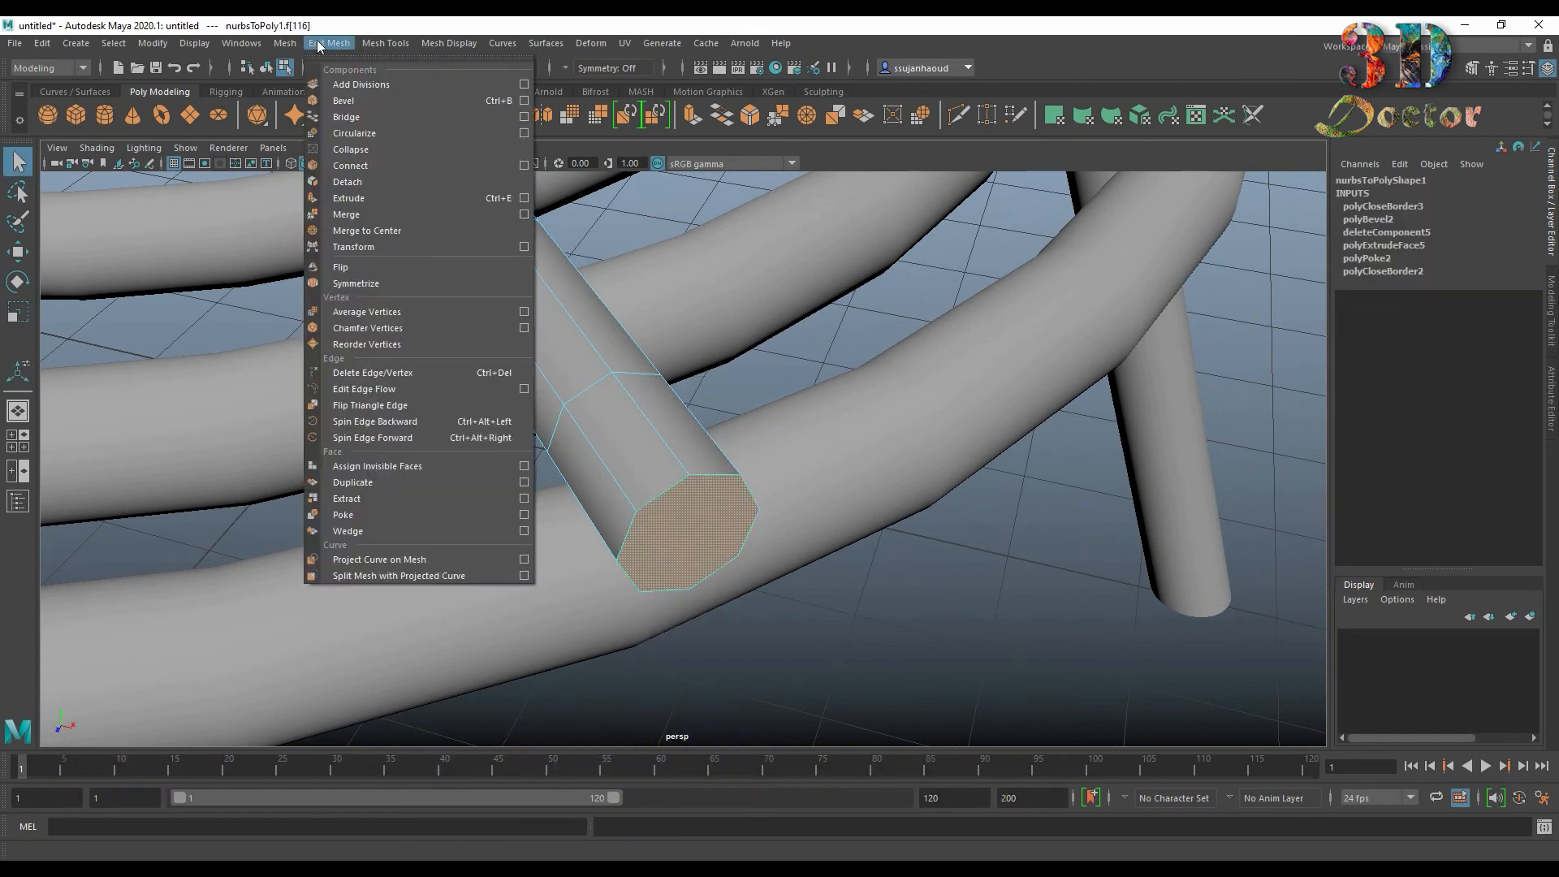
click(395, 515)
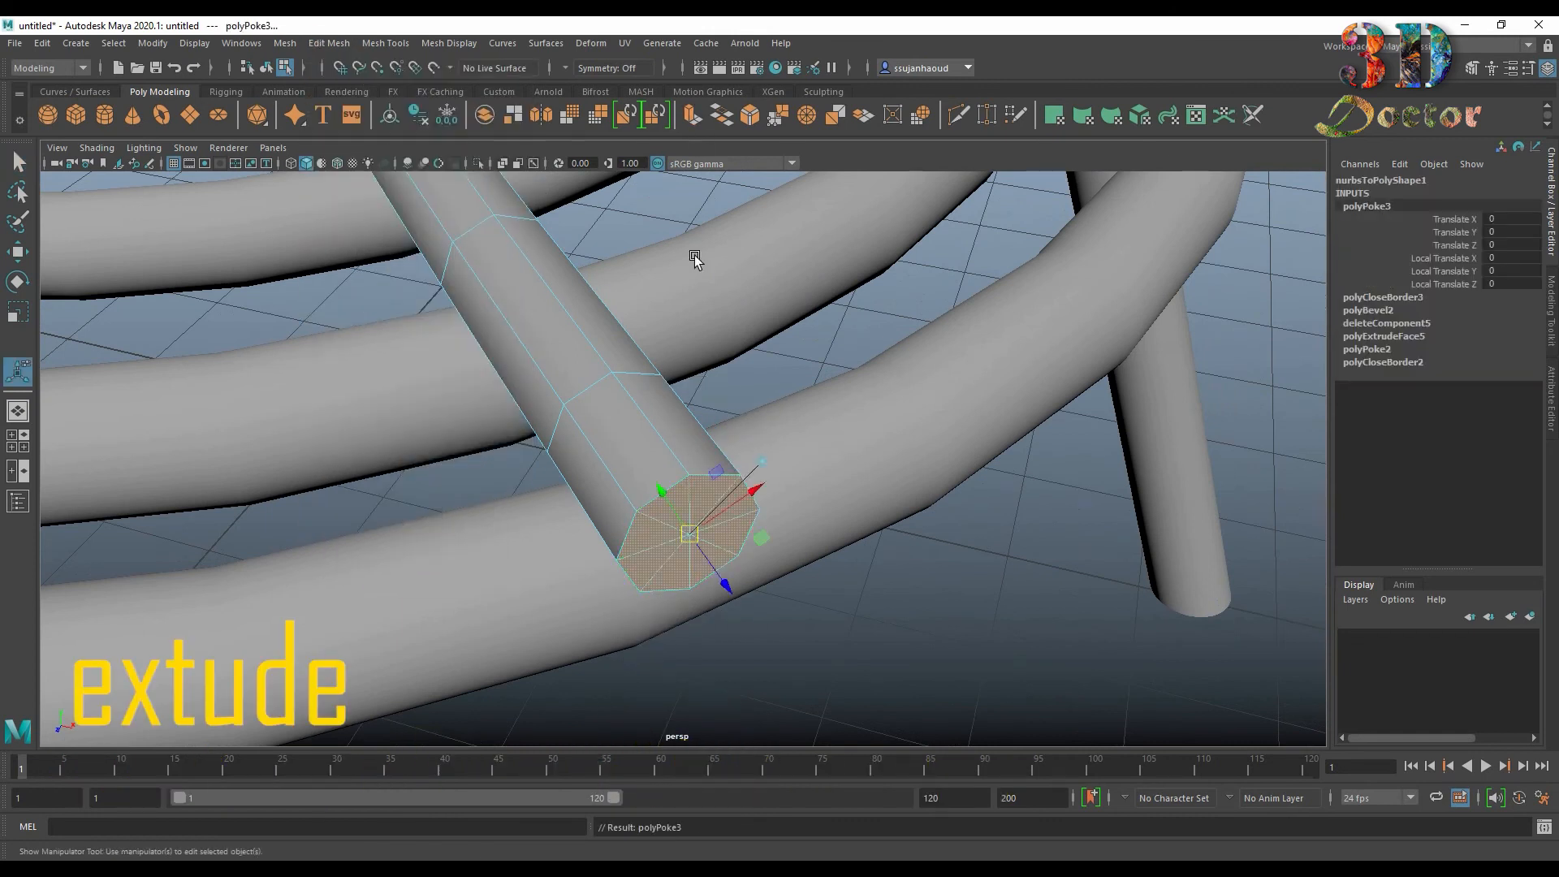
Step: Extrude this cap's faces inward to a smaller ring and delete alternate spoke edges inside it to leave quads
key(ctrl+e)
drag(689, 526, 615, 540)
scroll(752, 575, up, 5)
alt+middle_drag(752, 575, 728, 477)
alt+middle_drag(664, 351, 674, 398)
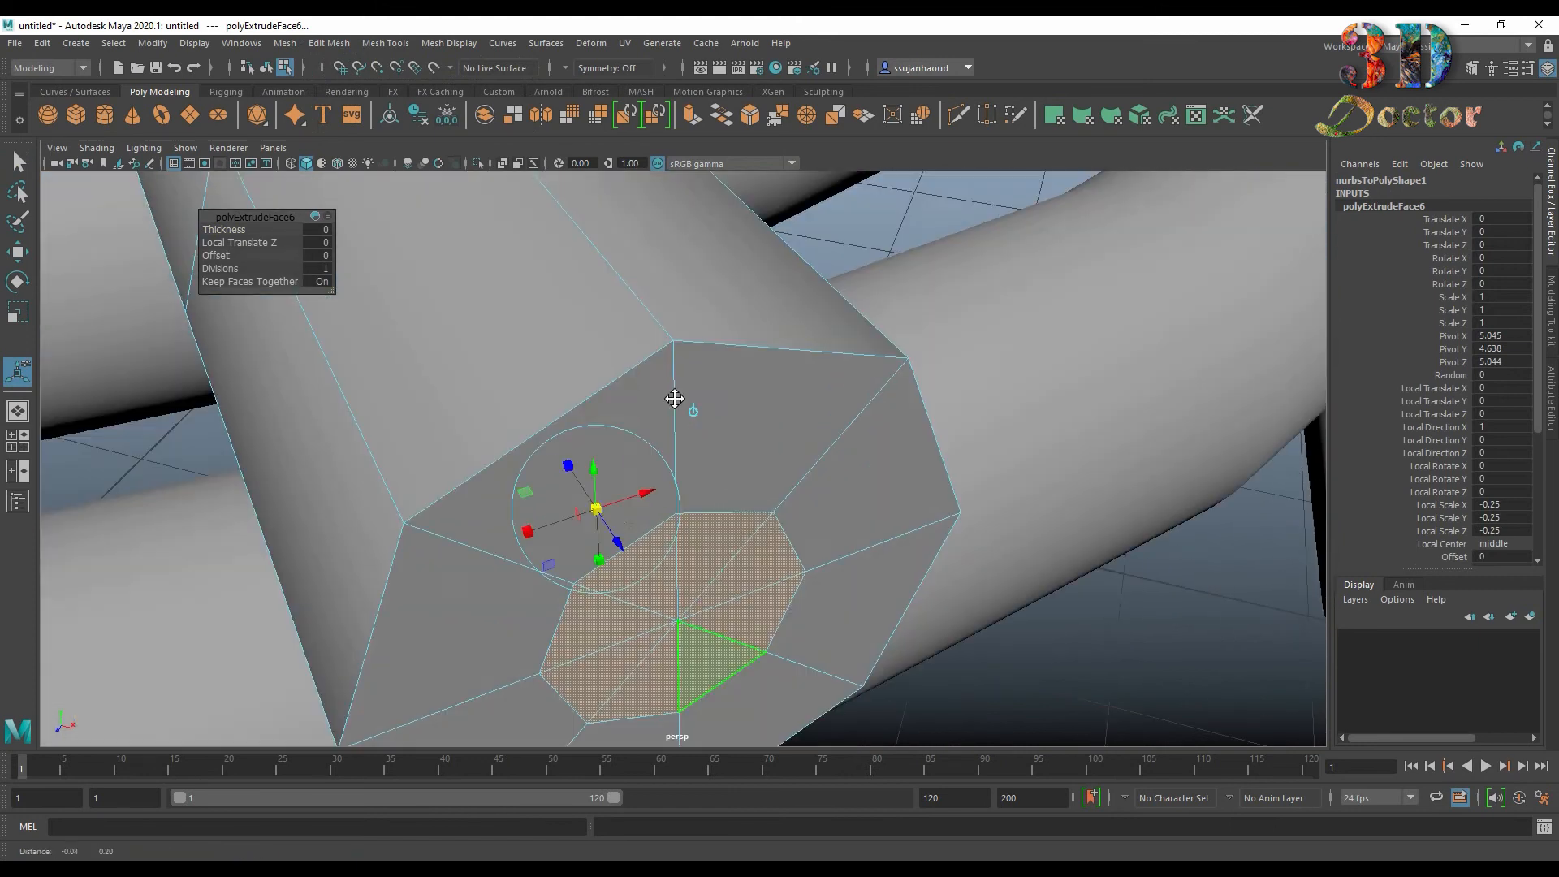
drag(597, 509, 595, 516)
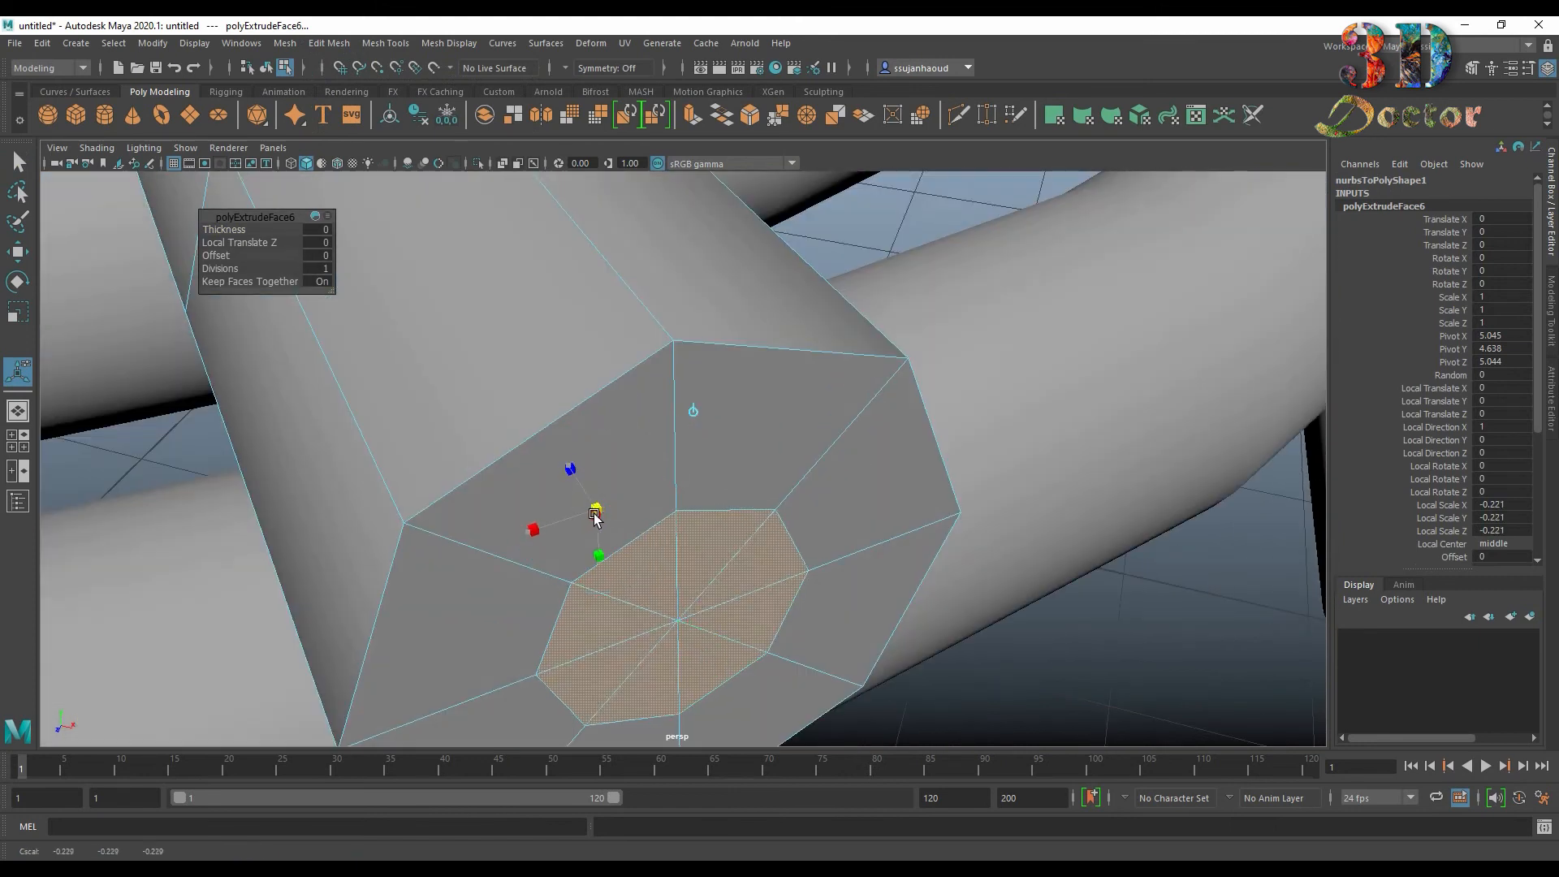
right_drag(696, 428, 707, 387)
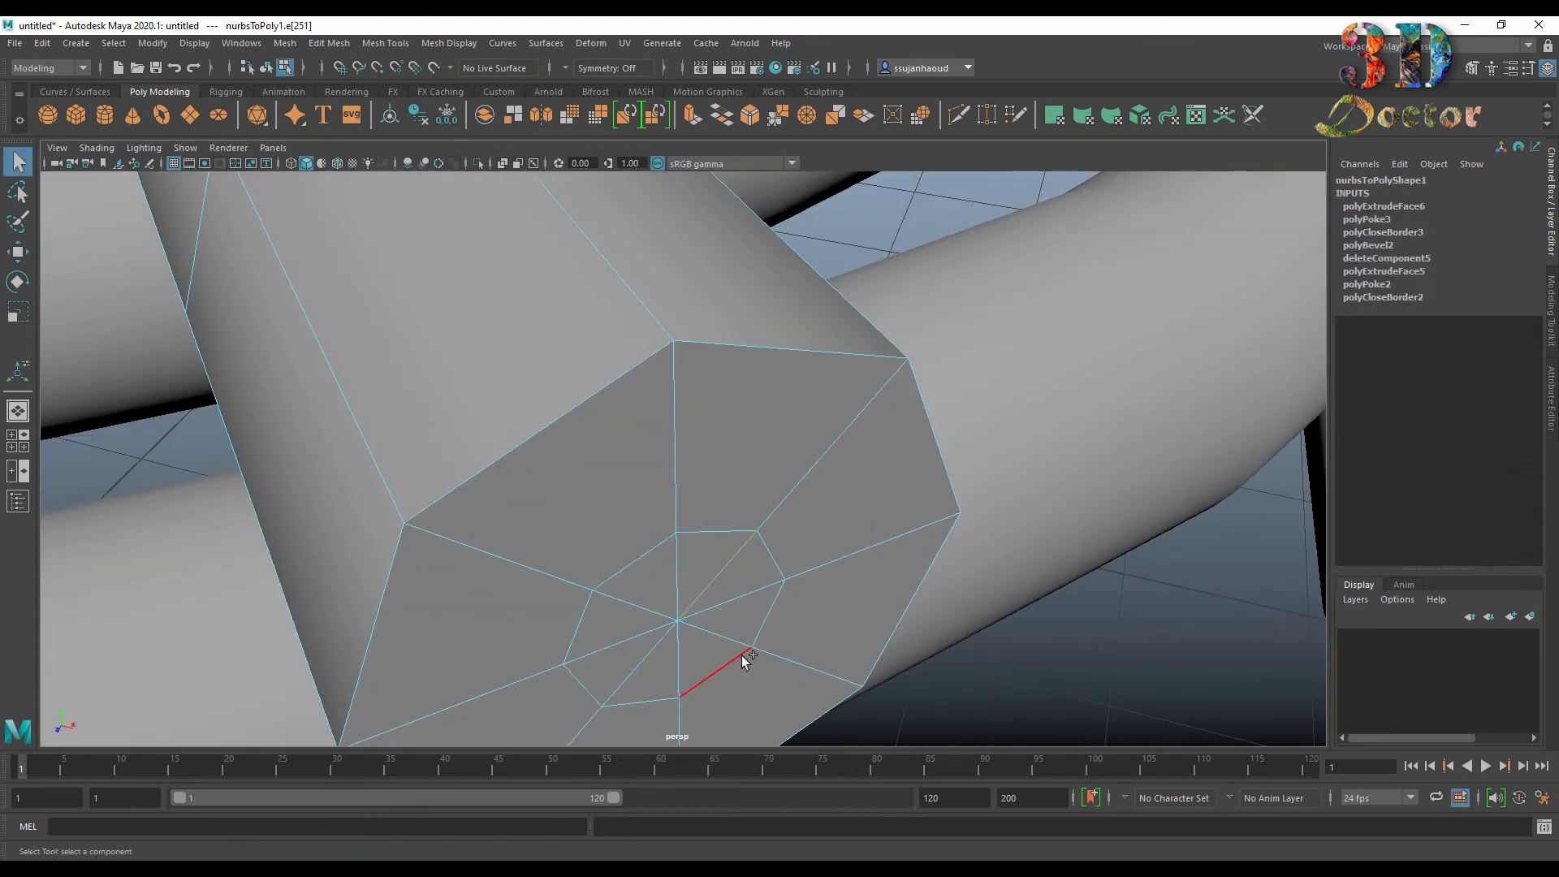
key(Delete)
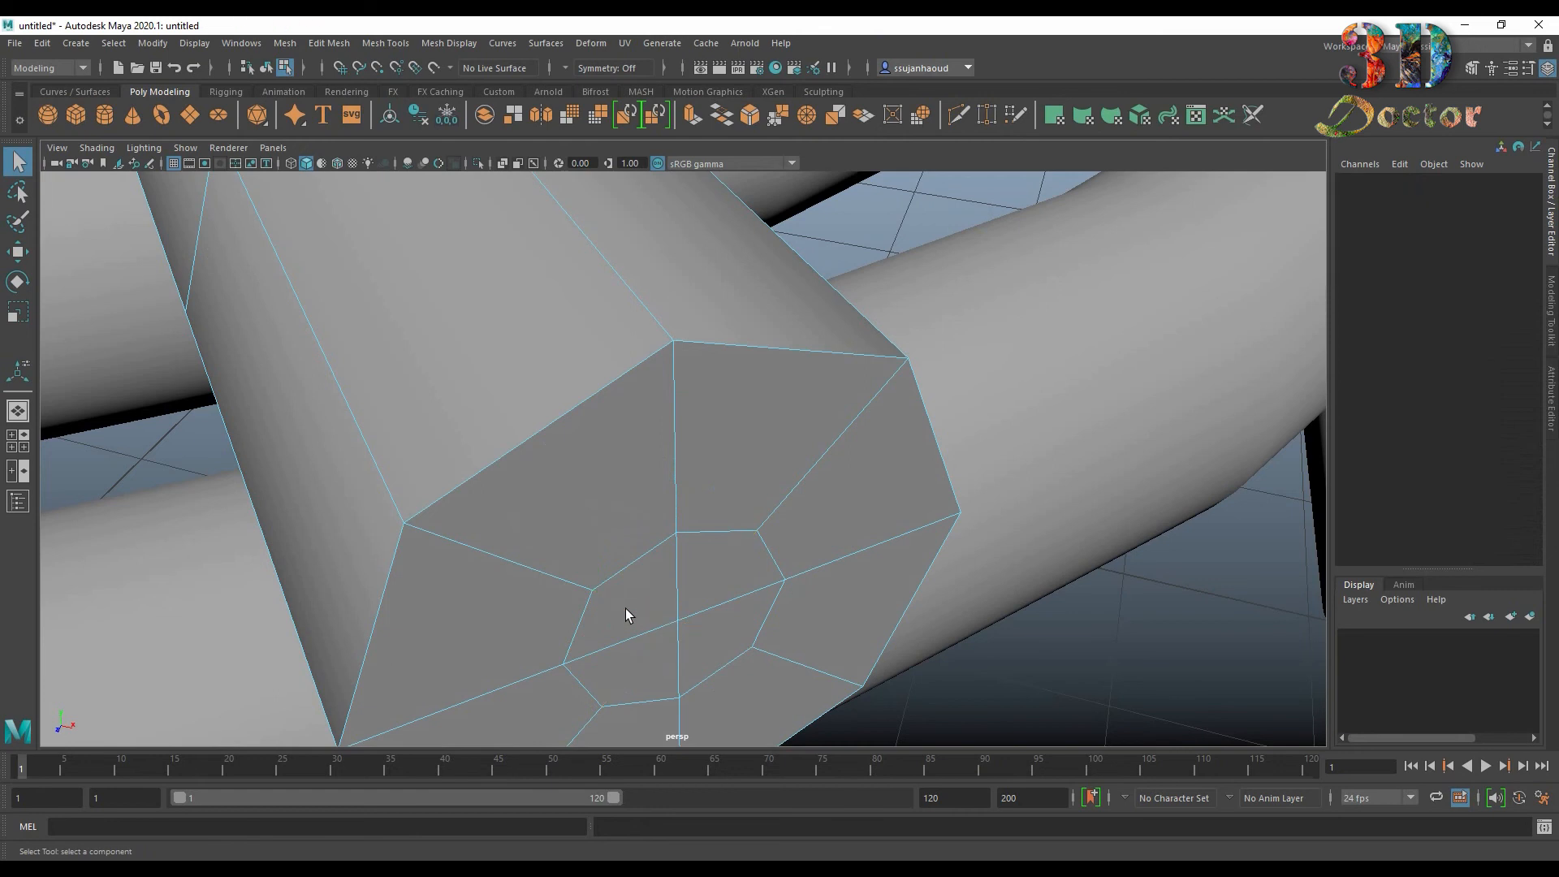
Step: Bevel the rim edge loop around this second cap with 2 segments and a fraction of 0.2
click(599, 400)
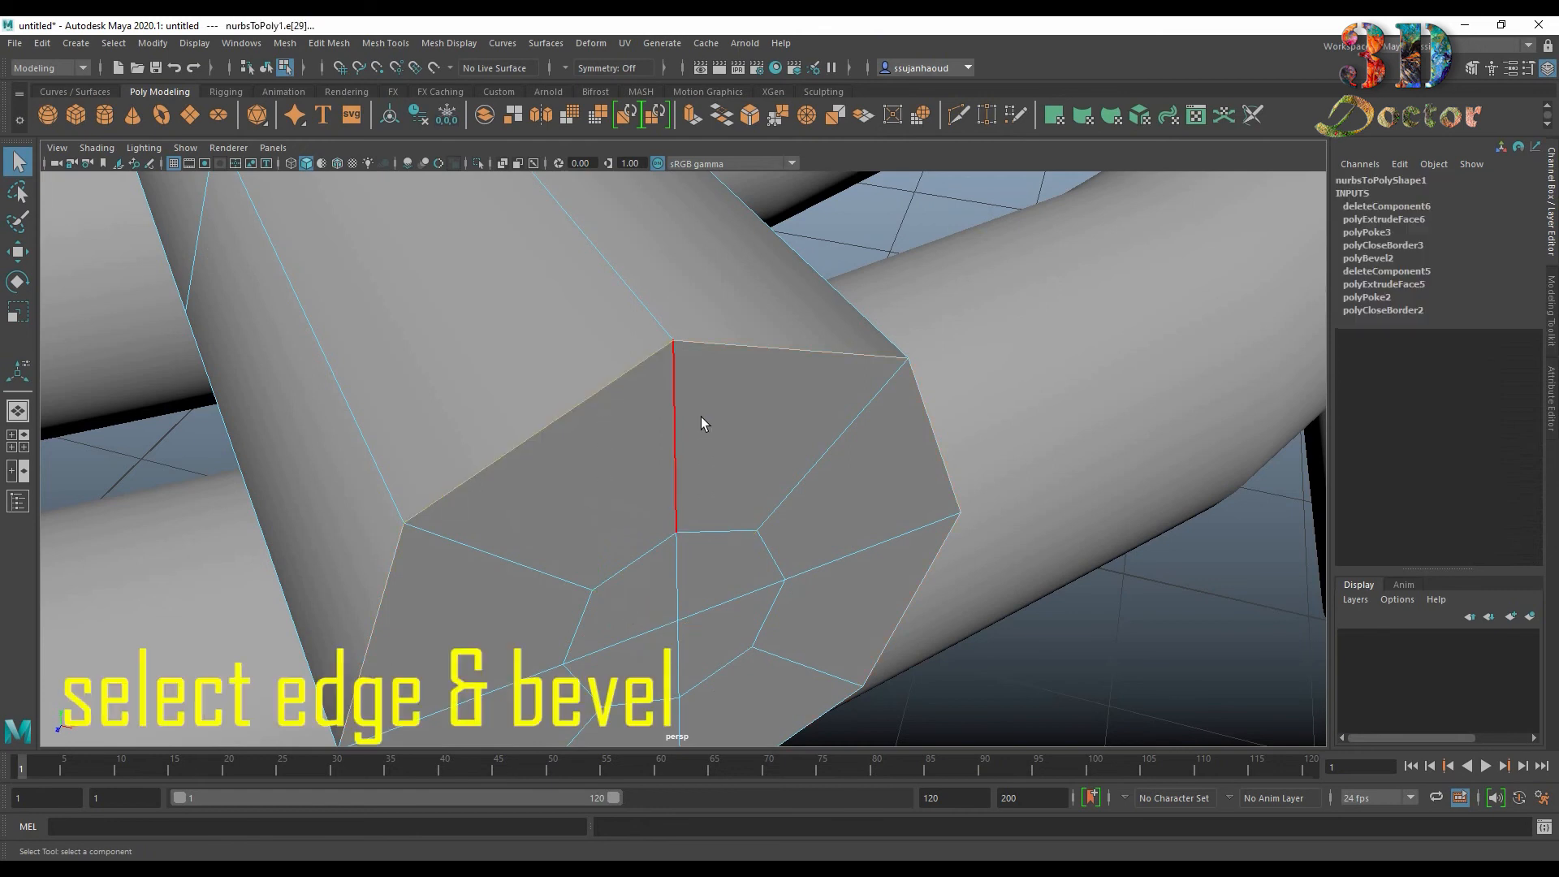
click(749, 114)
alt+right_drag(820, 349, 731, 378)
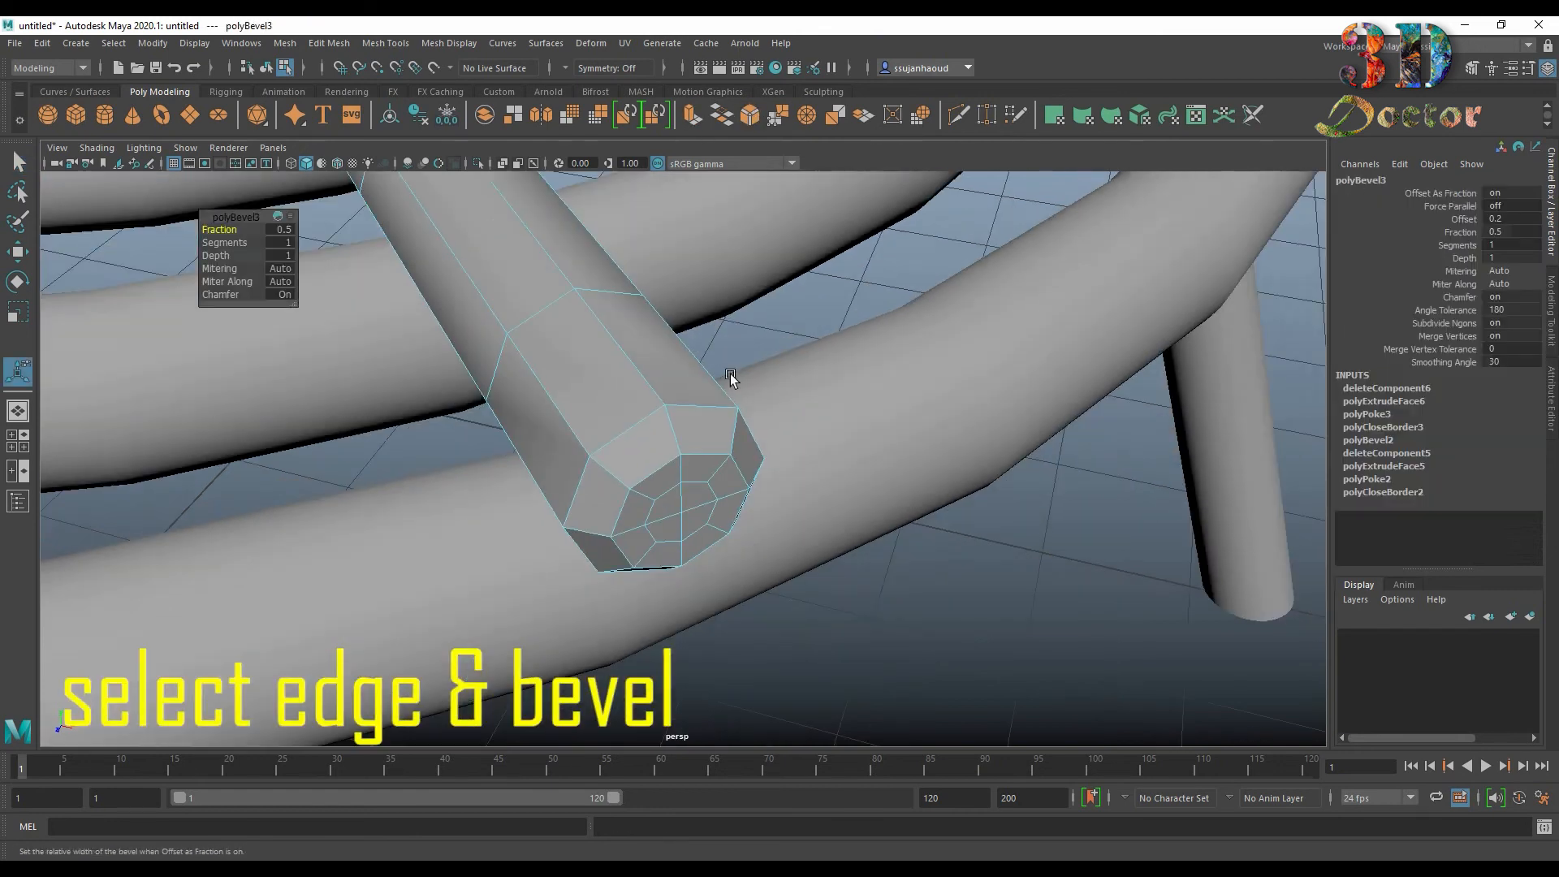
drag(226, 244, 237, 244)
click(286, 230)
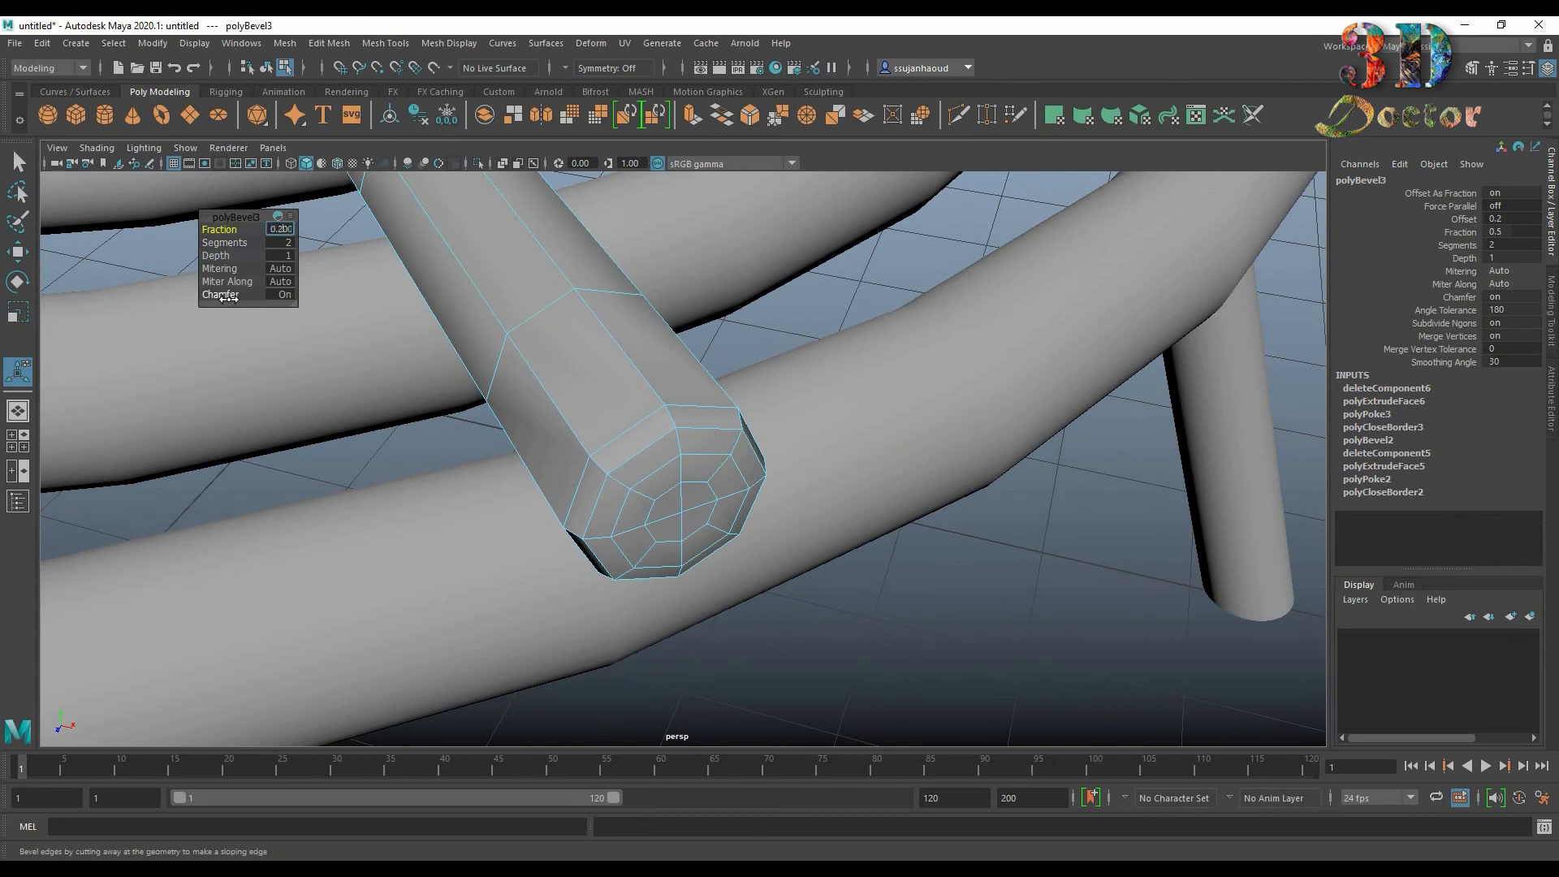
key(Return)
Step: Return the tube to object mode and turn on its smooth preview
scroll(228, 299, down, 3)
right_drag(626, 431, 773, 362)
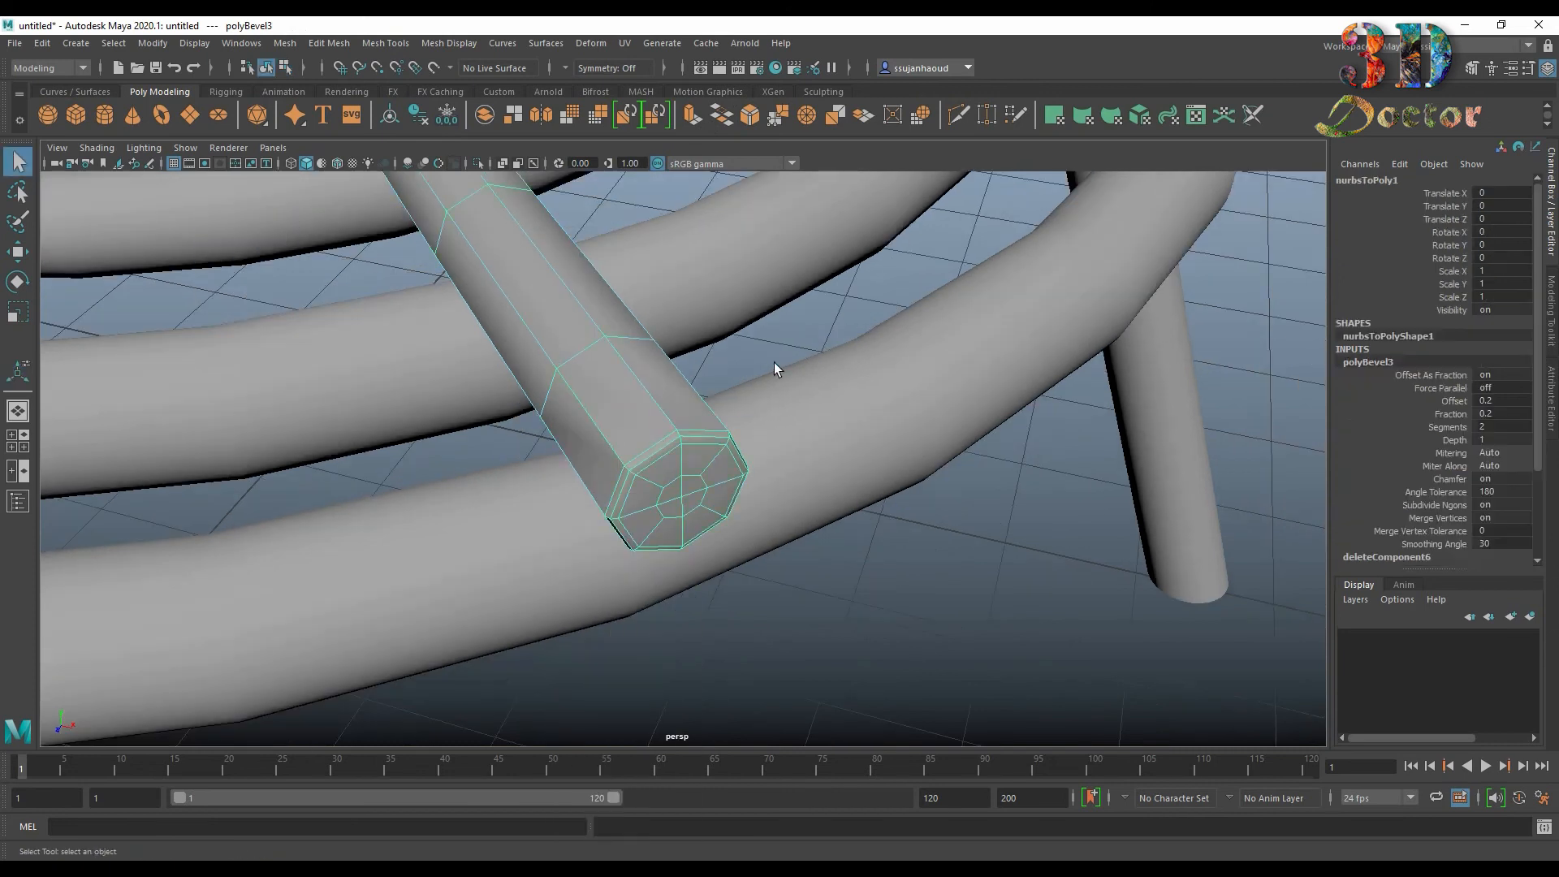
key(3)
scroll(838, 567, down, 4)
alt+middle_drag(840, 567, 1023, 644)
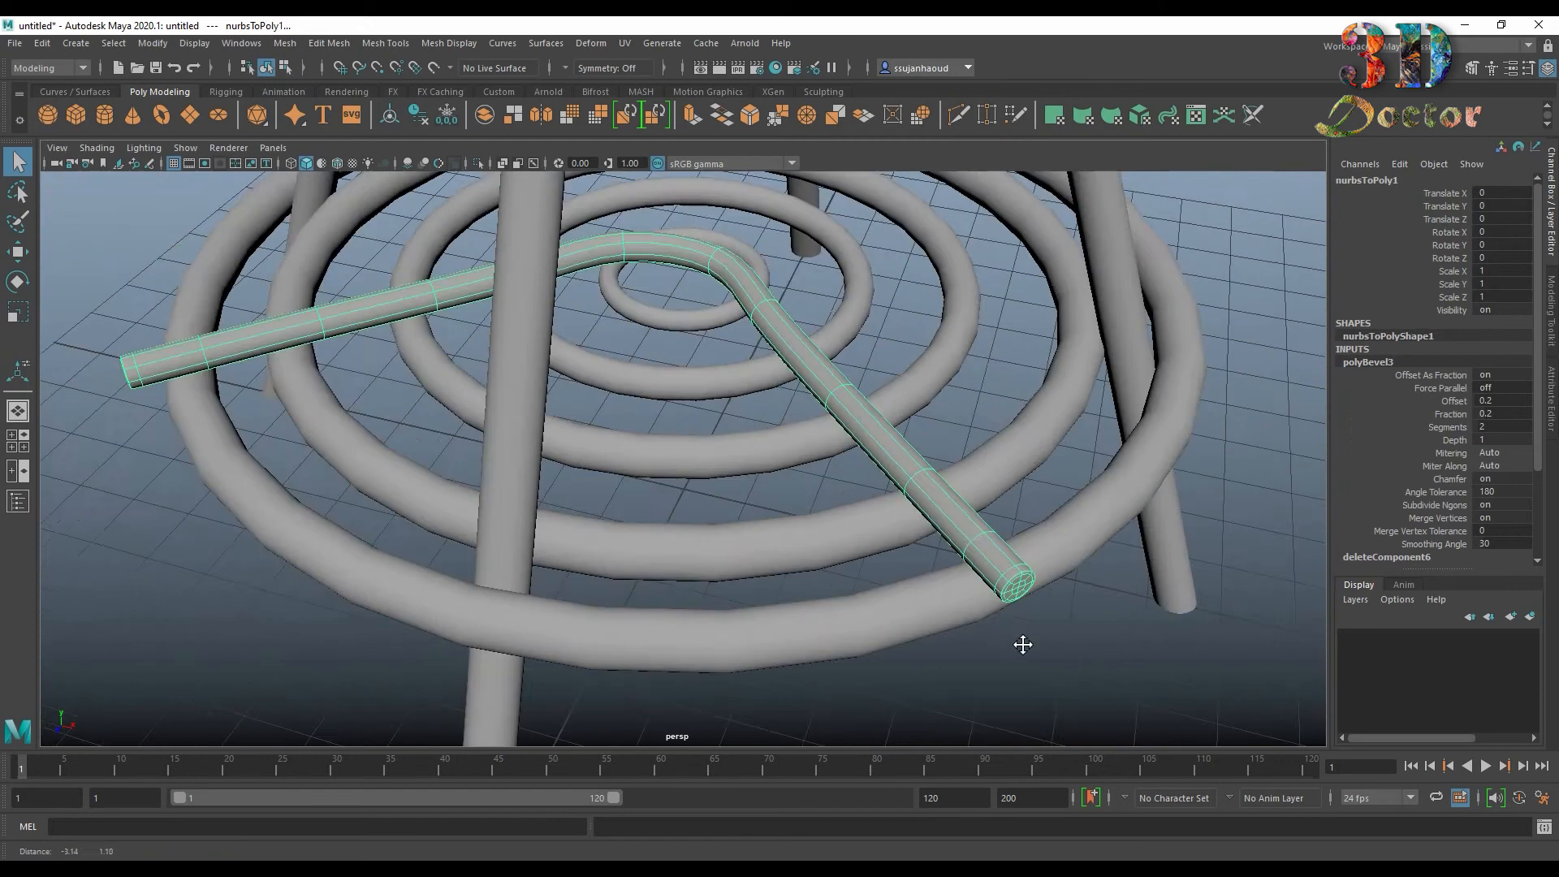
Step: Delete the bent tube's construction history and freeze its transformations
scroll(1023, 644, down, 3)
alt+drag(723, 677, 617, 674)
click(42, 43)
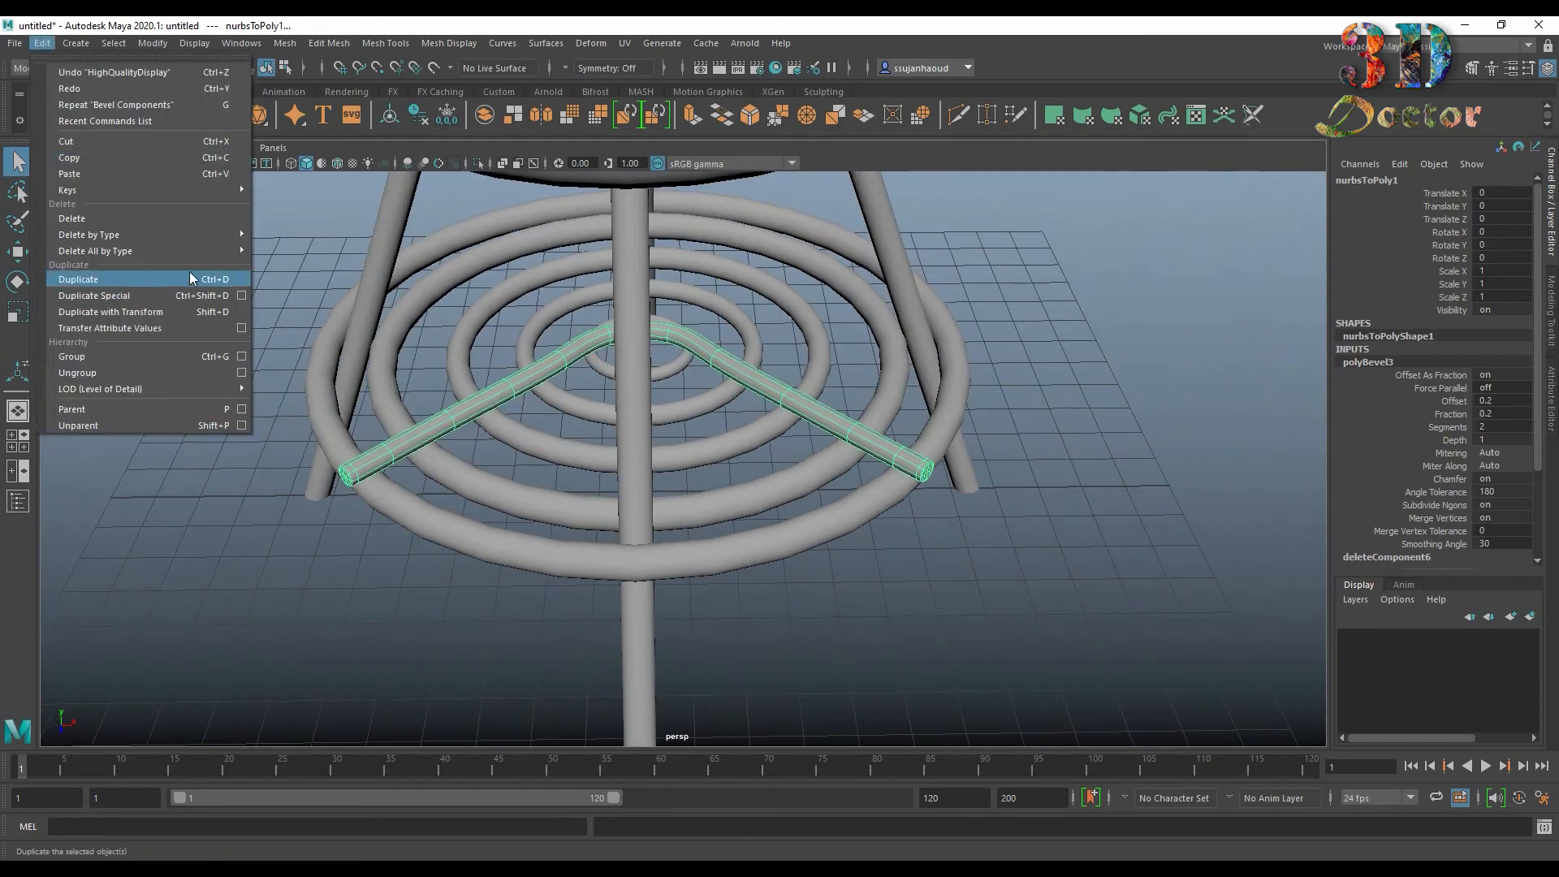
mouse_move(181, 235)
click(300, 235)
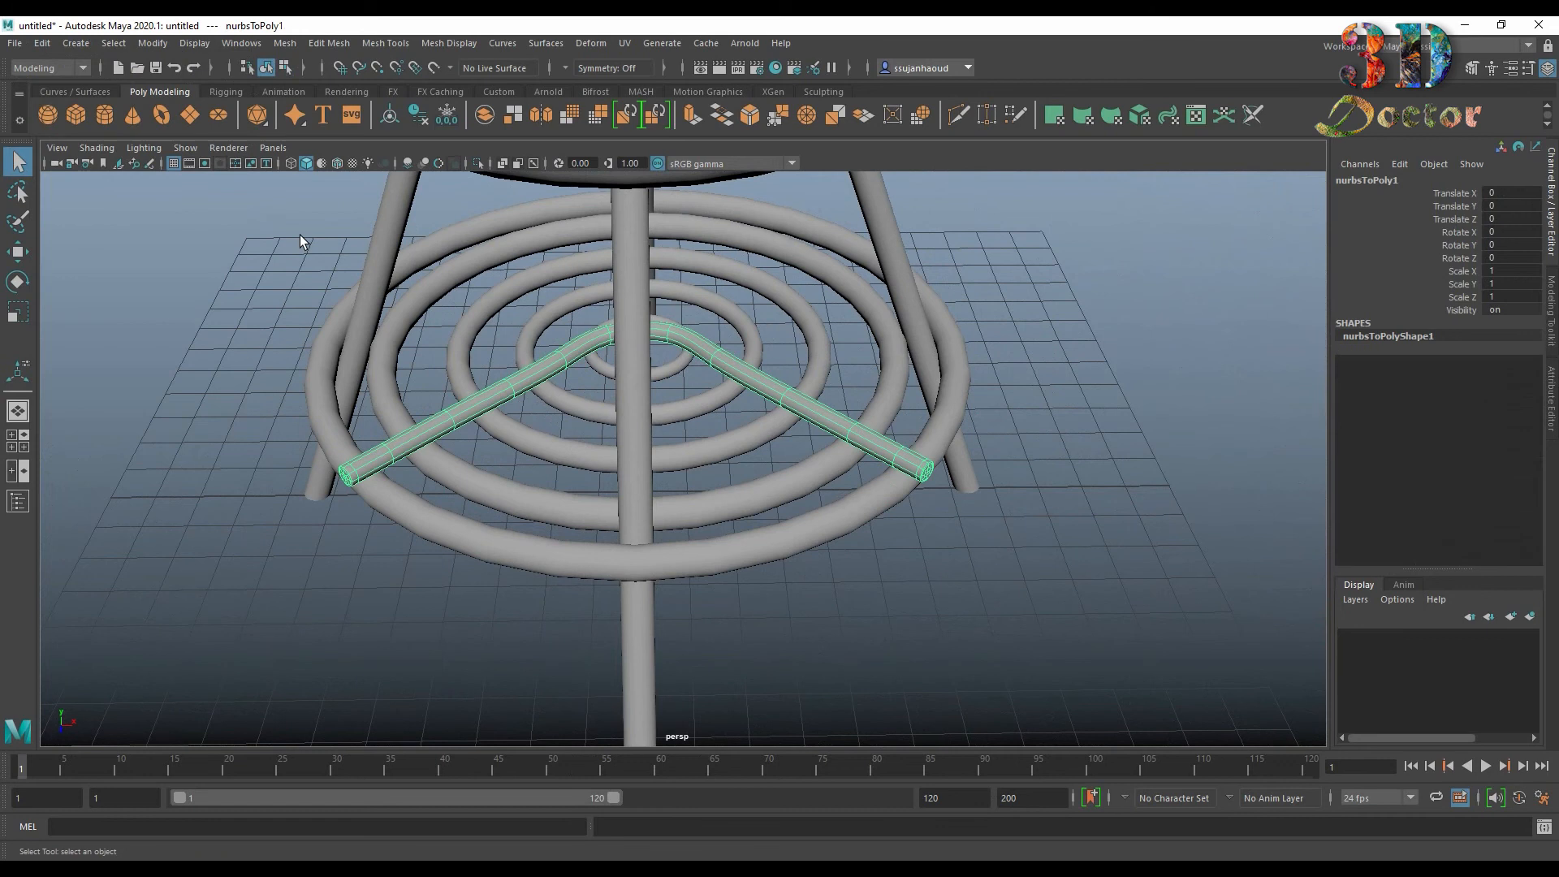
click(153, 43)
click(198, 114)
Step: Select the bent tube in the side view and centre its pivot
alt+drag(813, 551, 783, 591)
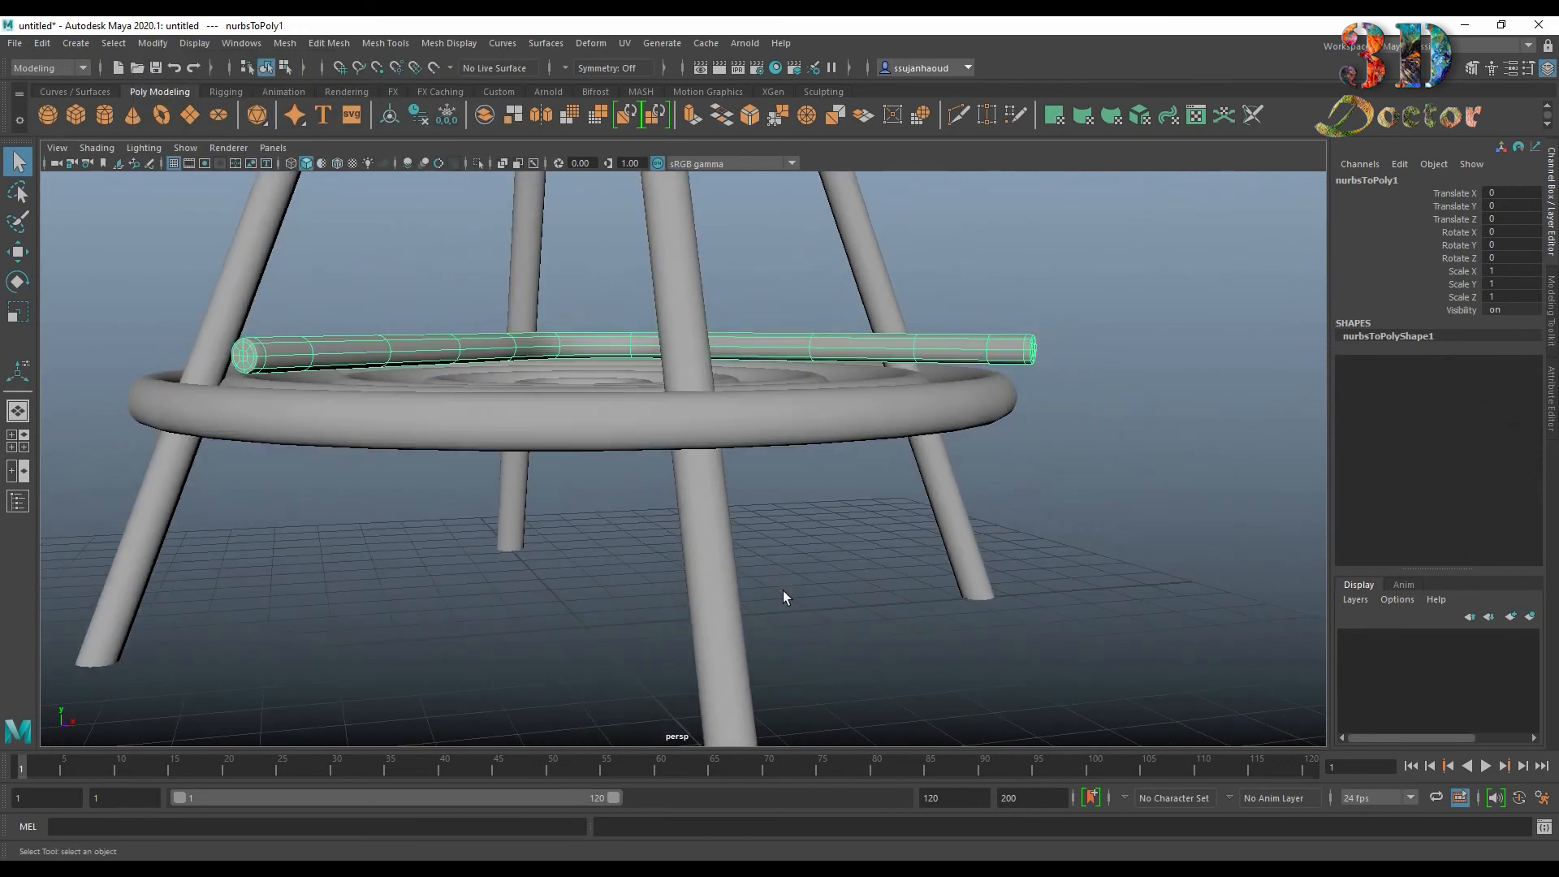
key(space)
key(space)
scroll(631, 461, up, 5)
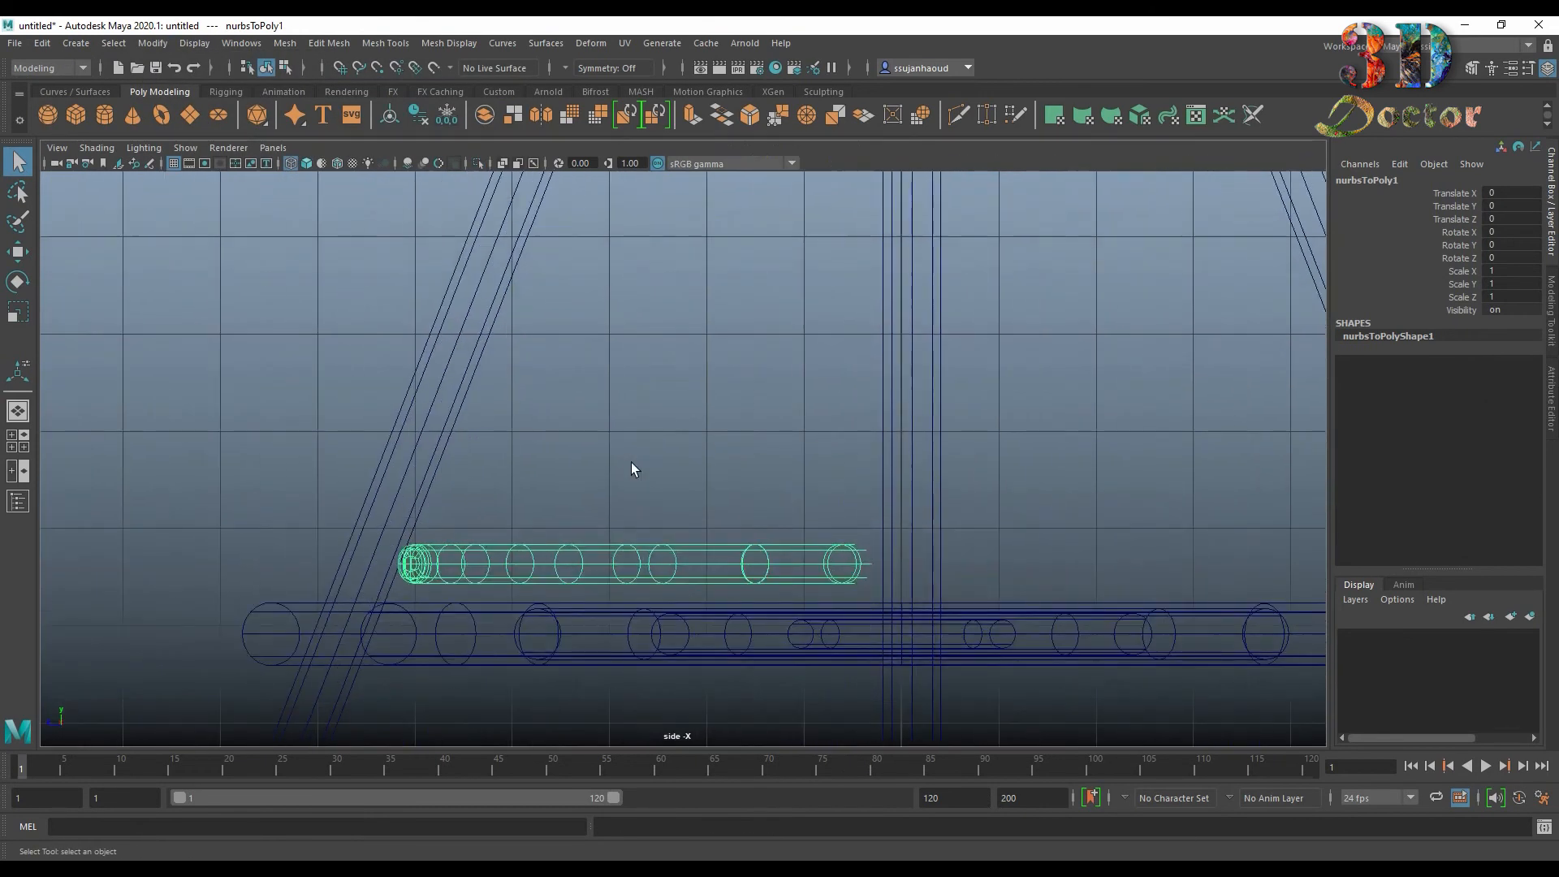
key(w)
click(633, 565)
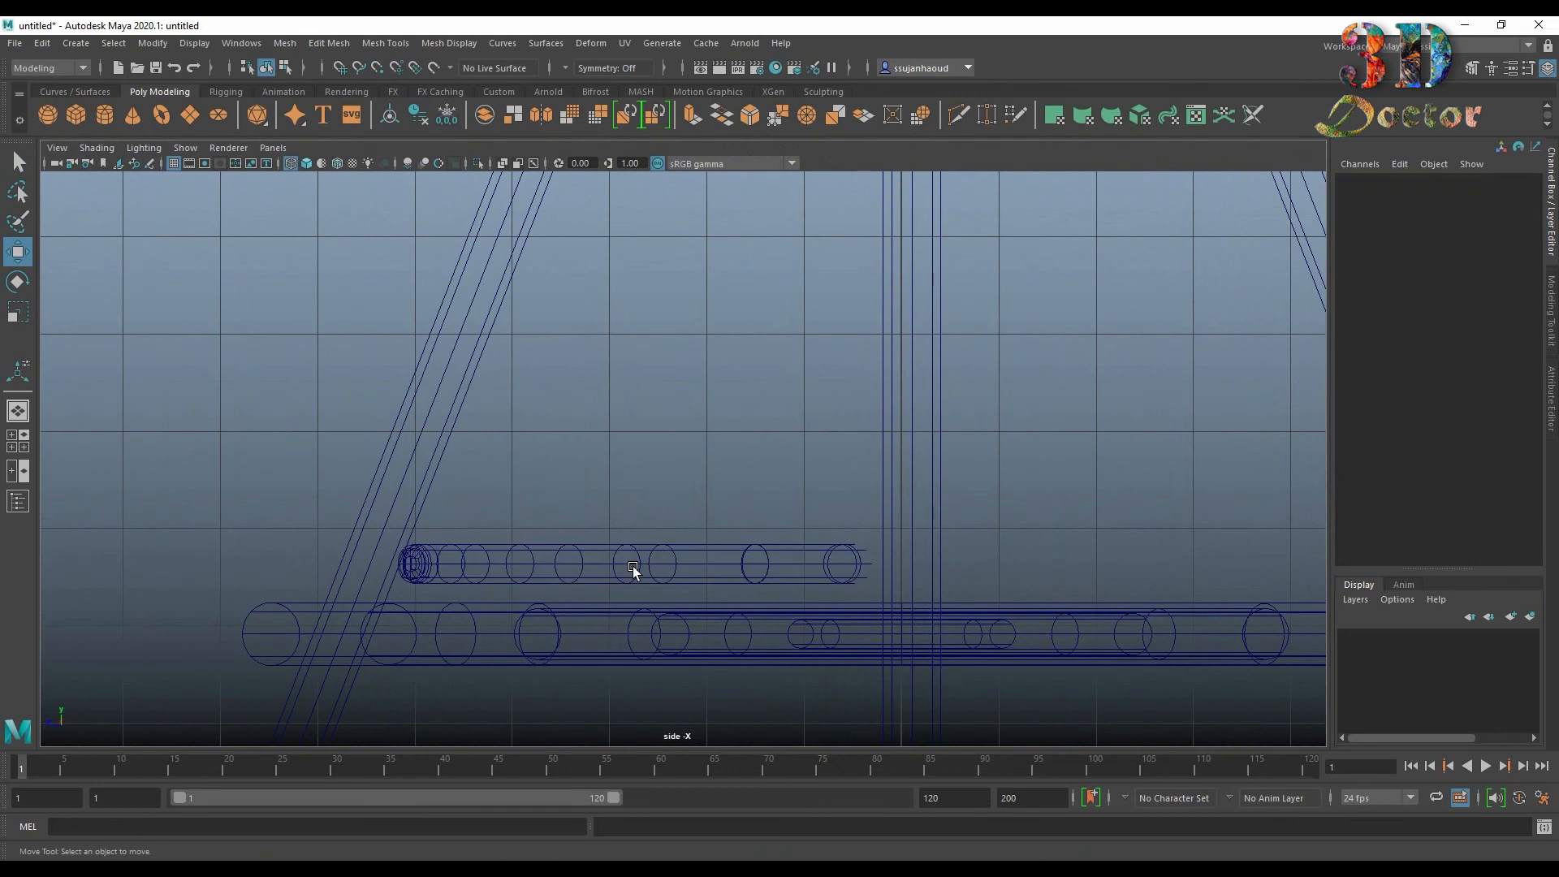
click(657, 560)
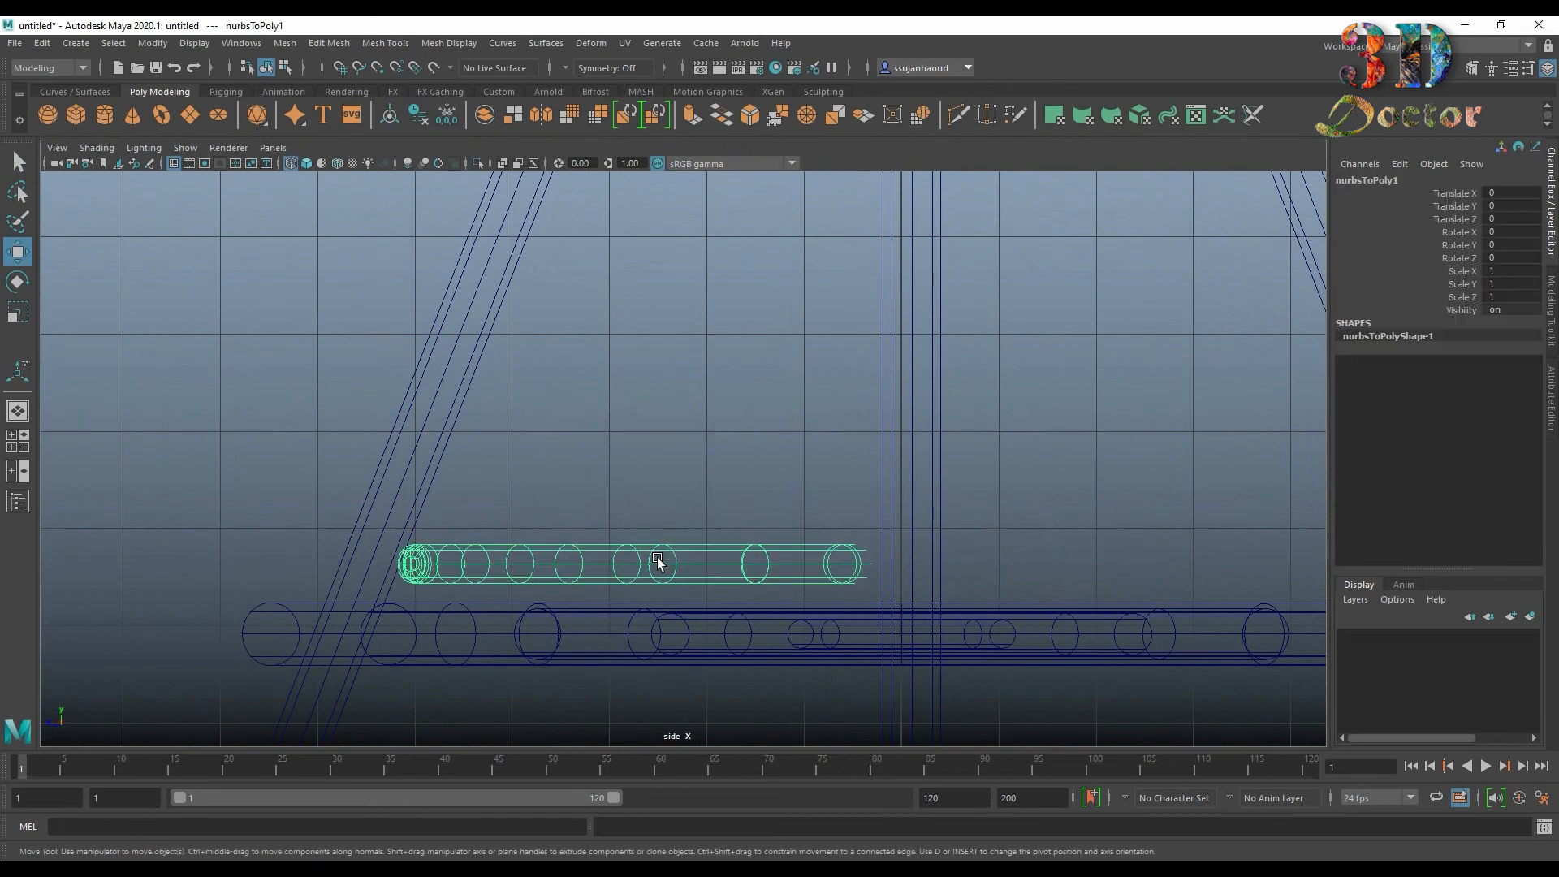
click(152, 43)
click(205, 162)
Step: Lower the tube to Translate Y -0.22 and adjust the rings' heights so their tops meet its underside
drag(636, 486, 637, 504)
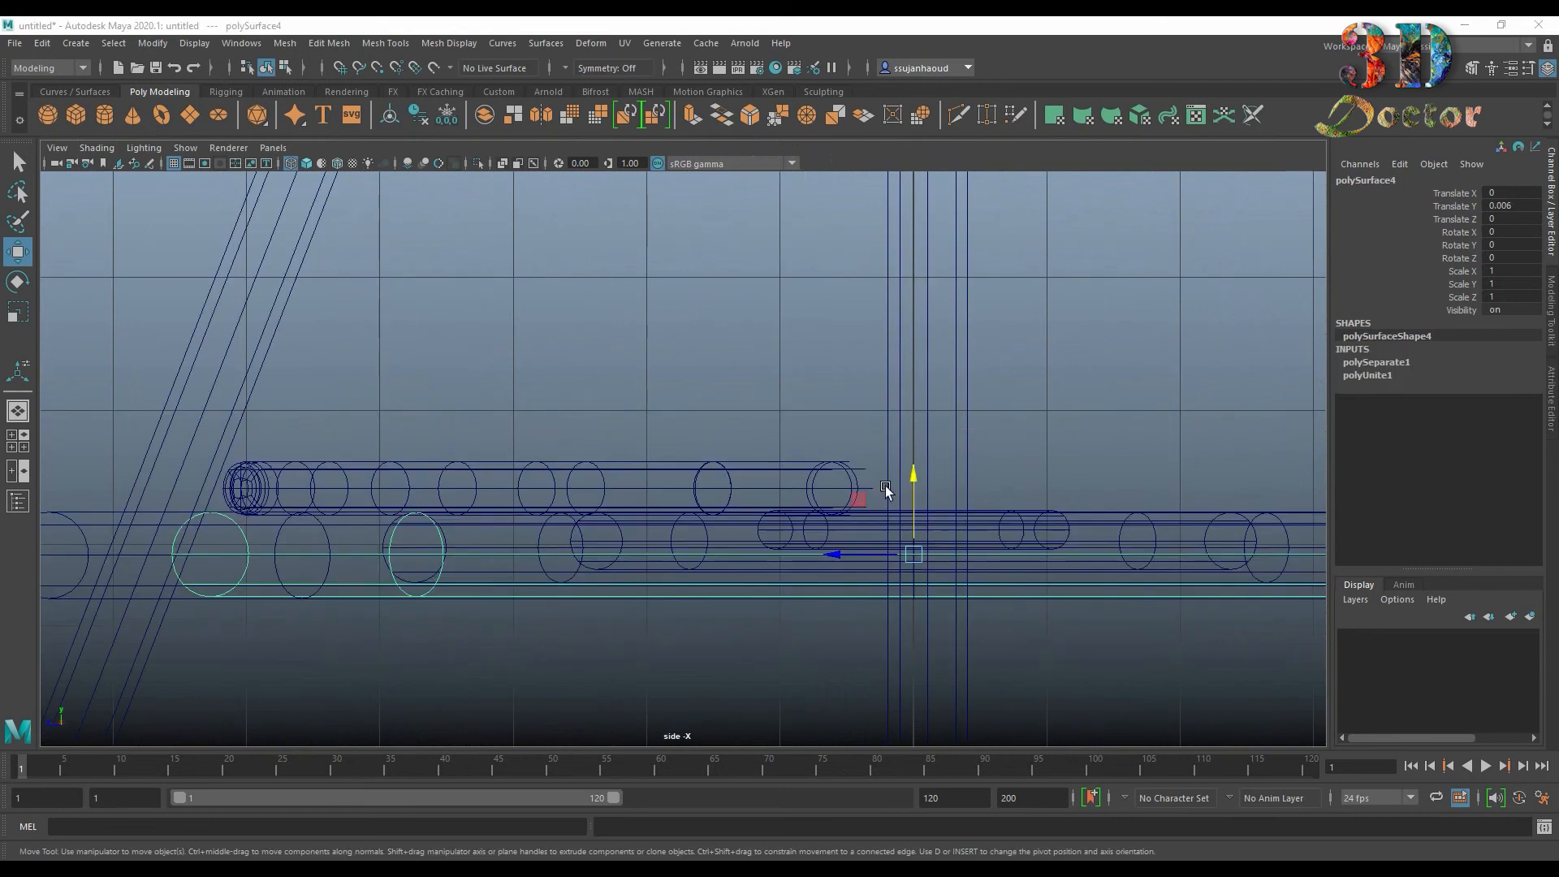
click(751, 435)
drag(730, 458, 733, 463)
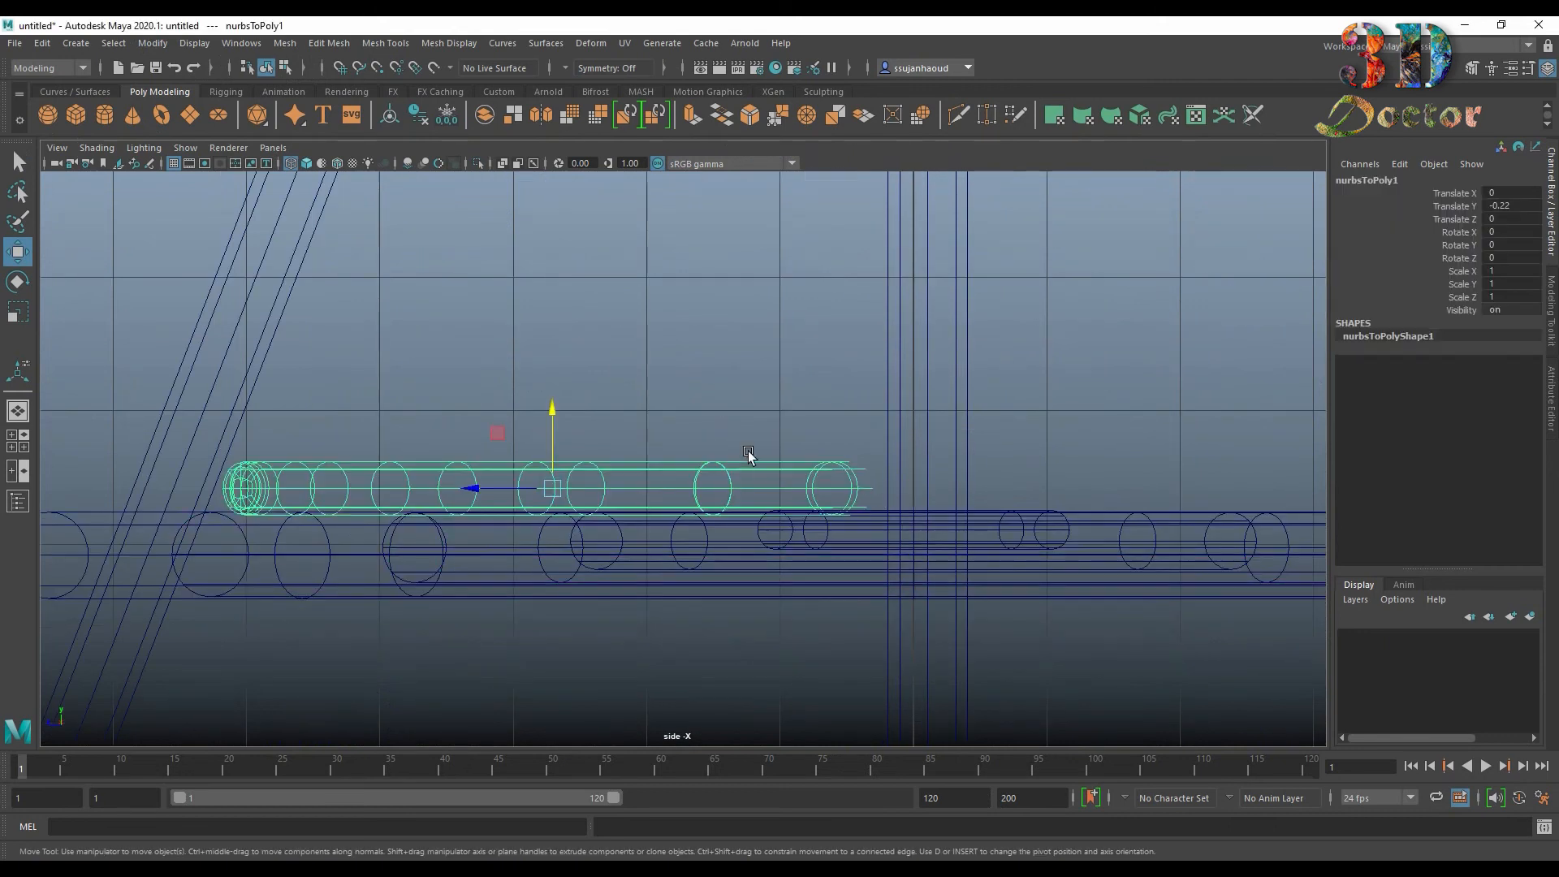
Step: Duplicate the bent tube in the top view and shift the copy to Translate Z -0.947
key(space)
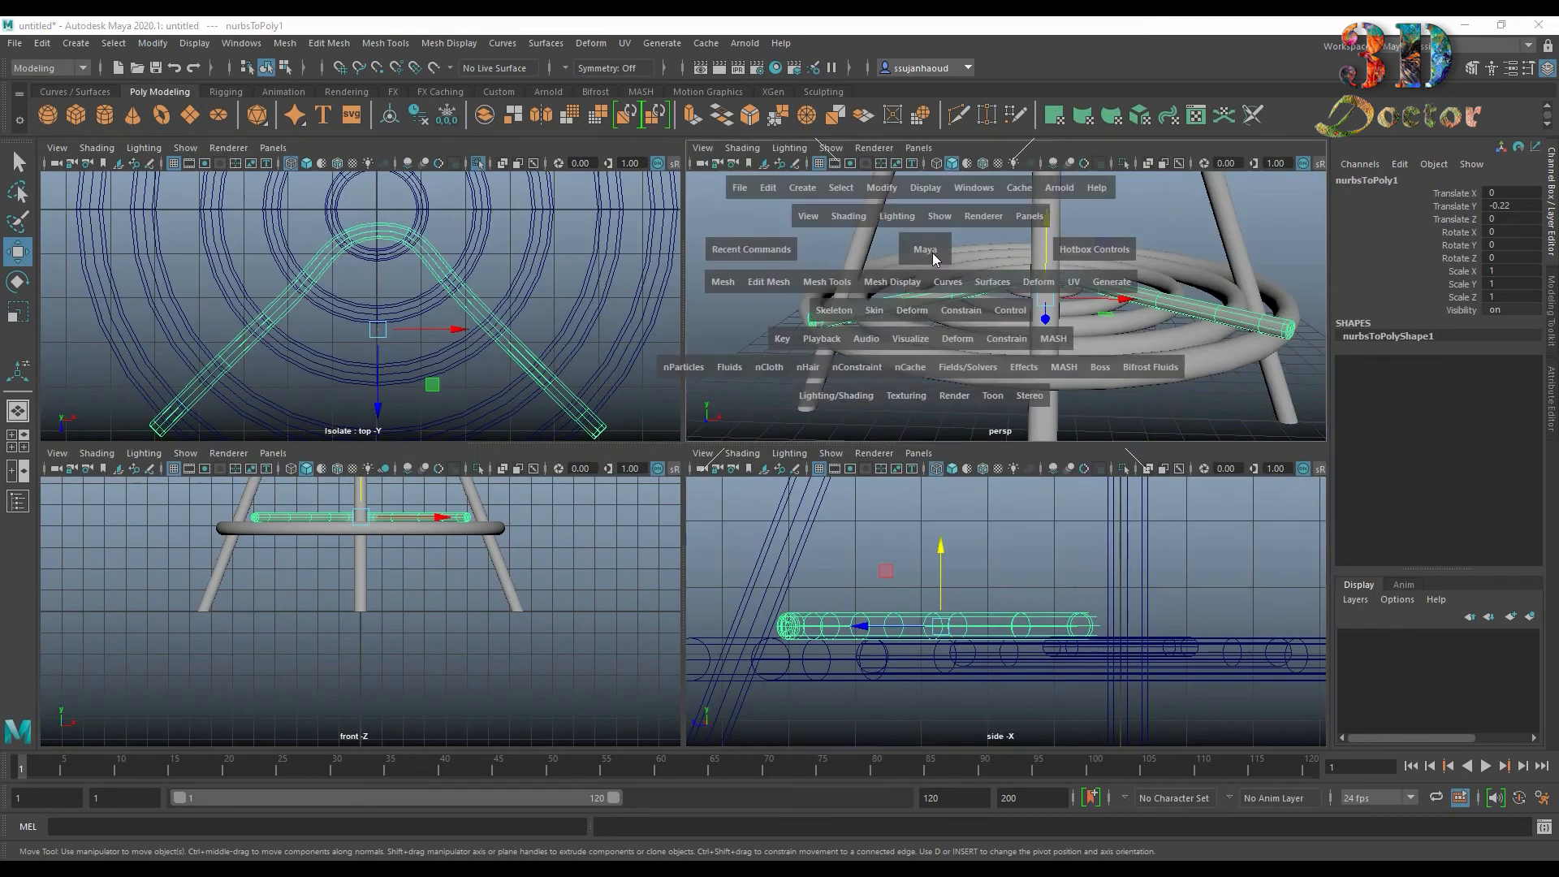
key(space)
alt+drag(952, 294, 1002, 495)
key(space)
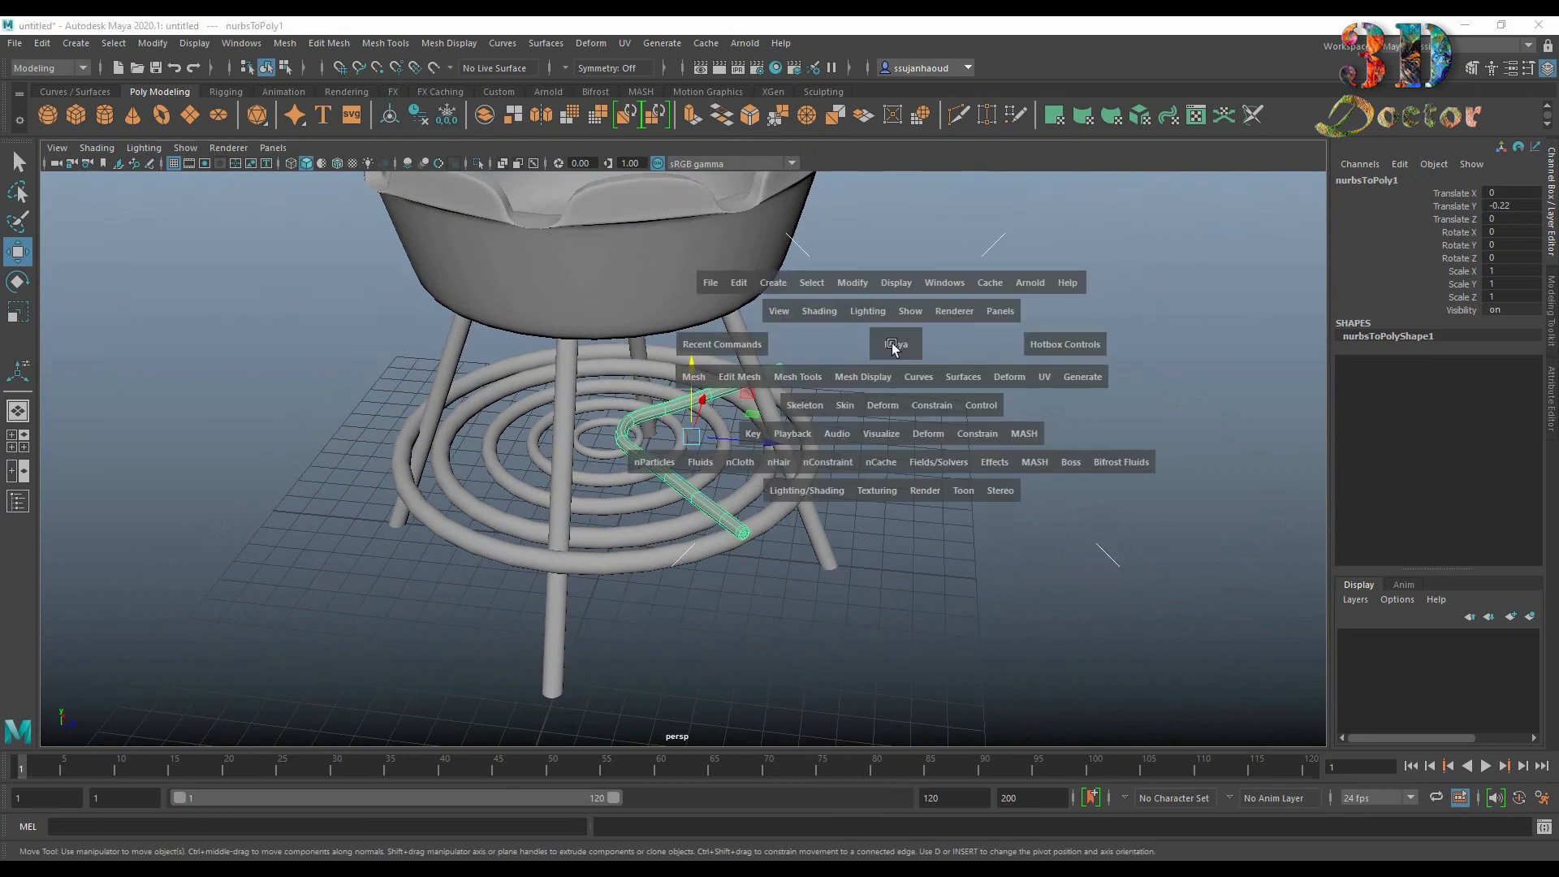
key(space)
scroll(655, 333, down, 7)
alt+middle_drag(907, 278, 913, 377)
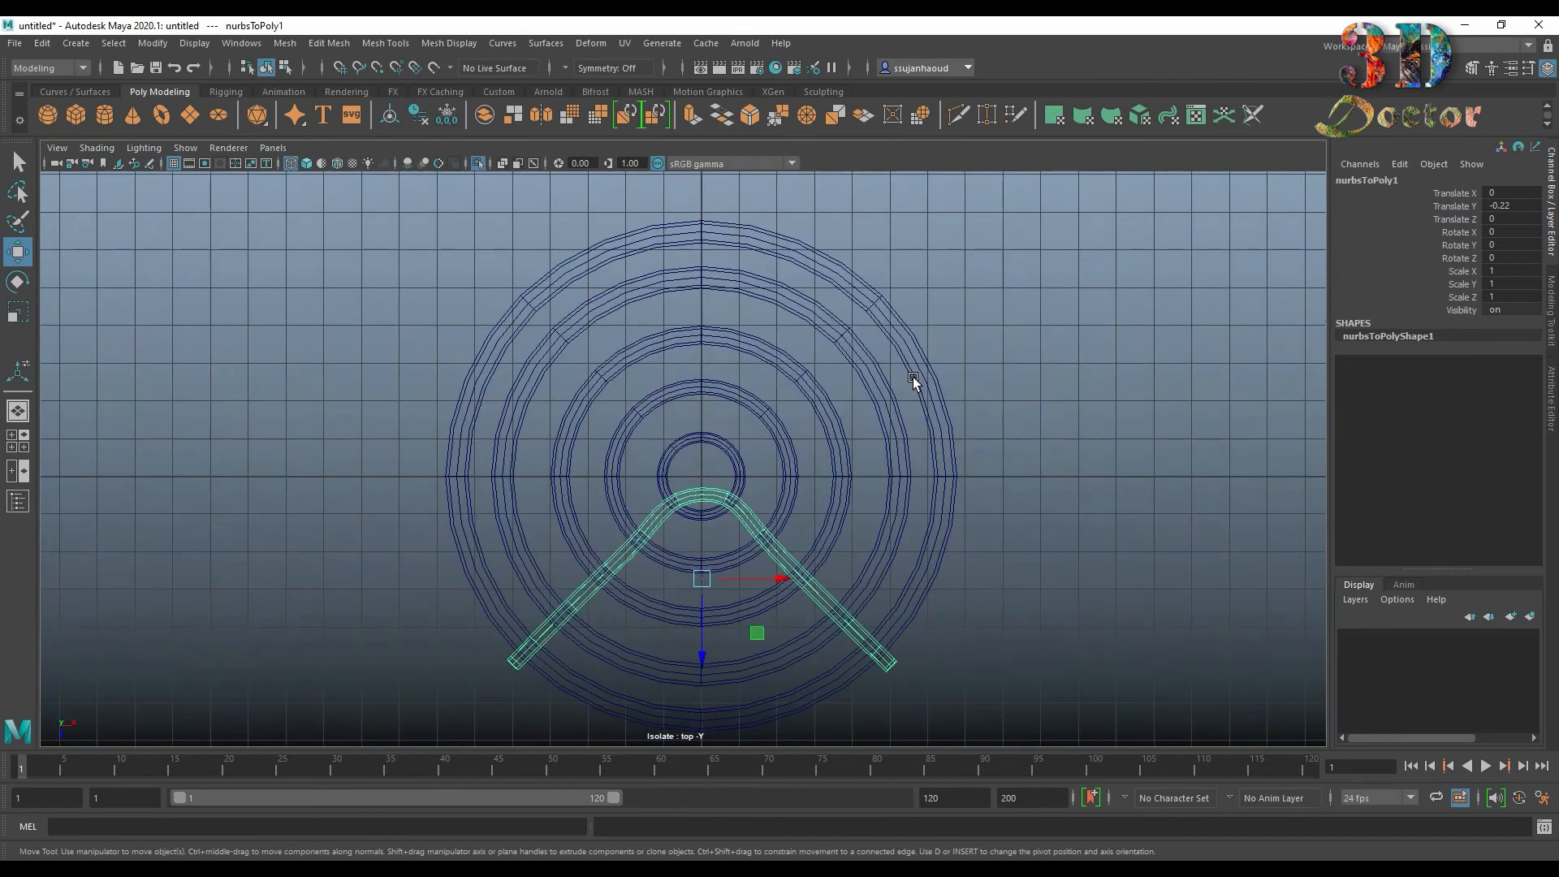
key(ctrl+d)
drag(703, 662, 705, 632)
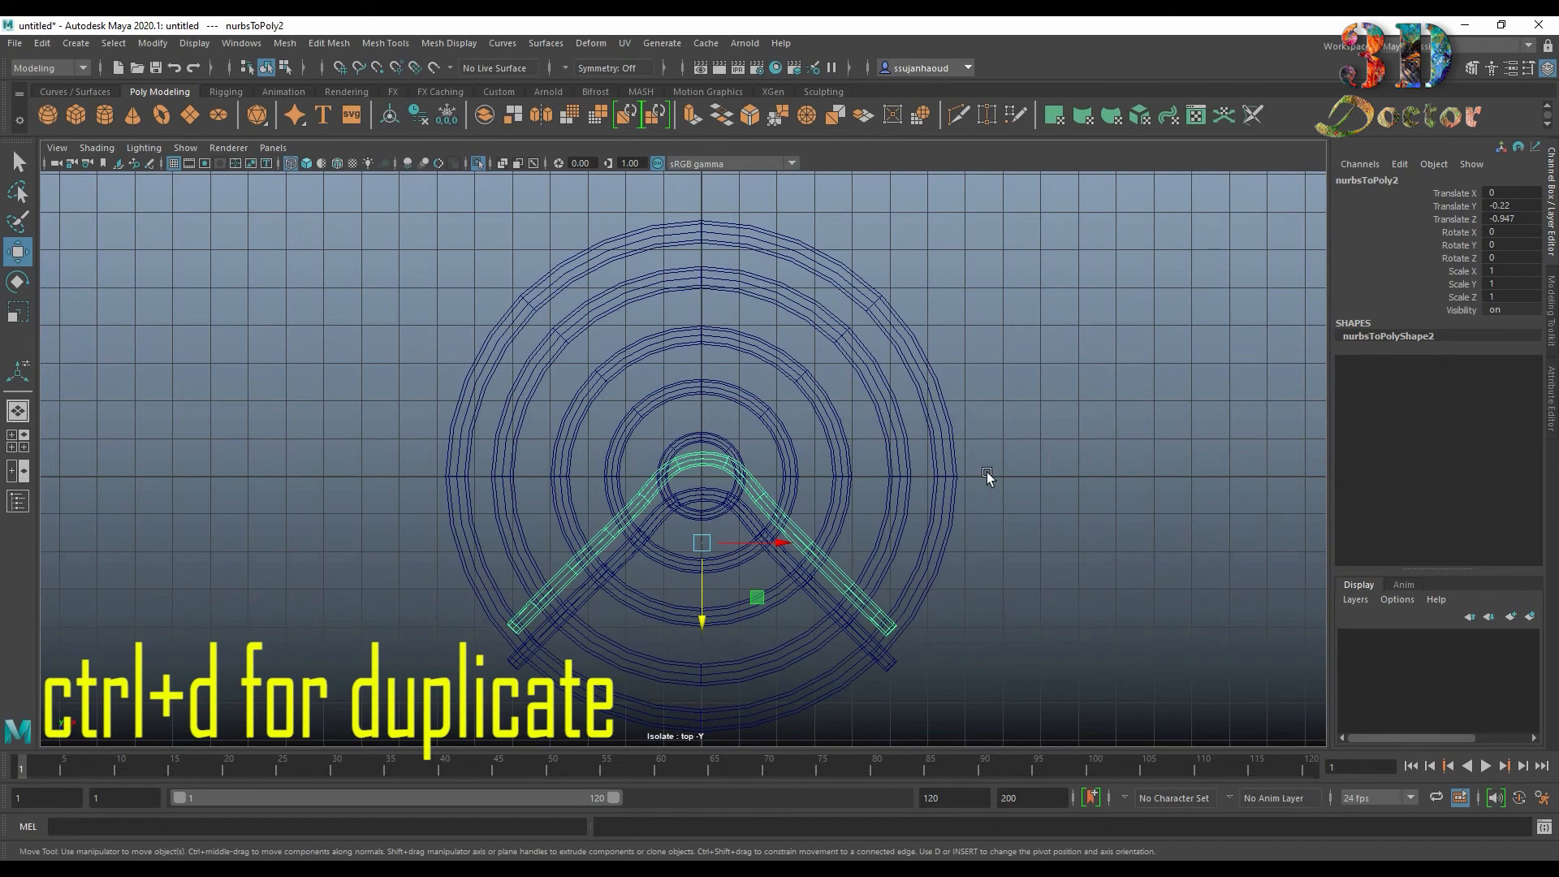
Step: Flip the duplicated tube by setting its Rotate X to -180
key(e)
drag(701, 578, 702, 468)
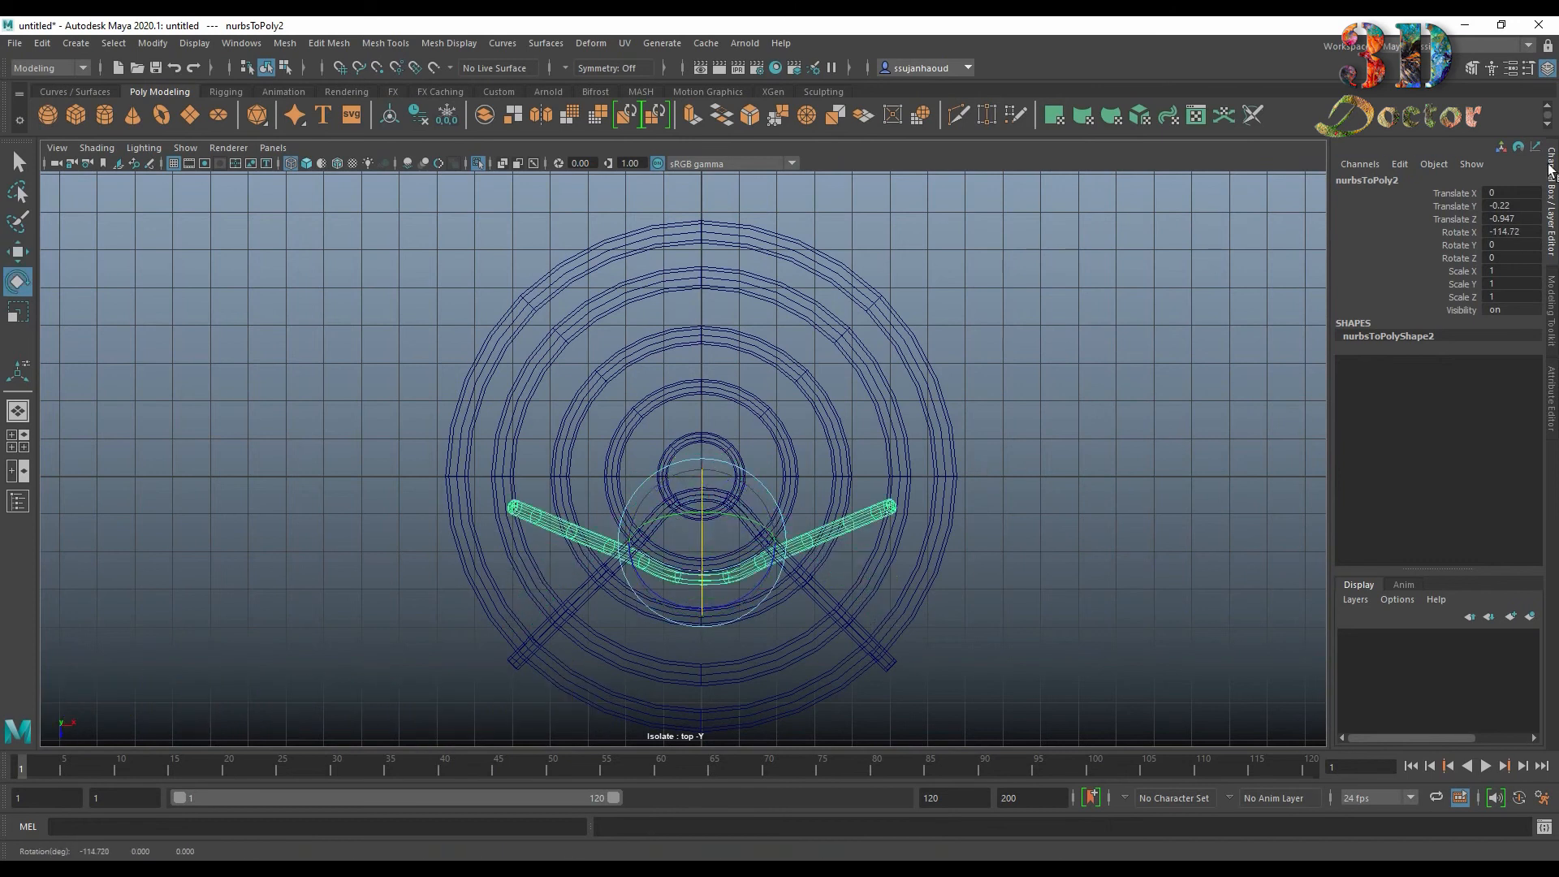
double_click(1531, 234)
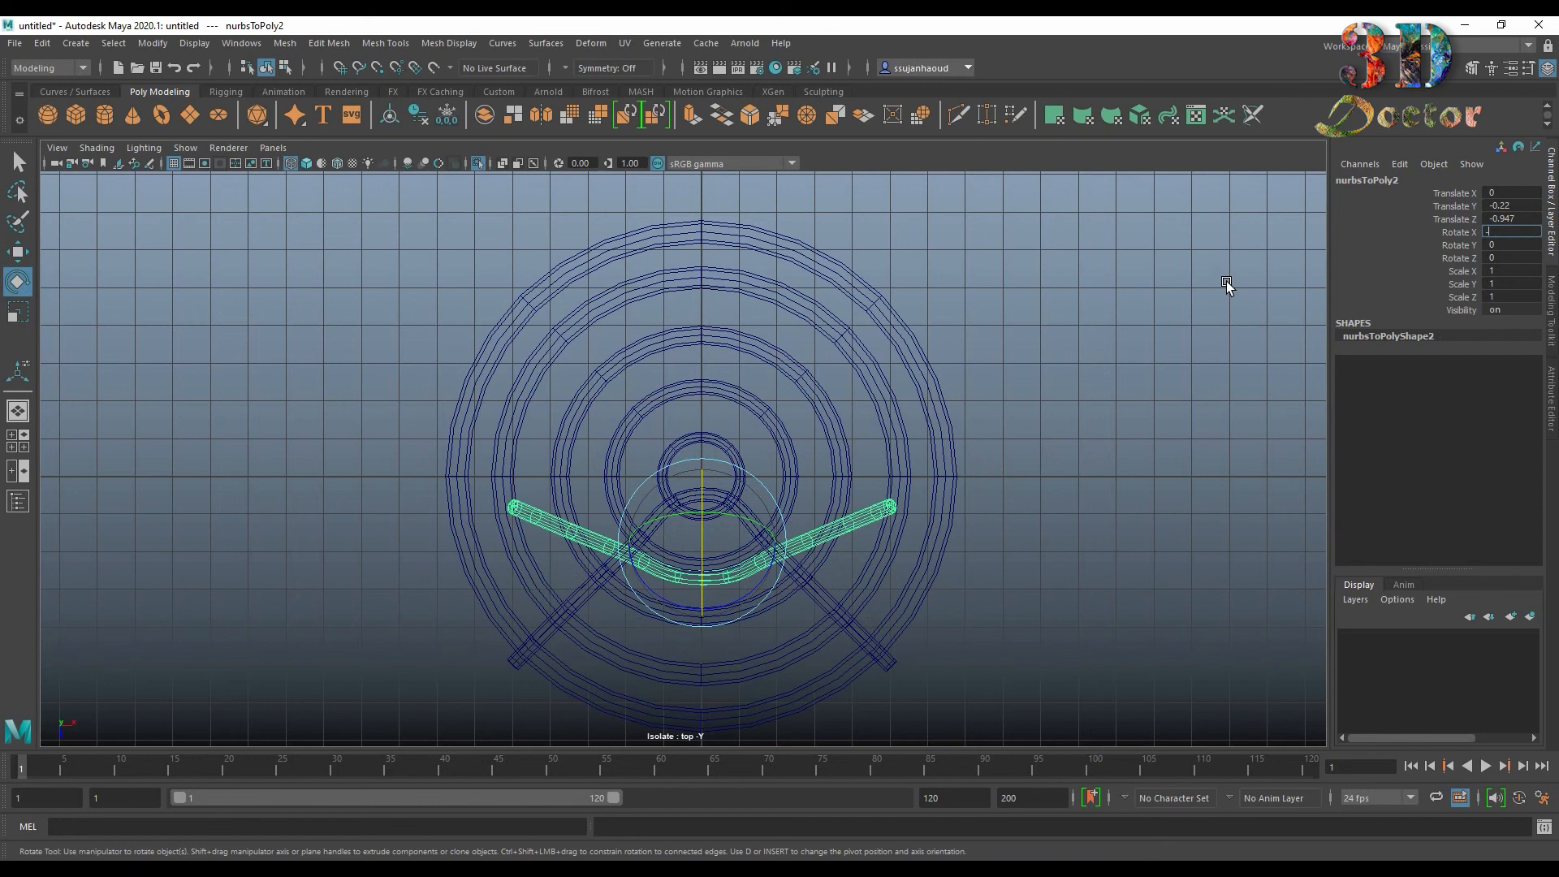
key(Return)
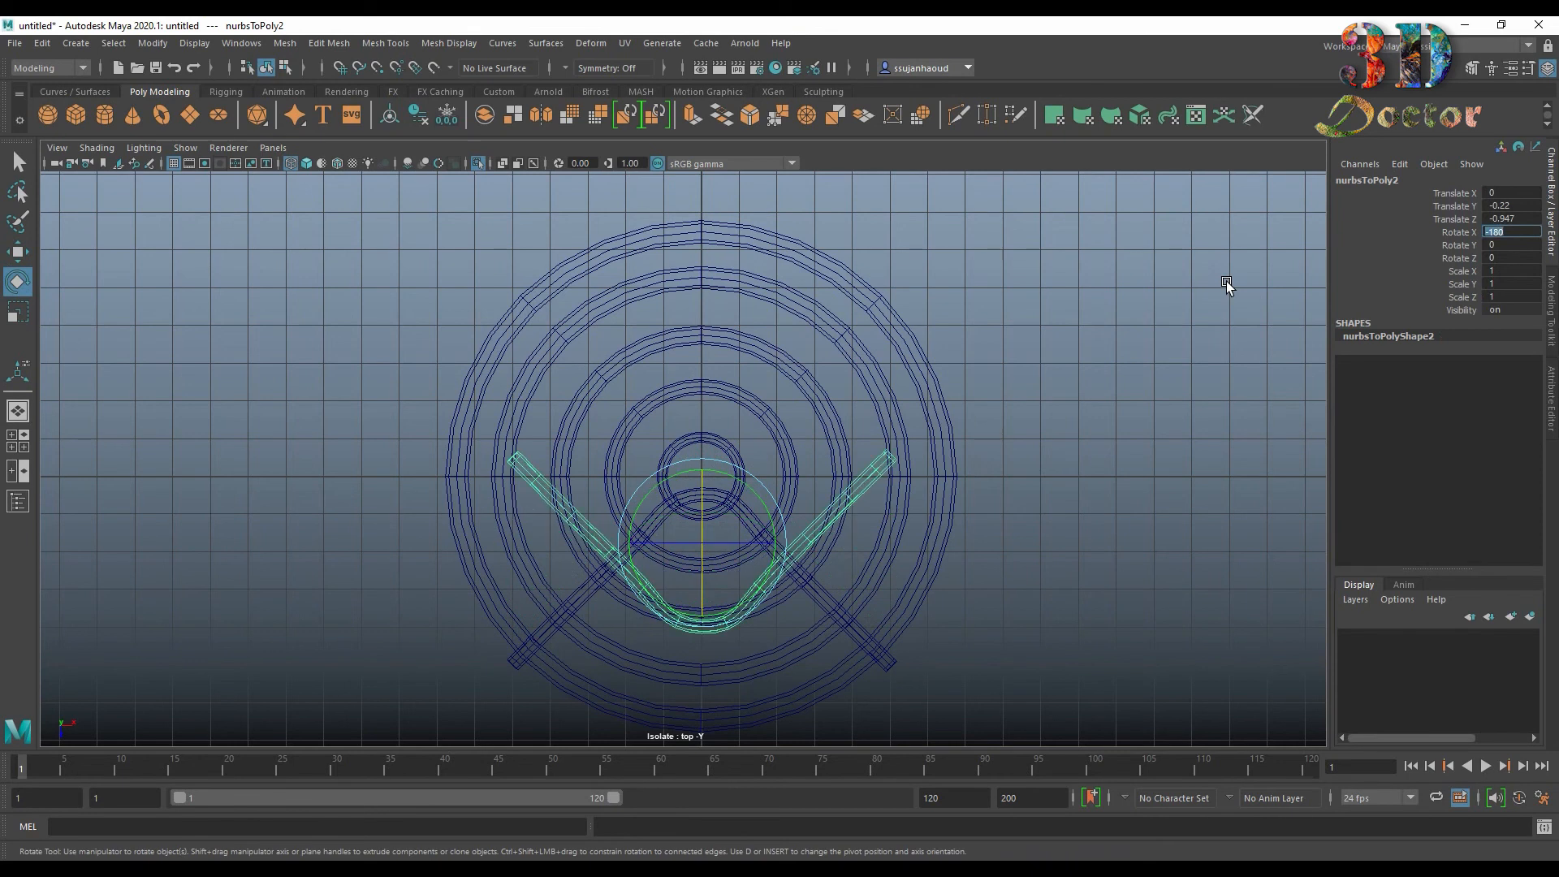
Step: Move the flipped tube to Translate Z -5.744 so it mirrors the original across the rings' centre
click(1074, 420)
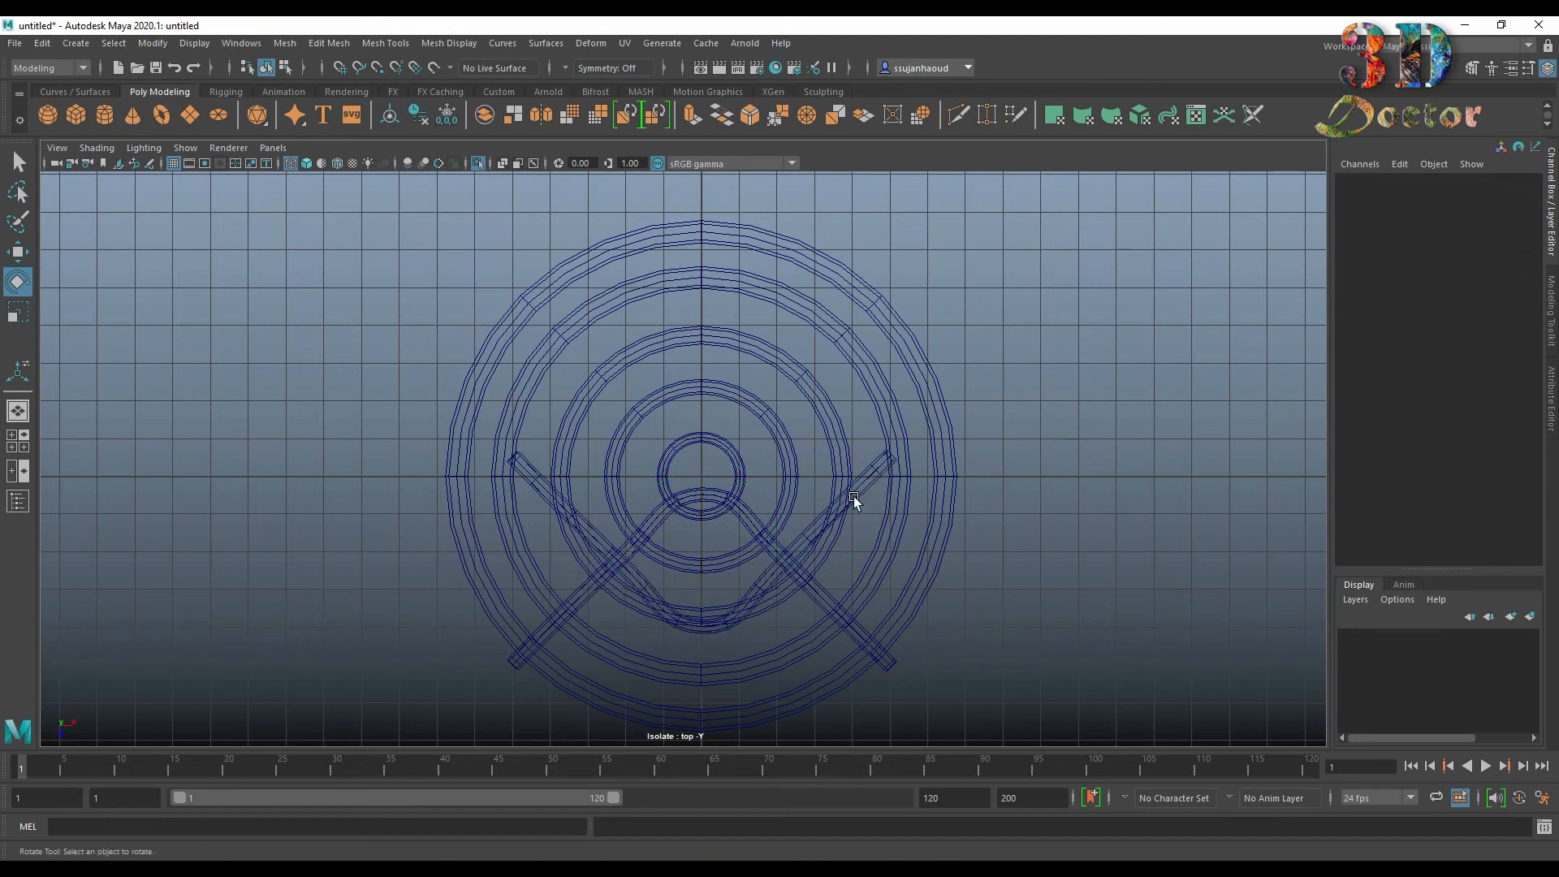
click(875, 479)
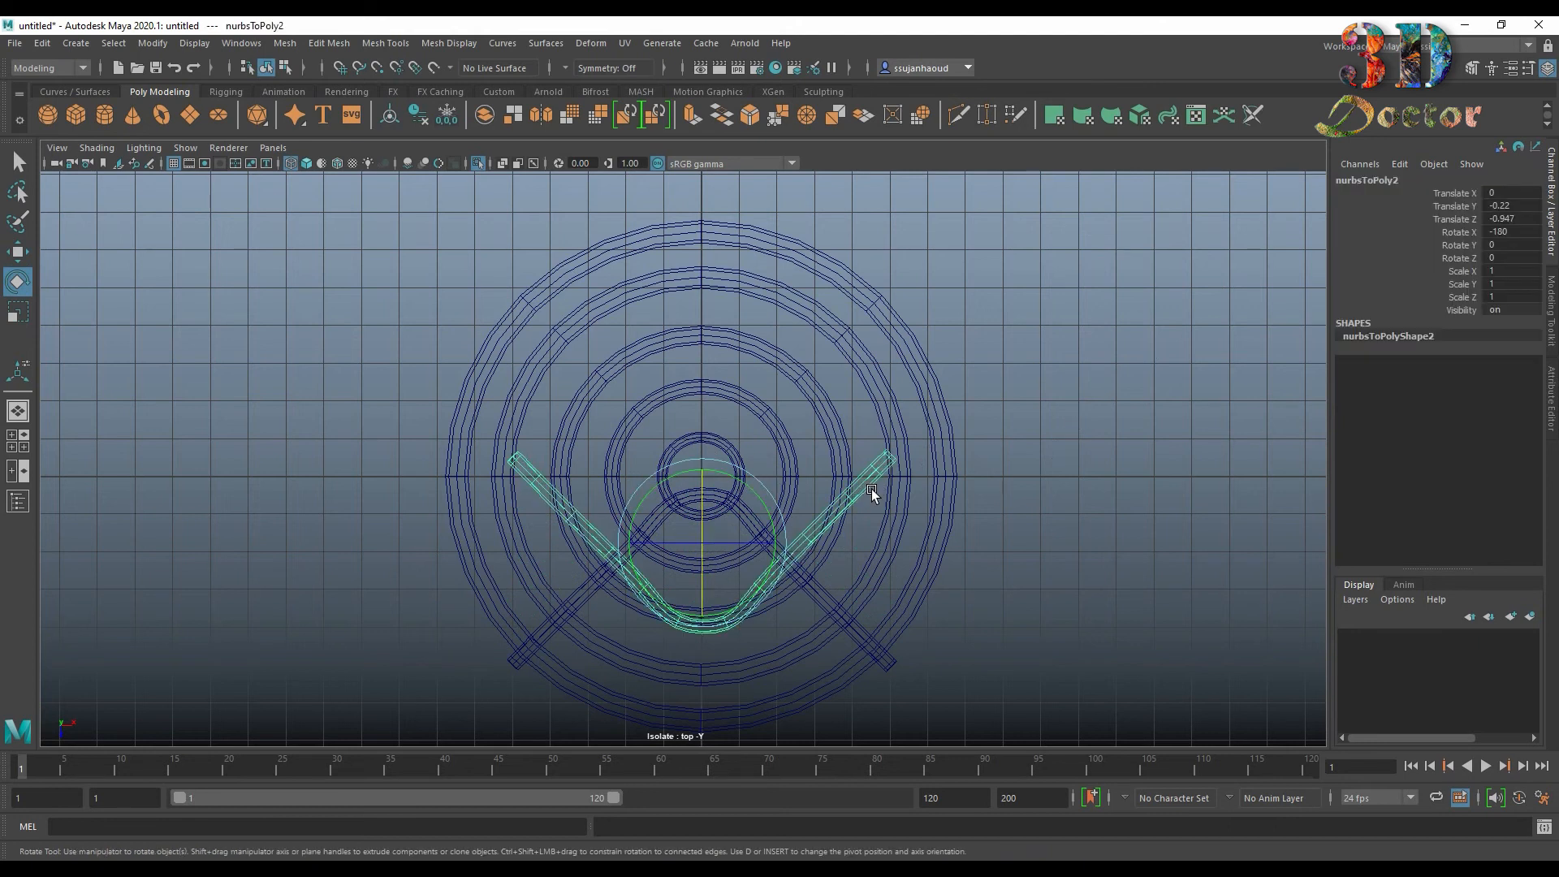
key(w)
drag(700, 632, 740, 448)
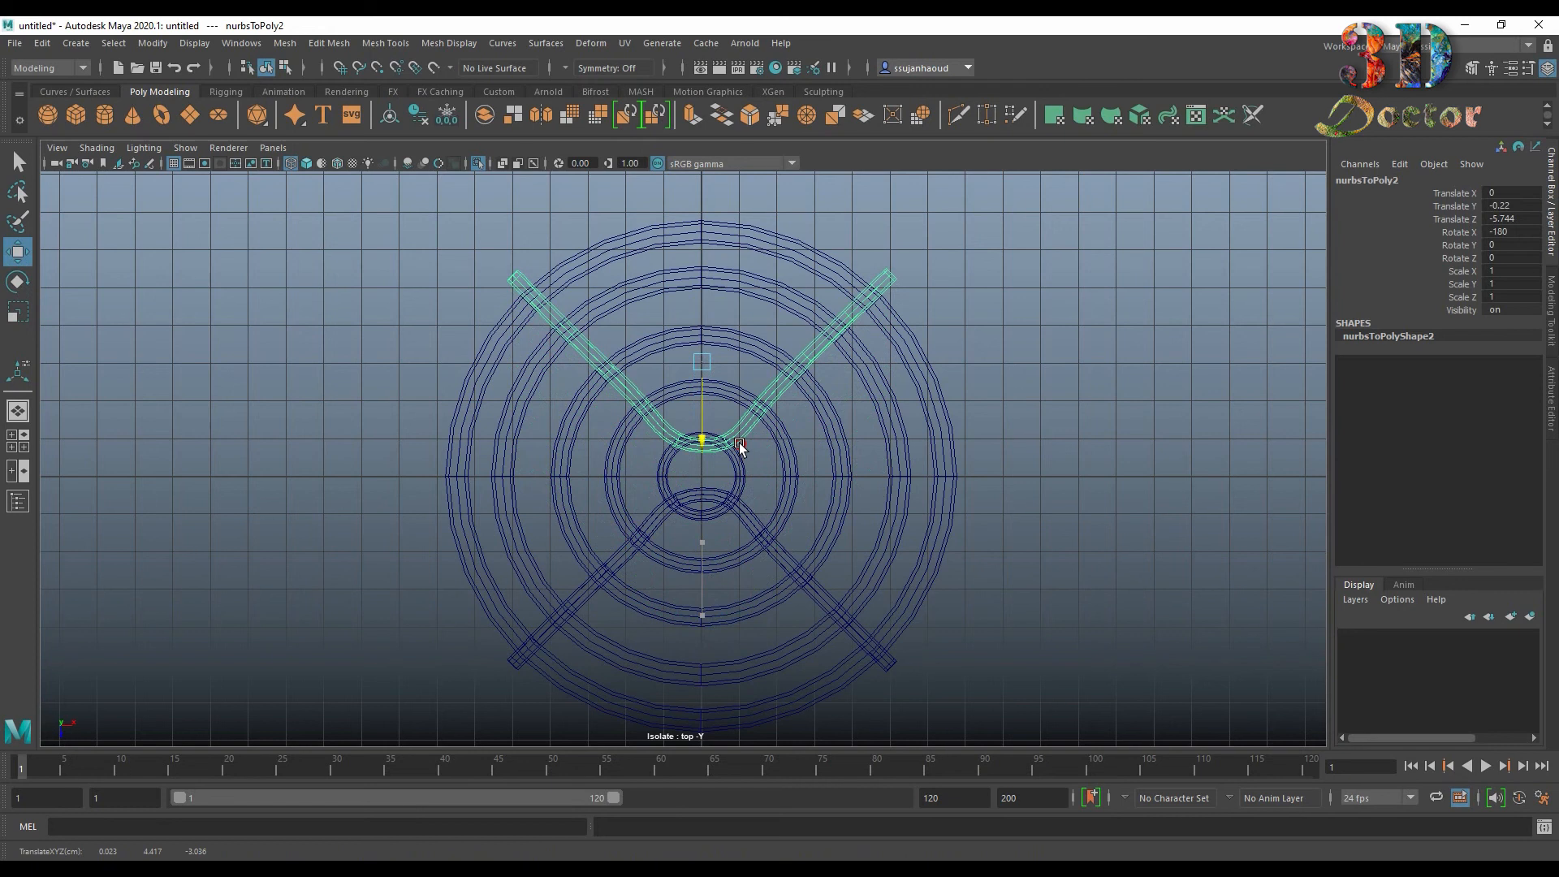
key(space)
key(space)
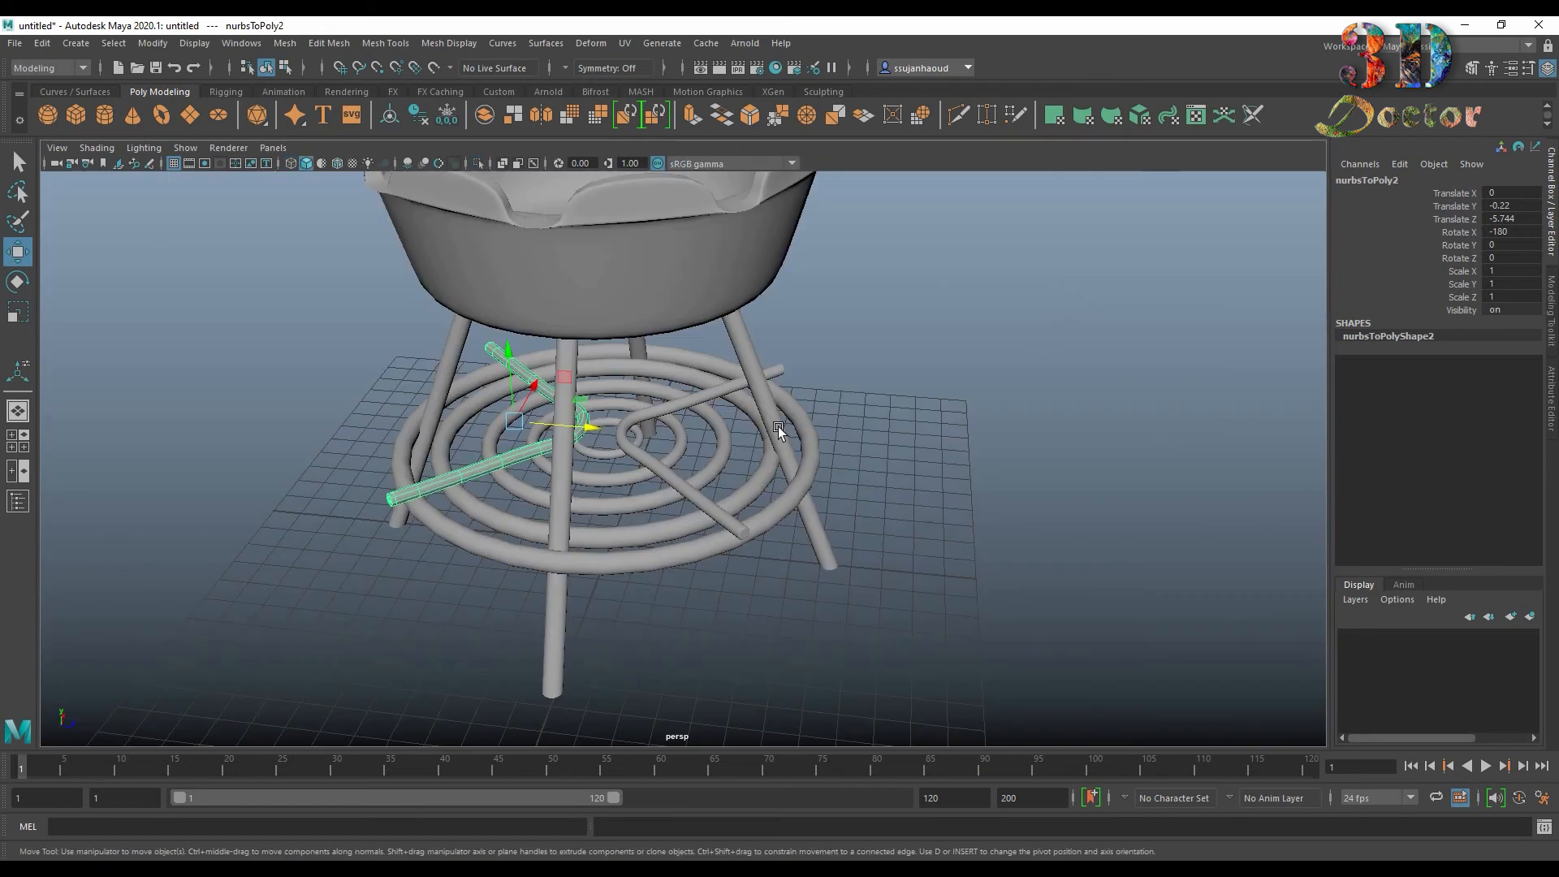
Step: Duplicate the rings and both bent tubes and raise the copies to Translate Y 9.808 at the bowl's rim
alt+drag(788, 414, 598, 486)
scroll(749, 438, down, 5)
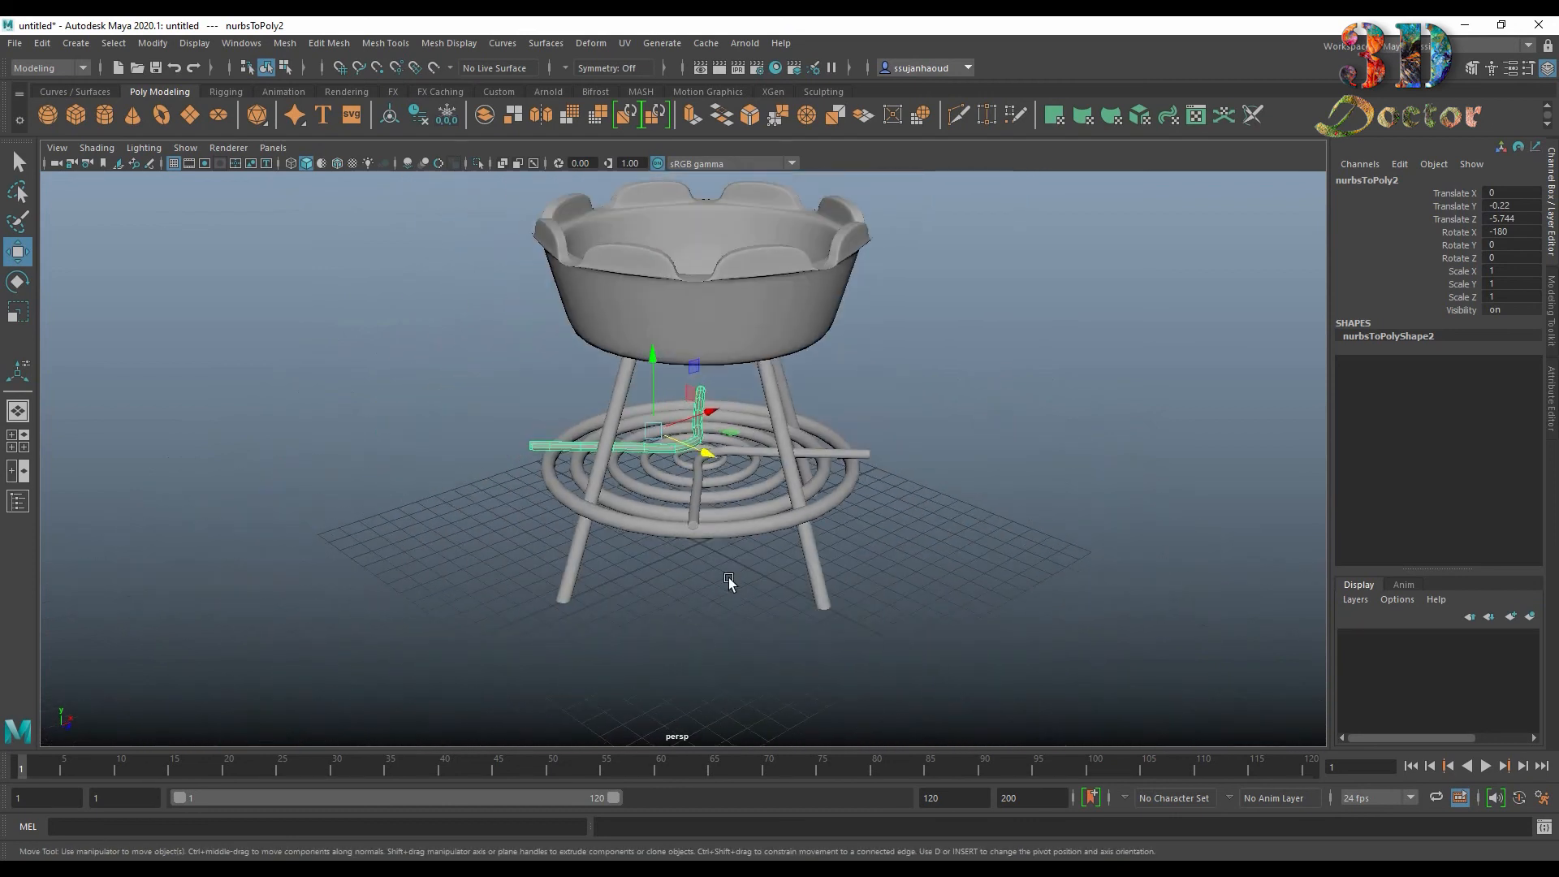
drag(729, 582, 701, 164)
key(ctrl+d)
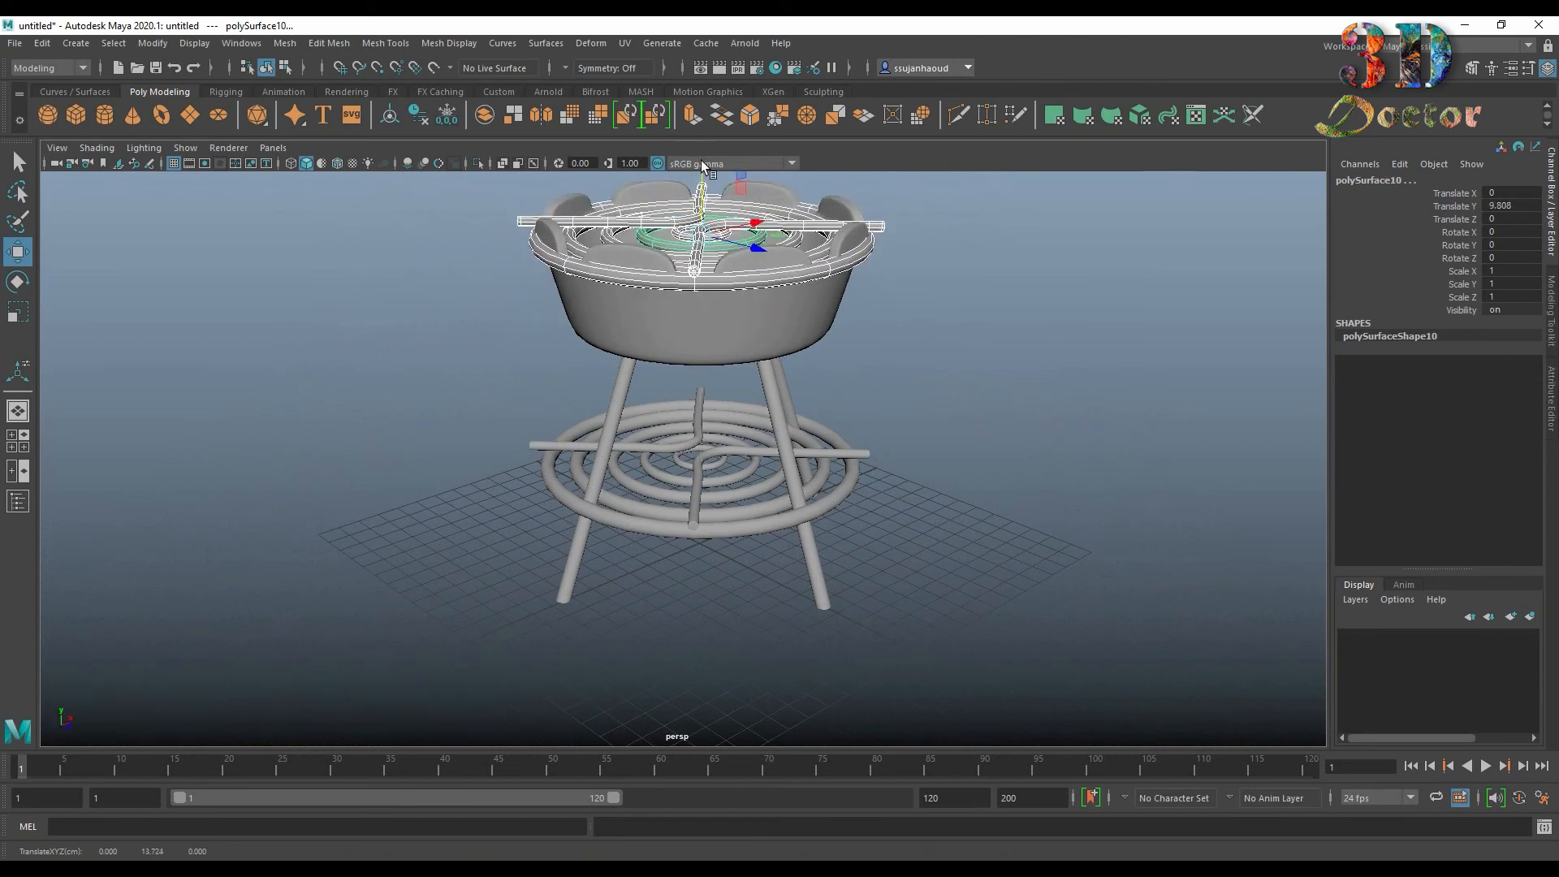
Step: Combine the duplicated rings and bent tubes on the bowl into a single mesh
scroll(724, 266, up, 5)
alt+middle_drag(810, 225, 779, 599)
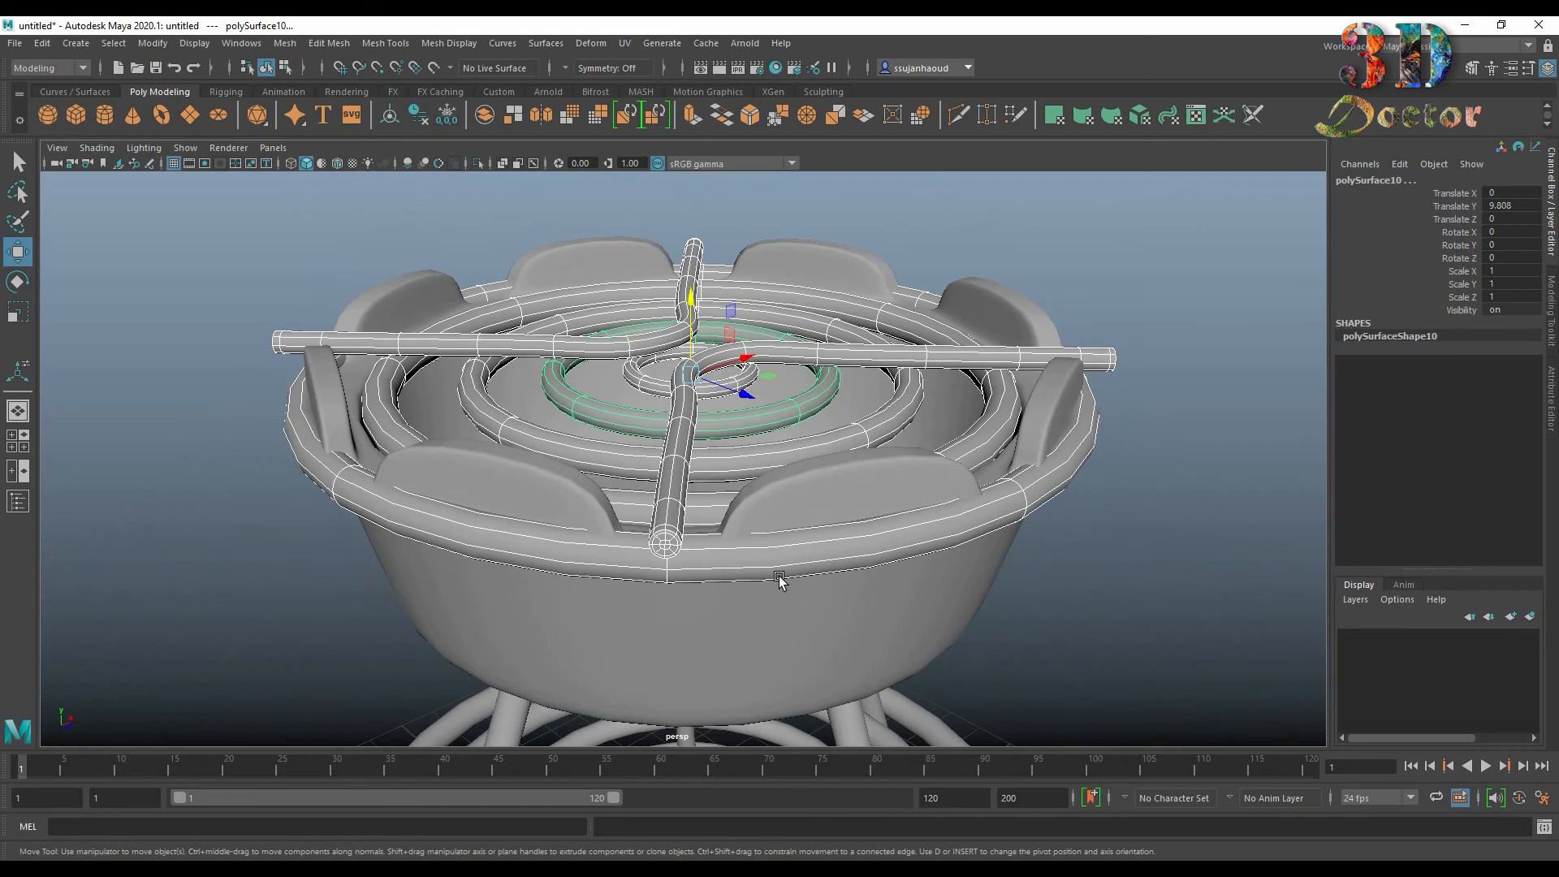
scroll(779, 578, up, 2)
click(153, 43)
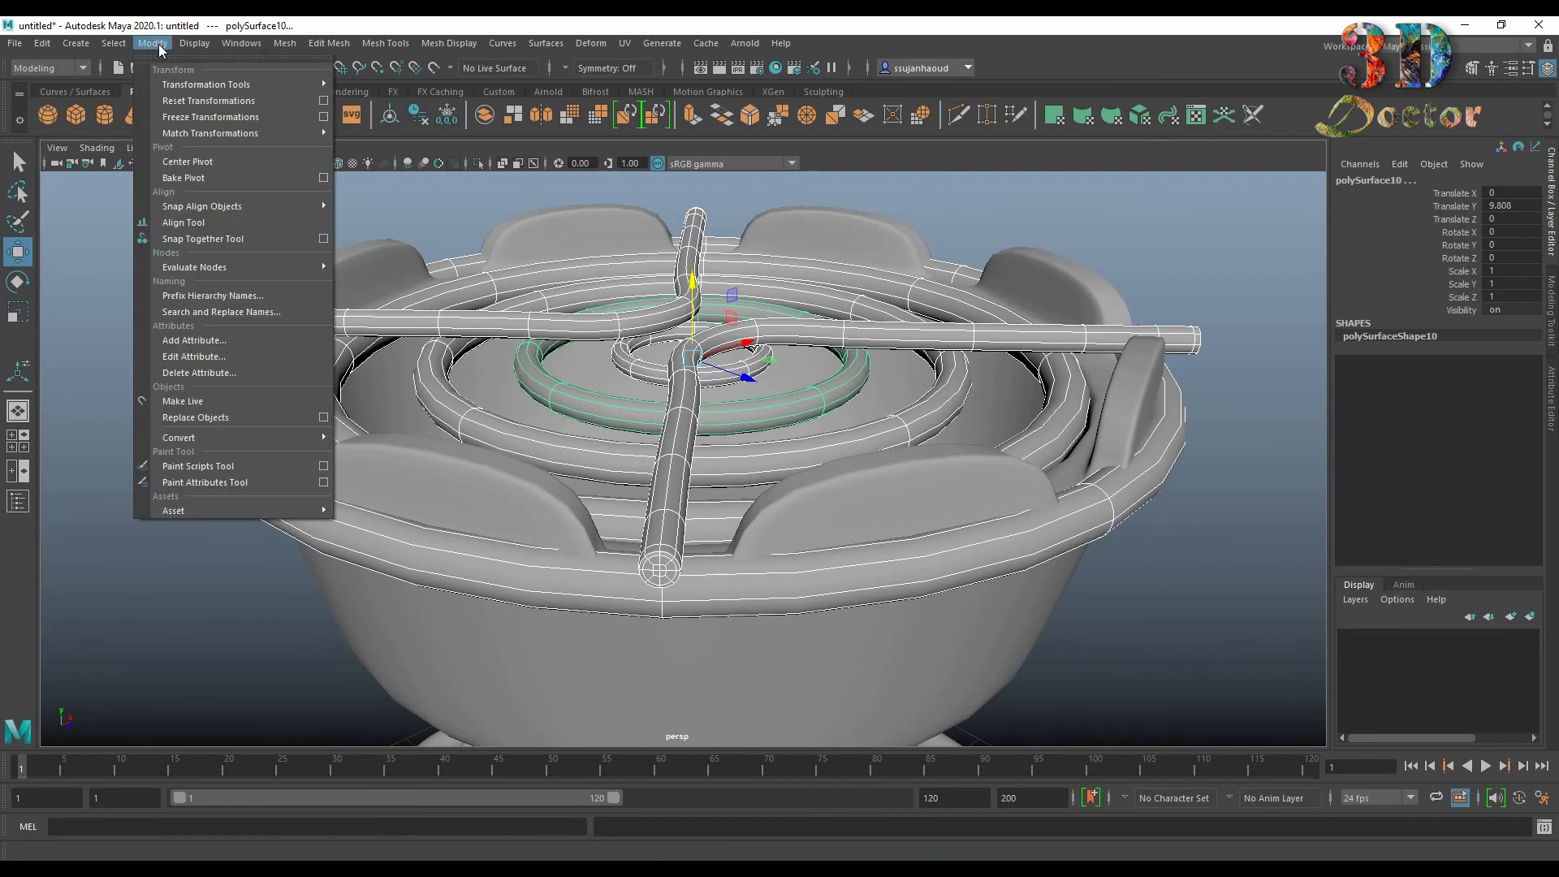
mouse_move(284, 43)
click(335, 101)
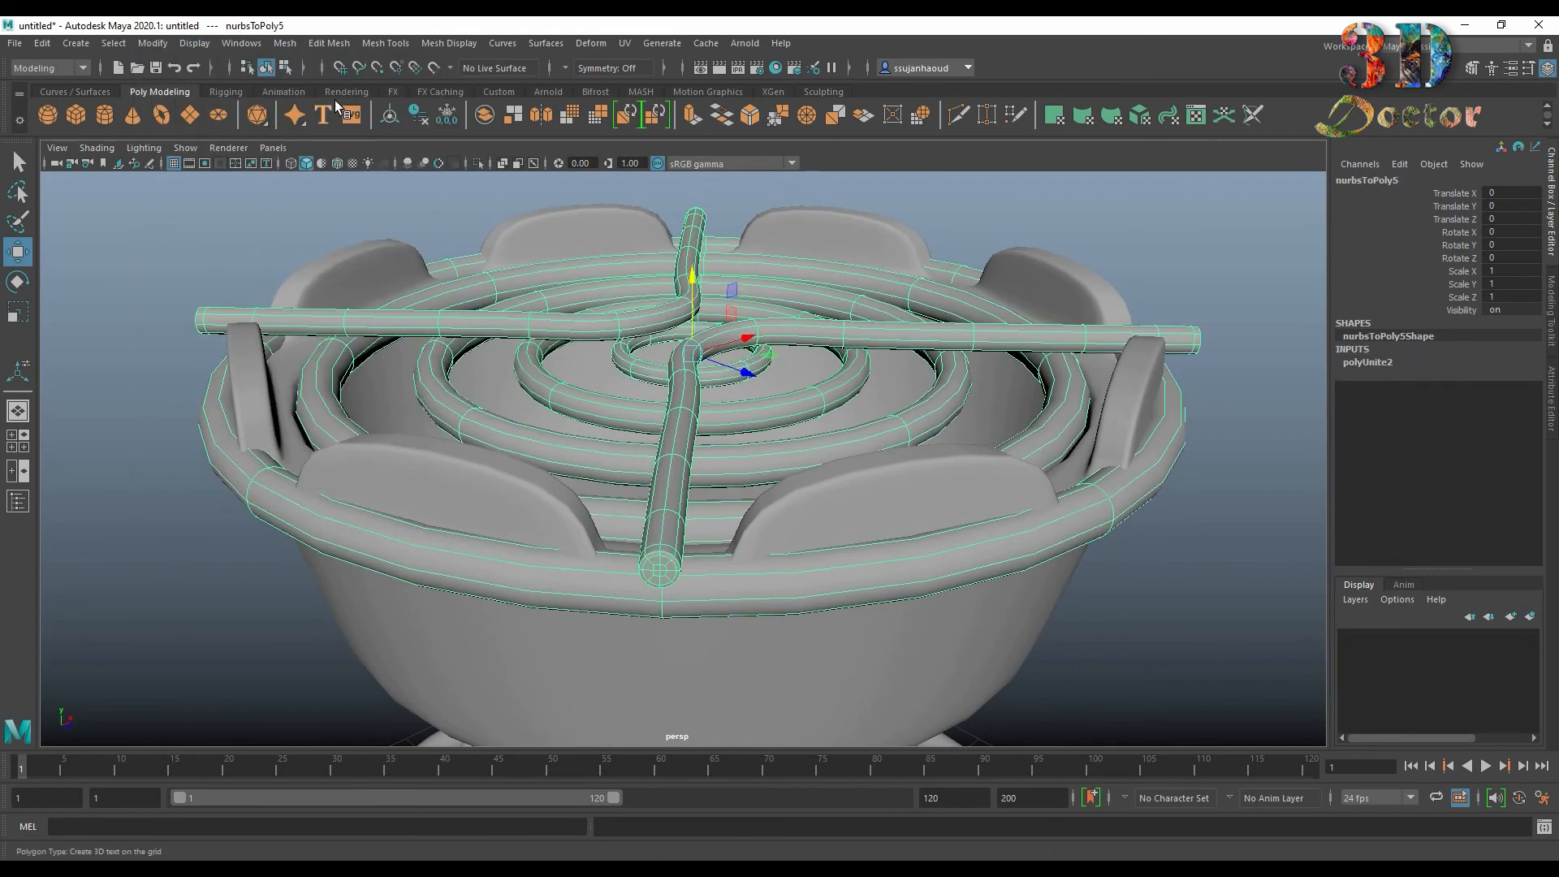
Step: Flip the combined grill upside down by setting its Rotate X to 180
key(e)
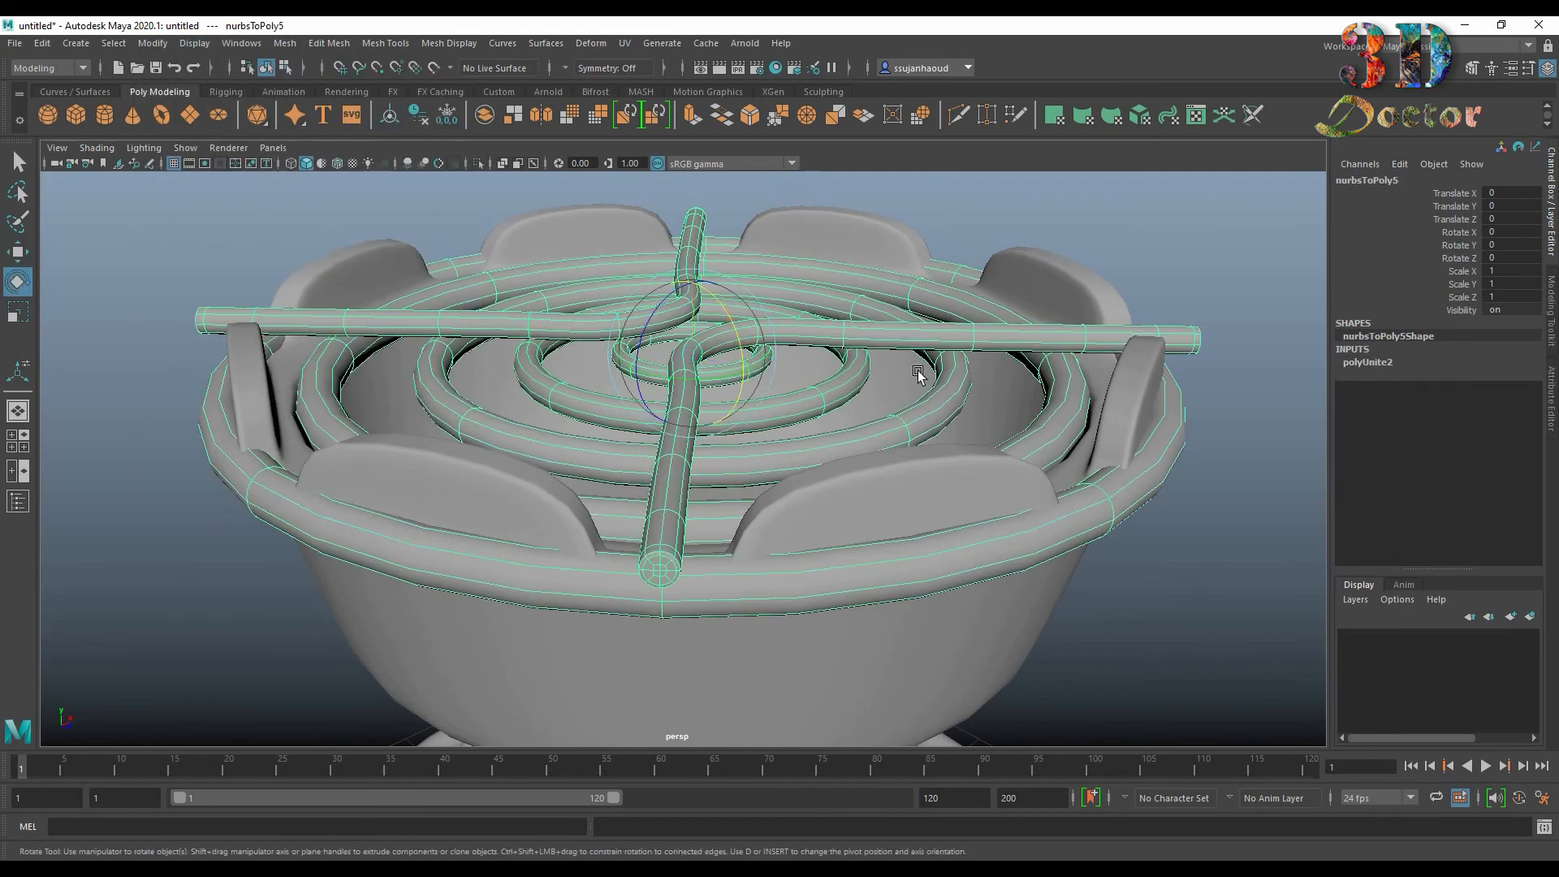
drag(725, 313, 734, 323)
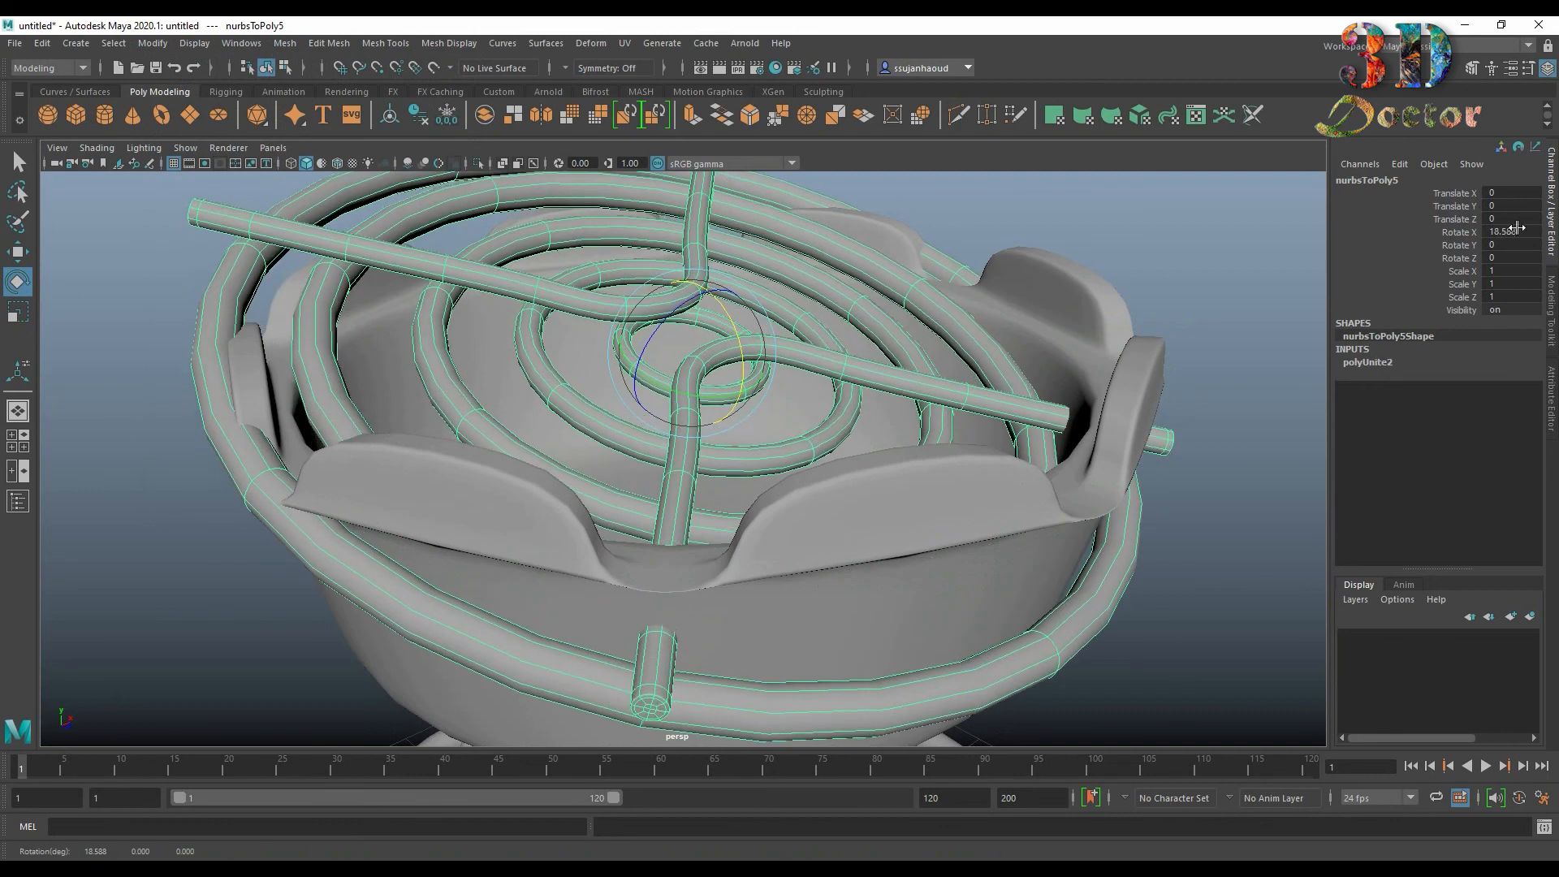
double_click(1515, 231)
text(180)
key(Return)
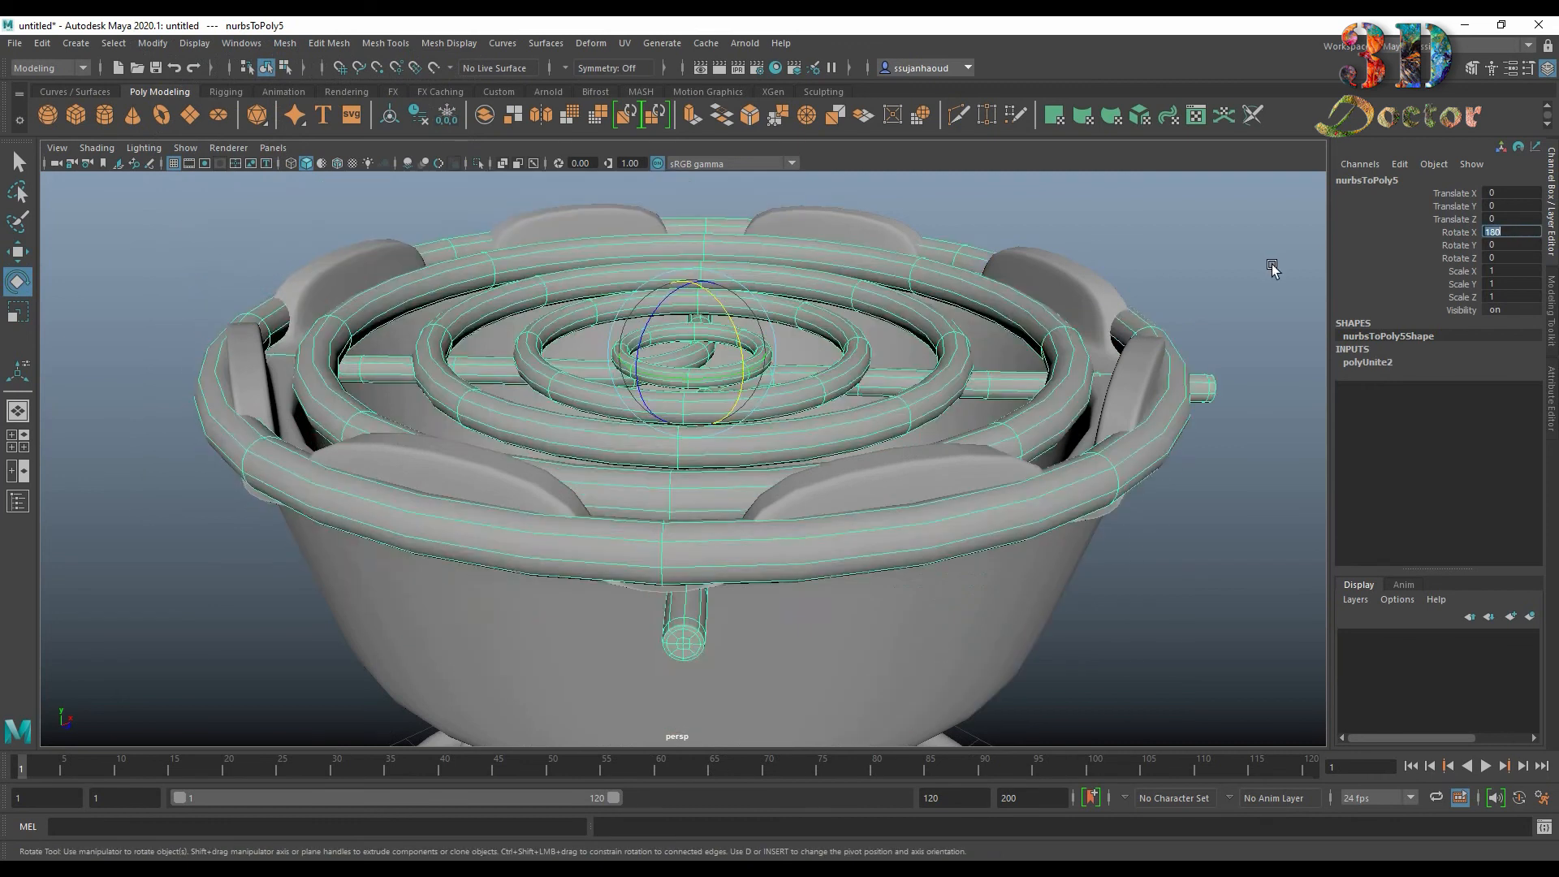
Step: Raise the flipped grill to Translate Y 0.469 so it sits on the bowl's rim
click(1193, 285)
click(761, 354)
key(w)
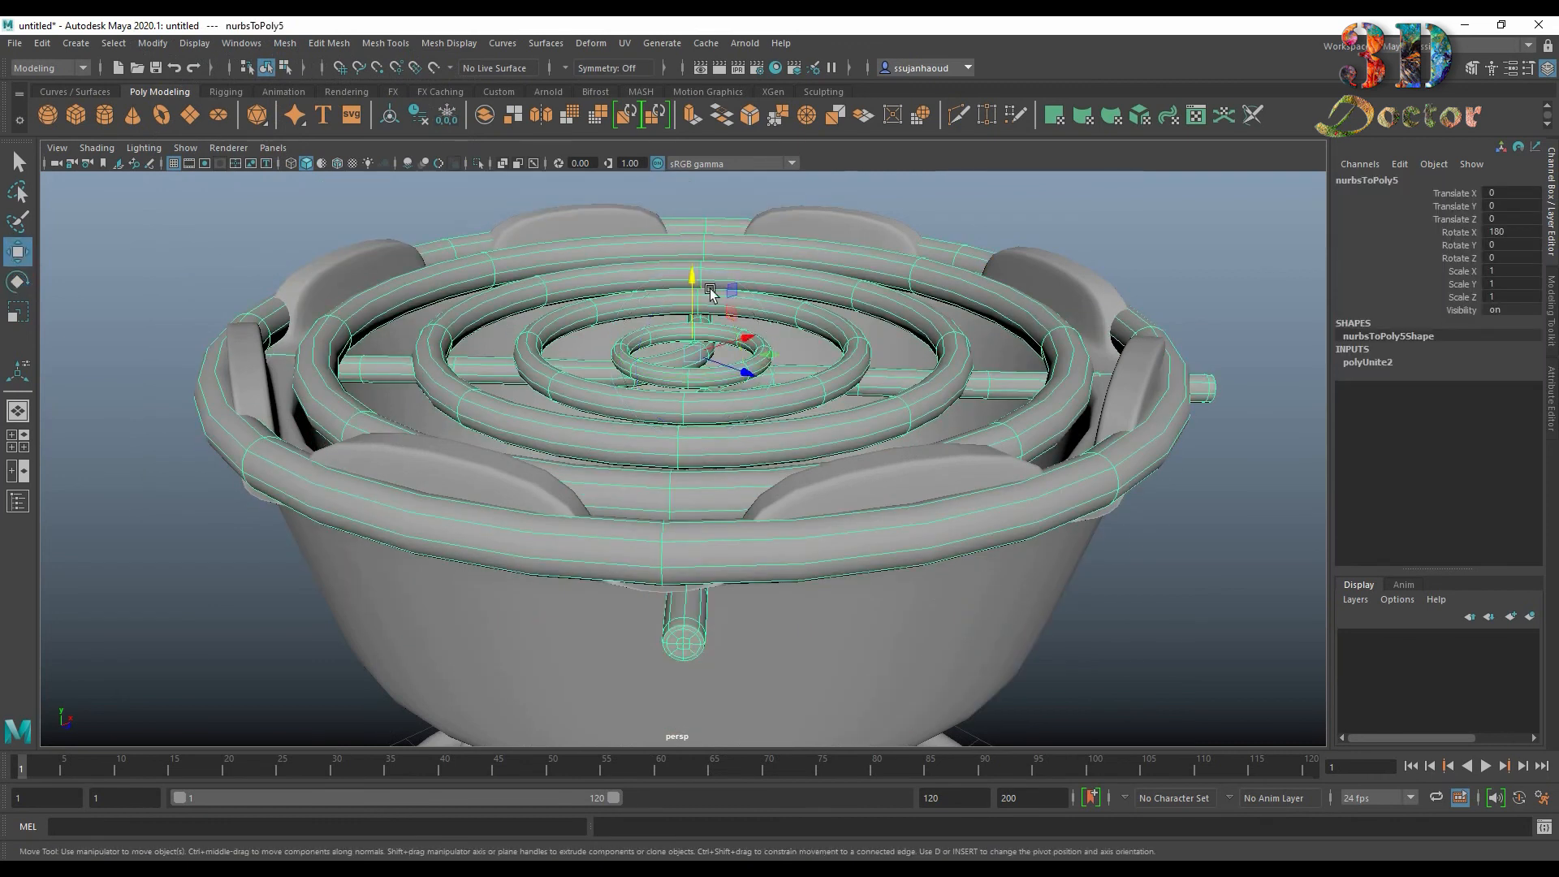
drag(698, 286, 791, 283)
alt+drag(737, 279, 845, 395)
scroll(847, 412, up, 6)
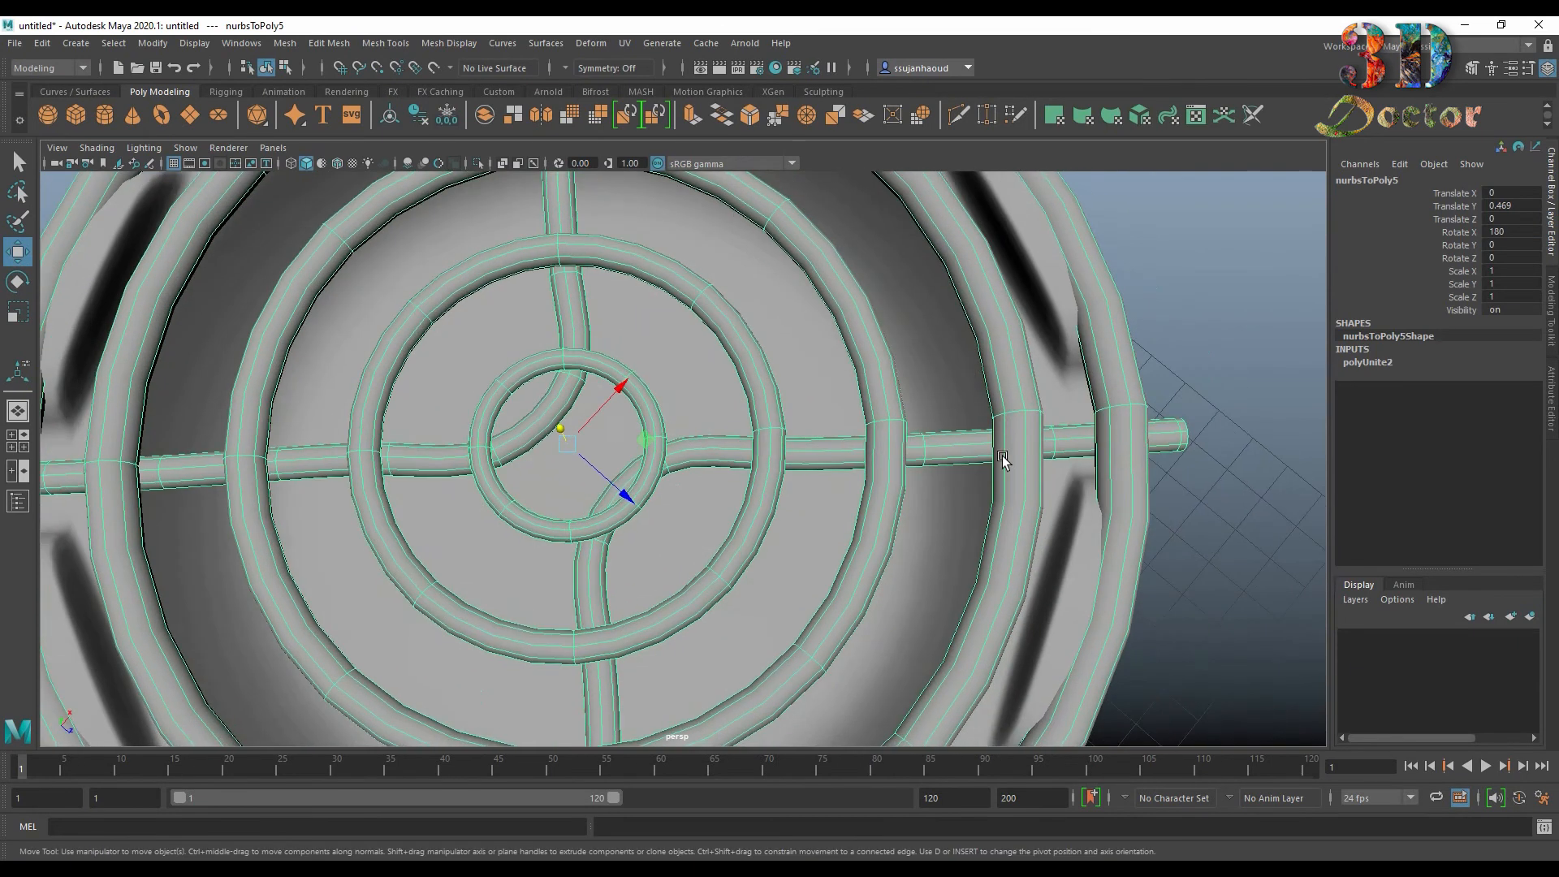
scroll(1002, 457, up, 3)
scroll(1015, 459, down, 5)
alt+middle_drag(1016, 459, 961, 446)
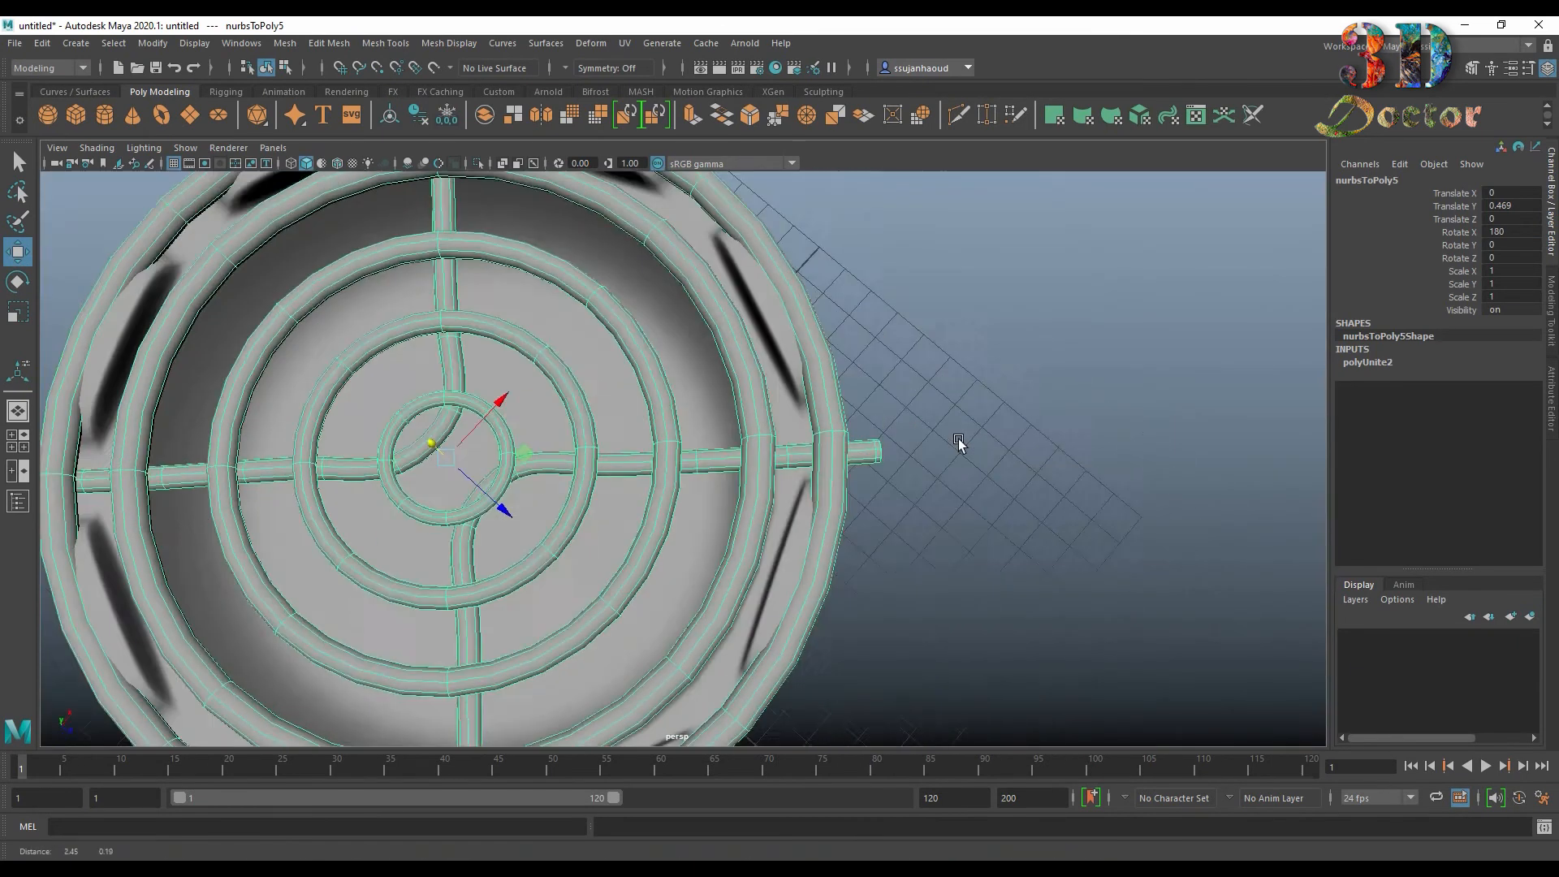
Step: Turn off the combined grill's smooth preview and separate it back into individual meshes
alt+drag(960, 446, 1034, 496)
scroll(916, 345, up, 6)
key(1)
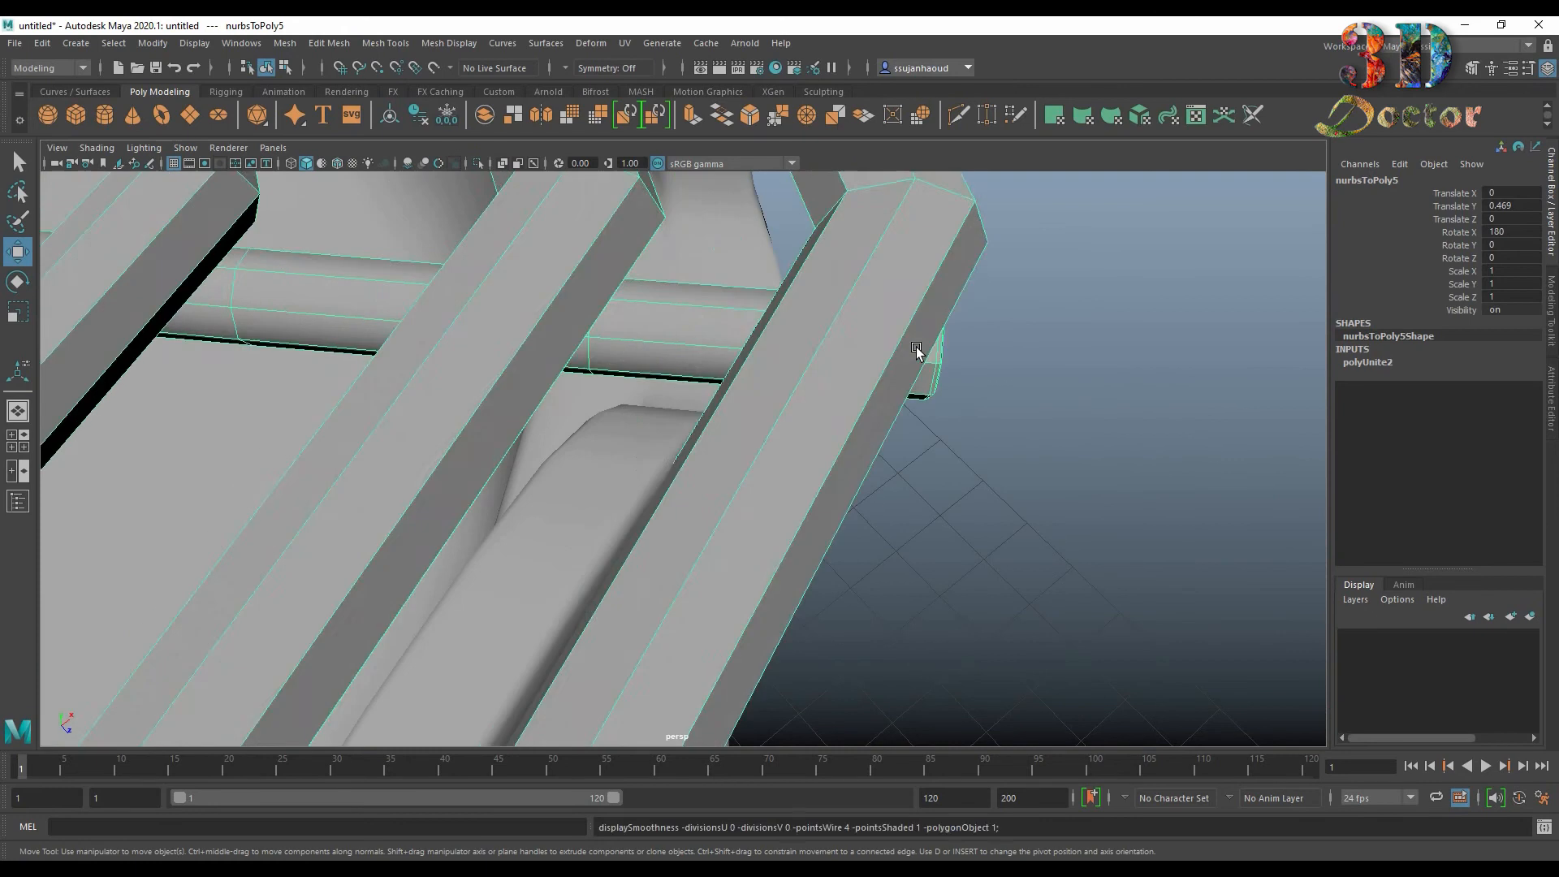
click(1113, 401)
scroll(928, 445, down, 10)
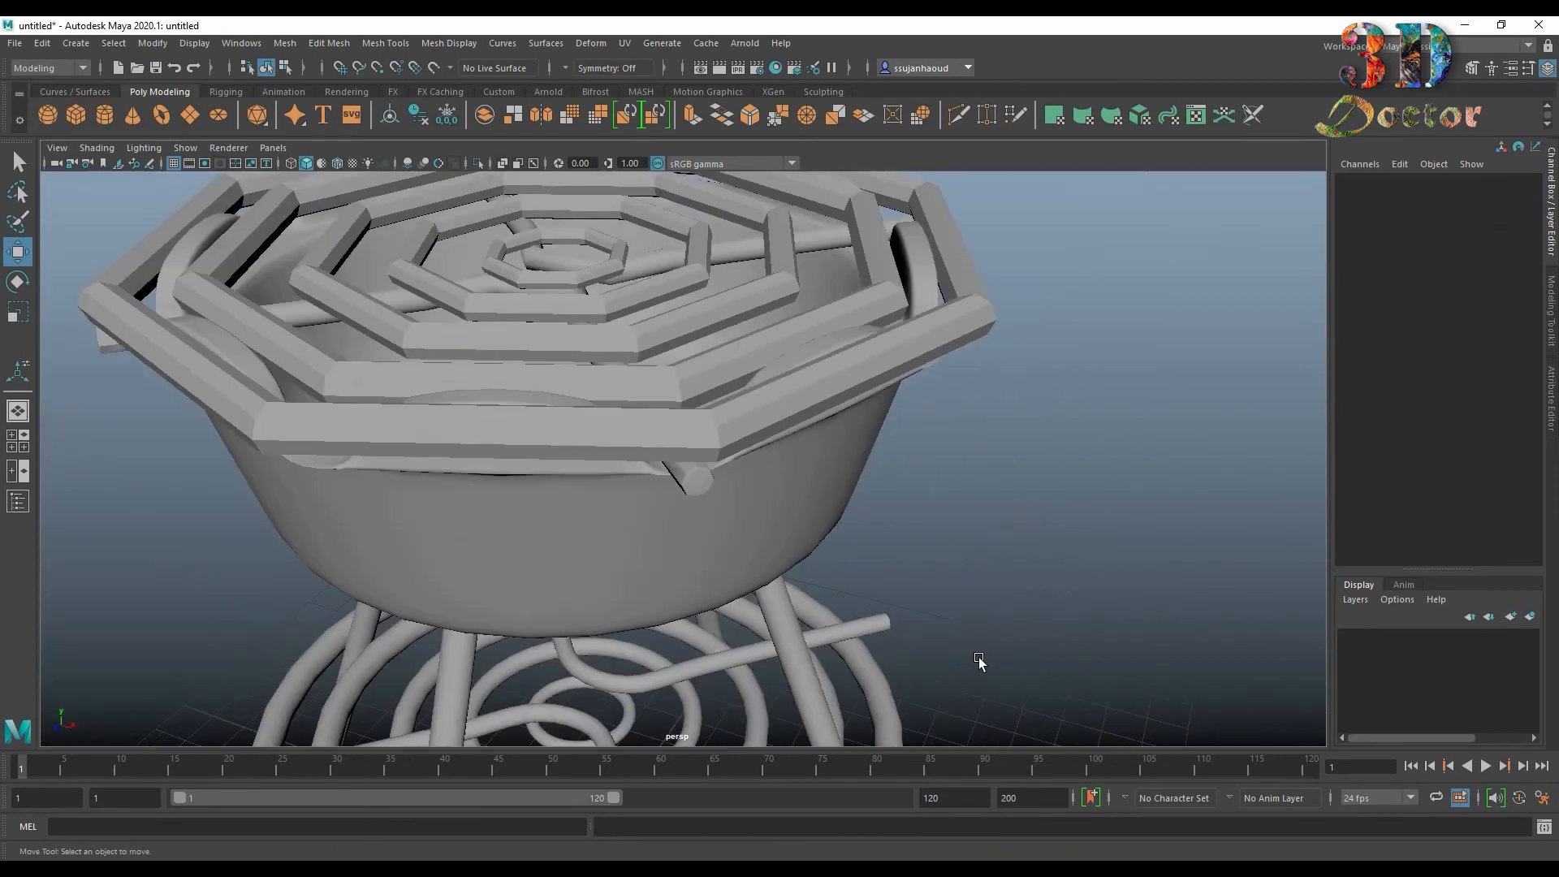
alt+drag(978, 662, 898, 626)
scroll(971, 598, up, 8)
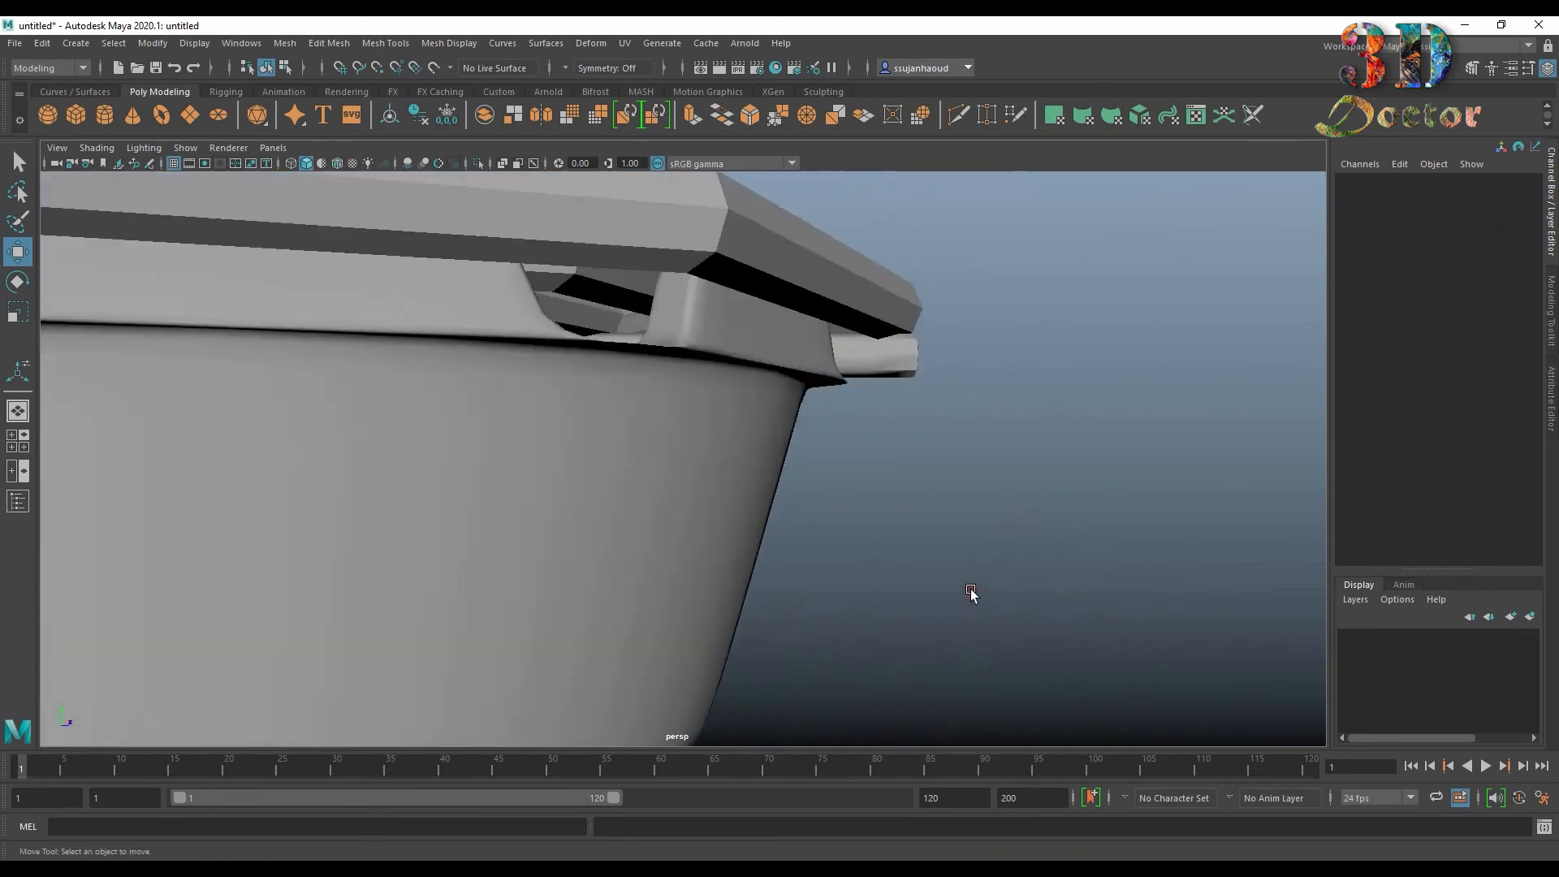
alt+drag(1005, 639, 957, 515)
click(990, 447)
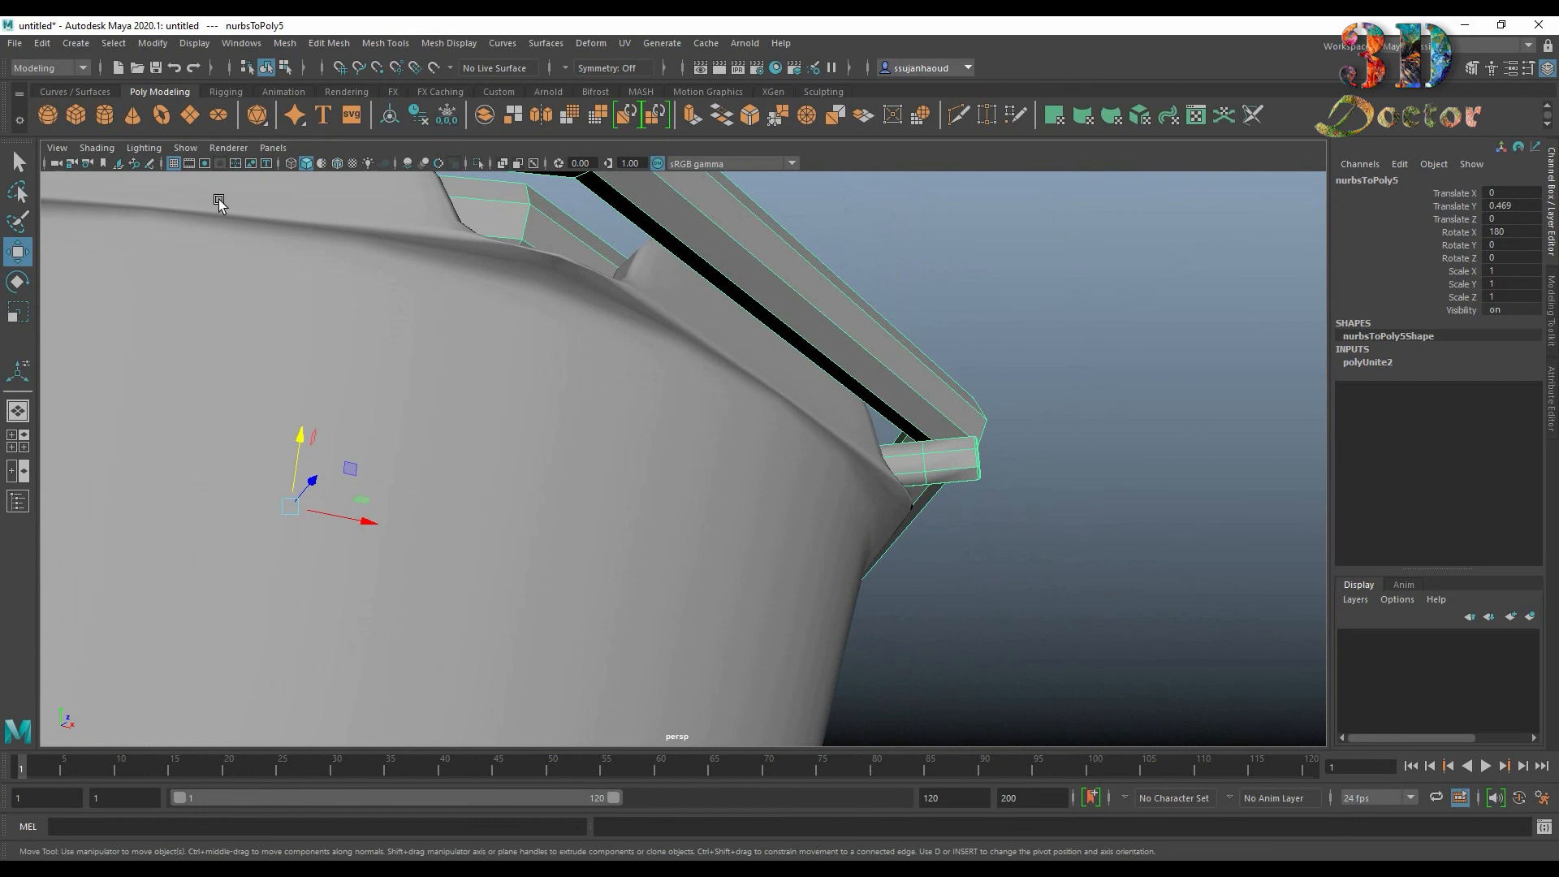
click(284, 43)
click(312, 118)
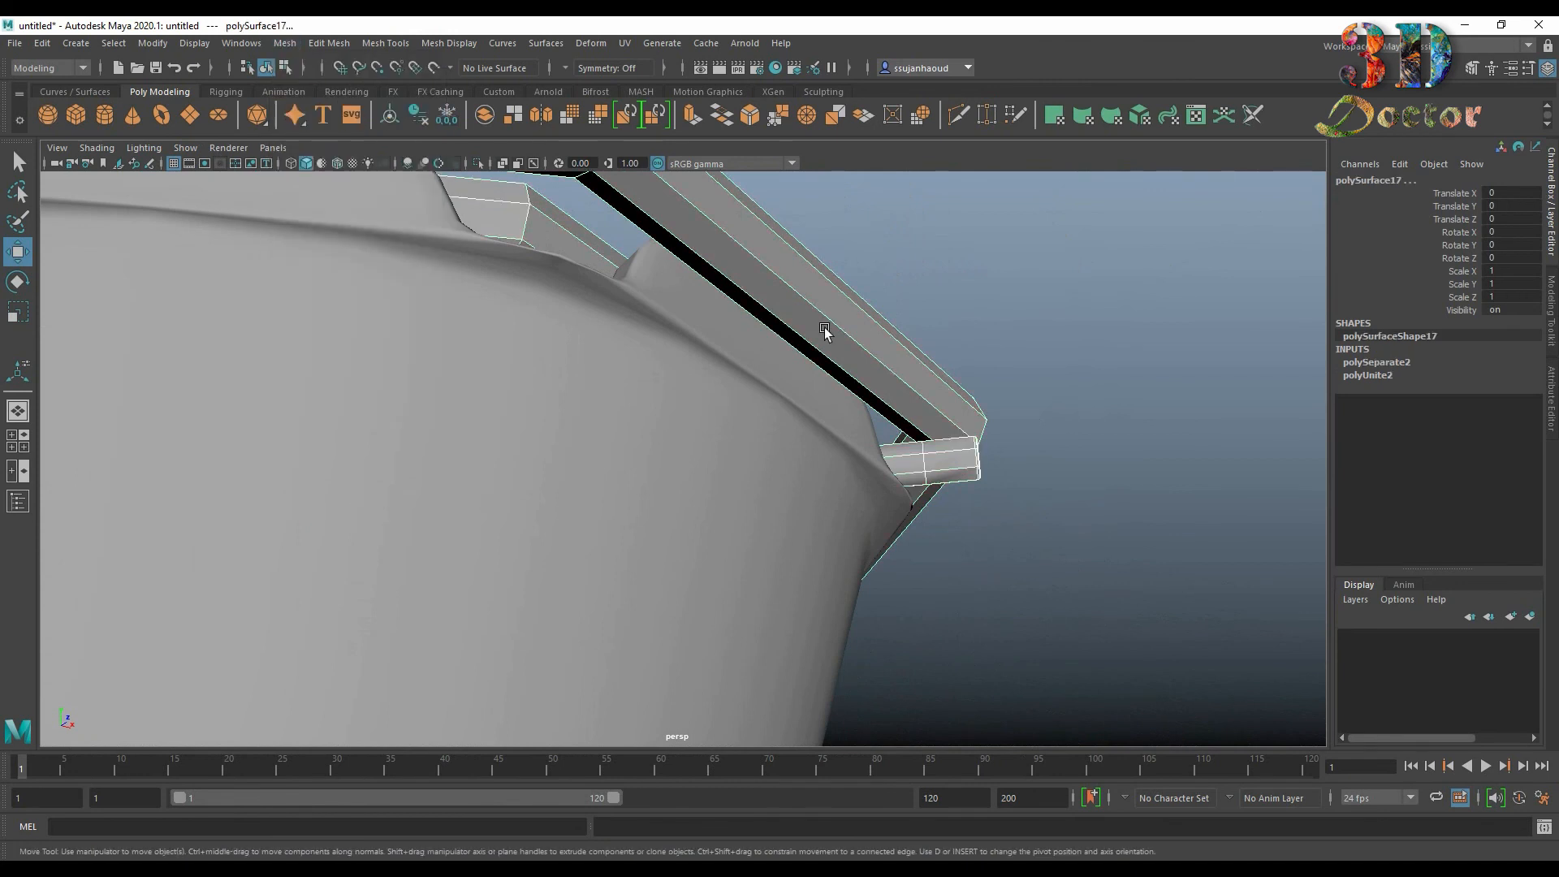
Step: Turn on smooth preview for the separated grill pieces and switch only the two bent tubes back to unsmoothed display
key(3)
click(1045, 340)
click(975, 473)
key(1)
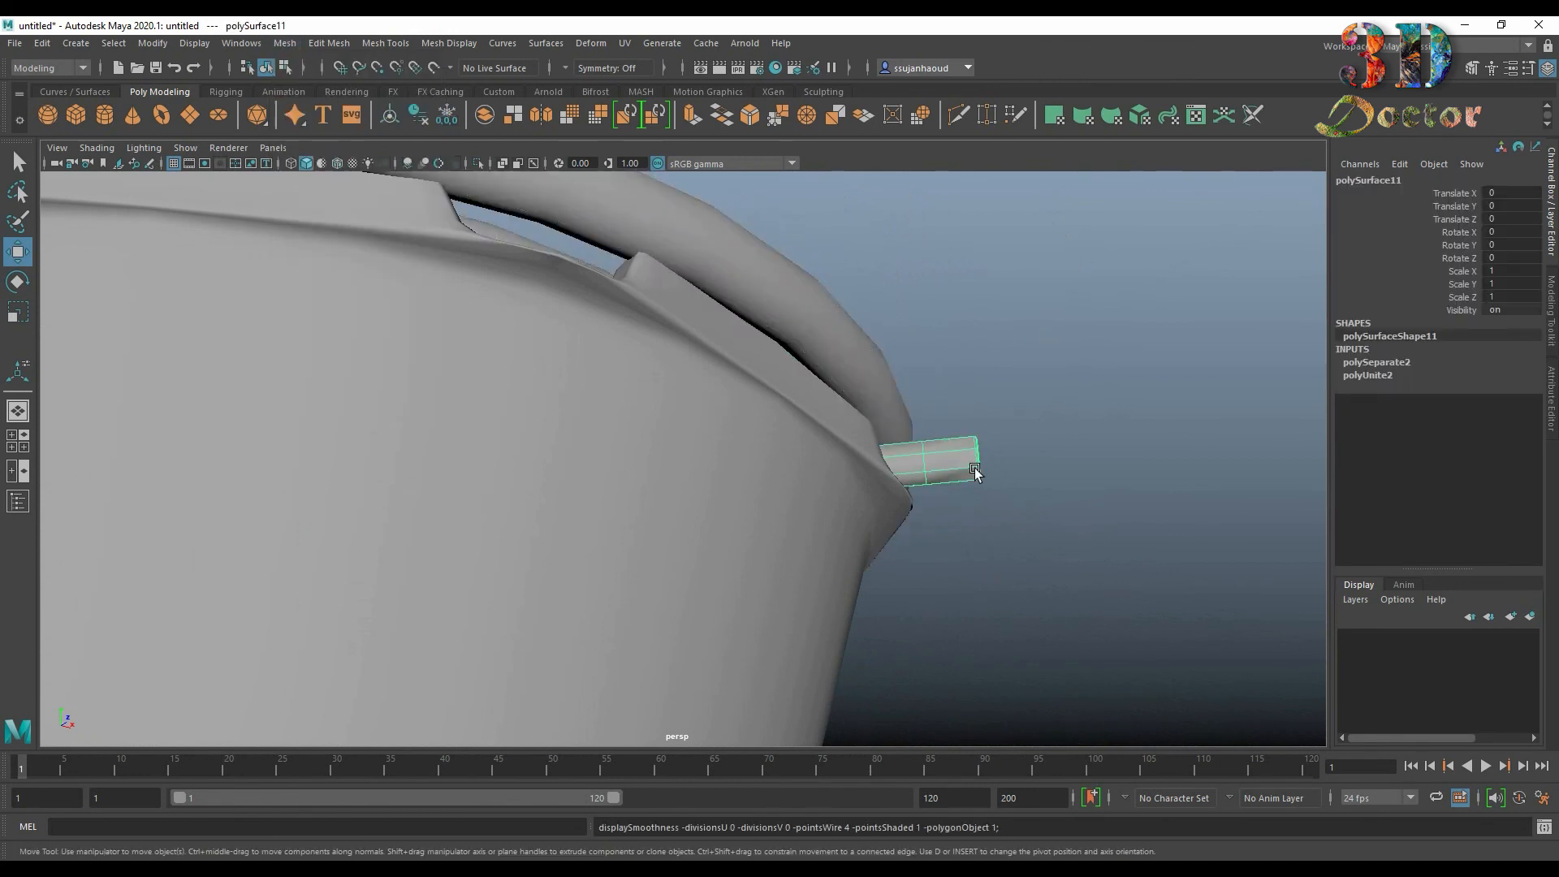
alt+right_drag(995, 448, 849, 375)
alt+drag(849, 376, 907, 465)
alt+middle_drag(800, 504, 1052, 441)
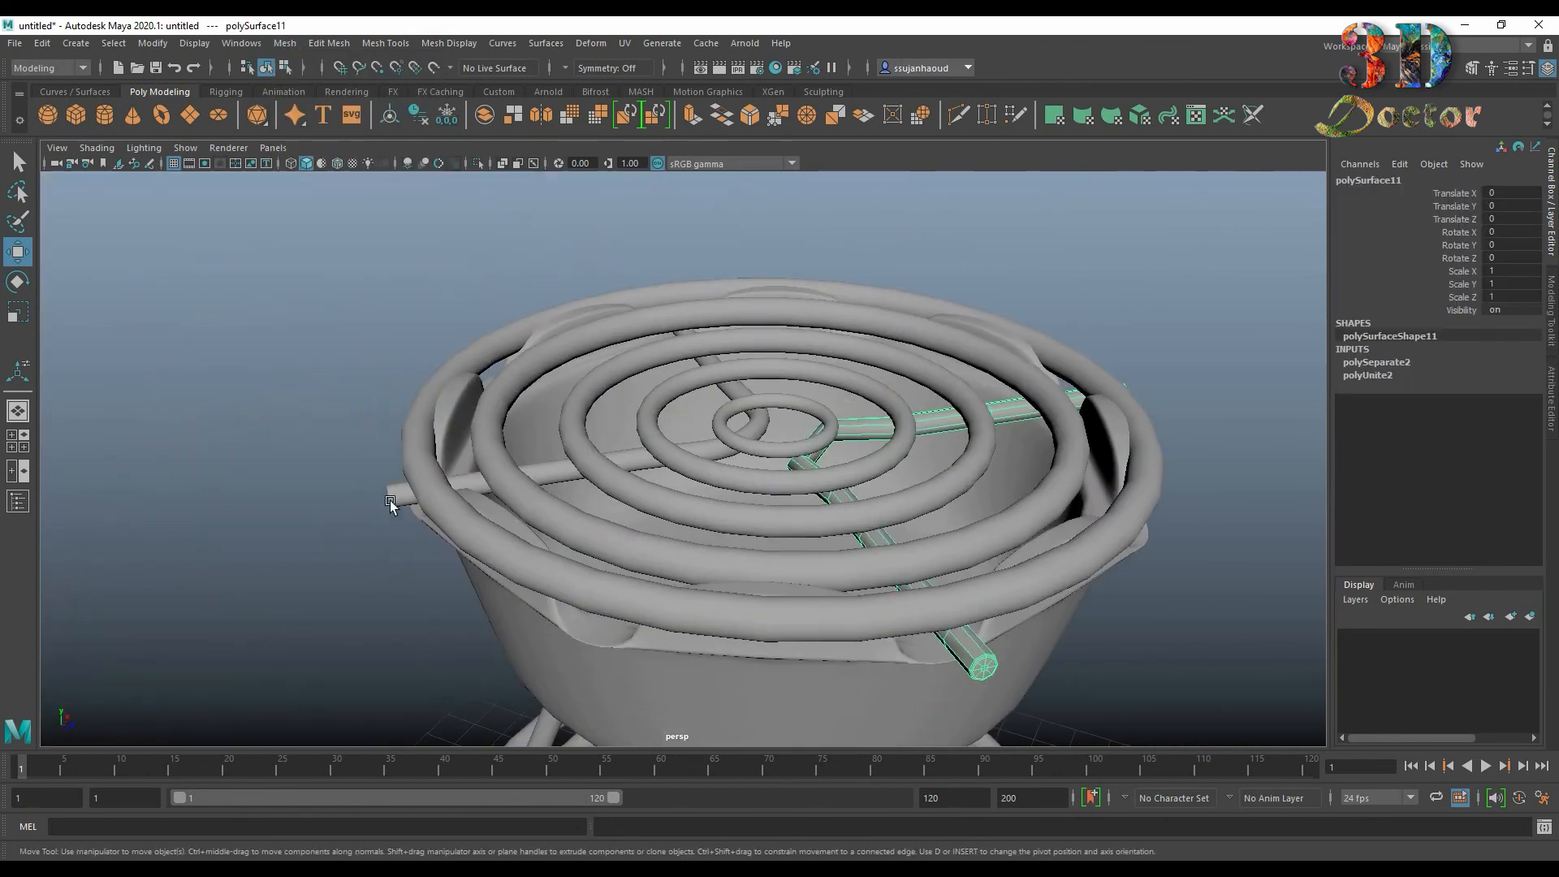
click(389, 501)
key(1)
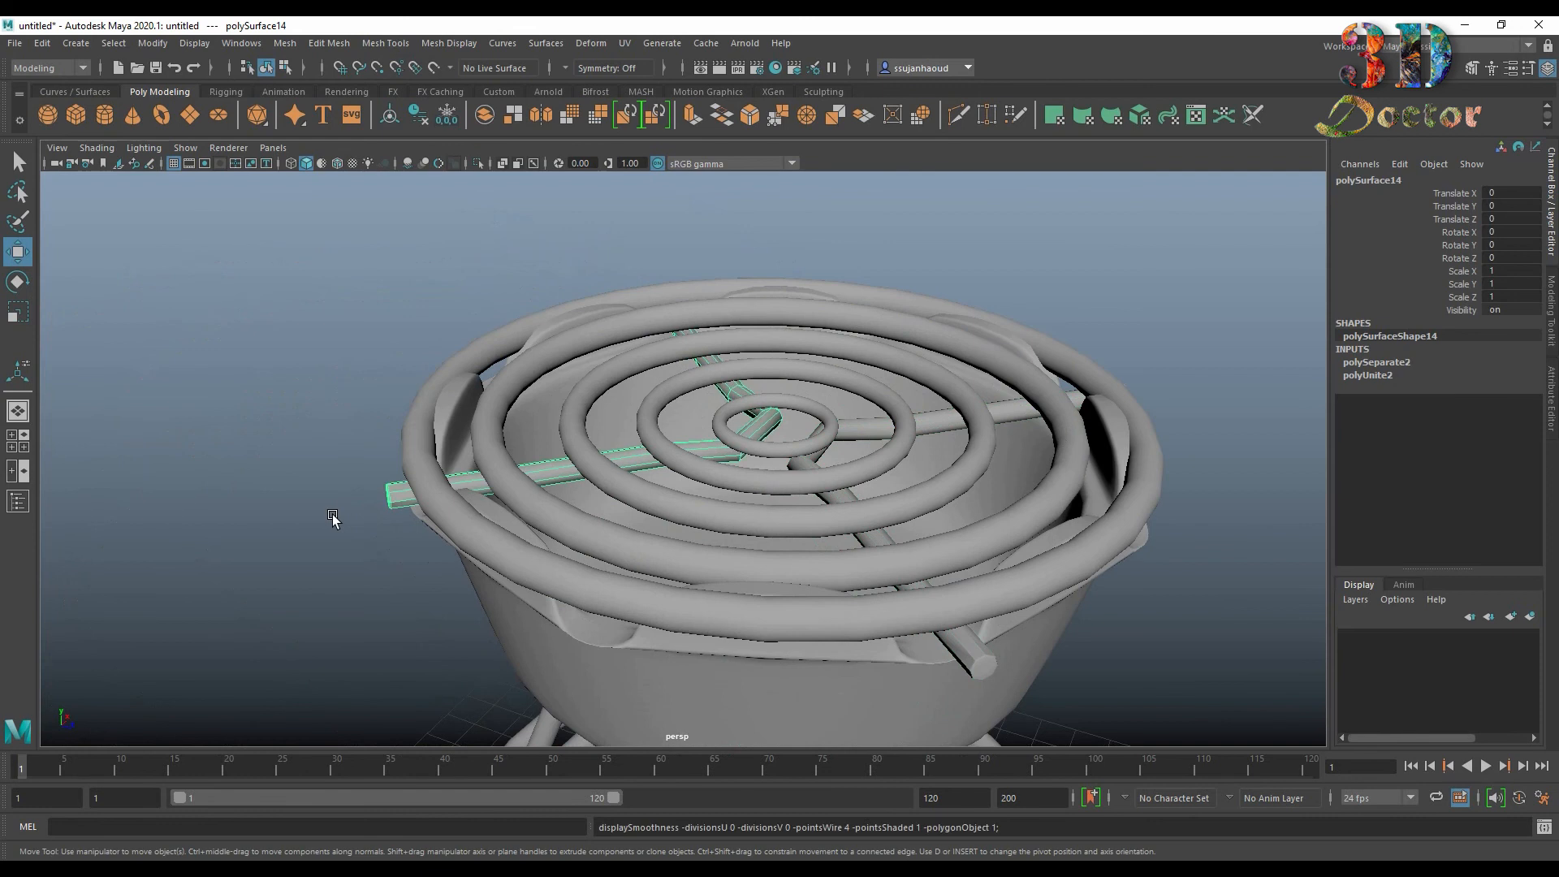
Step: Delete the cap and bevel faces at one end of the first upper bent tube, keeping its side faces
alt+right_drag(1207, 646, 1258, 665)
alt+middle_drag(1226, 653, 982, 453)
alt+drag(832, 609, 896, 609)
alt+middle_drag(1169, 487, 740, 572)
click(769, 509)
alt+right_drag(825, 531, 974, 644)
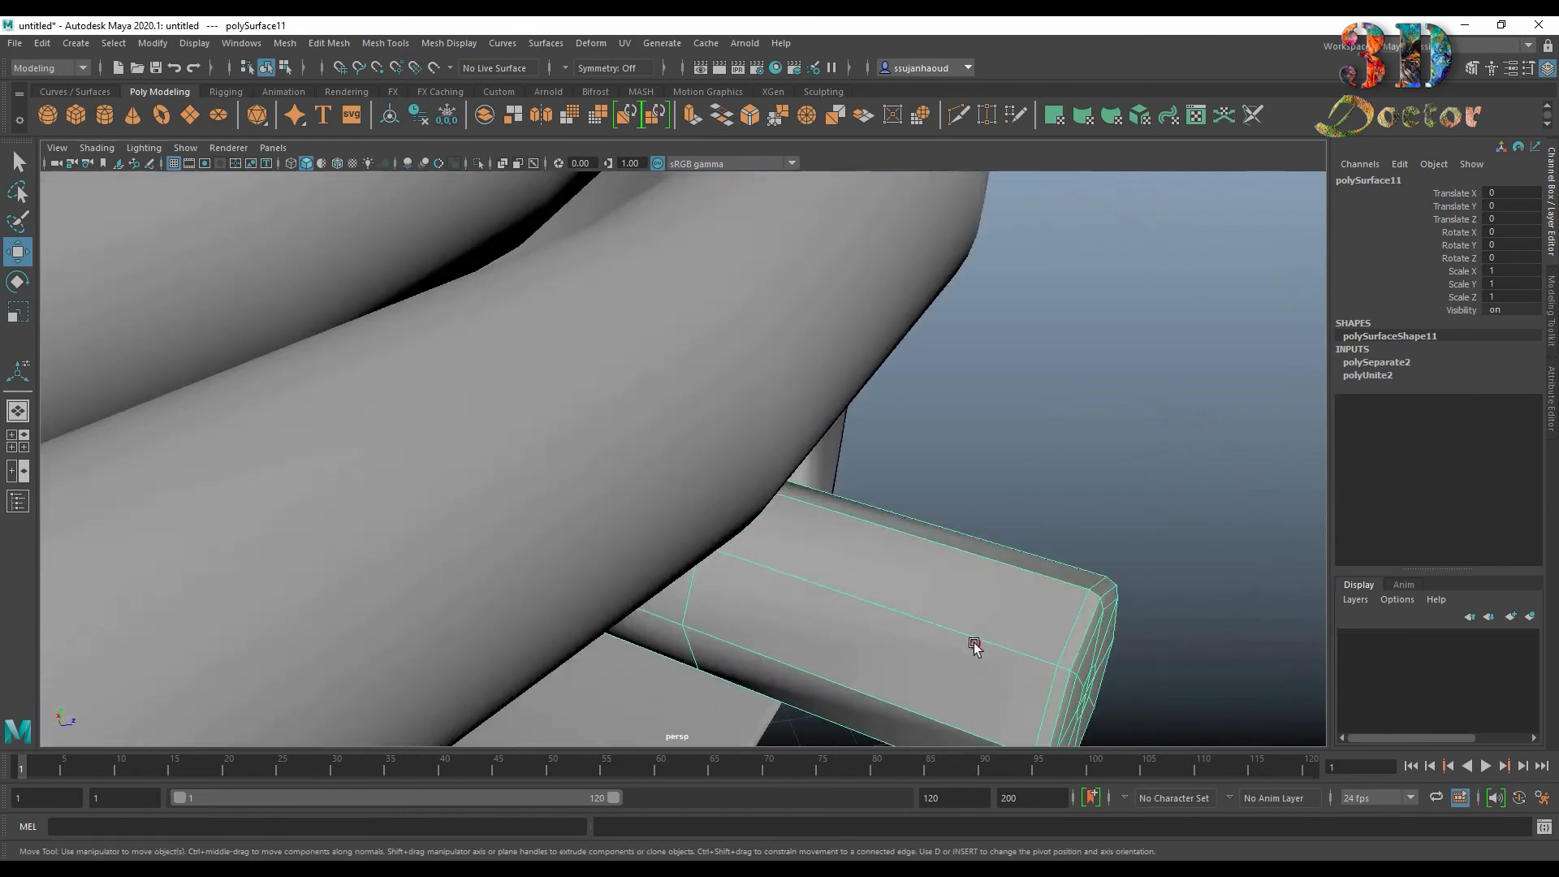
alt+middle_drag(974, 644, 1090, 479)
alt+drag(1090, 479, 1170, 553)
alt+middle_drag(1169, 553, 1028, 579)
right_drag(1042, 477, 1001, 268)
drag(1002, 268, 1177, 666)
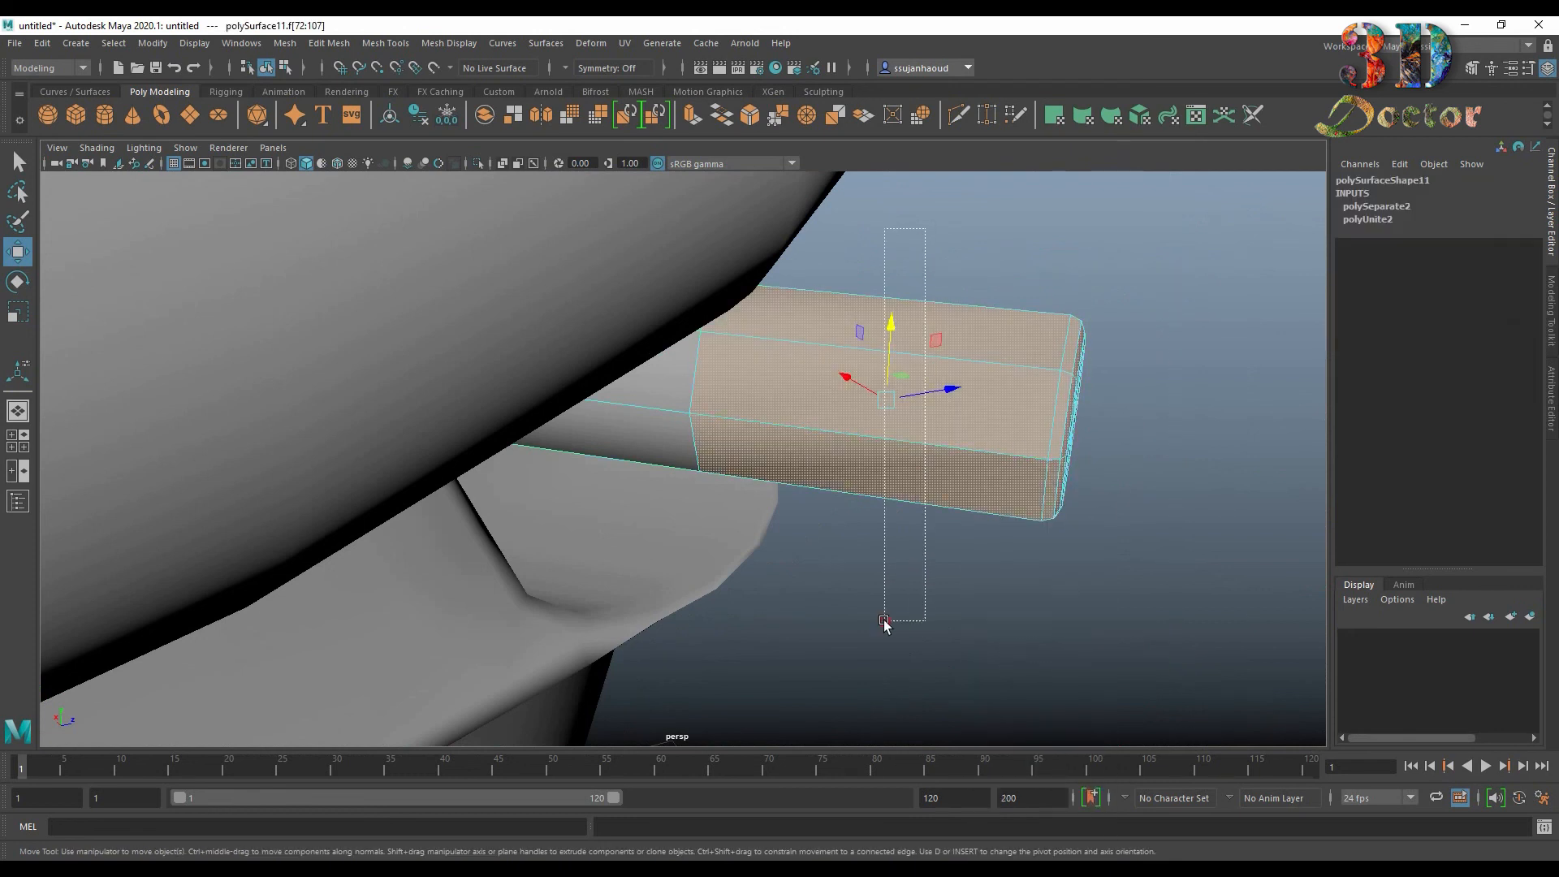
drag(884, 621, 884, 621)
click(1088, 570)
Step: Delete the cap and bevel faces at the first upper tube's opposite end
alt+right_drag(1087, 571, 1040, 406)
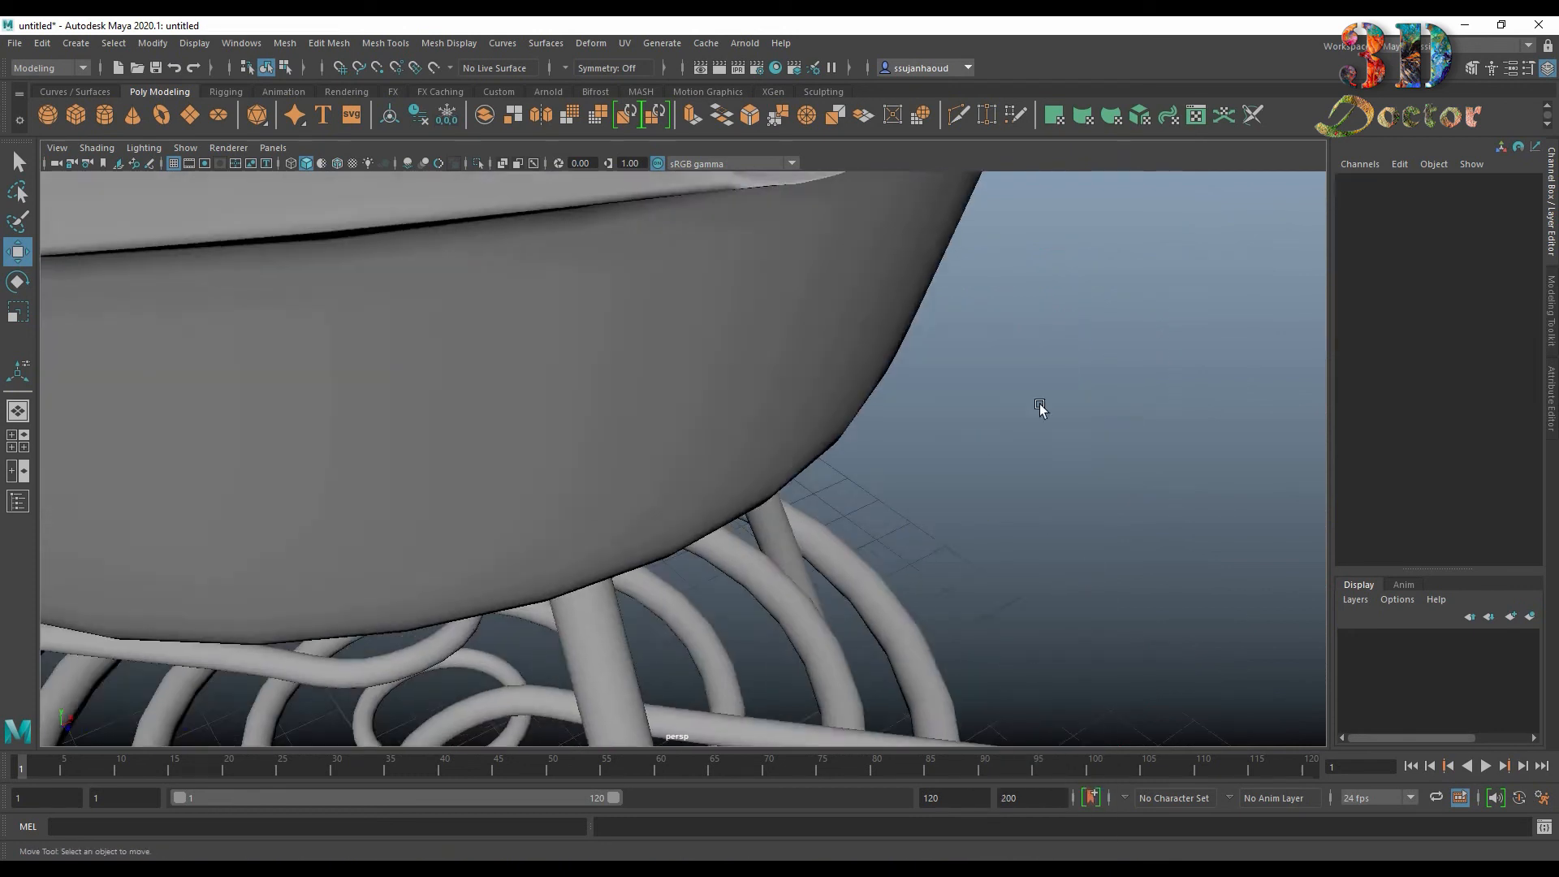
alt+drag(1039, 406, 1033, 571)
alt+right_drag(1033, 571, 1004, 532)
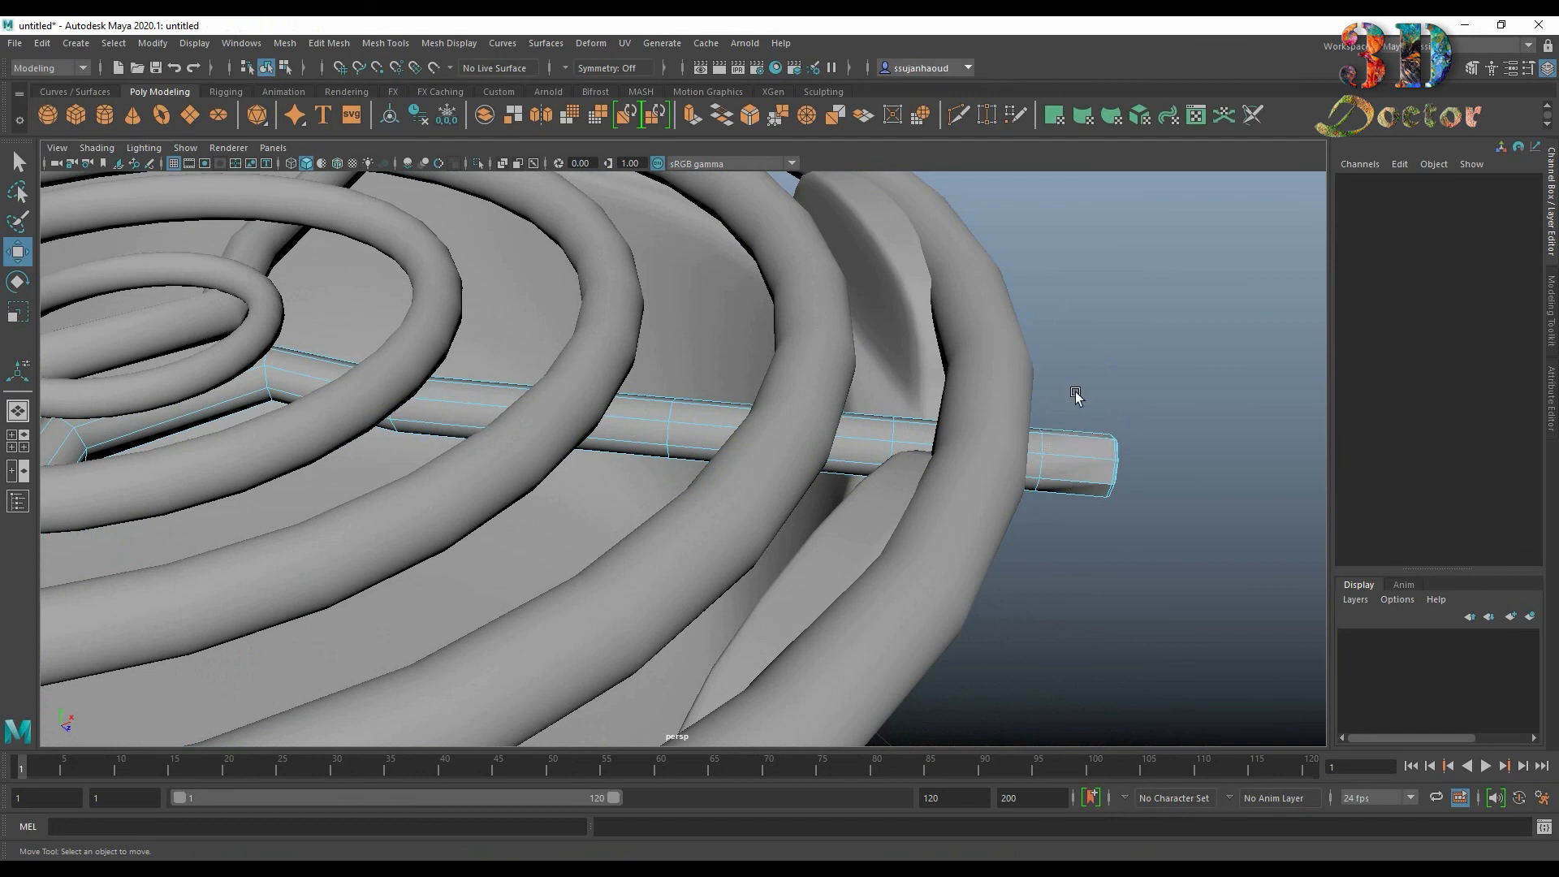
drag(1074, 396, 1178, 537)
drag(1171, 598, 842, 677)
click(1165, 637)
Step: Delete the cap and bevel faces at one end of the second upper bent tube
scroll(841, 675, down, 8)
alt+middle_drag(324, 627, 581, 601)
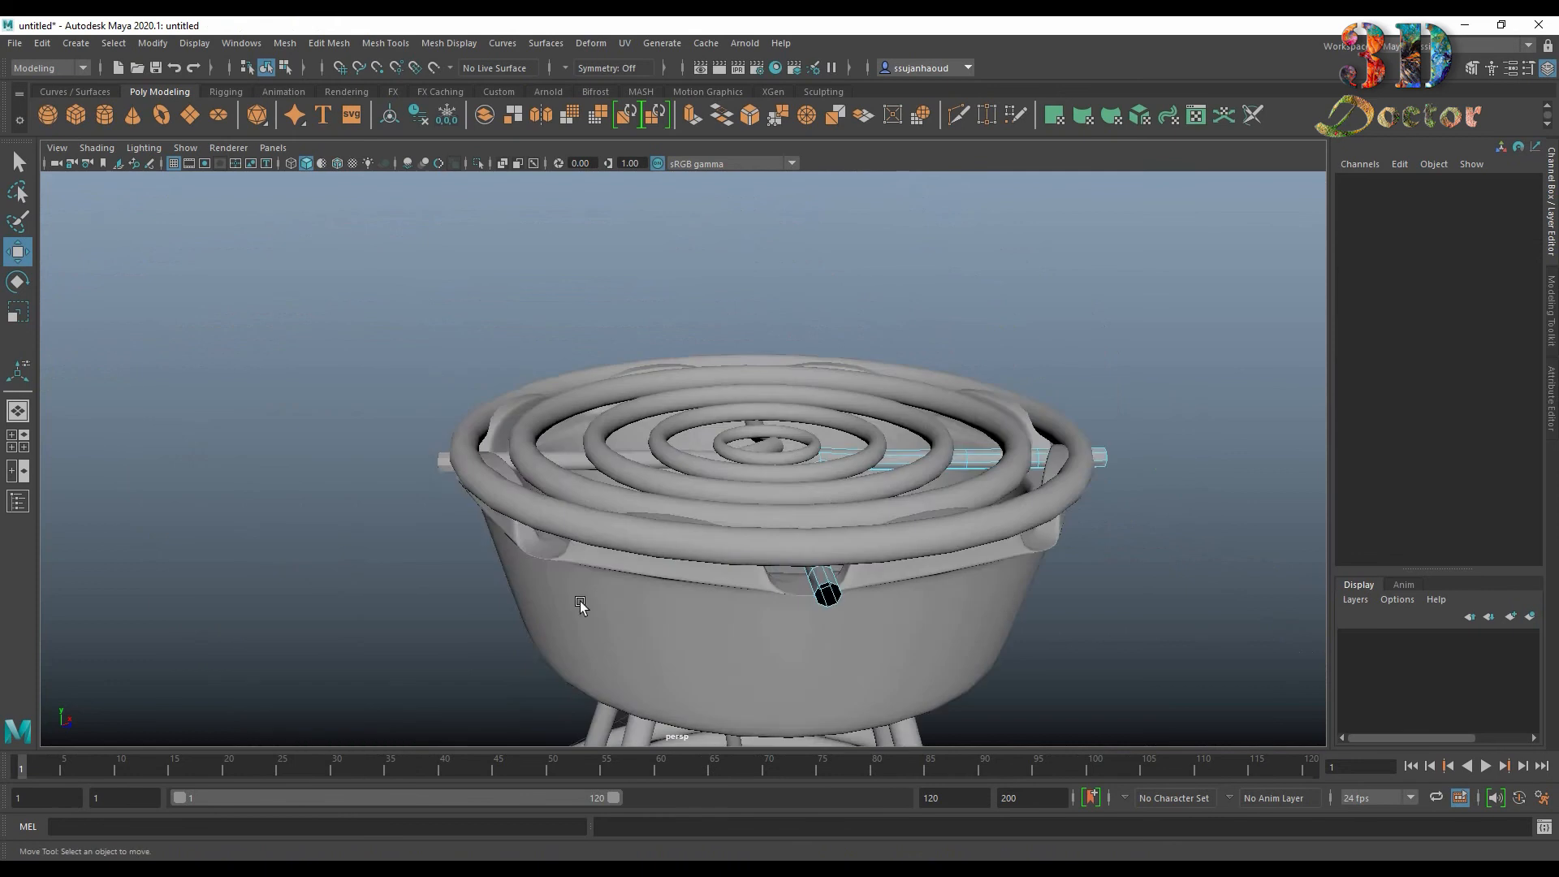
alt+drag(1146, 612, 1010, 574)
alt+middle_drag(1009, 574, 831, 583)
scroll(833, 585, up, 6)
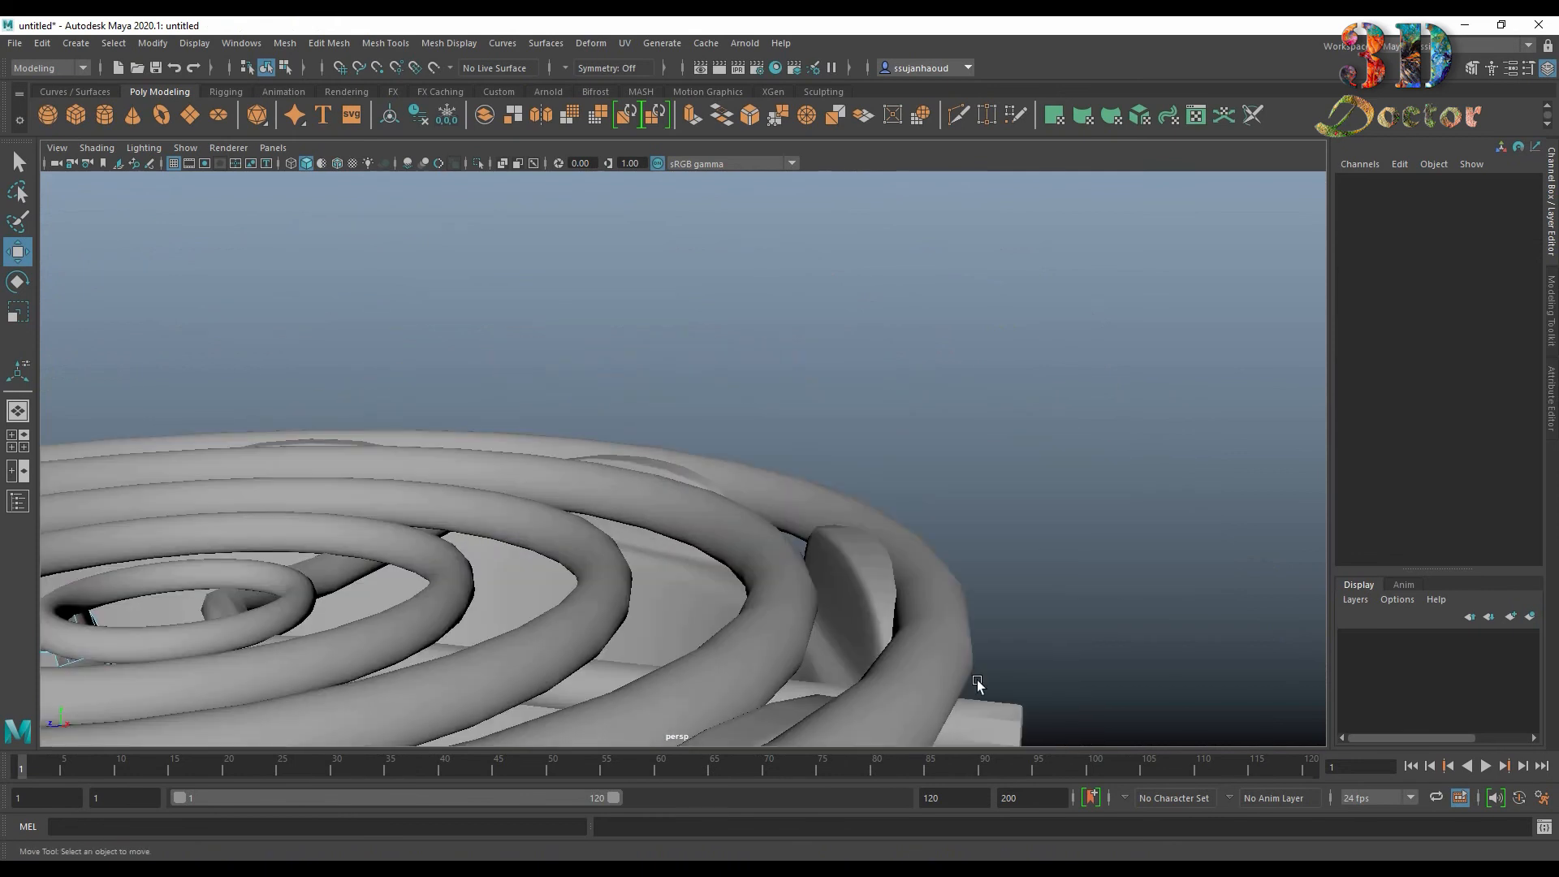
click(1012, 718)
alt+middle_drag(1012, 718, 977, 515)
right_drag(948, 522, 944, 472)
drag(942, 472, 1092, 688)
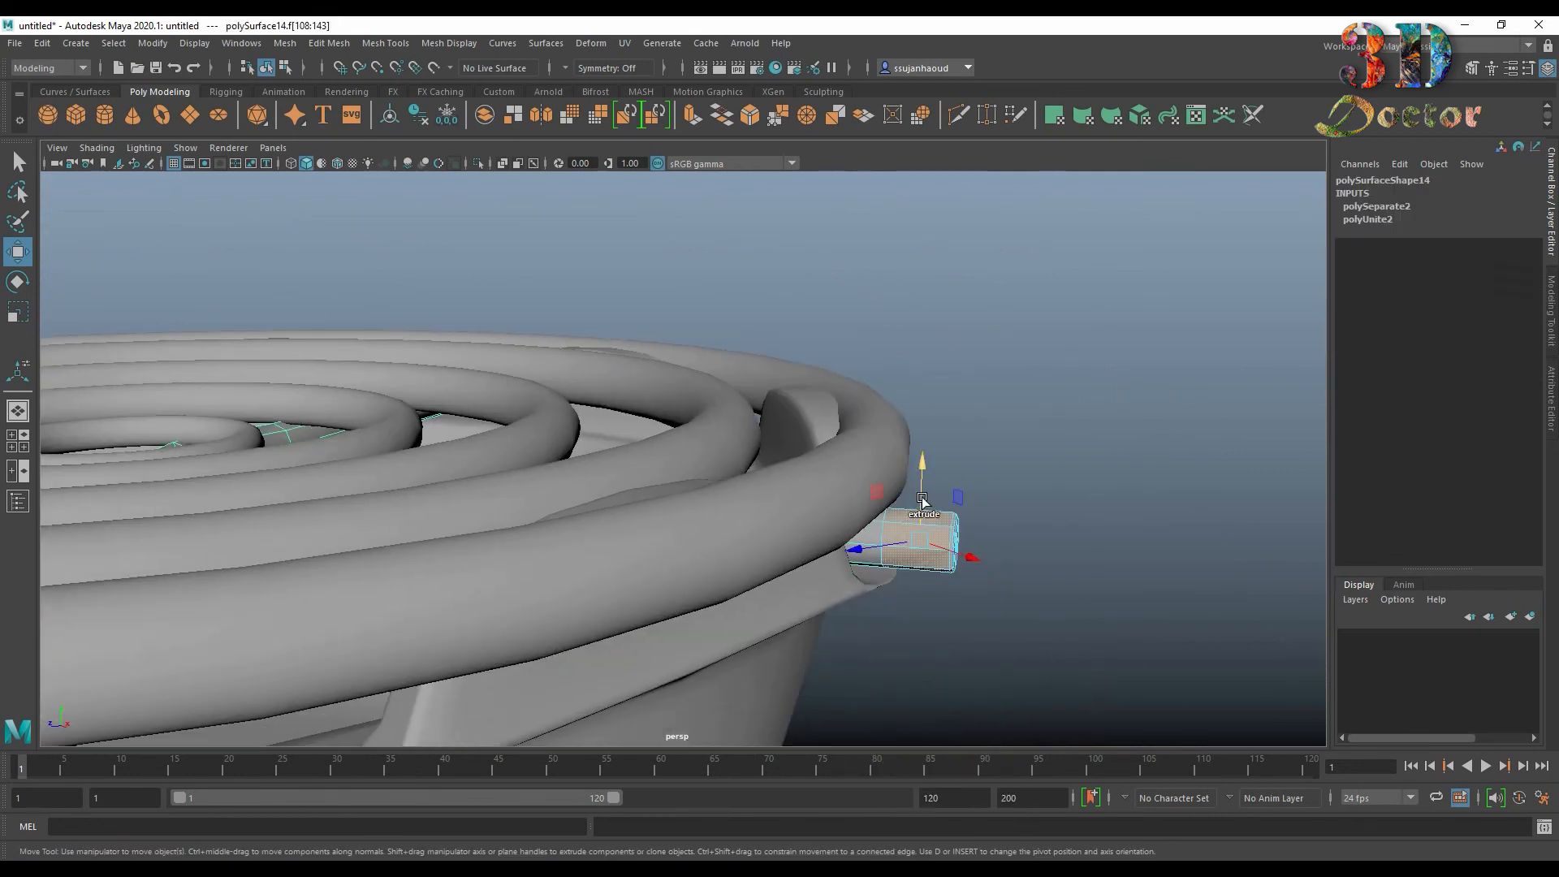
click(1053, 575)
Step: Remove the cap and bevel faces from the second upper tube's other end, leaving it open
alt+drag(1053, 575, 836, 586)
alt+middle_drag(836, 586, 869, 625)
alt+drag(869, 625, 934, 743)
scroll(864, 607, up, 2)
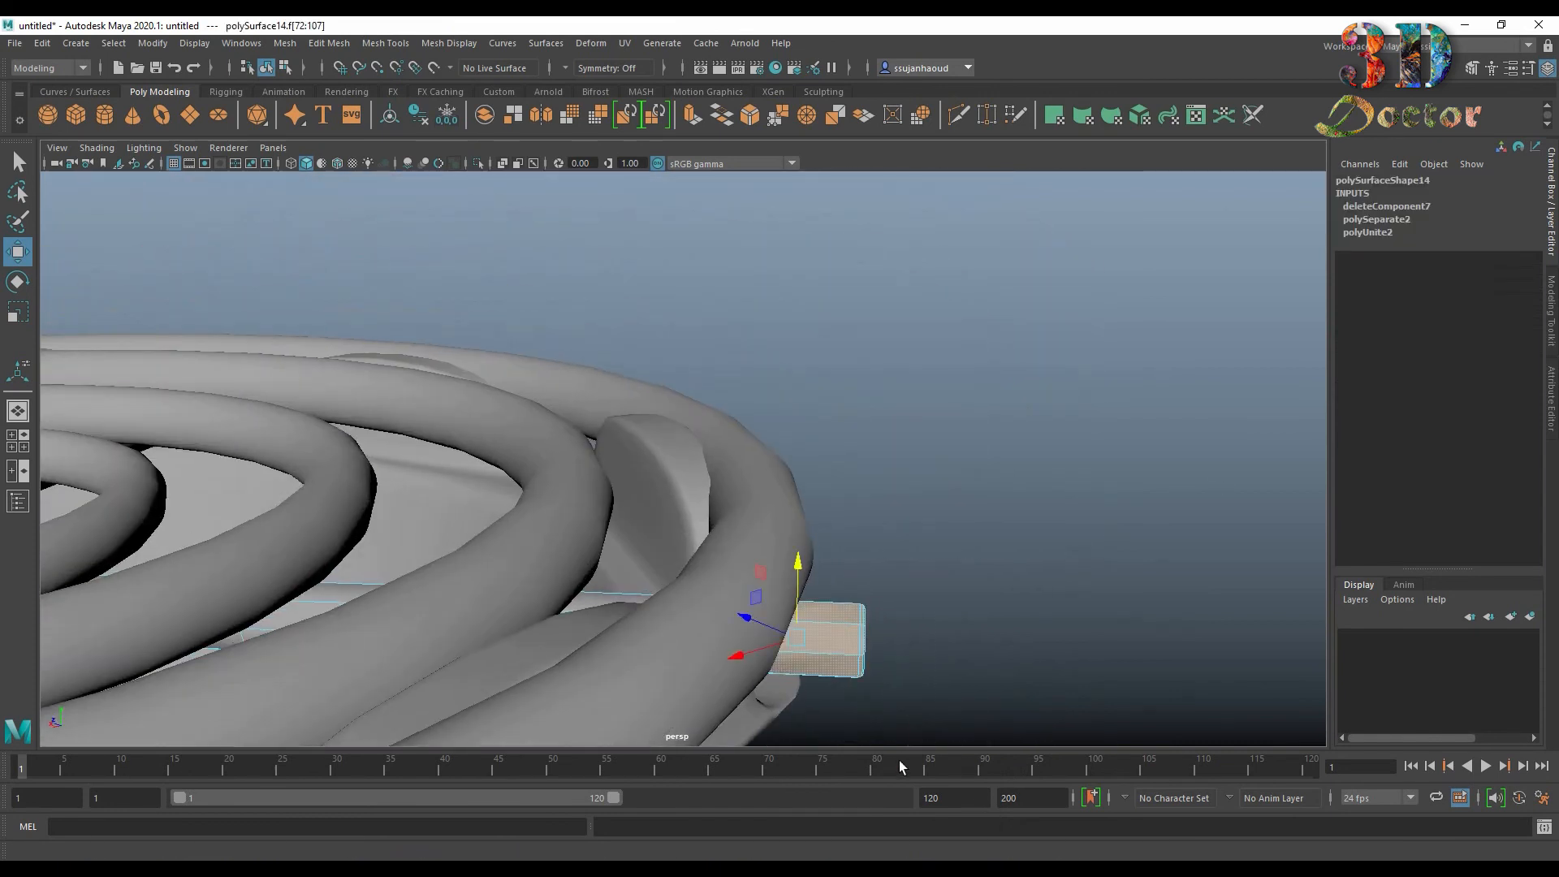
click(1084, 522)
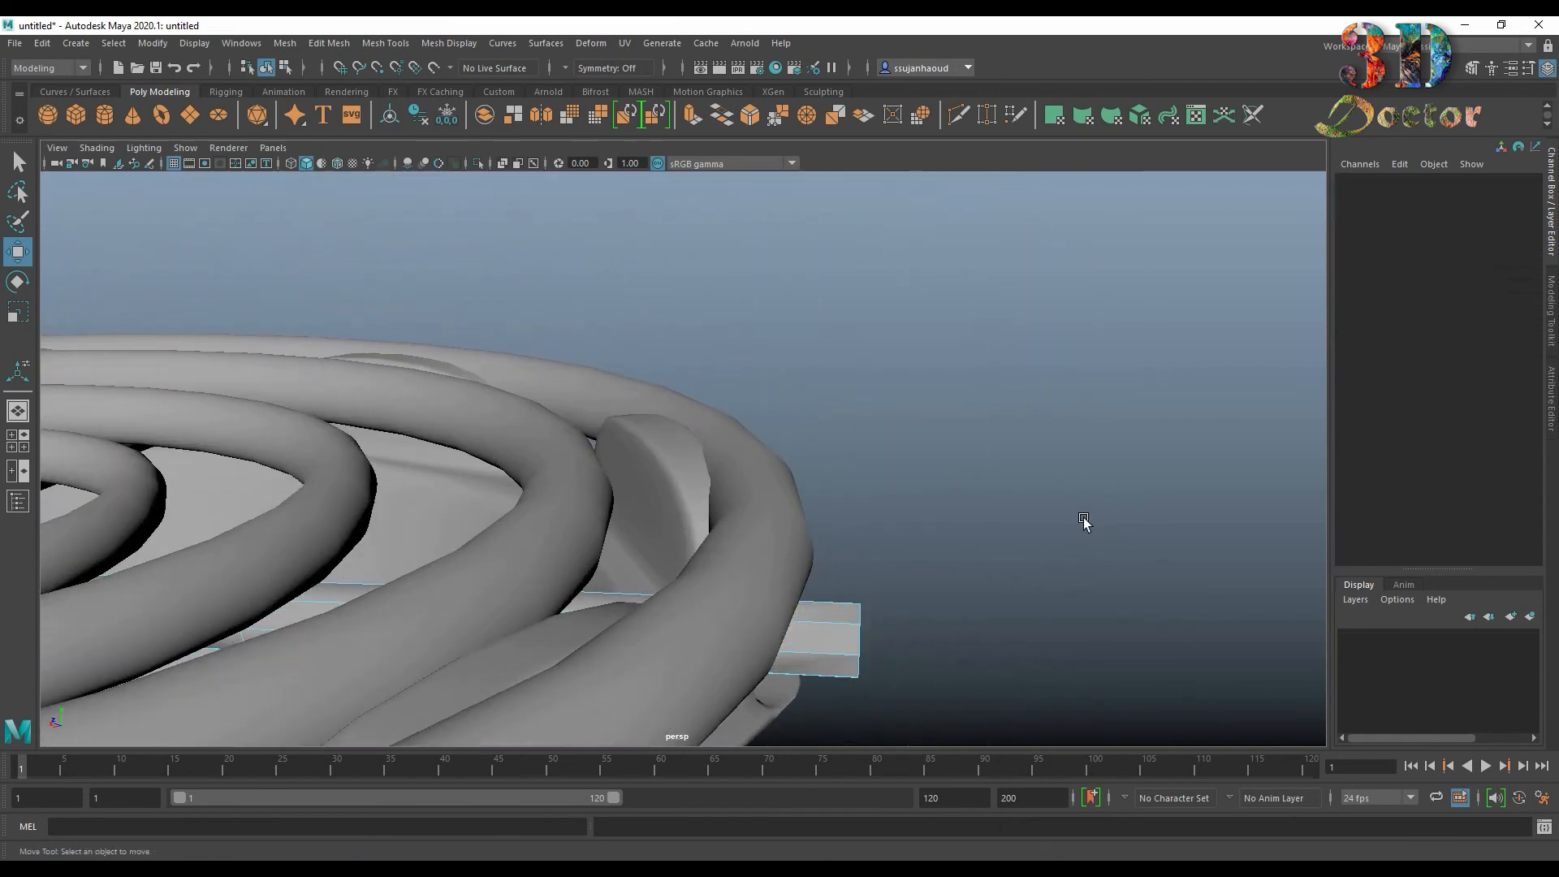
Step: Select the second tube's open end edge loop, align its pivot to the tube's direction, and extend the end beyond the outer ring
ctrl+click(862, 626)
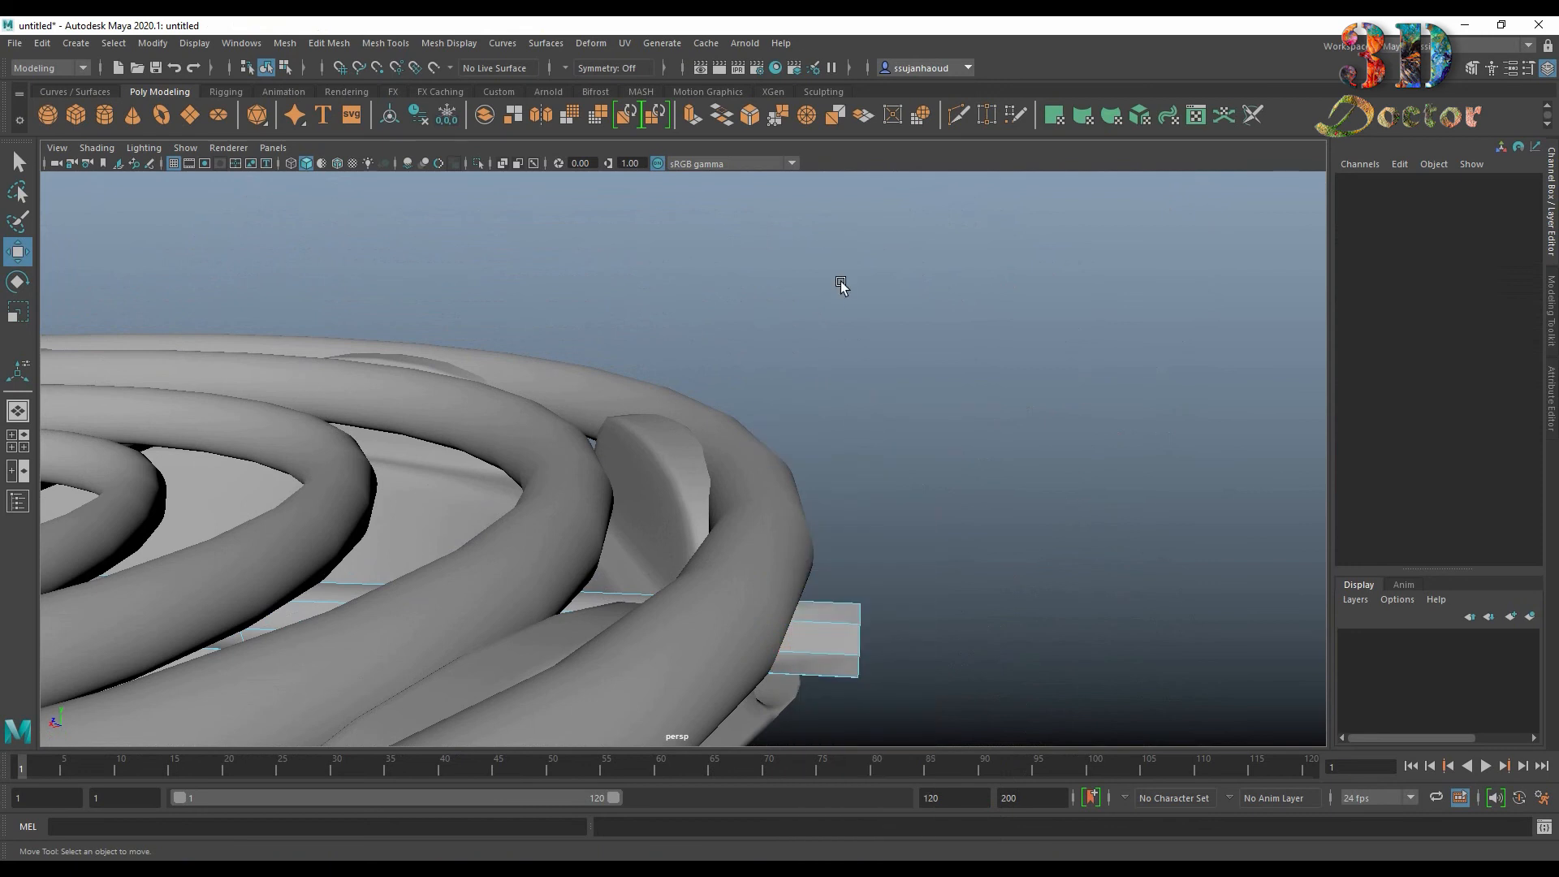
double_click(858, 641)
alt+drag(988, 599, 741, 388)
key(d)
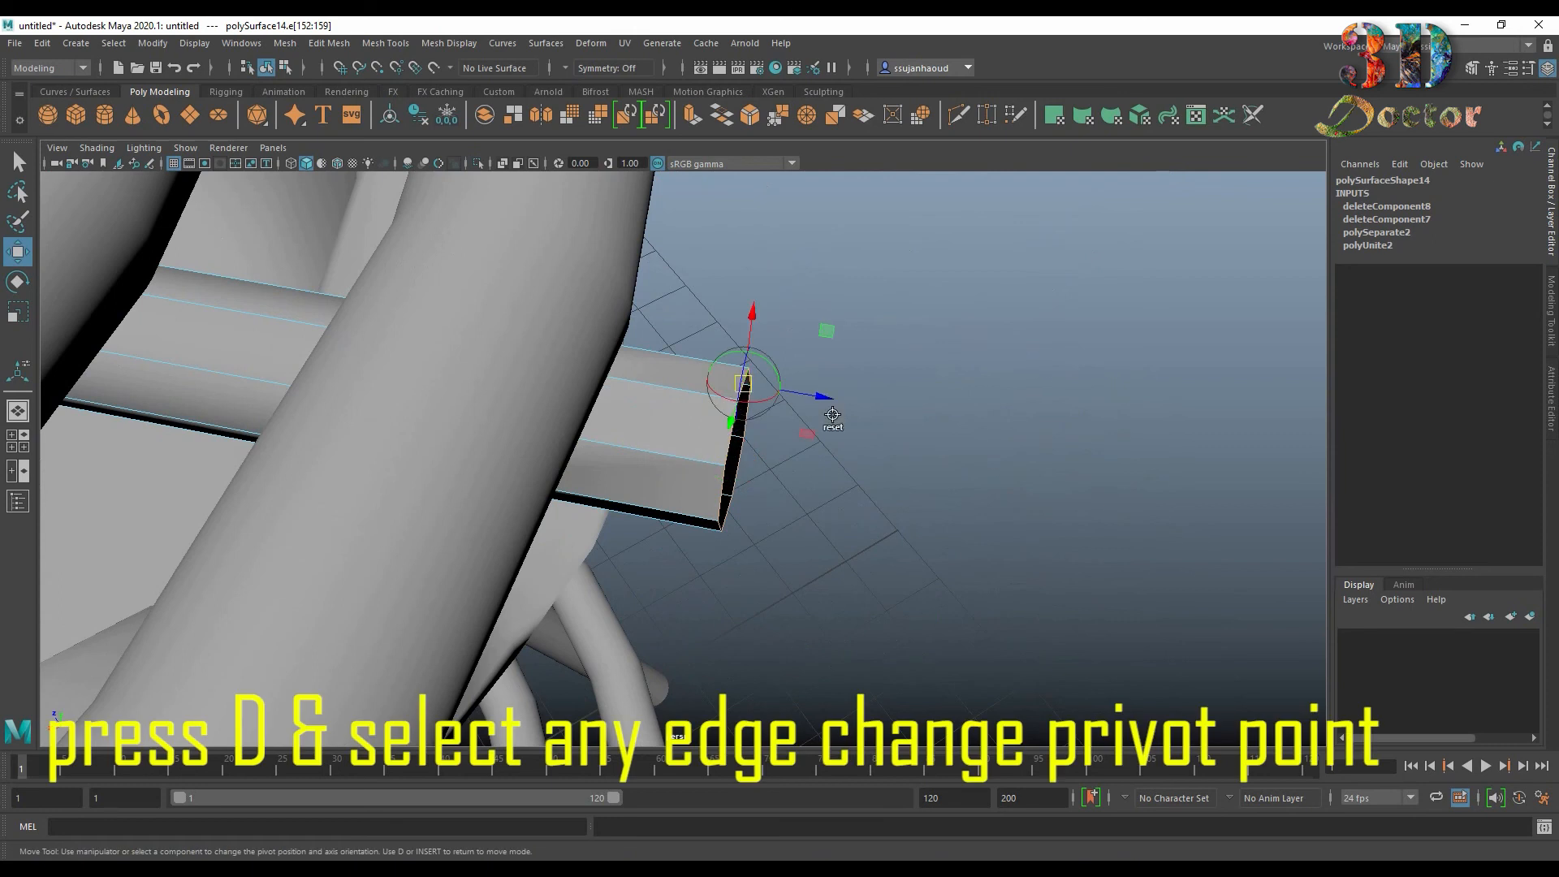
alt+drag(832, 415, 838, 568)
key(d)
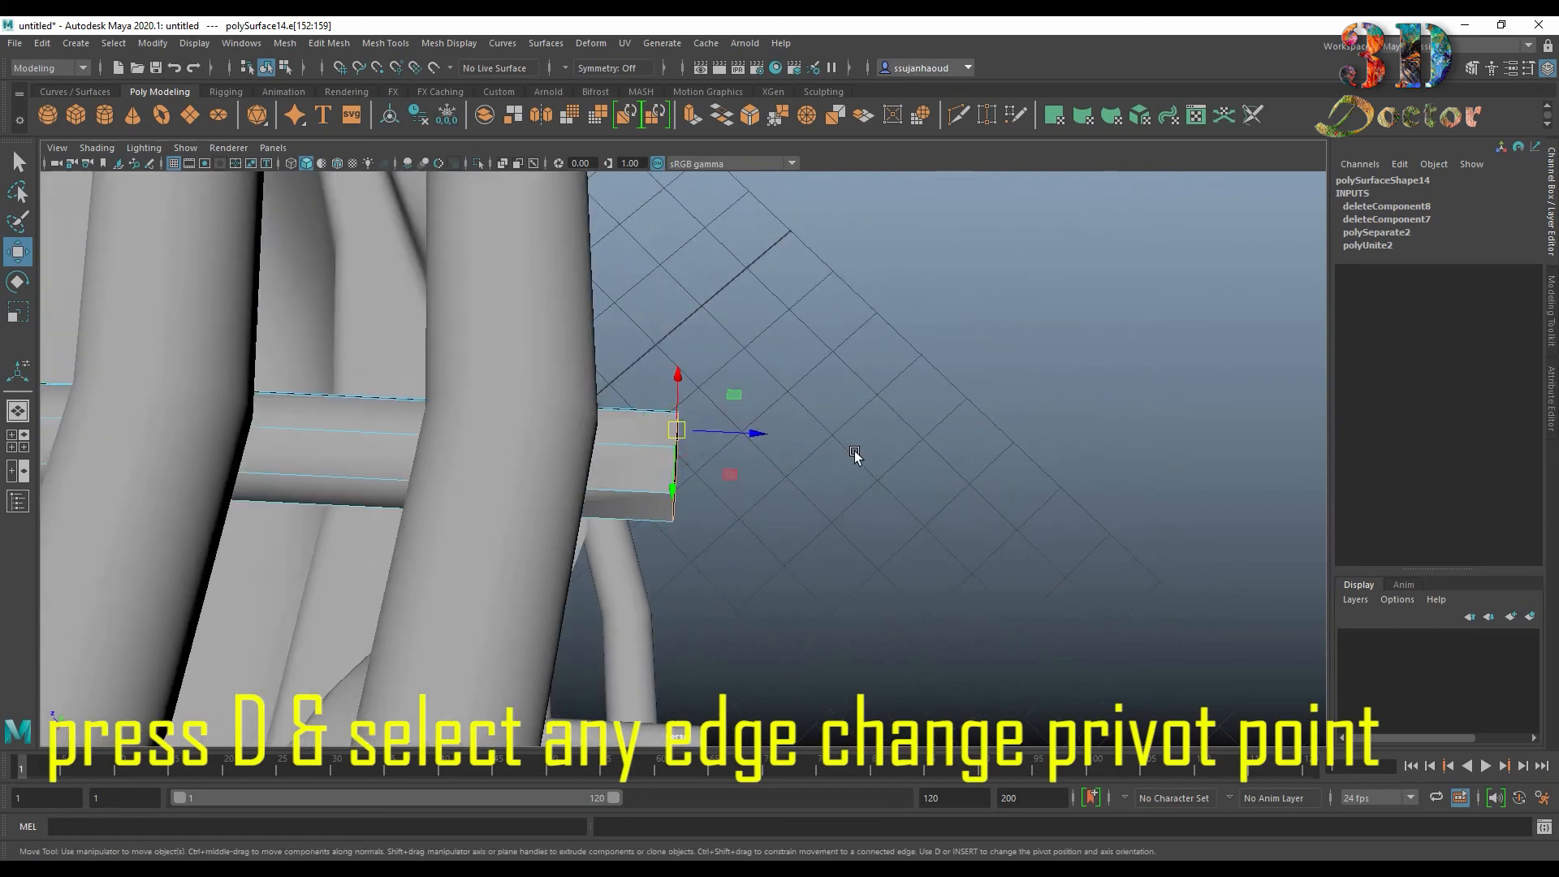
scroll(855, 452, down, 6)
drag(754, 452, 814, 454)
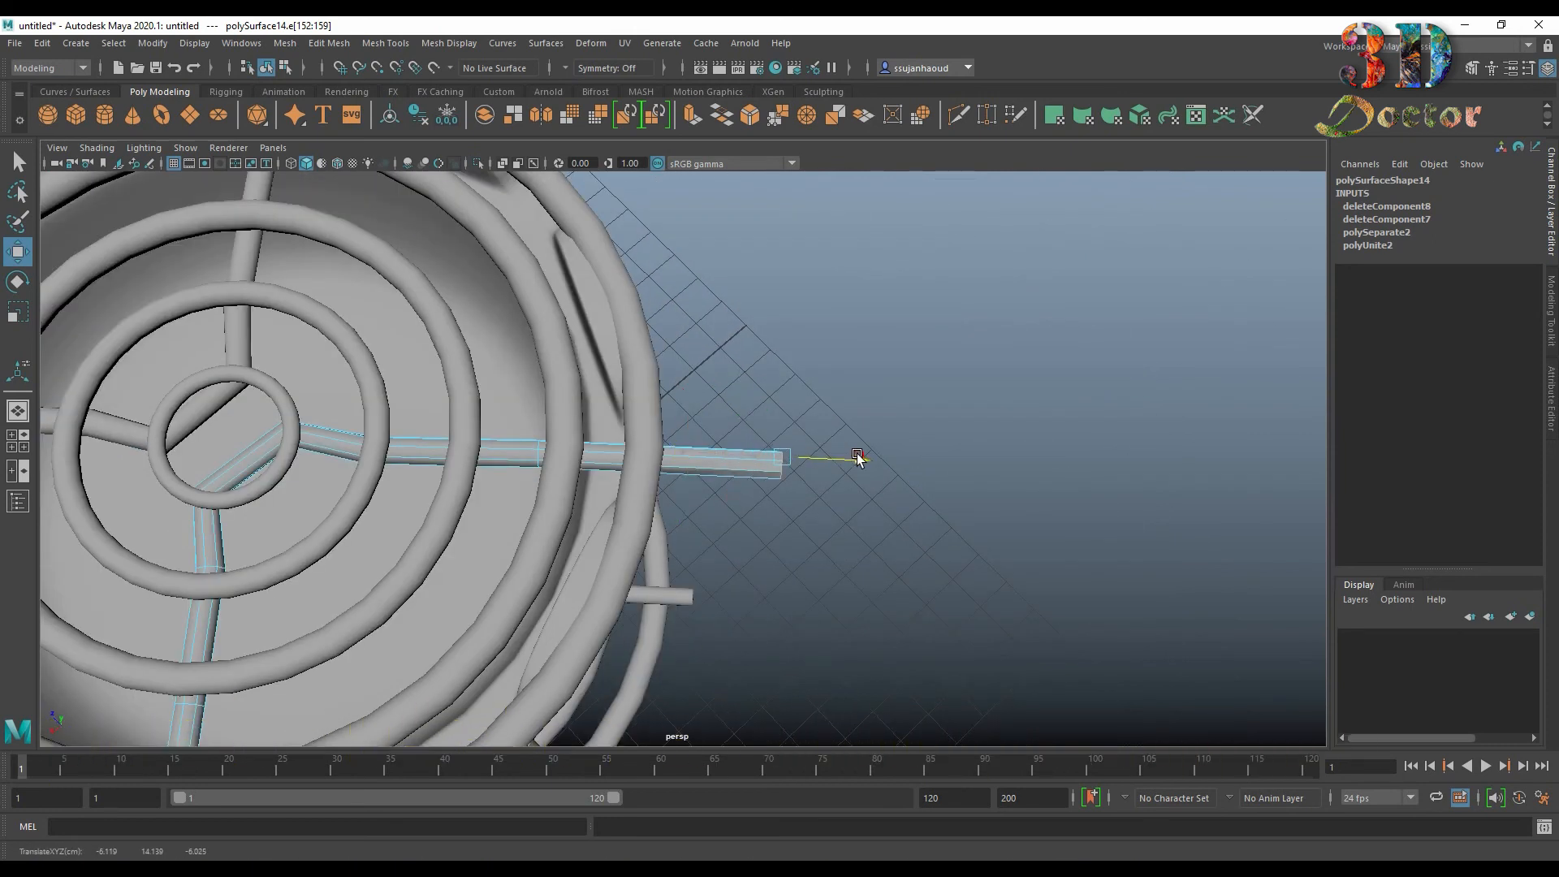
Step: Select the second upper tube's remaining open end loop, align its pivot to the tube's direction, and extend it past the outer ring
scroll(837, 492, down, 6)
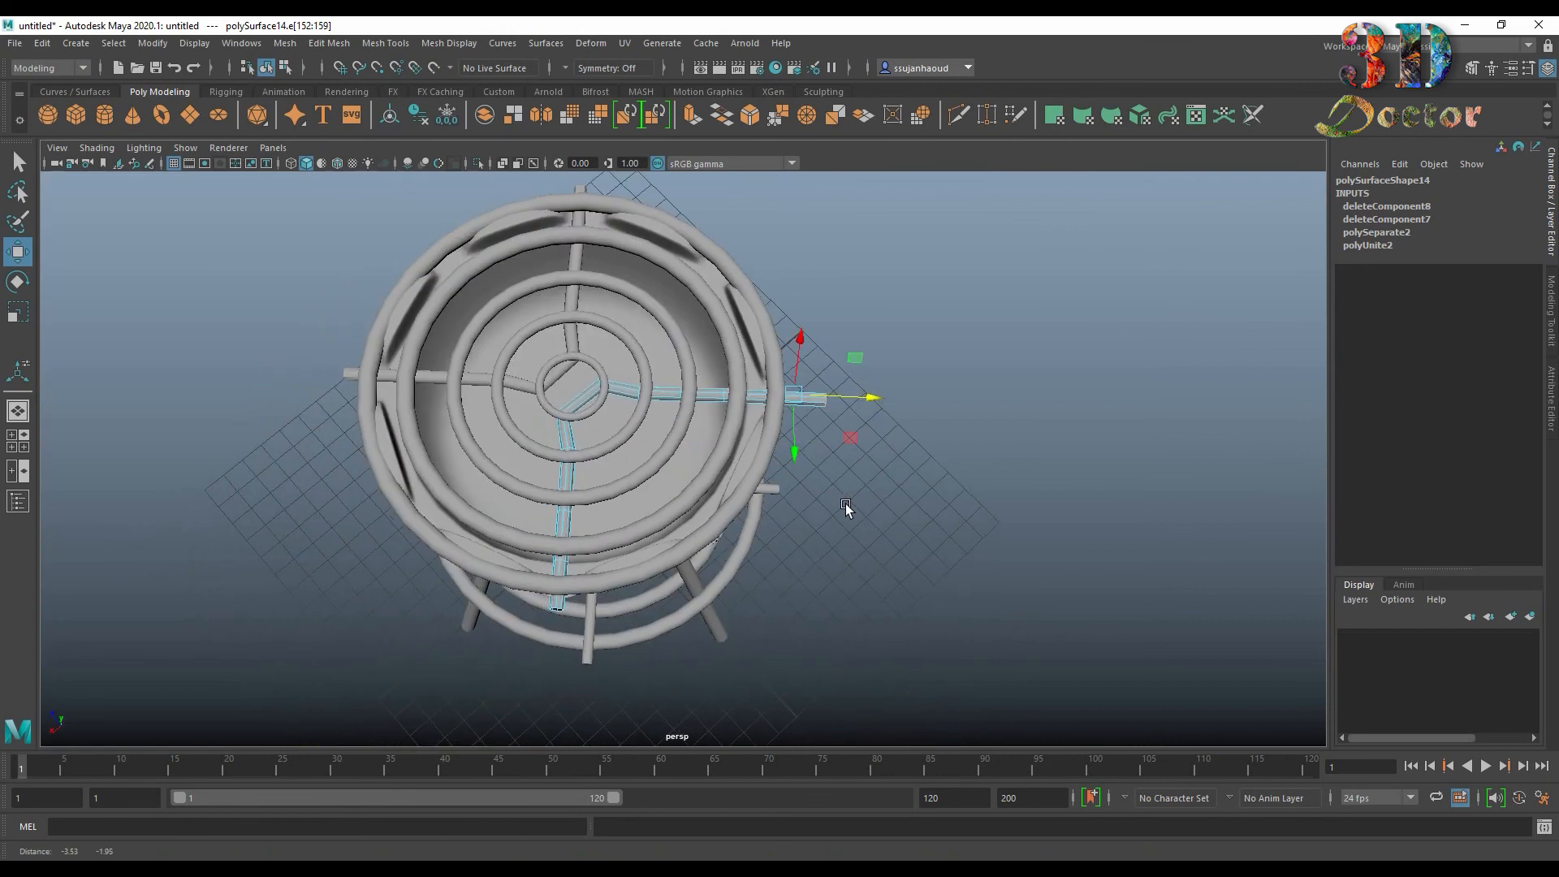
alt+drag(845, 505, 864, 612)
scroll(877, 607, up, 6)
alt+middle_drag(880, 604, 780, 512)
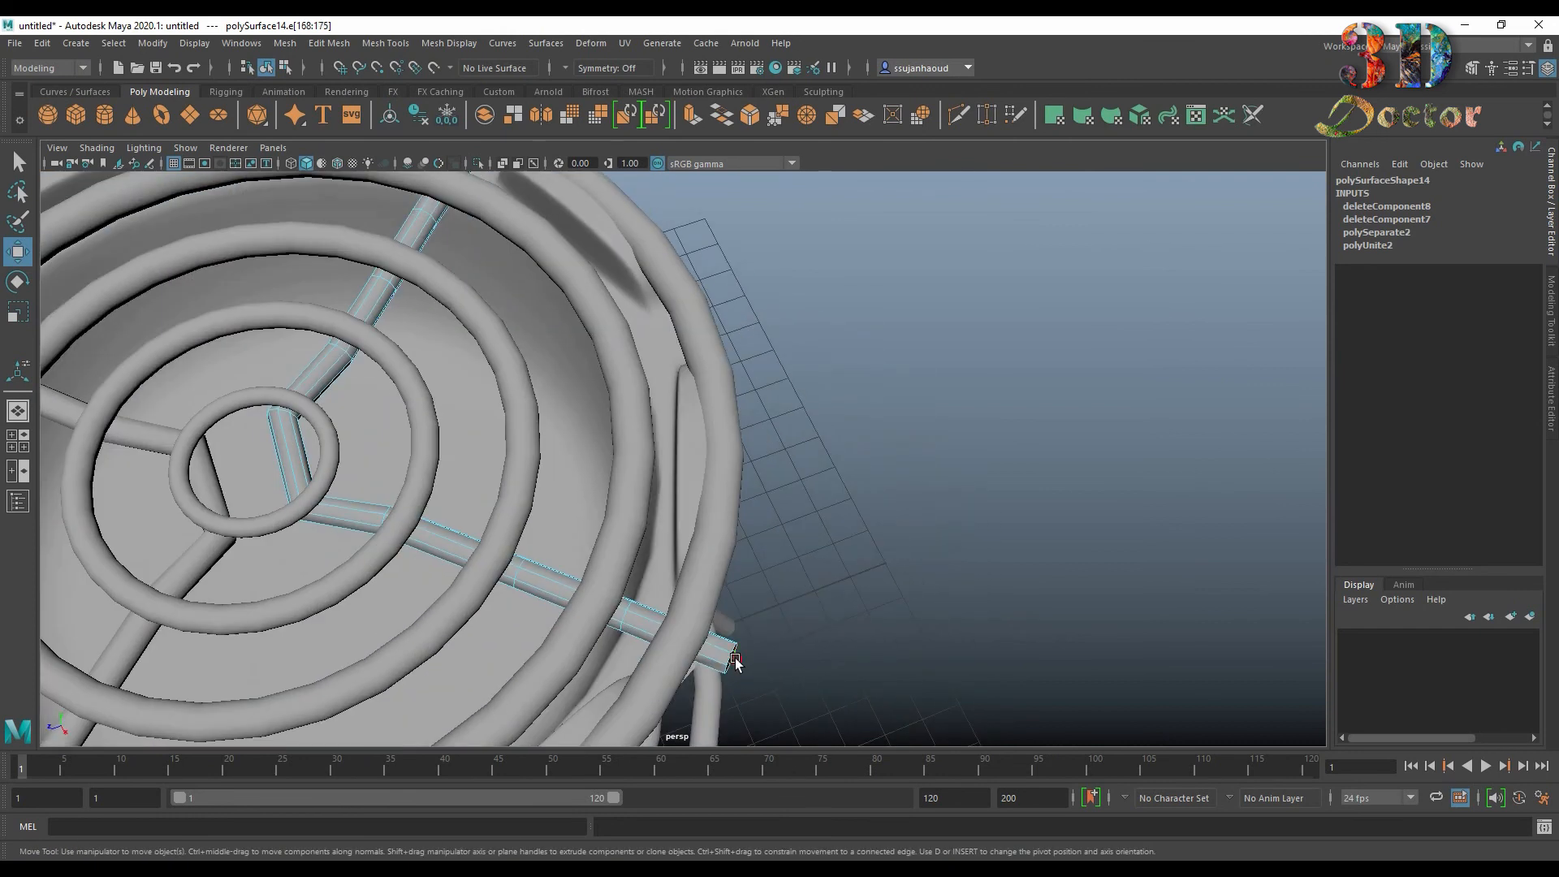
alt+drag(735, 661, 800, 523)
key(d)
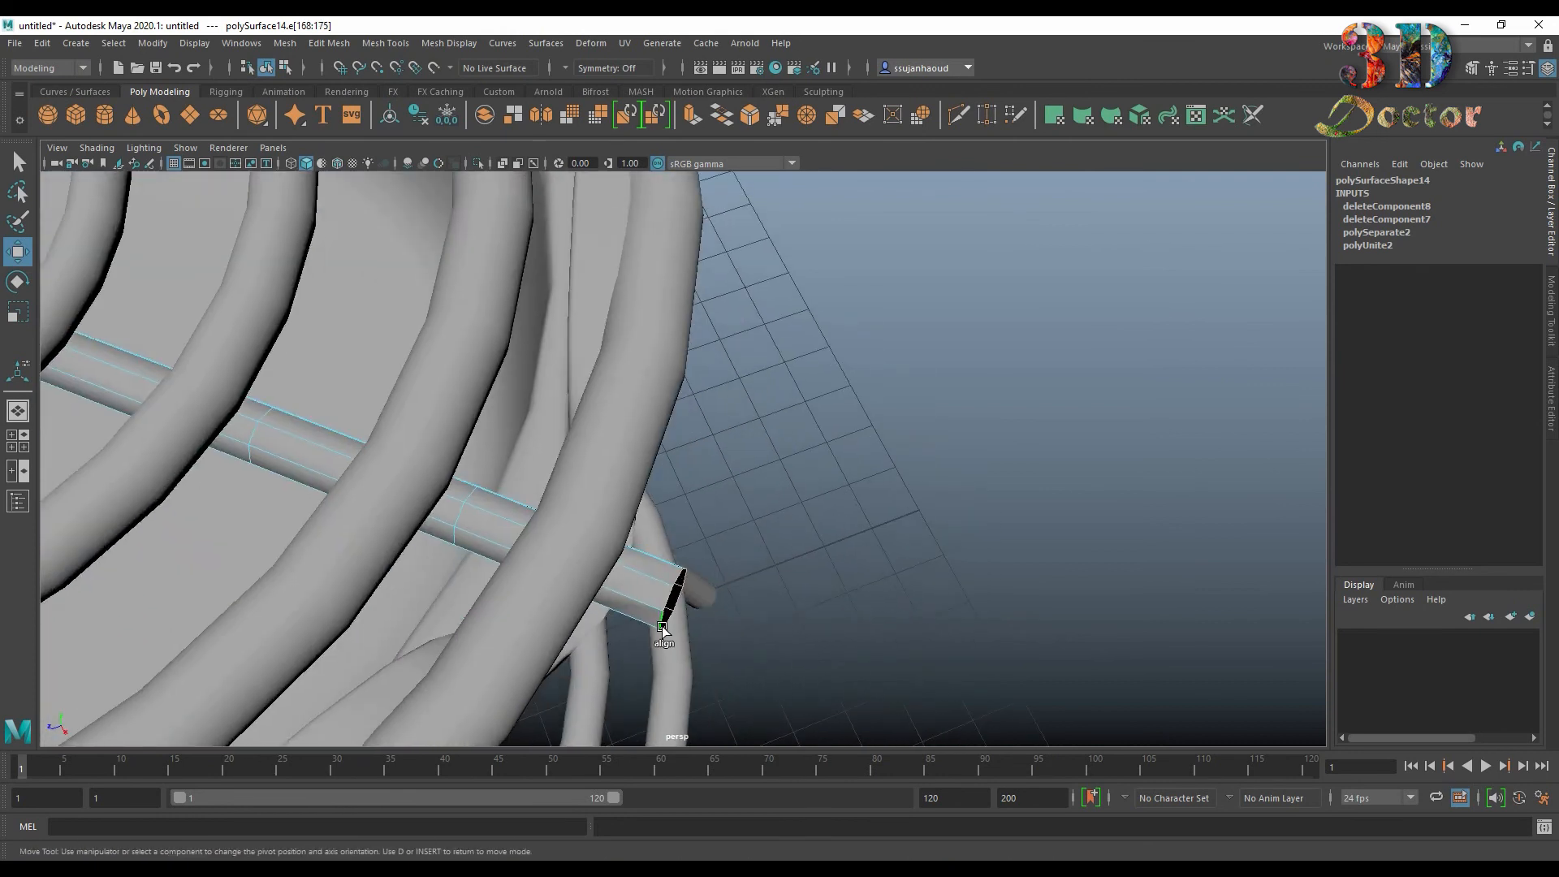
scroll(804, 587, down, 10)
scroll(804, 588, up, 10)
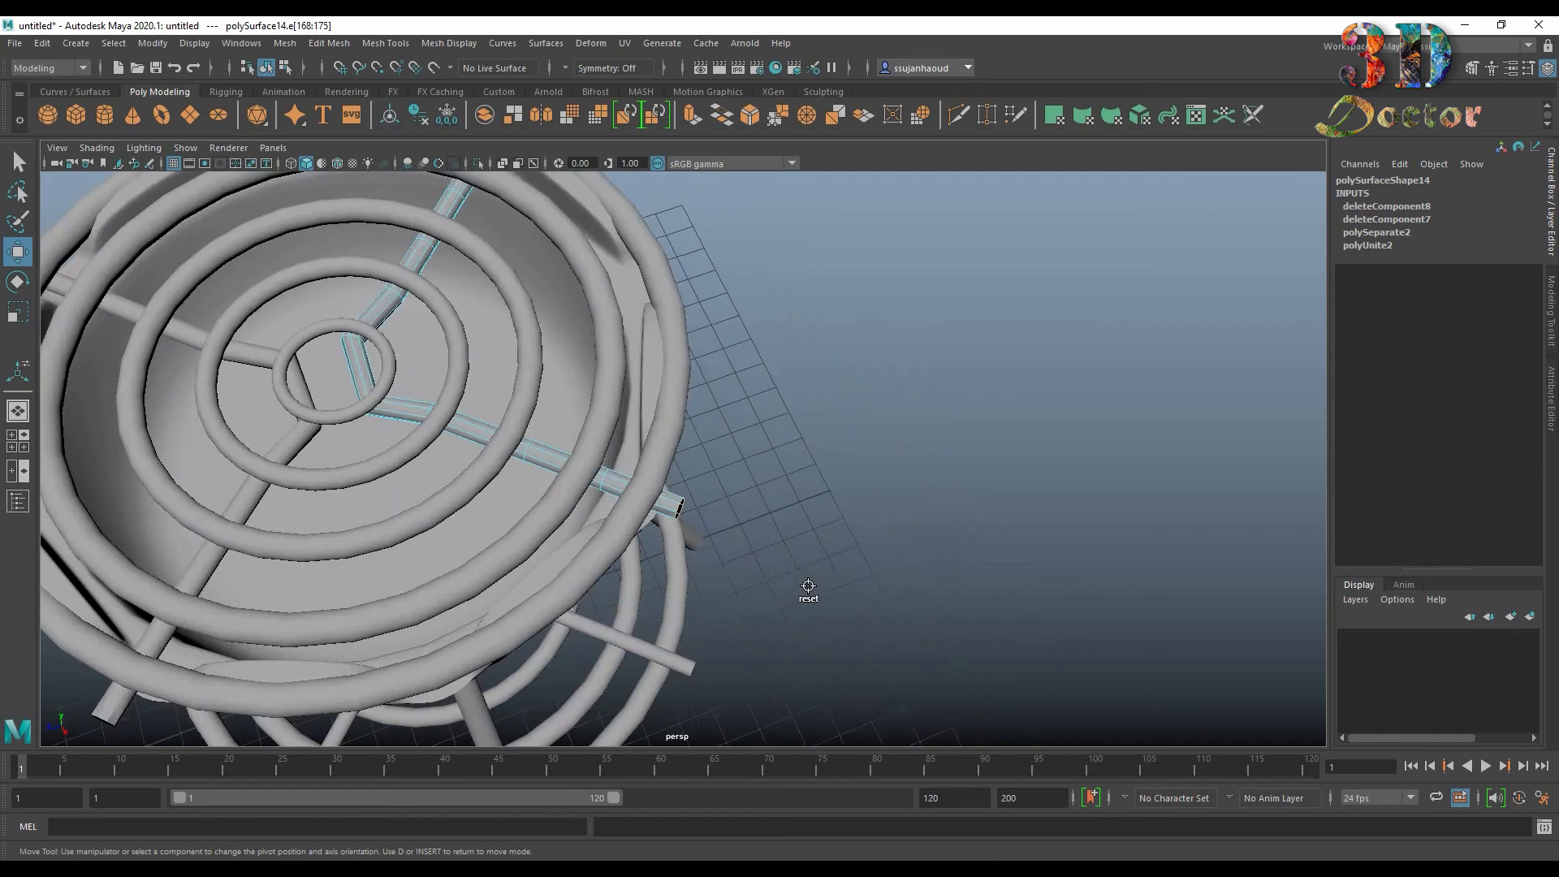
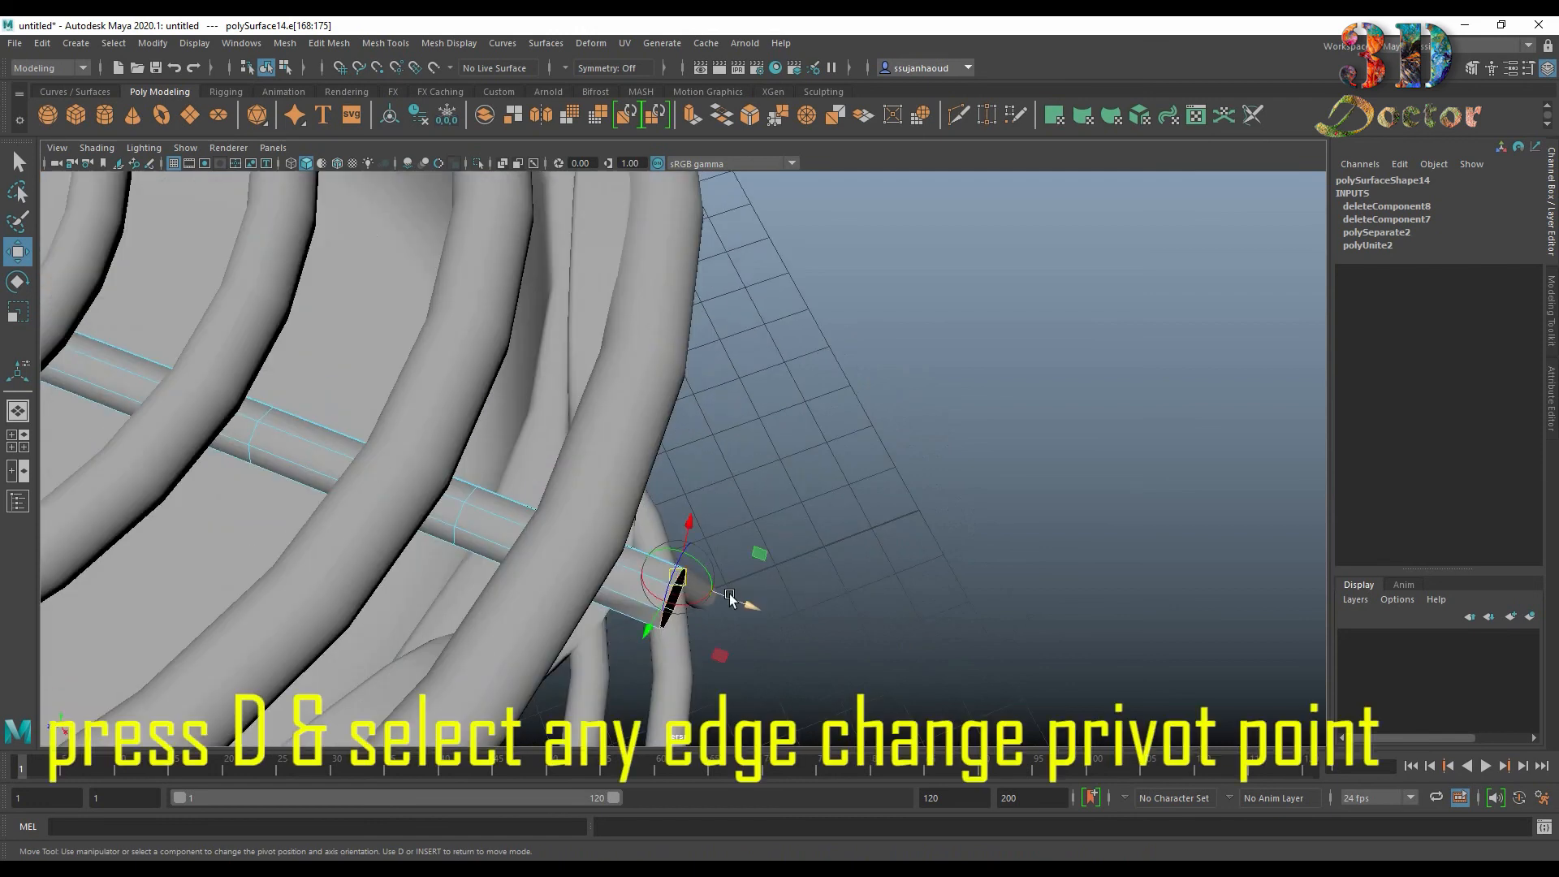
scroll(729, 598, down, 8)
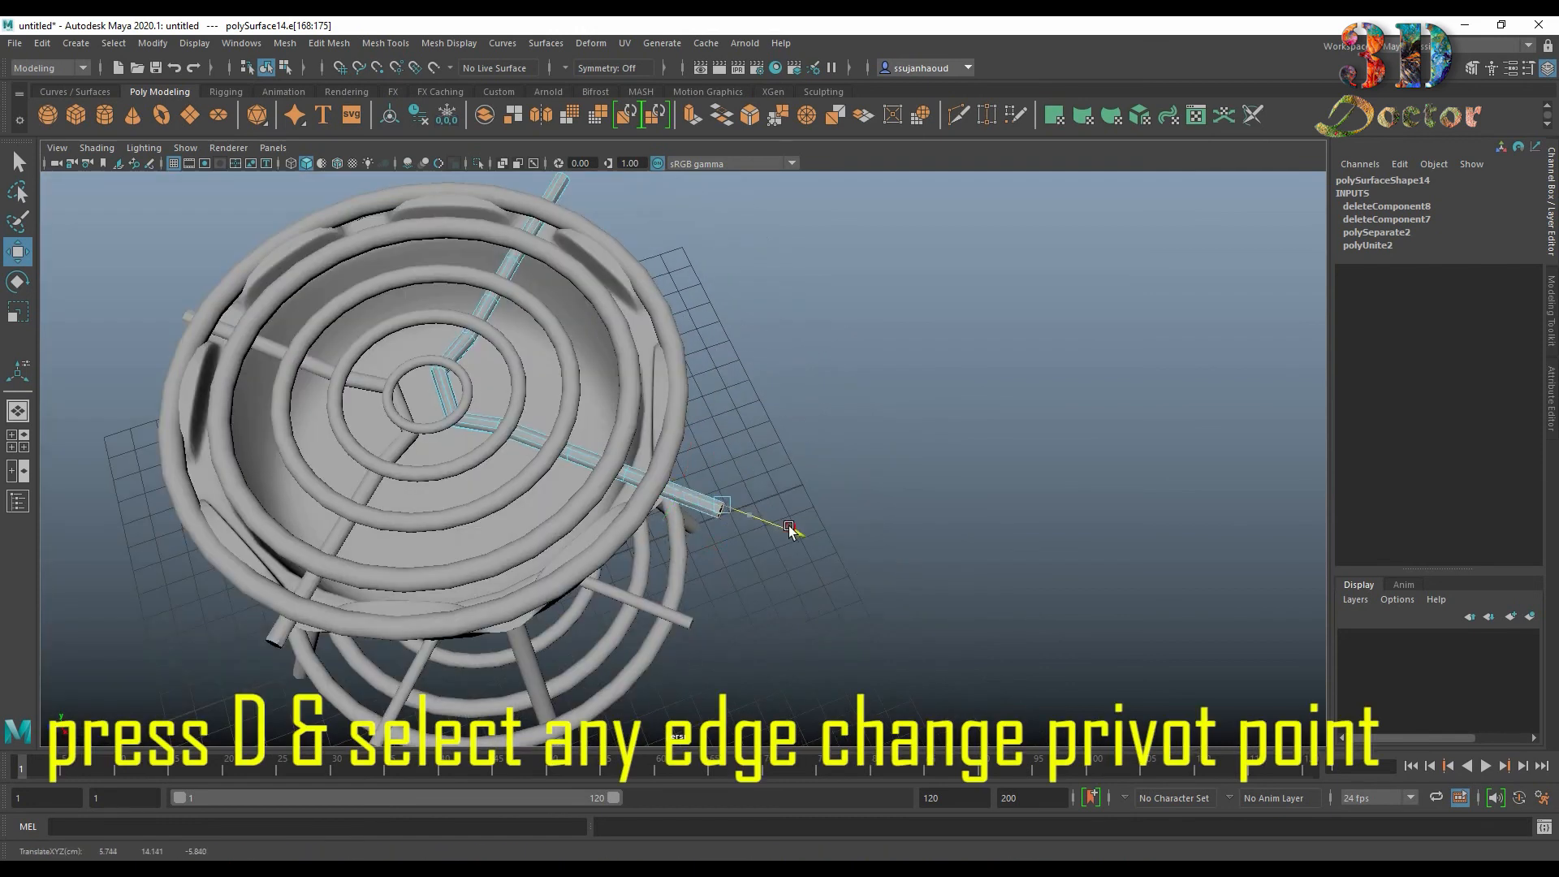
drag(788, 528, 792, 524)
Step: Select an open end edge loop of the first upper bent tube, align its pivot to the tube, and extend that end outward
alt+drag(600, 621, 828, 612)
alt+middle_drag(828, 612, 706, 540)
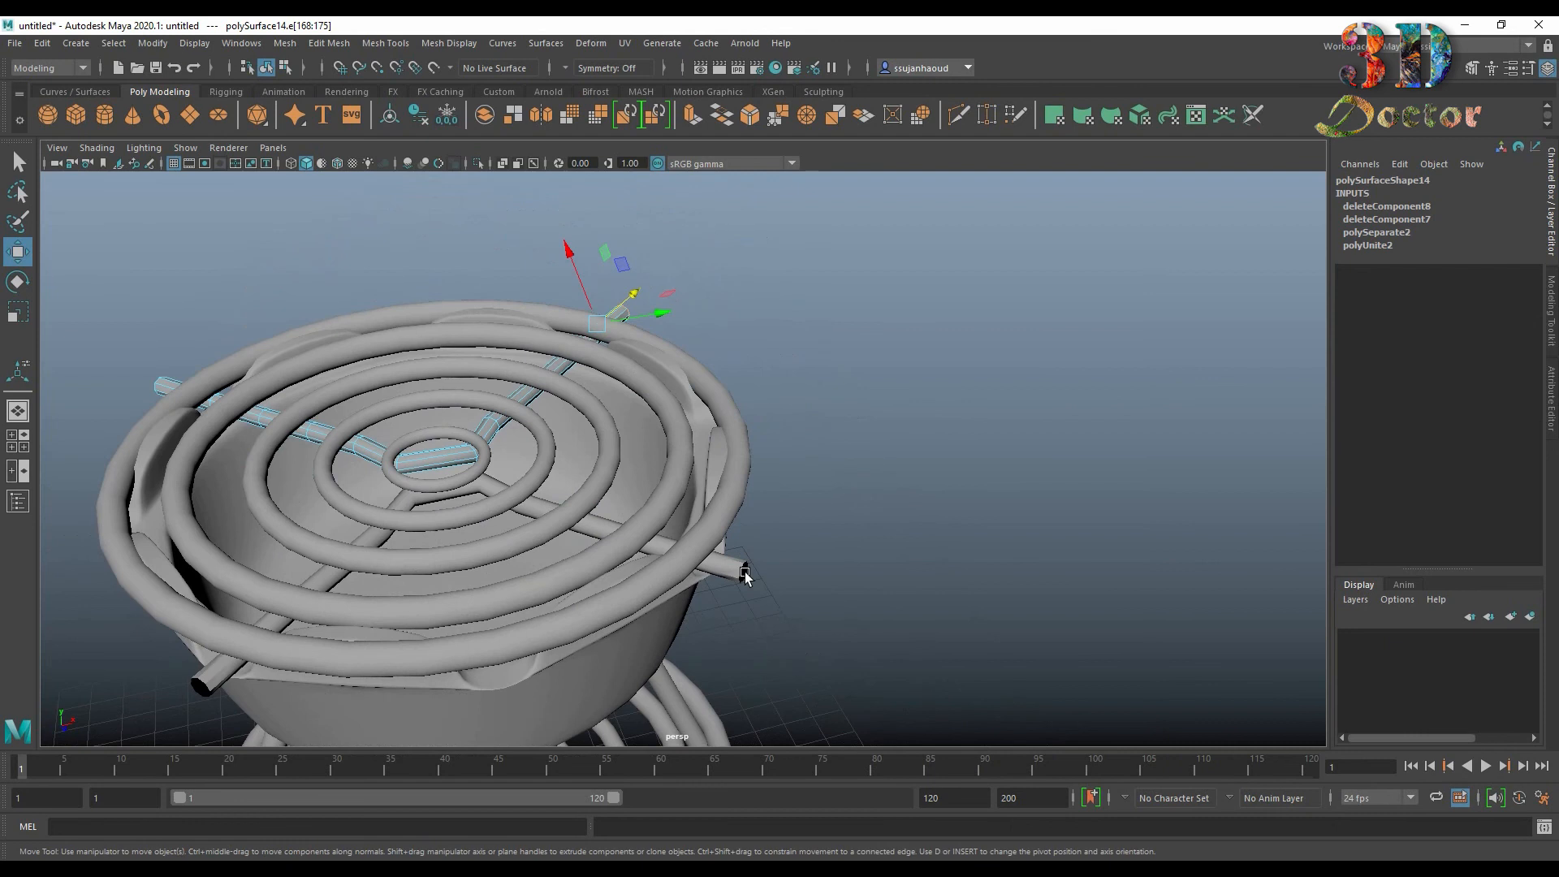
click(744, 573)
right_drag(747, 572, 751, 295)
scroll(820, 565, up, 7)
alt+middle_drag(755, 471, 674, 264)
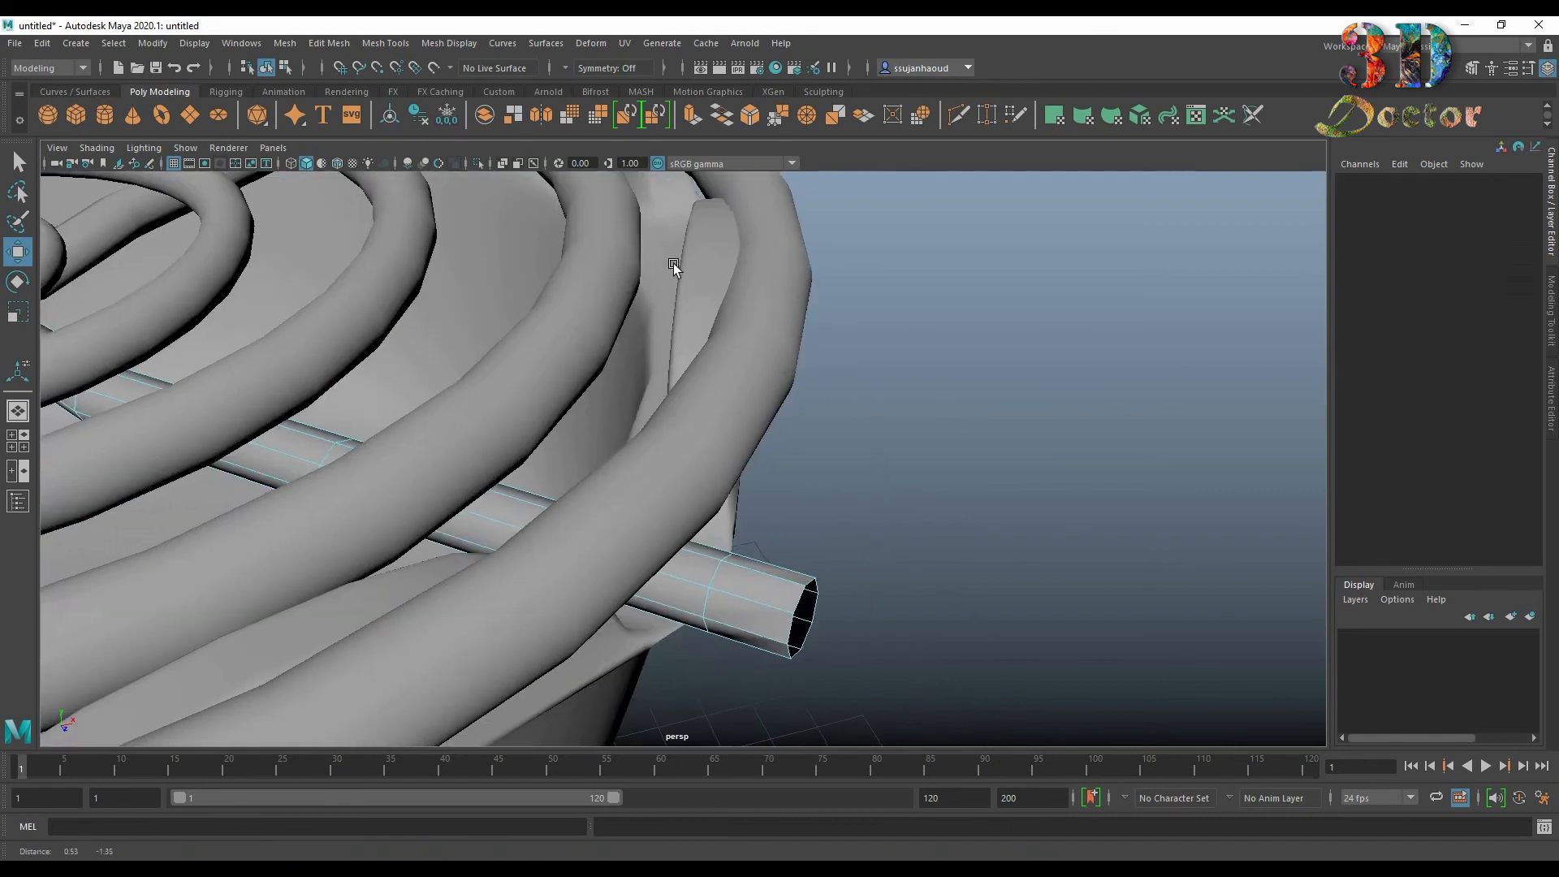
double_click(794, 595)
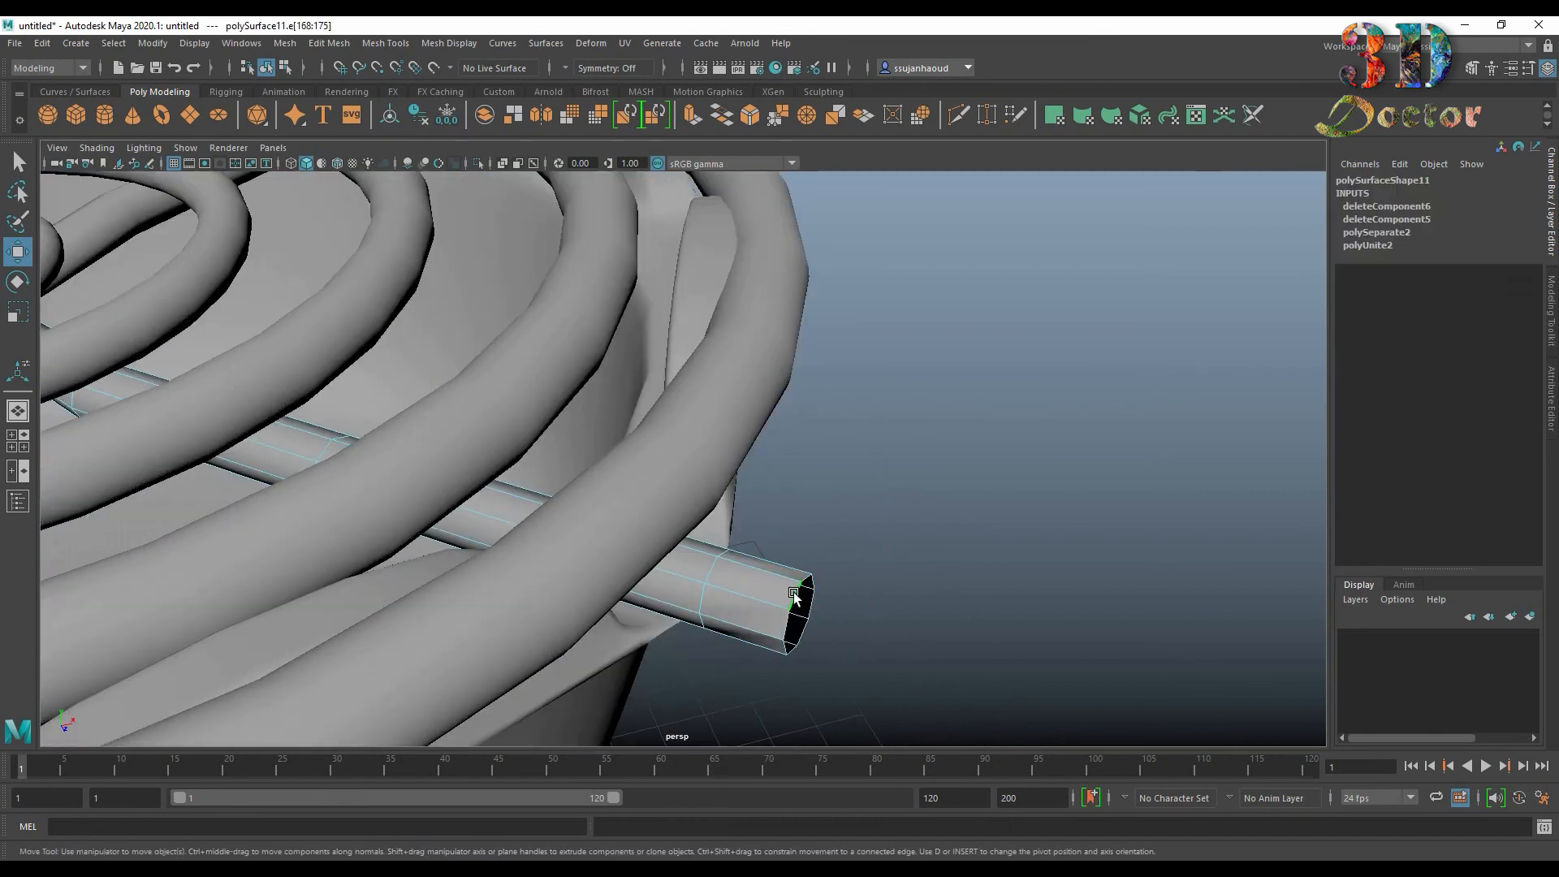
key(d)
click(803, 591)
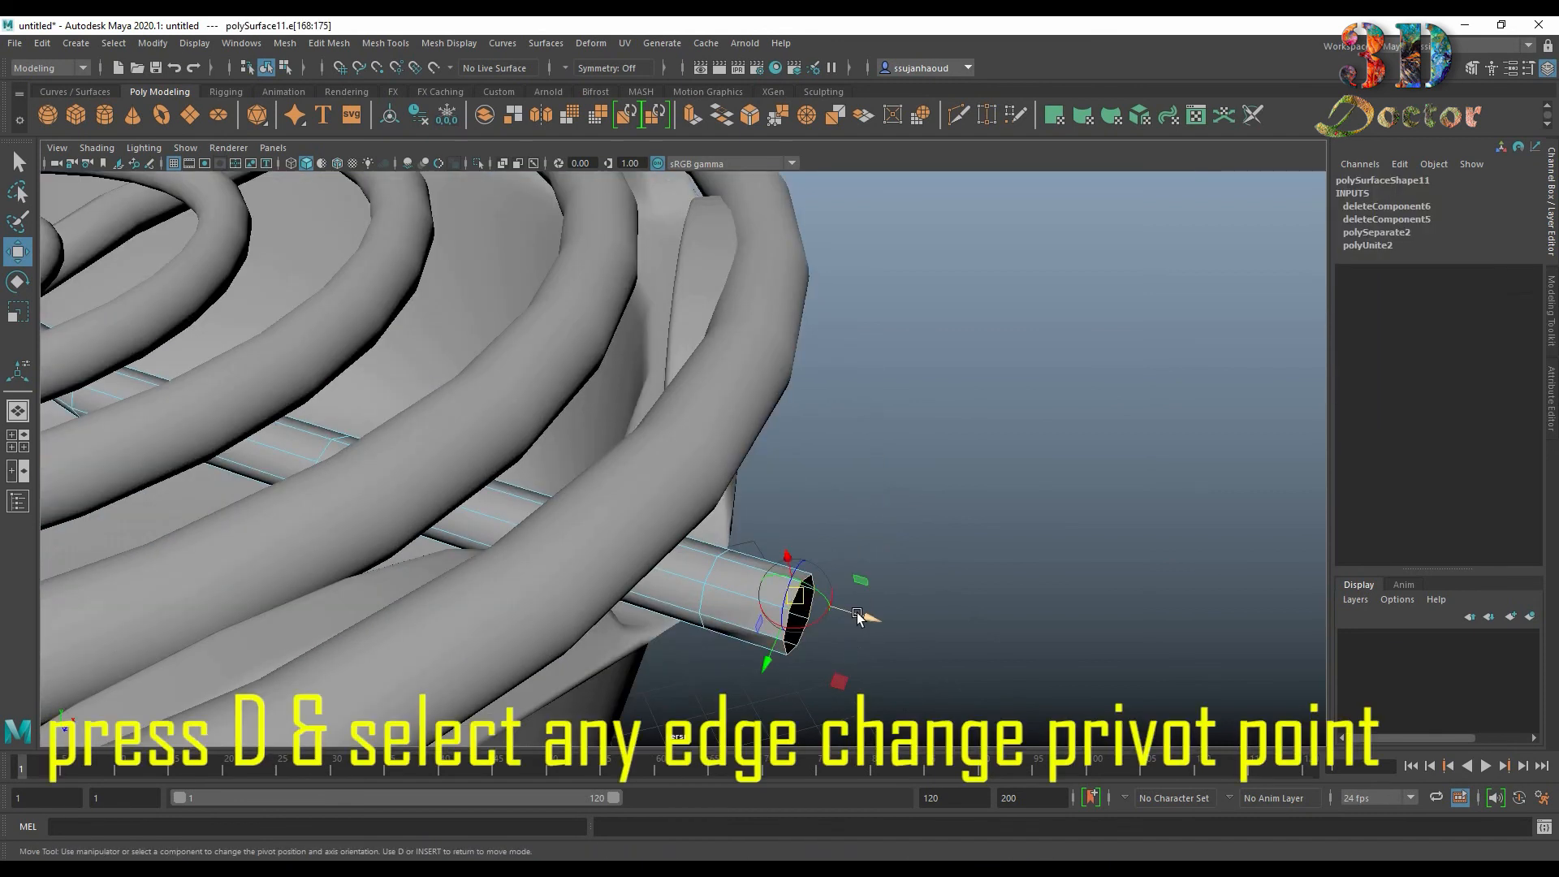
key(d)
scroll(880, 604, down, 6)
Step: Extend the first upper tube's opposite open end beyond the outer ring along its realigned pivot and return to object selection
alt+drag(894, 602, 738, 498)
alt+drag(584, 649, 710, 641)
alt+middle_drag(709, 641, 620, 672)
scroll(745, 595, up, 5)
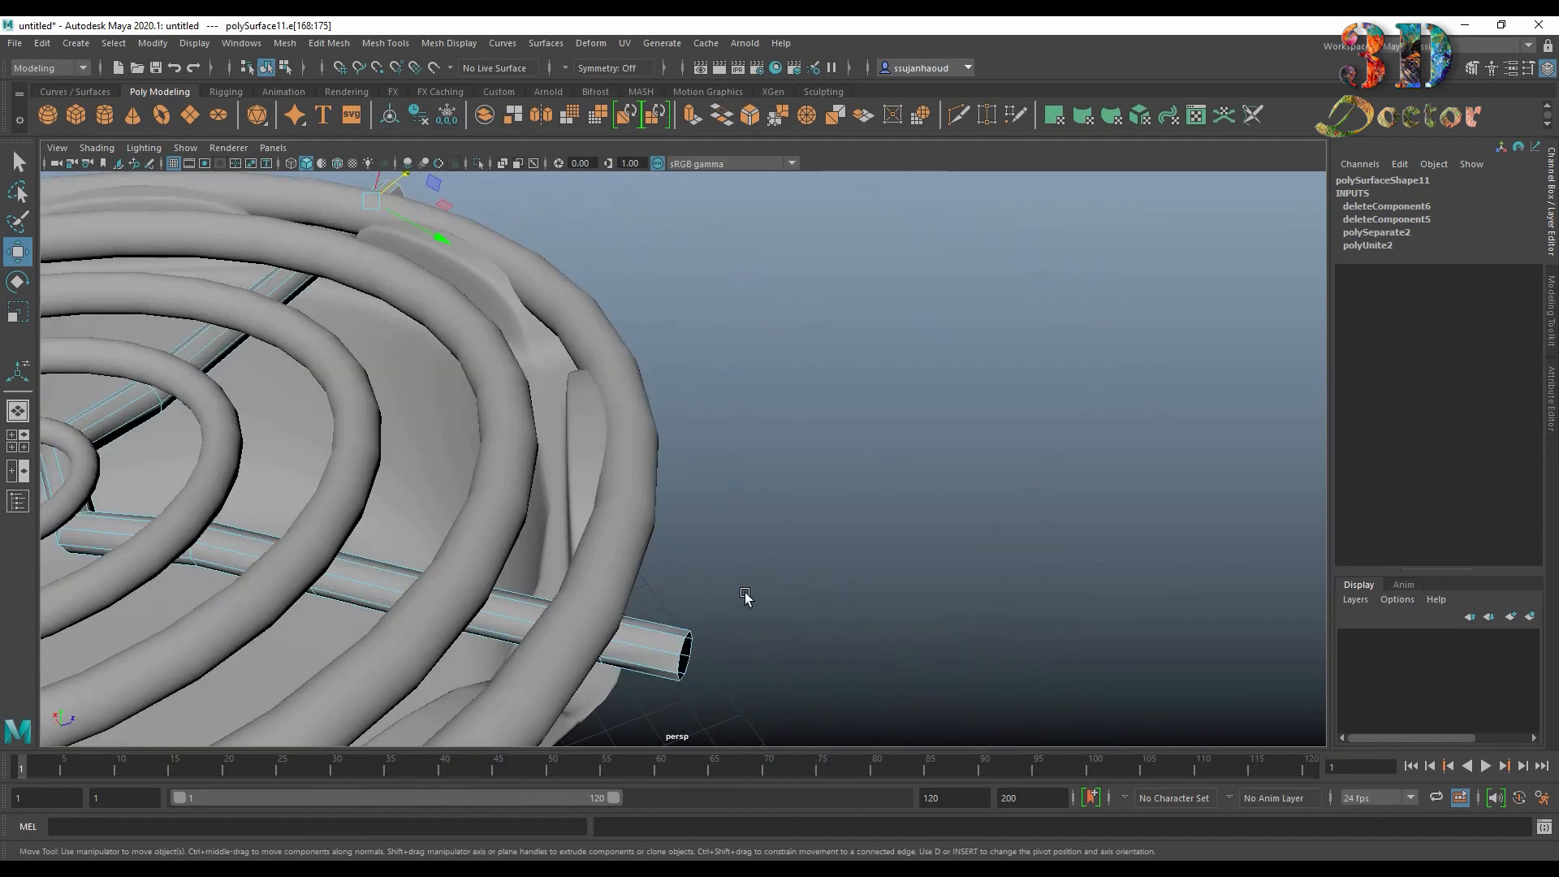
key(d)
click(683, 647)
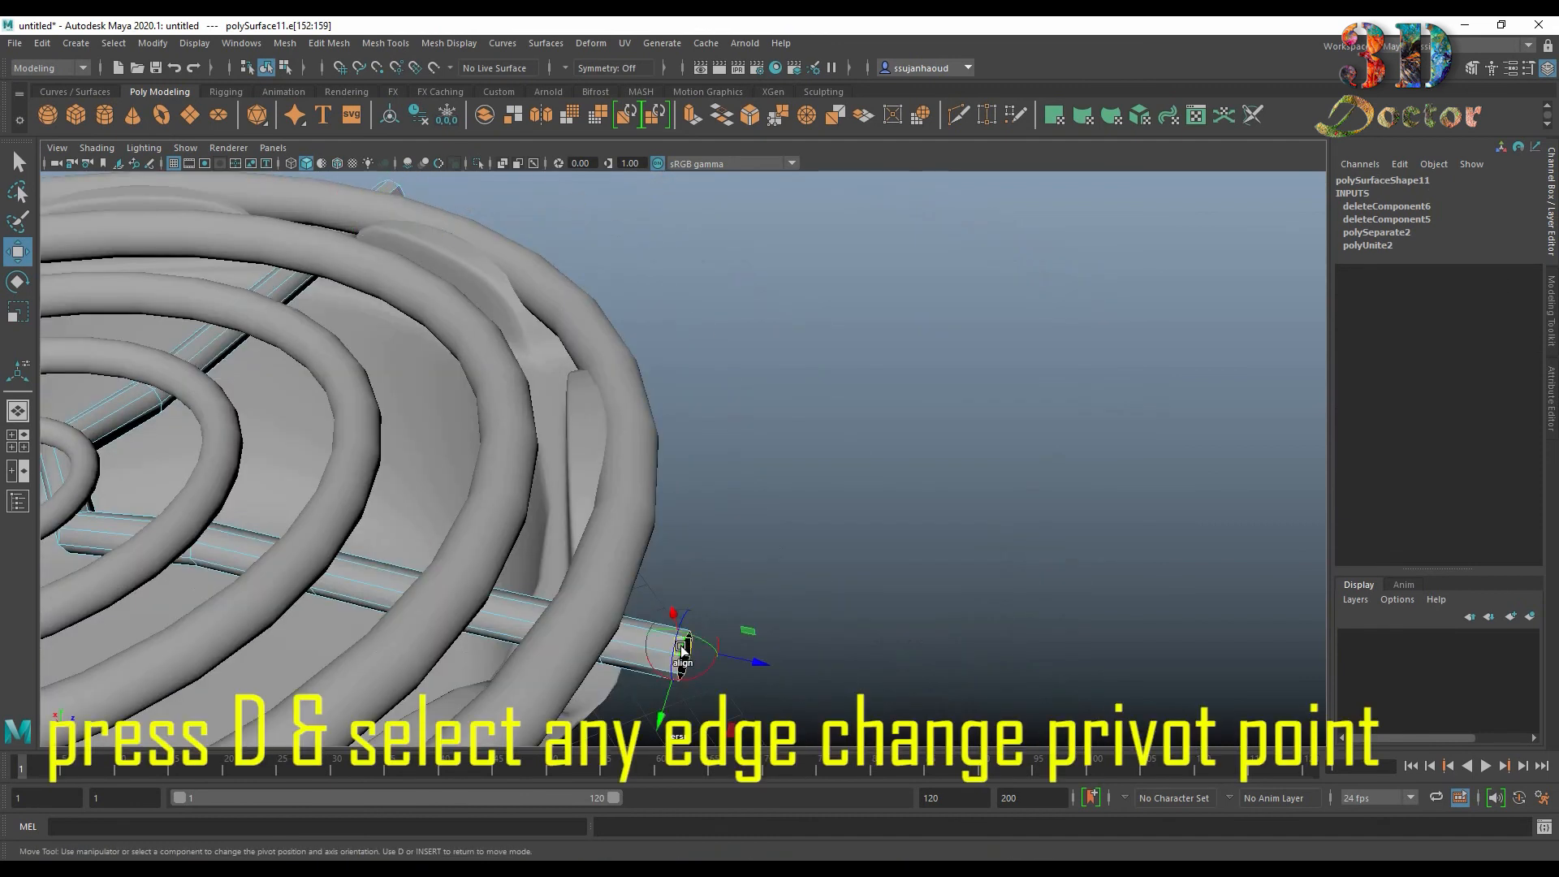
alt+drag(718, 659, 698, 686)
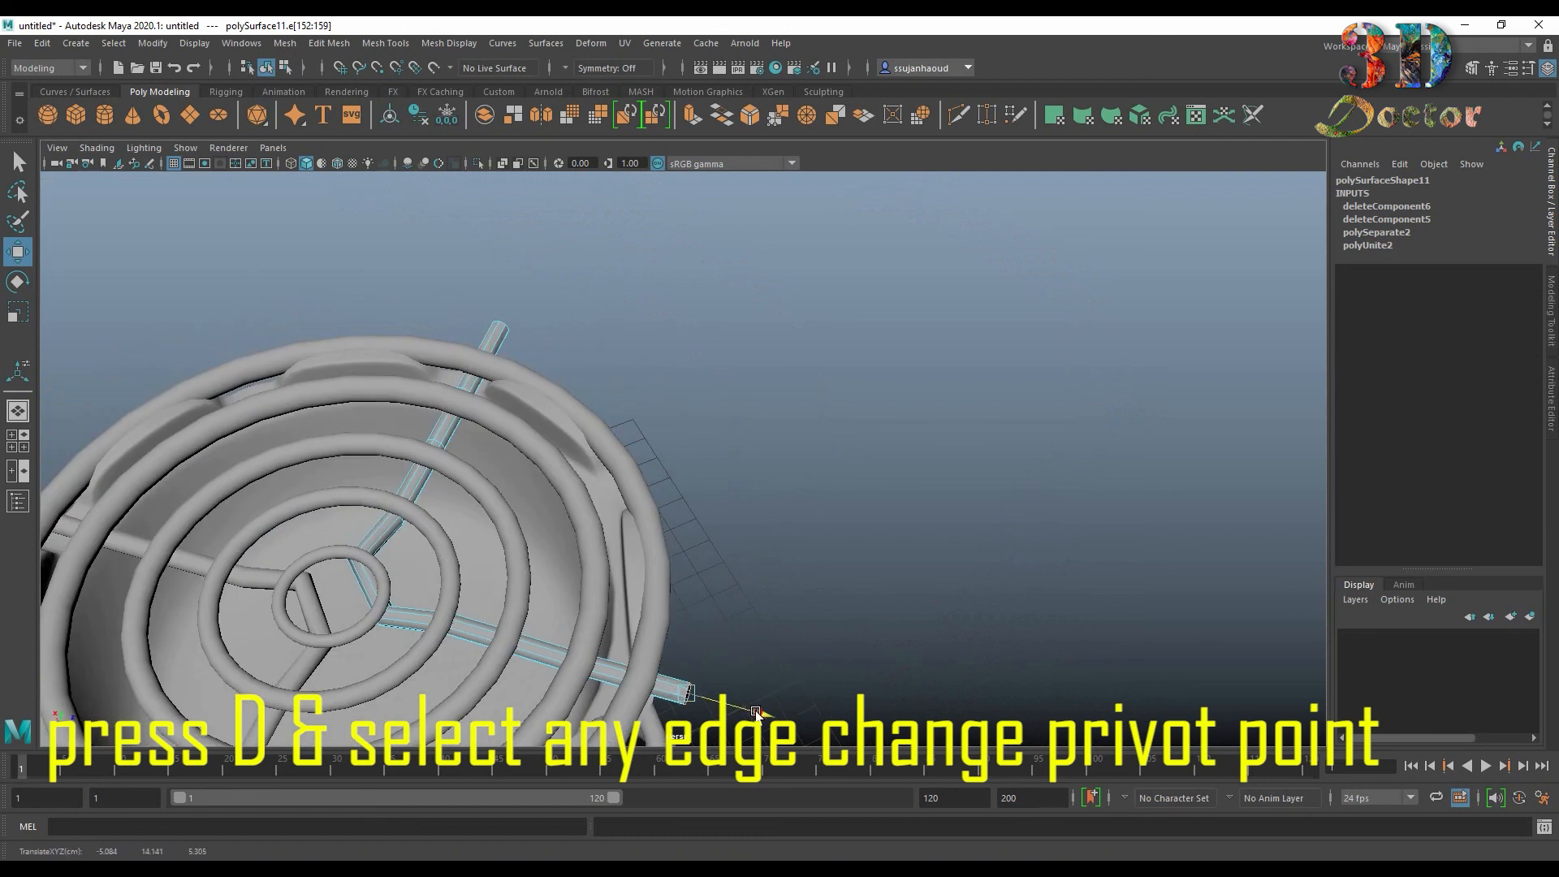
scroll(762, 619, down, 5)
alt+drag(762, 619, 771, 650)
click(878, 478)
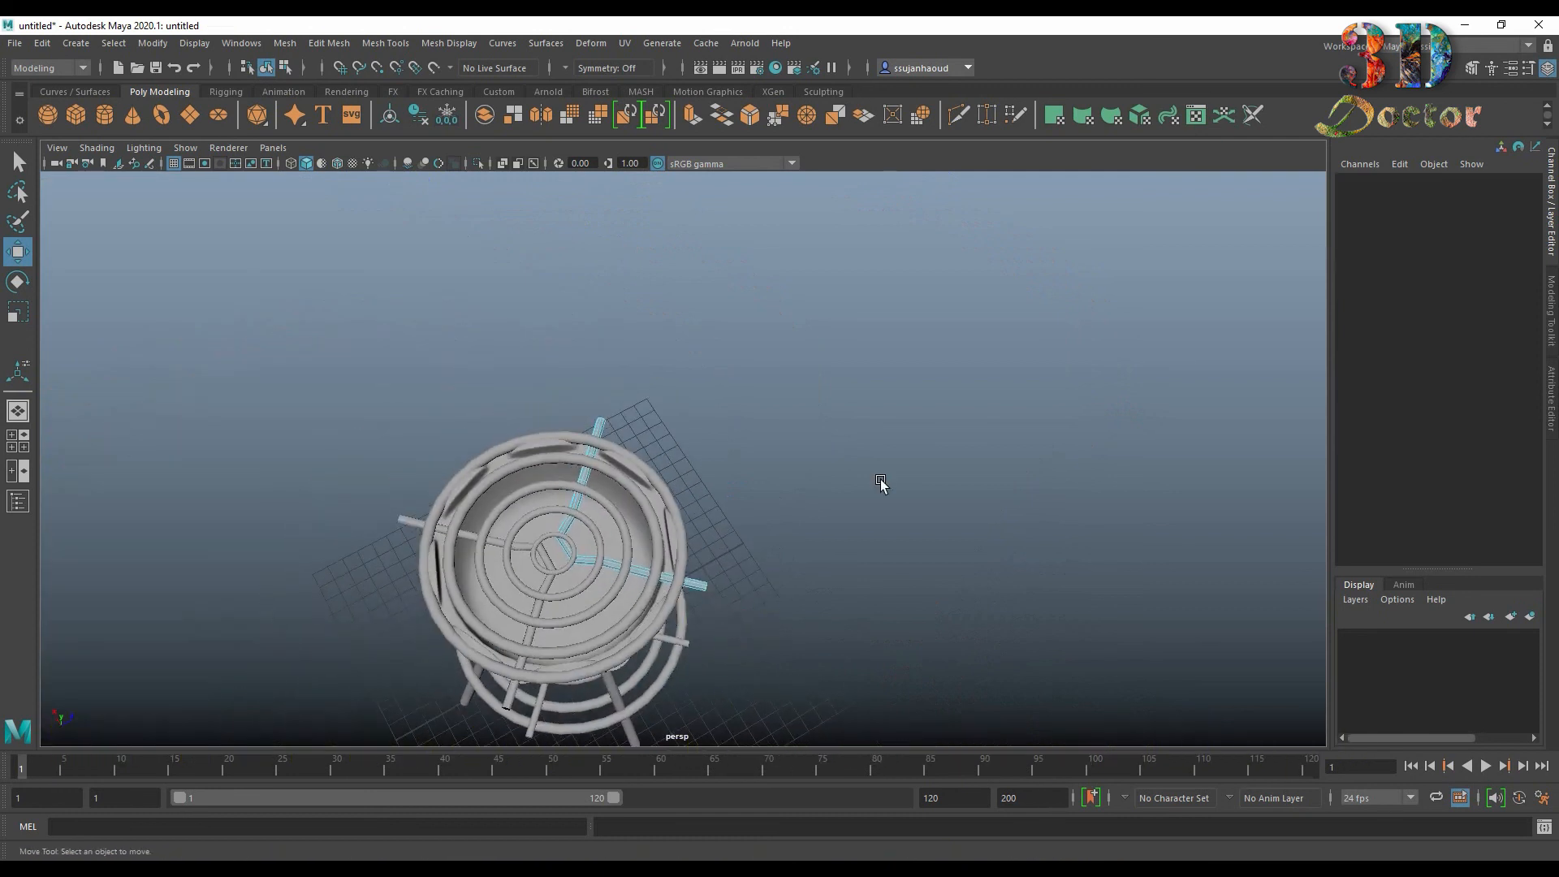
right_click(691, 415)
click(770, 390)
Step: Create a polygon cylinder at the origin and set its axis subdivisions to 8
alt+drag(863, 303, 760, 533)
alt+middle_drag(761, 533, 761, 537)
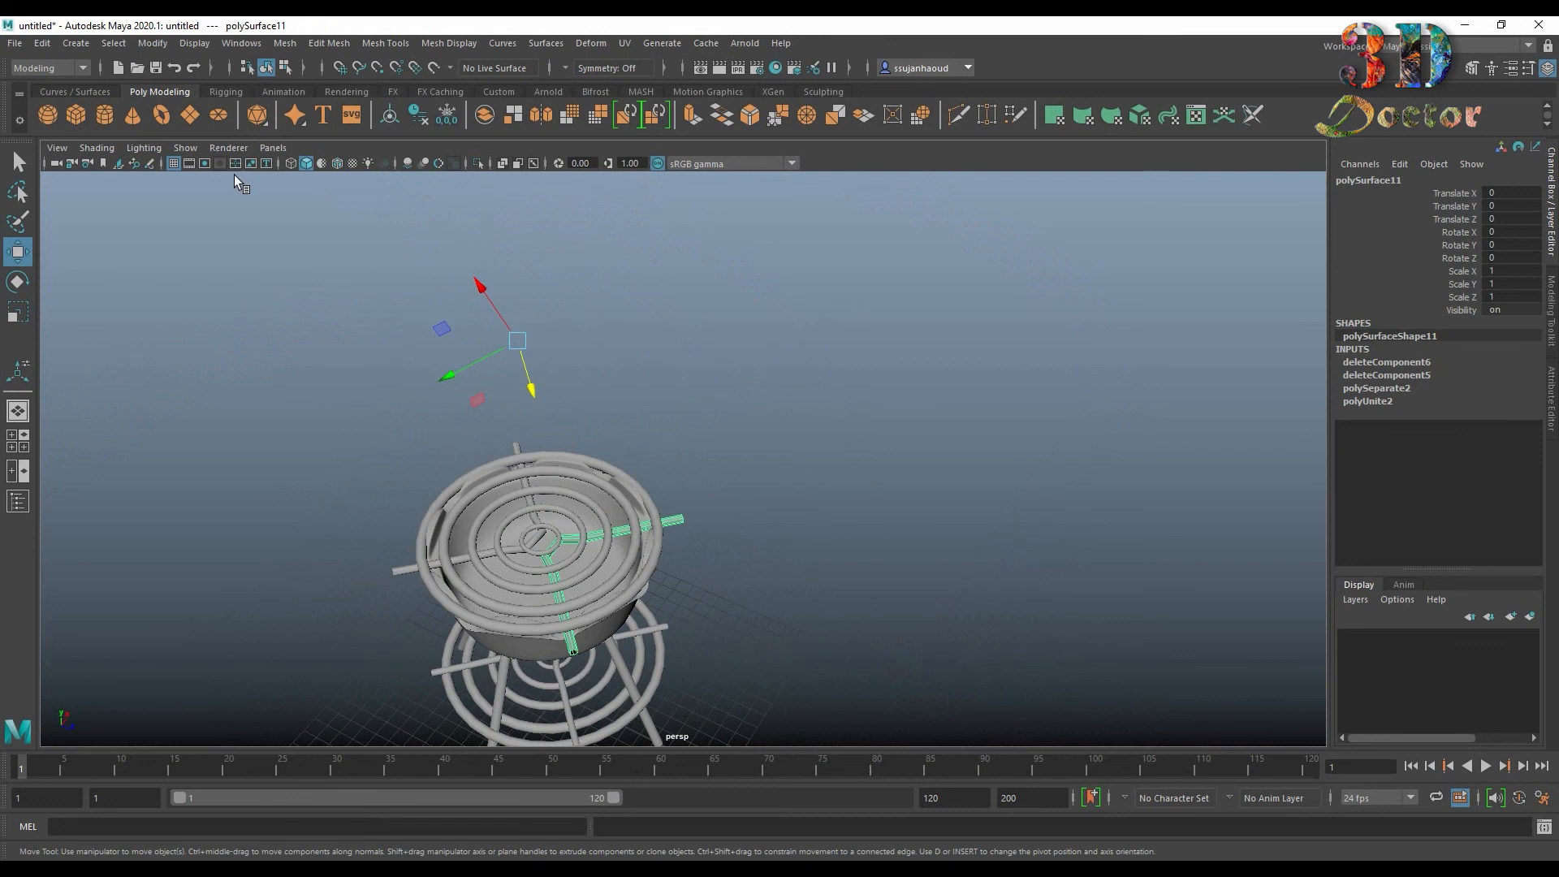
click(104, 115)
mouse_move(814, 479)
alt+mouse_down()
mouse_move(814, 557)
mouse_move(762, 626)
mouse_move(769, 546)
mouse_move(826, 487)
alt+mouse_up()
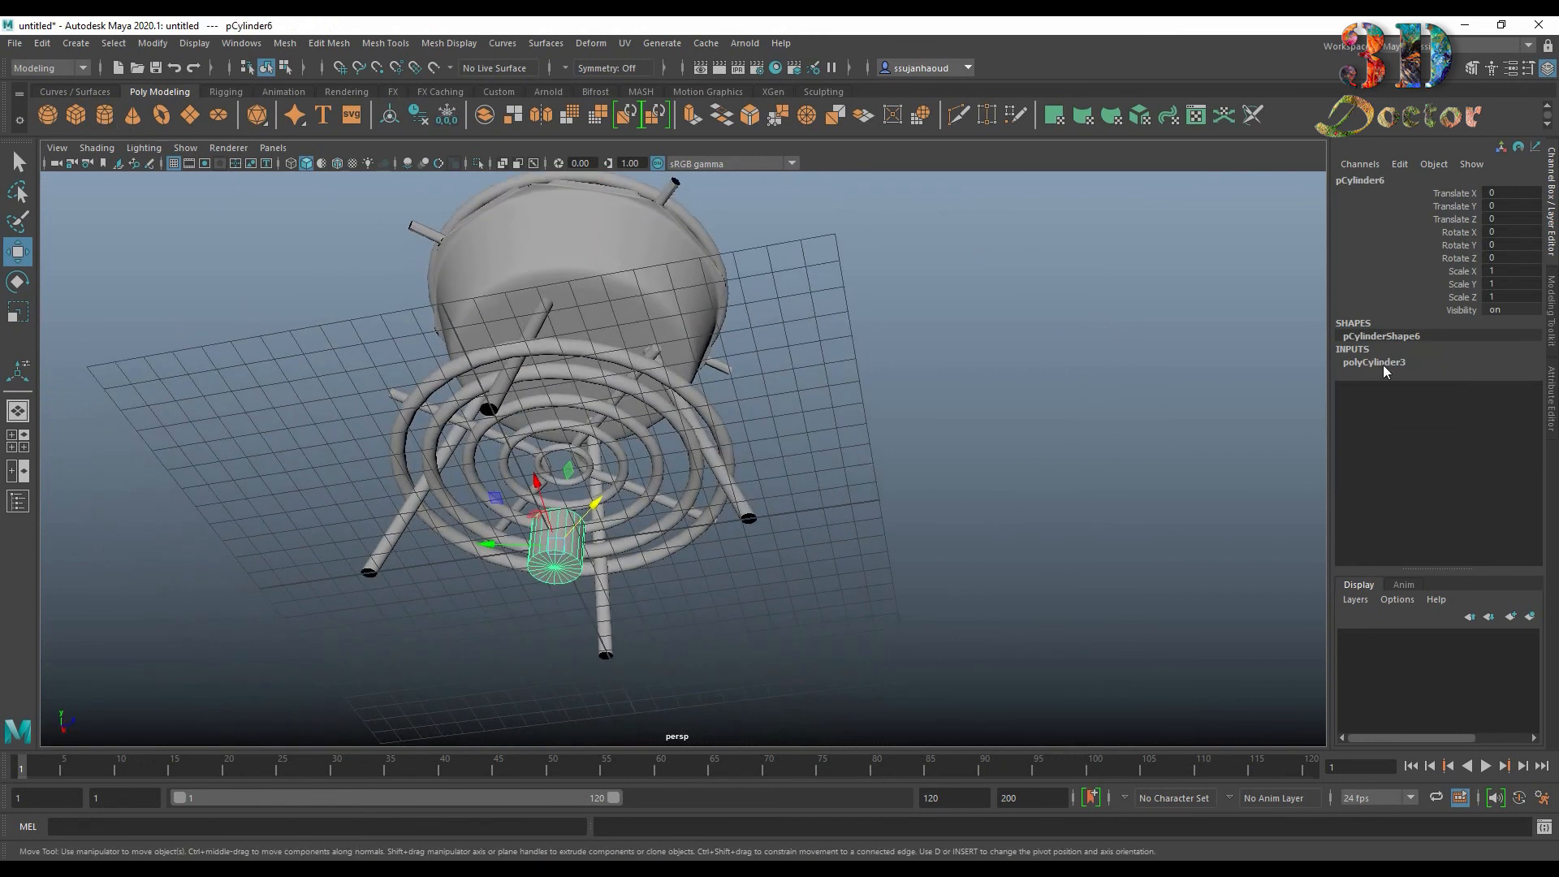
click(1388, 362)
click(1445, 400)
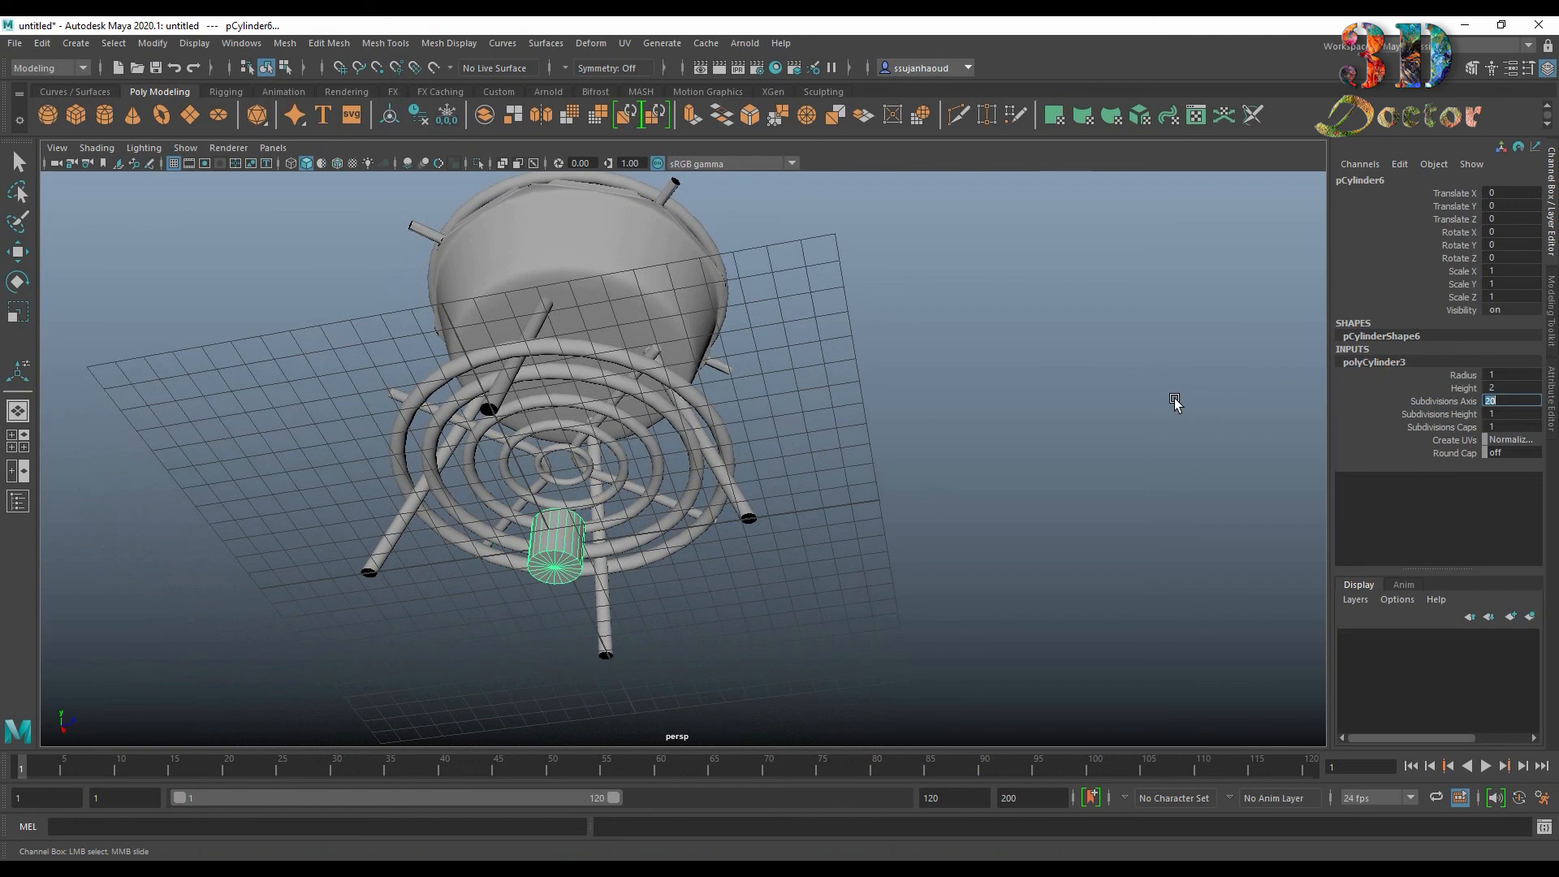
key(w)
click(1148, 412)
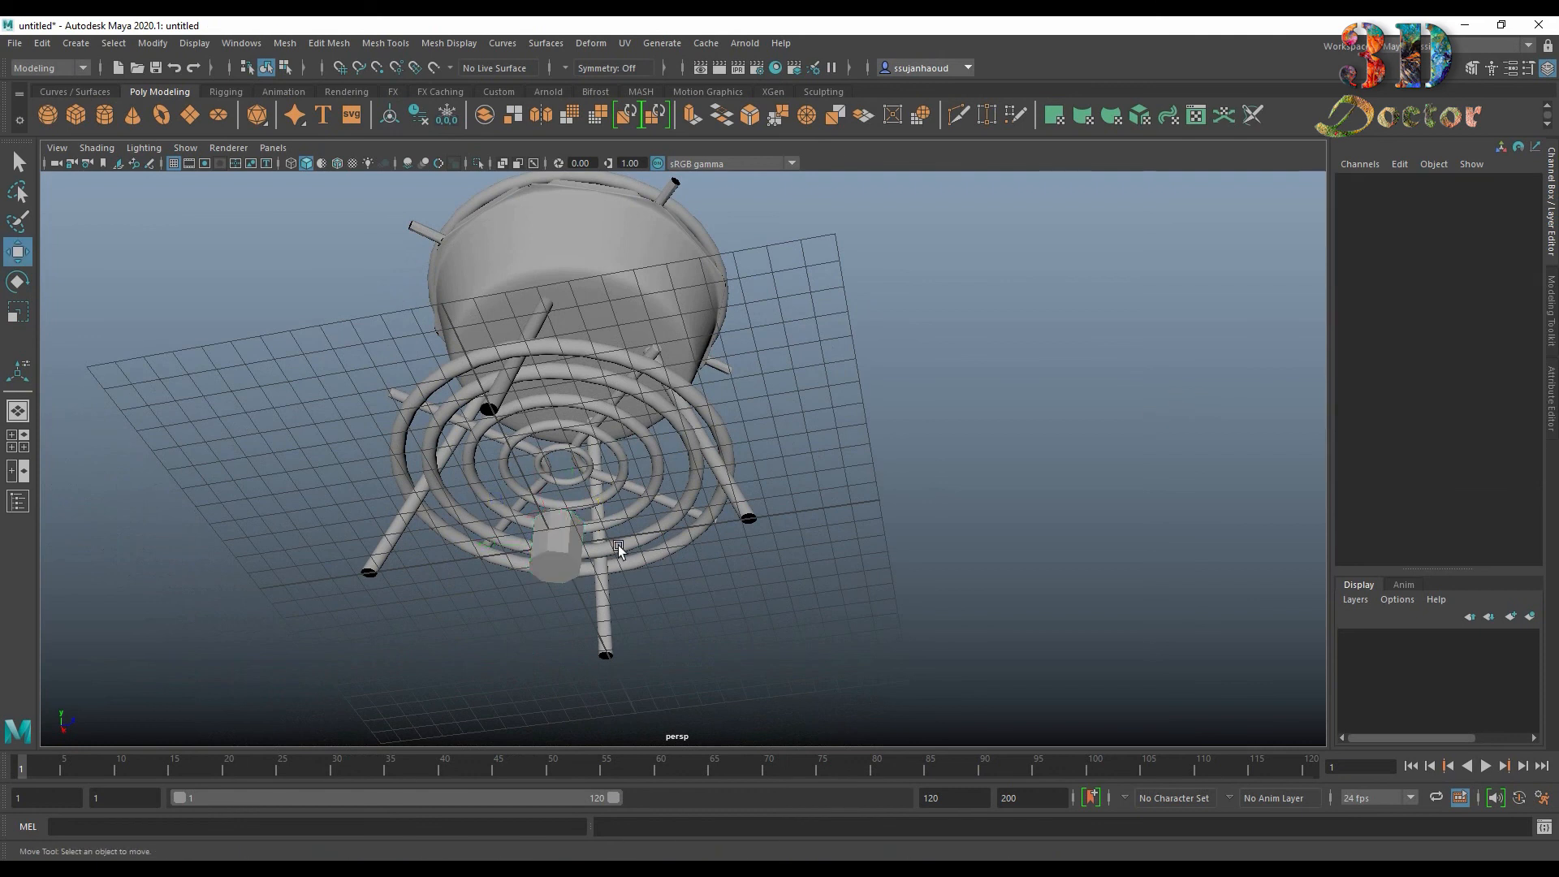
Step: Place the cylinder's pivot at the centre of its upper cap and scale it up uniformly to about 2.457
click(563, 543)
key(r)
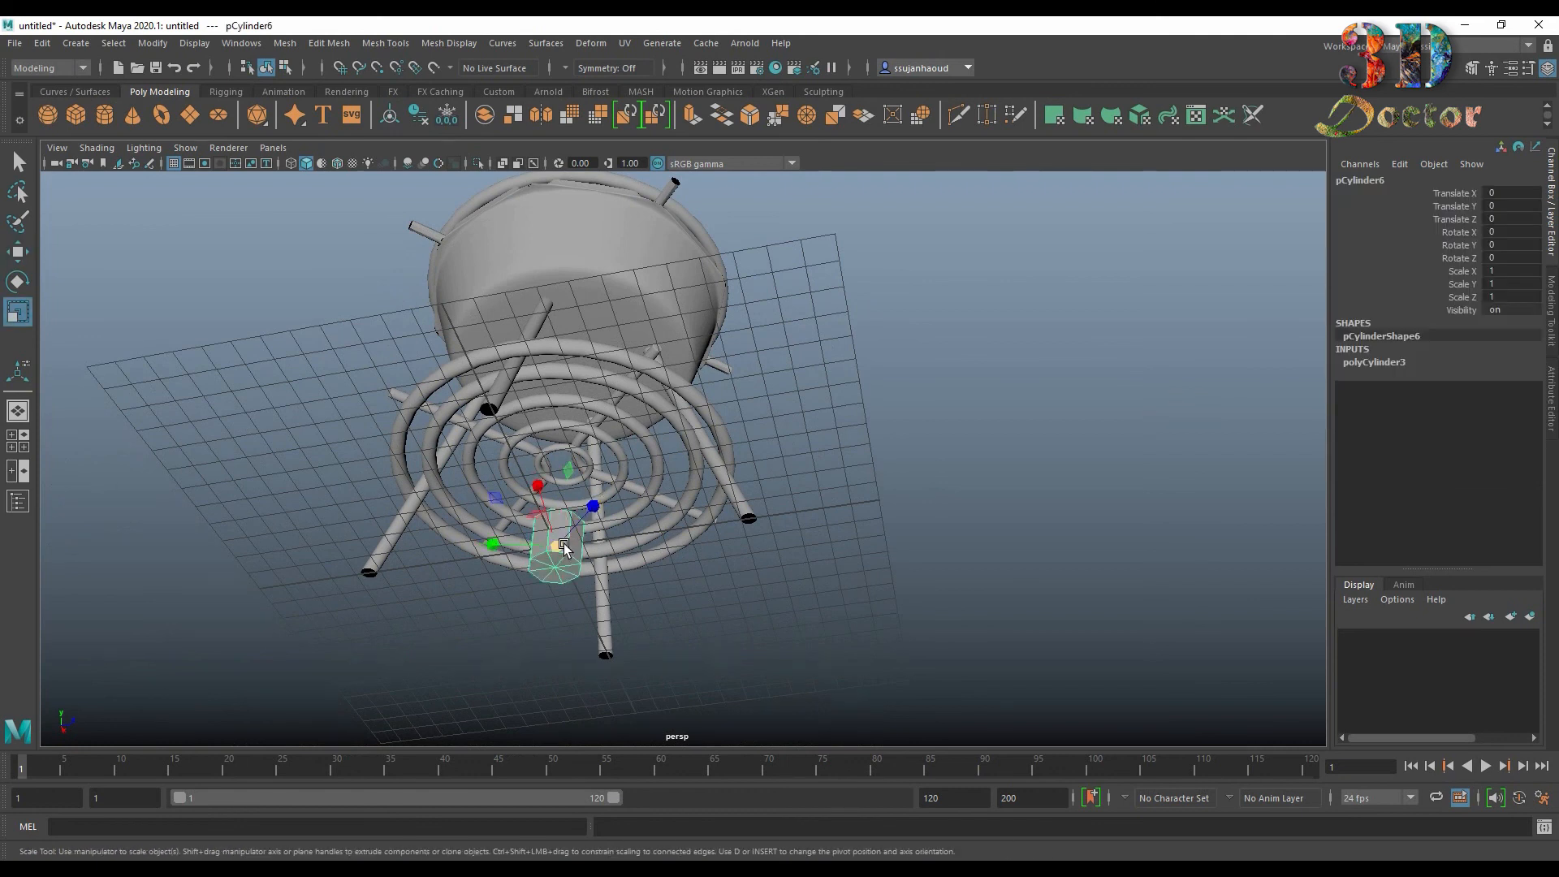
alt+drag(564, 543, 612, 629)
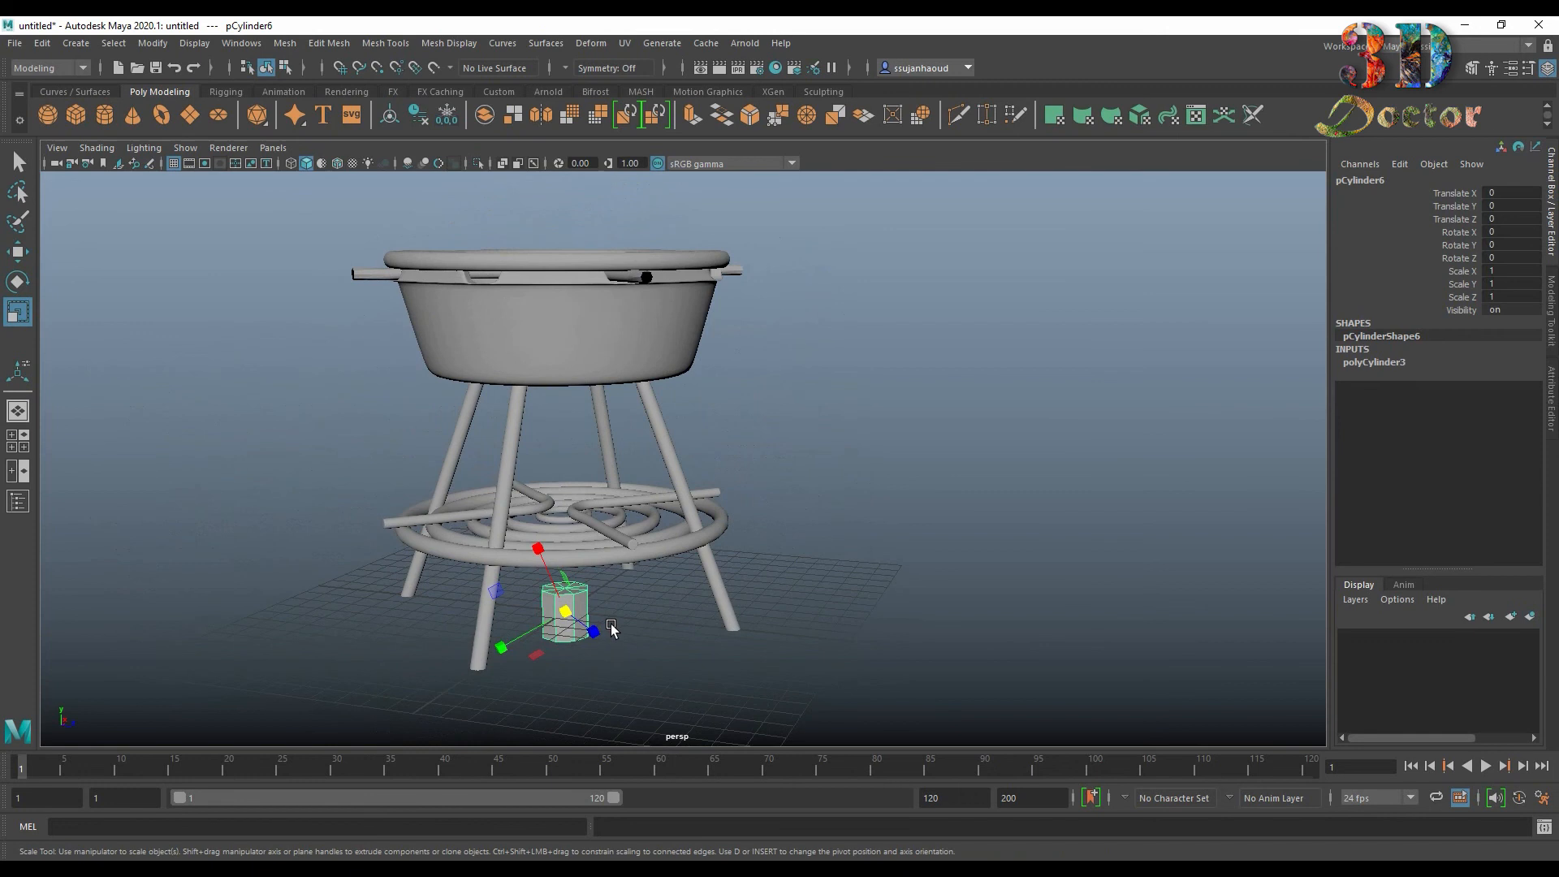
scroll(609, 630, up, 5)
alt+middle_drag(573, 652, 657, 444)
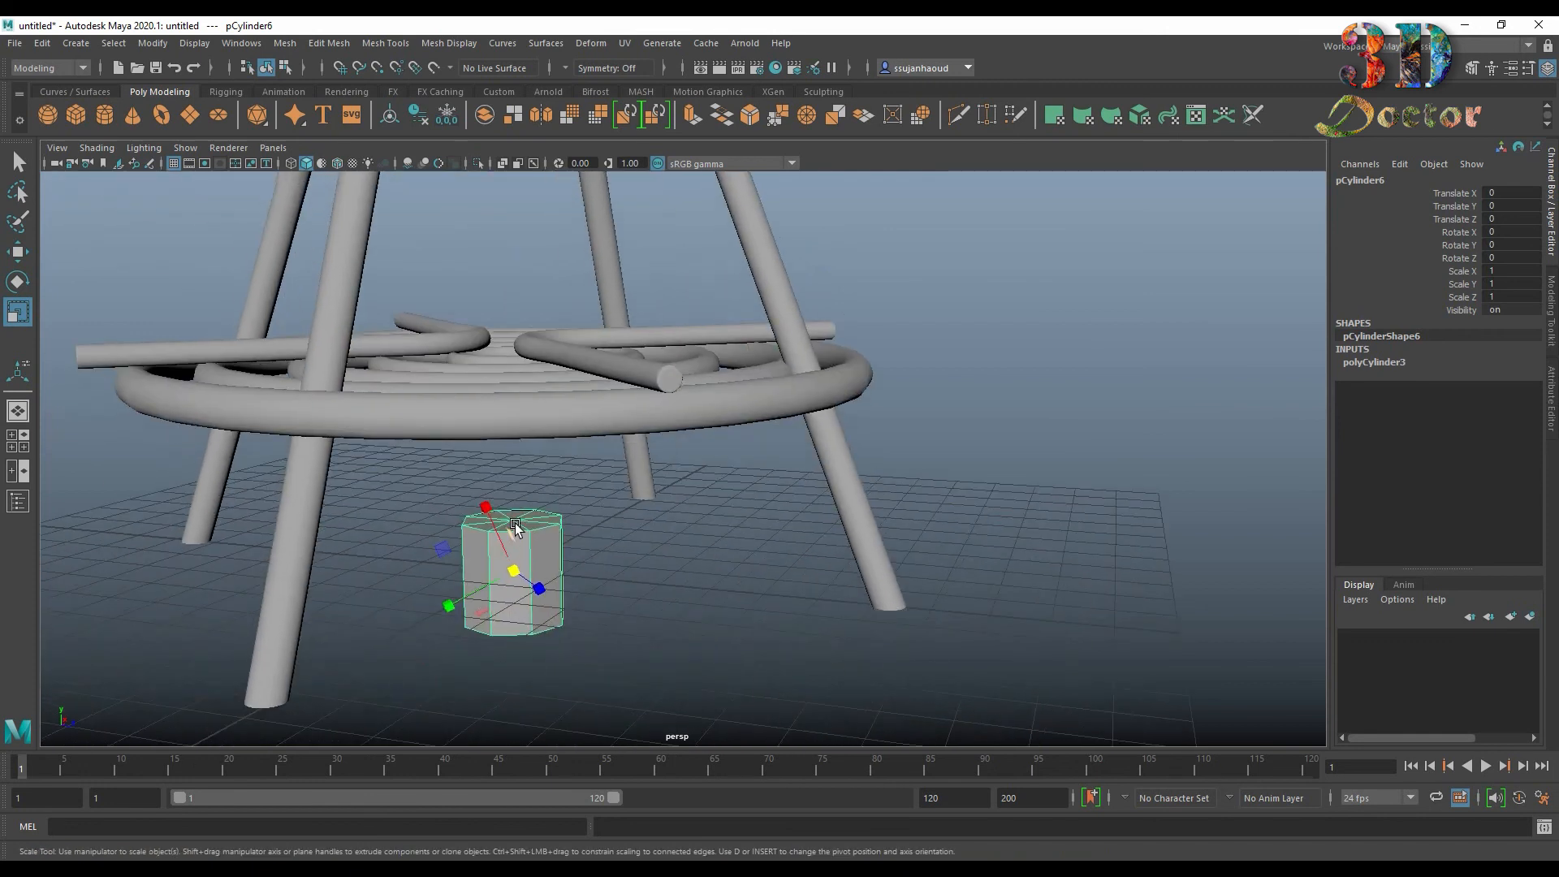
scroll(515, 526, up, 2)
key(d)
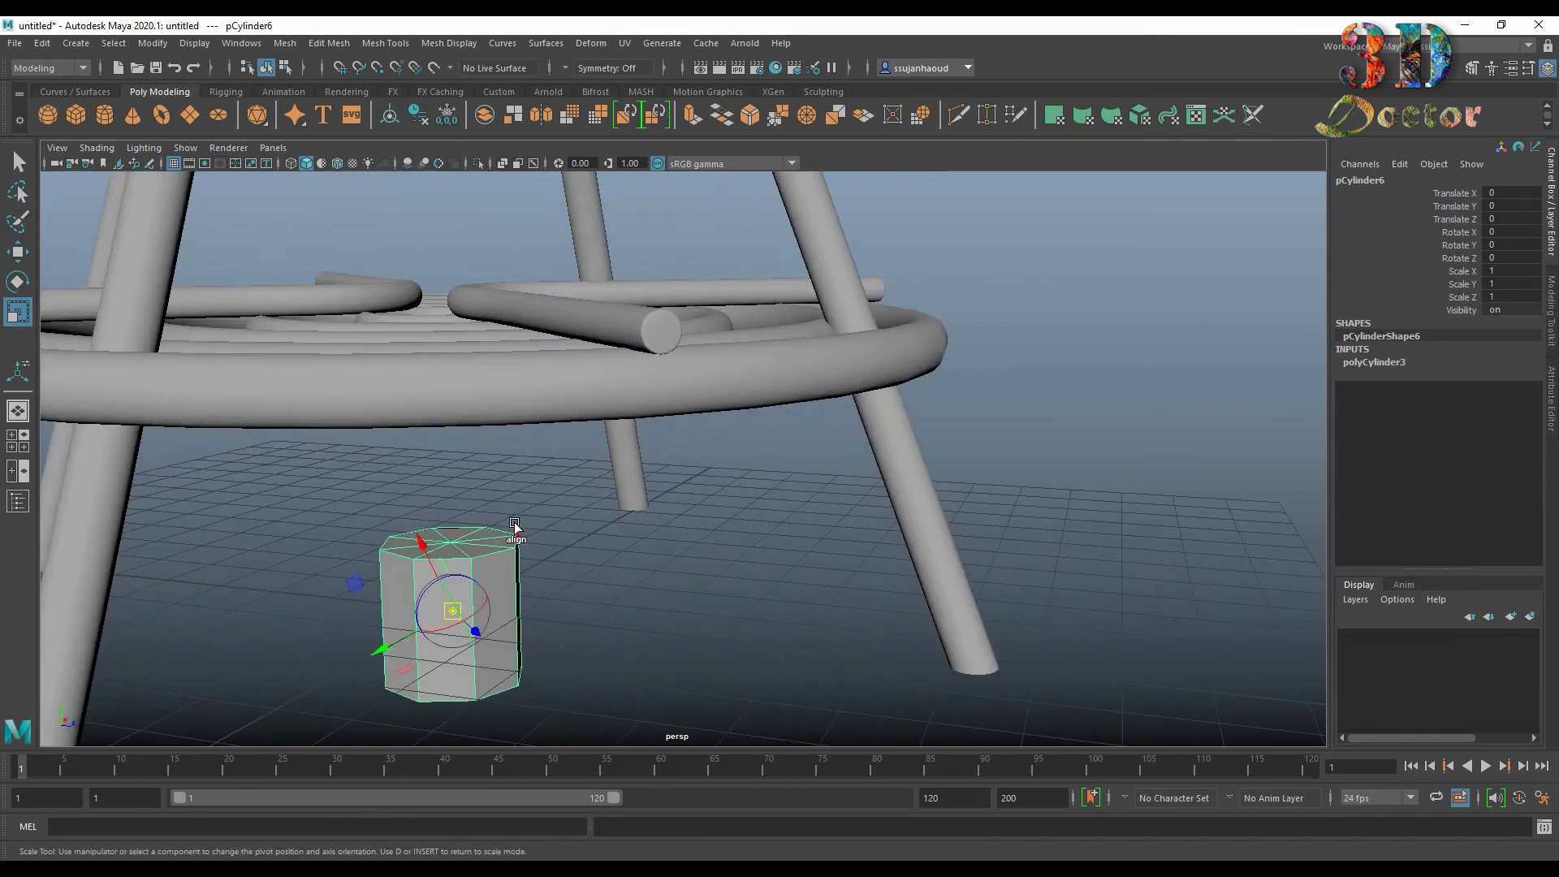
click(451, 544)
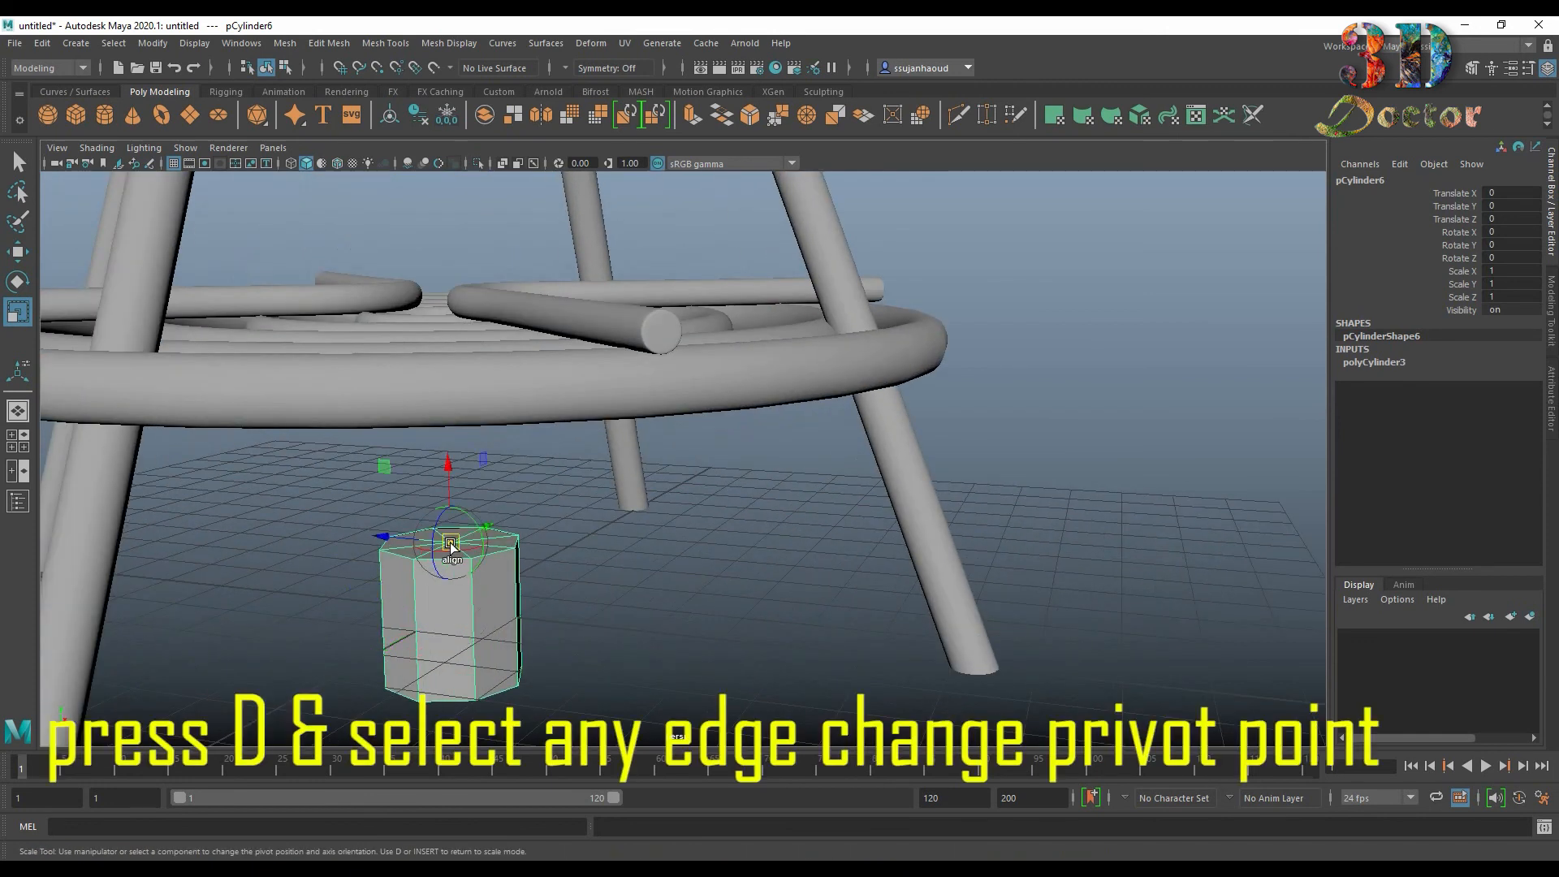
key(d)
drag(451, 544, 688, 526)
scroll(688, 526, down, 5)
mouse_move(553, 598)
alt+mouse_down()
mouse_move(612, 584)
mouse_move(545, 594)
alt+mouse_up()
Step: Rotate the cylinder to 90 degrees about X so it lies horizontally
drag(575, 457, 610, 444)
key(e)
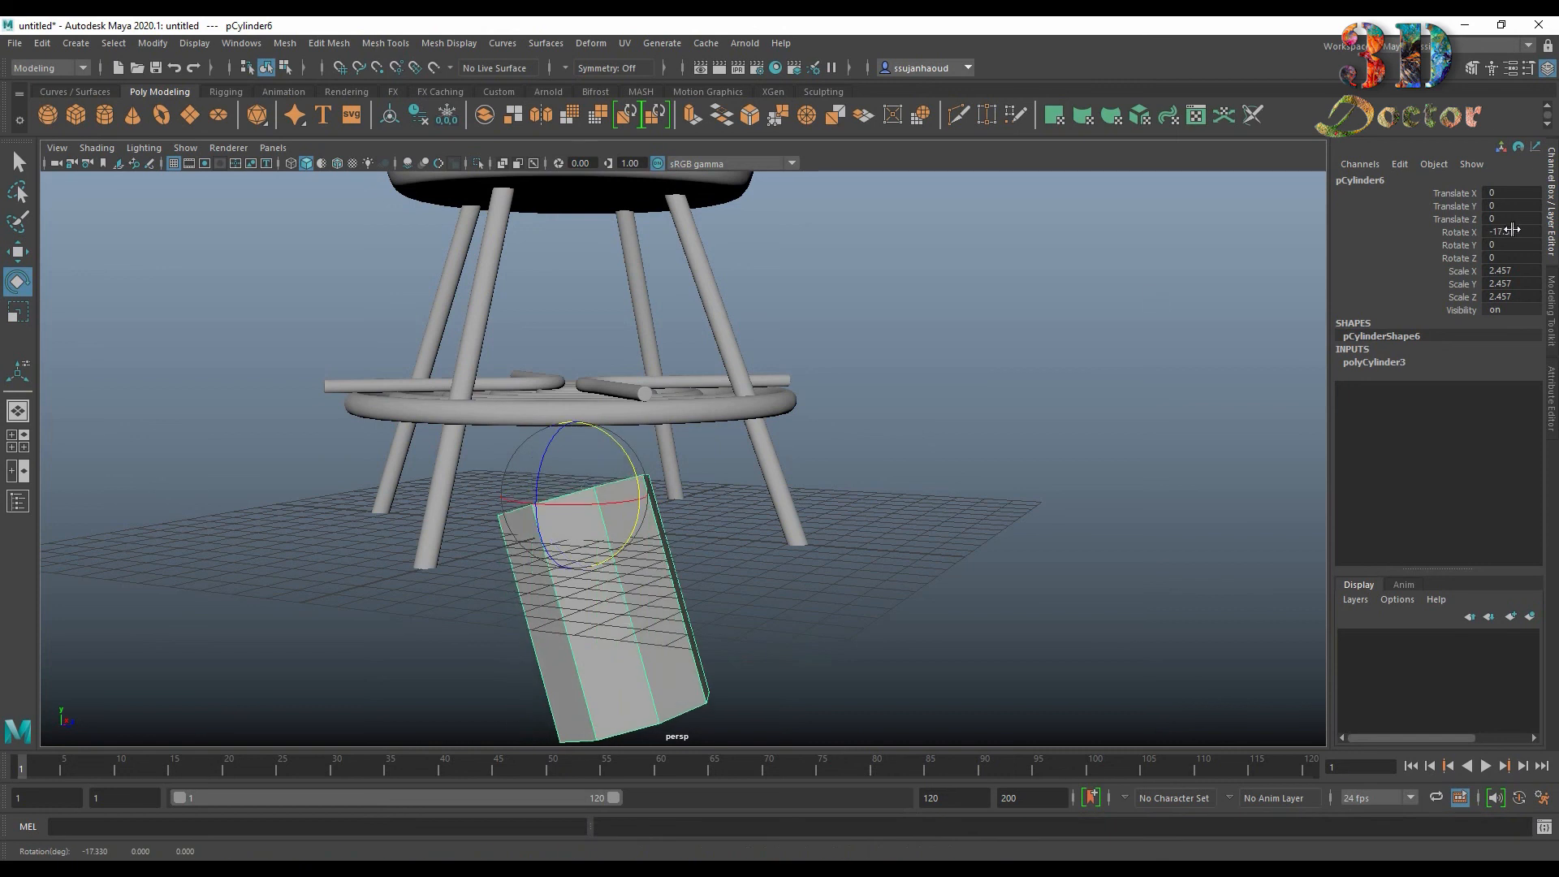
click(1511, 230)
text(90)
key(Return)
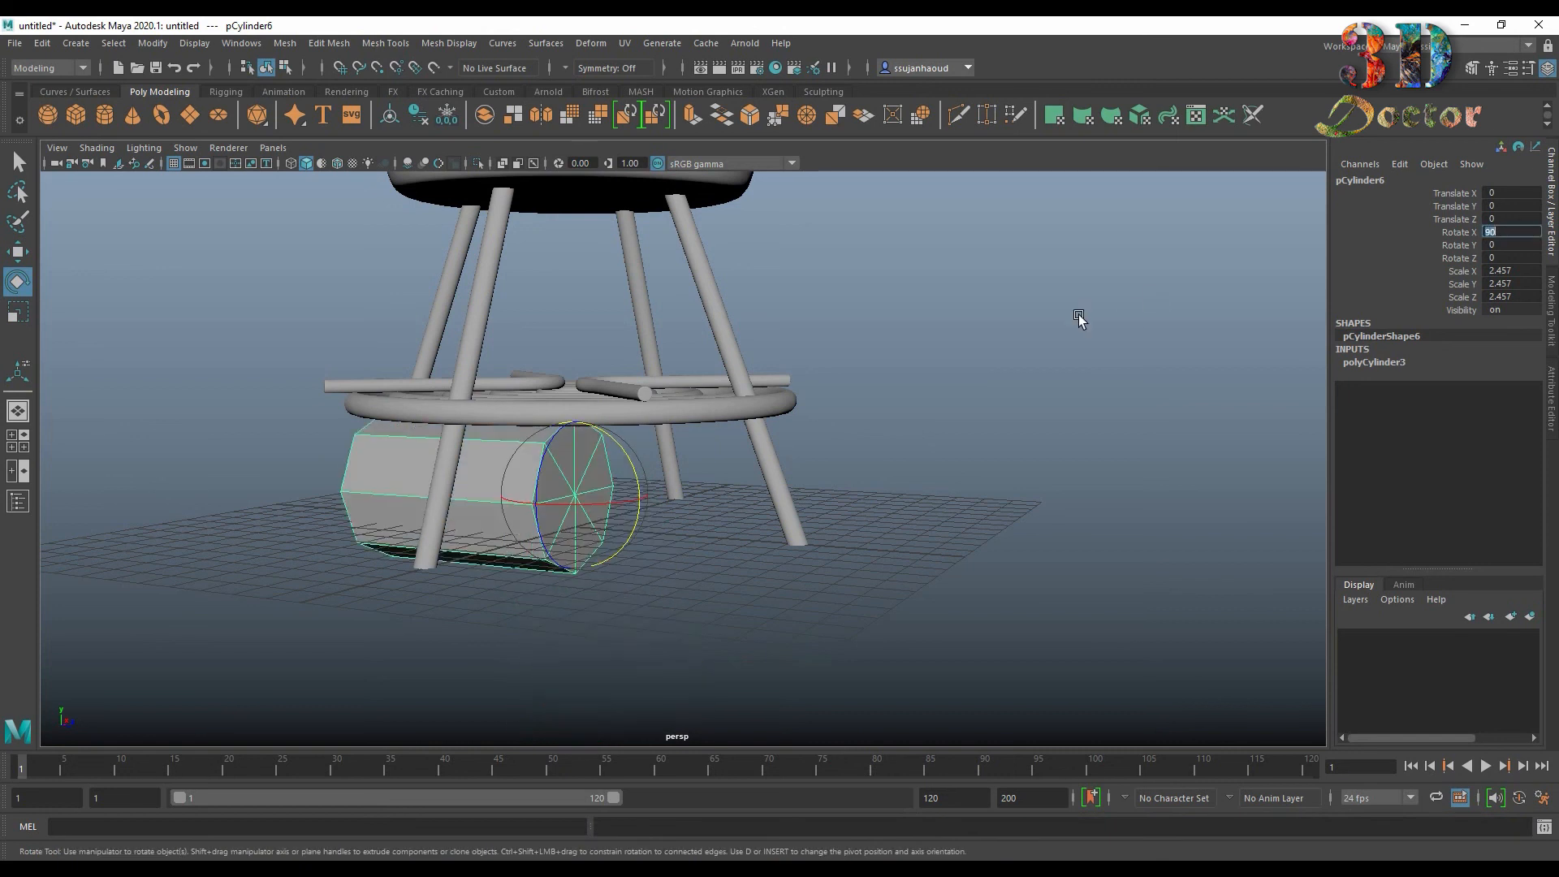
click(1074, 323)
Step: Raise the cylinder to about 12.875 in Y at rim height and move it outside the bowl to about -7.15 in Z
scroll(637, 535, down, 5)
alt+middle_drag(632, 491, 675, 652)
alt+drag(675, 652, 634, 638)
click(634, 638)
key(w)
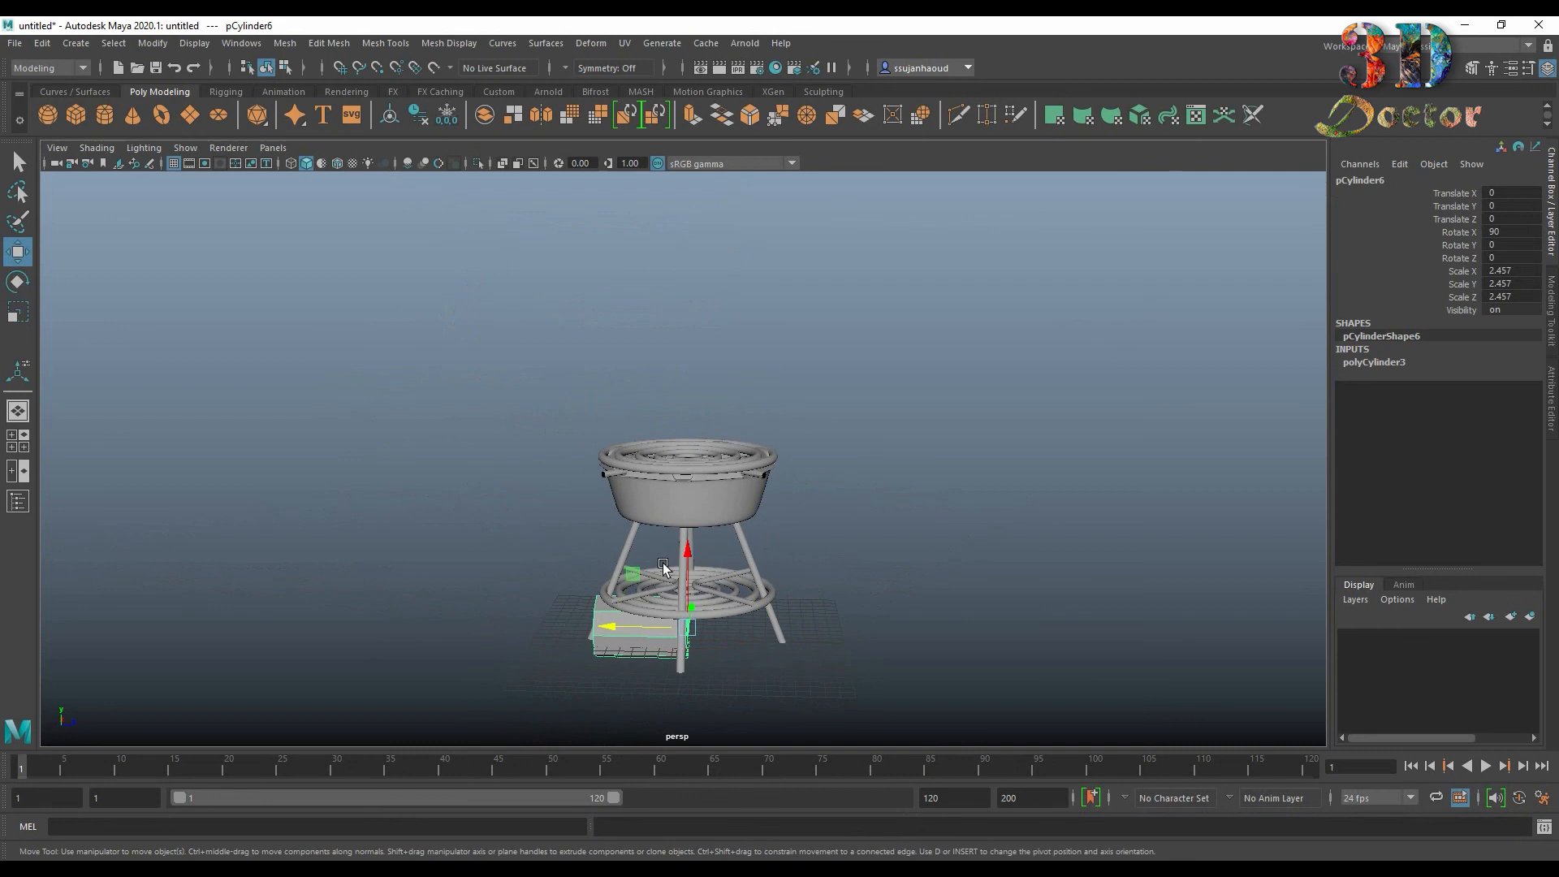
middle_drag(664, 568, 667, 383)
alt+drag(673, 501, 662, 547)
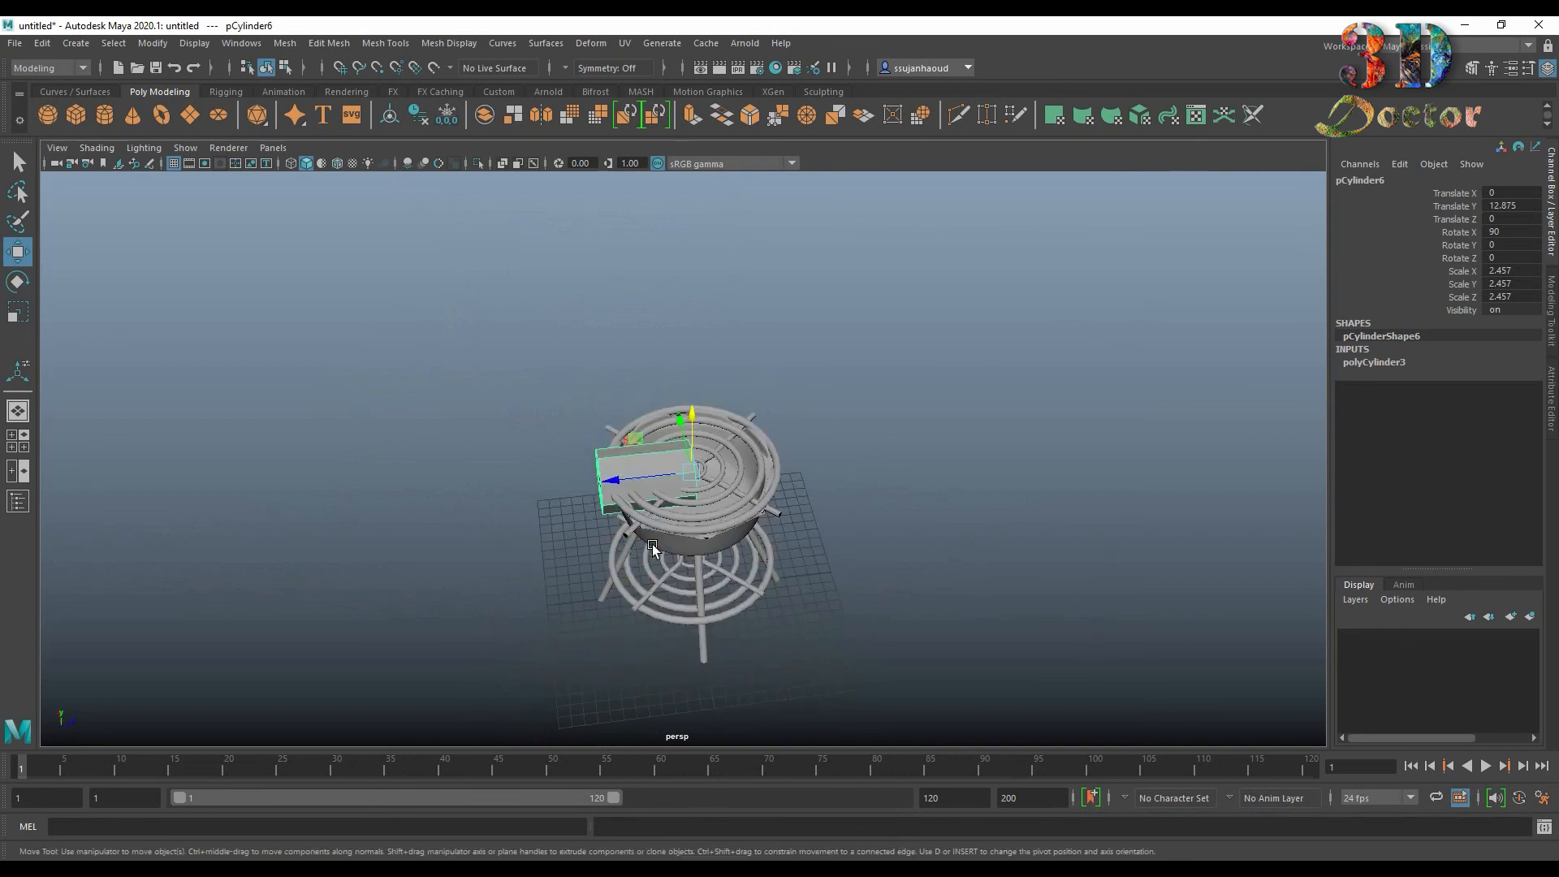
alt+middle_drag(662, 547, 554, 503)
scroll(823, 542, up, 5)
drag(689, 531, 452, 547)
Step: Scale the cylinder beside the rim down uniformly to about 0.468
scroll(453, 547, up, 3)
alt+middle_drag(421, 561, 624, 526)
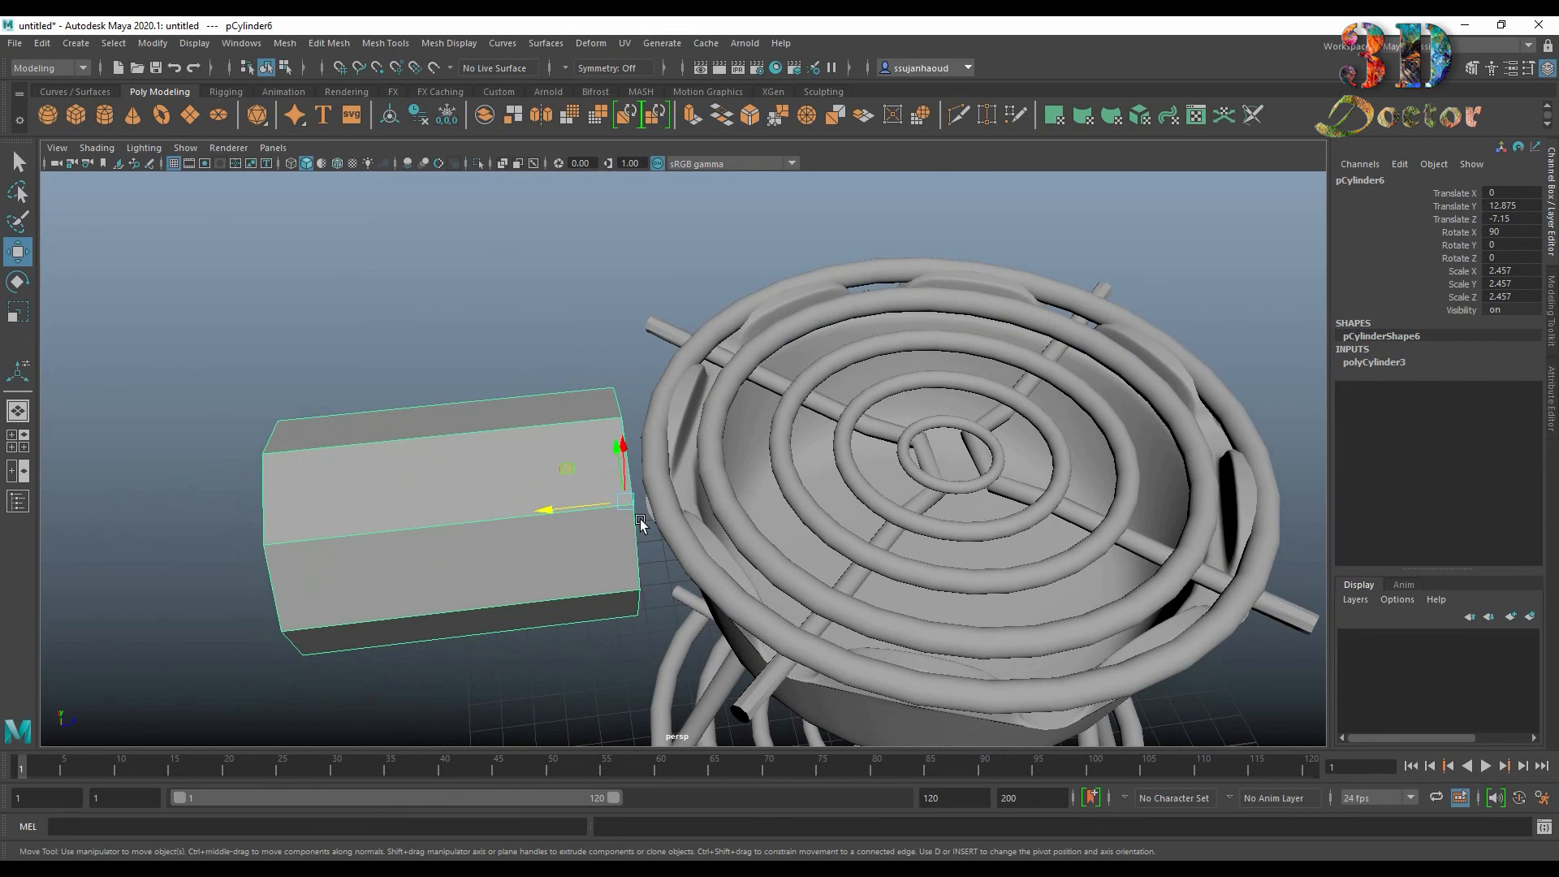
key(r)
drag(617, 504, 636, 418)
scroll(681, 451, up, 3)
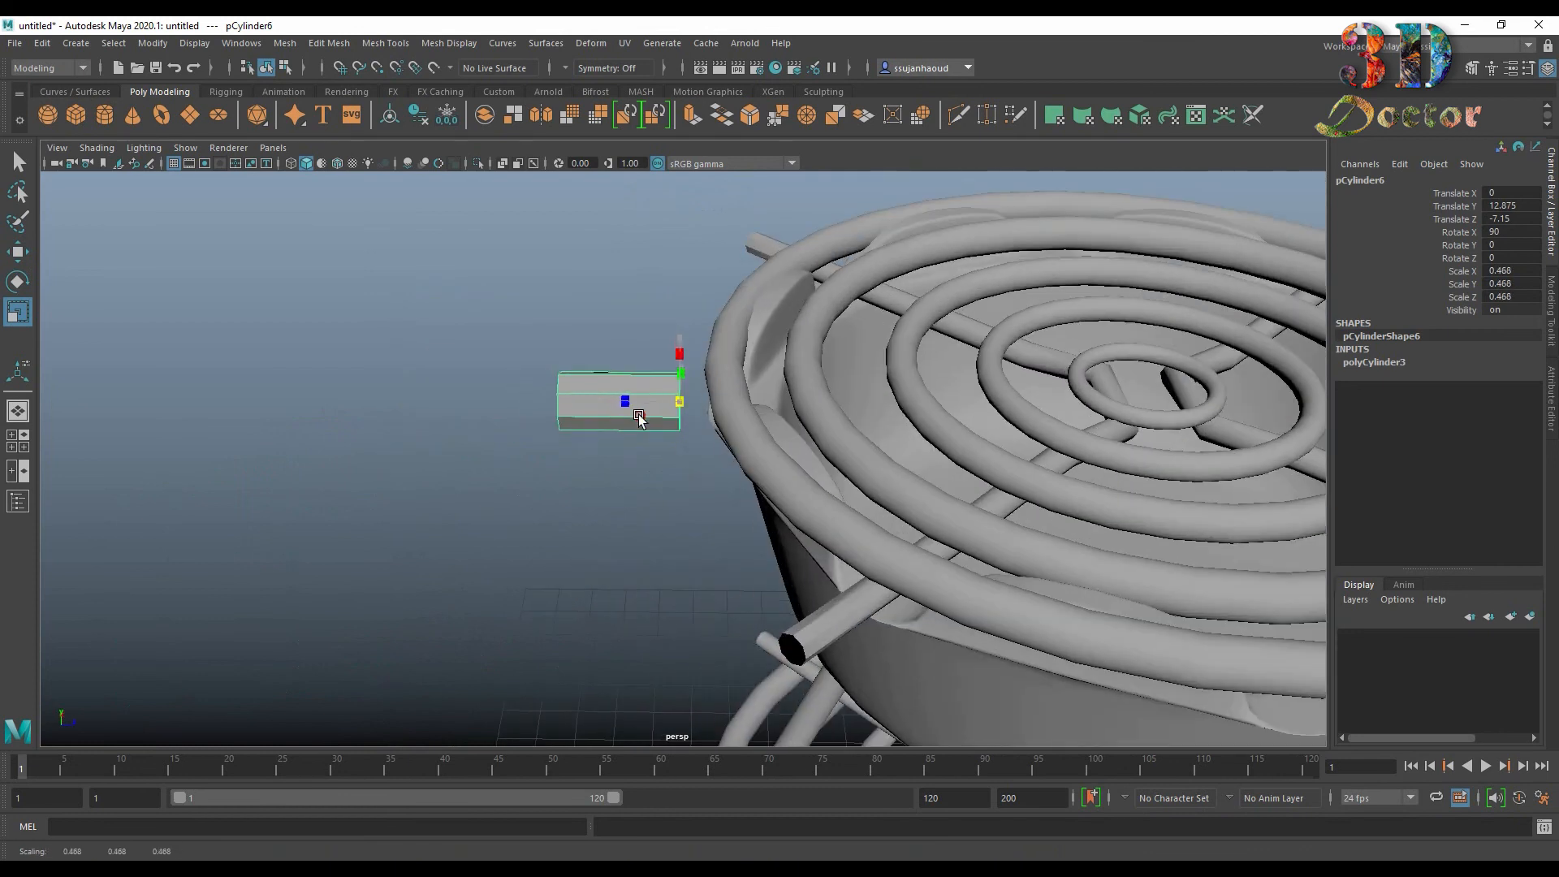
scroll(637, 419, up, 5)
Step: Move the small cylinder farther away from the rim to about -9.766 in Z
alt+drag(779, 377, 689, 410)
alt+middle_drag(688, 410, 912, 596)
key(w)
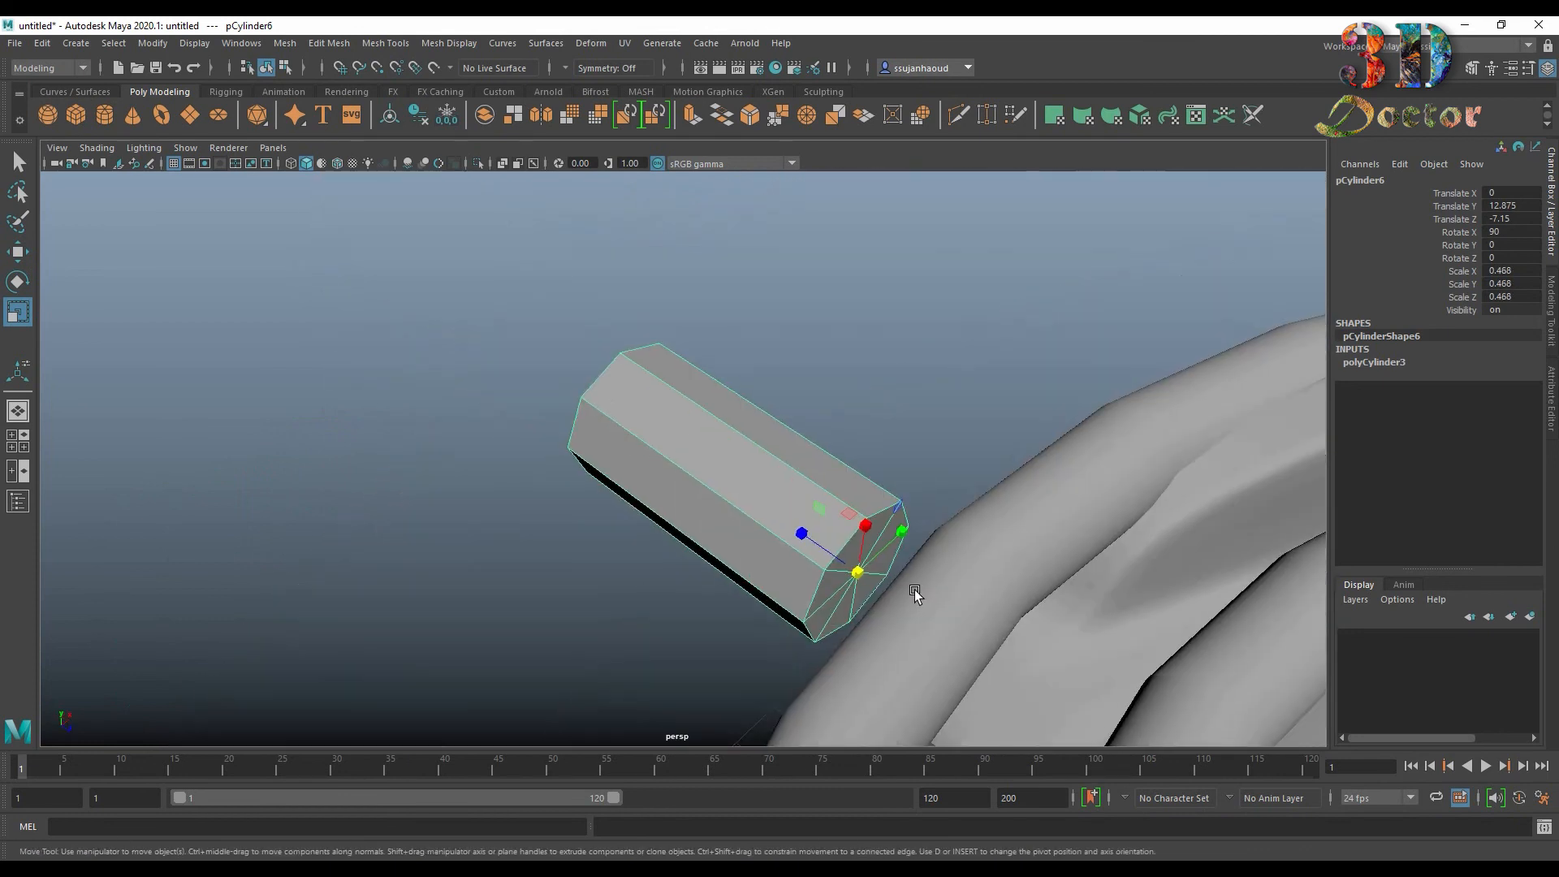
drag(787, 526, 489, 318)
scroll(605, 440, down, 6)
alt+drag(623, 465, 716, 563)
scroll(715, 563, up, 3)
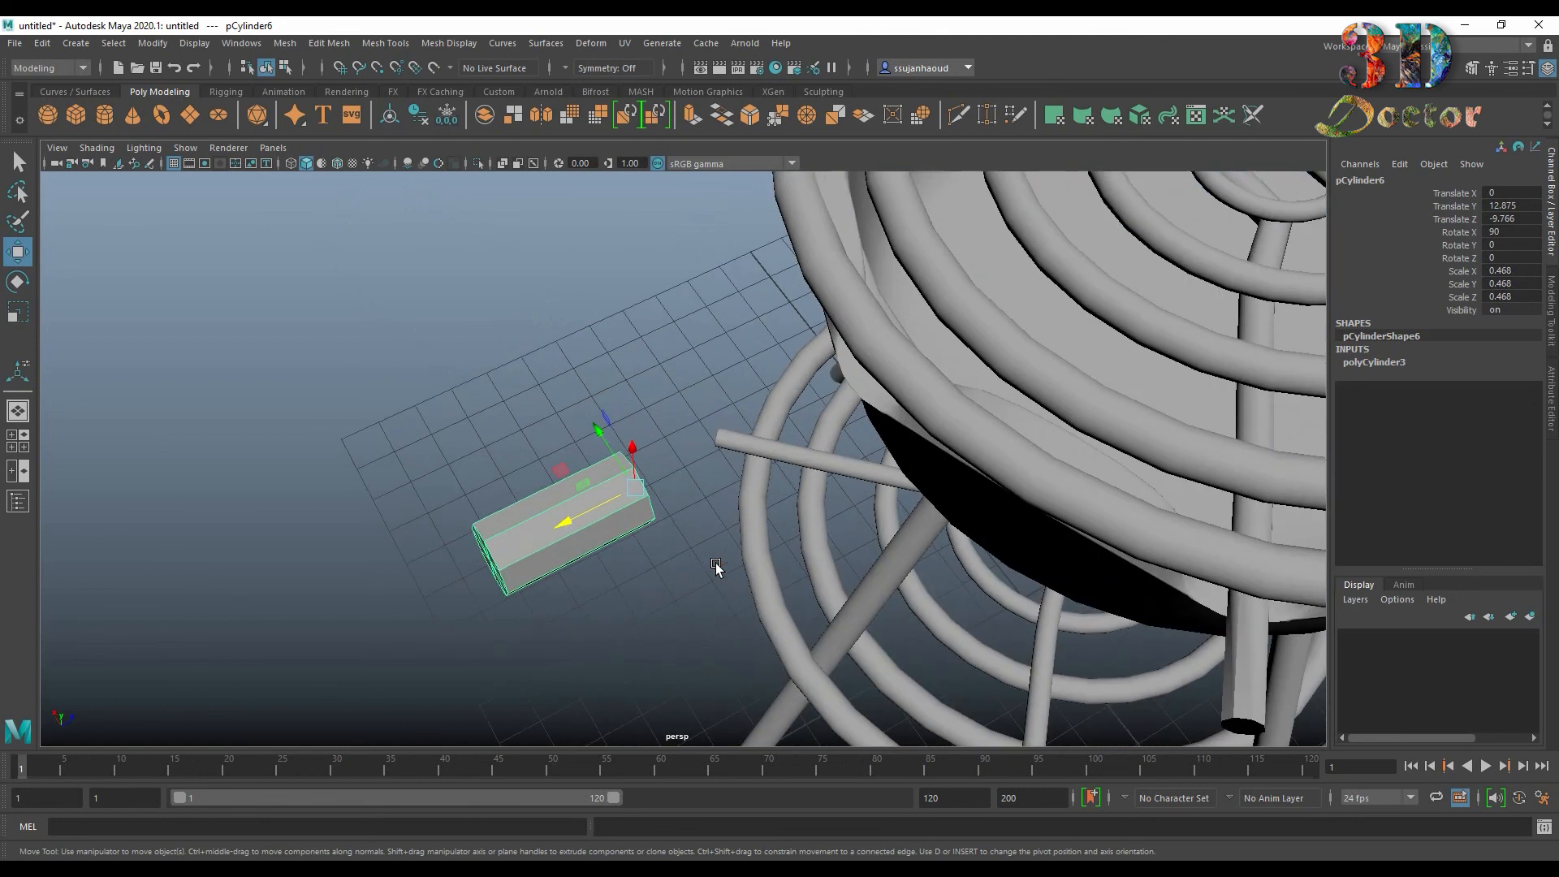
Step: Extrude the cylinder's bowl-facing end cap, shrink it toward its centre, and delete the inner faces to open a hole
key(r)
click(566, 523)
alt+drag(641, 521, 615, 467)
scroll(614, 467, up, 4)
right_drag(518, 394, 513, 349)
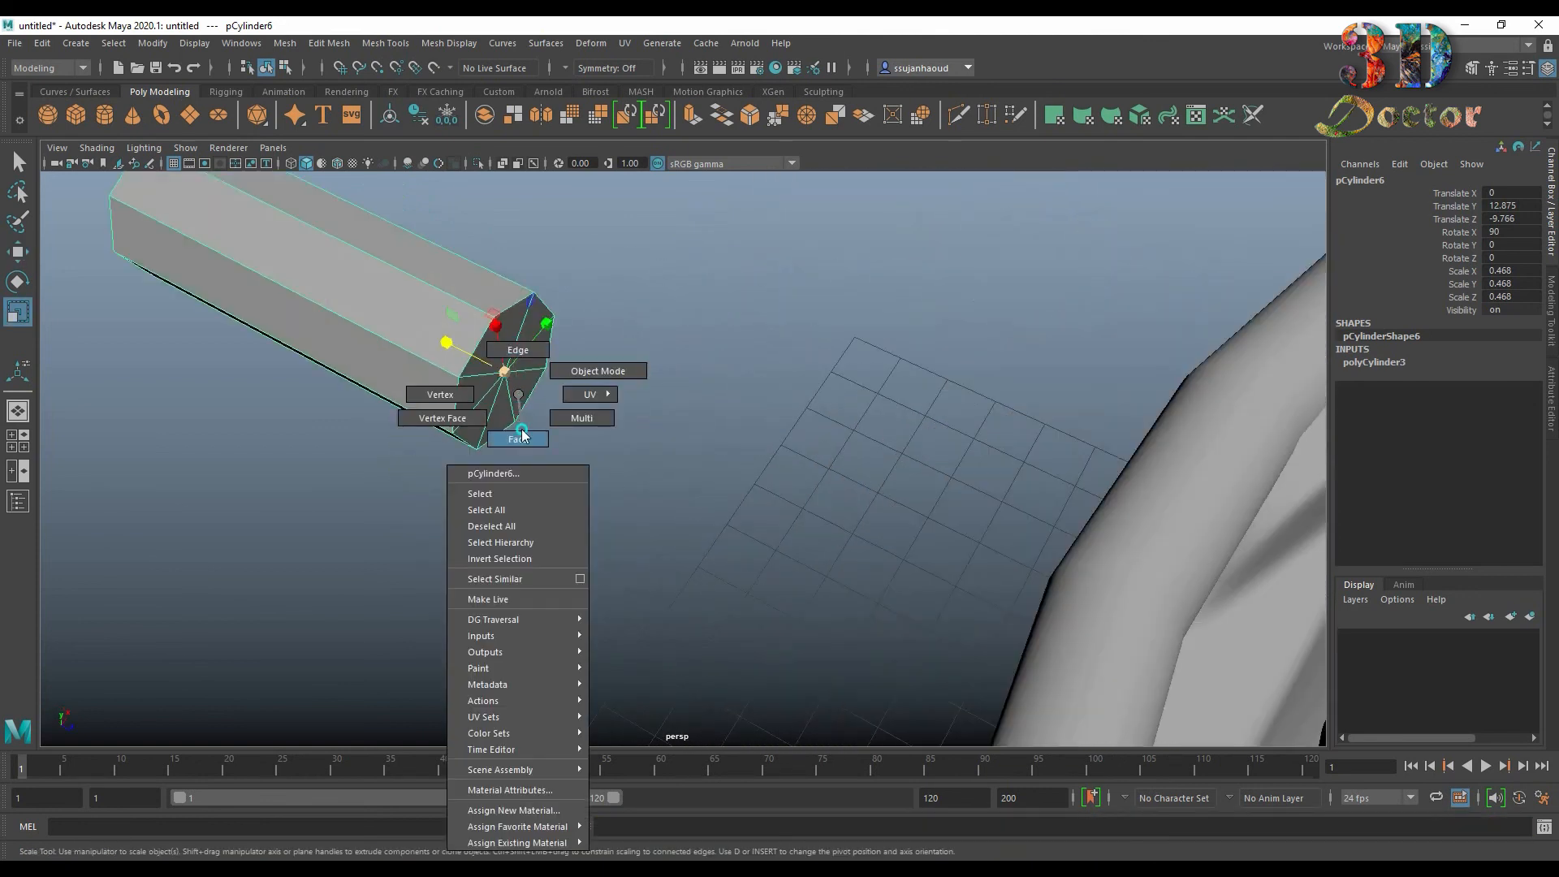
right_drag(522, 436, 522, 436)
click(513, 333)
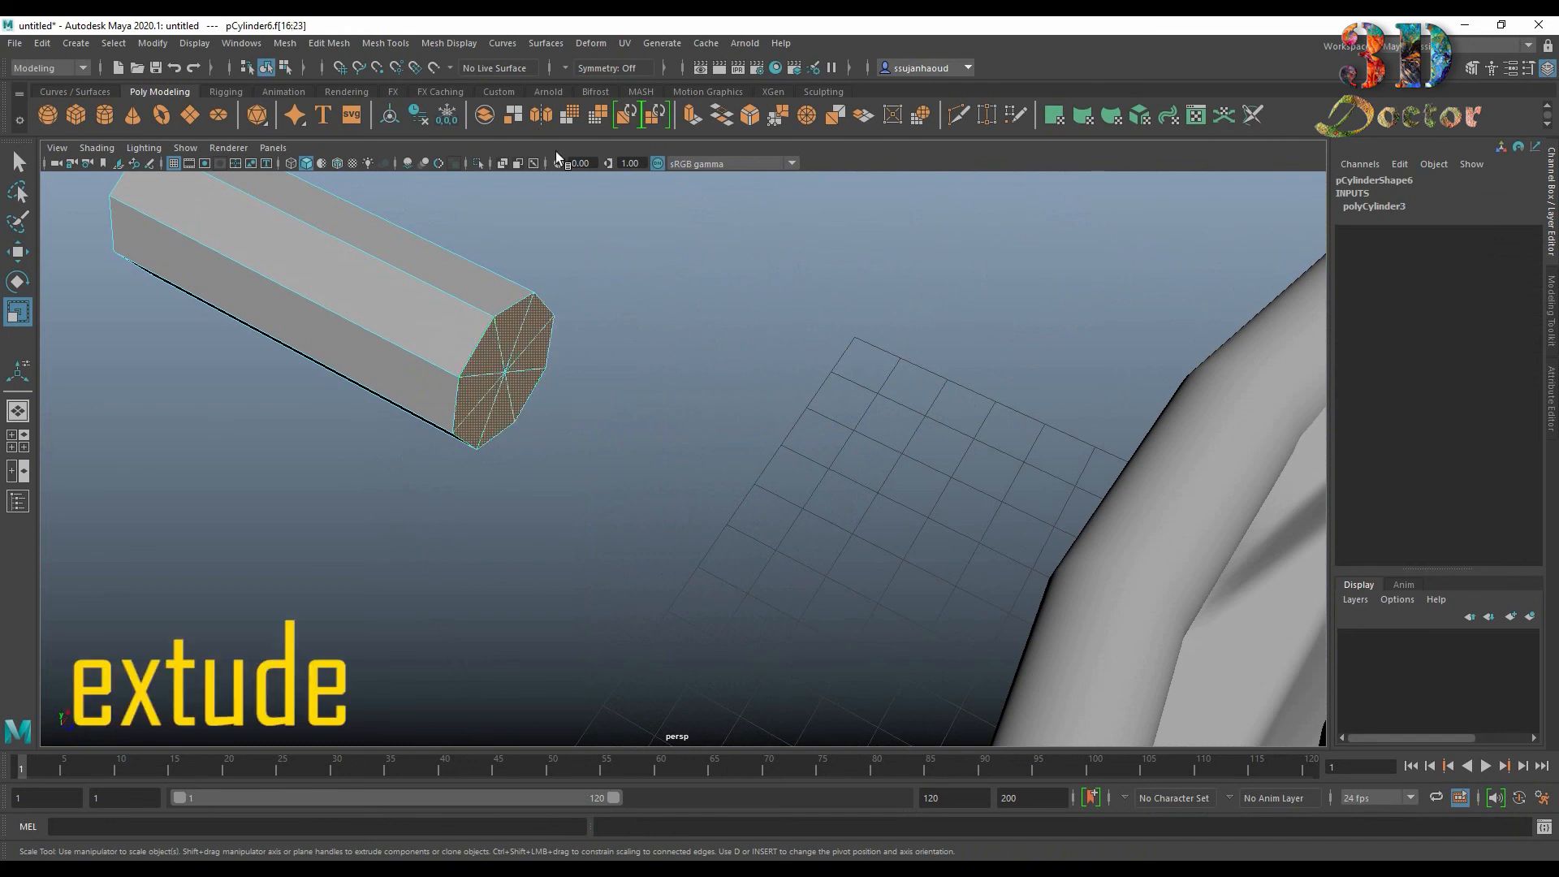
click(690, 116)
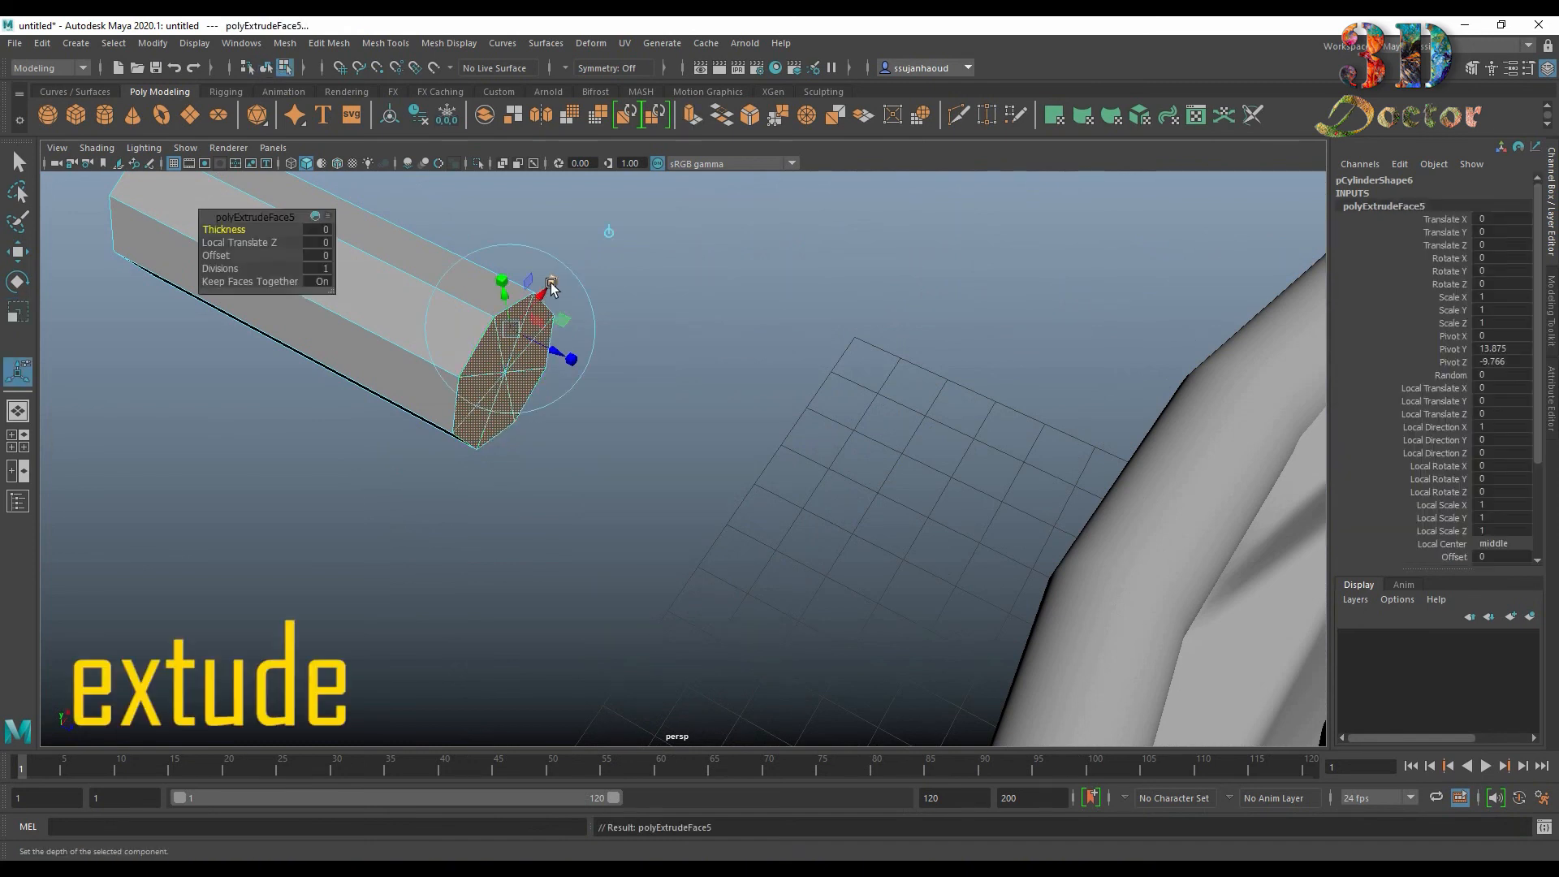
drag(511, 328, 491, 335)
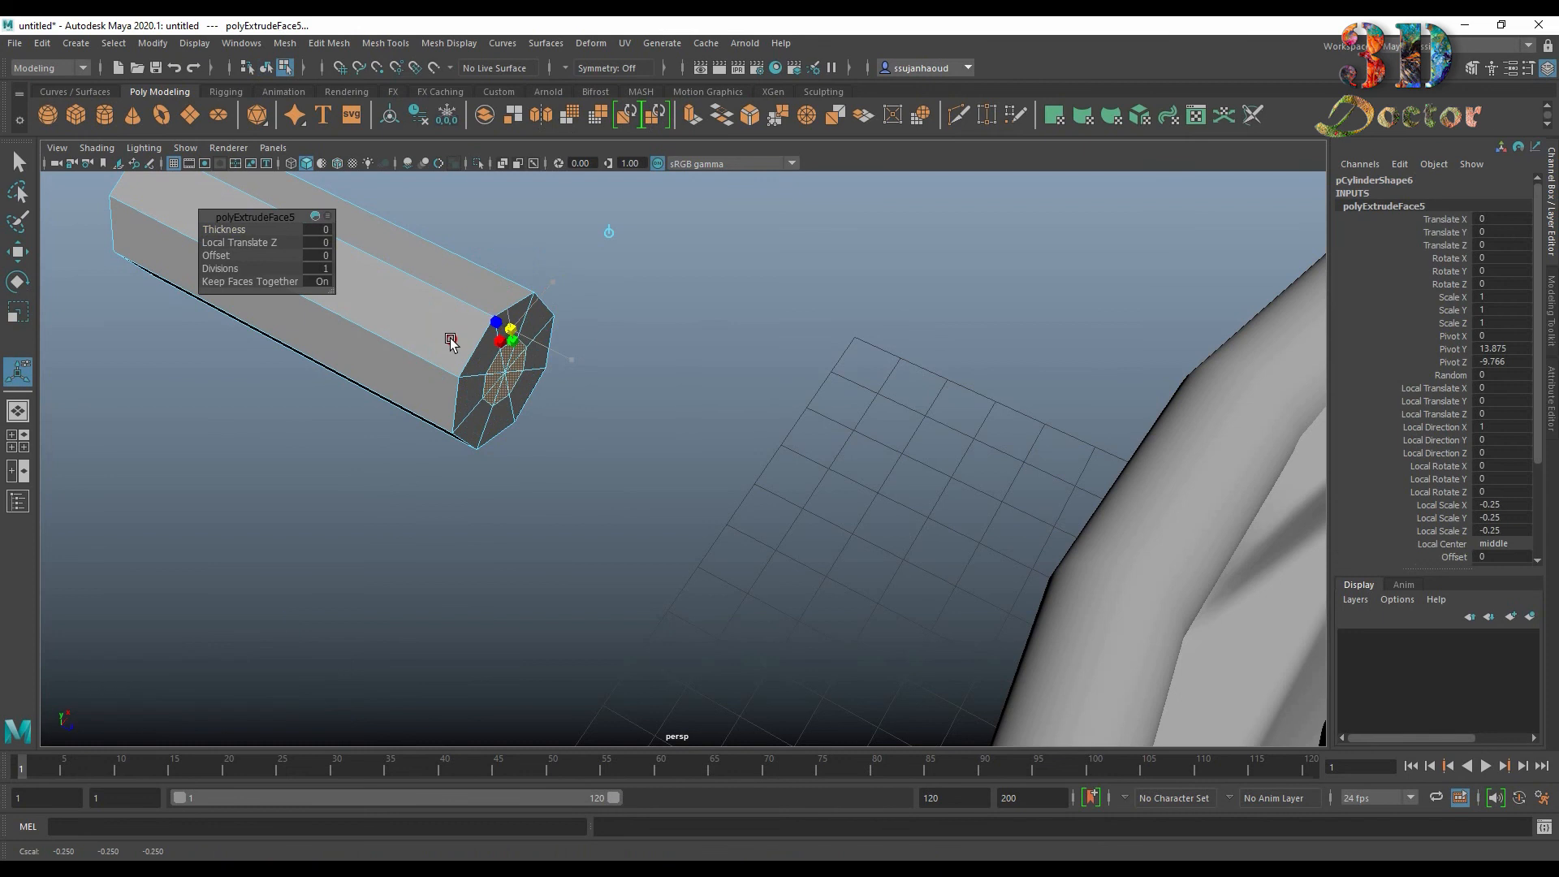
key(Delete)
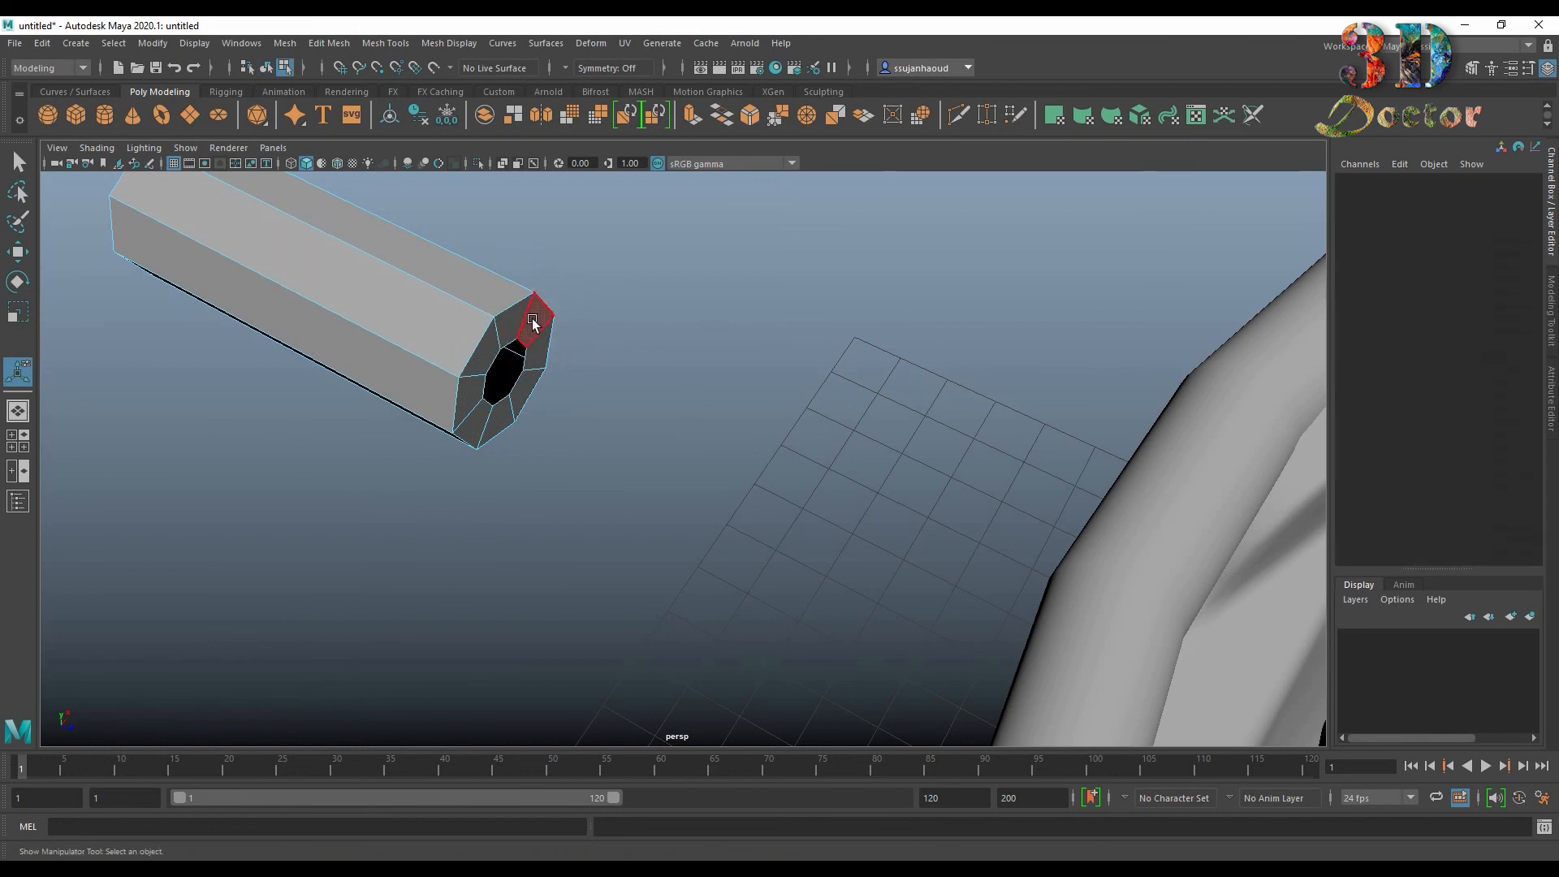
Step: Bevel the outer edge loop of the holed end with 2 segments and a fraction of 0.3
right_drag(505, 302, 505, 259)
double_click(513, 305)
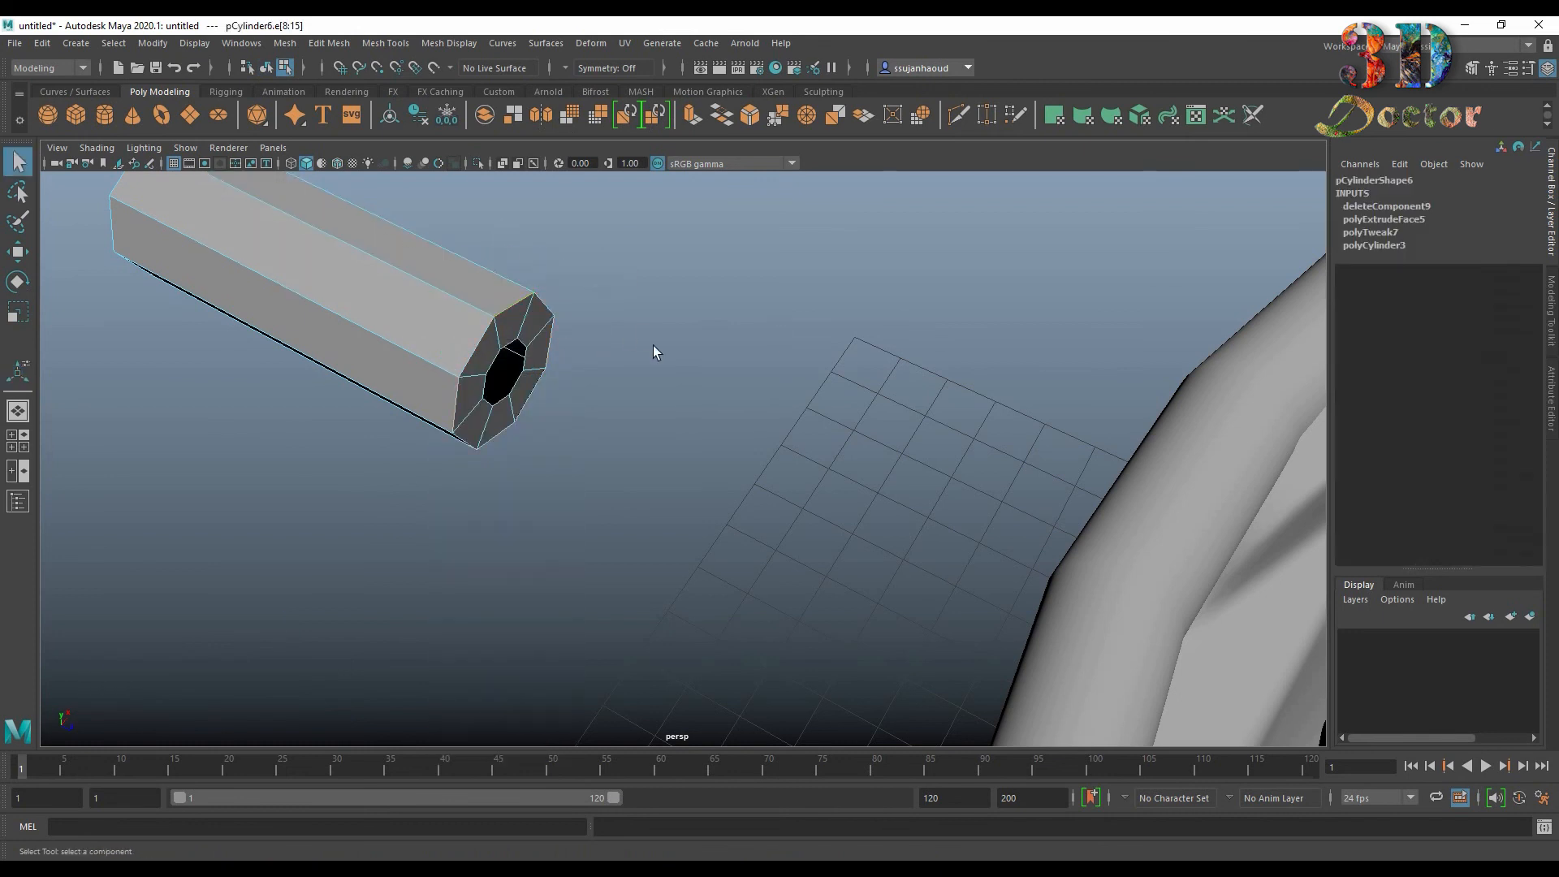
click(750, 116)
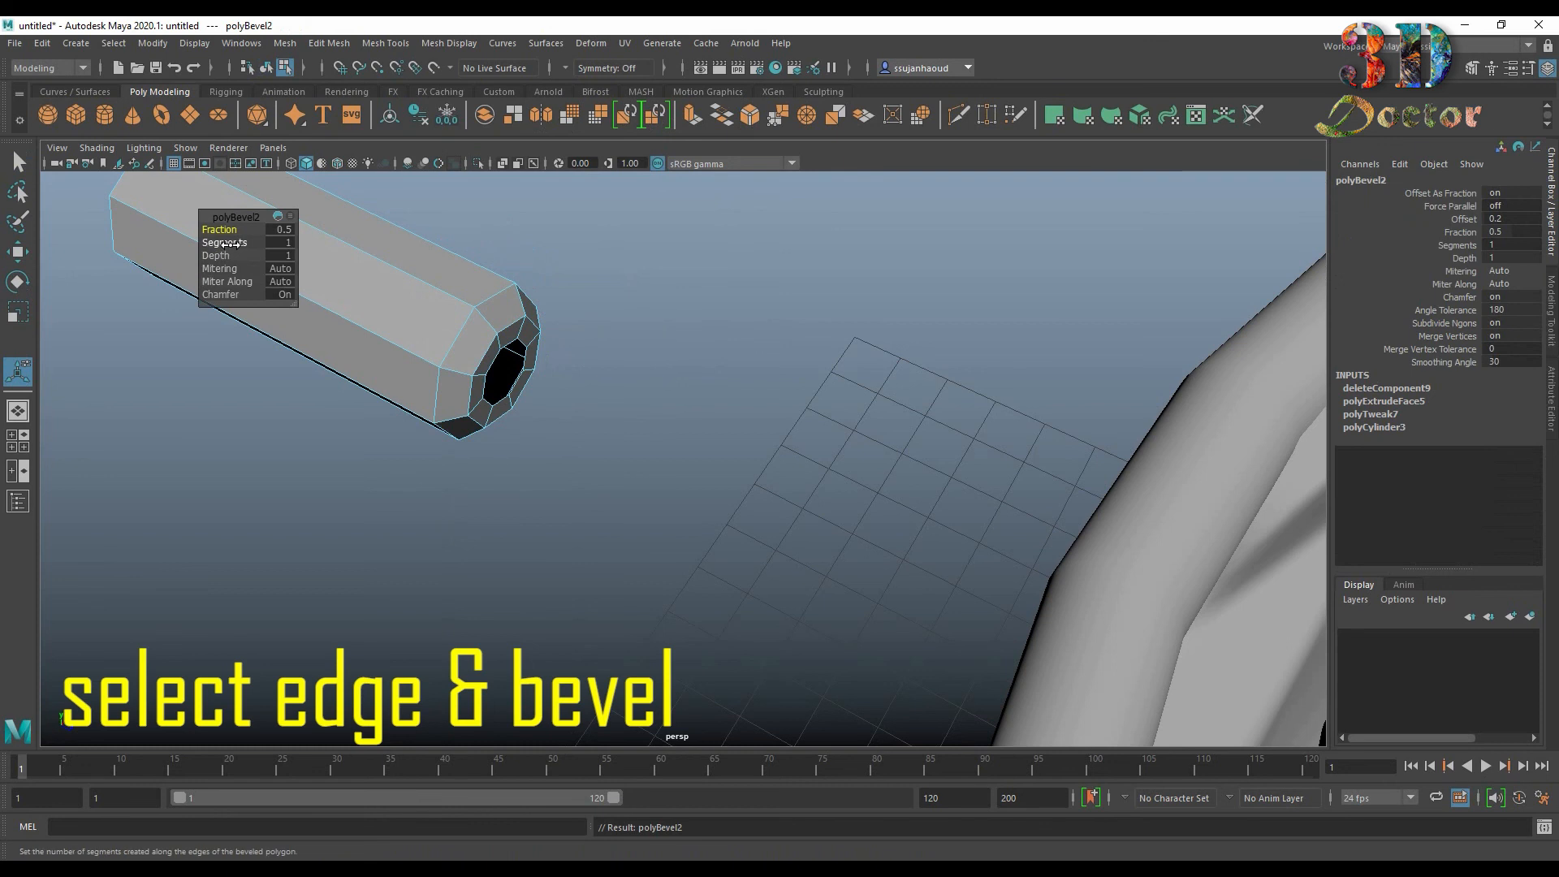
drag(227, 243, 237, 242)
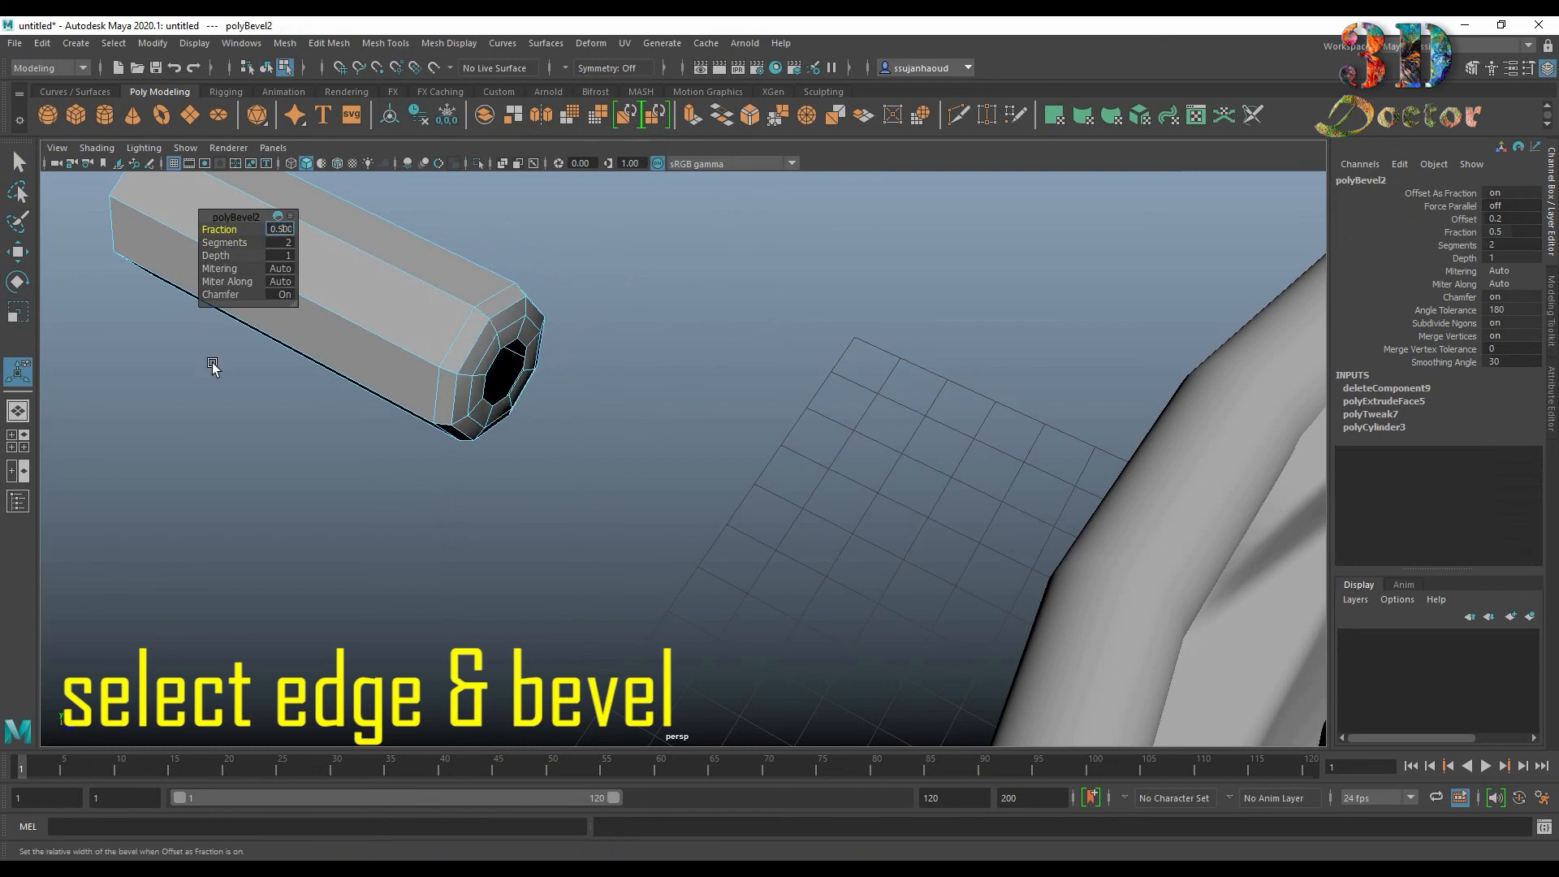
key(BackSpace)
text(3)
key(Return)
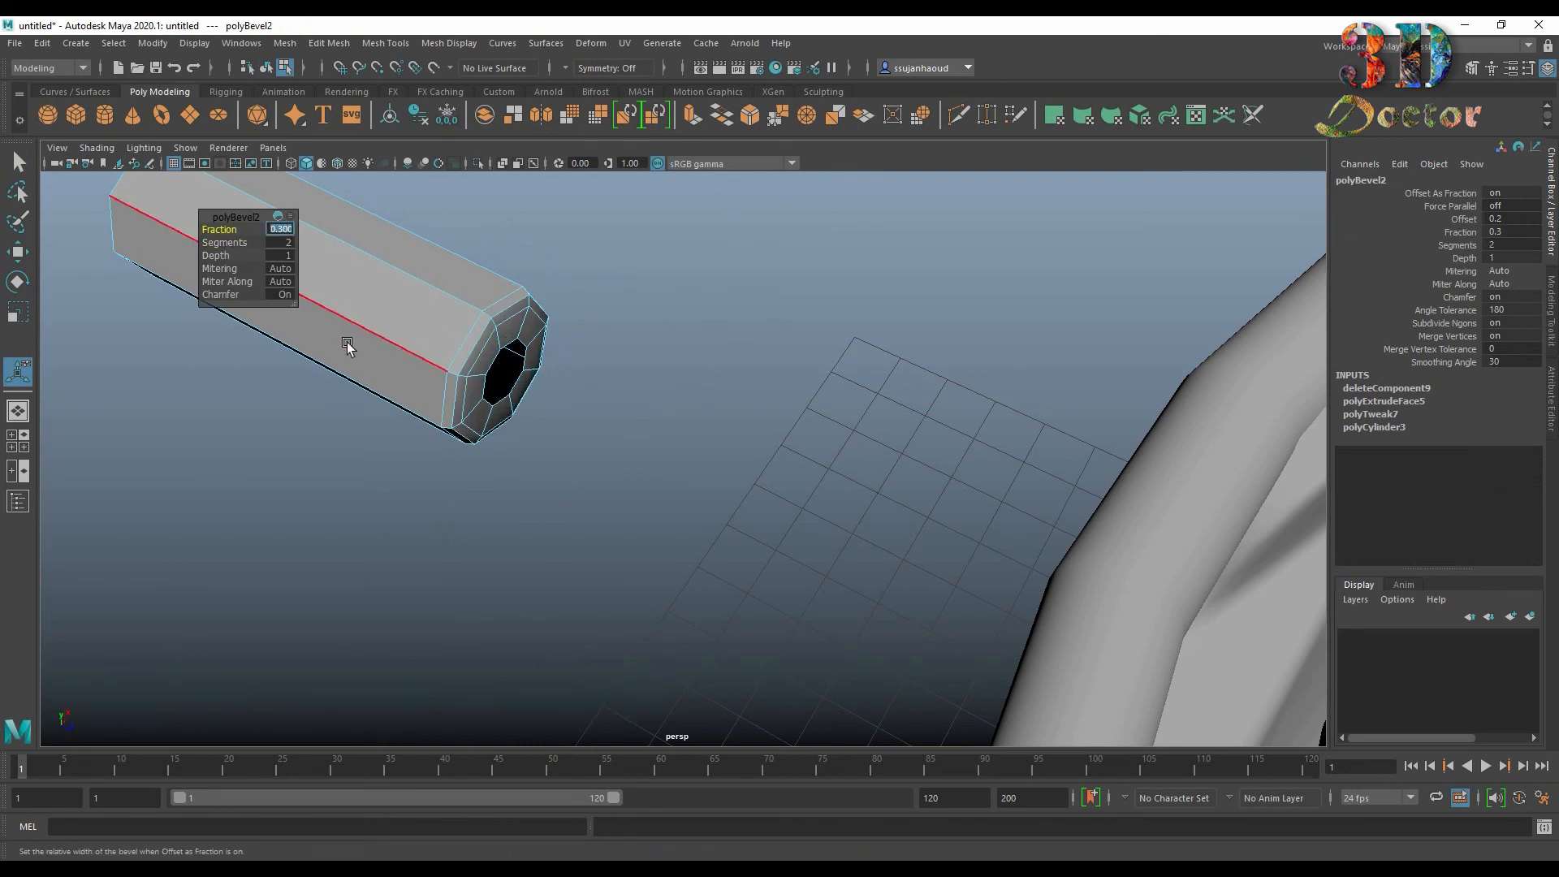
Step: Extrude all the faces of the cylinder's closed outer end and scale them inward to a local scale of about -0.583
scroll(321, 357, down, 4)
alt+drag(334, 460, 528, 389)
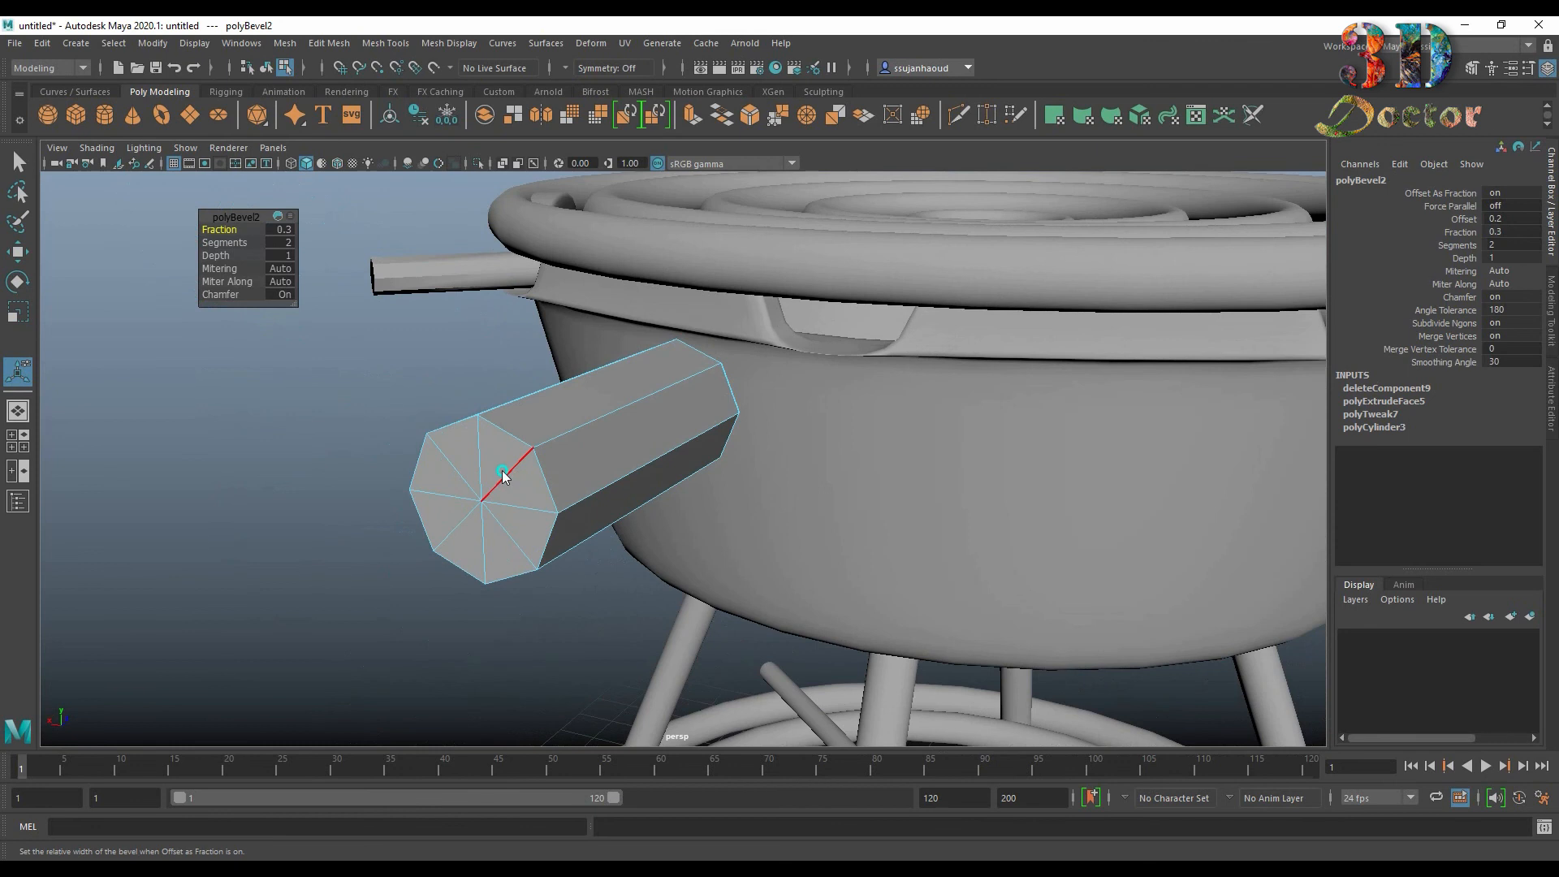
mouse_move(502, 473)
right_down()
mouse_move(497, 441)
mouse_move(501, 473)
right_up()
click(488, 452)
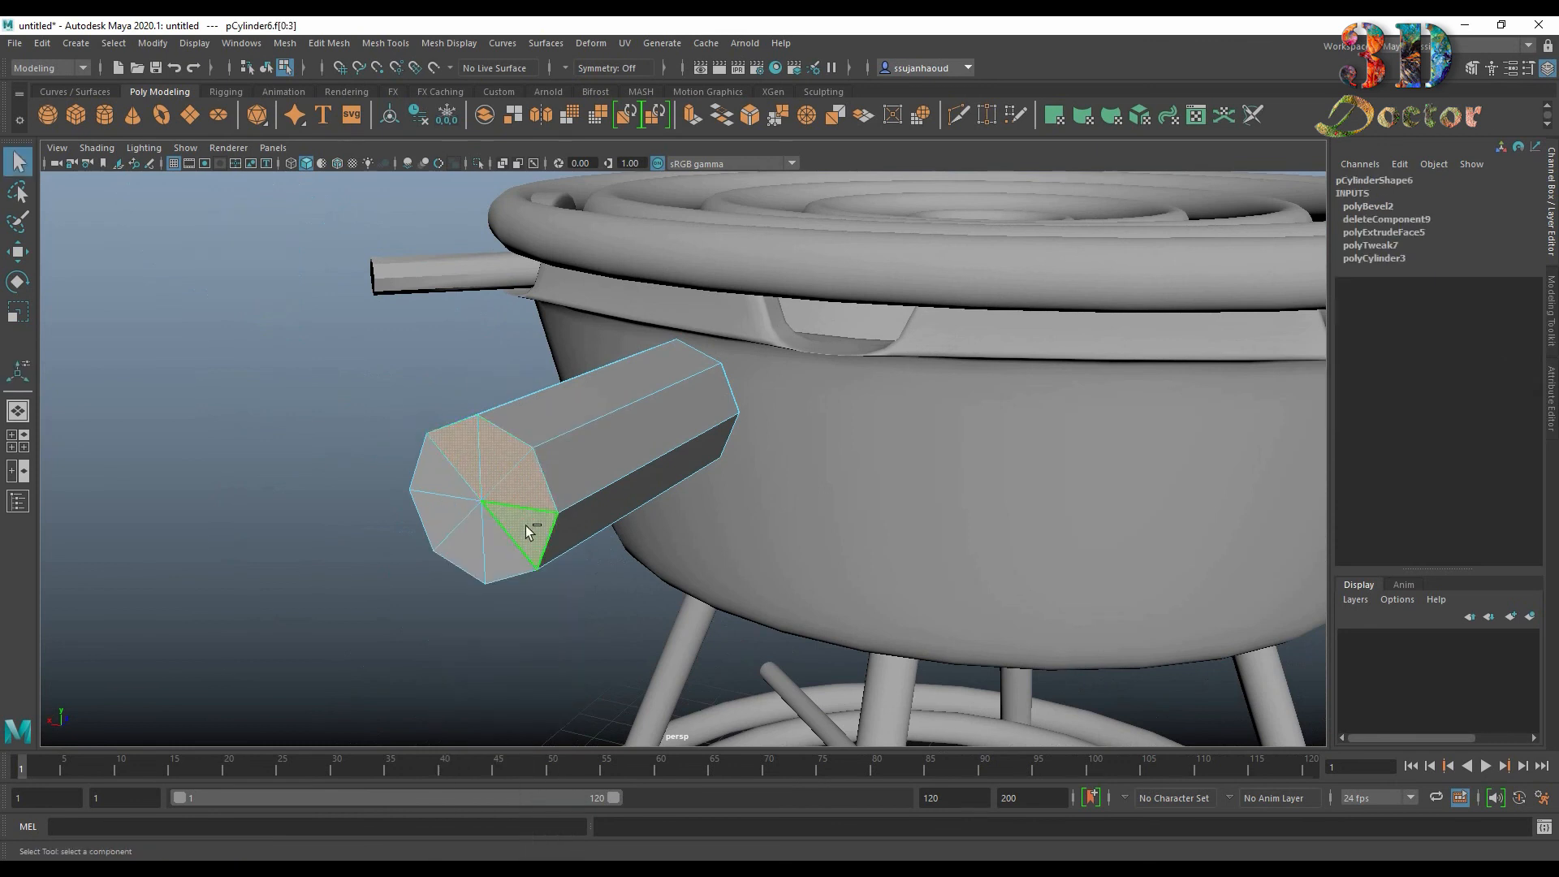
shift+click(443, 484)
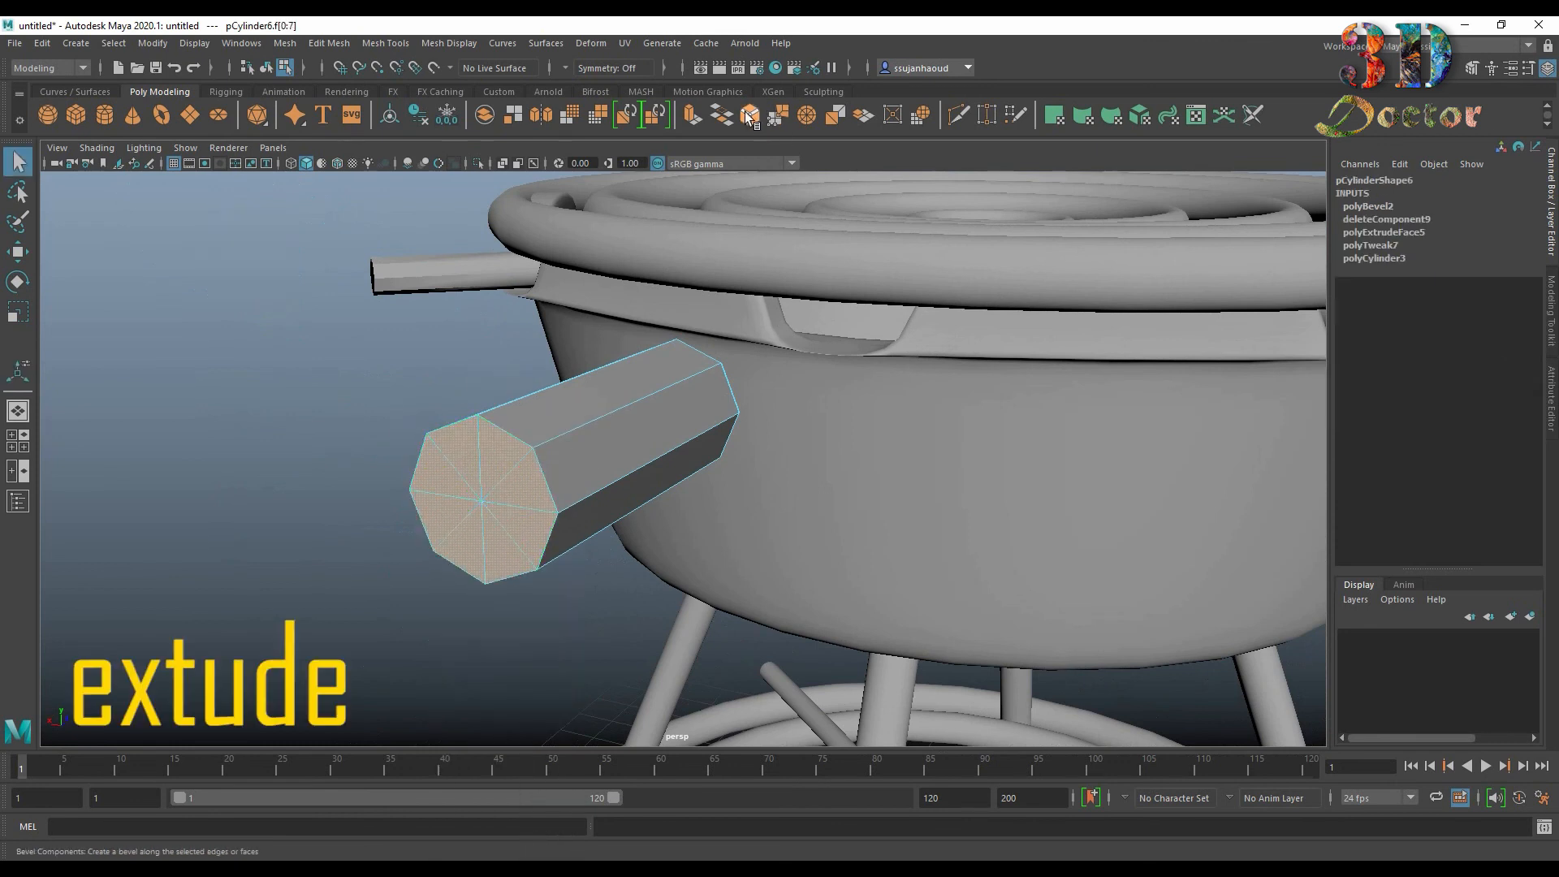
click(692, 115)
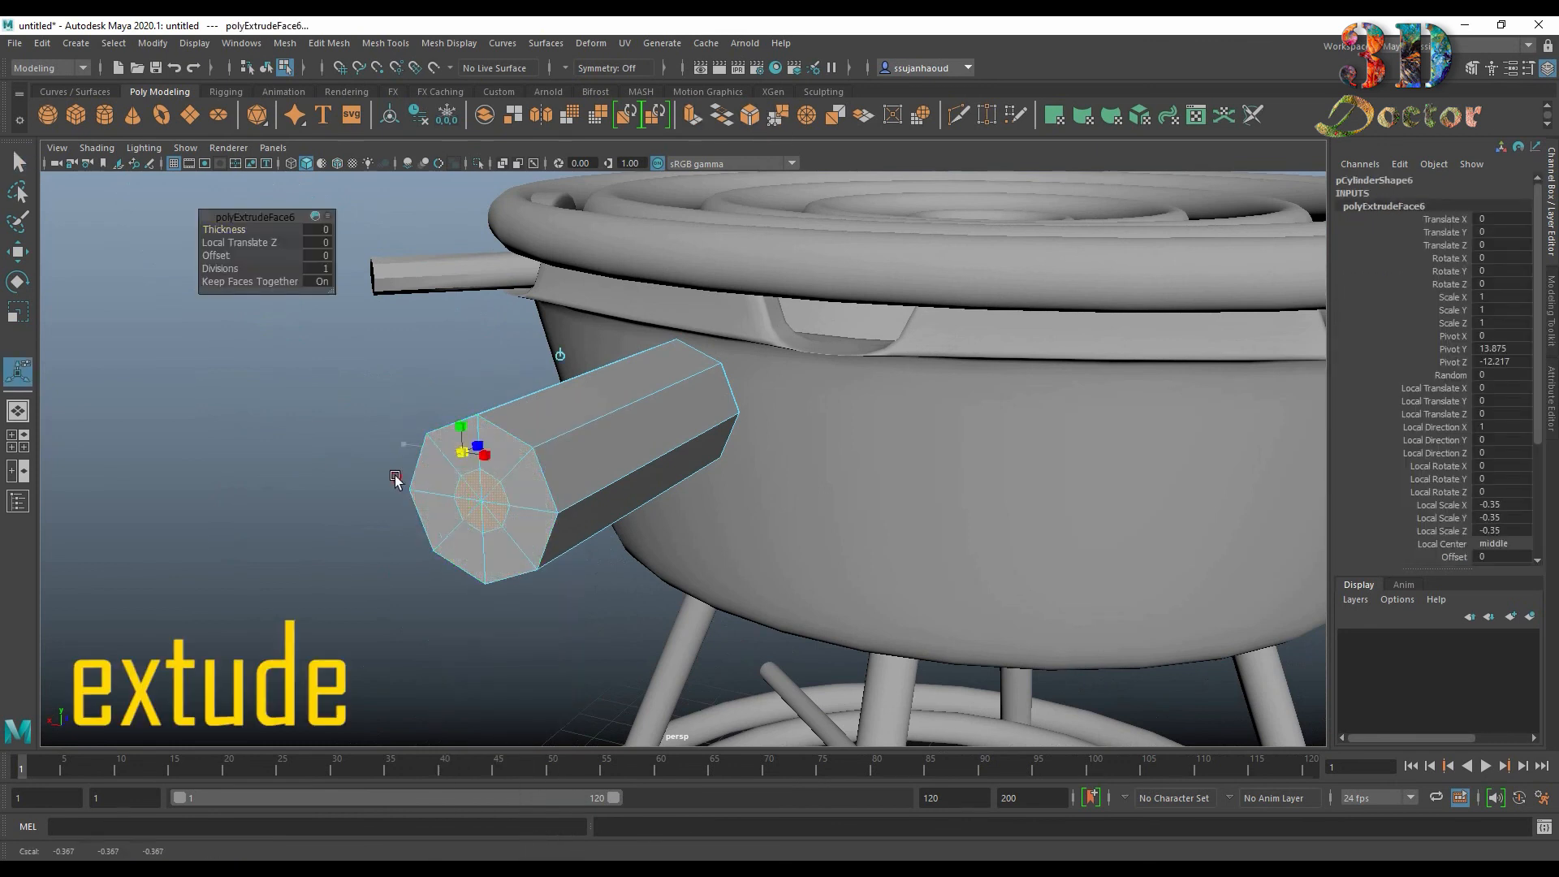
drag(396, 477, 387, 477)
Step: Delete the four diagonal edges inside the small inset ring on the cylinder's closed end
scroll(343, 538, up, 5)
alt+middle_drag(343, 537, 478, 510)
right_drag(497, 430, 513, 360)
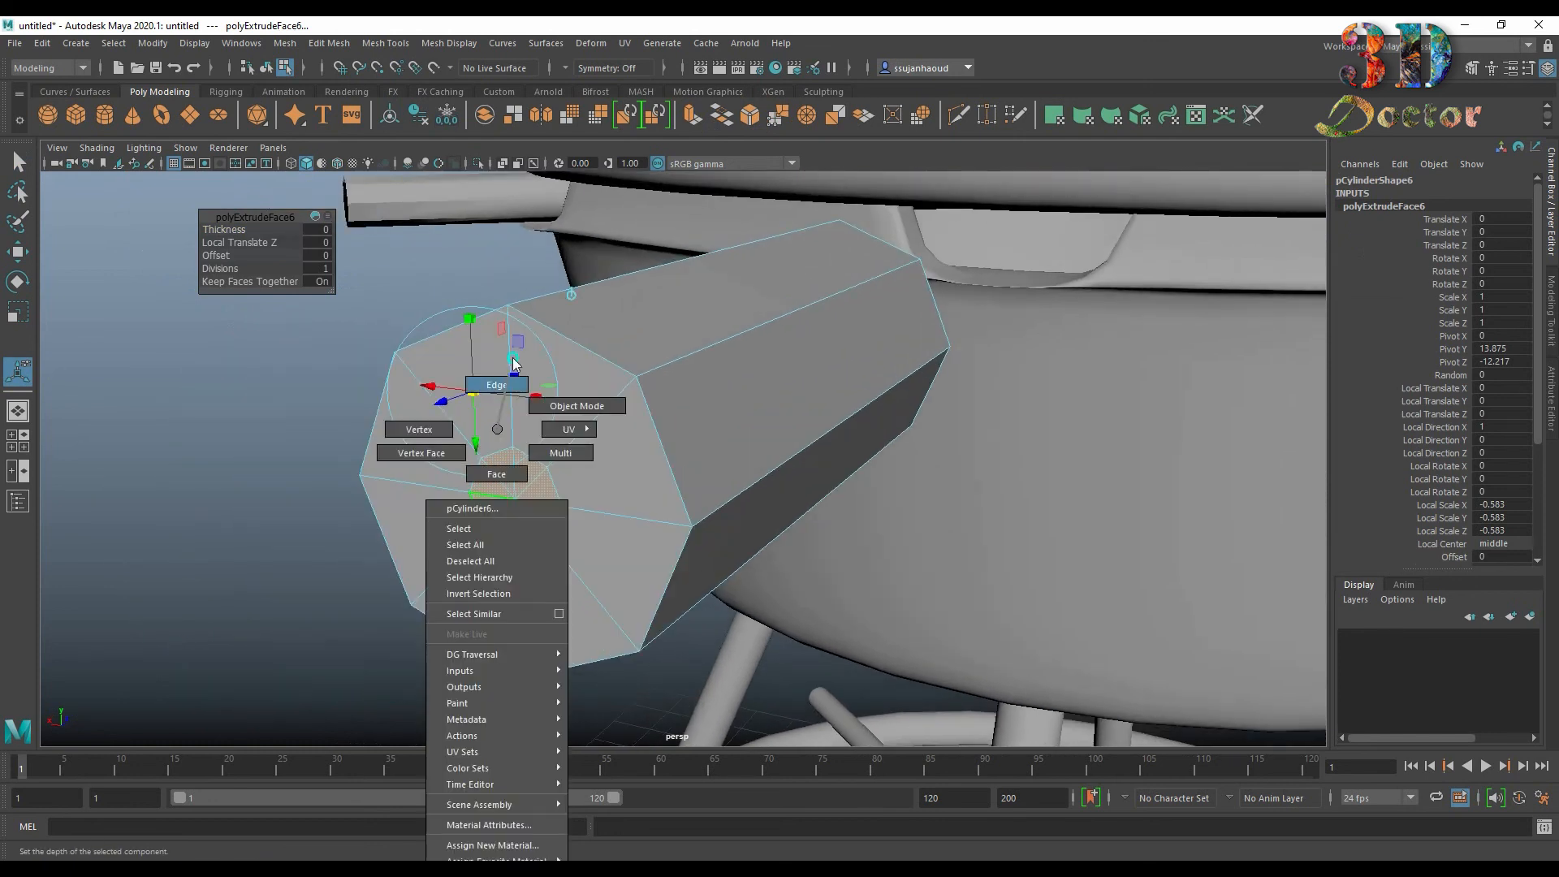
click(532, 519)
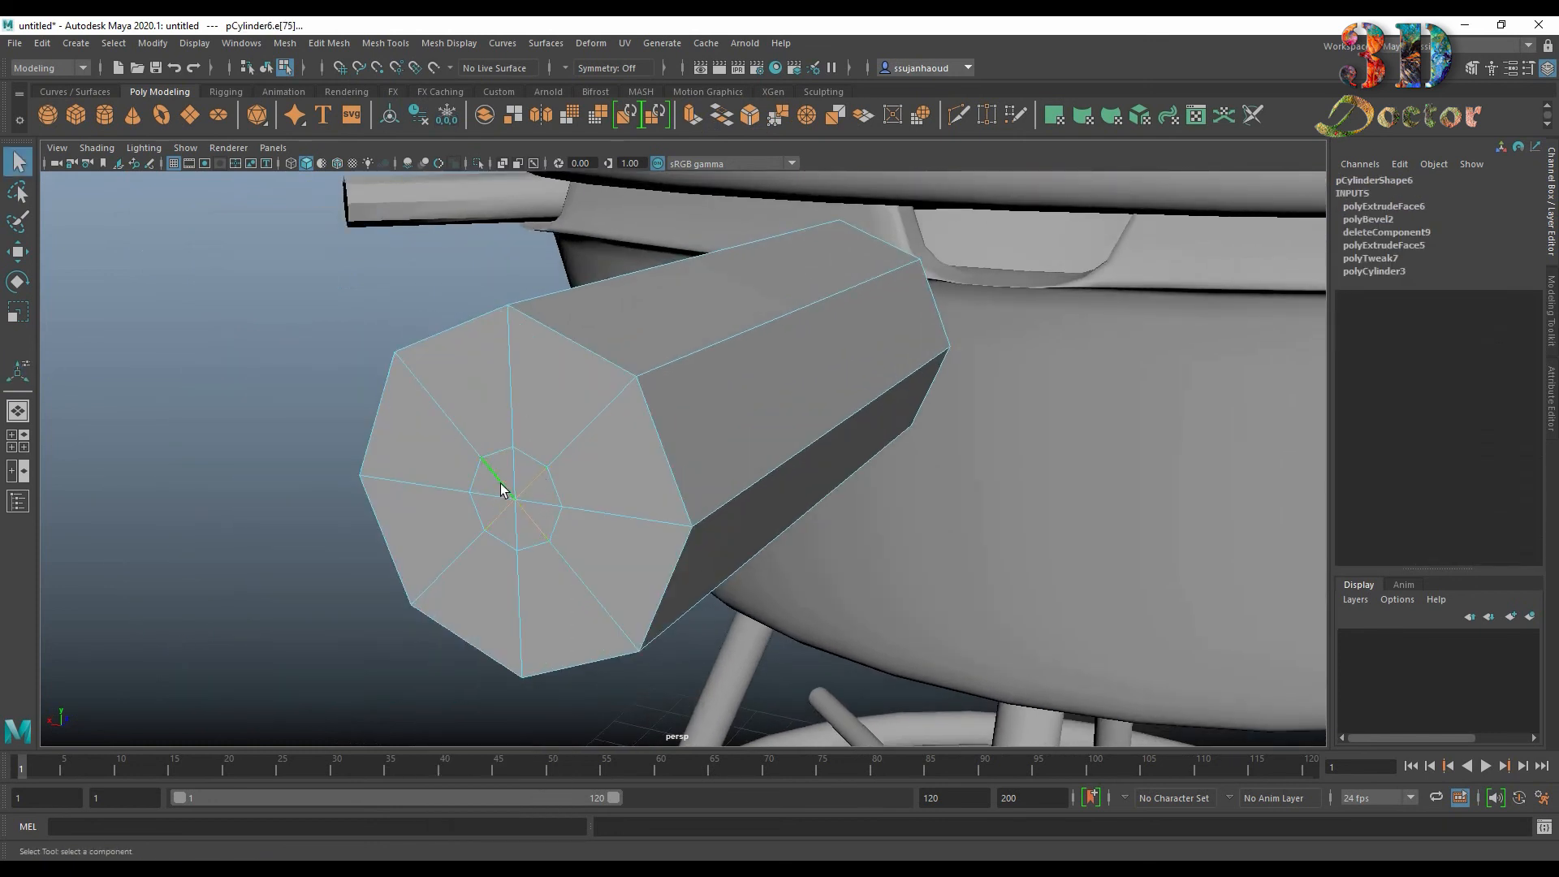
key(Delete)
Step: Bevel the outer edge loop of the closed end with 2 segments and a fraction of 0.2
click(568, 339)
double_click(568, 339)
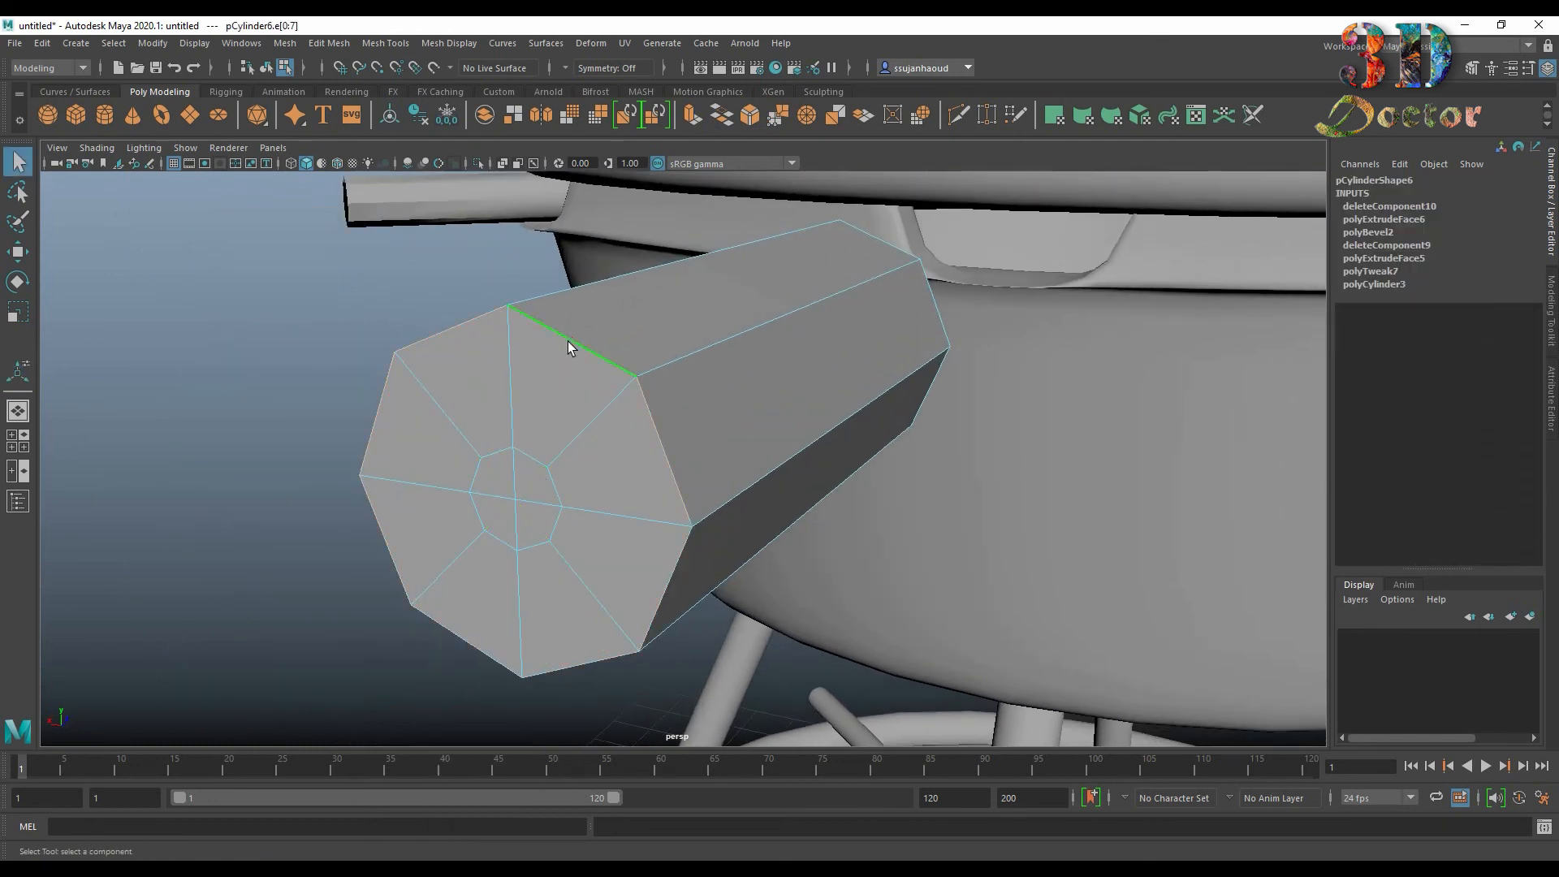
click(750, 117)
drag(232, 242, 241, 247)
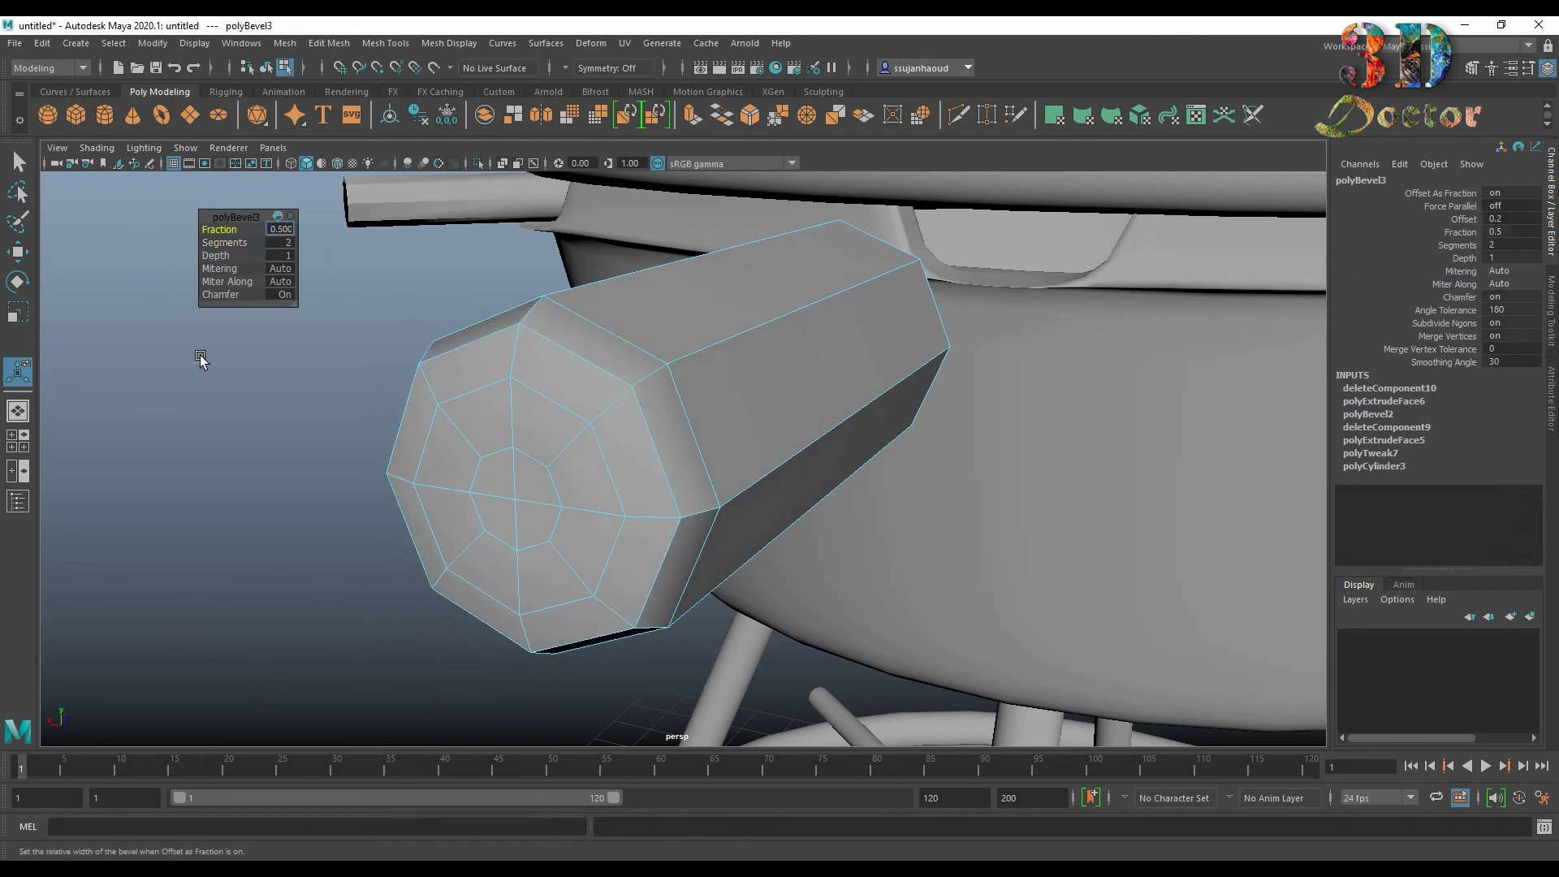
text(0.2)
key(Return)
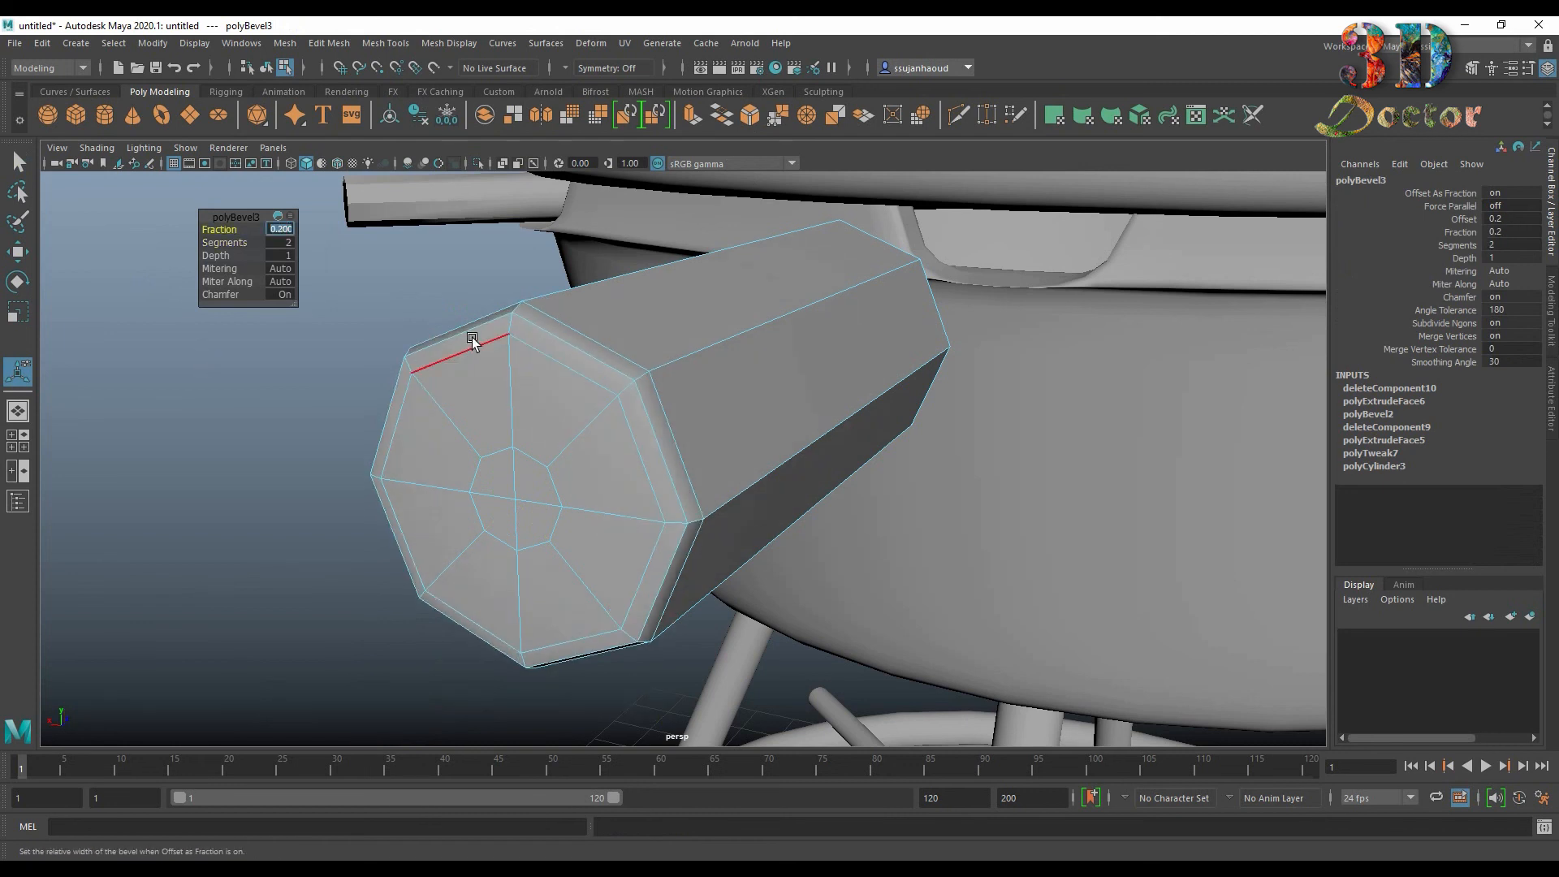
Step: Return the cylinder to object mode and delete its construction history
right_drag(472, 337, 619, 294)
scroll(619, 294, down, 5)
alt+drag(619, 293, 255, 227)
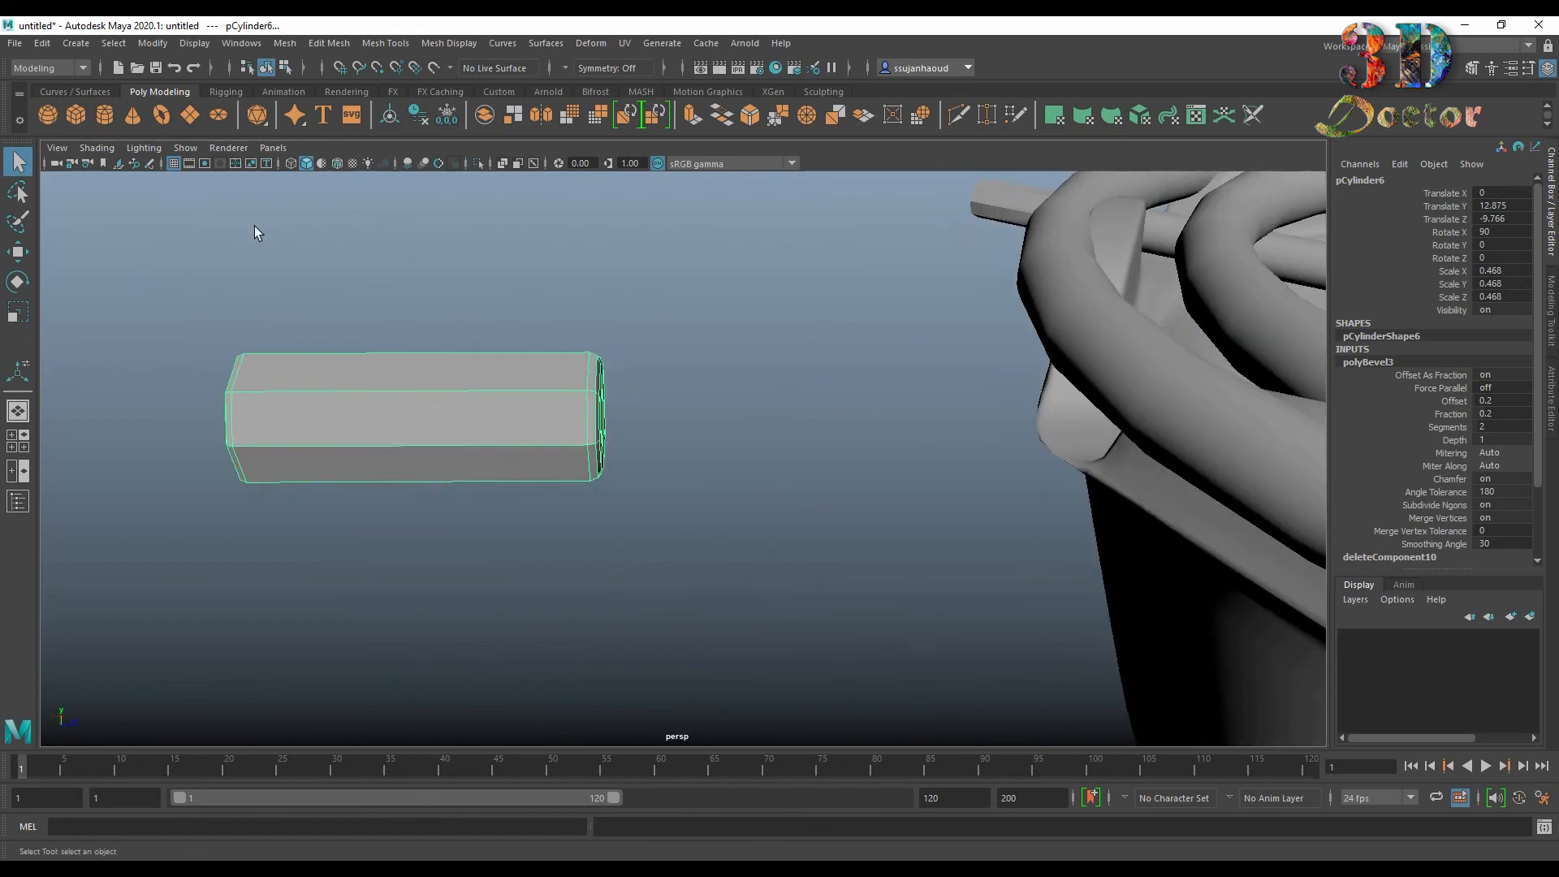
click(45, 47)
mouse_move(180, 231)
click(333, 234)
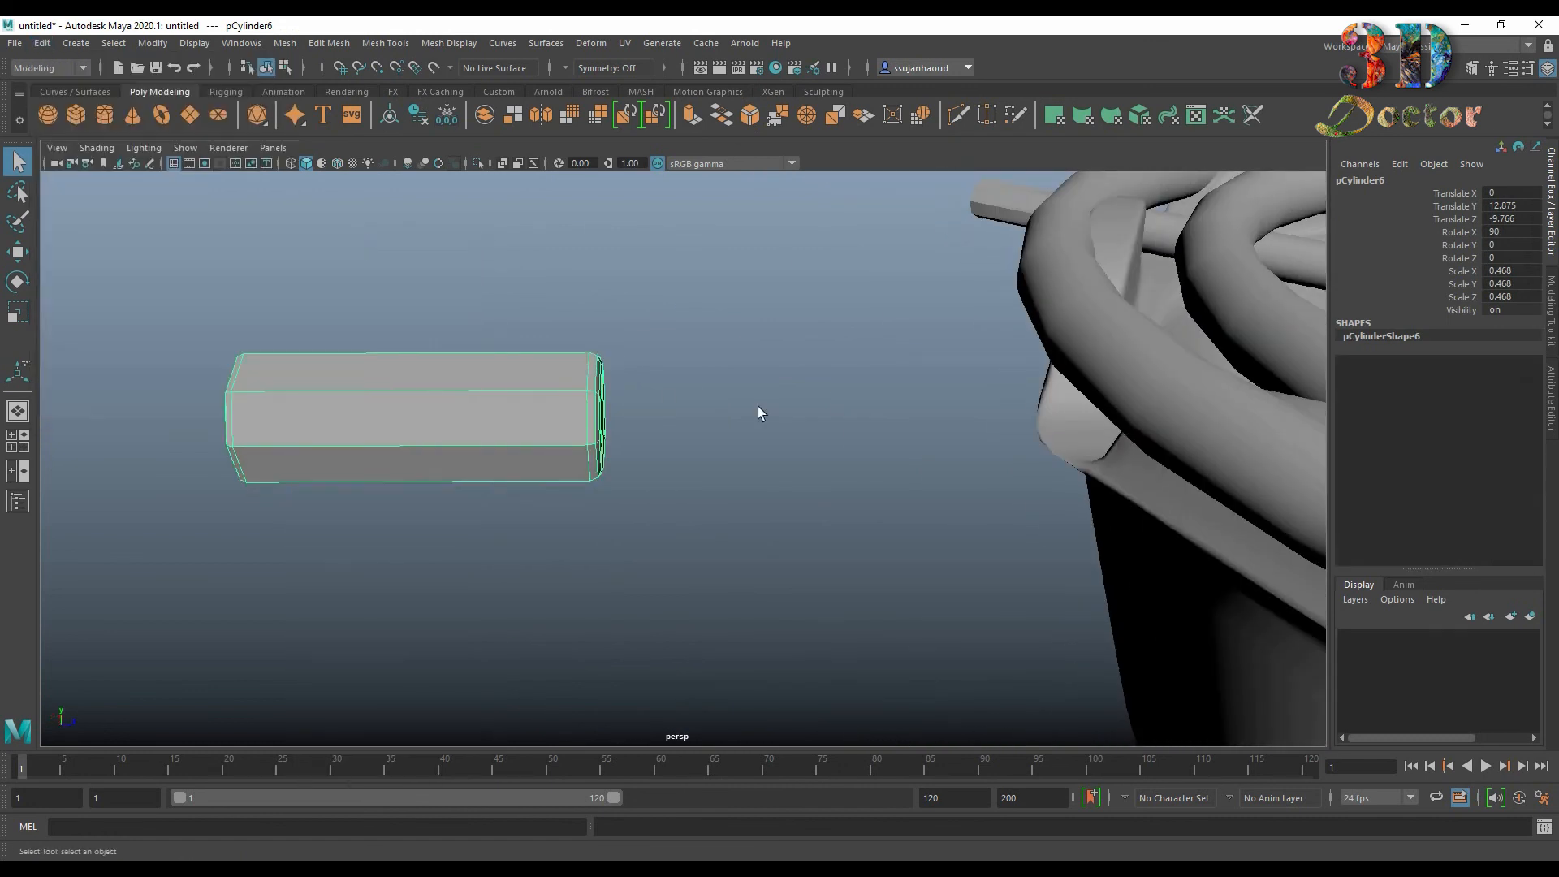
Step: Switch to the top view and turn off isolation so the whole model is displayed with the cylinder
alt+drag(758, 406, 707, 449)
key(space)
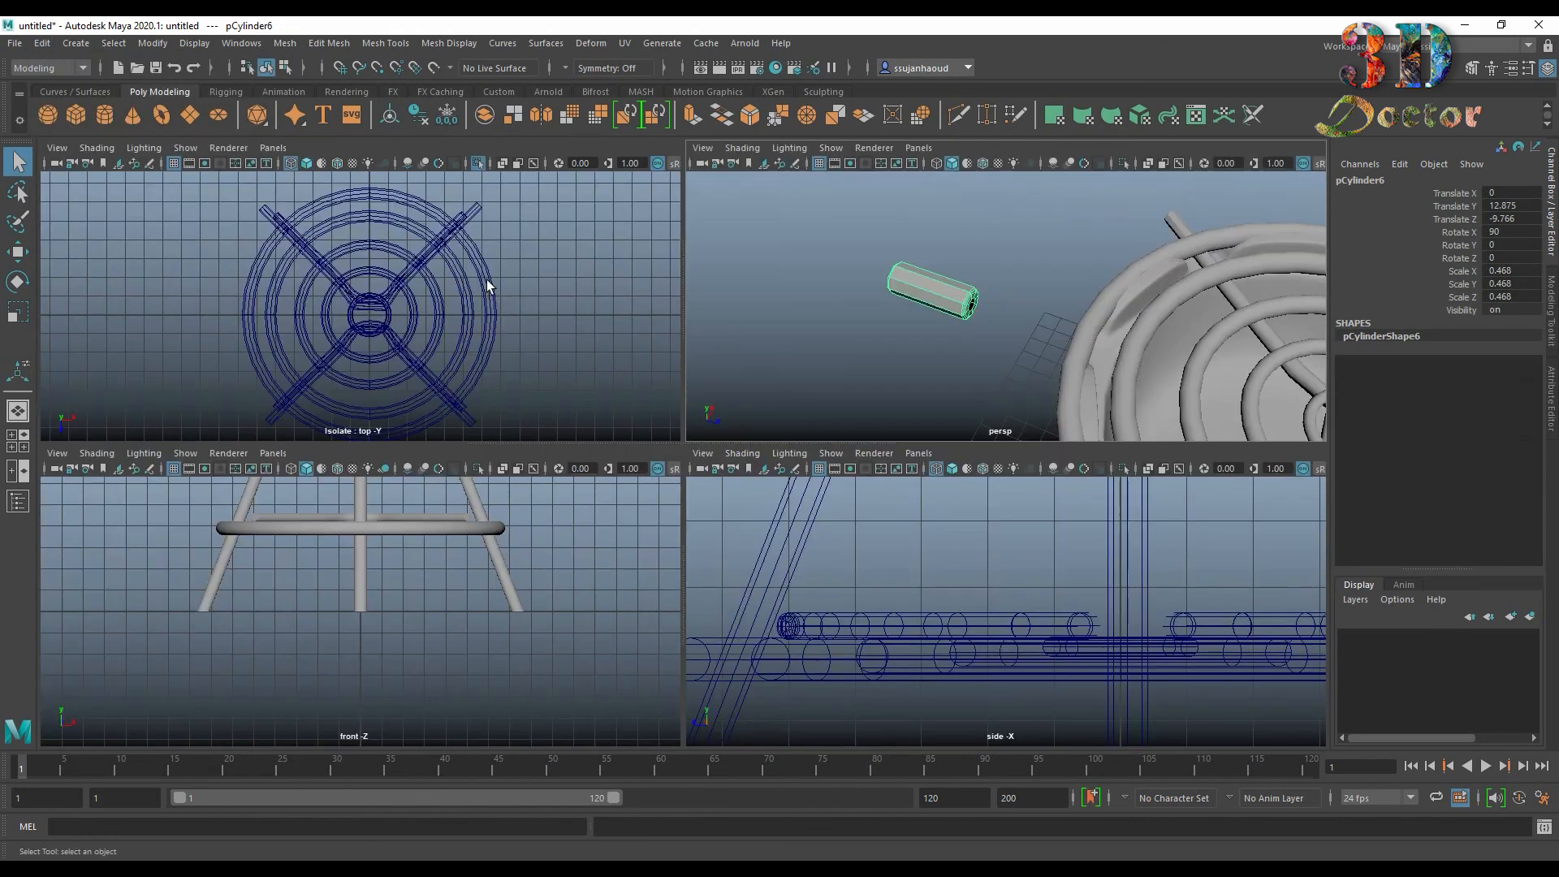
key(space)
key(ctrl+1)
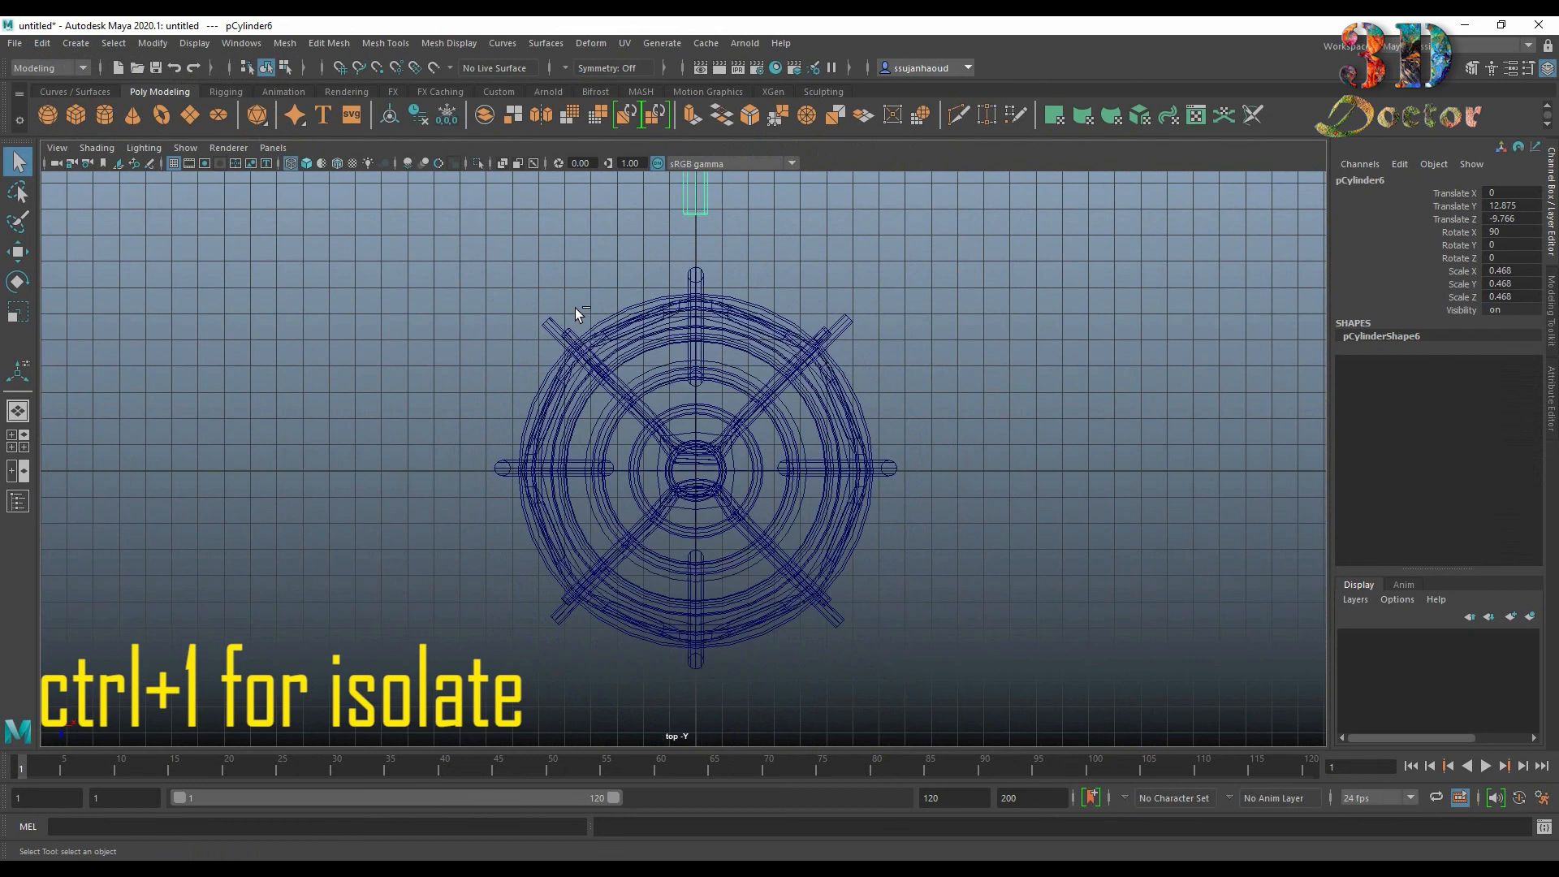
alt+right_drag(788, 297, 834, 252)
alt+middle_drag(834, 252, 791, 368)
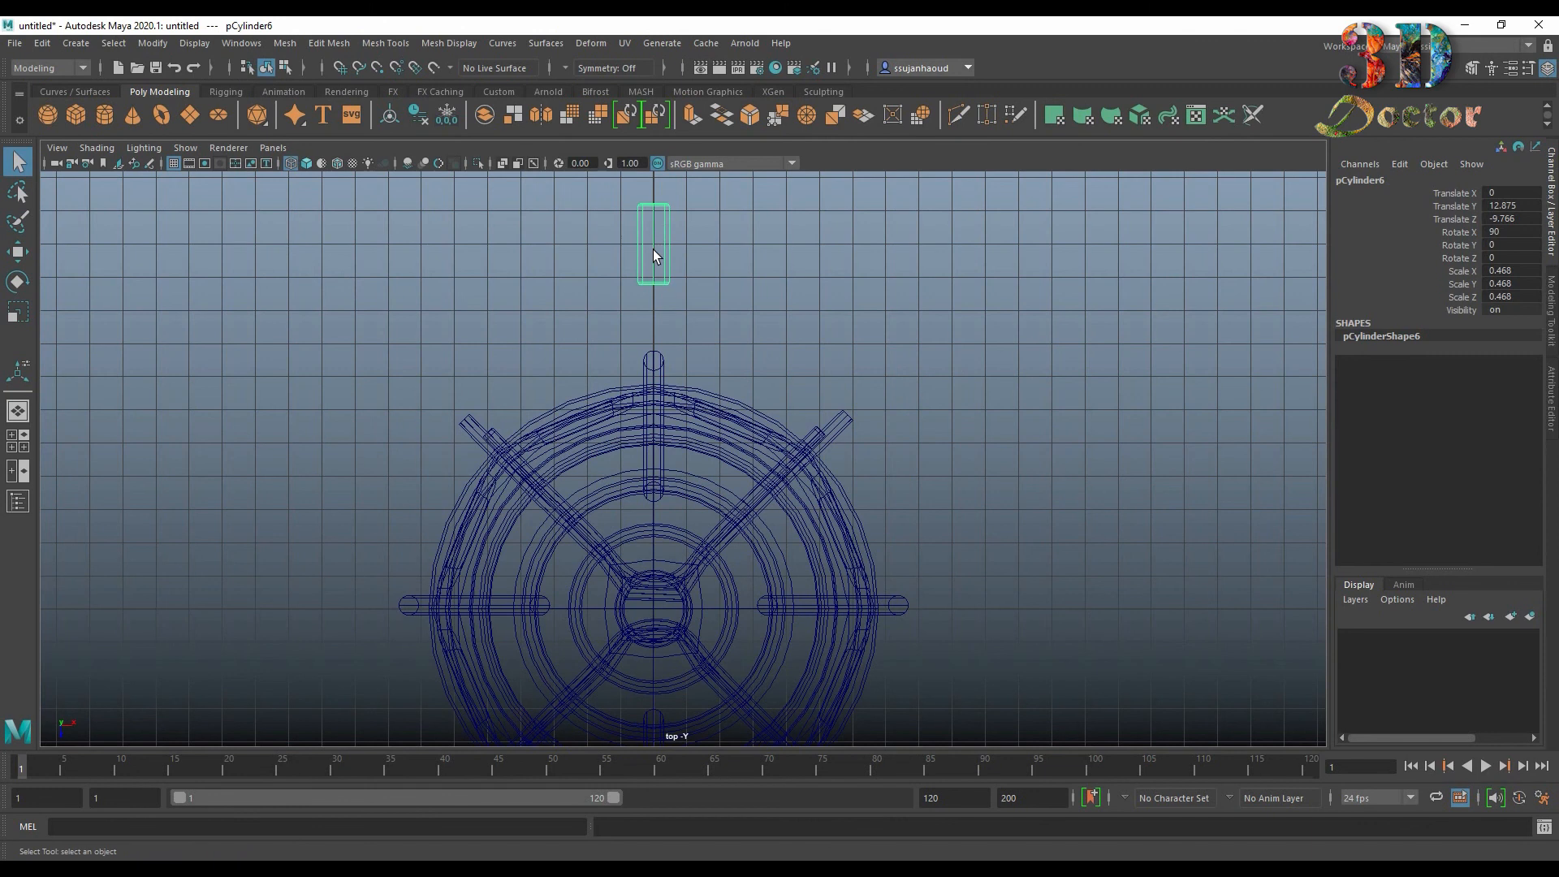
Step: Snap the cylinder's pivot to the grill's centre at the origin and rotate the cylinder to 45 degrees about Y
key(w)
key(d)
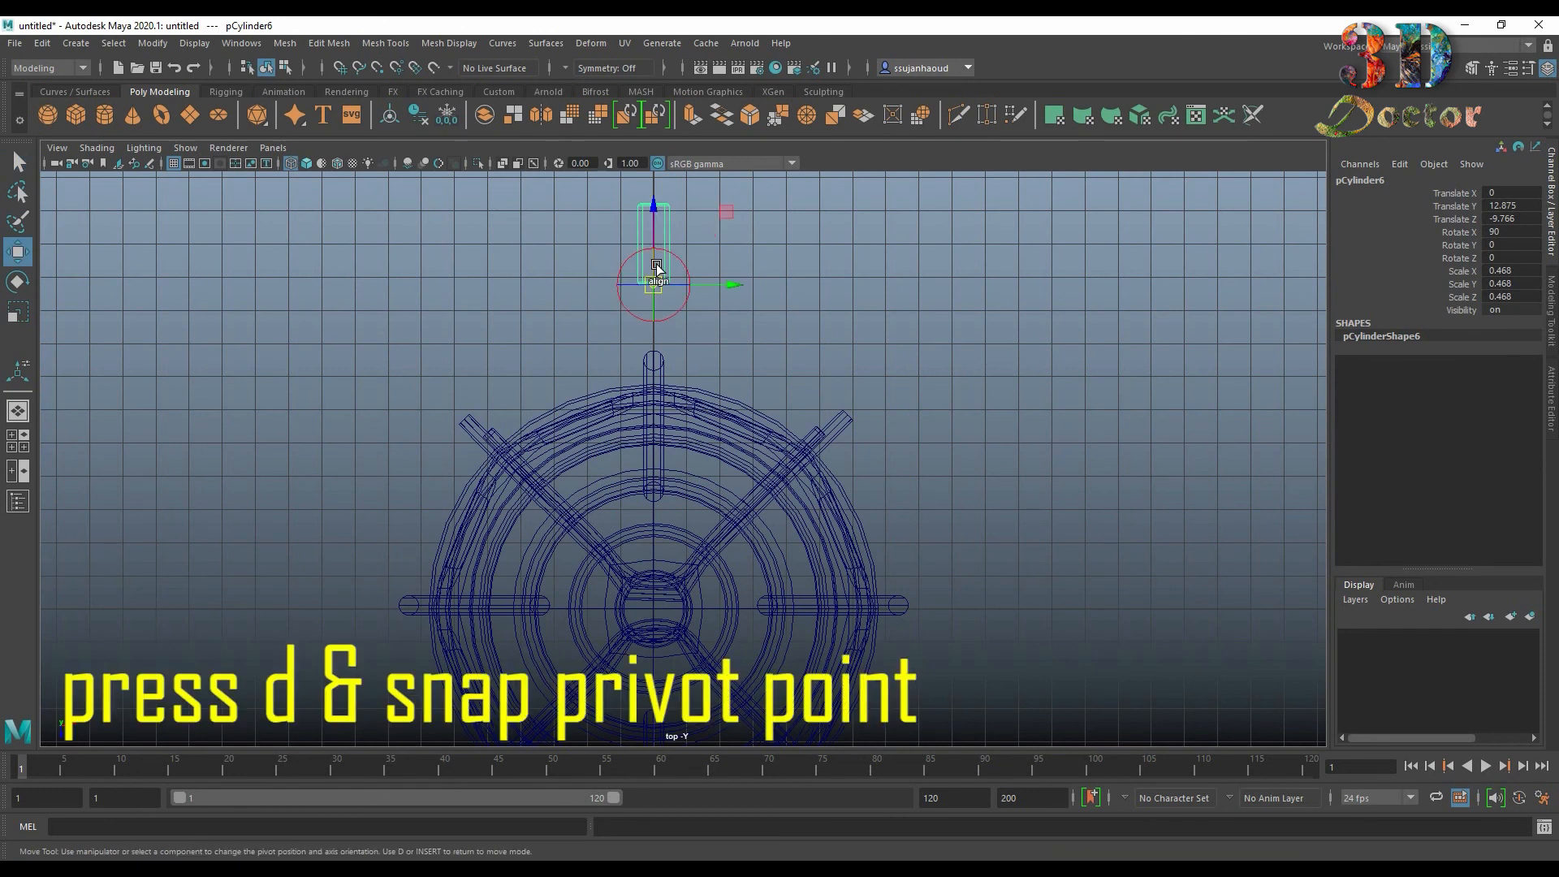
drag(656, 266, 652, 235)
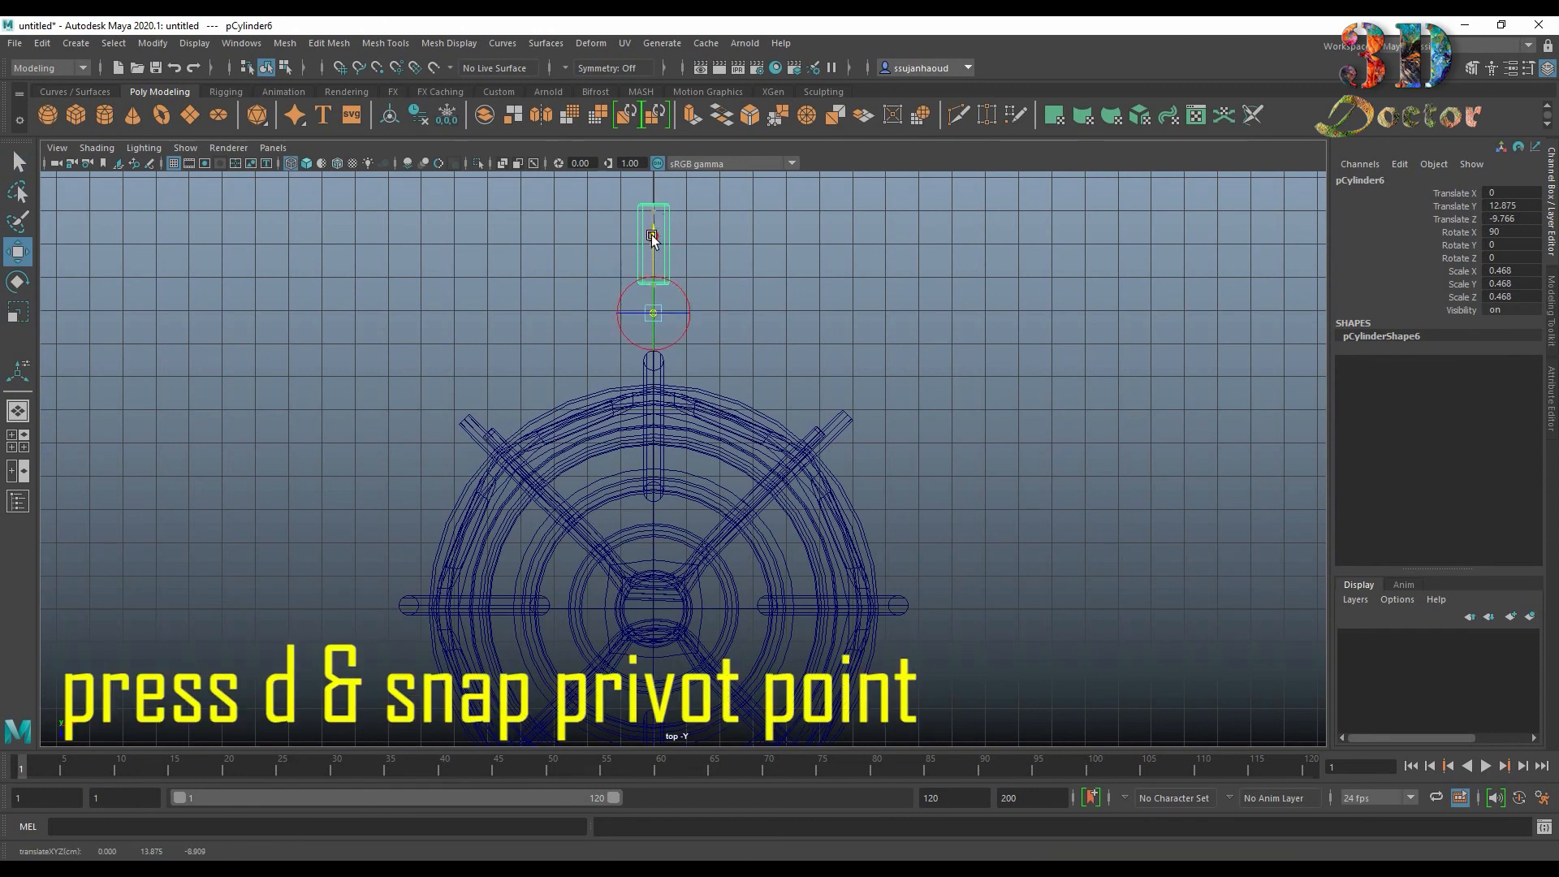
click(653, 607)
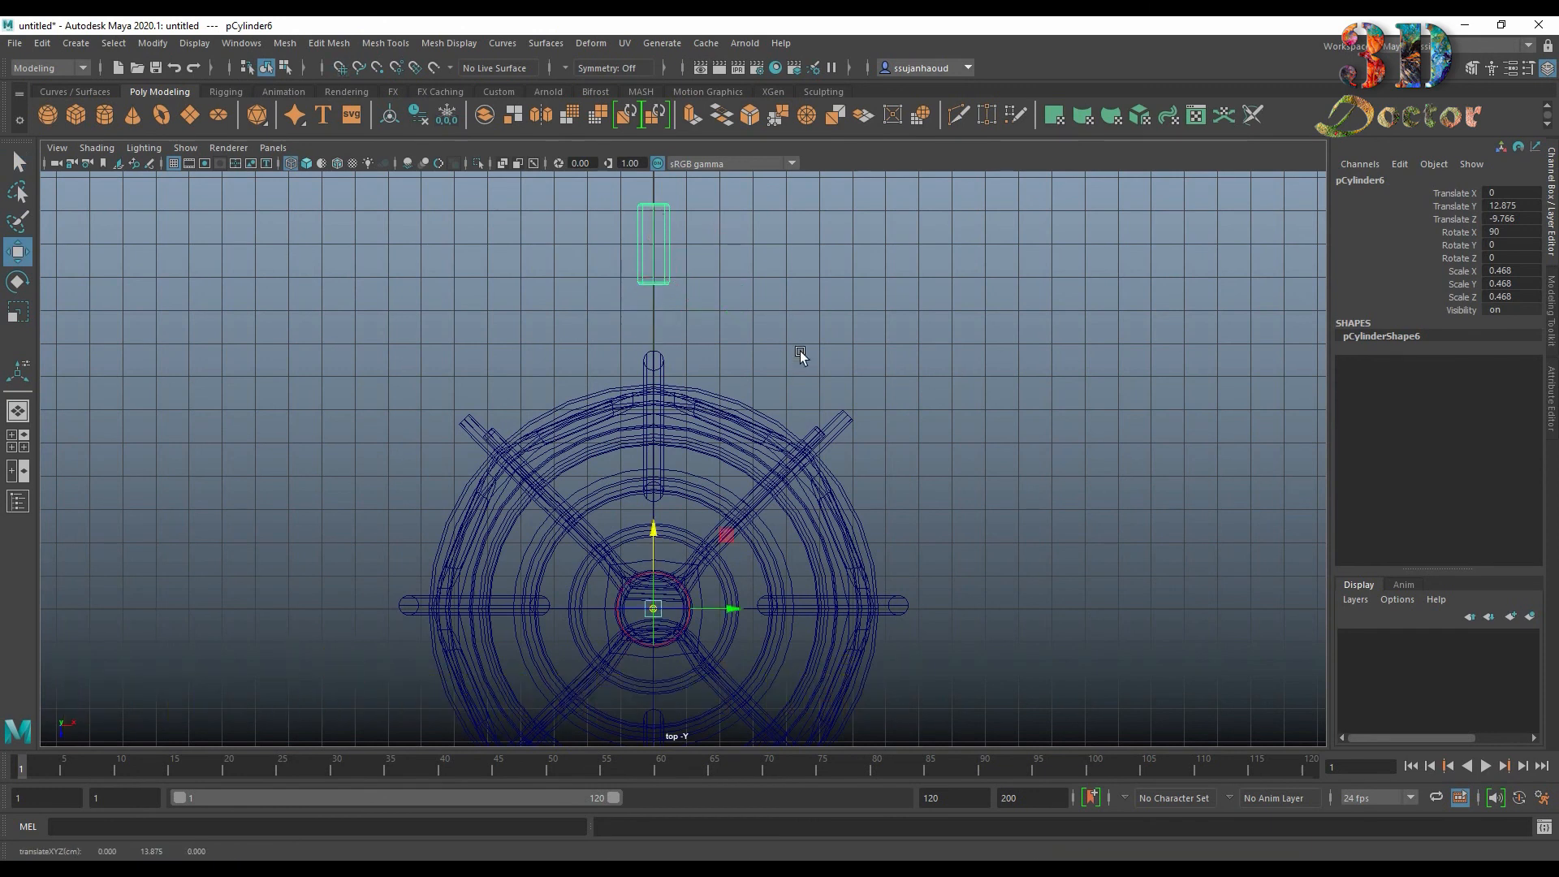
key(e)
drag(710, 560, 742, 601)
Step: Align the pivot to an edge of the cylinder and slide it onto the diagonal tube's end, to about 1.304 in X and -8.462 in Z
key(w)
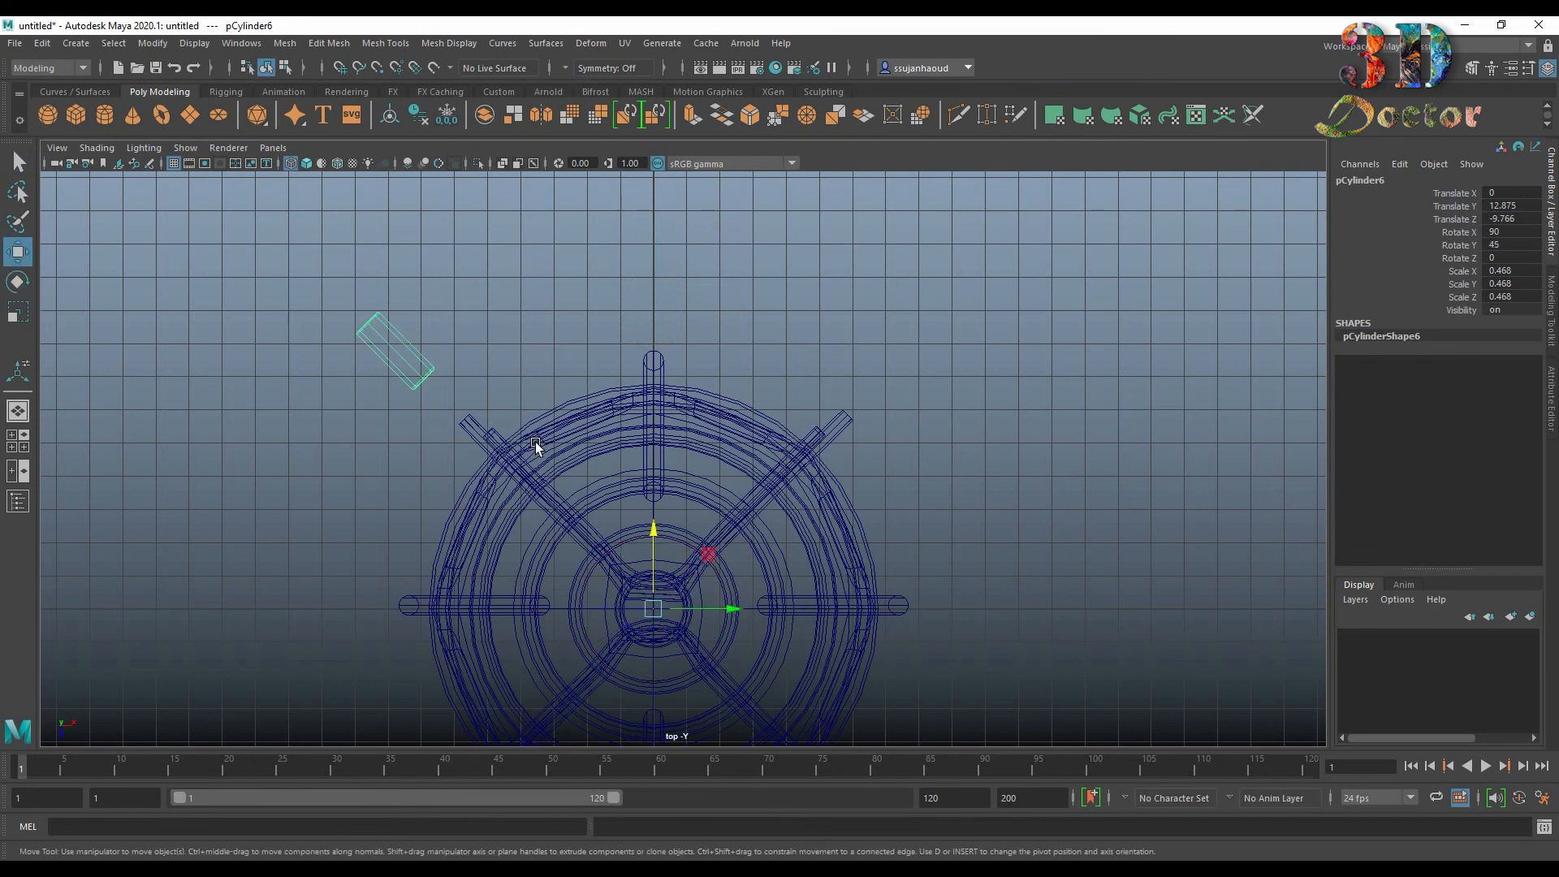
scroll(440, 393, up, 2)
key(d)
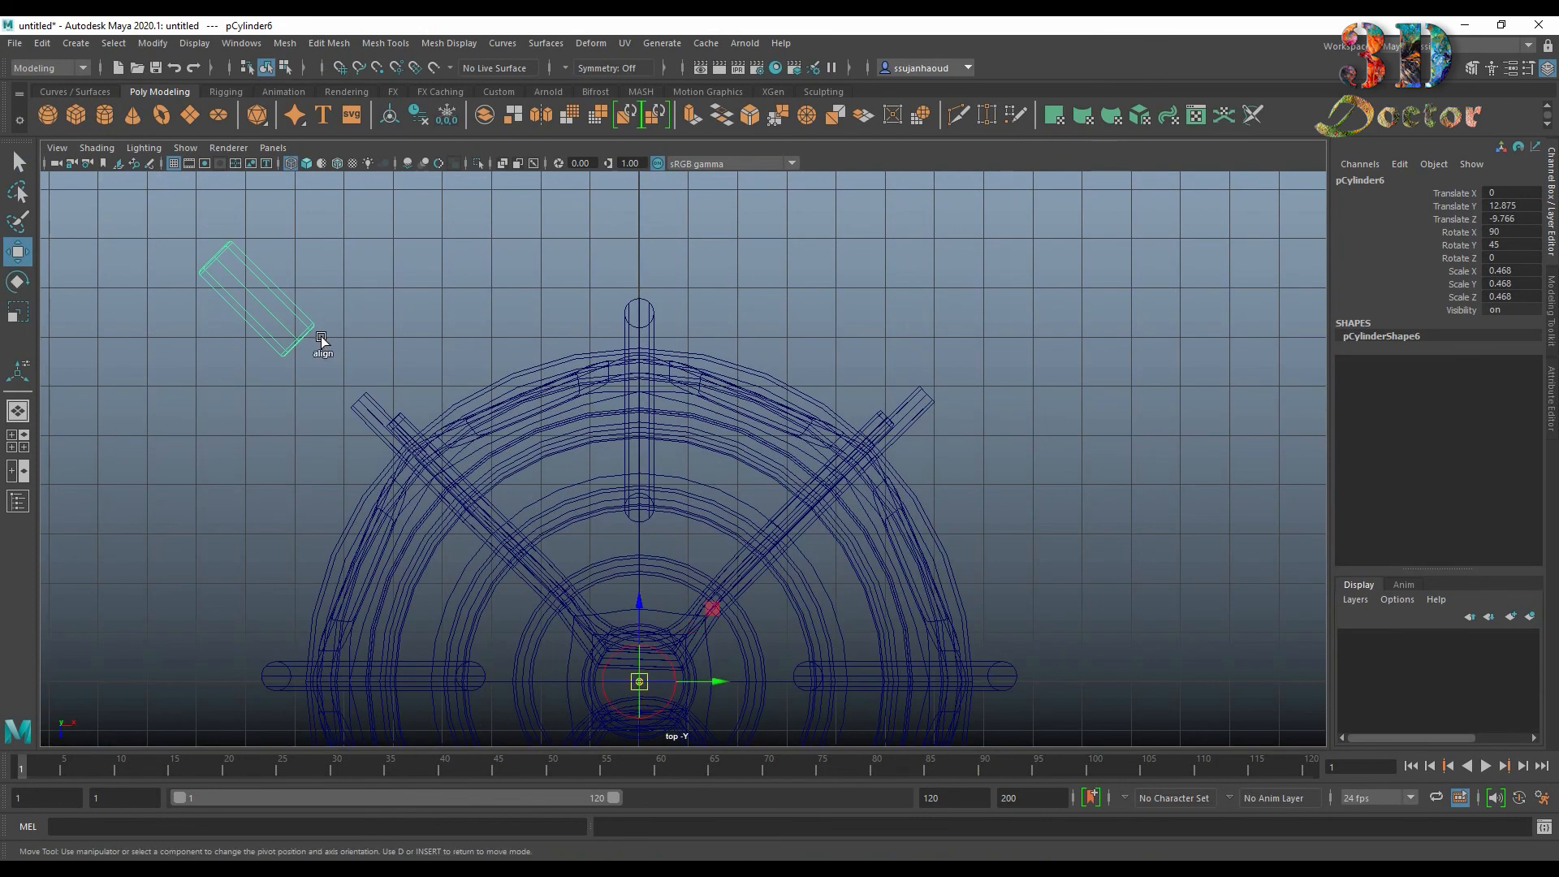
click(298, 344)
key(d)
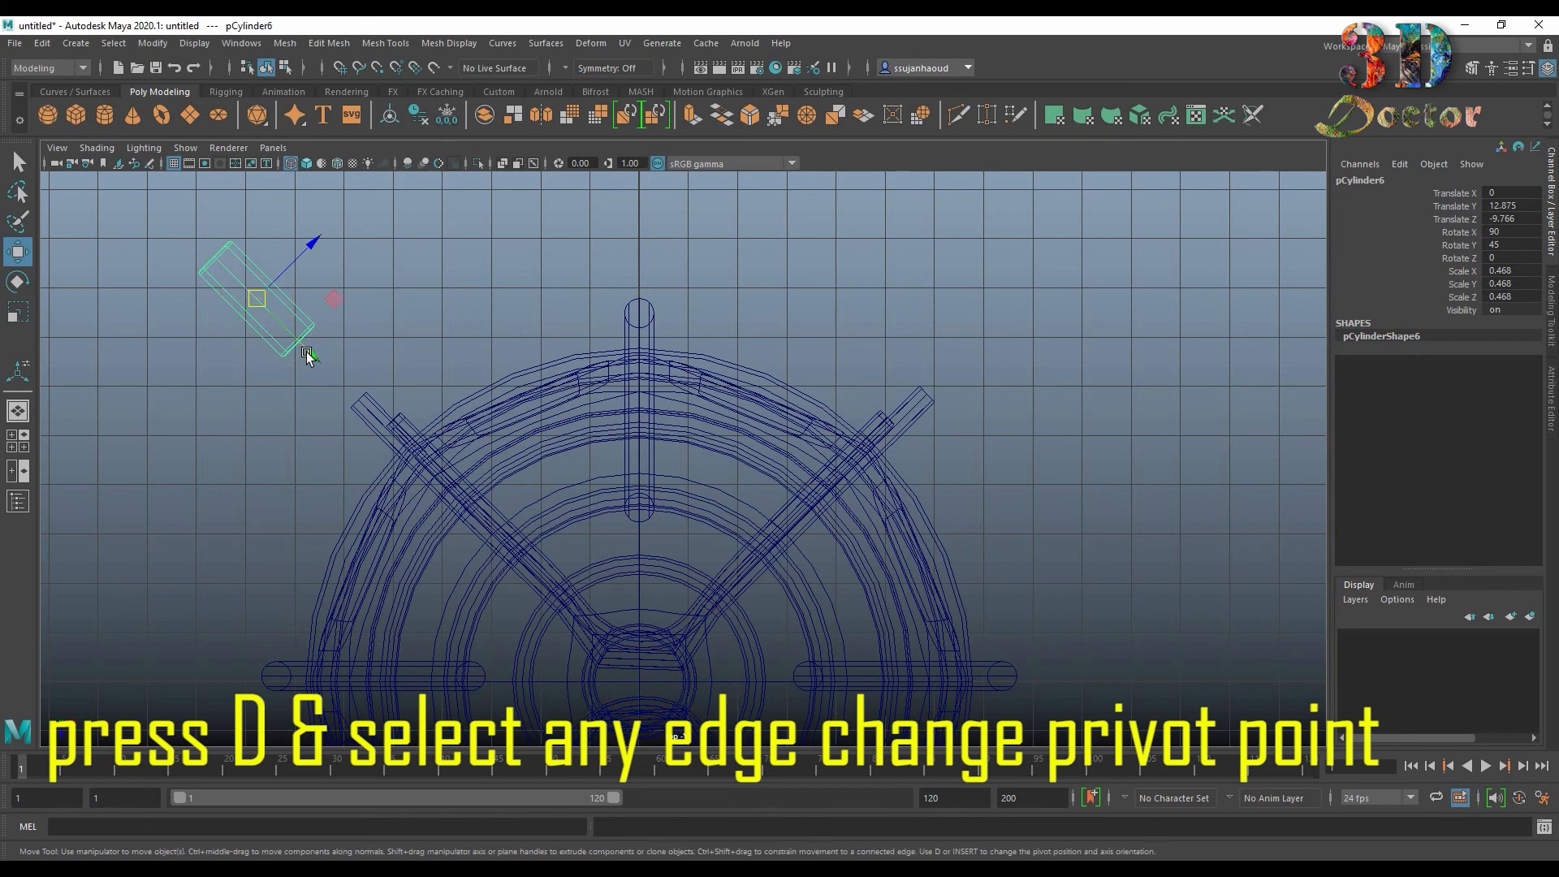
drag(308, 354, 378, 415)
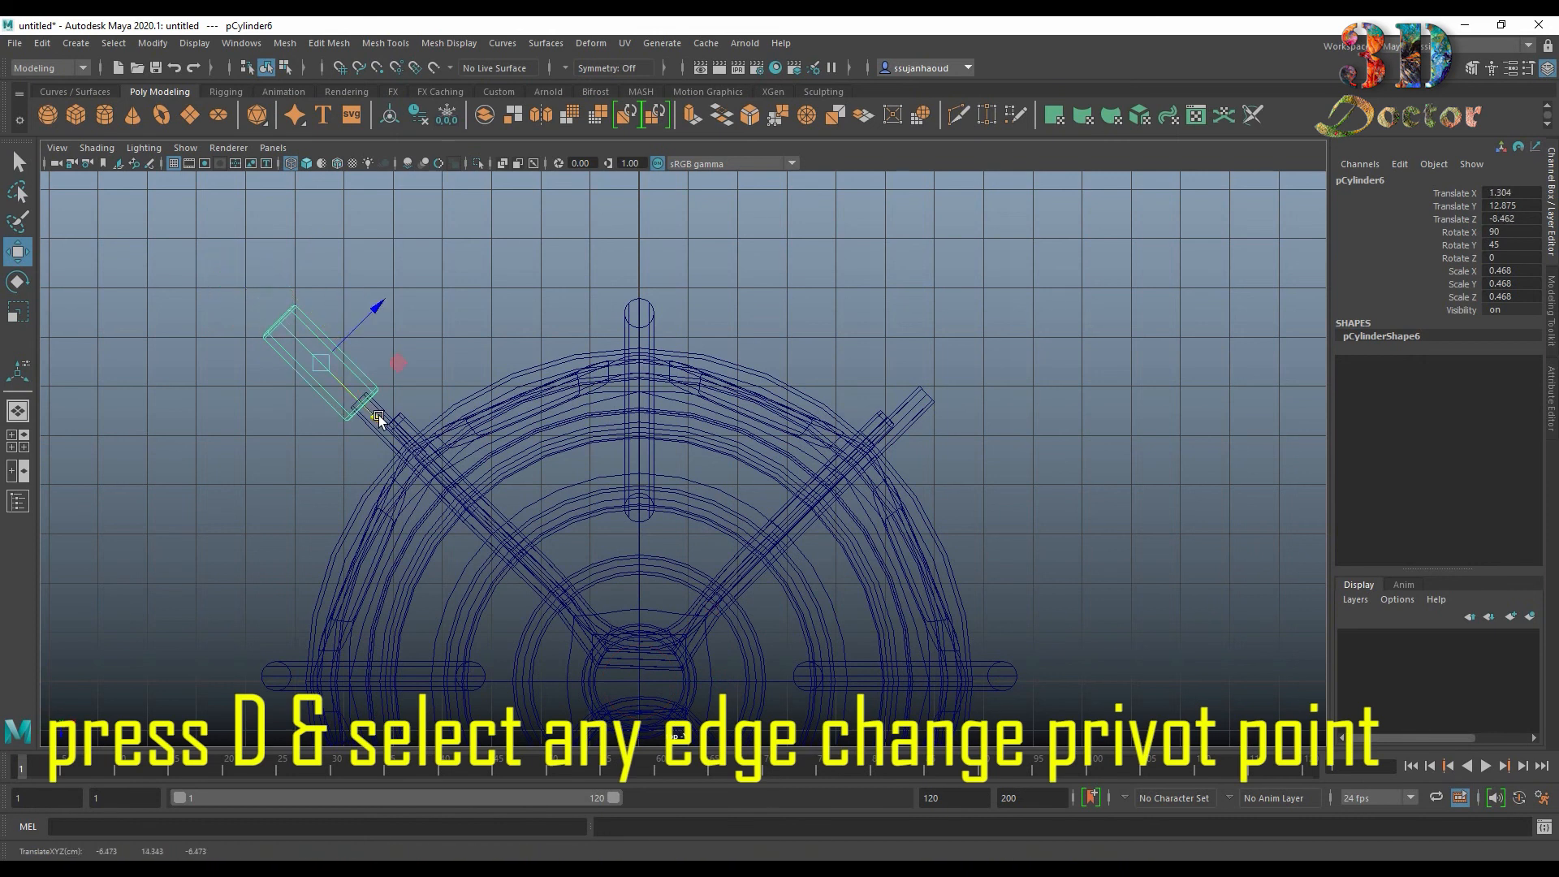
Step: Raise the handle cylinder in the perspective view to about 12.946 in Y to centre it on the tube
key(space)
scroll(902, 314, down, 5)
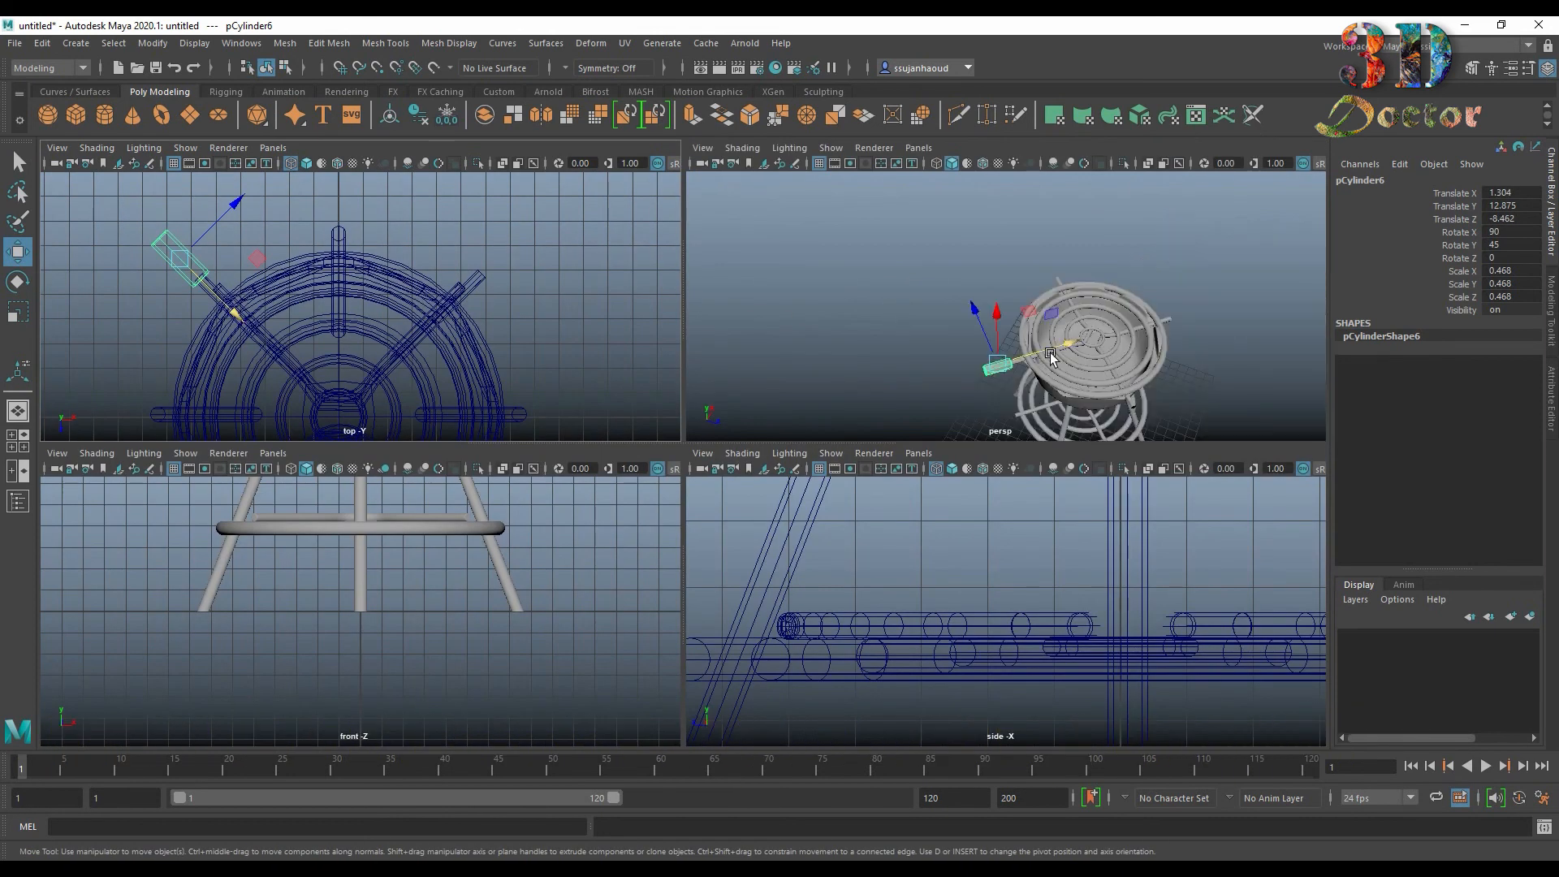
scroll(922, 376, up, 10)
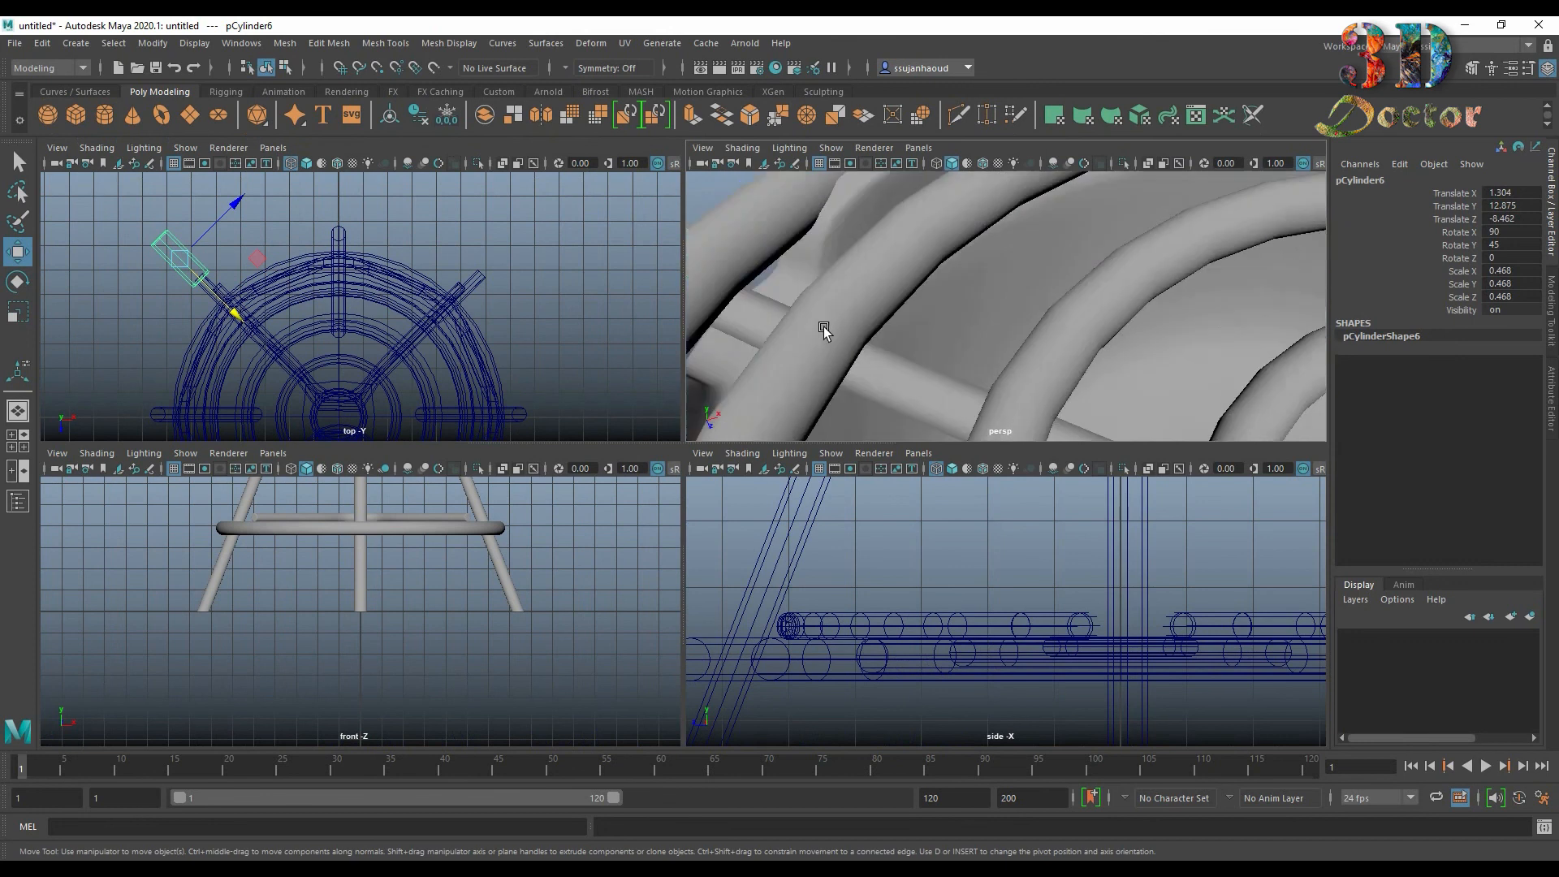
scroll(824, 330, down, 4)
key(space)
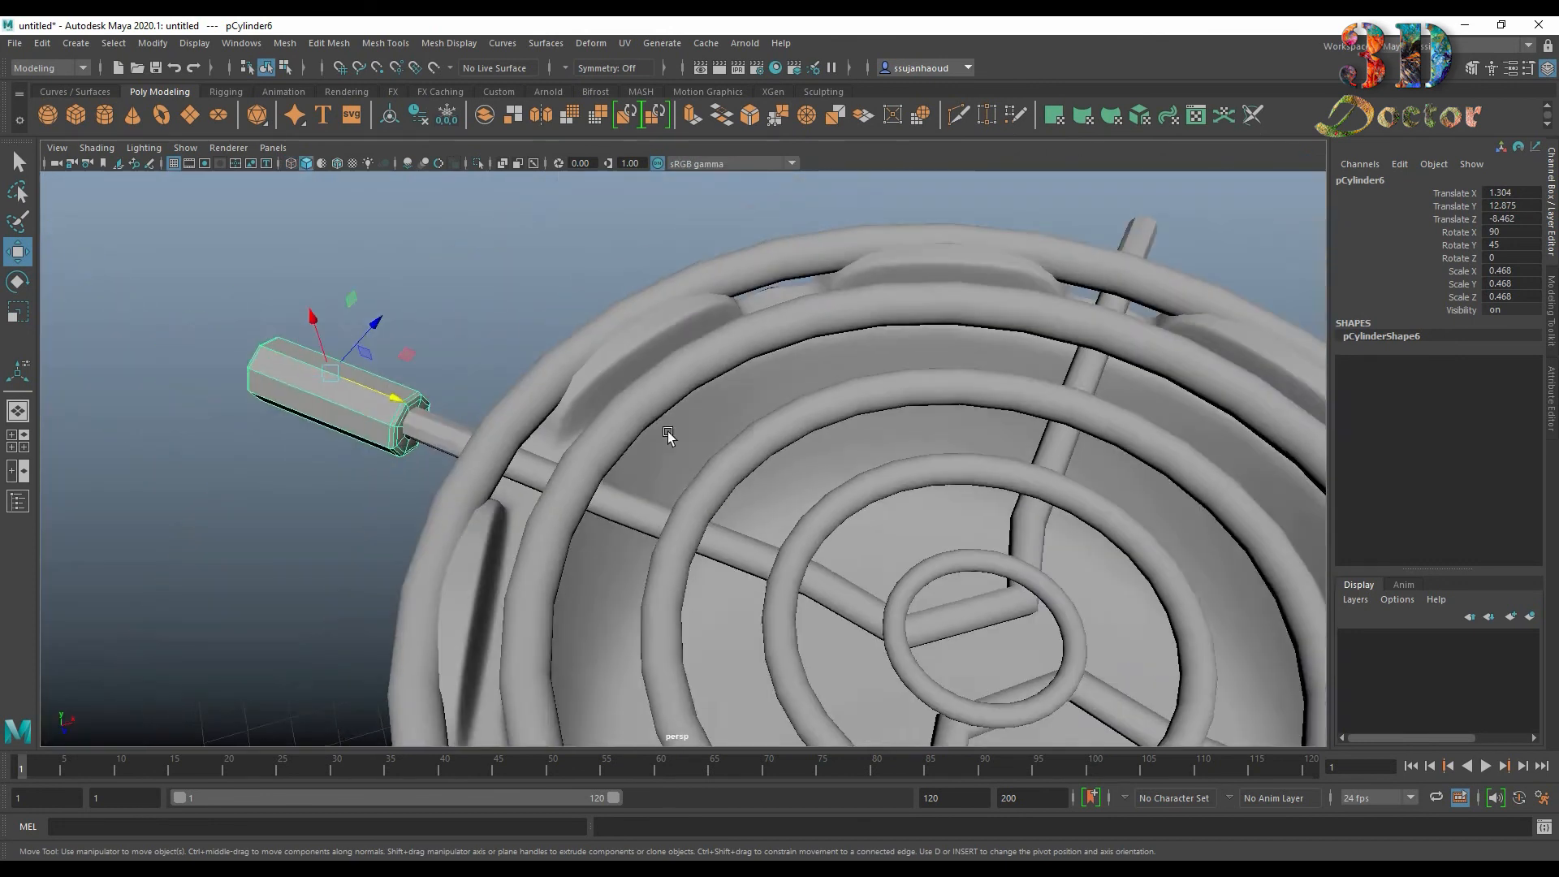
alt+drag(667, 433, 623, 483)
scroll(488, 447, up, 5)
alt+drag(464, 438, 473, 487)
alt+middle_drag(474, 487, 645, 566)
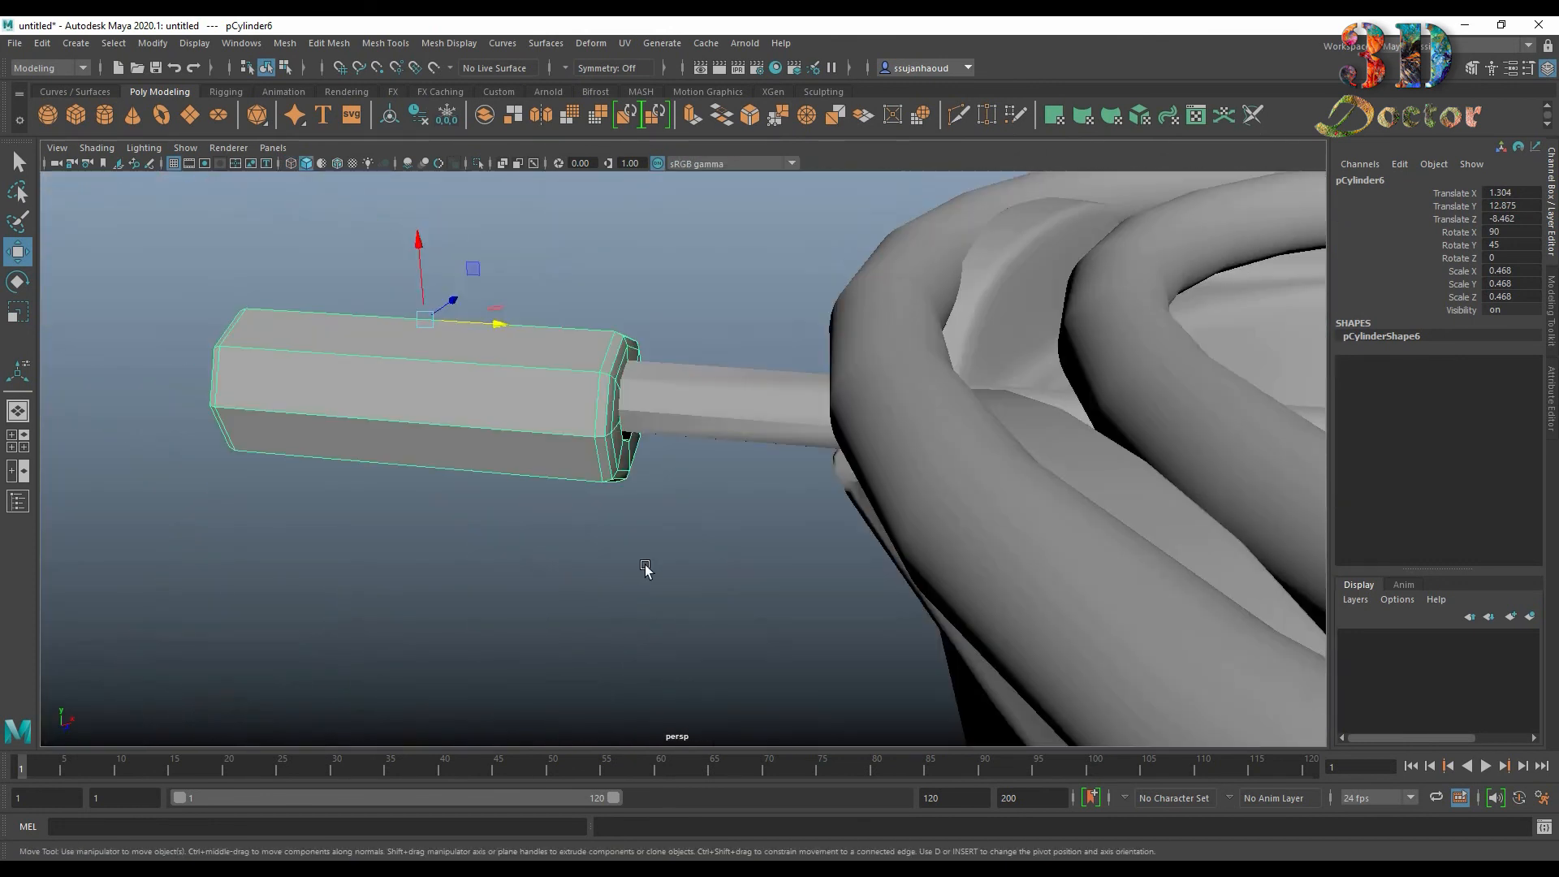
drag(422, 253, 422, 236)
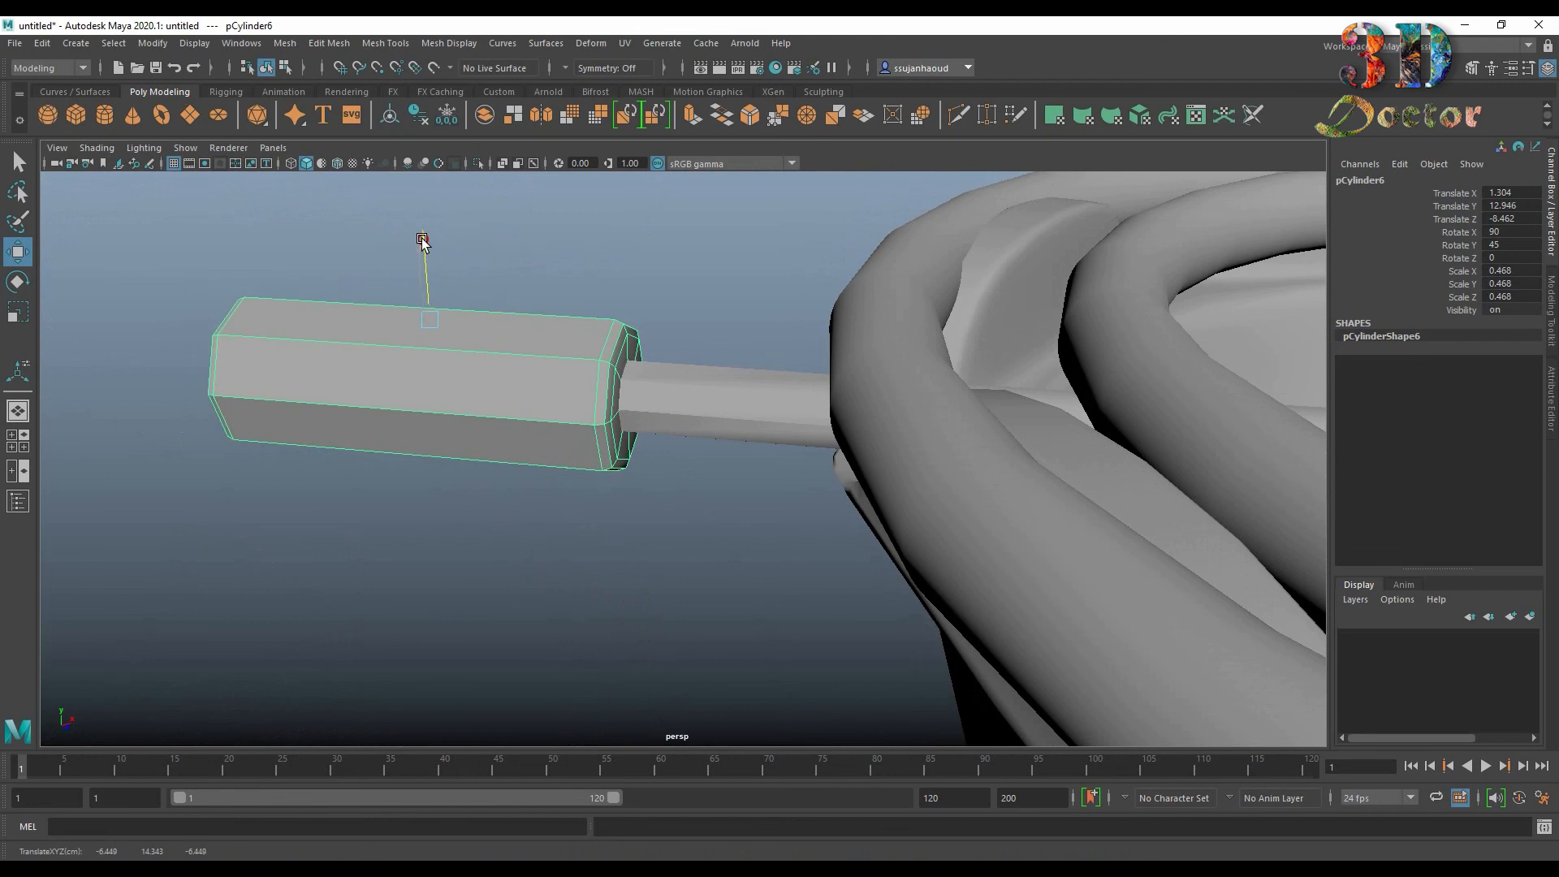
Step: Display the handle cylinder in smooth mesh preview on the tube's end
click(693, 410)
scroll(692, 410, up, 6)
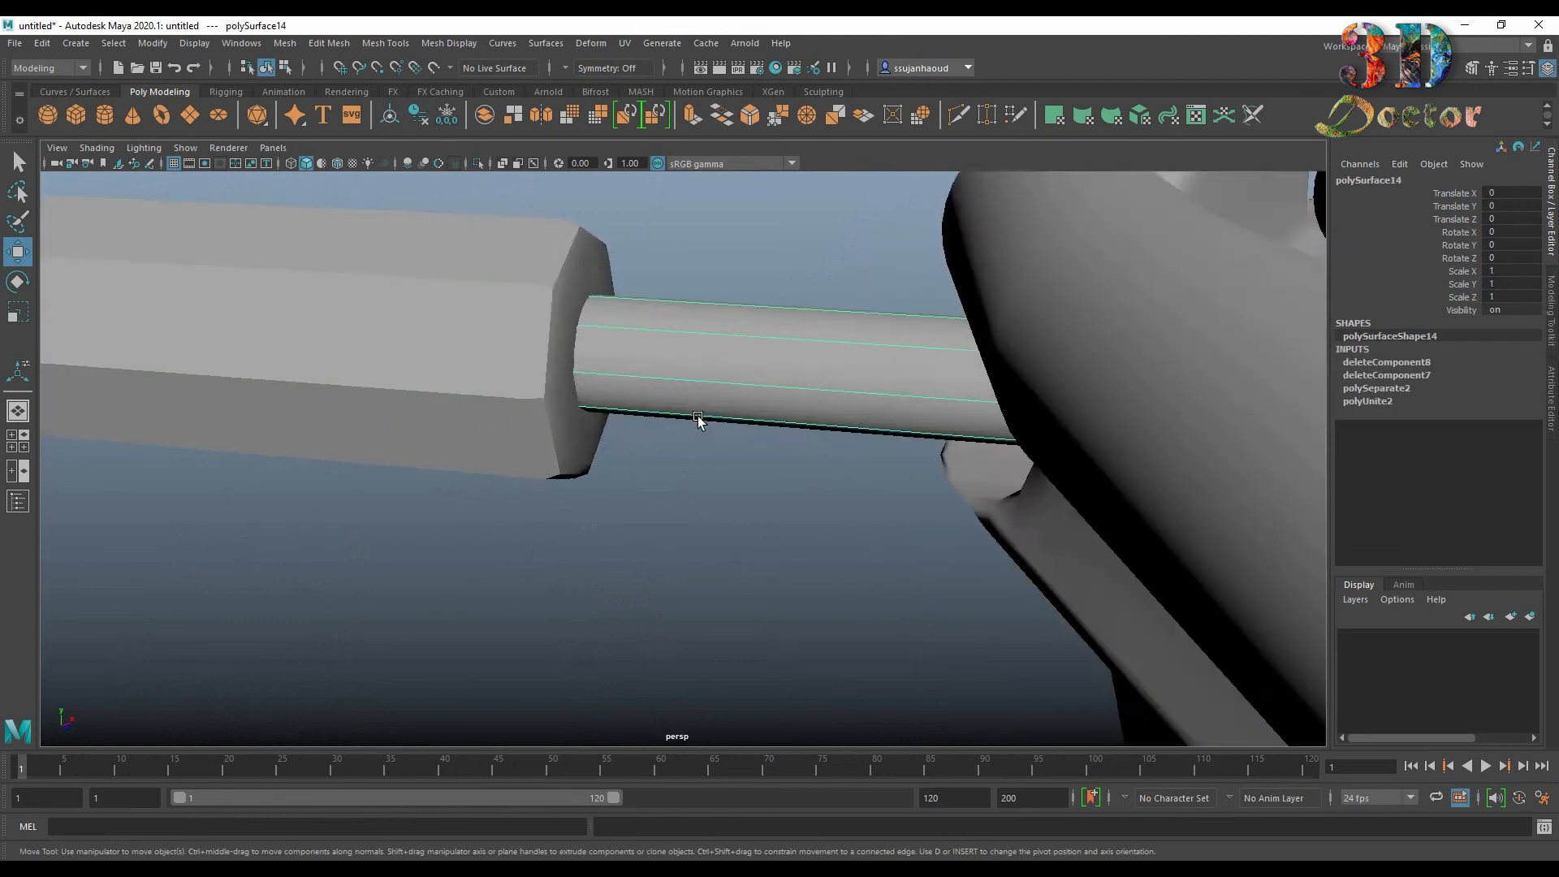
click(528, 402)
key(3)
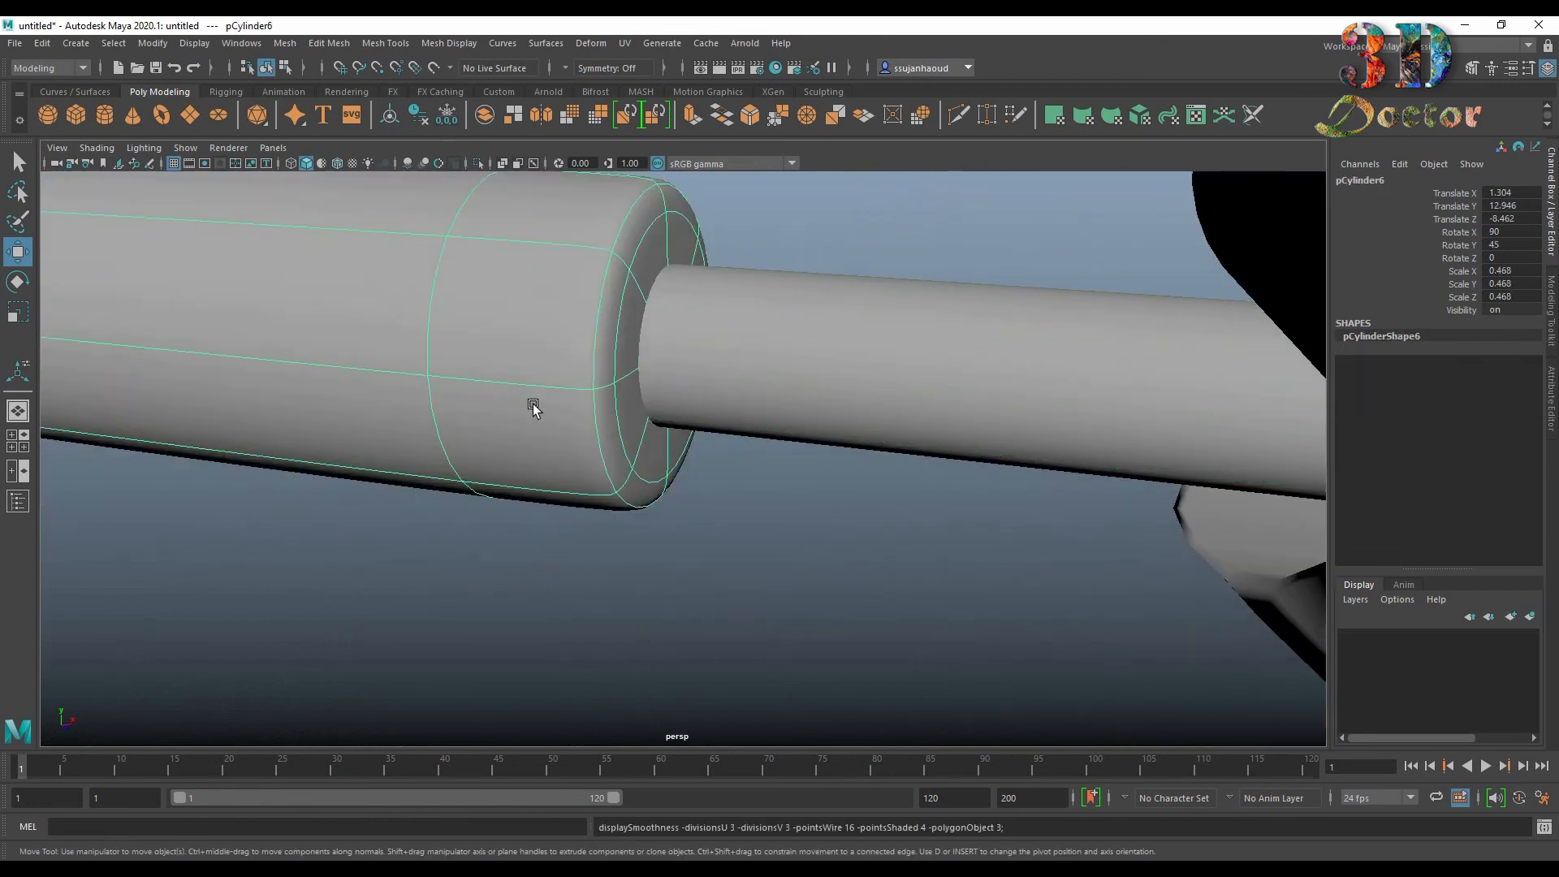
click(845, 571)
scroll(849, 544, down, 4)
alt+drag(803, 561, 703, 510)
scroll(714, 536, down, 5)
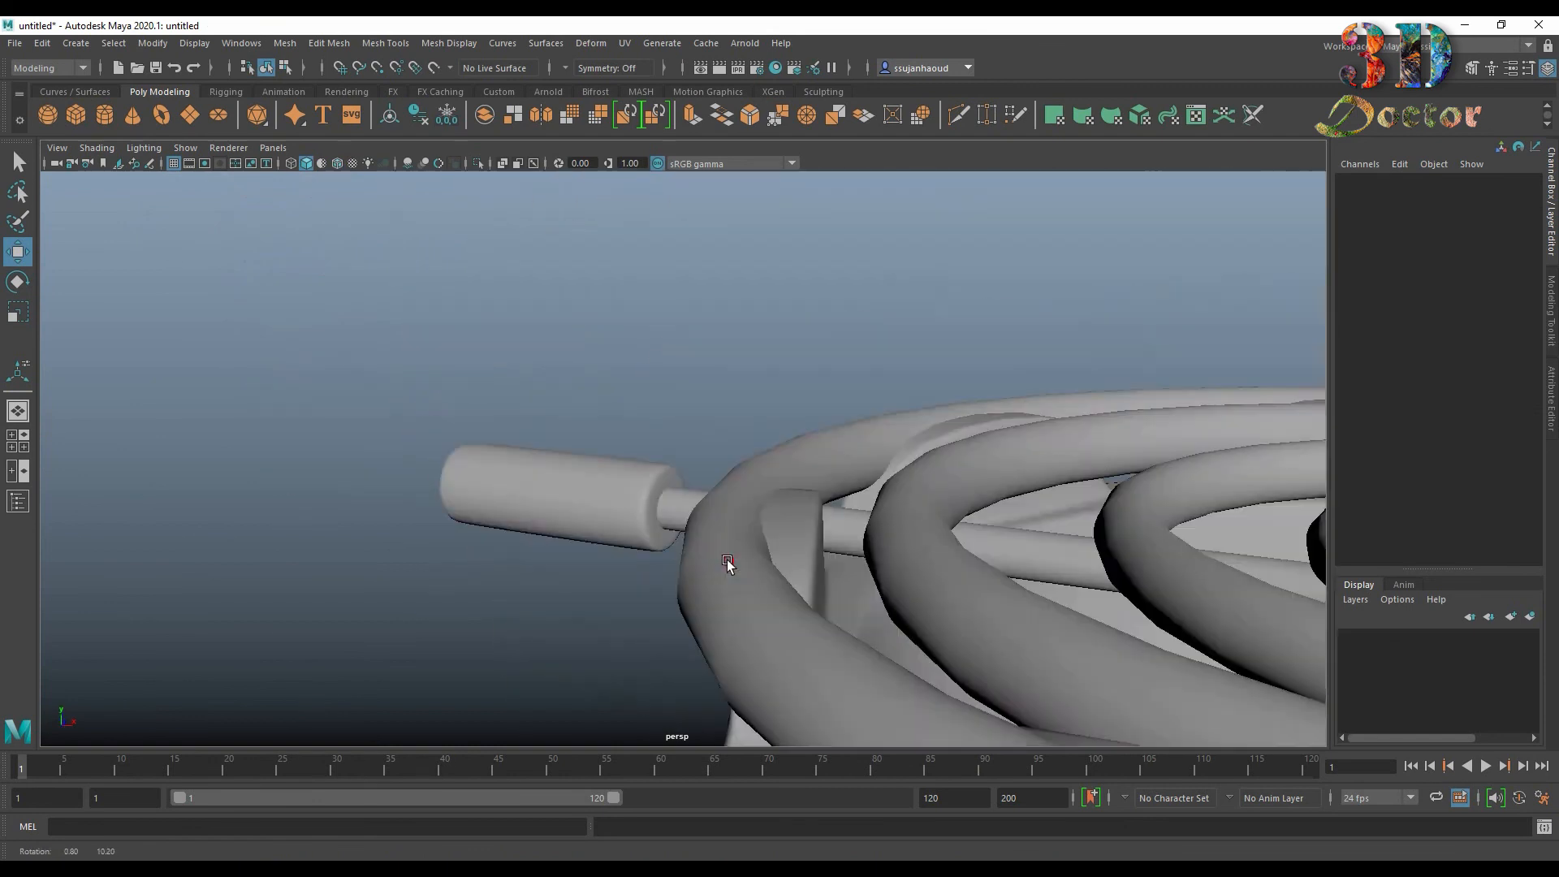
Step: Select the handle cylinder in the top view and snap its pivot to the grill's centre at the origin
alt+drag(727, 563, 769, 511)
key(space)
key(space)
key(a)
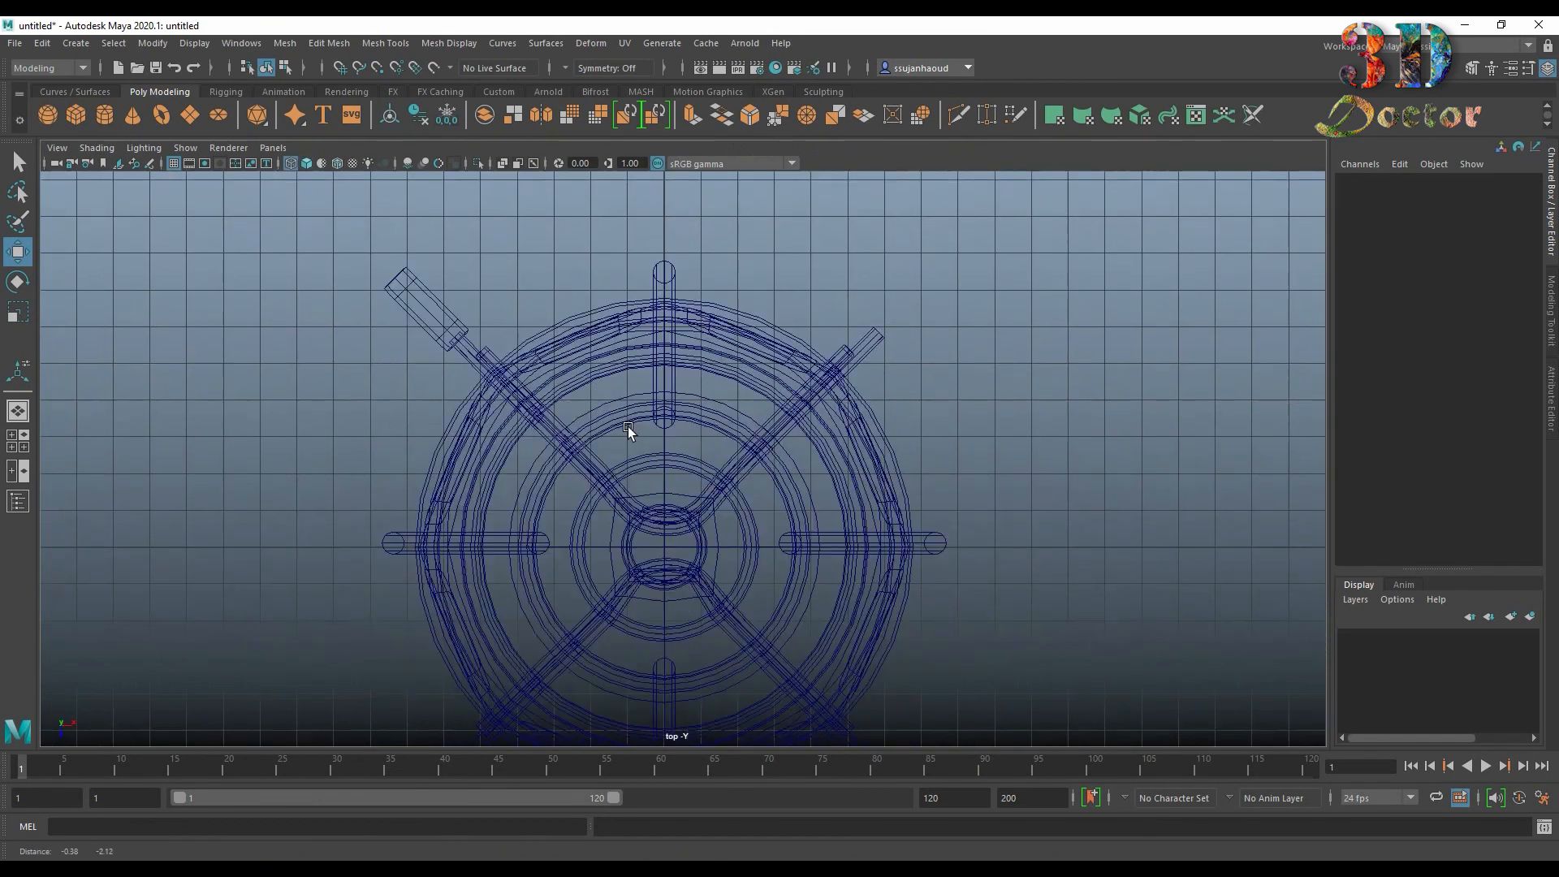
drag(443, 674, 486, 703)
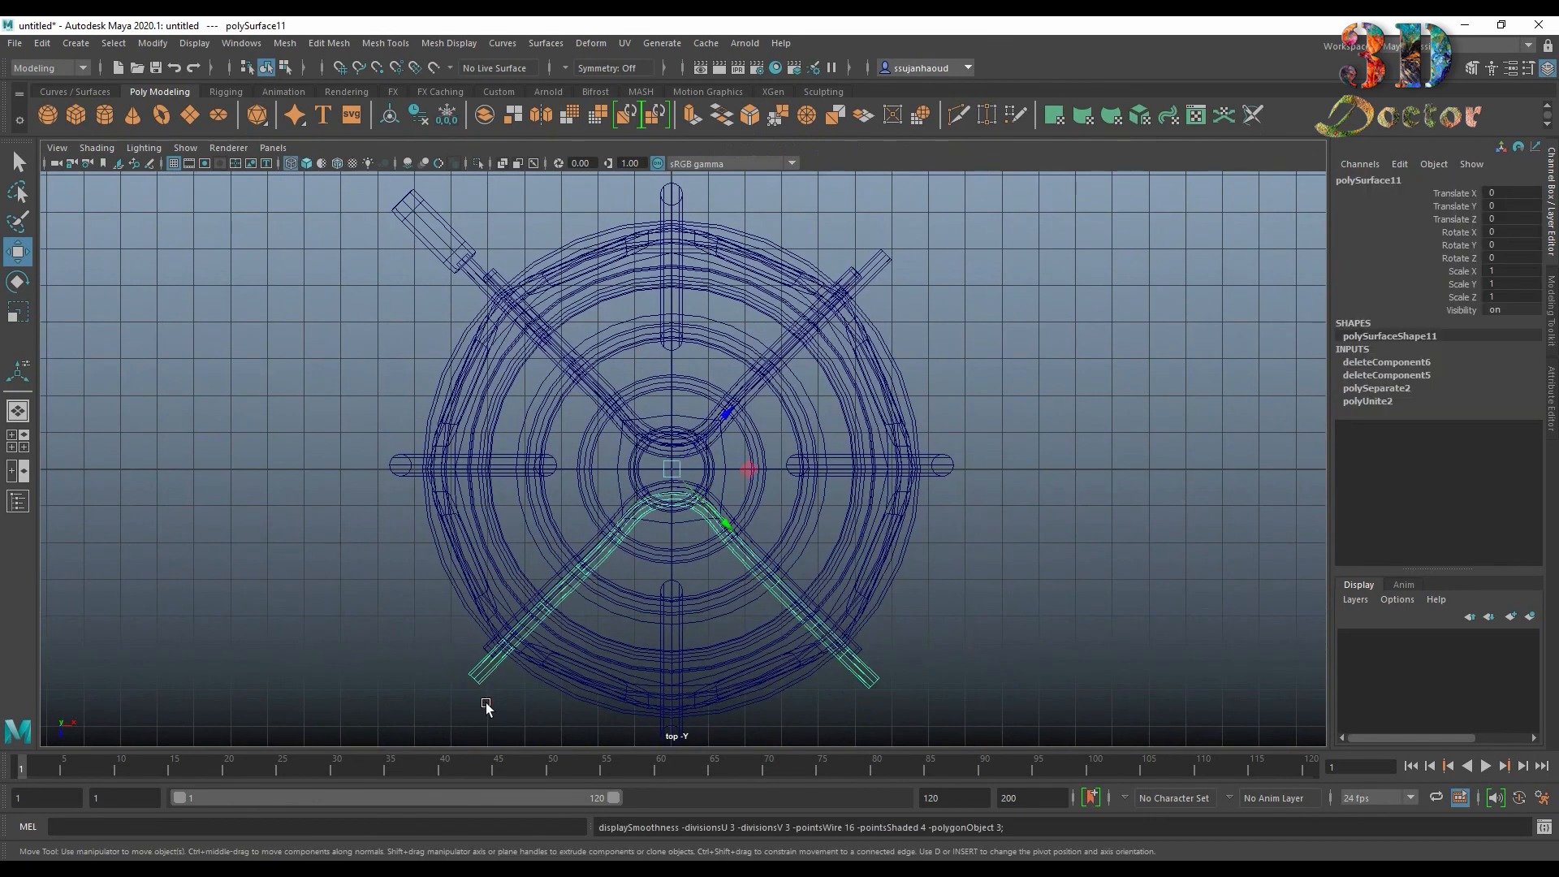
click(421, 224)
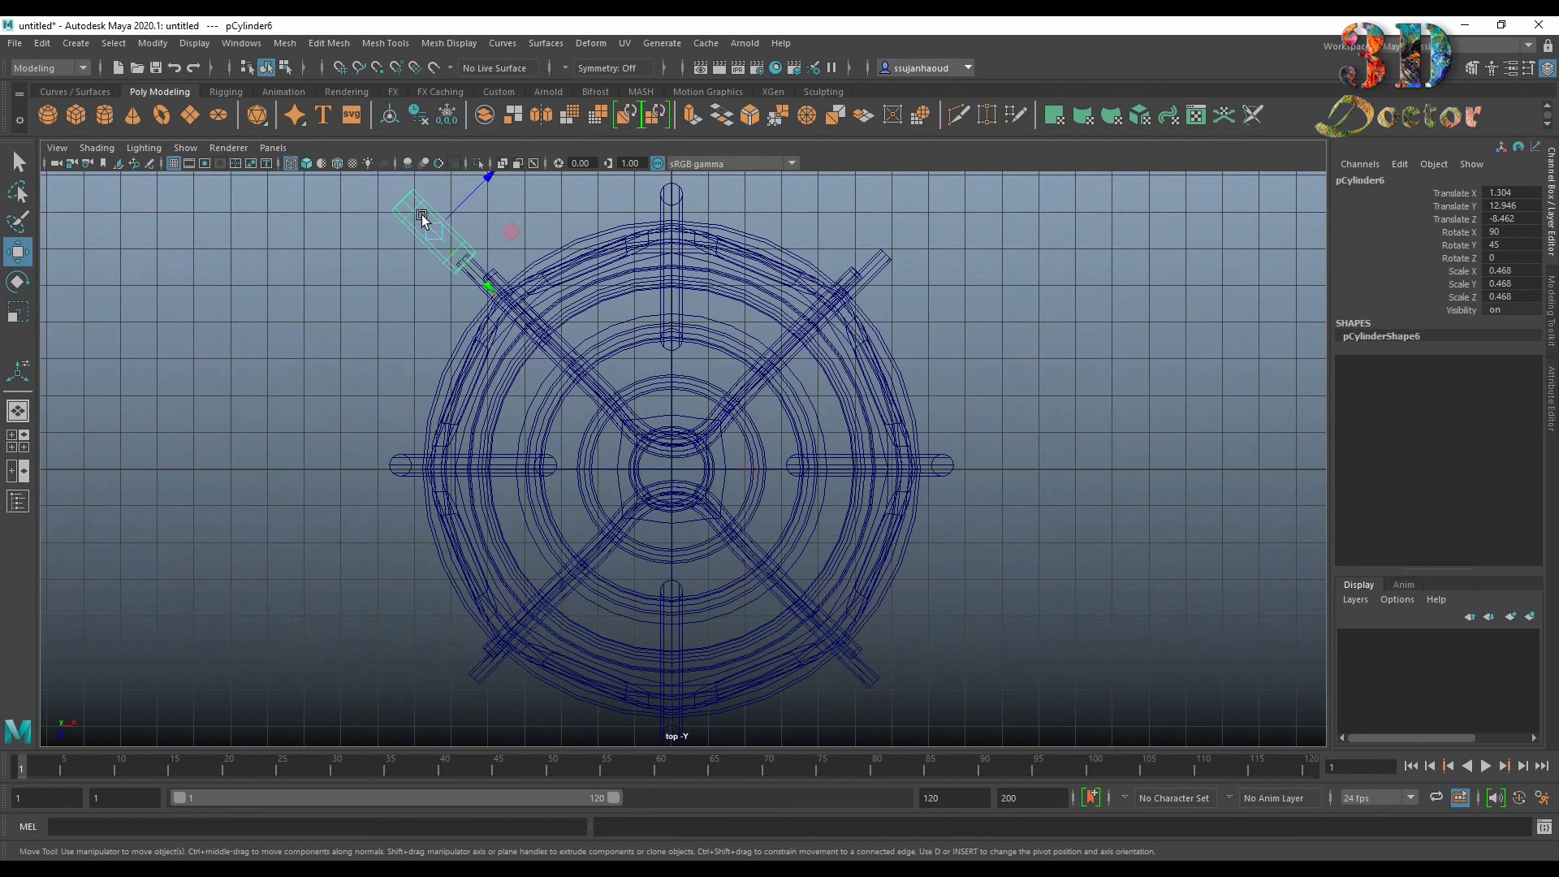
key(d)
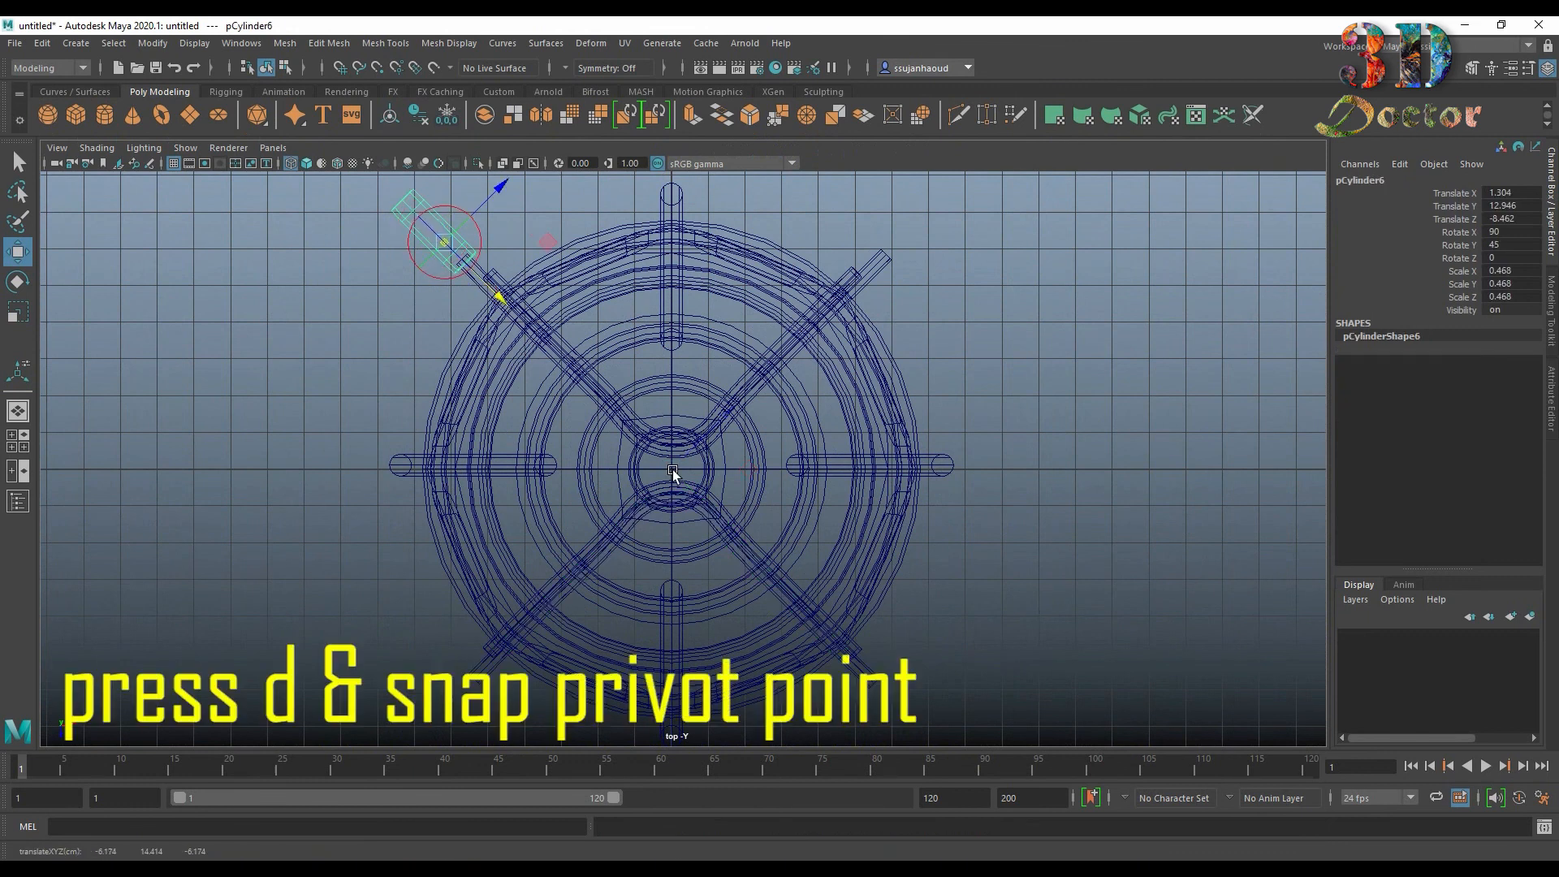
key(x)
middle_drag(672, 470, 651, 475)
Step: Duplicate the handle and rotate the copy to -45 degrees about Y so it sits on the adjacent diagonal tube
key(e)
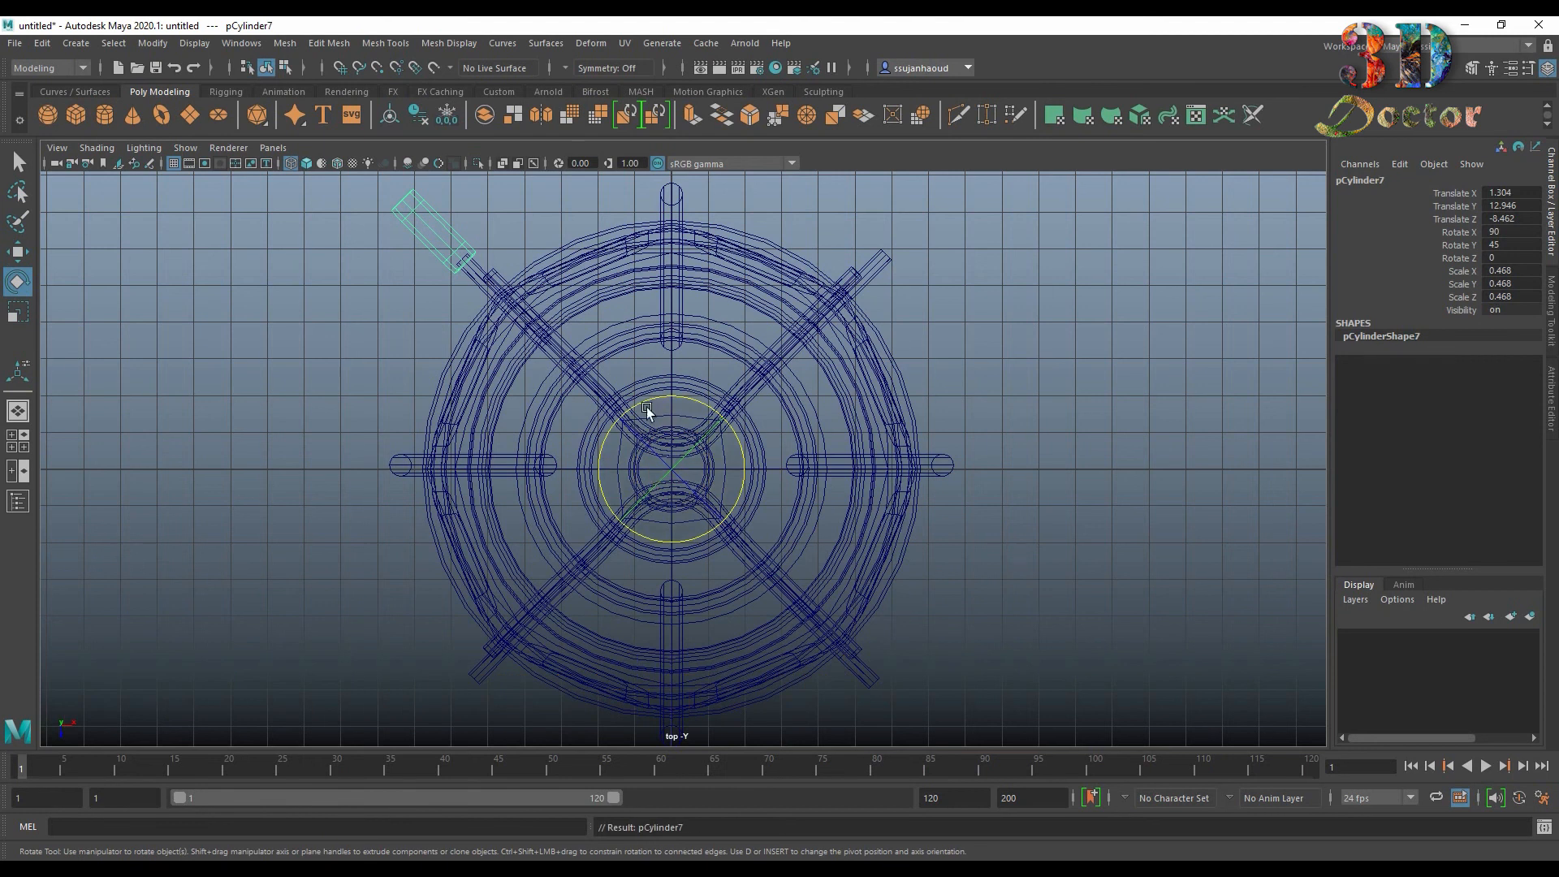
key(ctrl+d)
drag(646, 406, 772, 427)
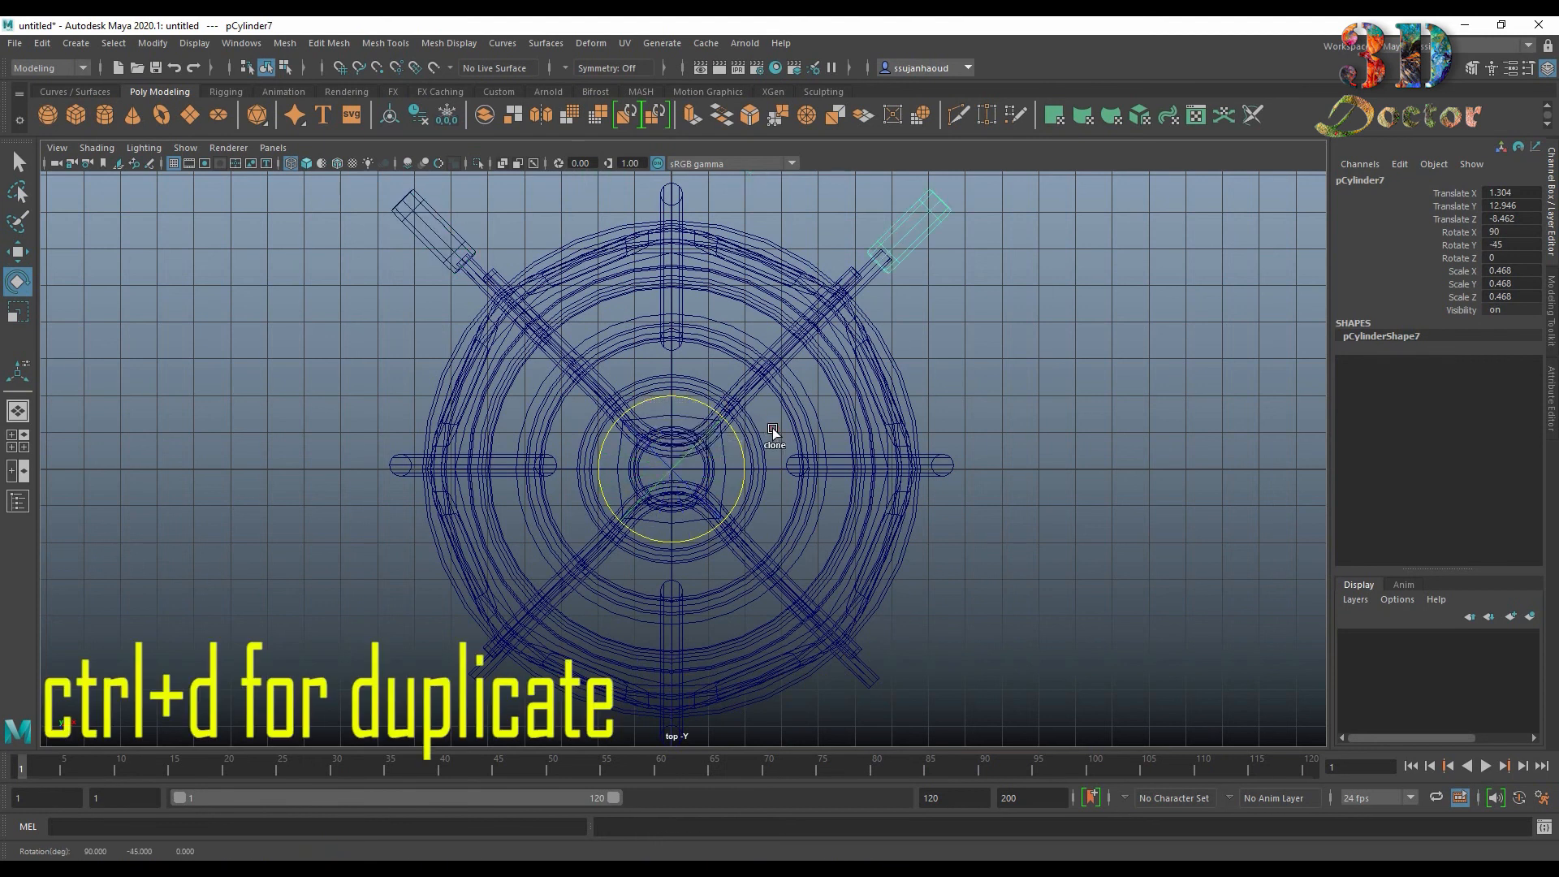
key(shift+d)
key(shift+d)
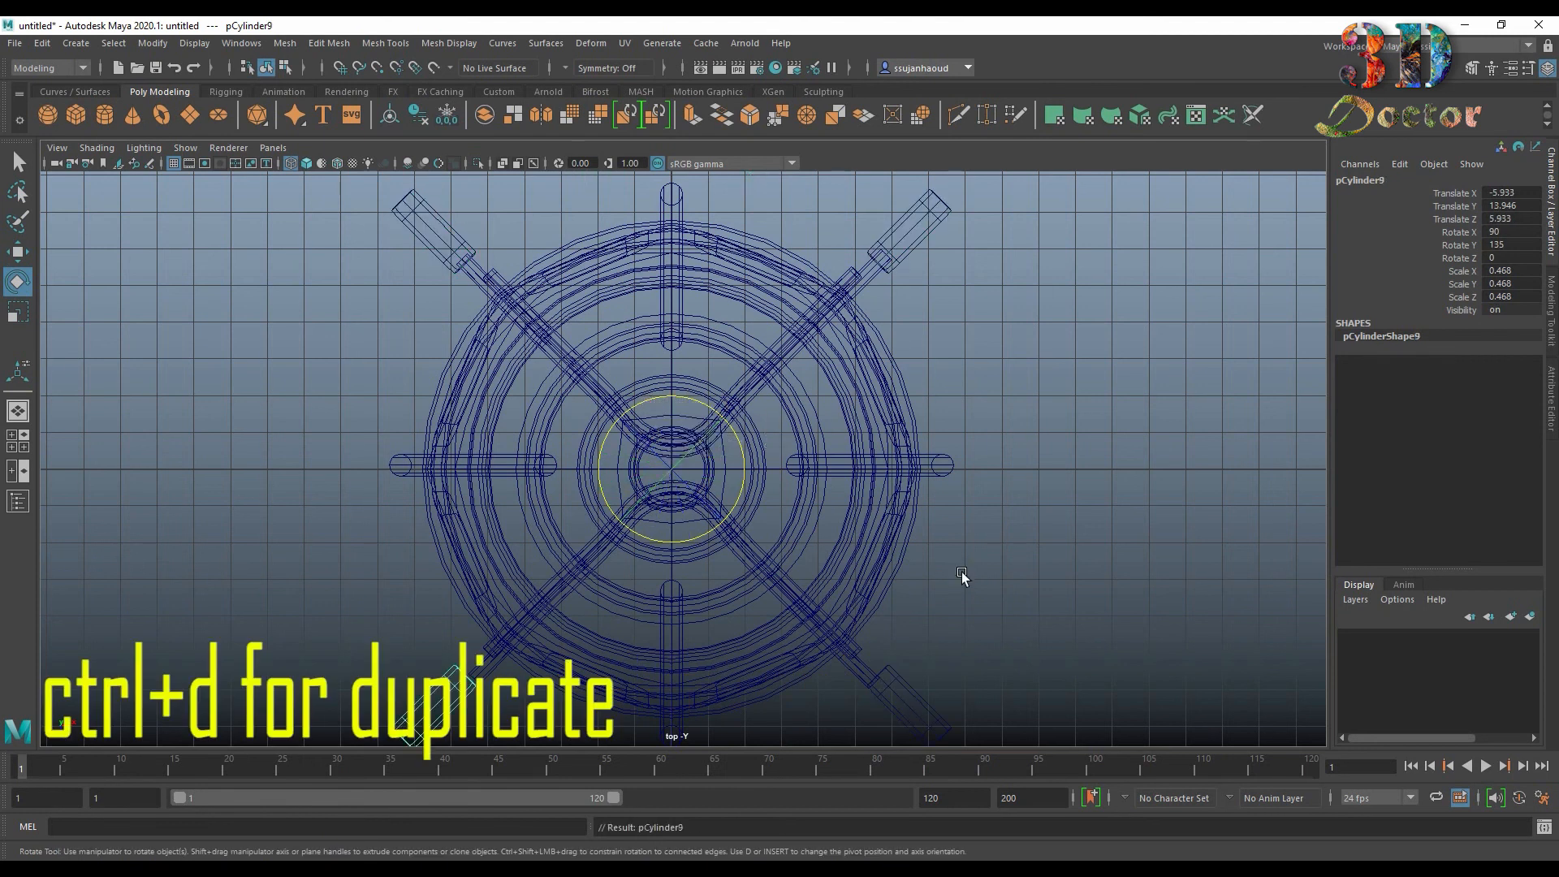
mouse_move(961, 571)
alt+middle_down()
mouse_move(953, 533)
mouse_move(941, 559)
alt+middle_up()
click(879, 654)
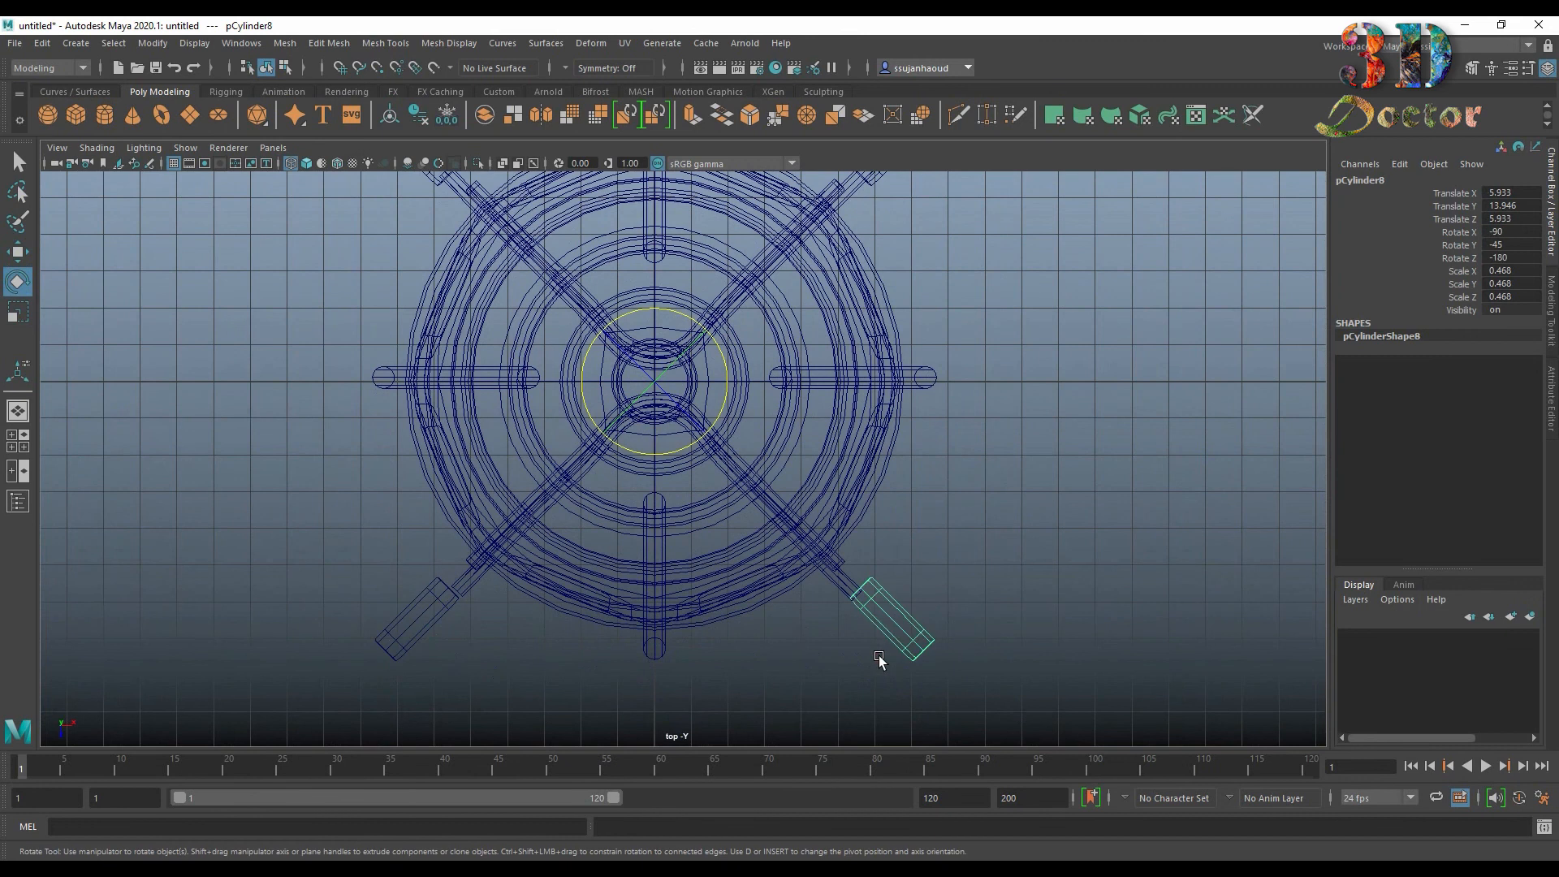
key(Delete)
drag(385, 600, 425, 661)
key(Delete)
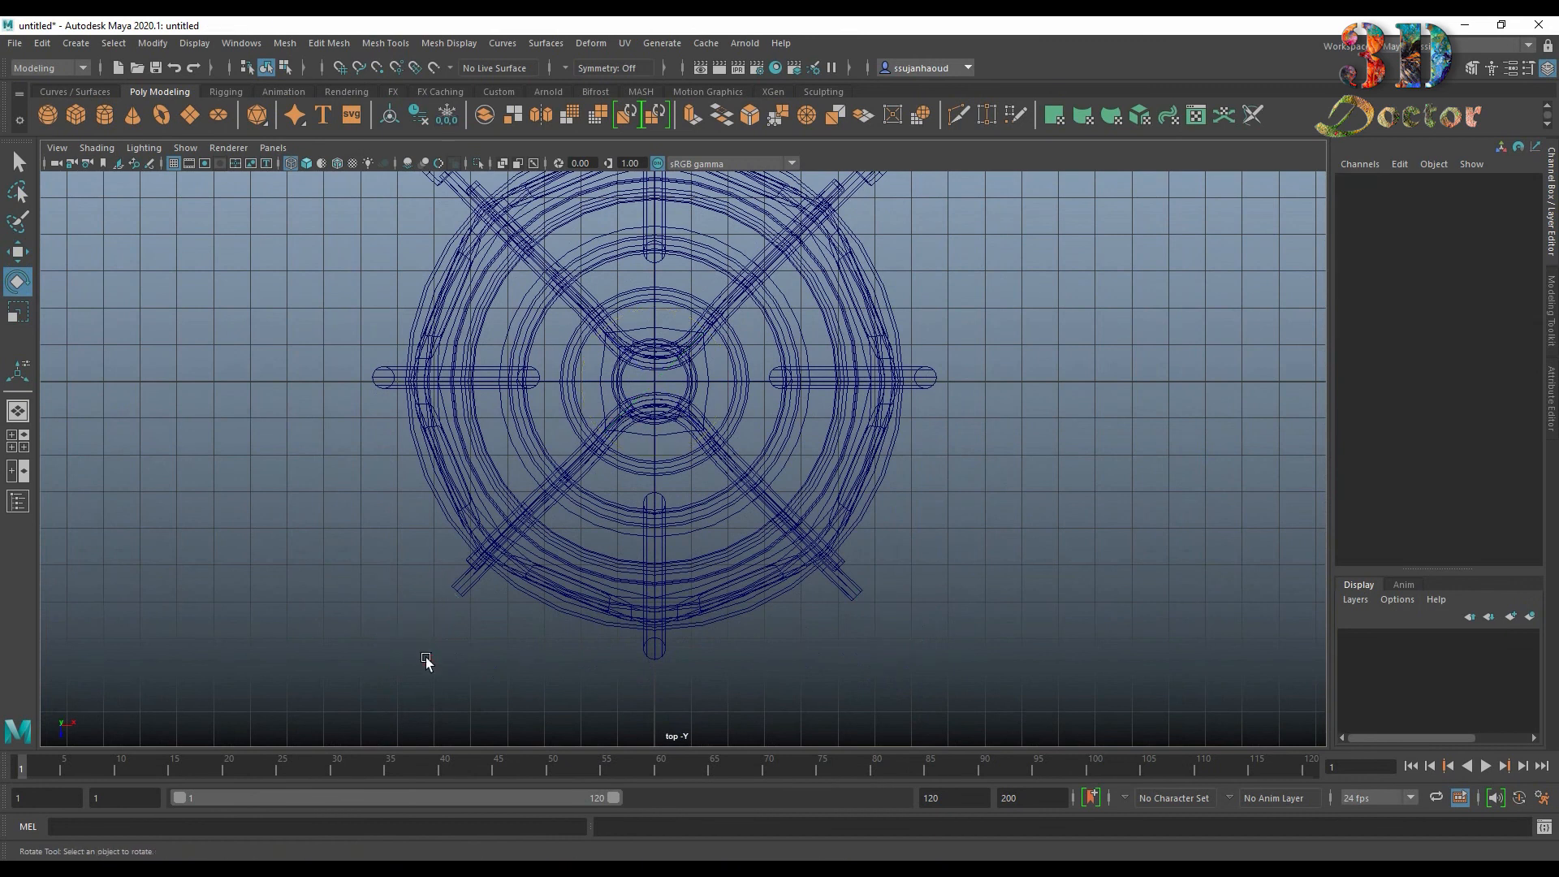
Step: Duplicate the second handle and rotate the copy to 135 degrees about Y onto the opposite diagonal tube
alt+middle_drag(860, 424, 810, 498)
click(879, 230)
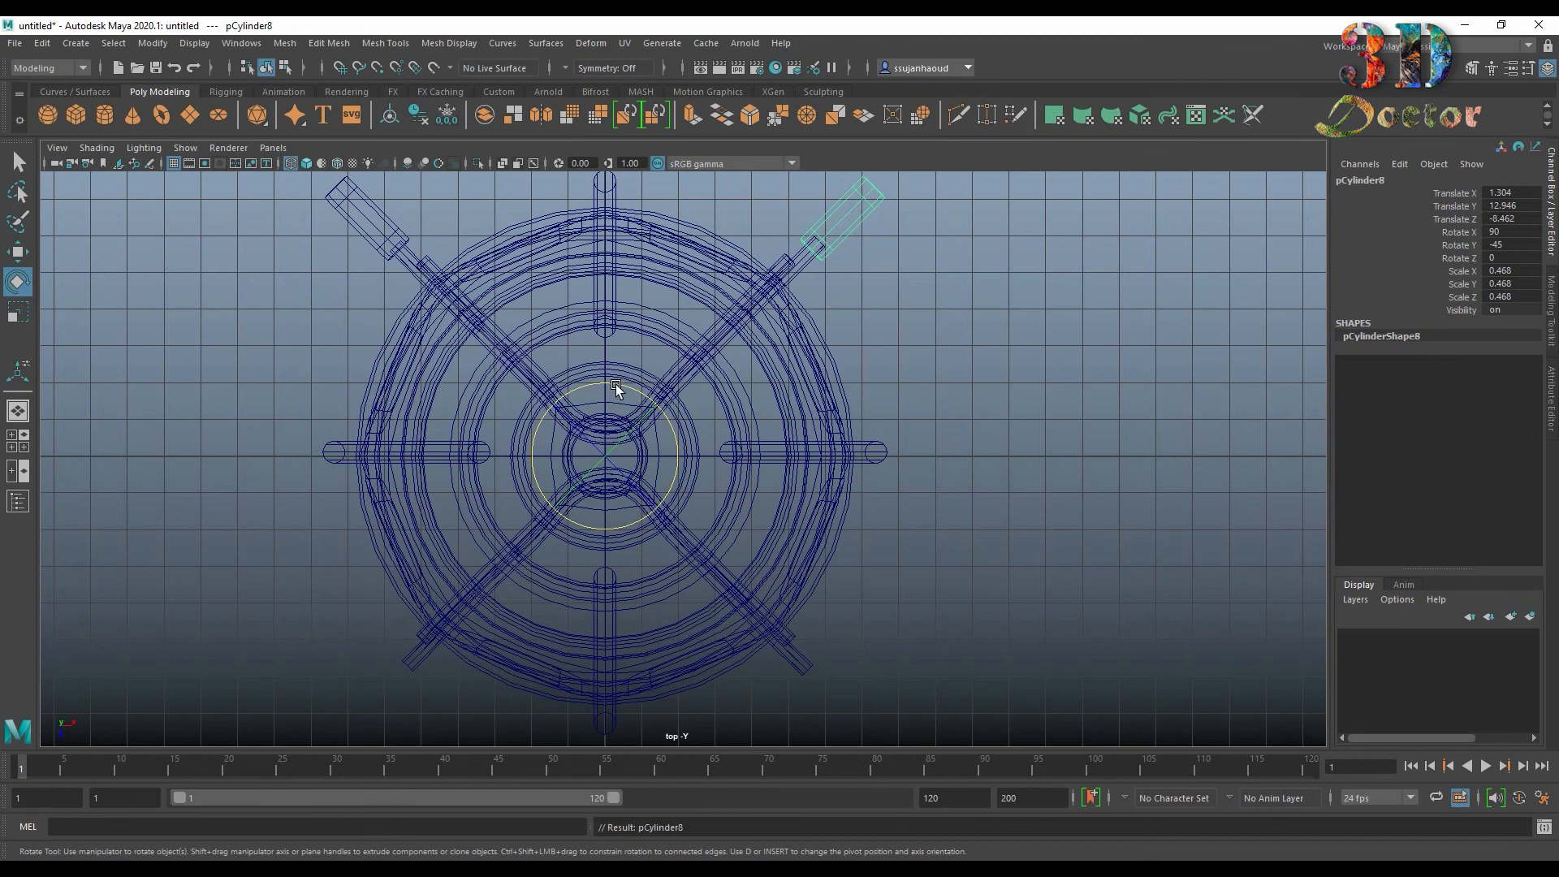
drag(615, 384, 800, 529)
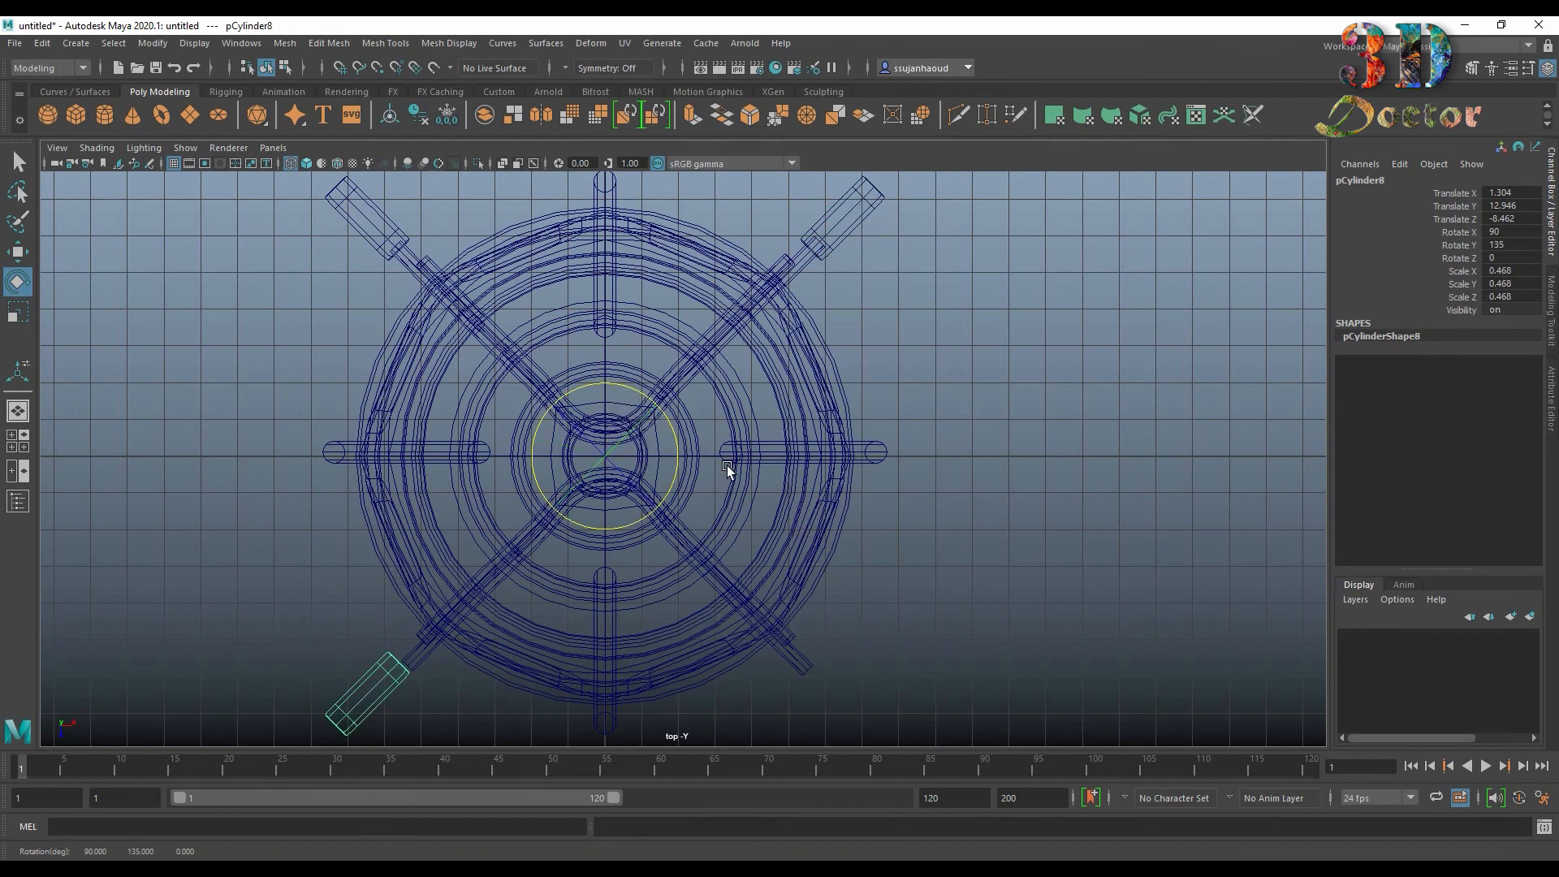
Step: Fine-tune the third handle's rotation in the perspective view to about 136.833 degrees about Y to align it with its tube
key(space)
key(space)
scroll(856, 446, down, 8)
alt+middle_drag(831, 570, 834, 484)
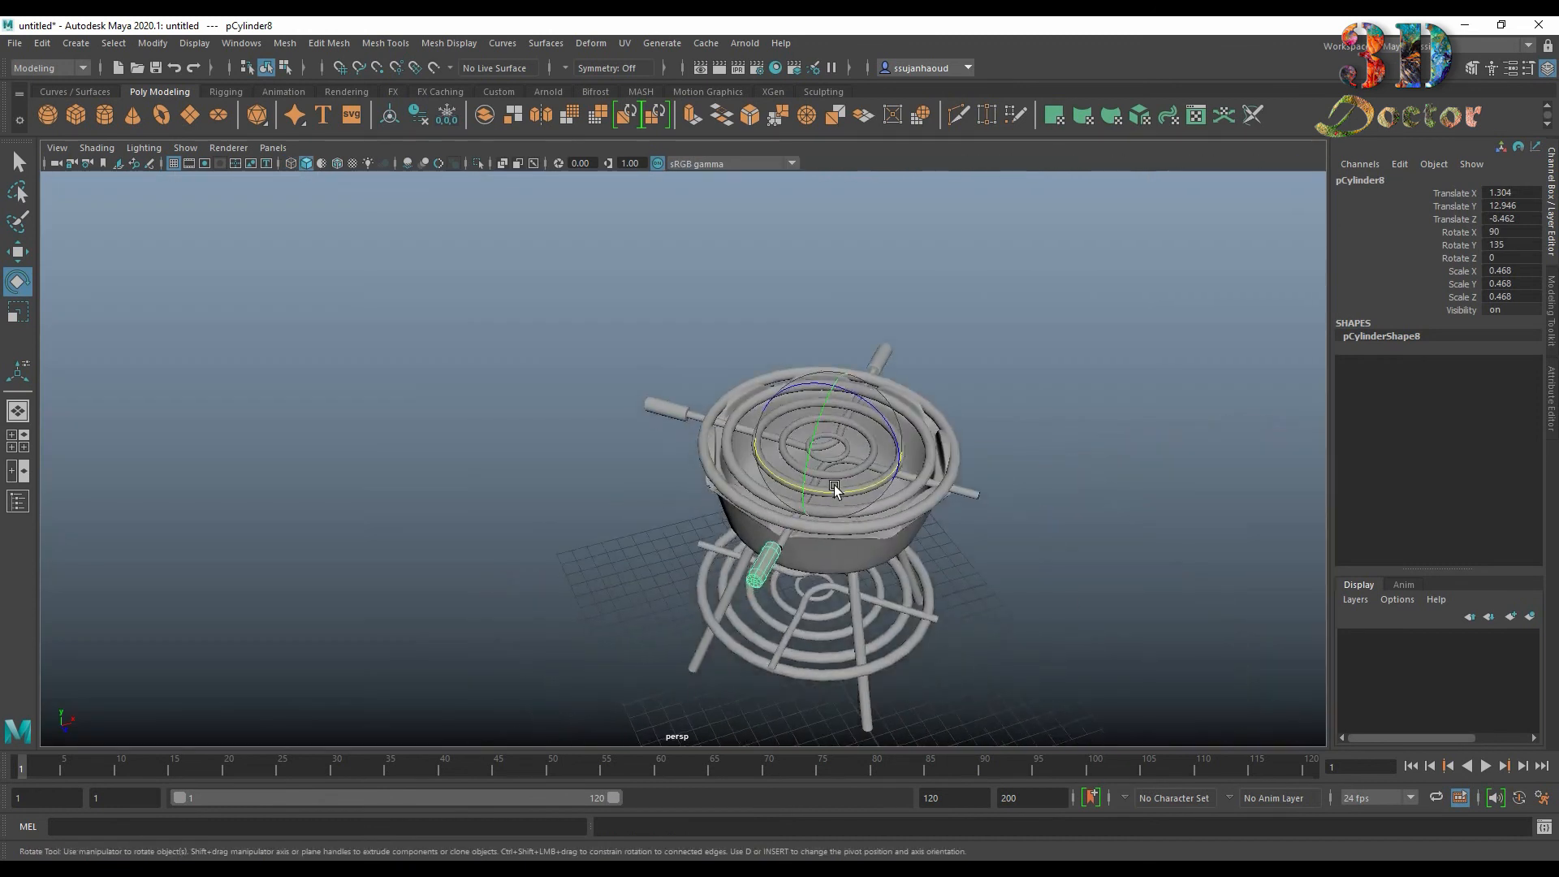
scroll(834, 487, up, 6)
scroll(678, 514, up, 4)
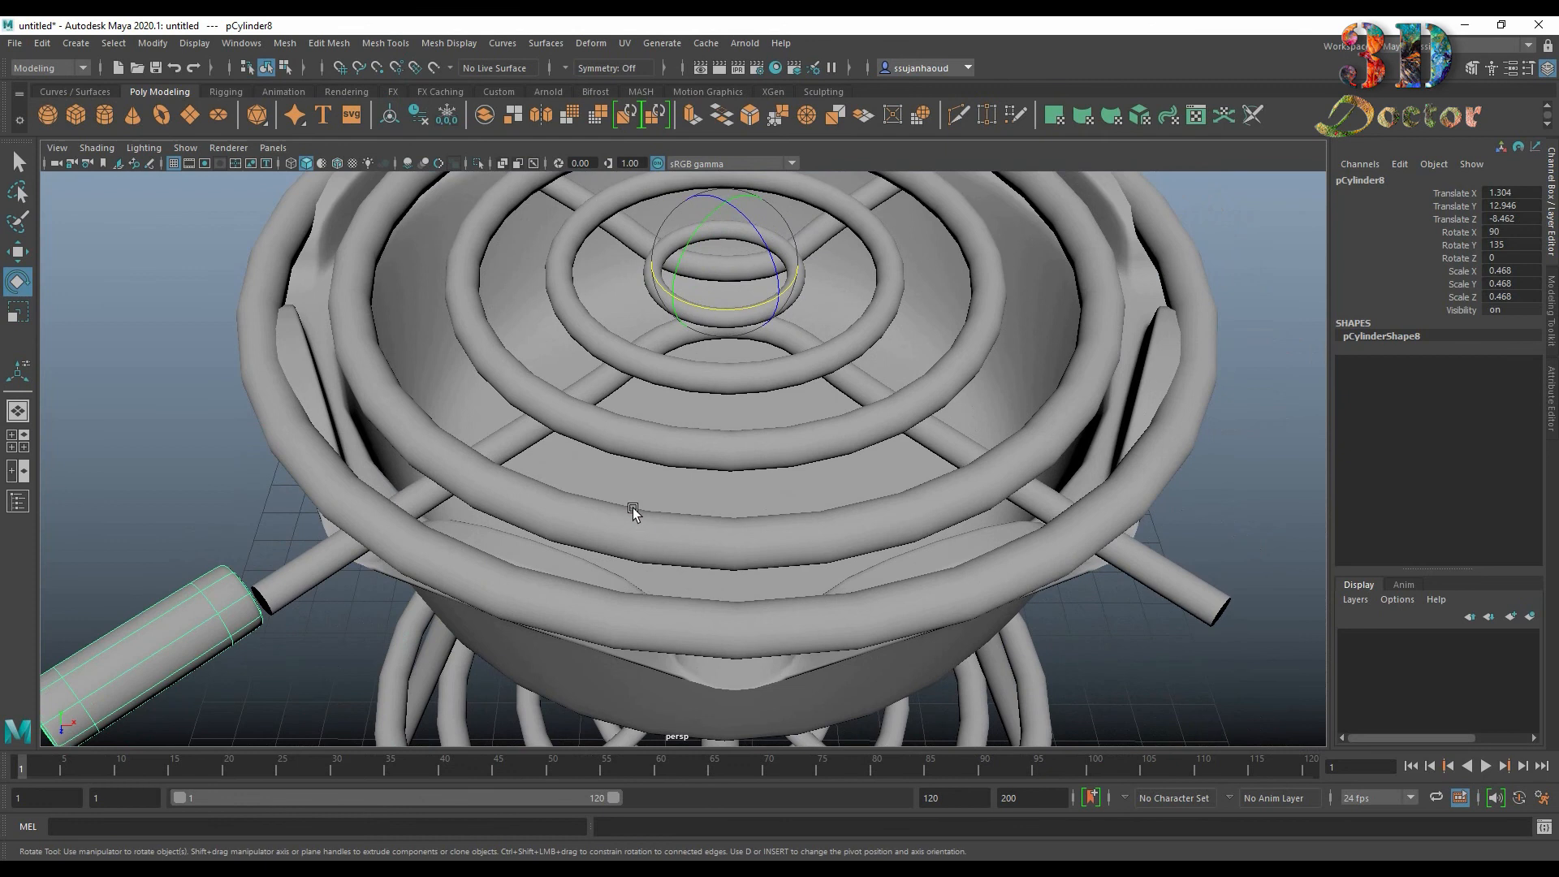
drag(717, 308, 721, 313)
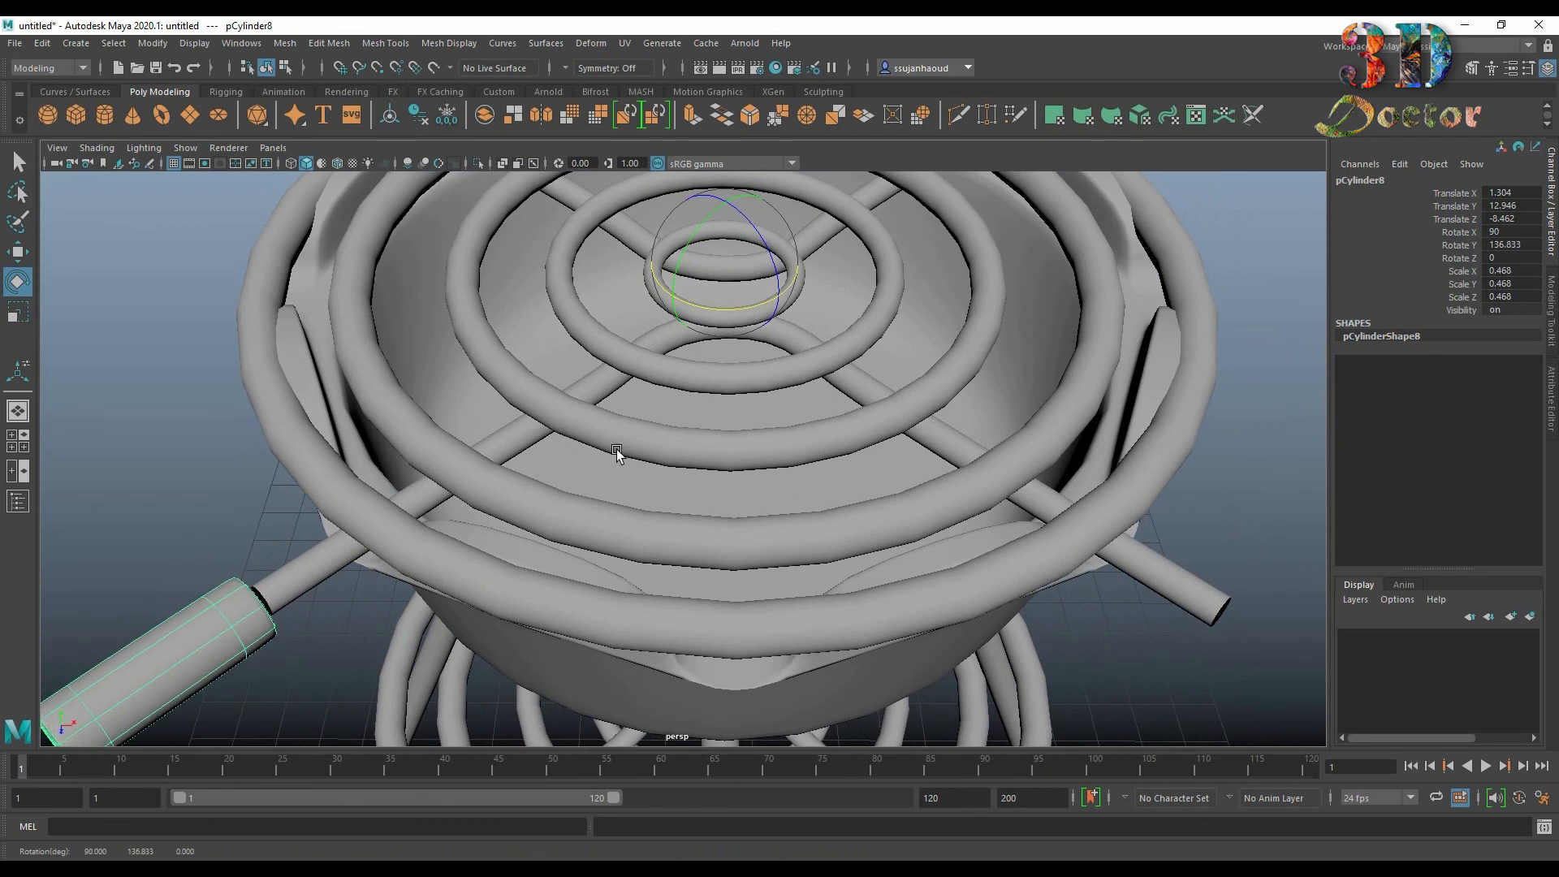
Step: Shift the third handle sideways onto its tube's axis, to about 1.415 in X and -8.574 in Z
alt+drag(617, 451, 418, 492)
alt+middle_drag(417, 492, 536, 490)
scroll(536, 490, up, 5)
alt+middle_drag(406, 439, 562, 440)
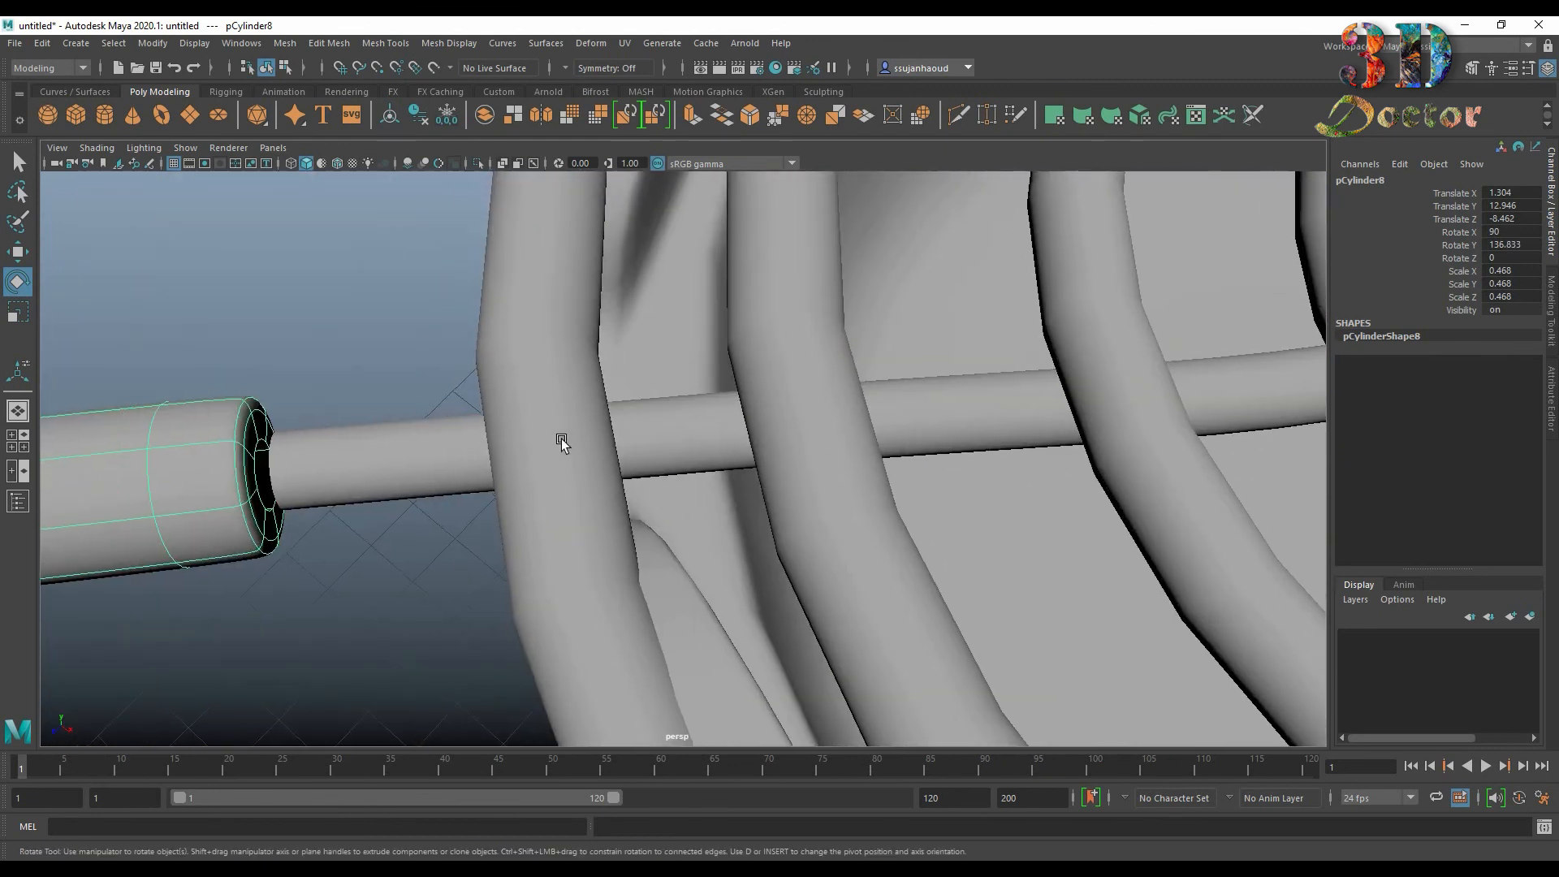
scroll(568, 443, down, 4)
key(w)
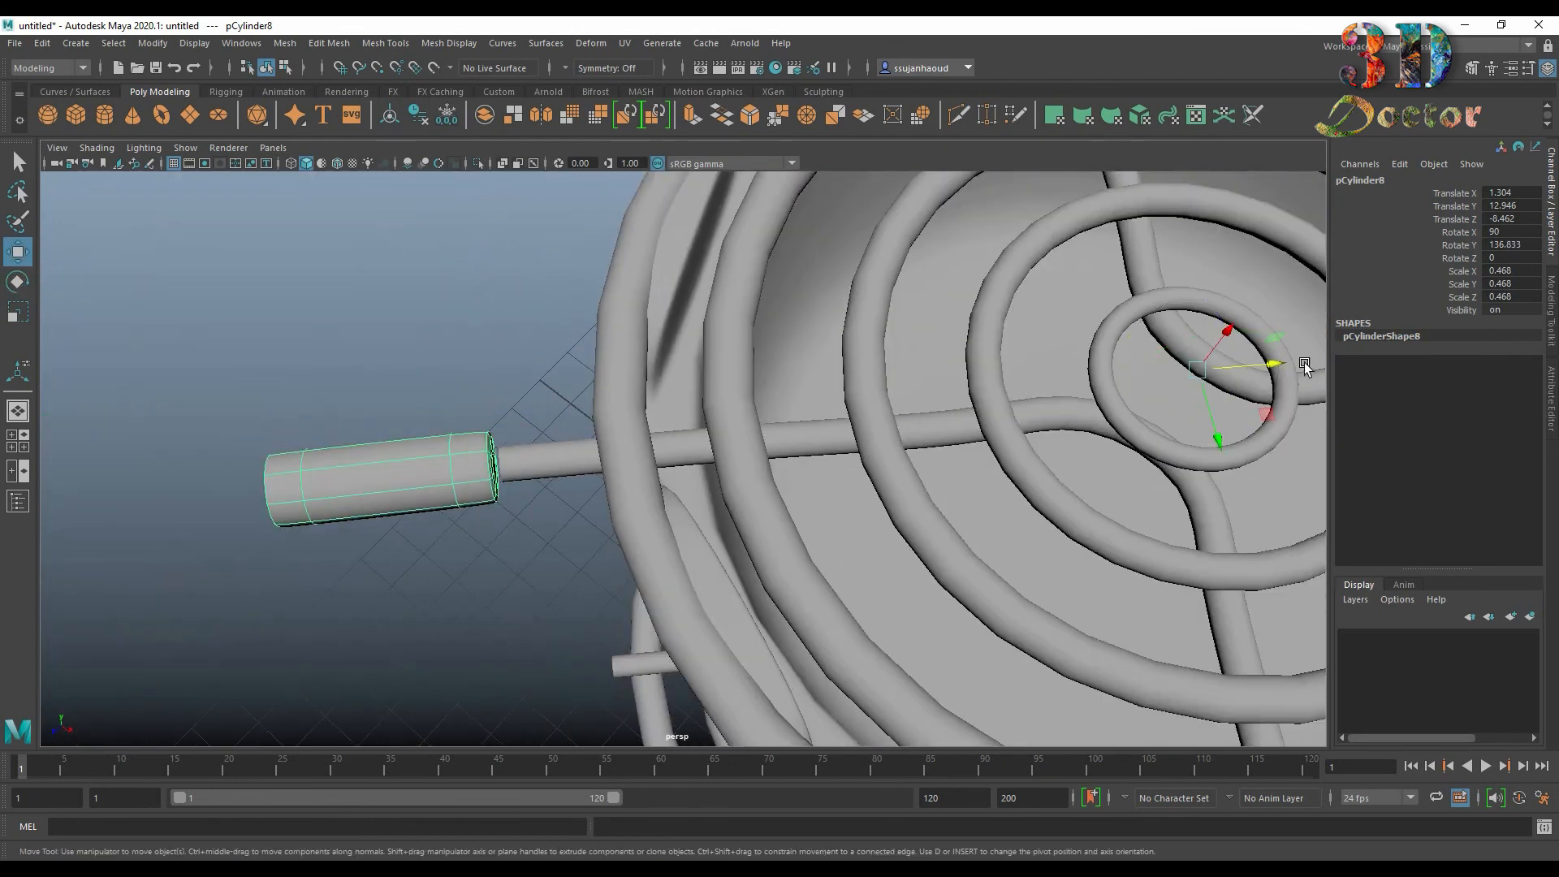
drag(1305, 367, 1271, 357)
scroll(490, 503, up, 4)
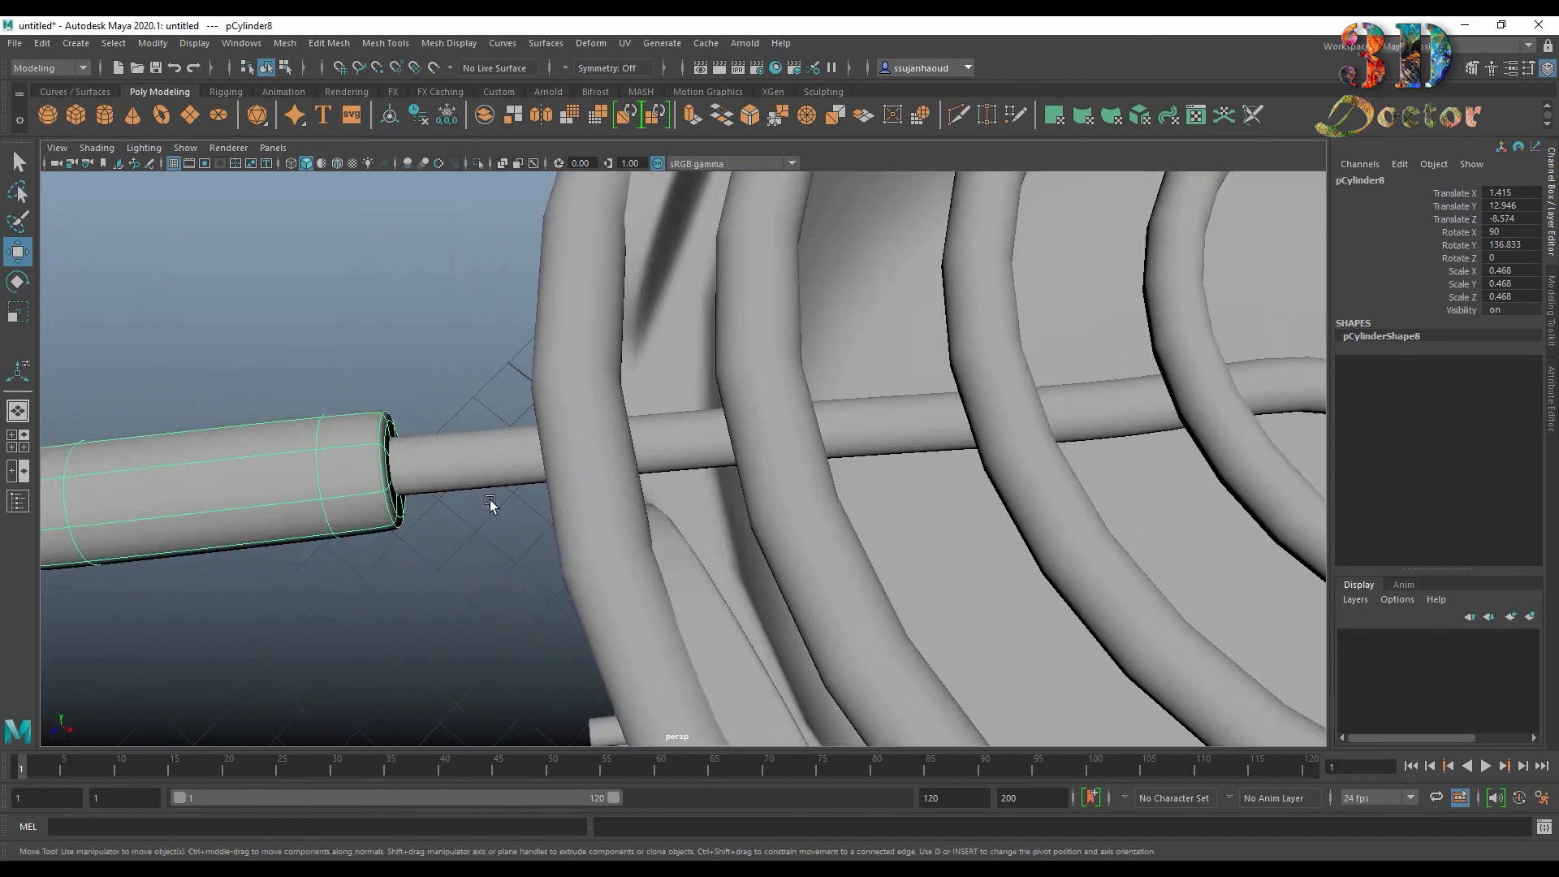
Step: Adjust the third handle's height and position on the tube to about 1.413 in X, 12.96 in Y and -8.603 in Z
alt+drag(490, 504, 537, 597)
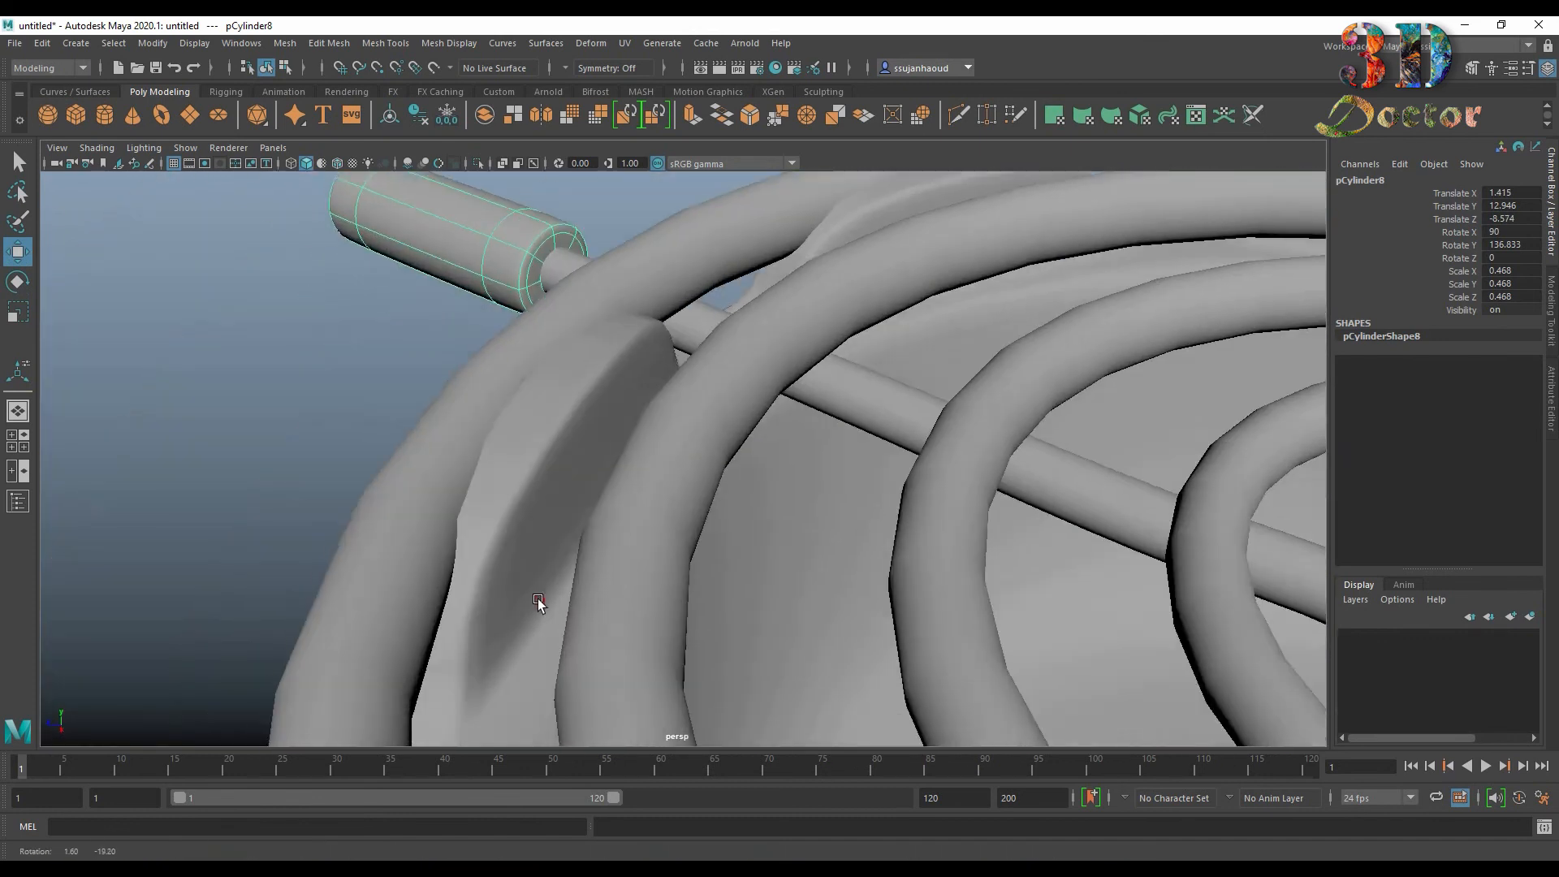
scroll(537, 598, down, 8)
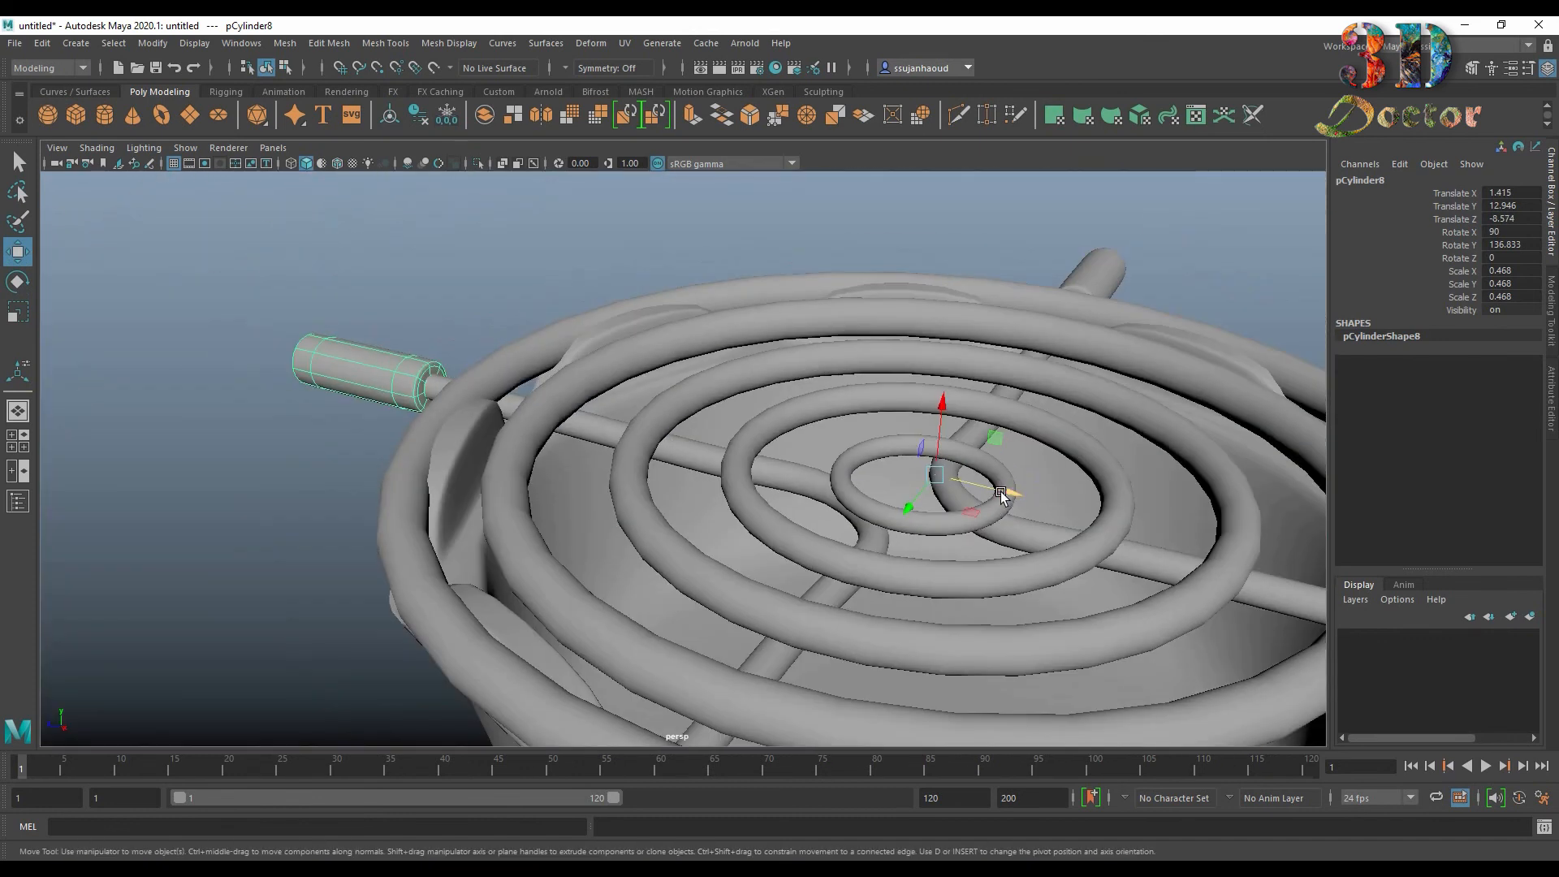
drag(1000, 496, 1003, 495)
drag(944, 403, 654, 497)
drag(253, 695, 452, 609)
Step: Duplicate the third handle in the top view and rotate the copy to about 226.833 degrees about Y towards the last bare tube
key(a)
key(space)
key(space)
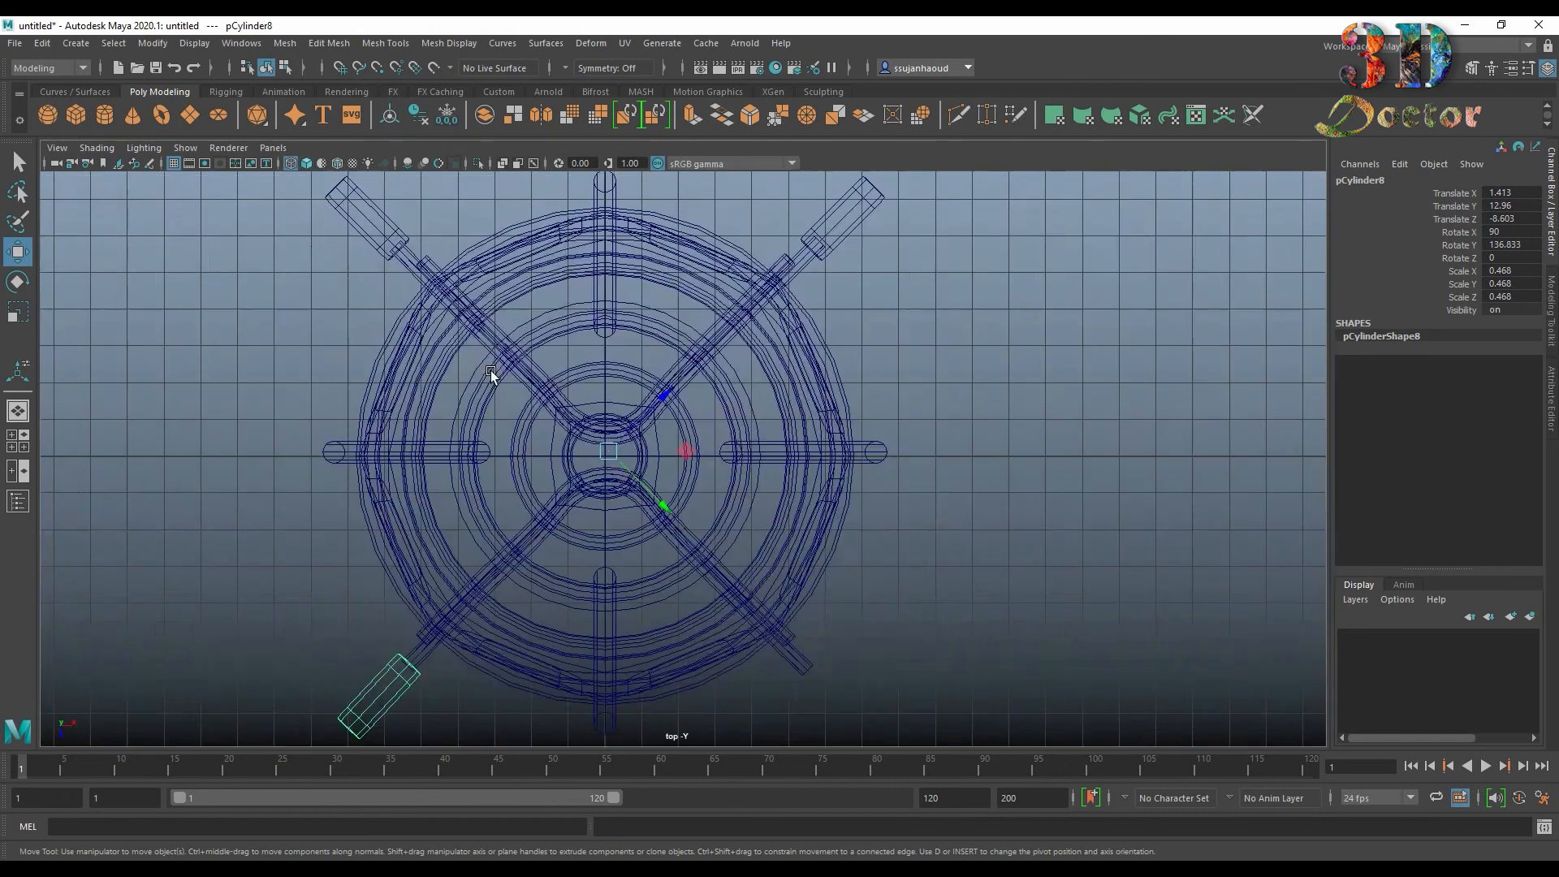
scroll(689, 518, down, 3)
key(e)
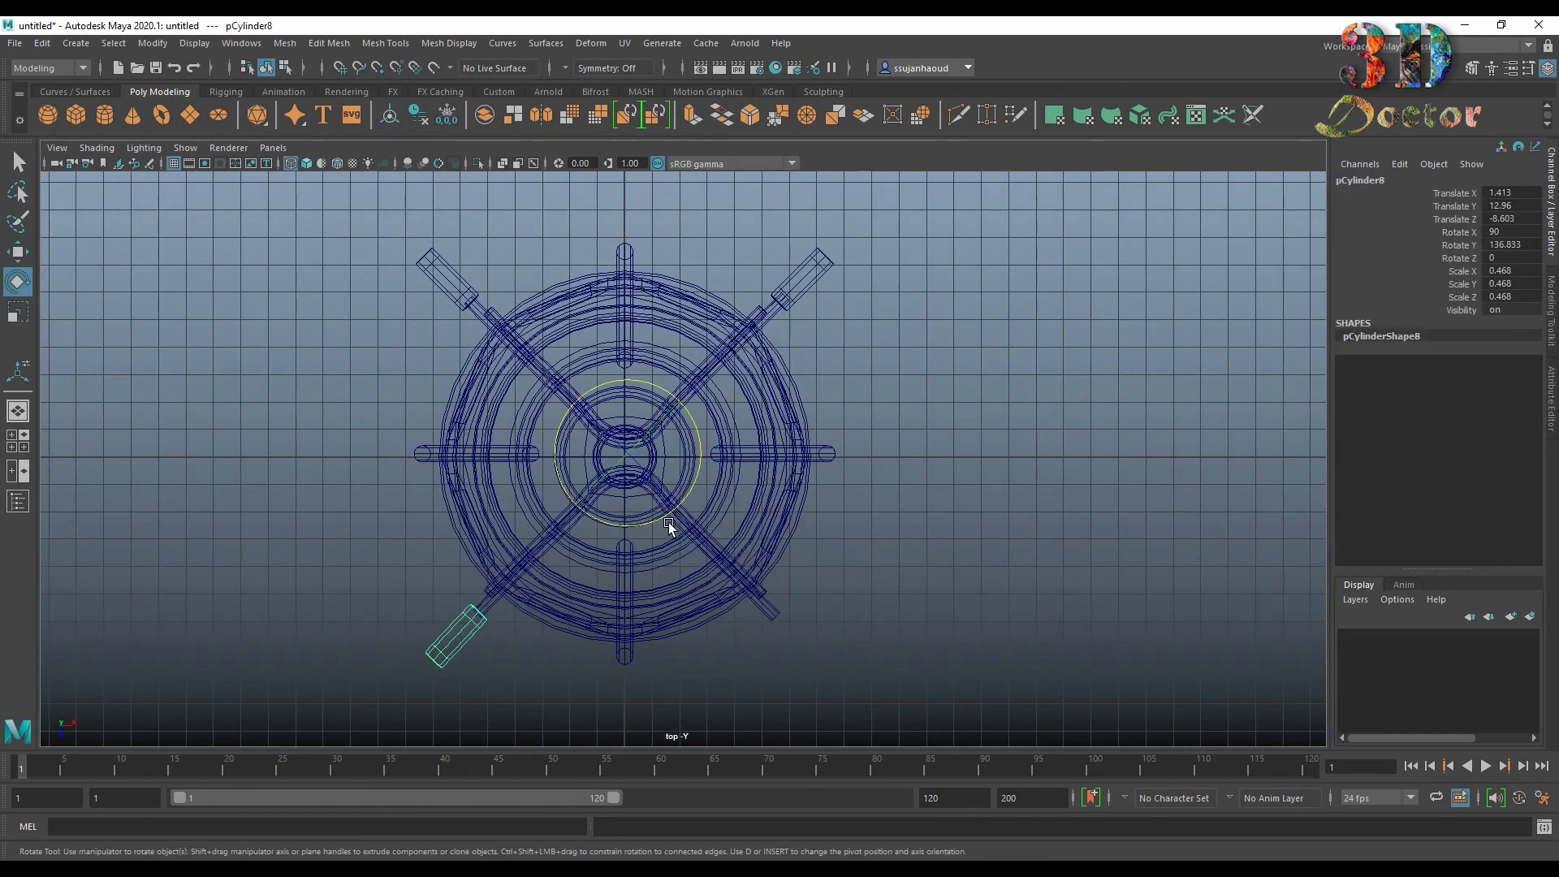
drag(660, 522, 772, 442)
Step: Fine-tune the fourth handle's rotation in the perspective view to about 221.967 degrees about Y to align it with its tube
key(space)
key(space)
alt+right_drag(850, 436, 843, 506)
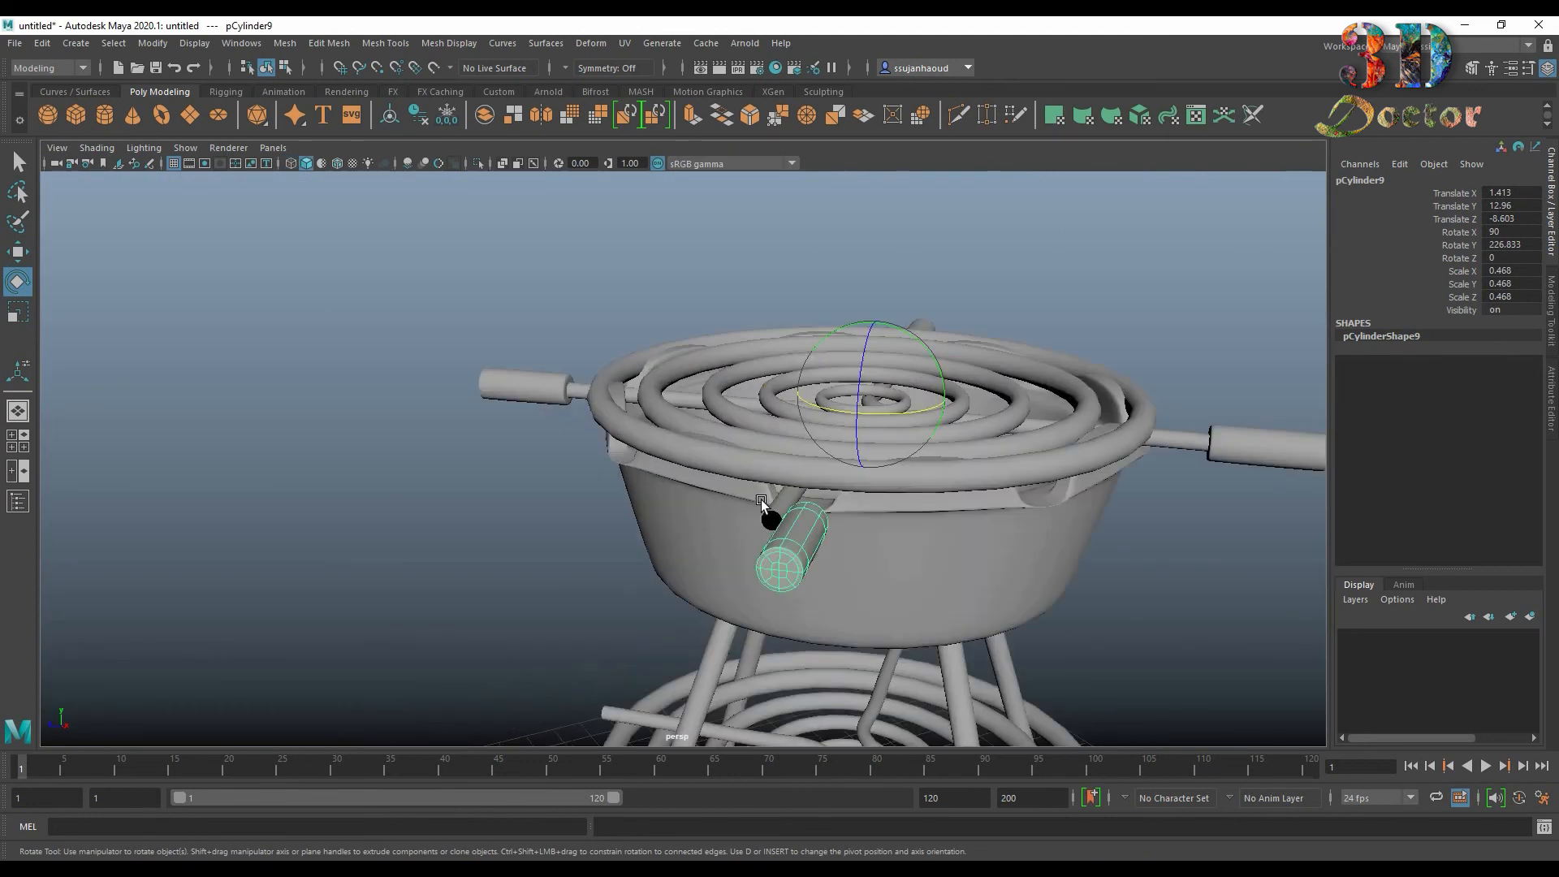
alt+drag(842, 507, 885, 451)
drag(892, 390, 884, 390)
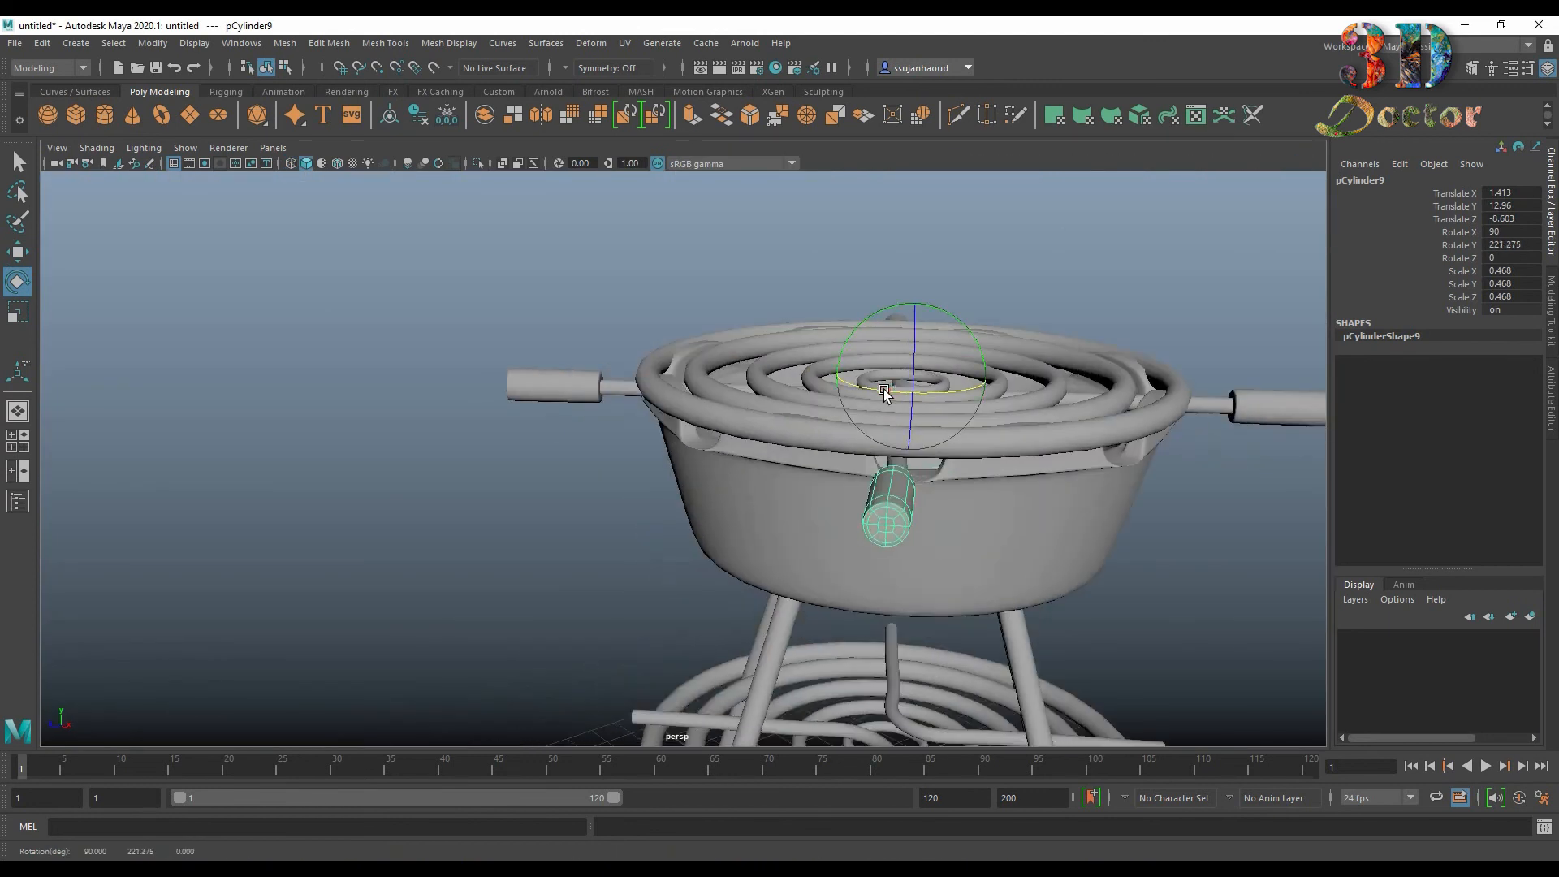
alt+drag(959, 450, 699, 498)
alt+middle_drag(699, 498, 818, 543)
scroll(720, 503, up, 5)
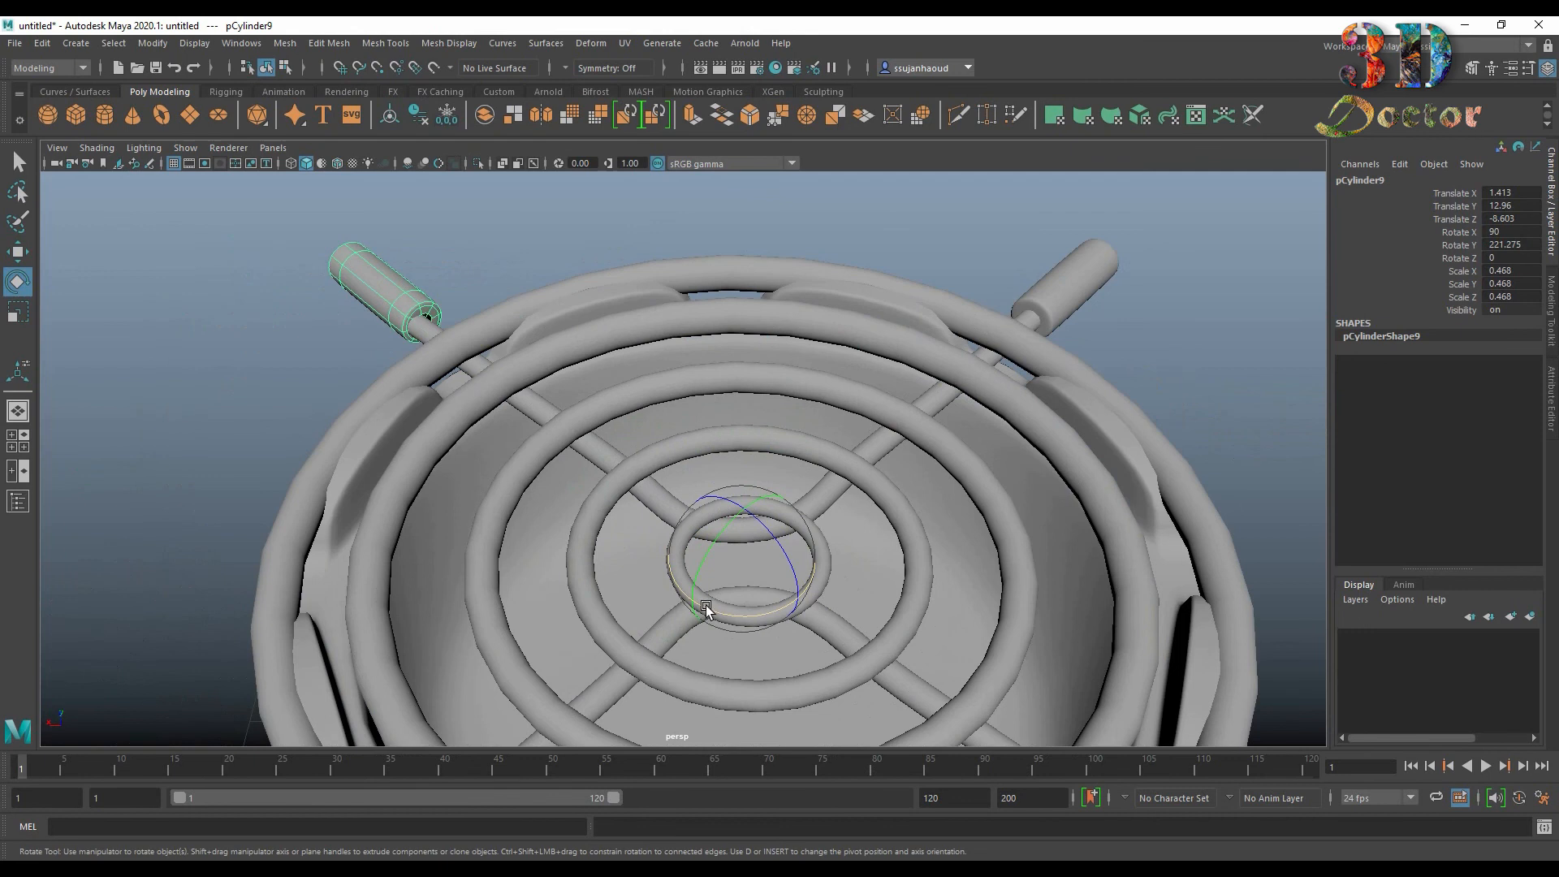
drag(696, 602, 544, 490)
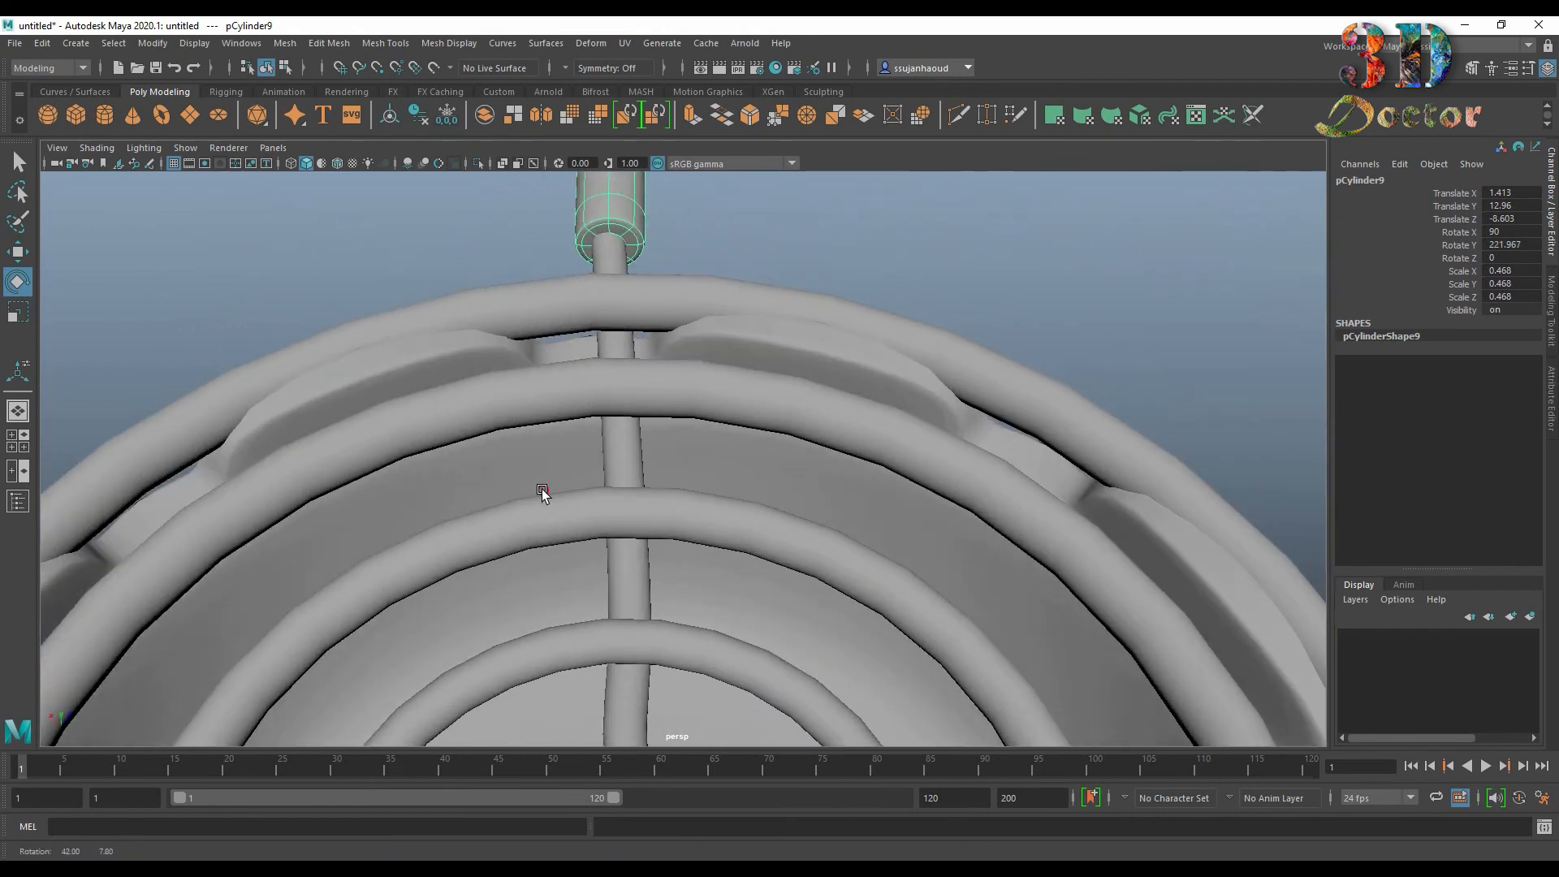
Step: Move the fourth handle to about 1.349 in X and -8.676 in Z to fit it on its tube's end
key(w)
scroll(626, 487, down, 5)
drag(581, 644, 584, 647)
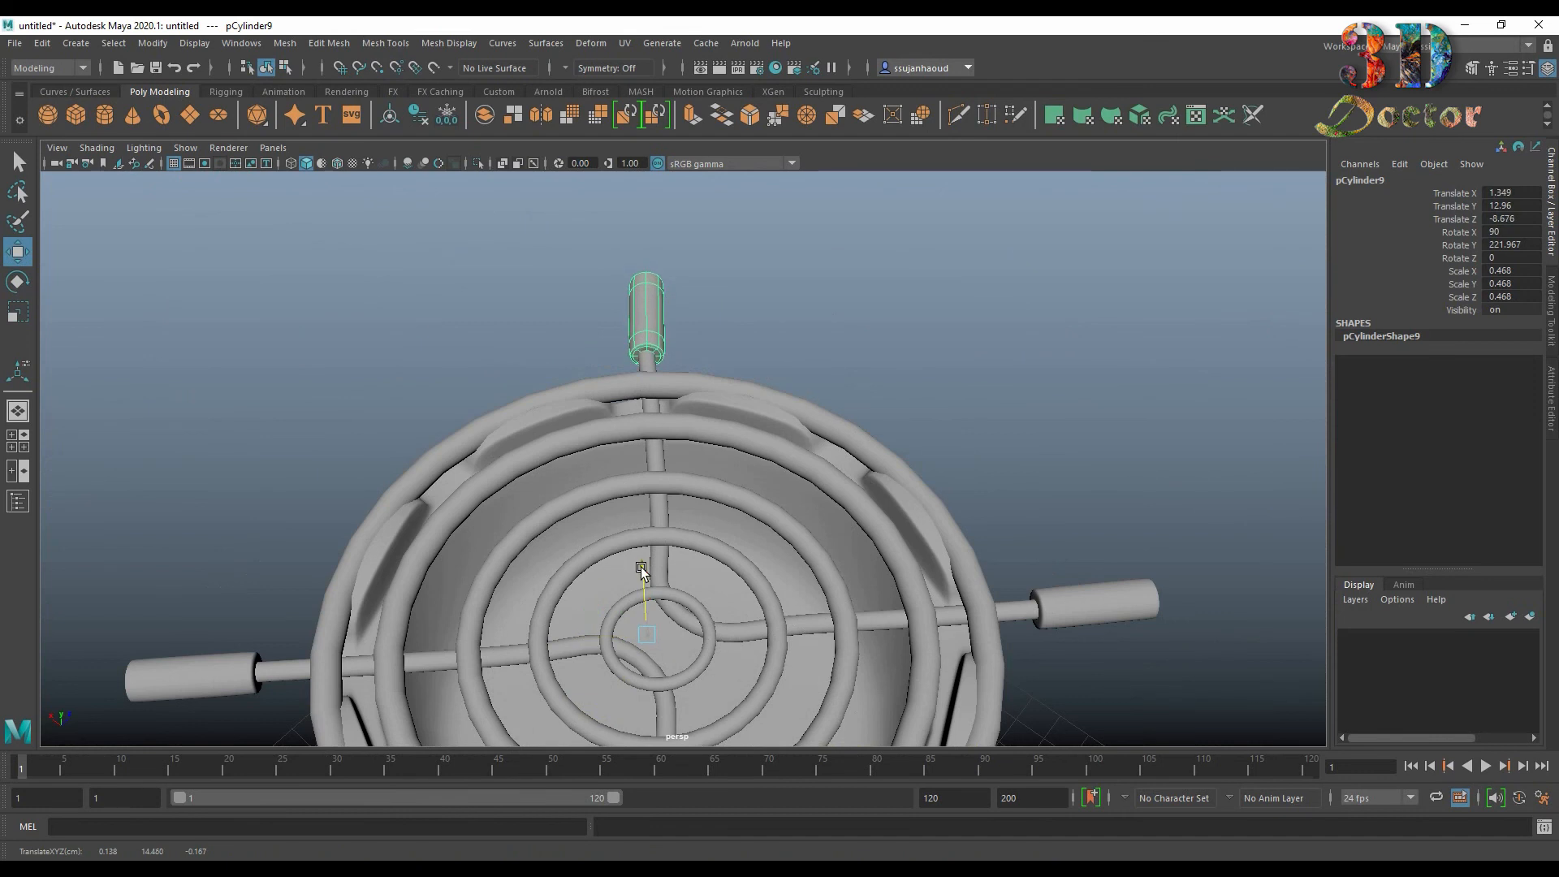
scroll(719, 445, up, 3)
alt+drag(720, 445, 415, 390)
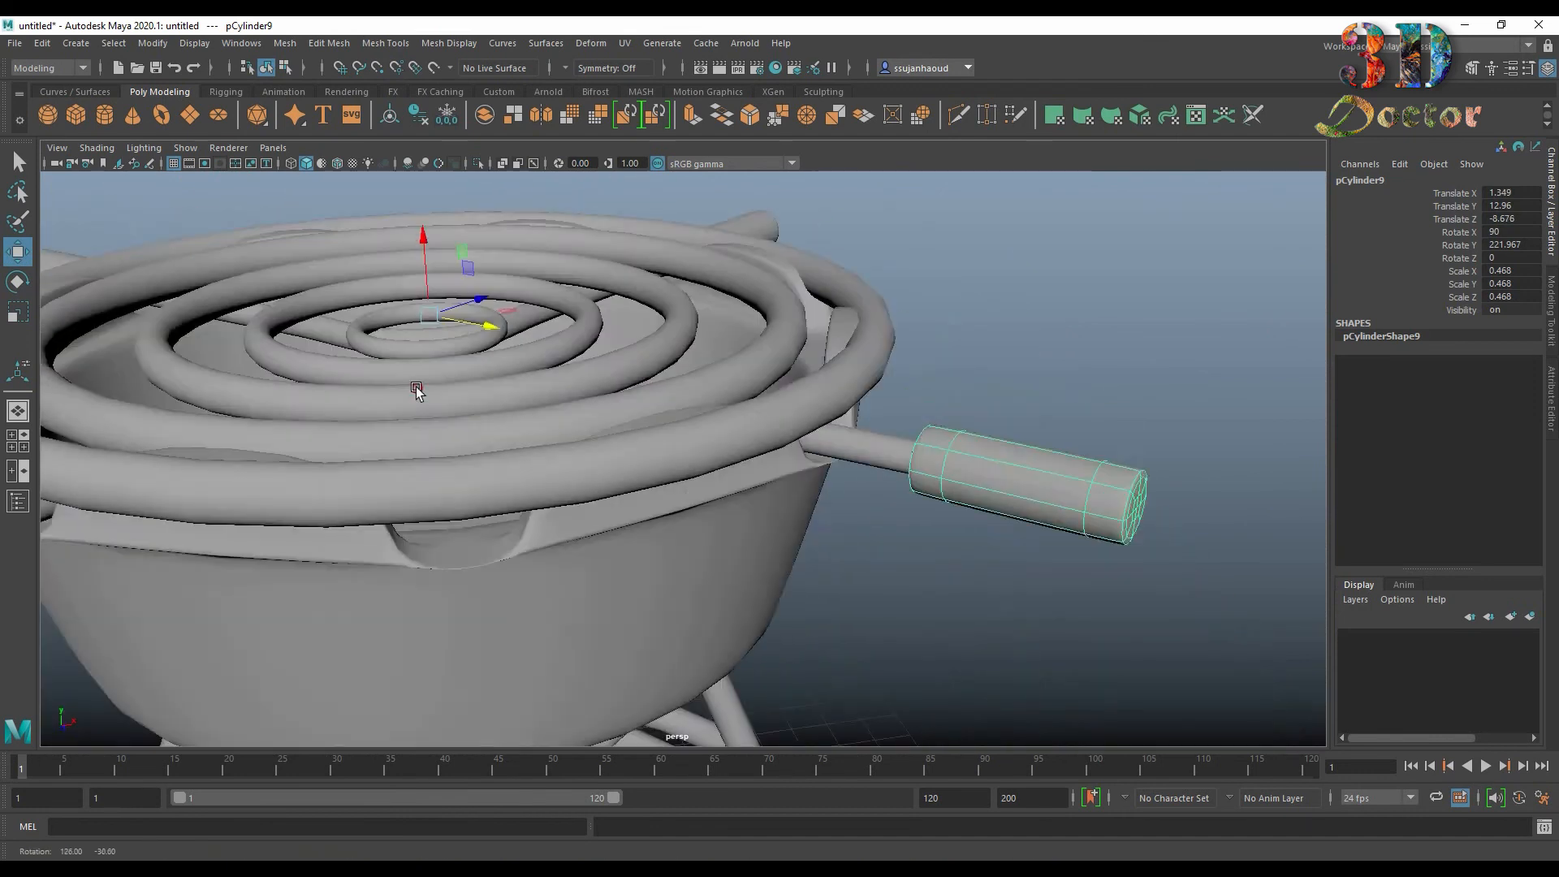
Step: Deselect the handle and hide the grid to show the whole finished model in the perspective view
scroll(890, 431, down, 5)
click(891, 431)
scroll(939, 410, down, 3)
alt+drag(940, 411, 933, 455)
click(172, 163)
scroll(880, 405, up, 5)
scroll(988, 490, down, 5)
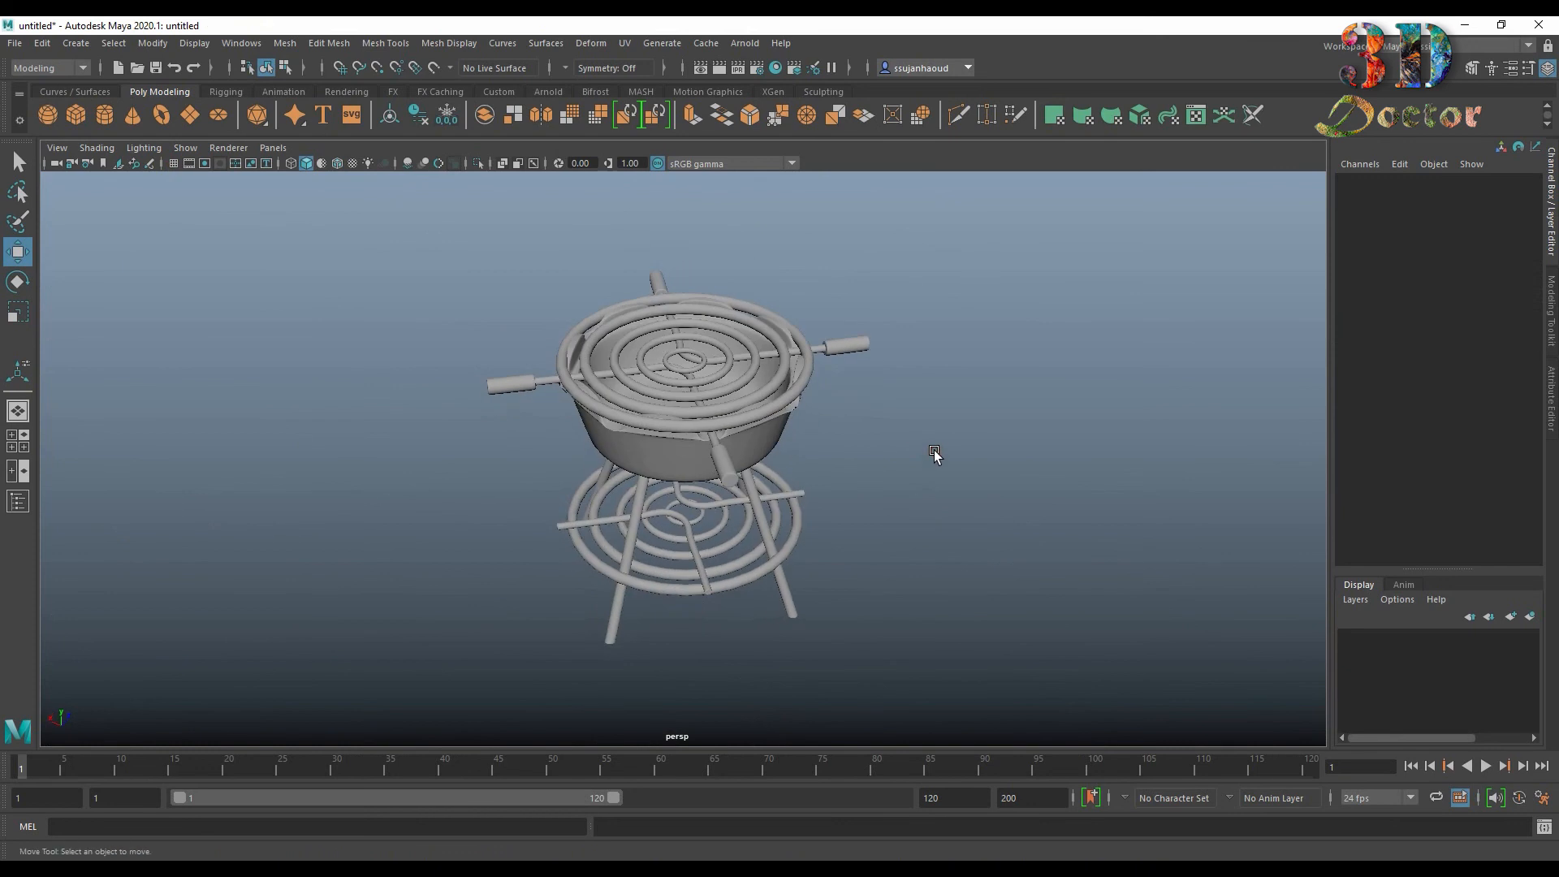